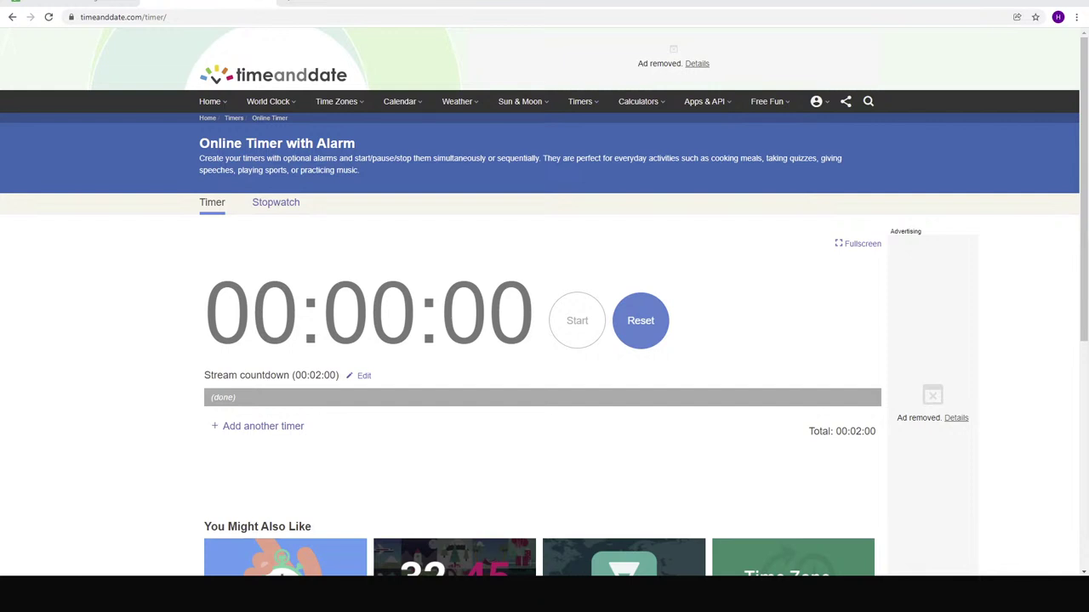
- Switch to the HT Profit Tracker spreadsheet and compare the weekly results for the weeks of 12/5 and 11/28
key(ctrl+shift+Tab)
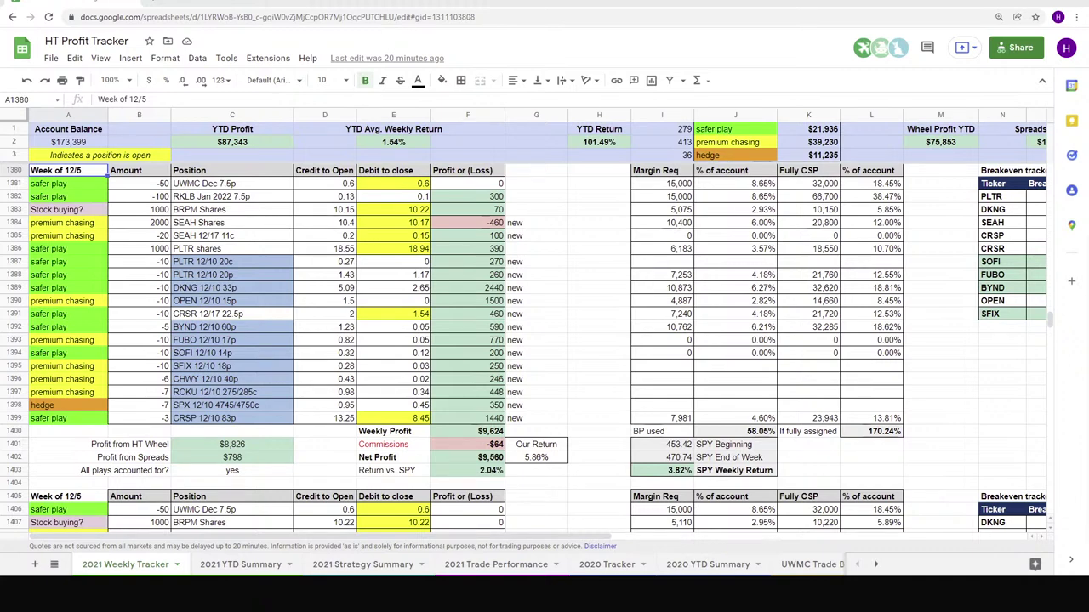
click(598, 275)
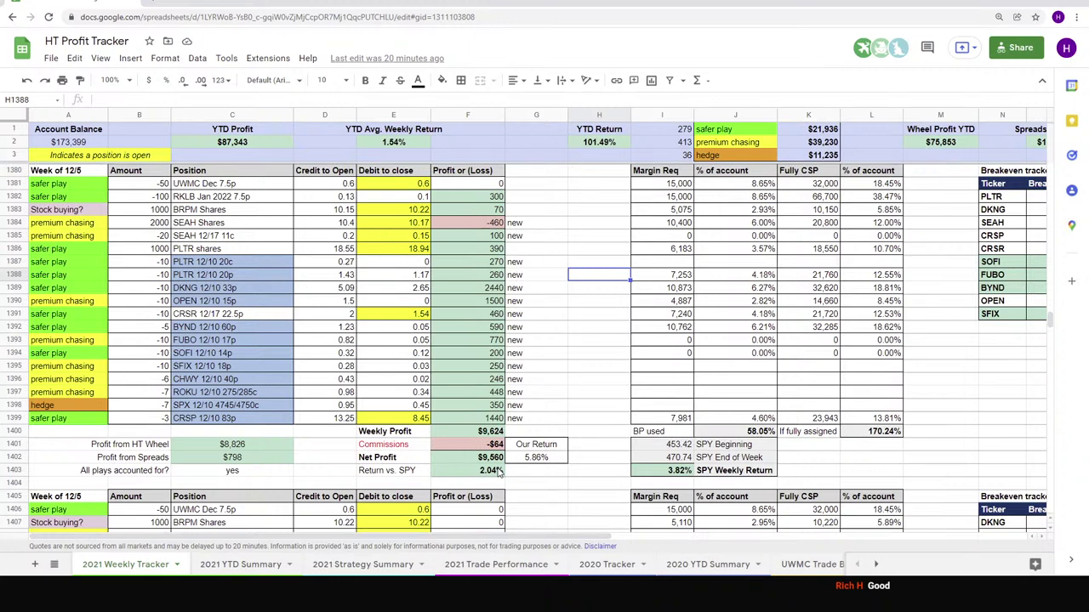
scroll(500, 473, up, 5)
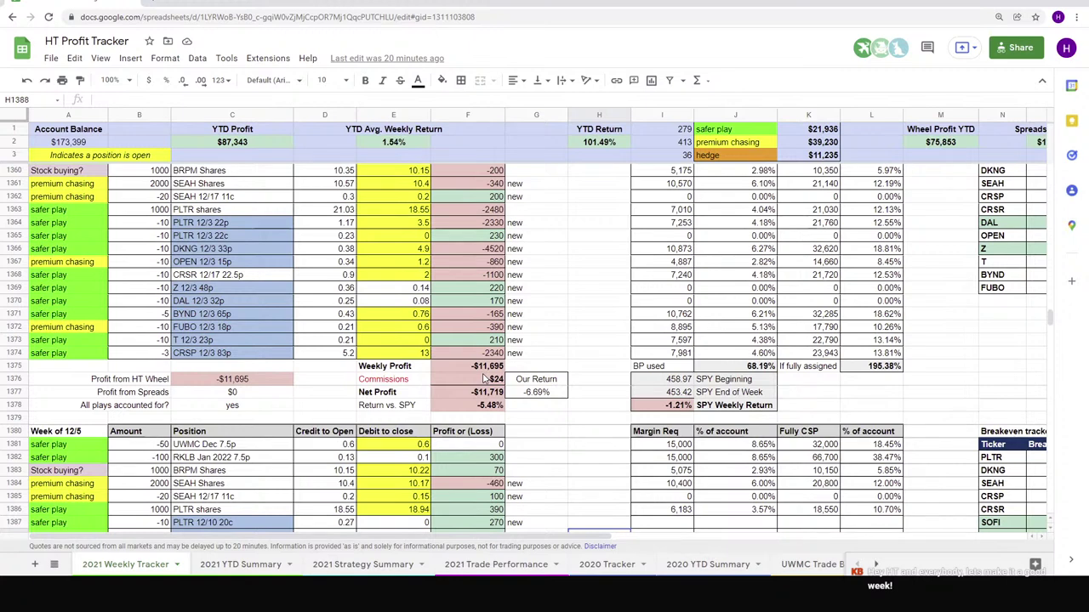
scroll(485, 378, down, 7)
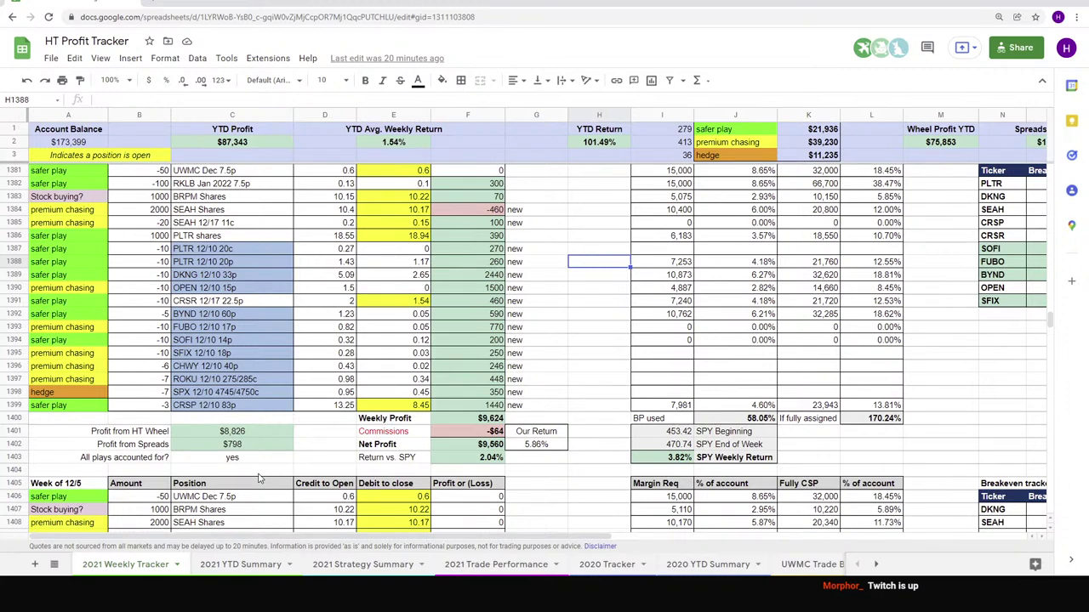
scroll(260, 479, up, 5)
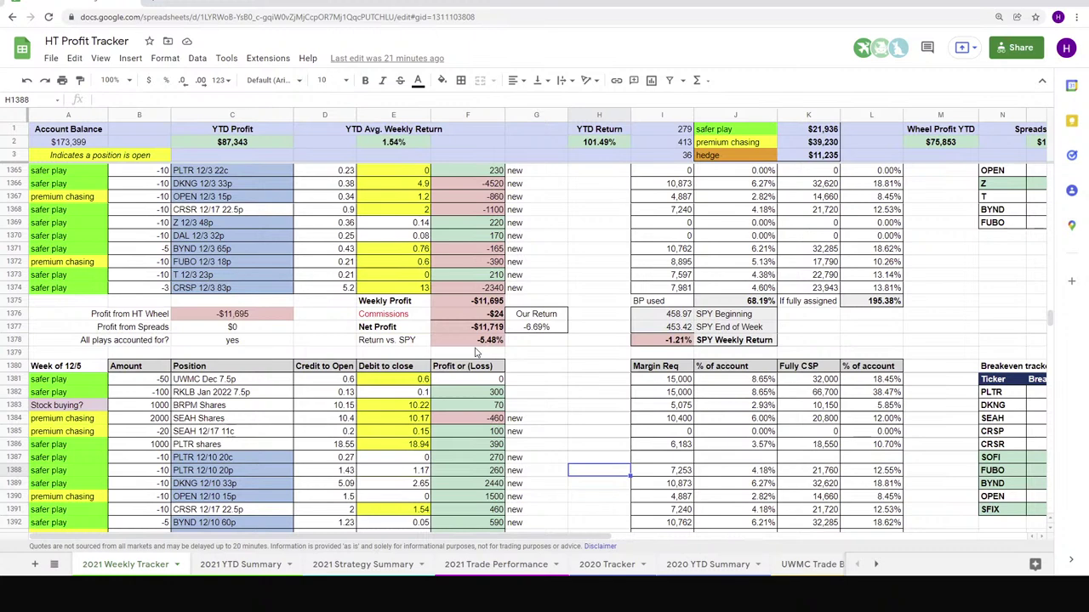
scroll(477, 352, down, 5)
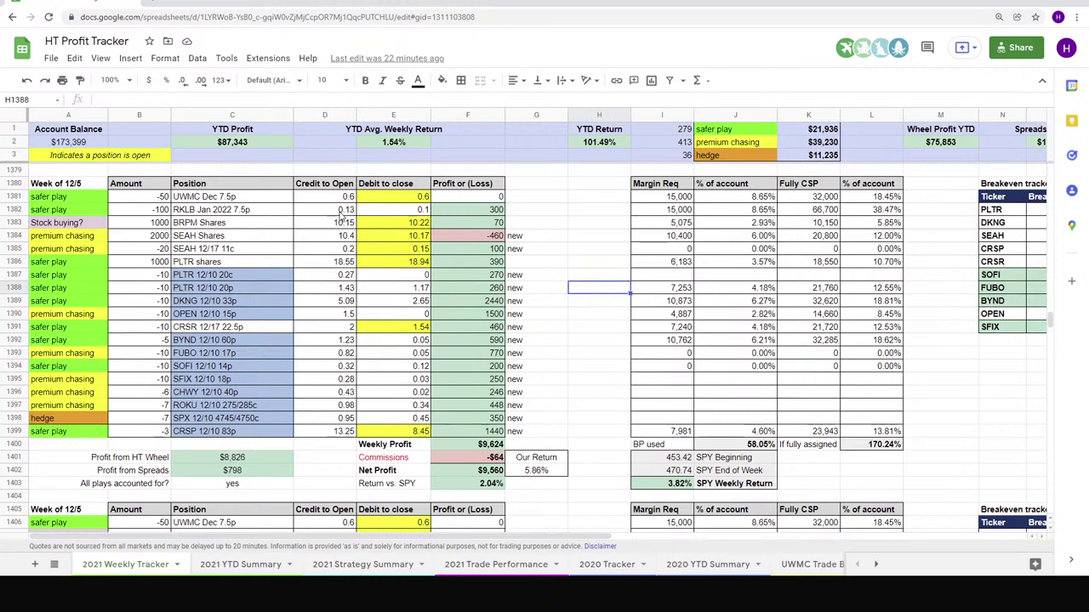
- Try 0.85 as the credit to open for the week of 12/5's RKLB Jan 2022 7.5p position, and undo the change
click(341, 212)
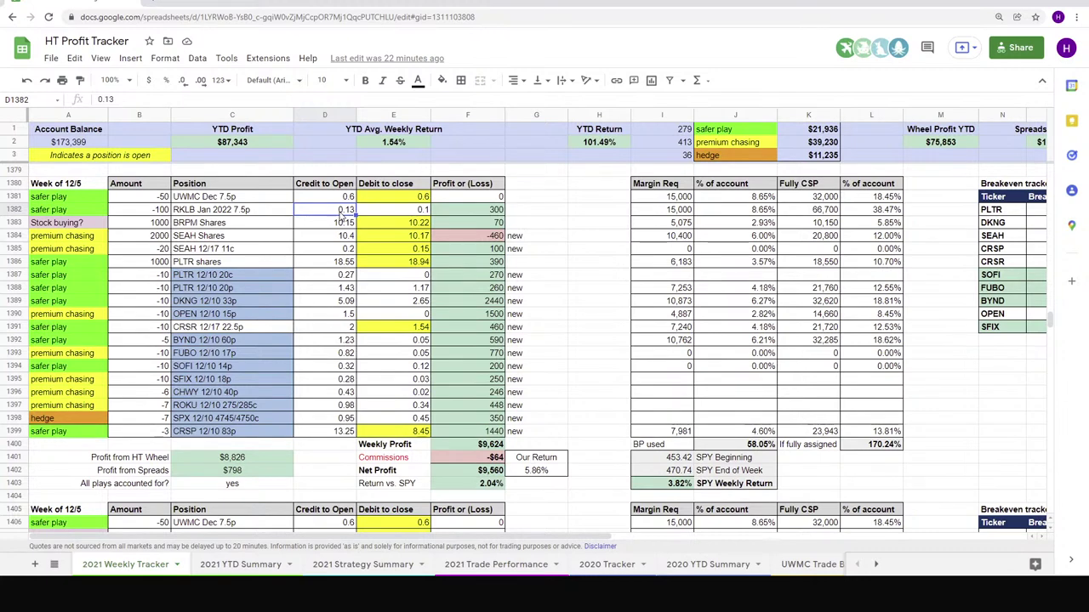
text(0.85)
key(Return)
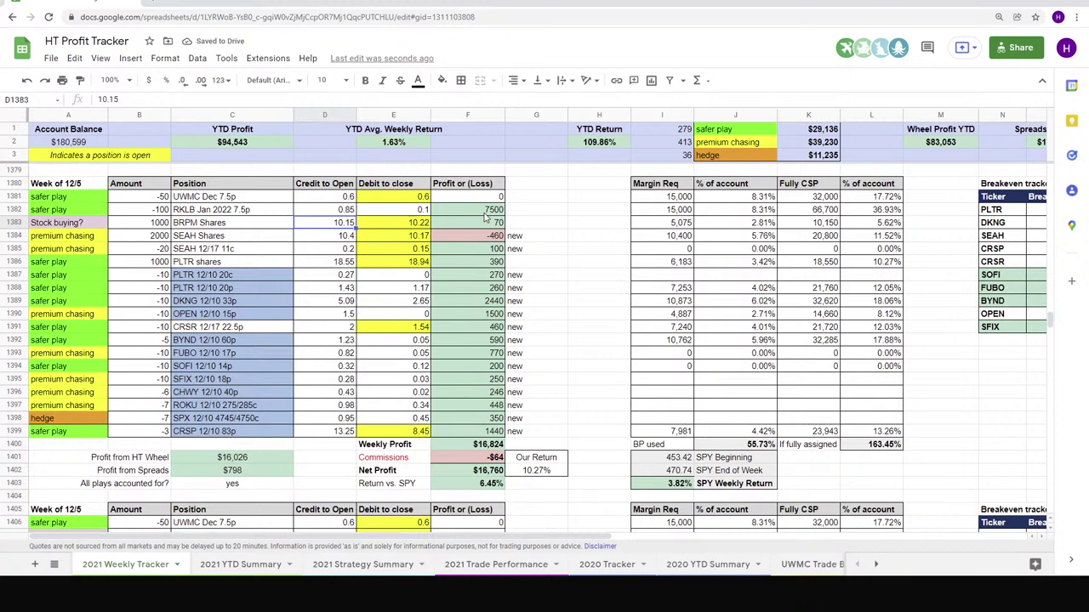
key(ctrl+z)
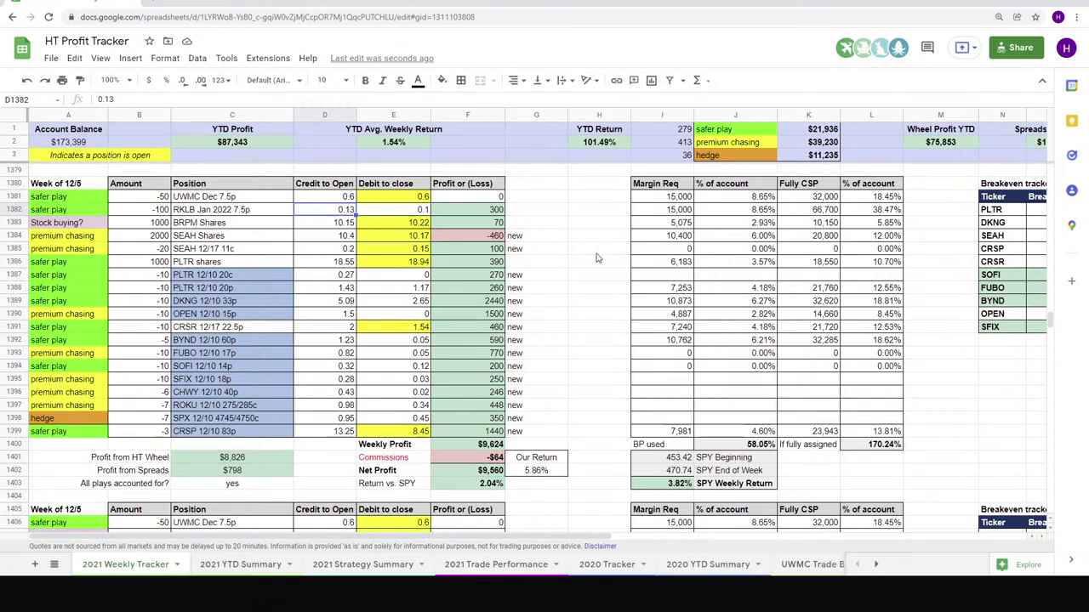
- Inspect the RKLB put's Fully CSP formula and sum the UWMC and RKLB put profits for the week of 11/28
click(815, 211)
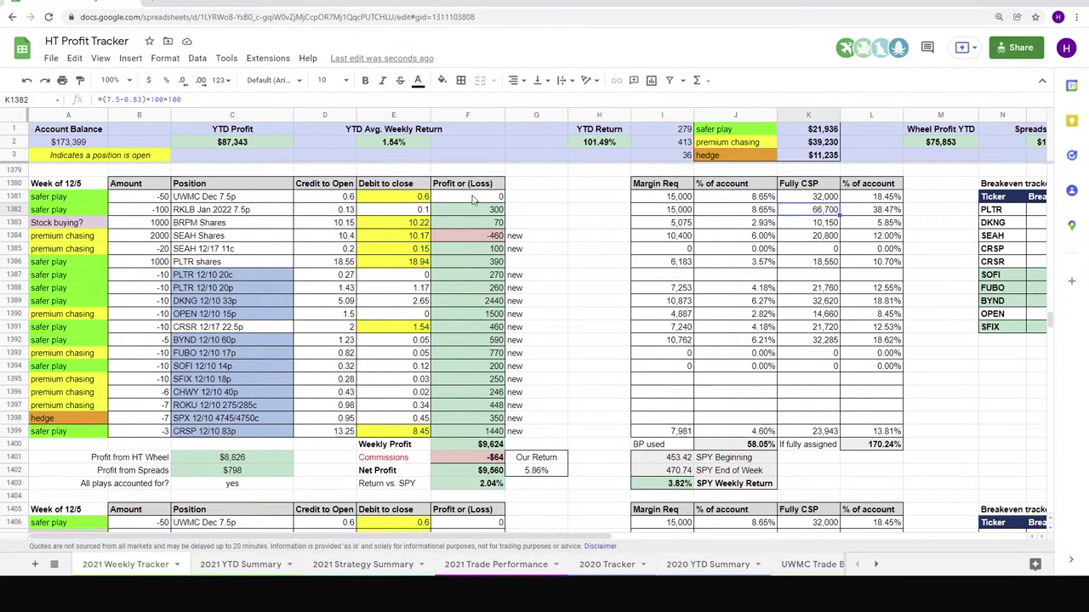
scroll(397, 236, up, 3)
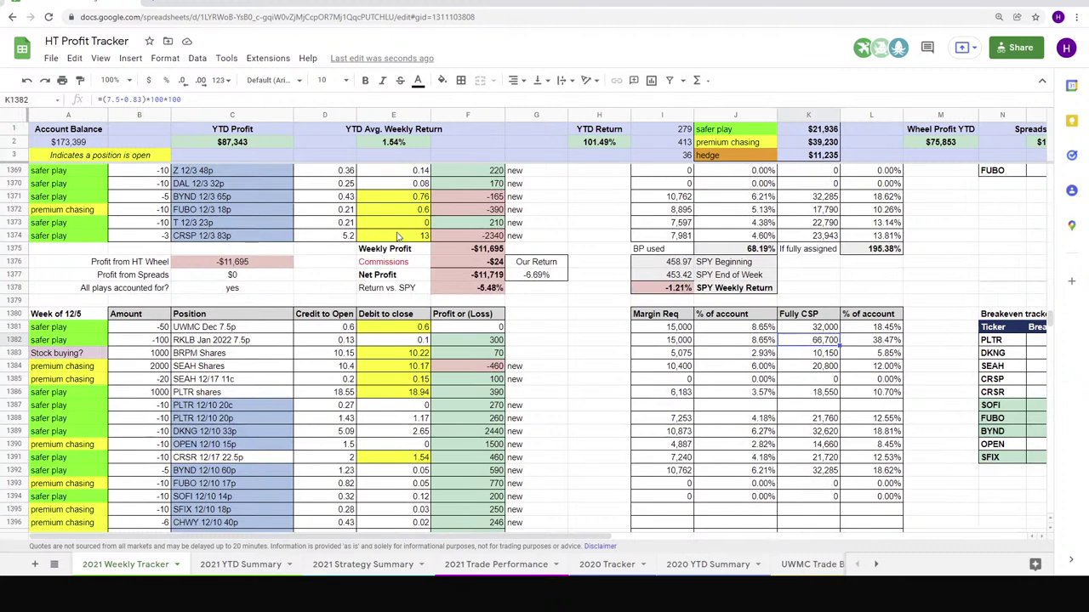
scroll(397, 236, up, 3)
scroll(469, 394, up, 3)
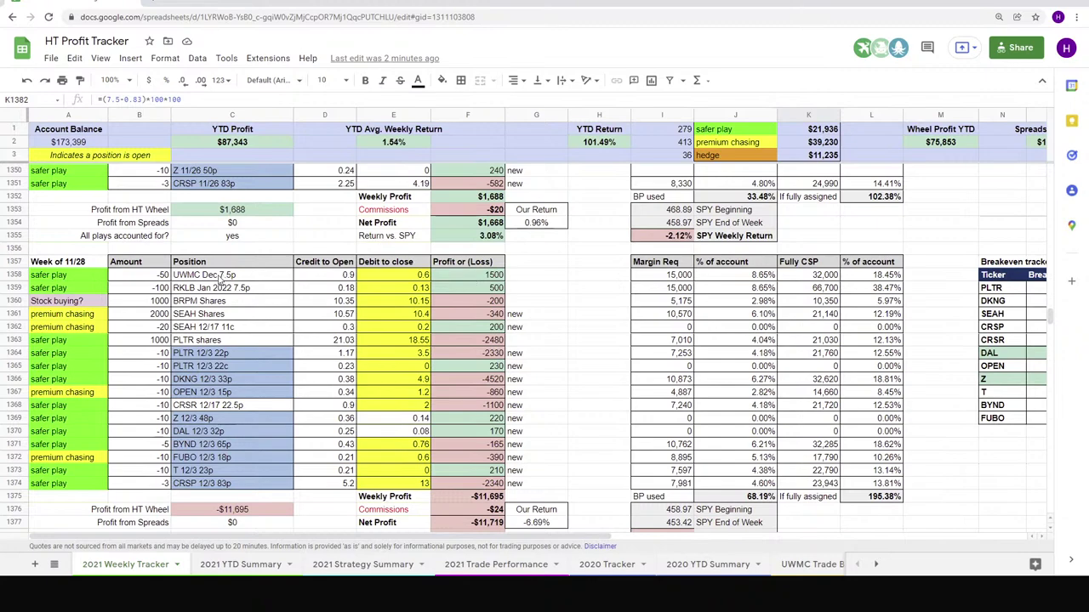
click(475, 279)
shift+click(475, 290)
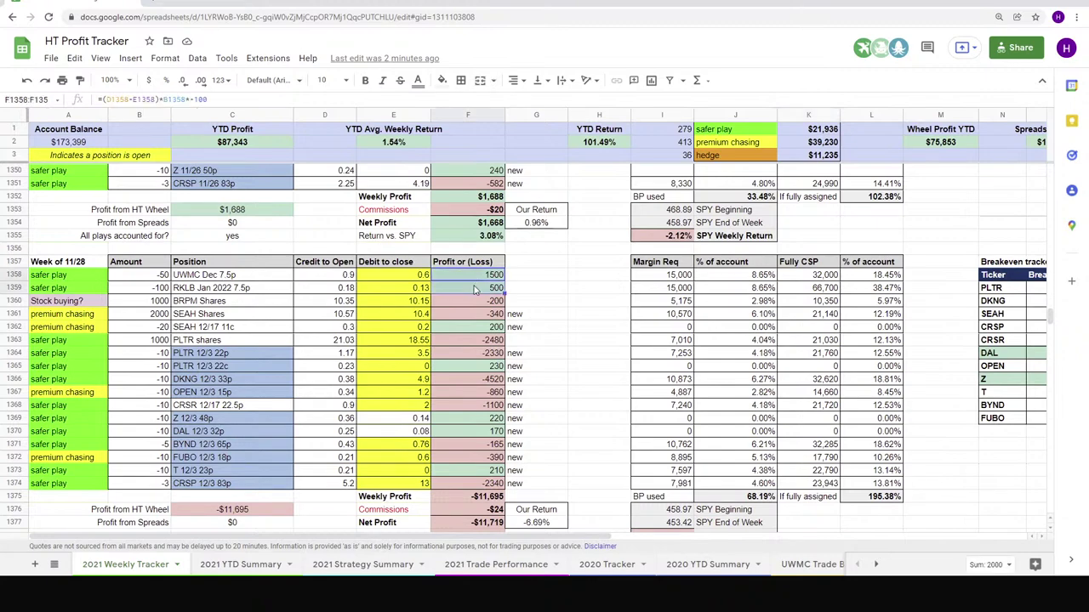
- Sum the first two Profit or (Loss) entries in each of the weeks of 11/21 and 11/14
scroll(469, 306, up, 10)
drag(469, 301, 469, 314)
scroll(251, 314, up, 7)
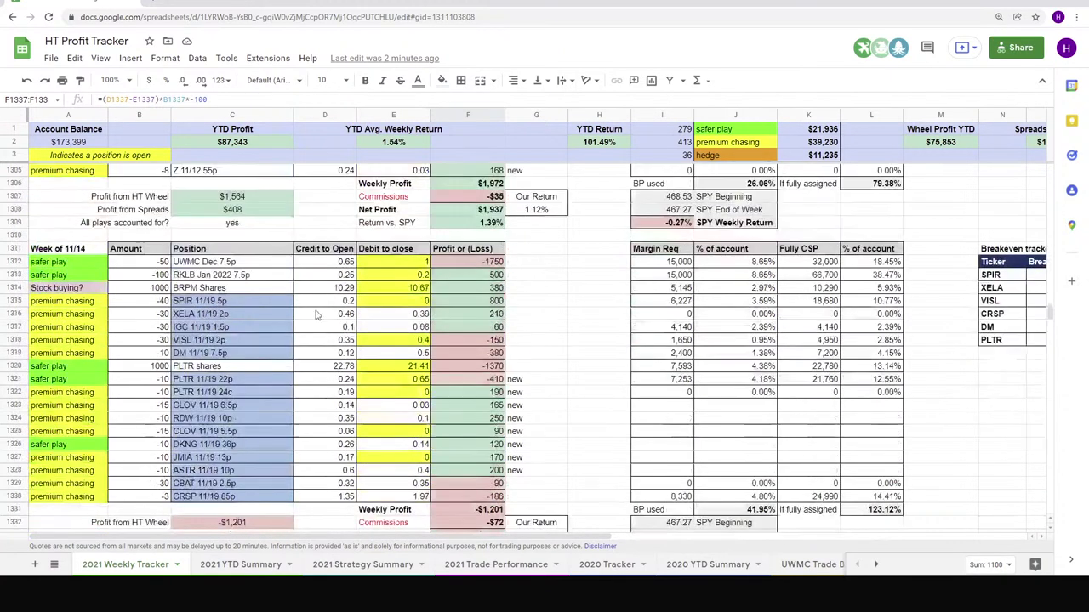
drag(467, 275, 465, 266)
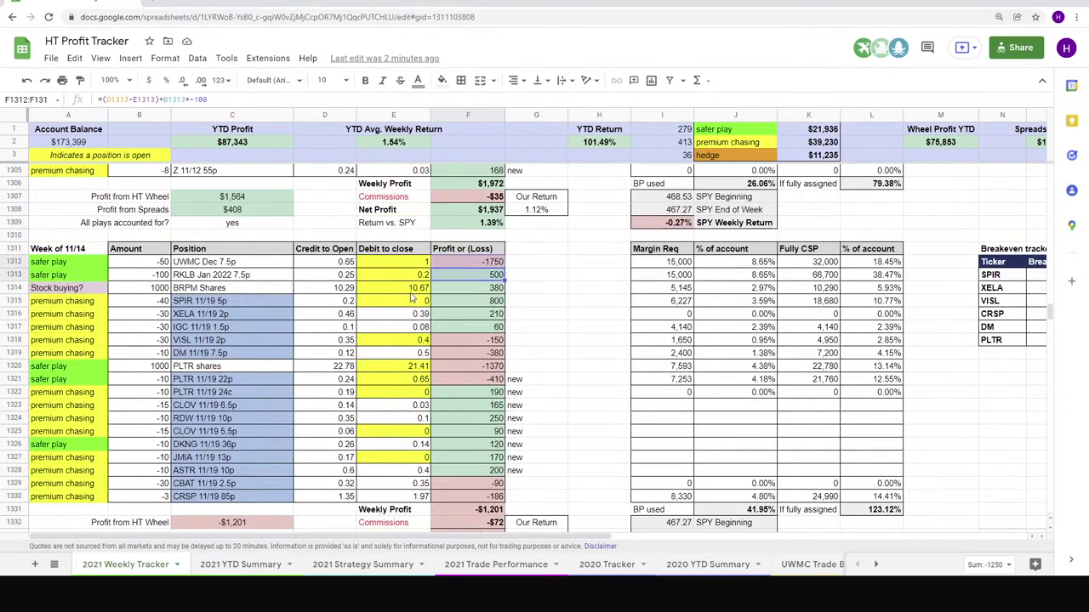
- Sum the UWMC and RKLB put profits for the week of 11/7 and for the week of 10/31
scroll(442, 298, up, 11)
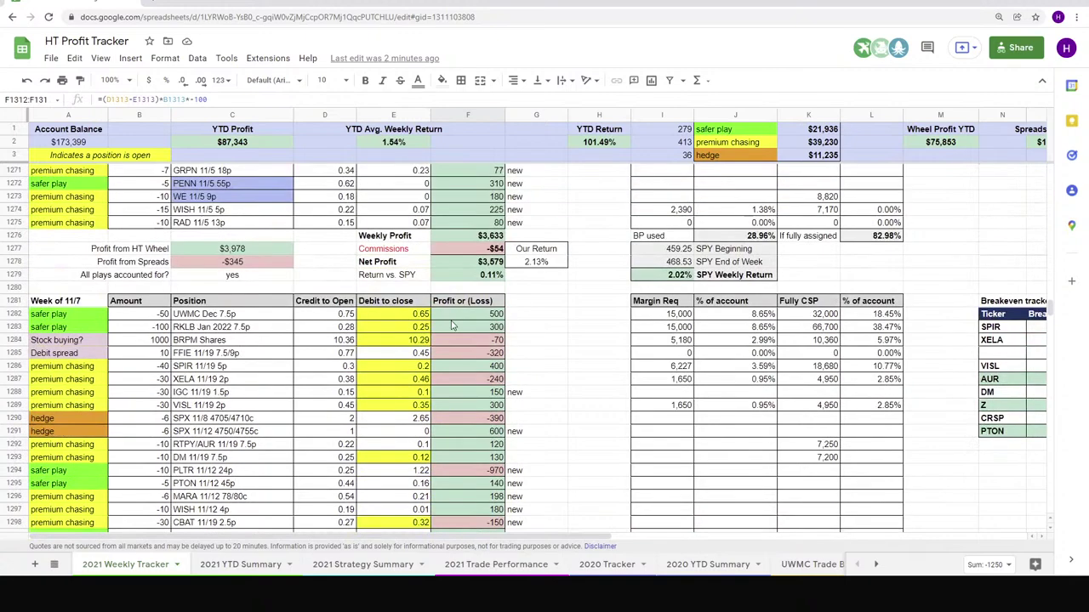
drag(472, 314, 493, 329)
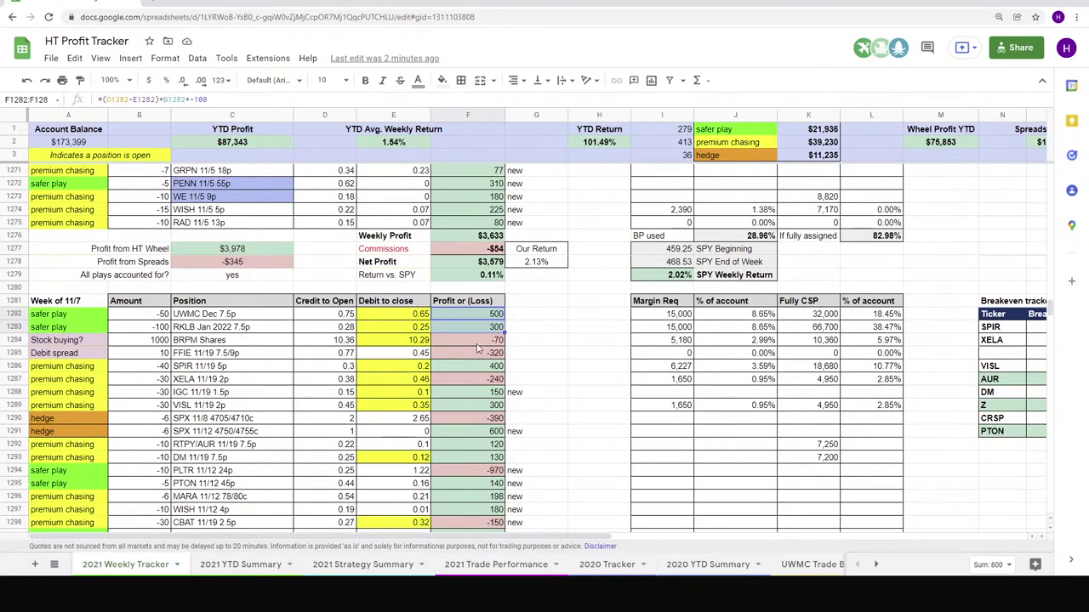
scroll(471, 347, up, 7)
drag(478, 201, 481, 213)
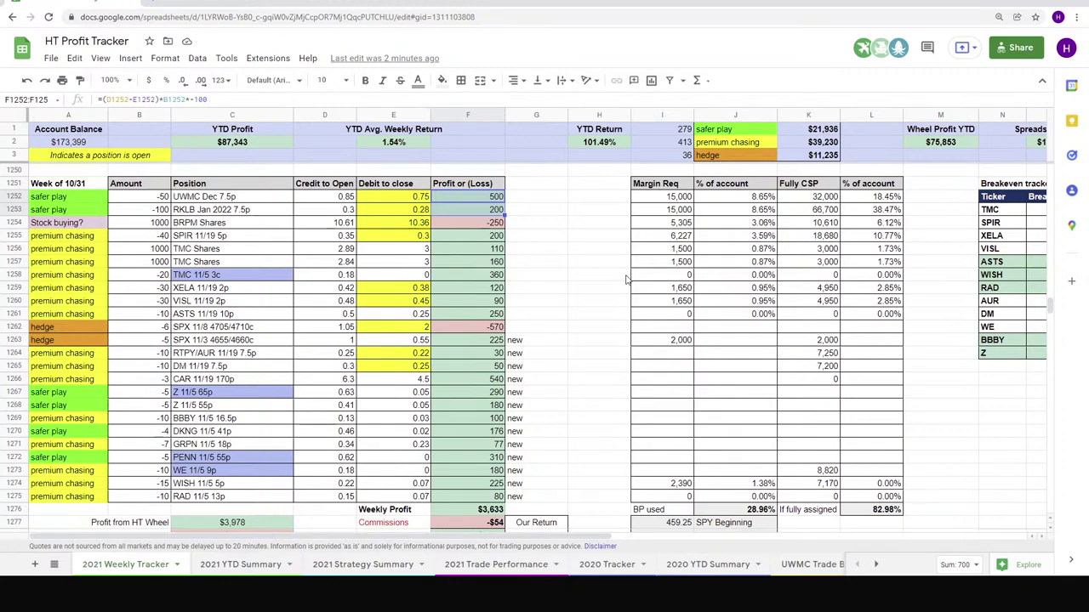
- Sum the UWMC and RKLB put profits for the week of 10/17 and for the week of 10/10
scroll(565, 277, up, 1)
scroll(566, 277, up, 9)
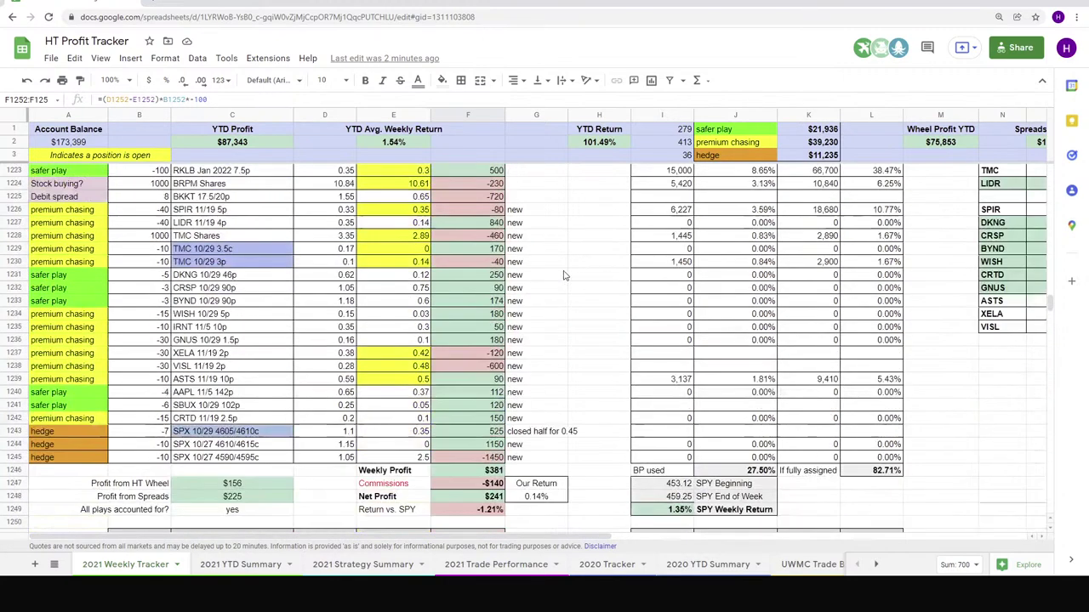
scroll(565, 277, down, 3)
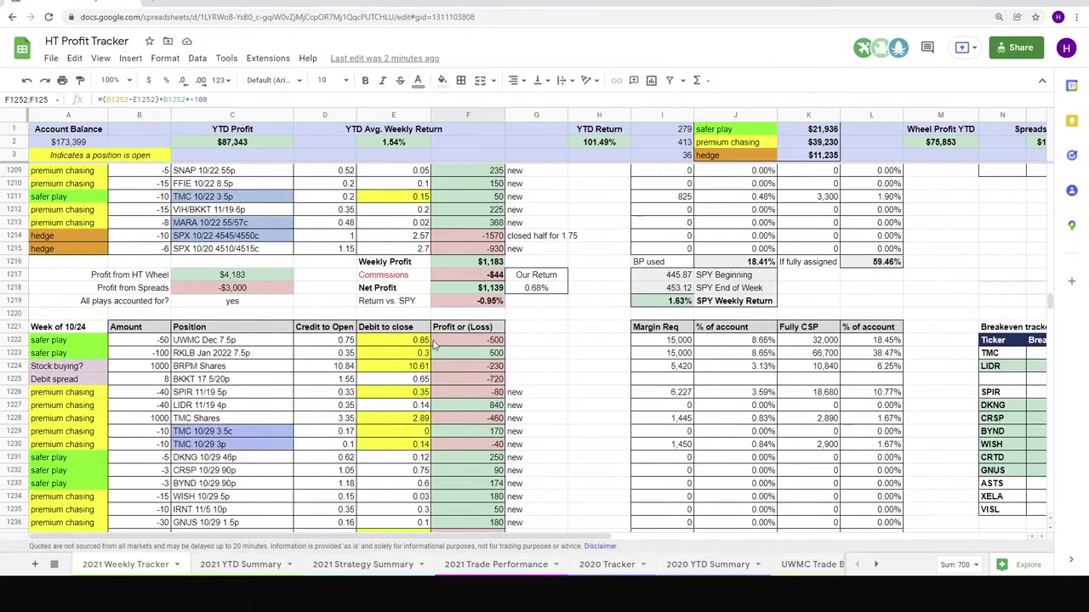
scroll(434, 342, up, 7)
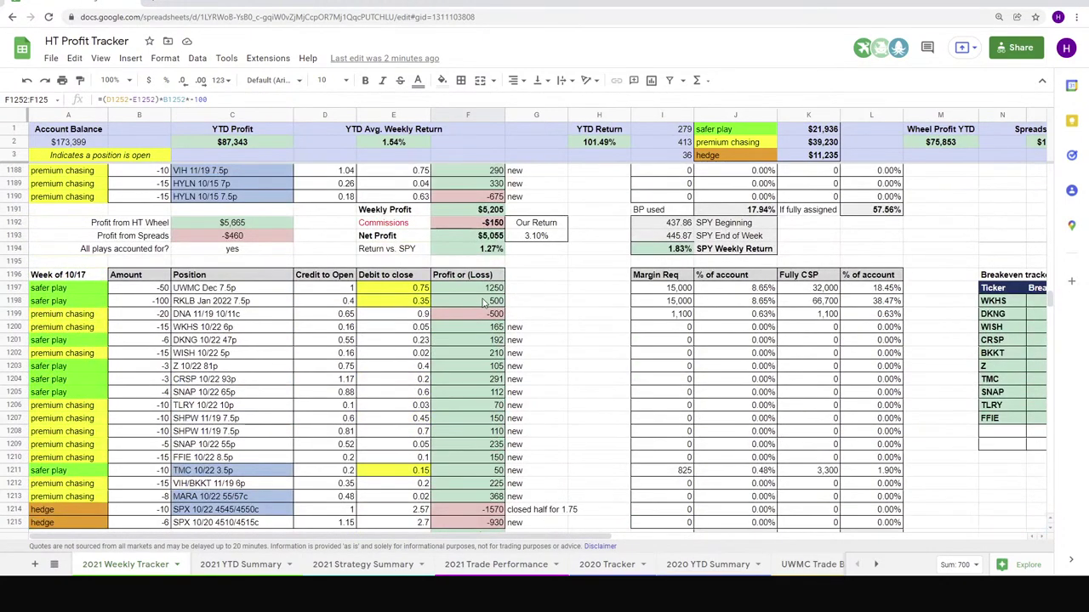
drag(482, 305, 479, 291)
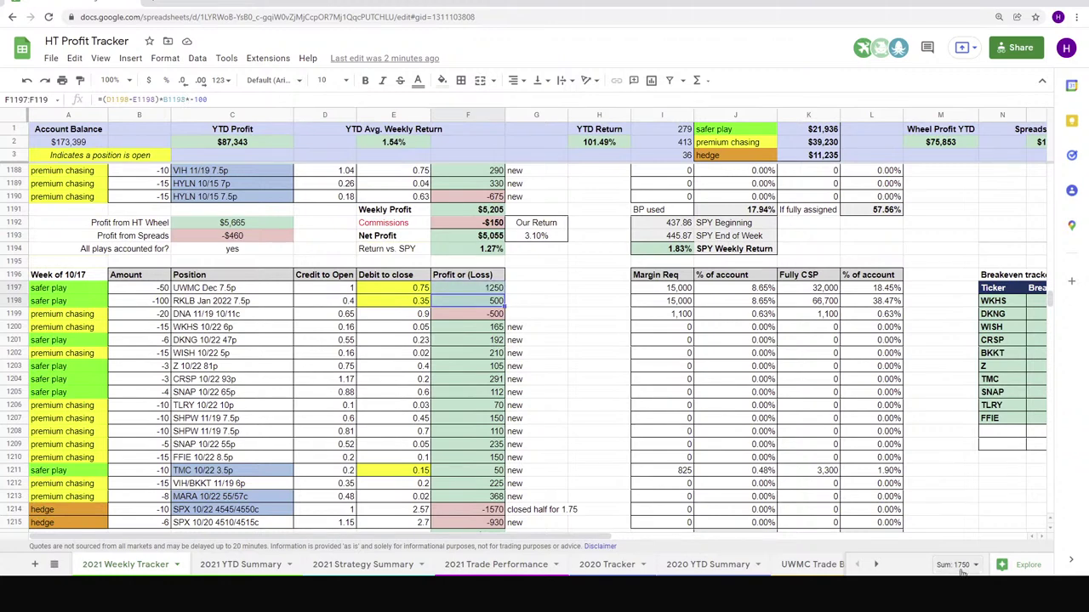
scroll(475, 409, down, 3)
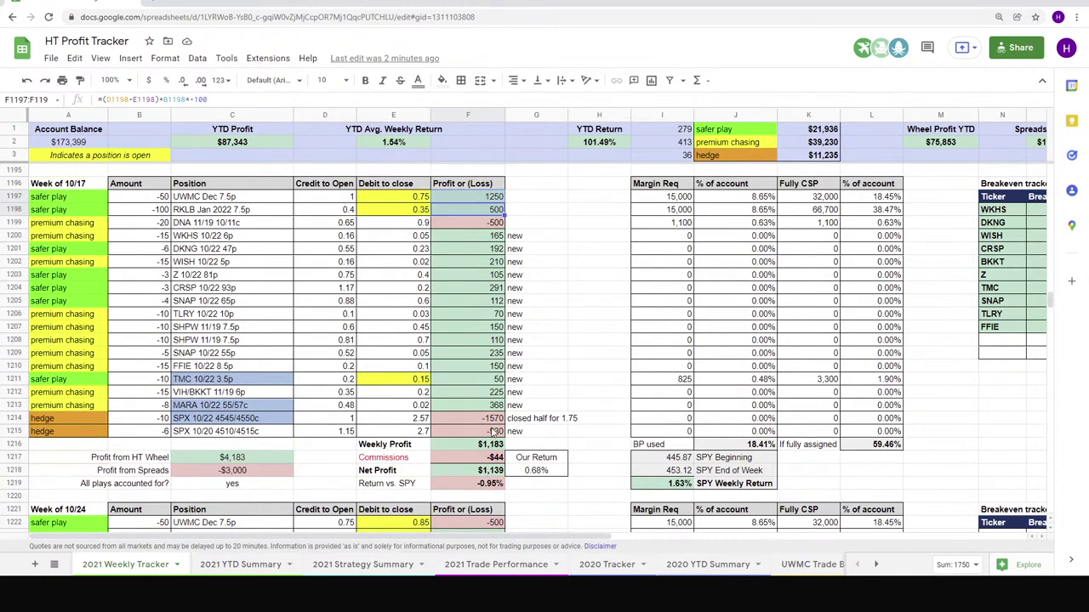
scroll(485, 425, up, 10)
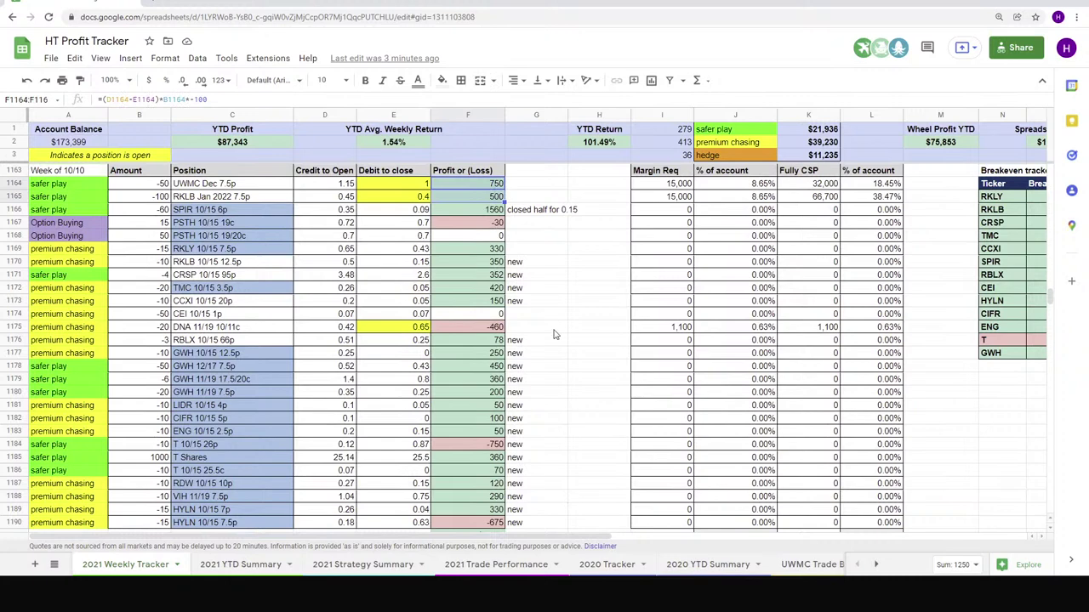
click(555, 332)
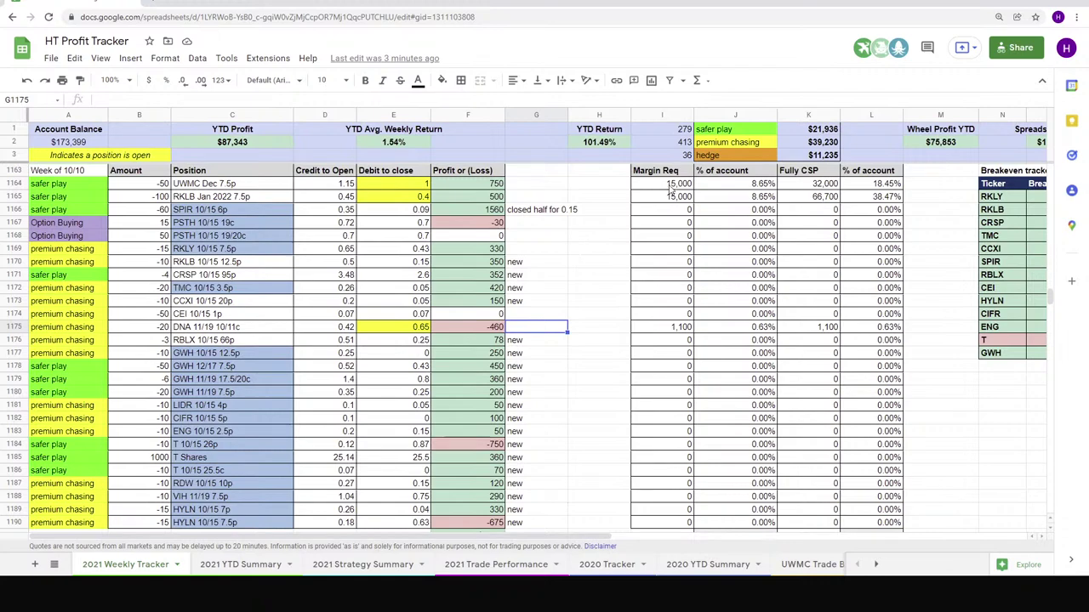
- Review the last weekly block of the sheet, which holds the 12/17 positions
scroll(573, 296, down, 2)
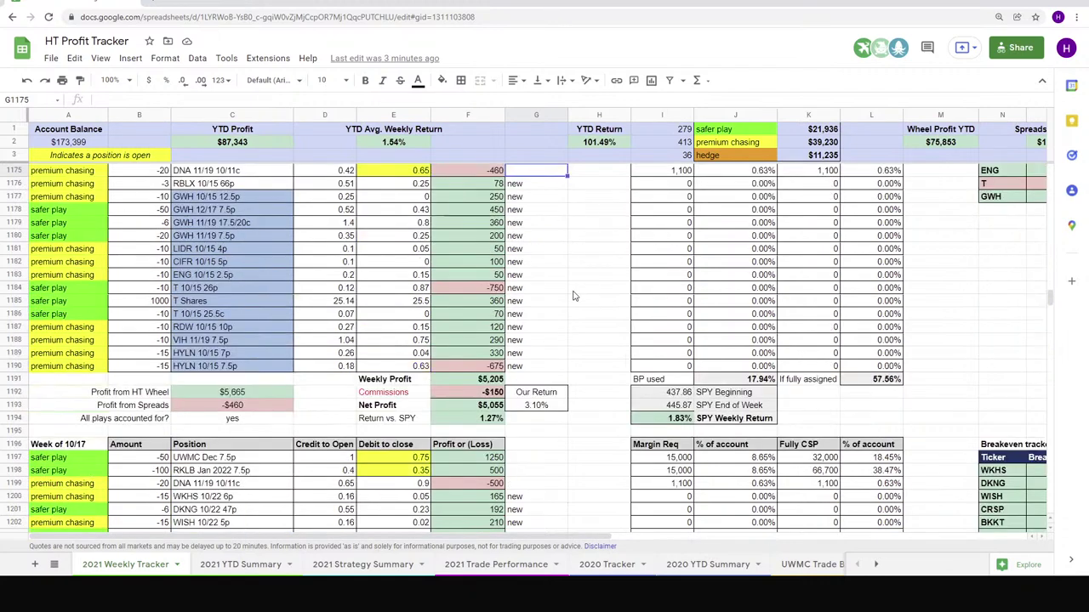
scroll(573, 296, down, 20)
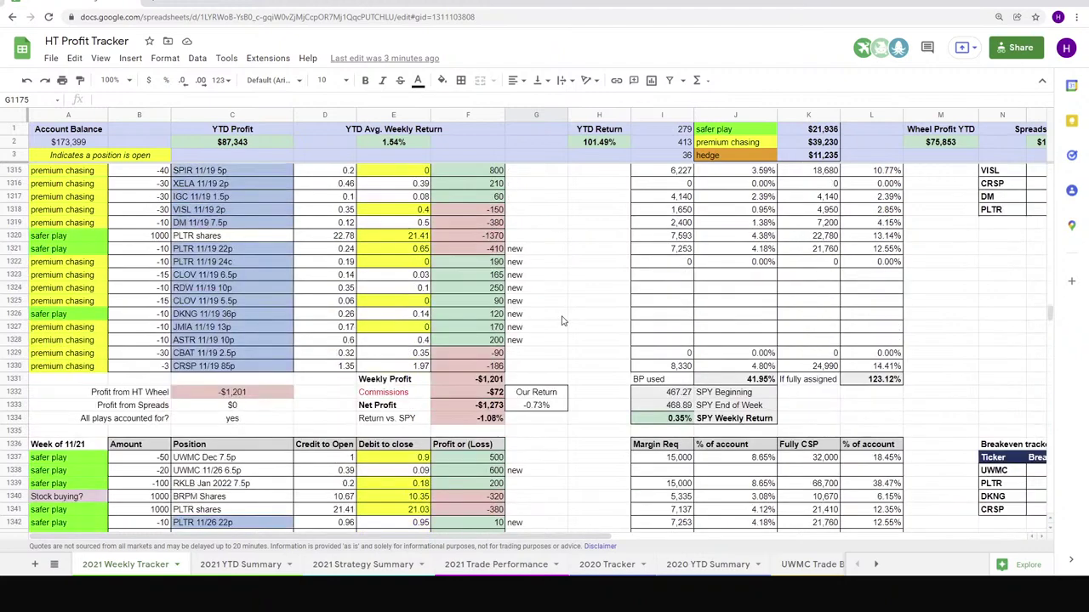
scroll(561, 320, down, 12)
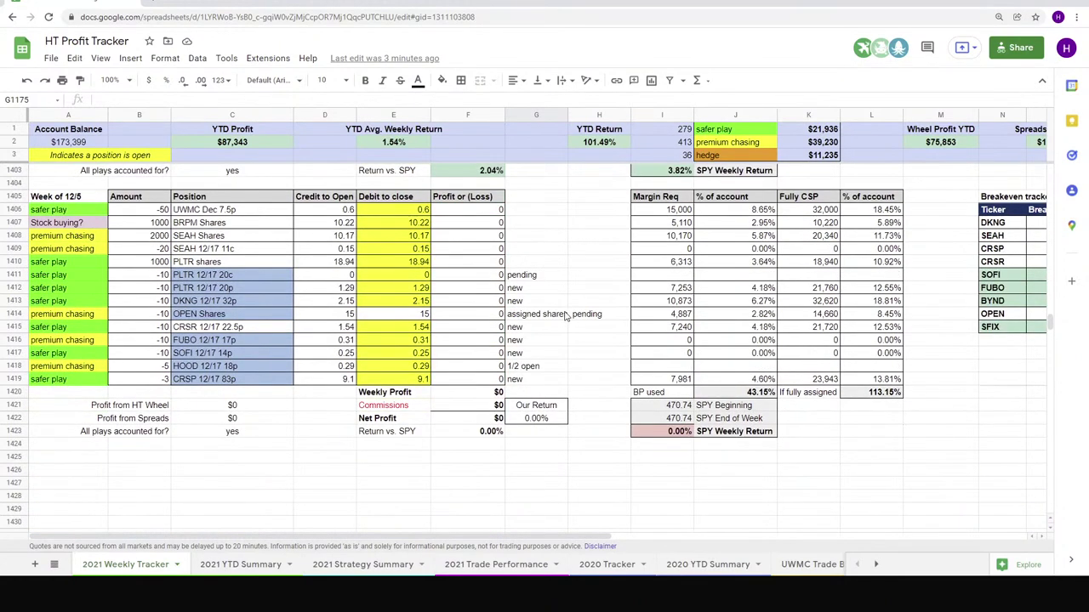
scroll(565, 316, up, 1)
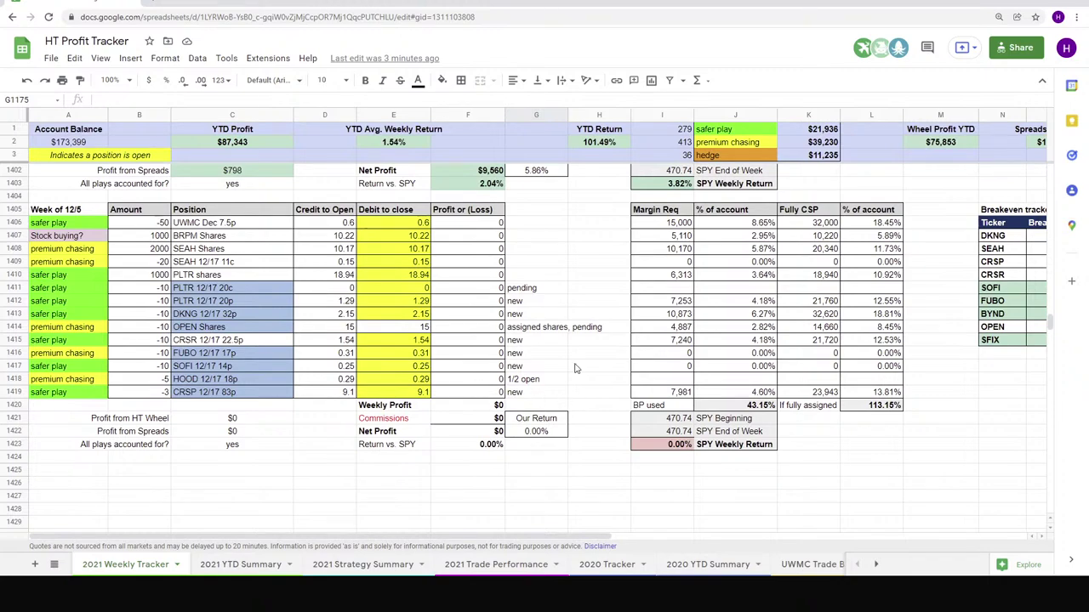
- Return to the completed week of 12/5 and examine its RKLB Jan 2022 7.5p position
scroll(574, 367, up, 10)
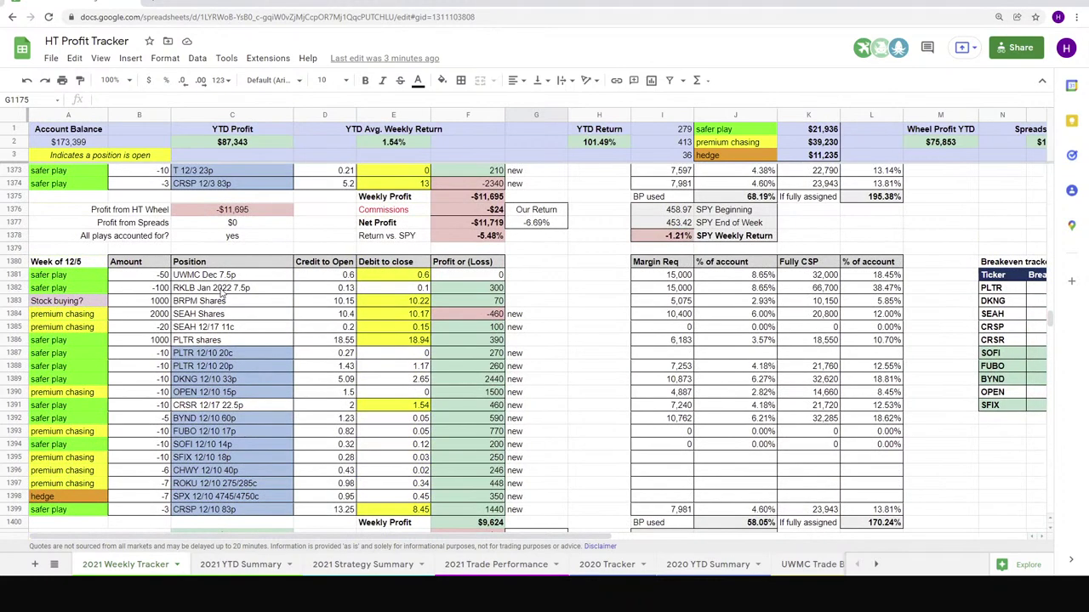
click(223, 289)
scroll(225, 282, down, 1)
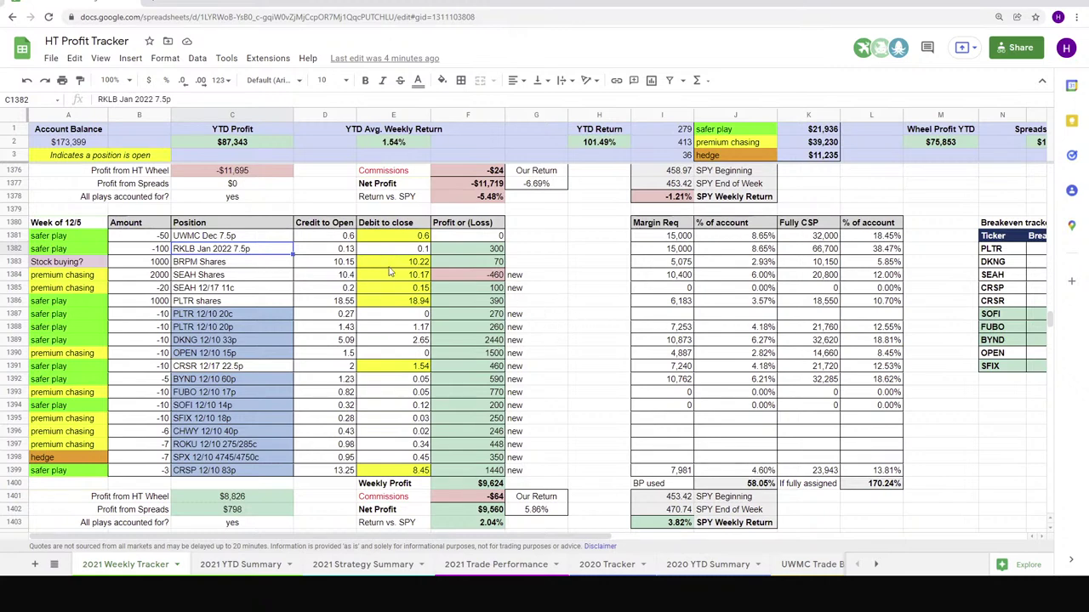
scroll(386, 271, down, 1)
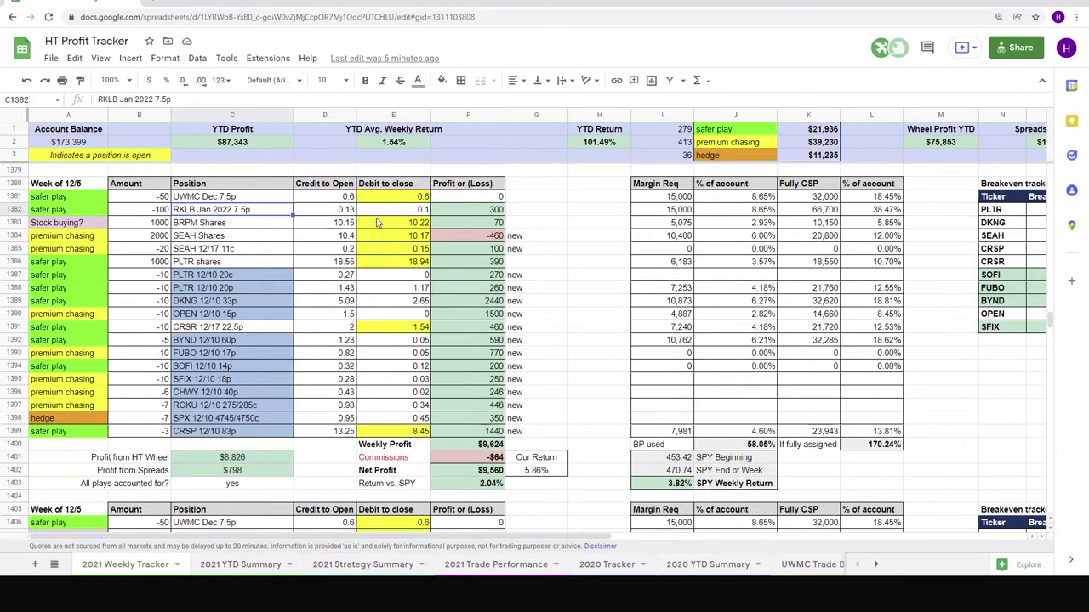
- Examine the BRPM Shares row from amount to profit and its Fully CSP formula, and select the SEAH Shares position below it
click(151, 223)
drag(300, 230, 481, 225)
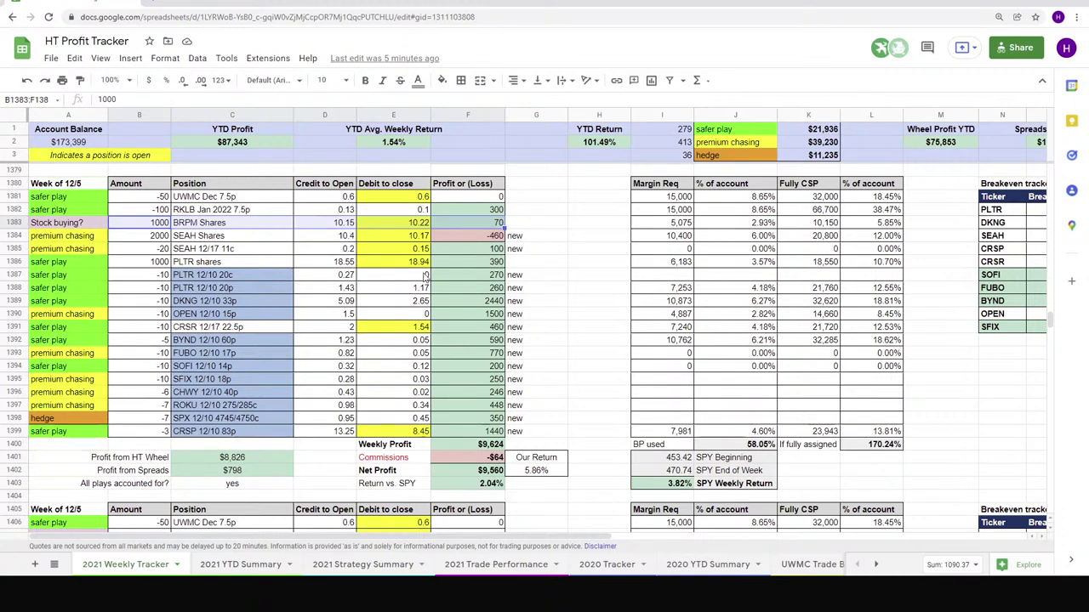
click(813, 222)
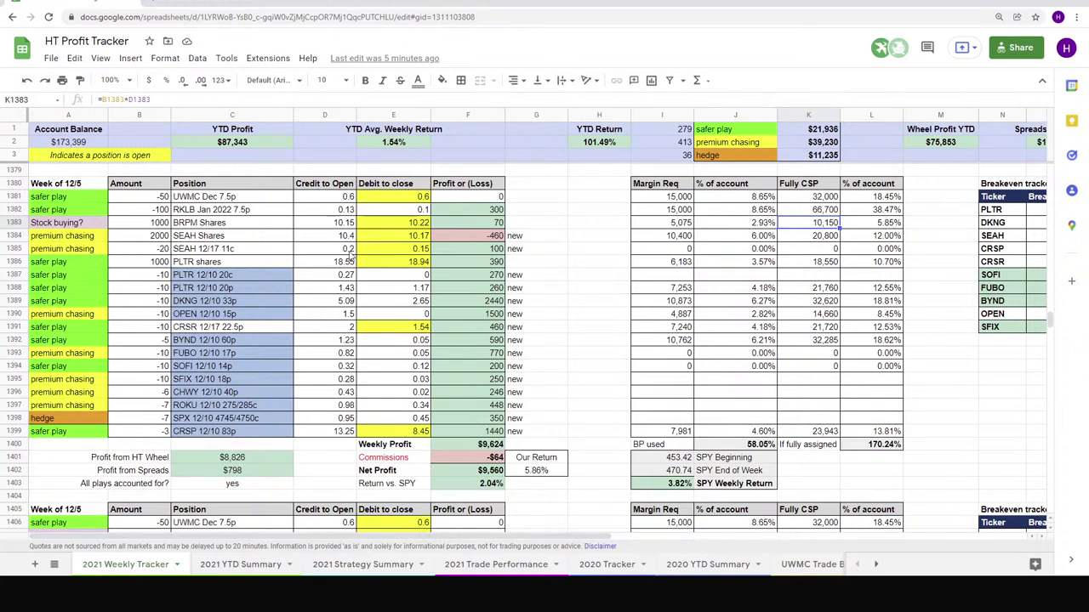
click(283, 237)
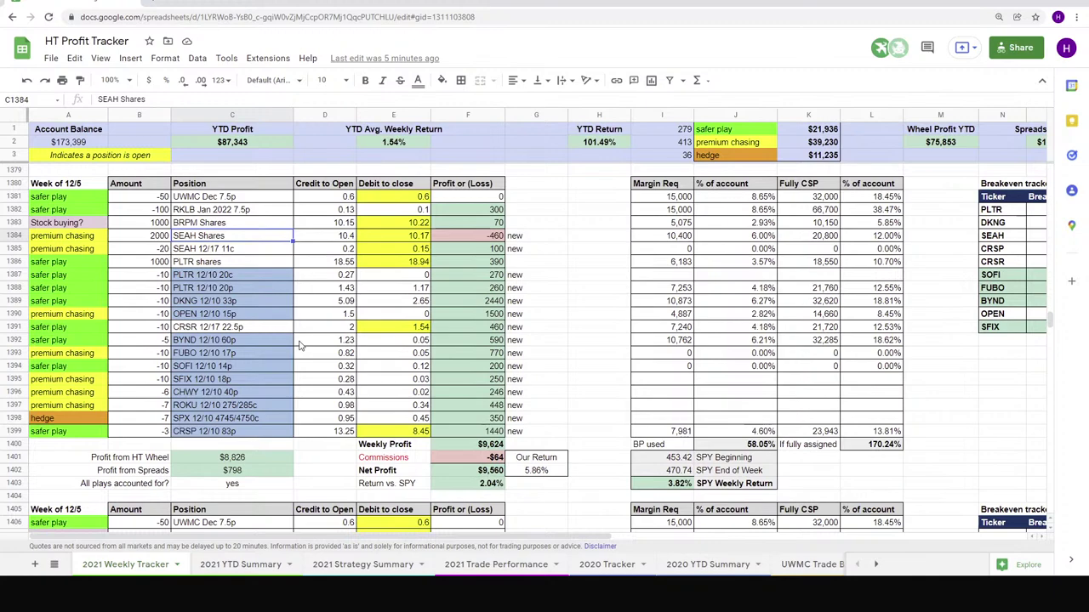
- Compare the SEAH Shares and SEAH 12/17 11c positions across the weeks of 11/28 and 12/5 and the following block of 12/17 positions
scroll(280, 345, up, 3)
scroll(263, 344, up, 8)
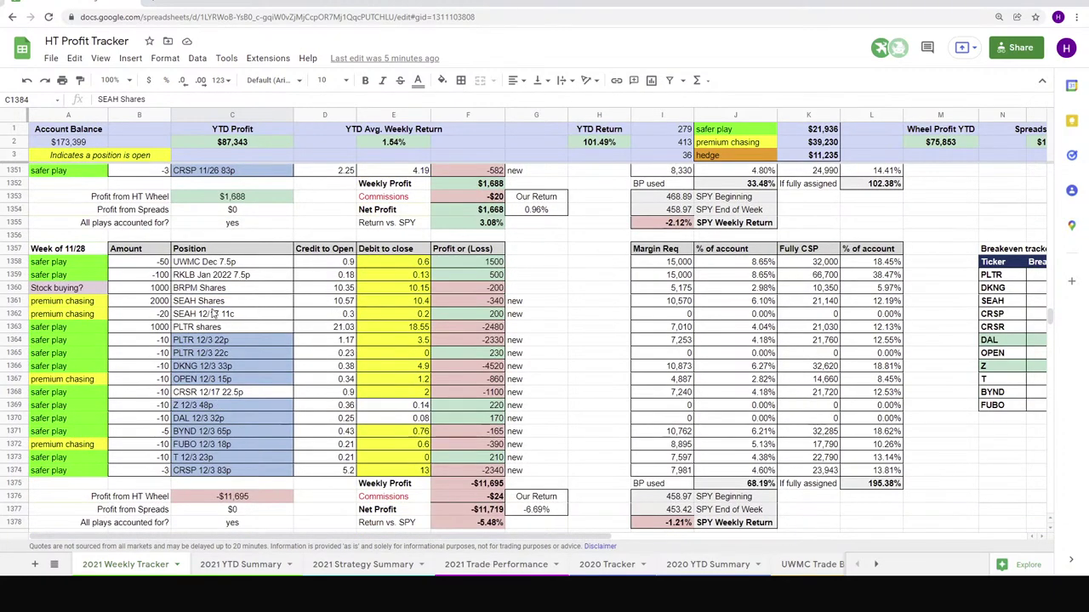
scroll(144, 306, down, 1)
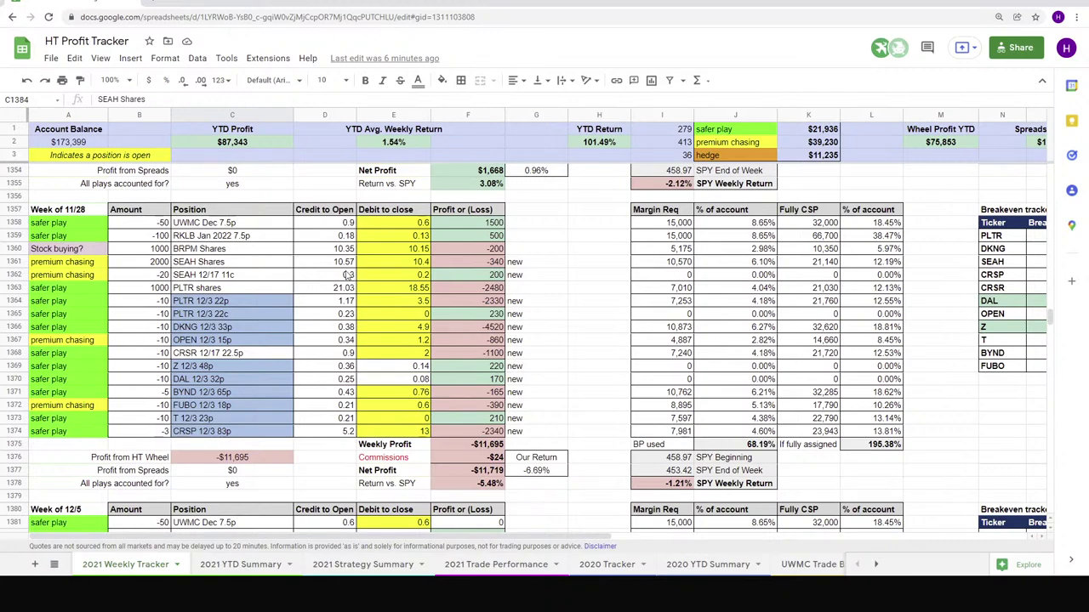
scroll(348, 279, down, 3)
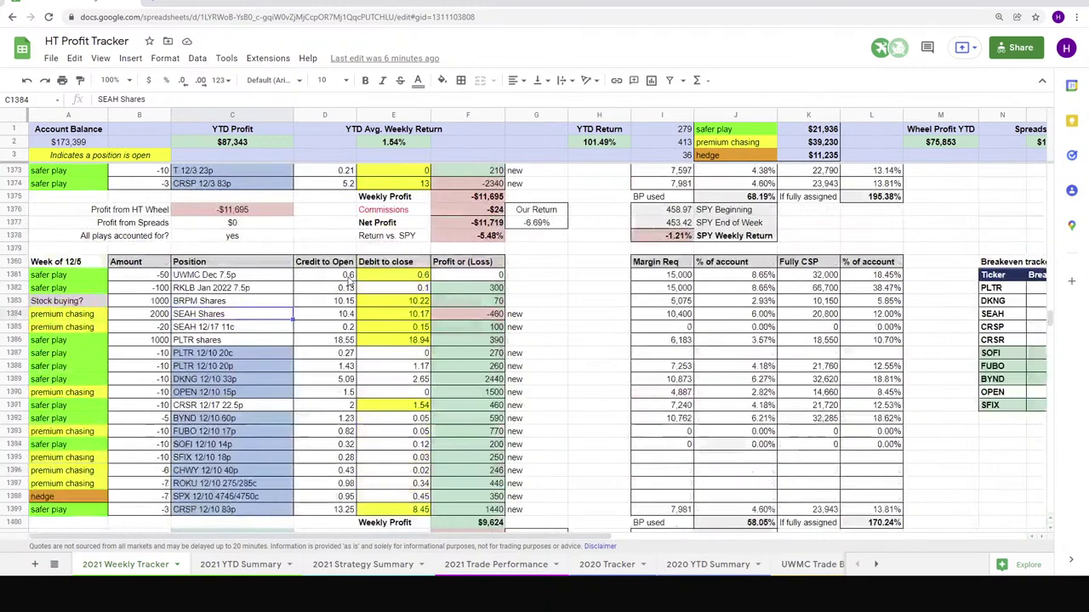
scroll(351, 281, down, 3)
scroll(358, 279, up, 1)
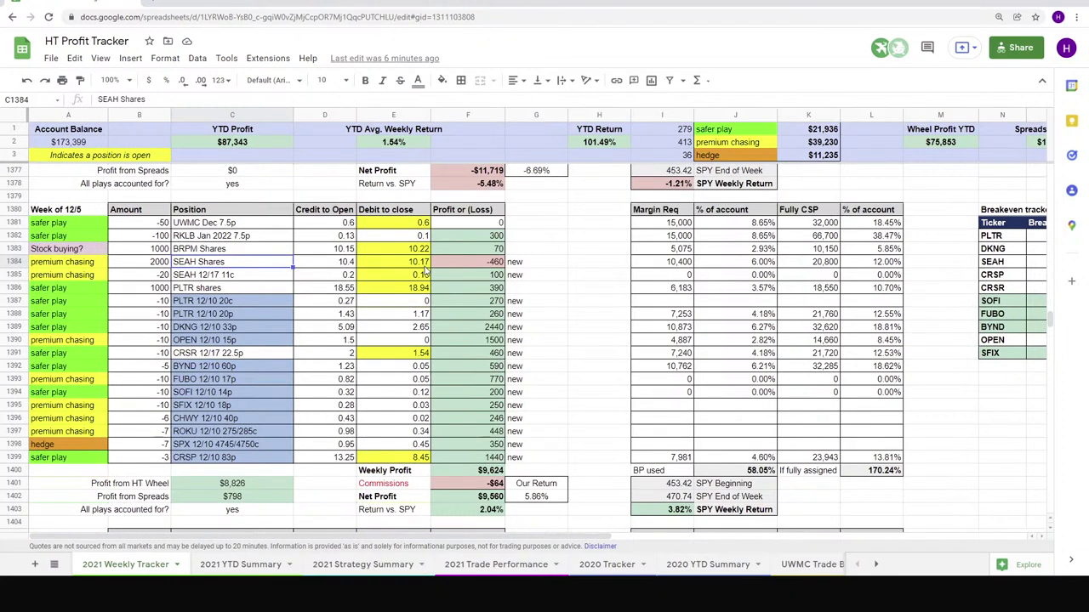
scroll(388, 293, down, 1)
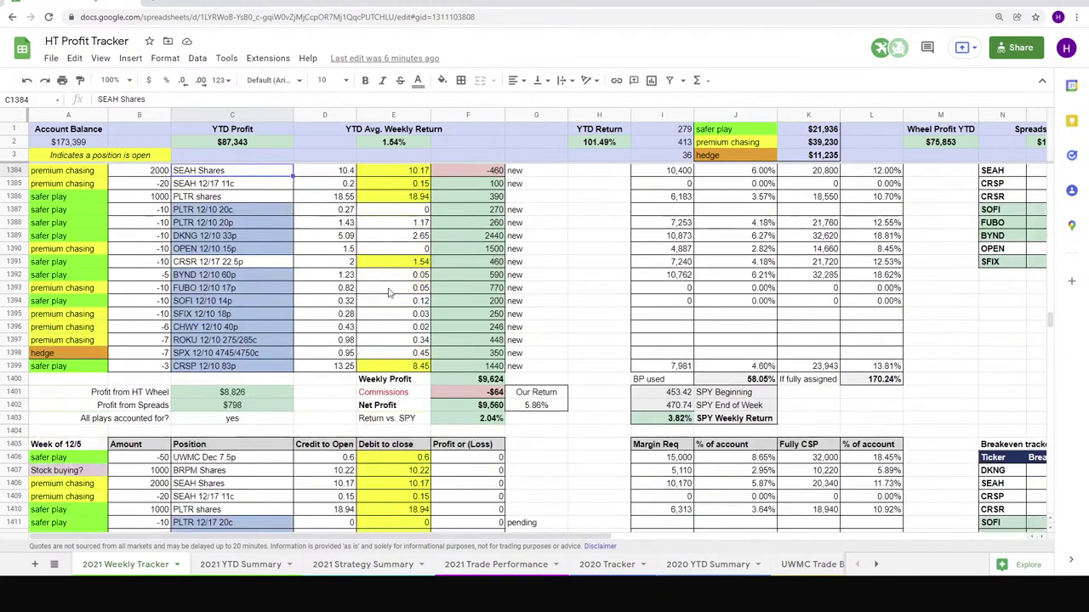
scroll(388, 292, down, 2)
click(411, 314)
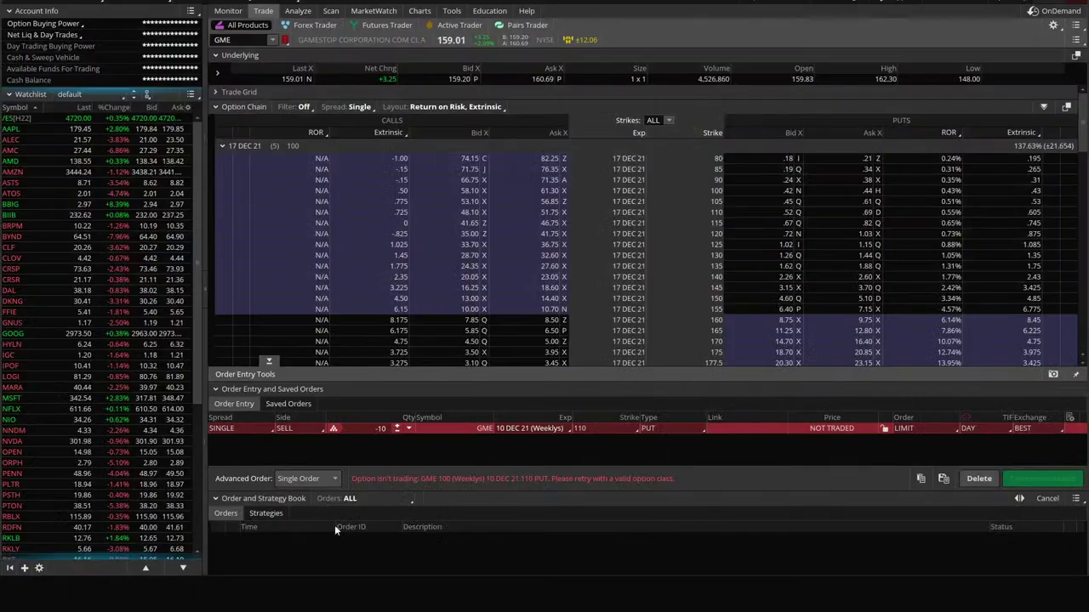
- Switch to thinkorswim and open the price chart for SEAH
click(419, 11)
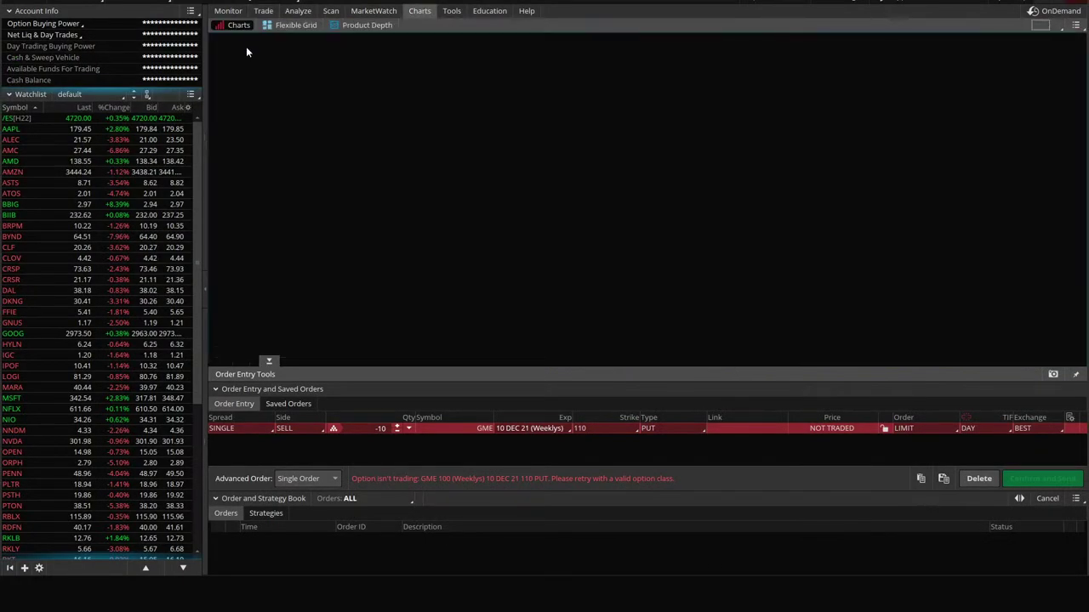
click(242, 41)
text(SEA)
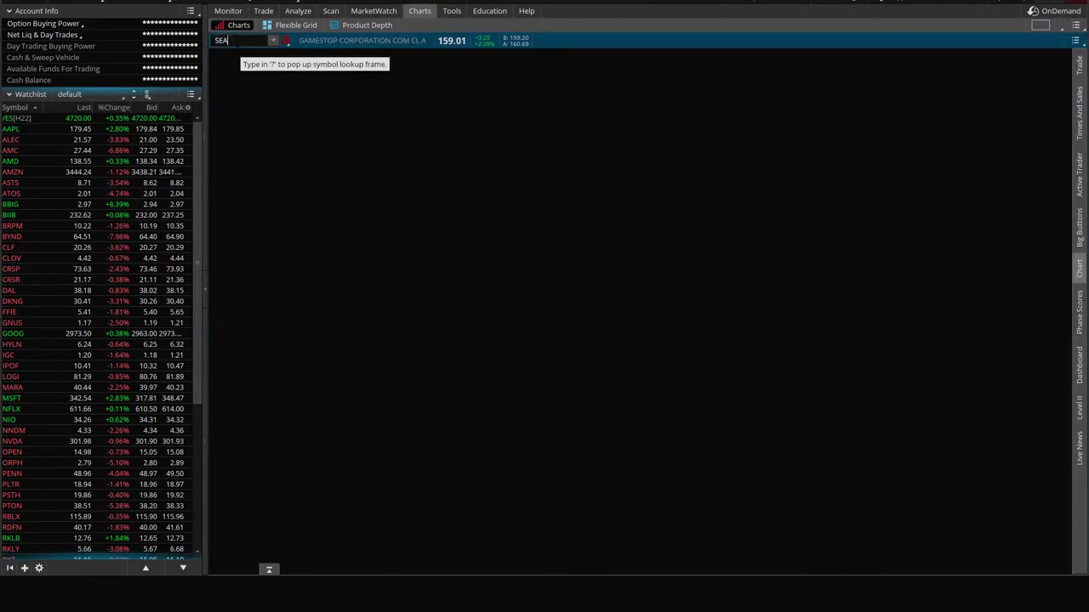
text(H)
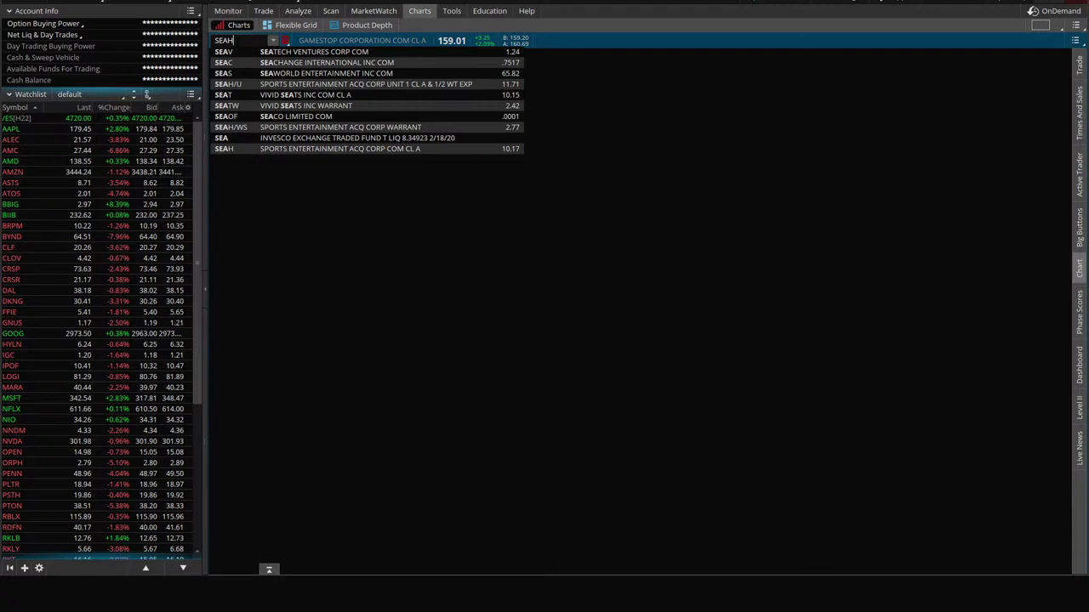
key(Return)
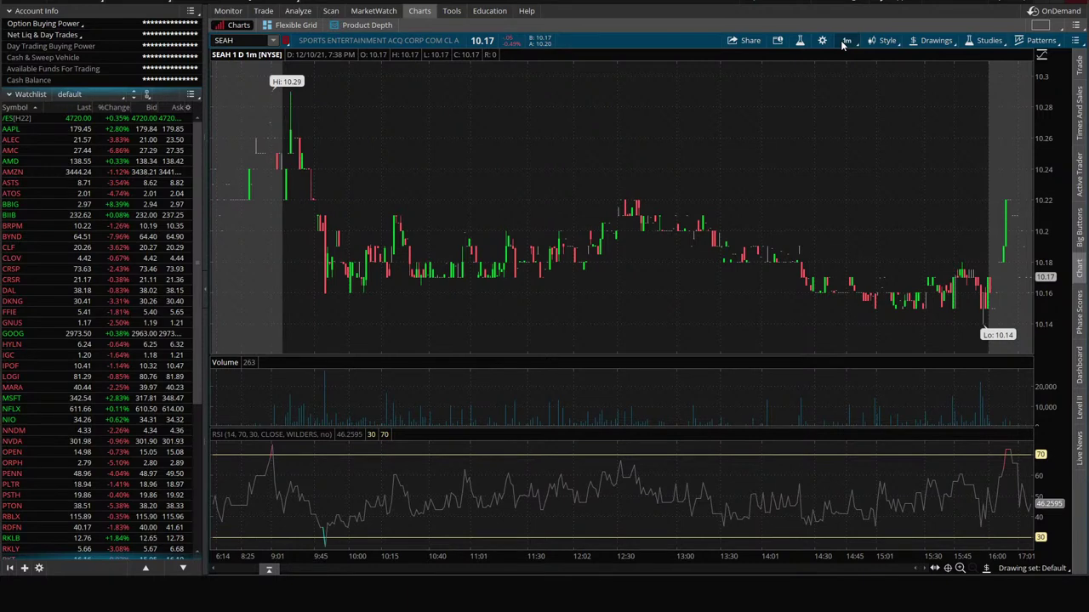
- Examine the SEAH chart on the 5 D : 5m, 10 D : 30m and 1 Y : 1D time frames
click(846, 40)
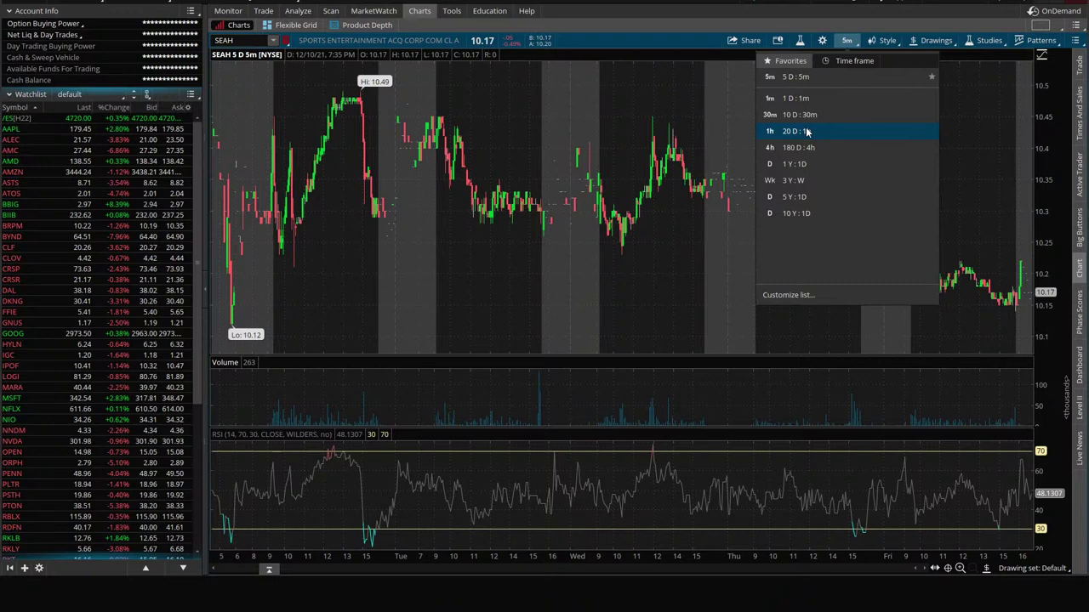
click(799, 114)
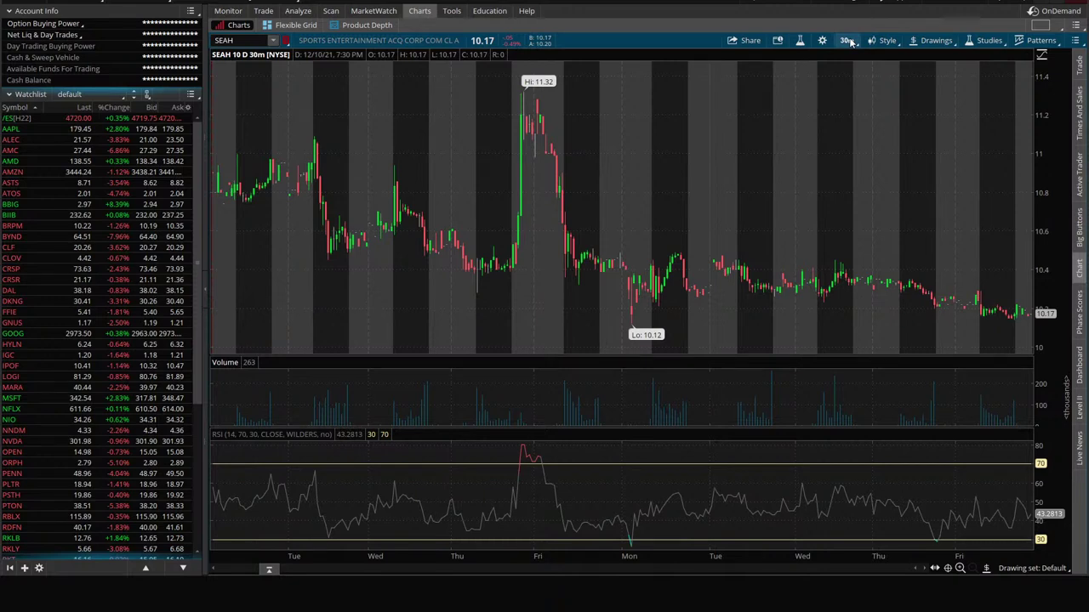
click(847, 41)
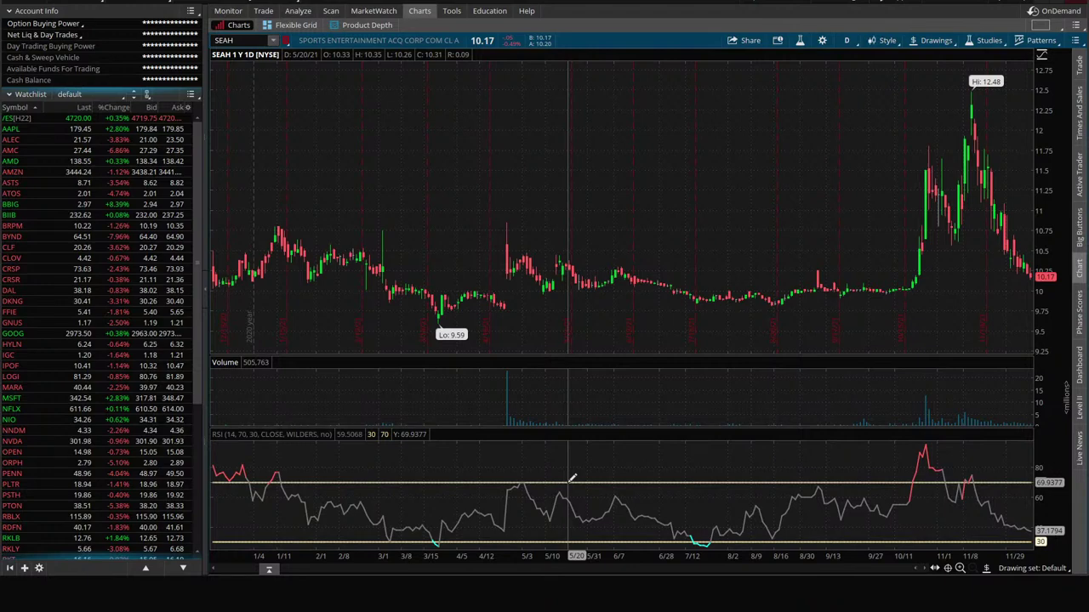
- Return to the HT Profit Tracker and sum the week of 12/5's profits for PLTR shares, PLTR 12/10 20c and PLTR 12/10 20p
click(376, 559)
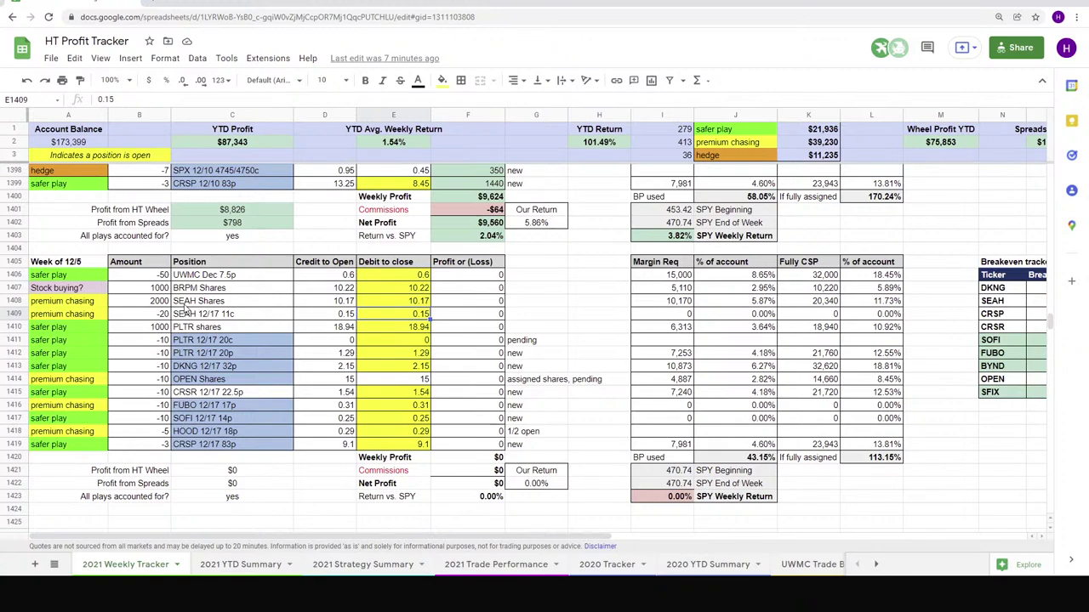
scroll(379, 317, up, 2)
scroll(379, 319, up, 3)
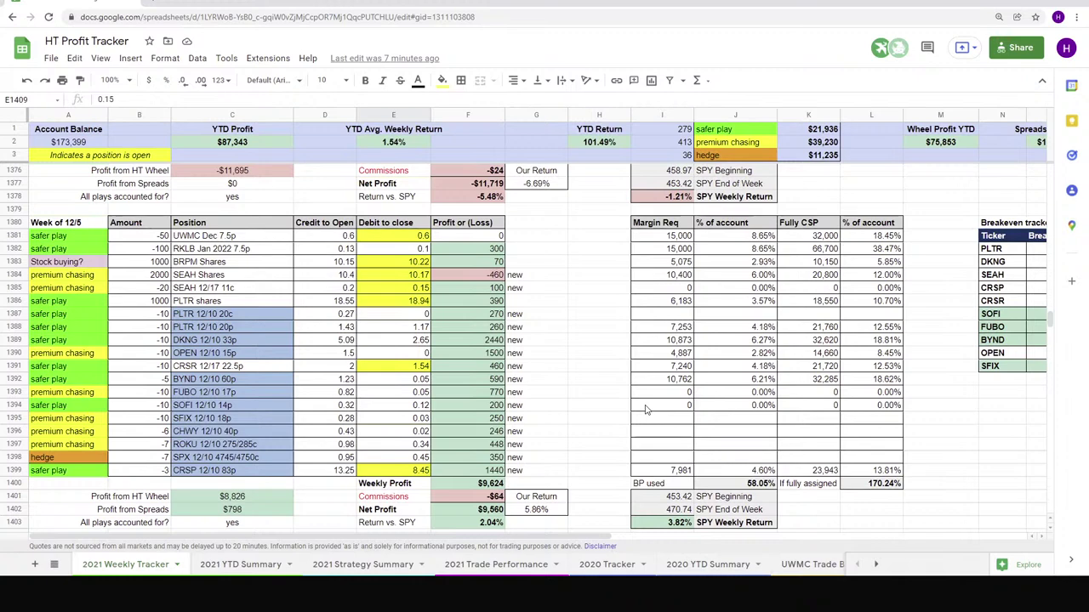
click(344, 303)
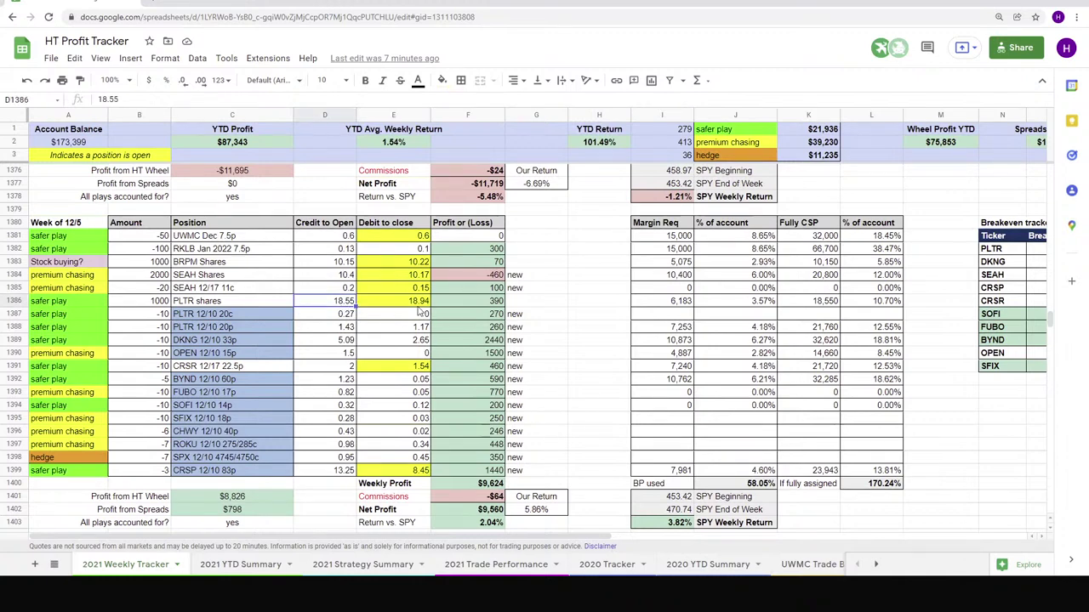
drag(466, 305, 485, 332)
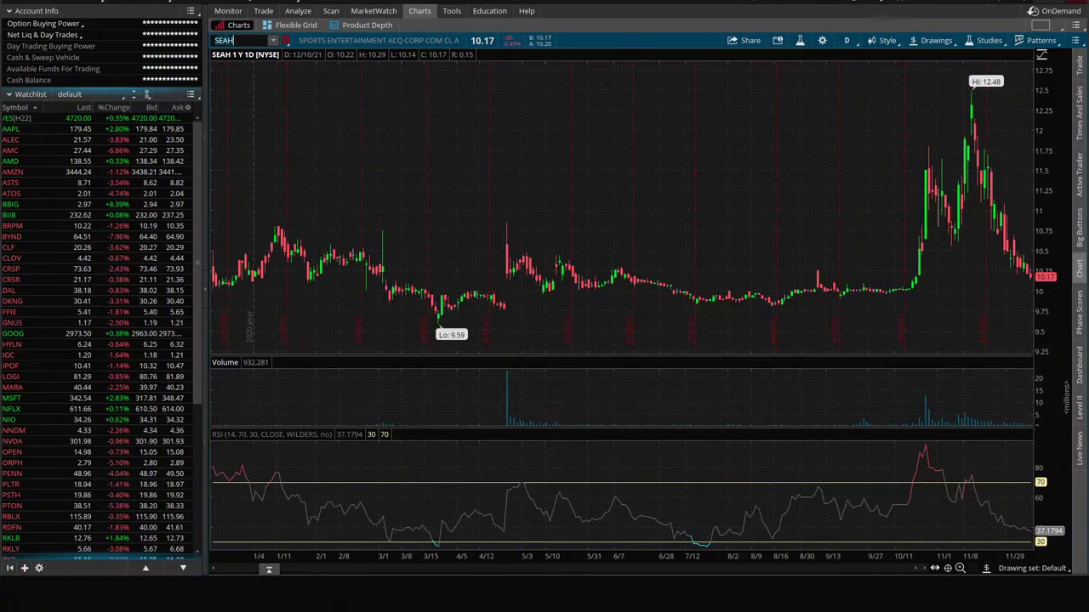
- Switch to thinkorswim and chart PLTR on the 10 D : 30m time frame
click(242, 40)
text(PLTR)
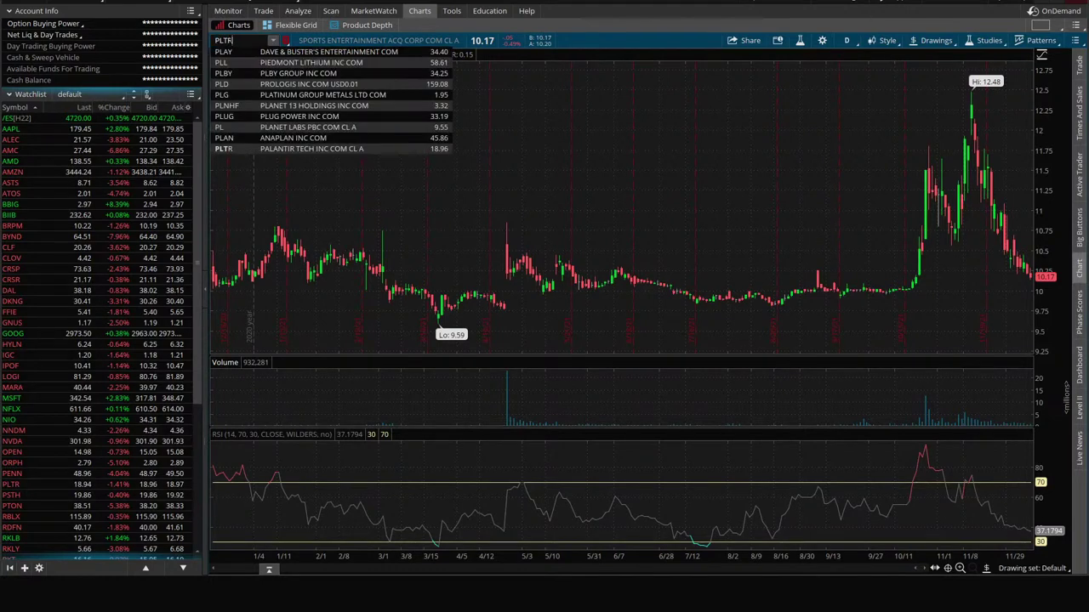
key(Return)
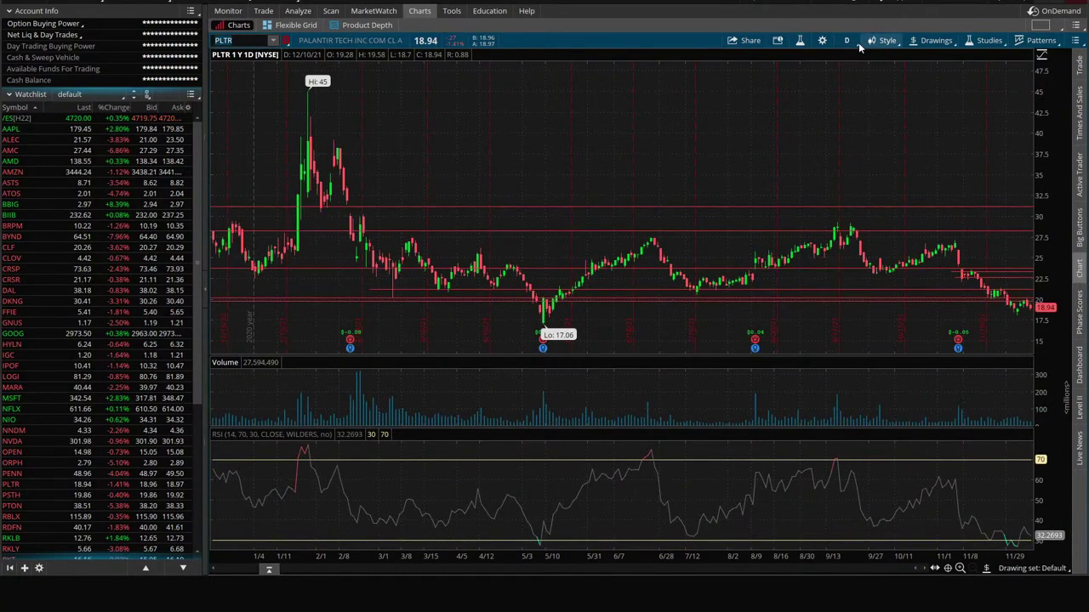
click(854, 41)
click(864, 168)
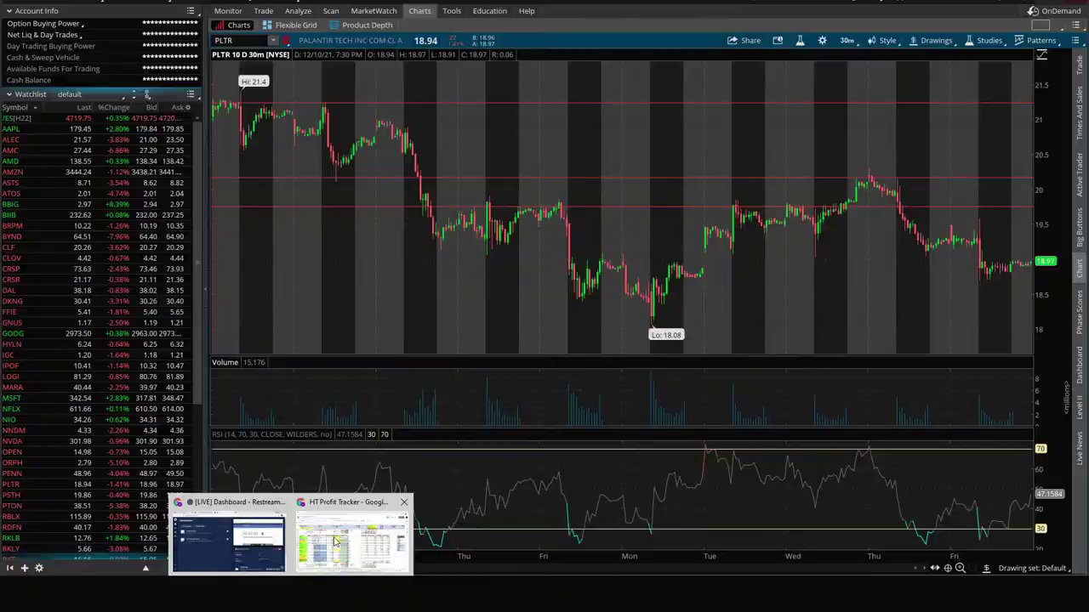
- Return to the HT Profit Tracker, open the PLTR Trade Breakout sheet and select its hypothetical PLTR 12/17 20p position
click(336, 542)
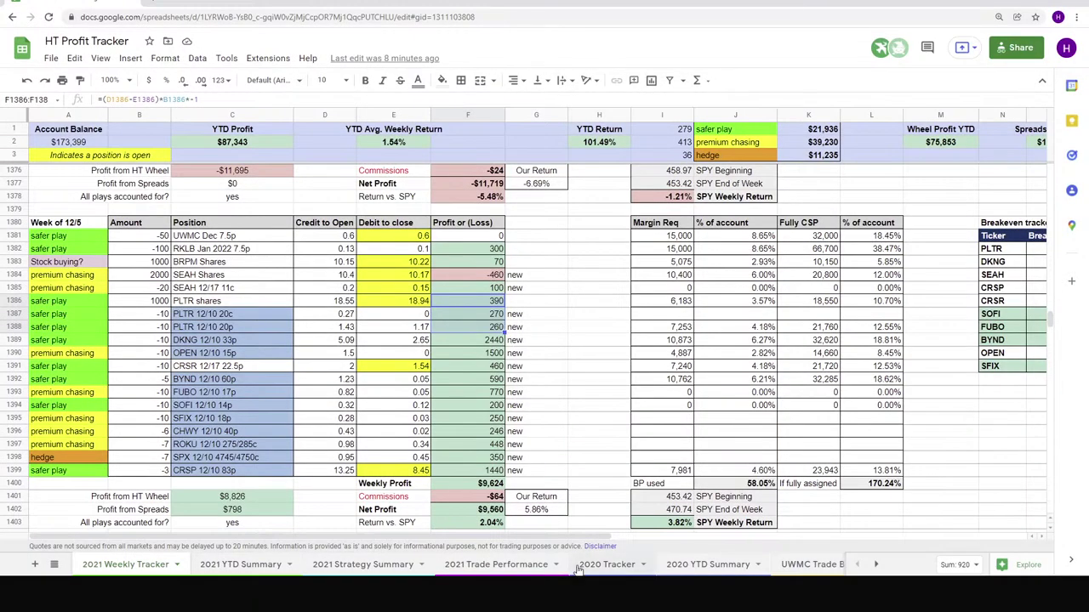
scroll(596, 564, right, 5)
click(699, 564)
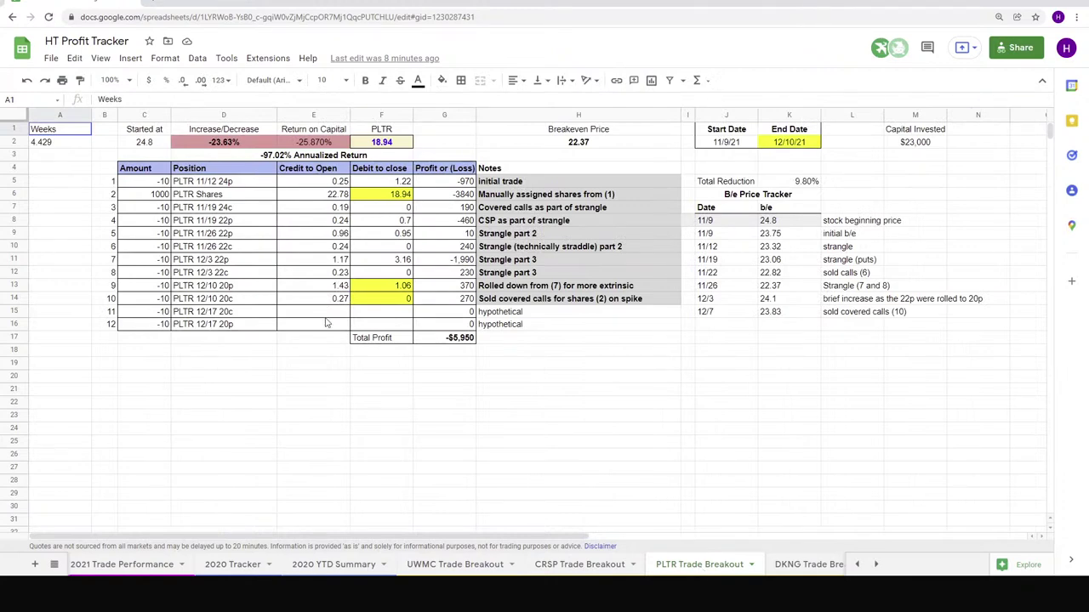
click(216, 328)
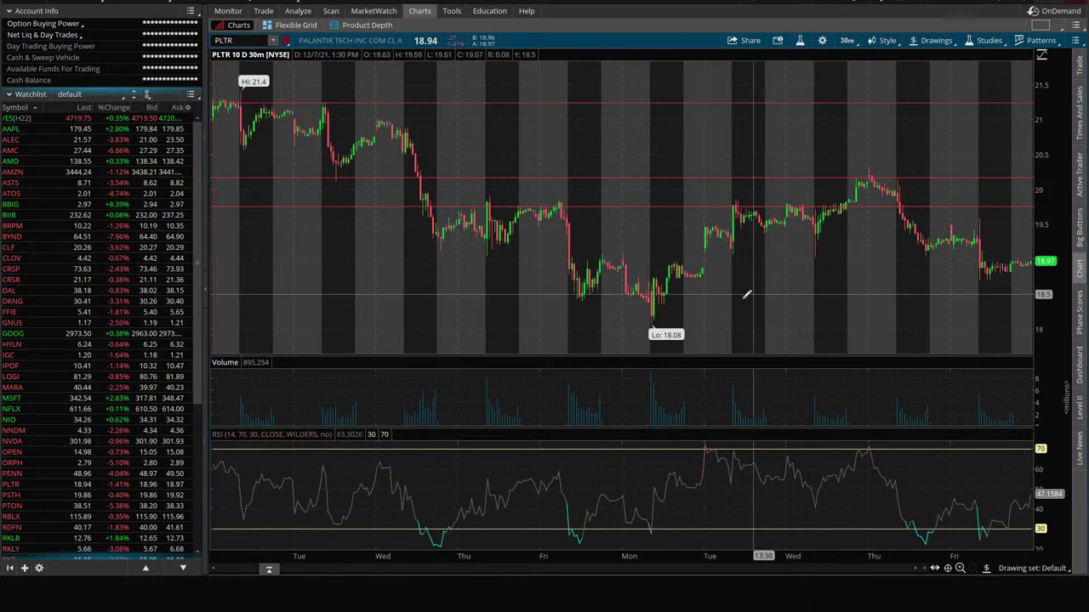
- Switch to thinkorswim and examine the PLTR chart on the 180 D : 4h time frame
click(846, 40)
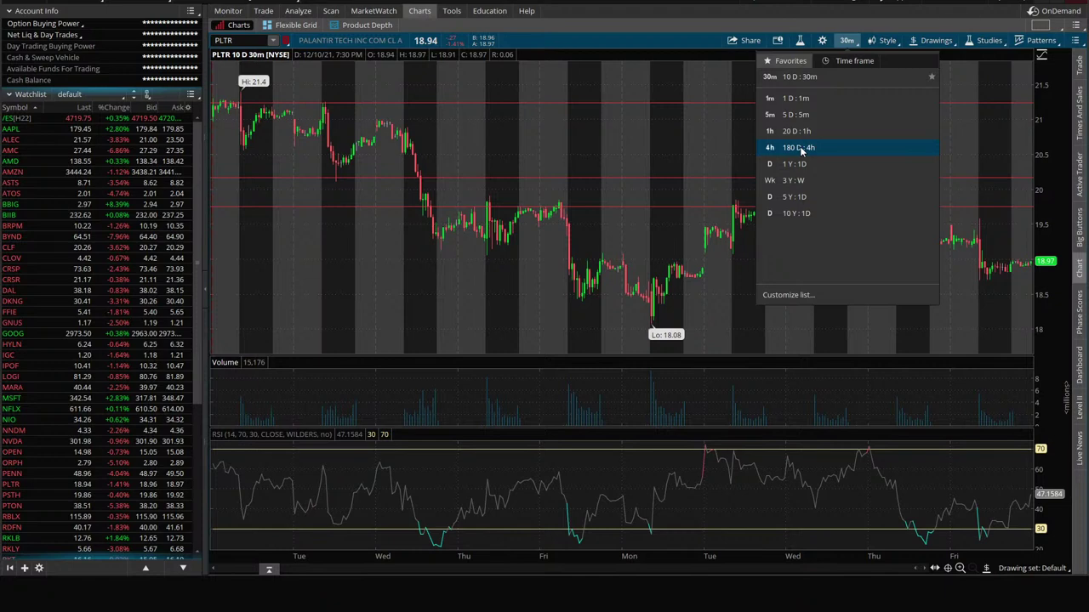
click(800, 148)
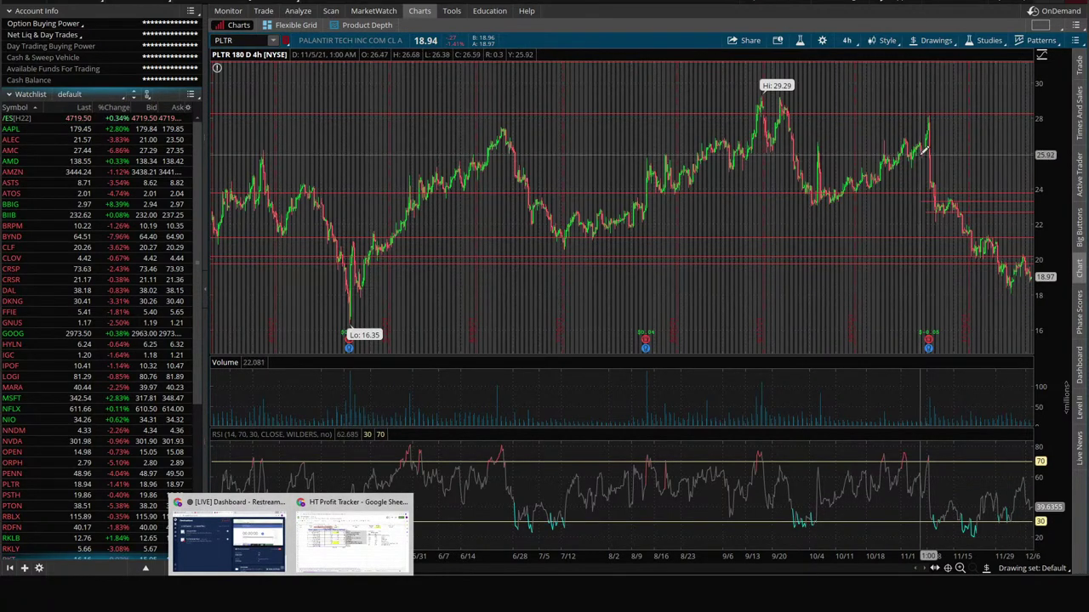
- Return to the PLTR Trade Breakout sheet and examine the 11/22, 11/26 and 12/7 breakeven prices and the PLTR 12/3 22p position
click(370, 551)
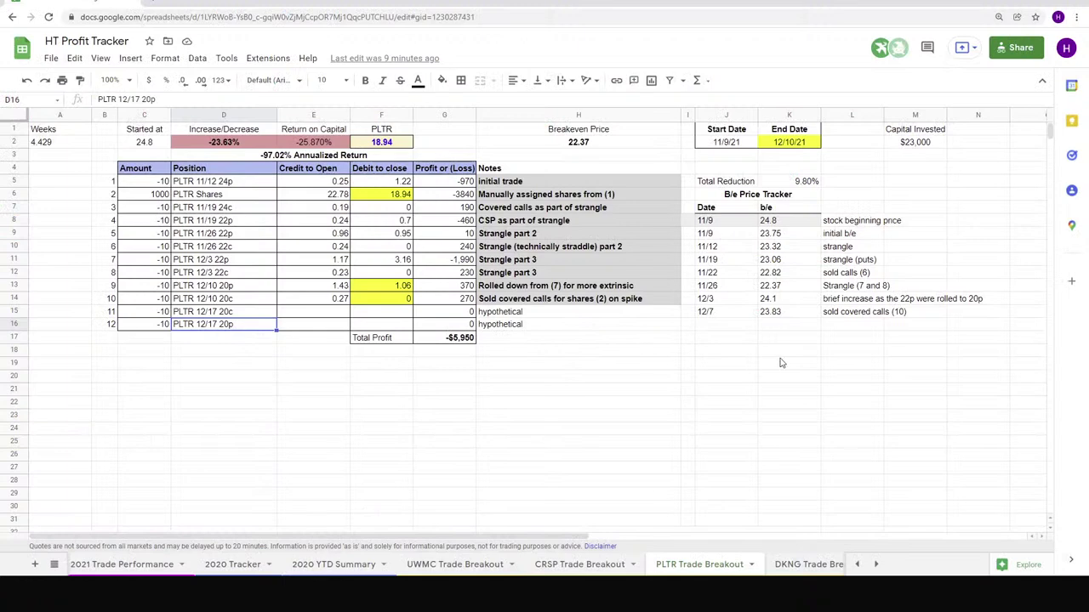
click(784, 275)
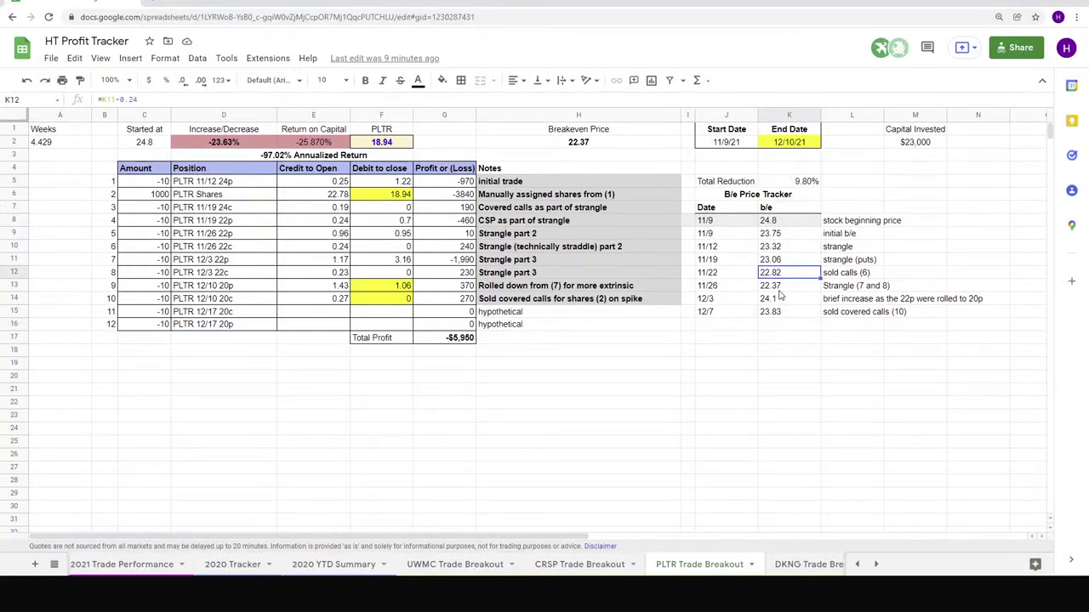
click(782, 289)
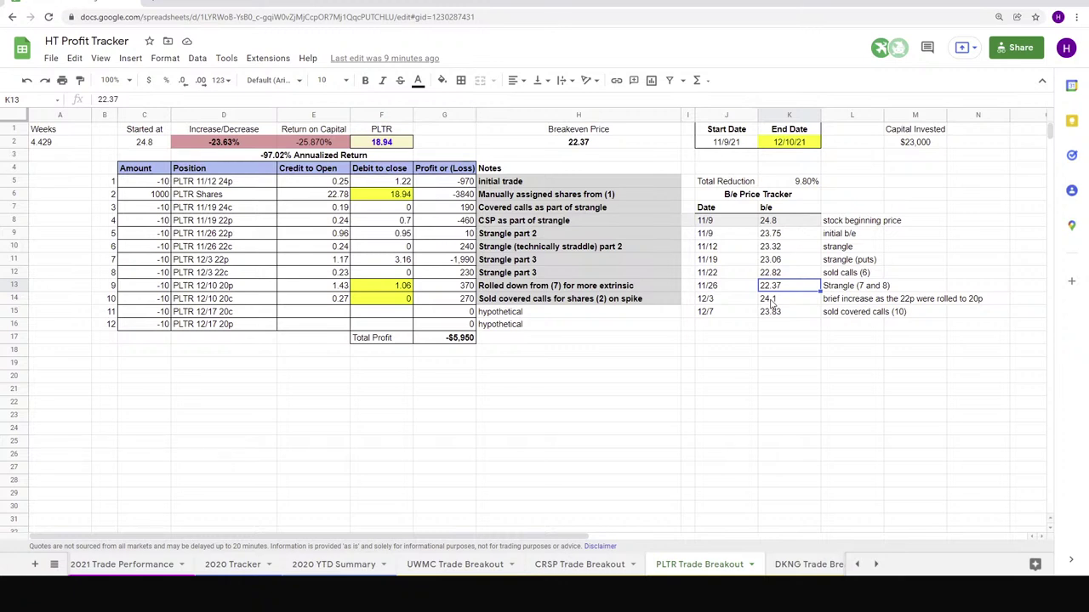
click(226, 263)
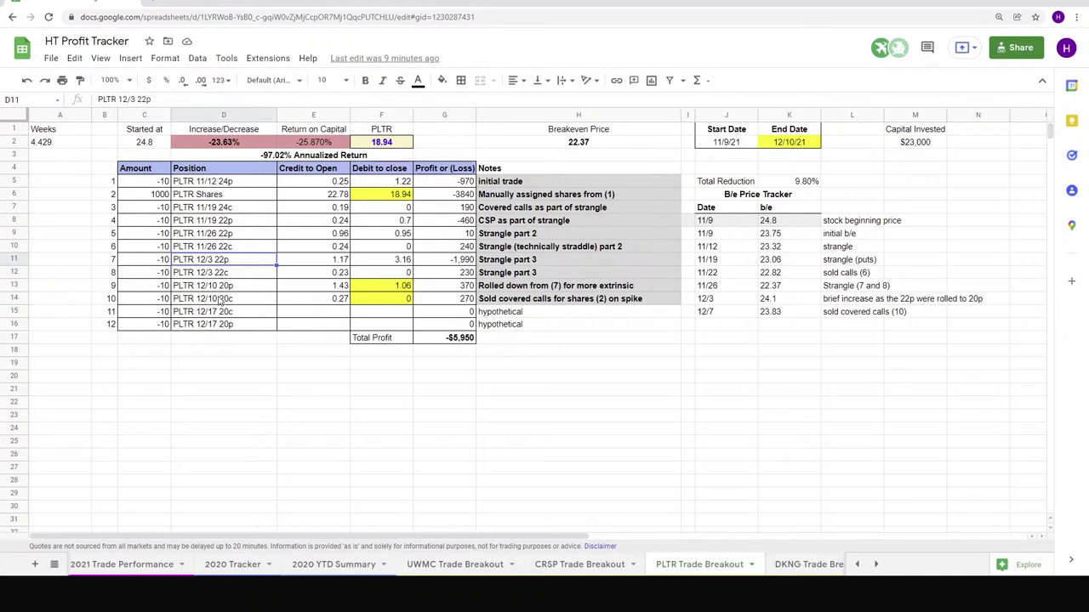
click(772, 316)
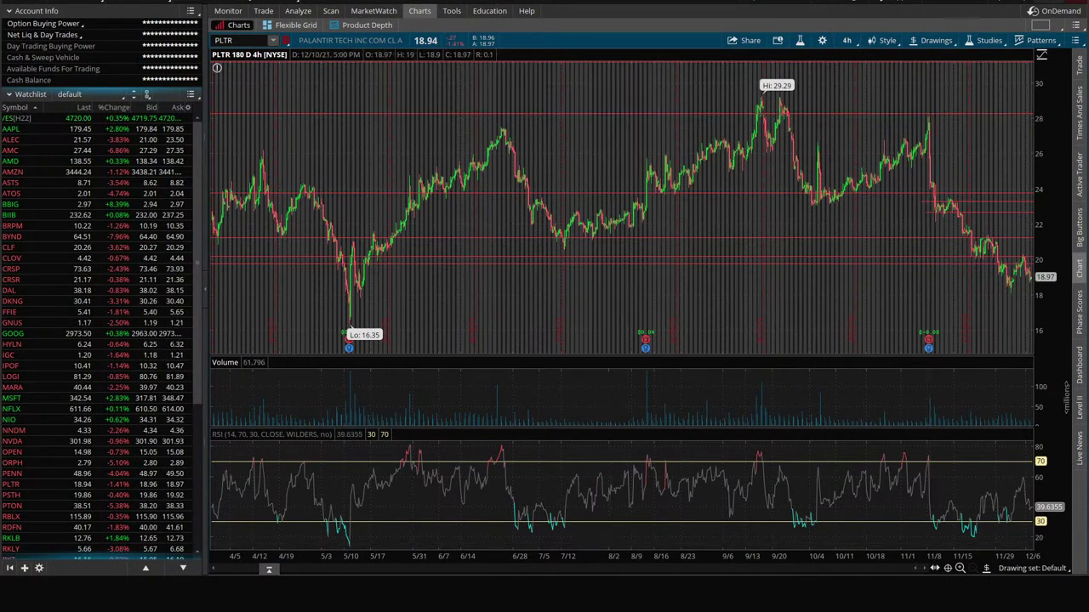
- Switch from the PLTR chart back to the PLTR Trade Breakout sheet and examine the trade's starting price
mouse_move(291, 595)
click(344, 541)
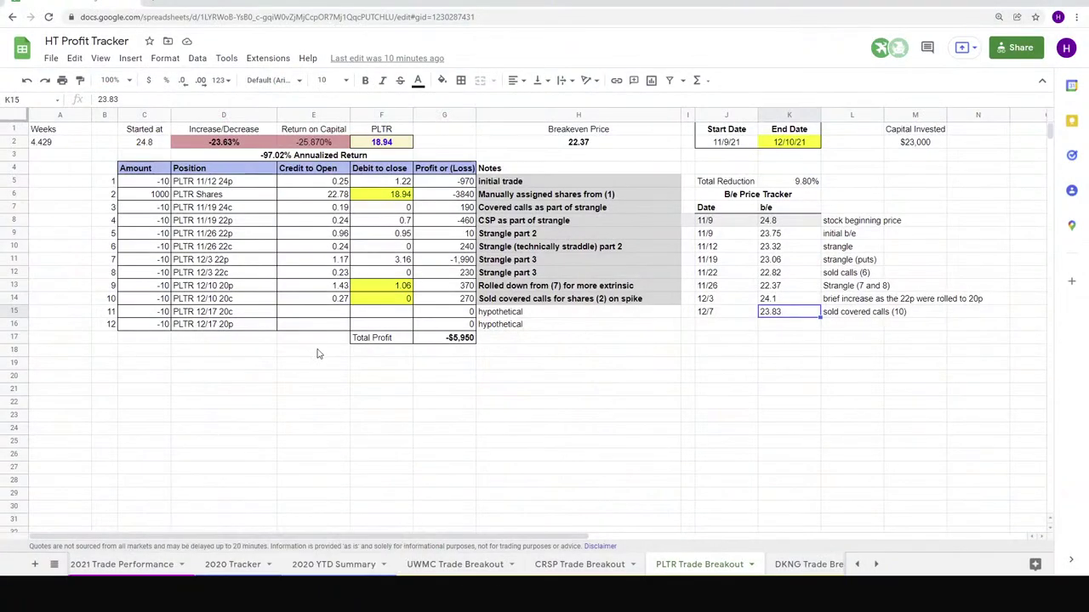
click(151, 143)
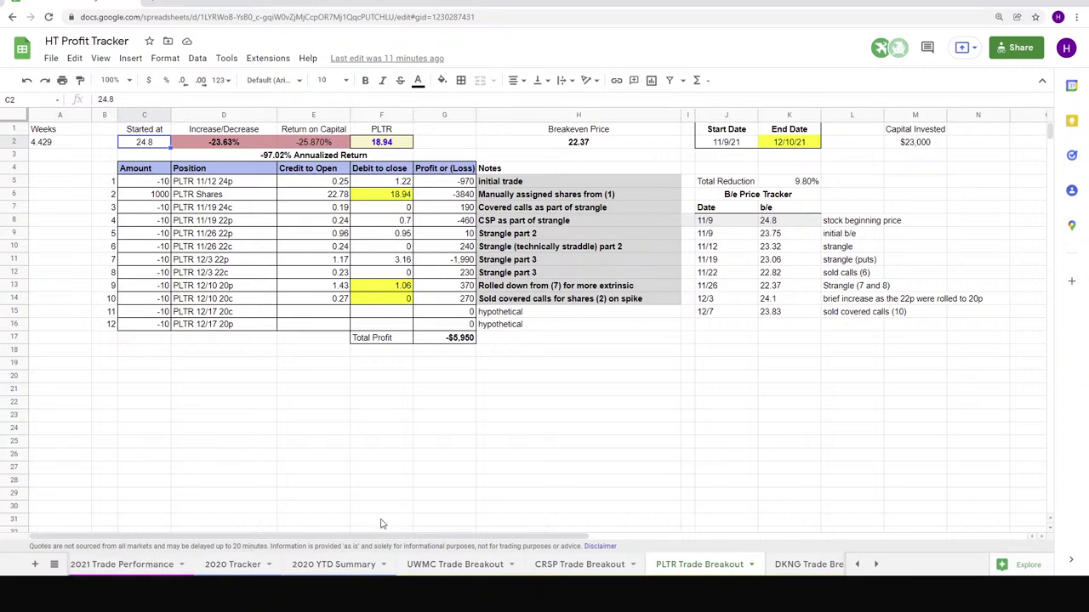
- Go back to the 2021 Weekly Tracker sheet and sum the week of 12/5's profits for the SOFI, SFIX, CHWY and ROKU trades
scroll(178, 567, up, 3)
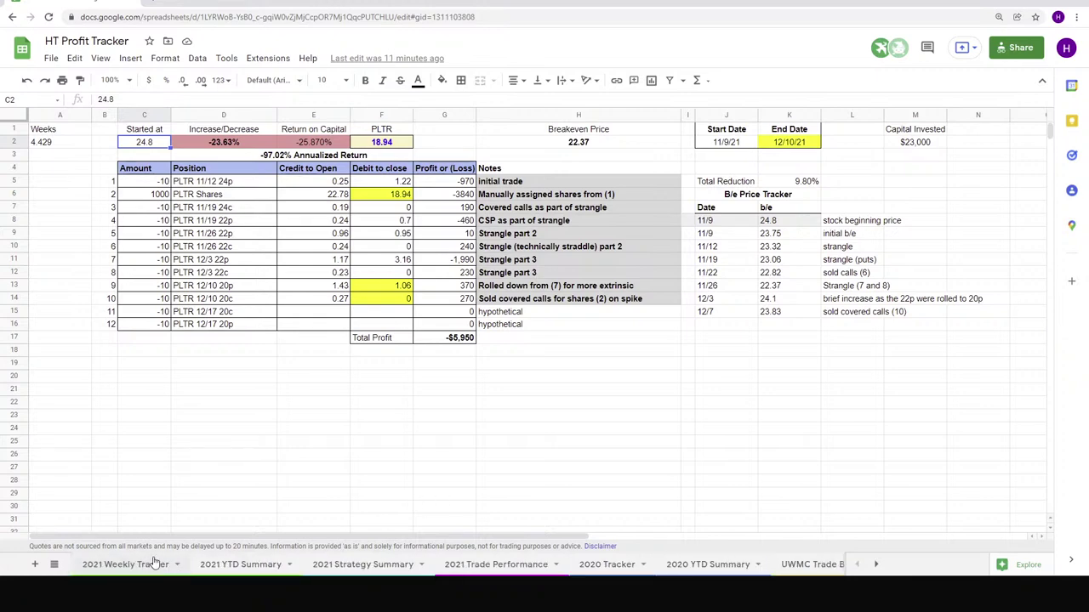
click(147, 565)
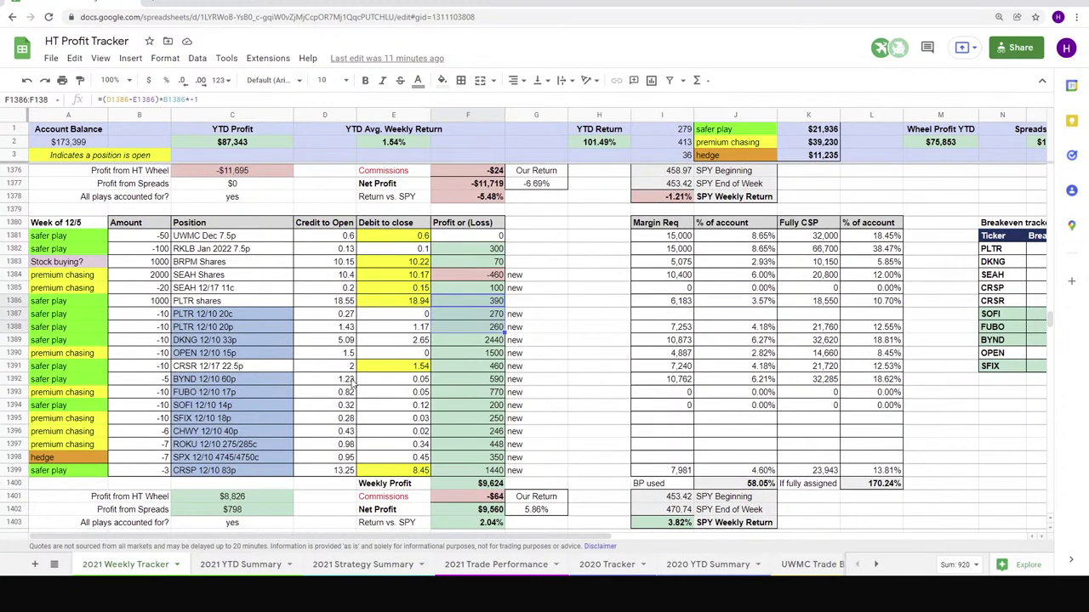
click(491, 356)
click(493, 420)
drag(493, 421, 487, 454)
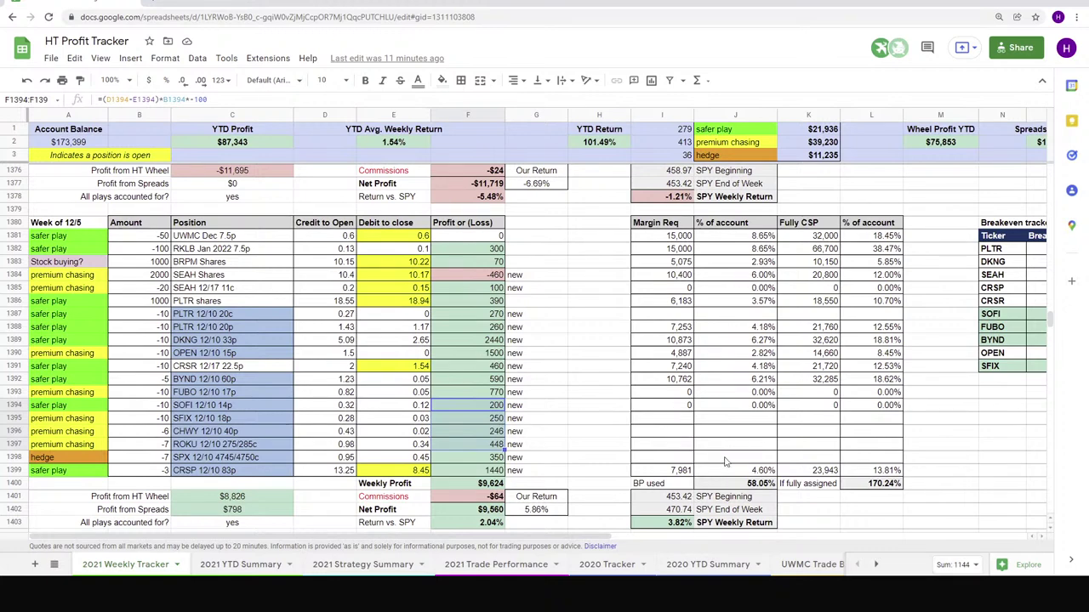
- In the week of 11/28, sum the Z and DAL profits, check T's profit, and sum the PLTR shares and 12/3 22p losses
scroll(519, 339, up, 5)
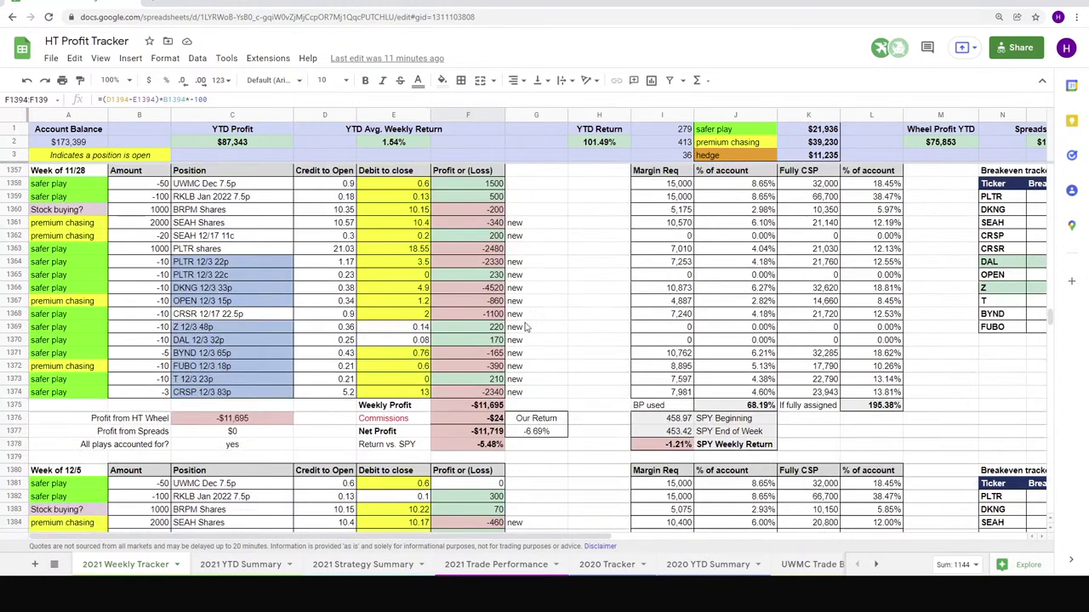
scroll(514, 334, up, 1)
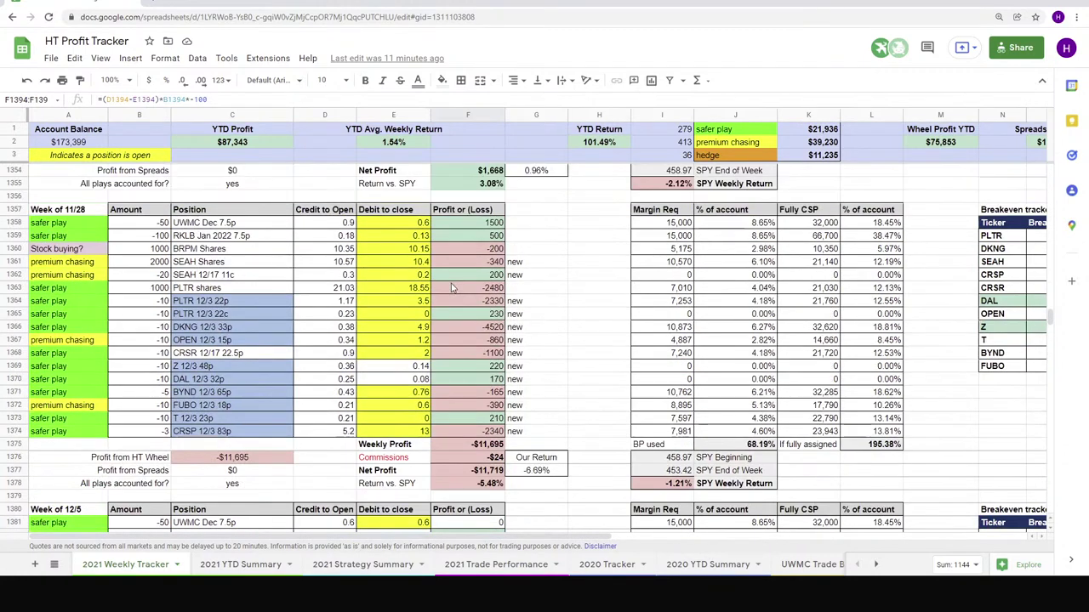
click(489, 369)
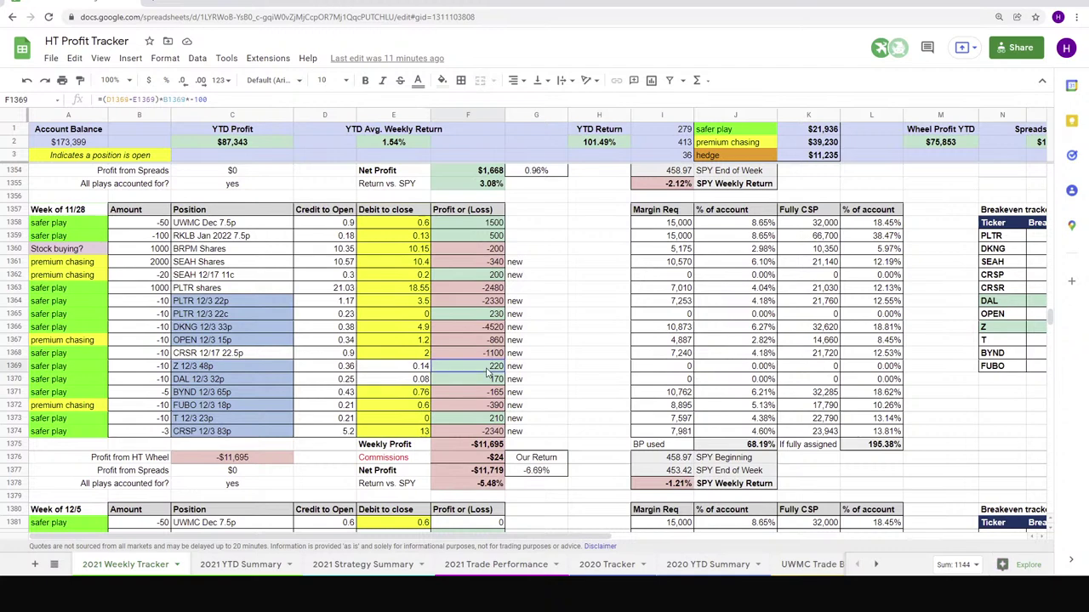
drag(488, 382, 491, 382)
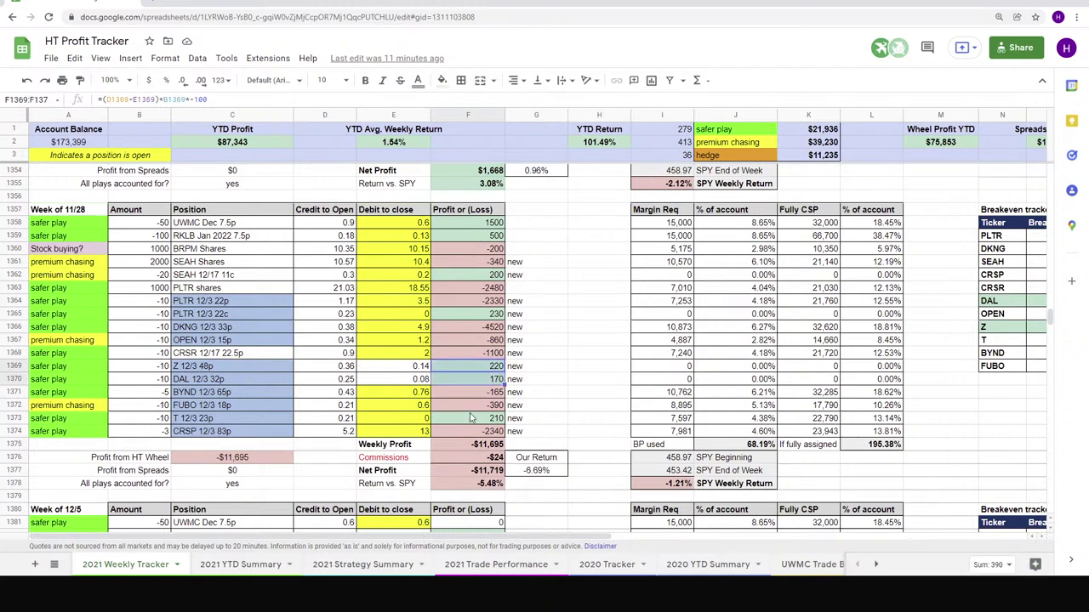
click(483, 418)
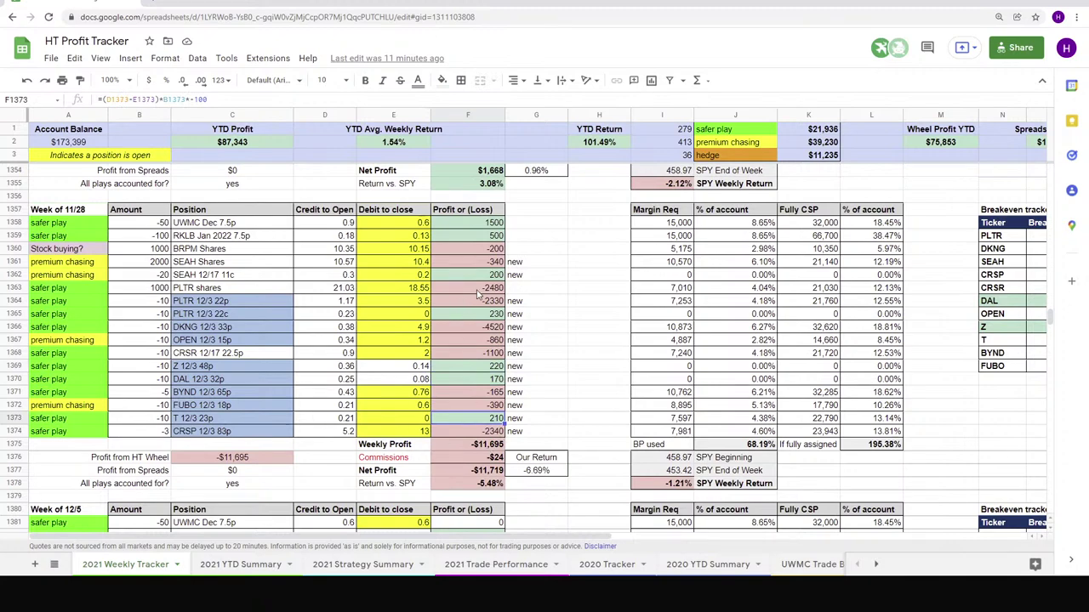
drag(476, 290, 479, 306)
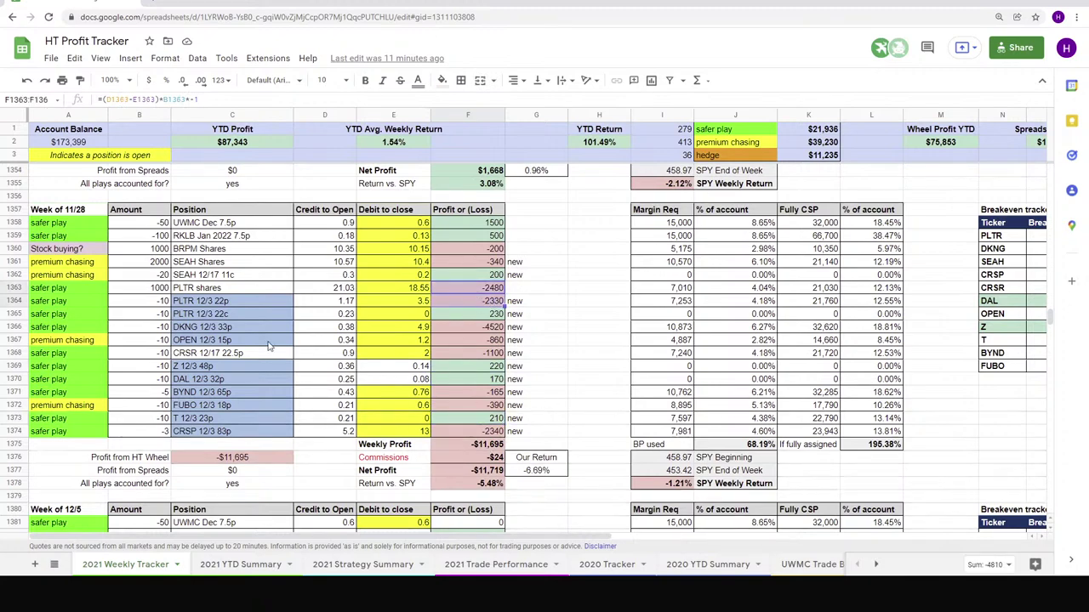
- Compare the week of 11/28's trade results with those of the week of 12/5
scroll(425, 340, down, 7)
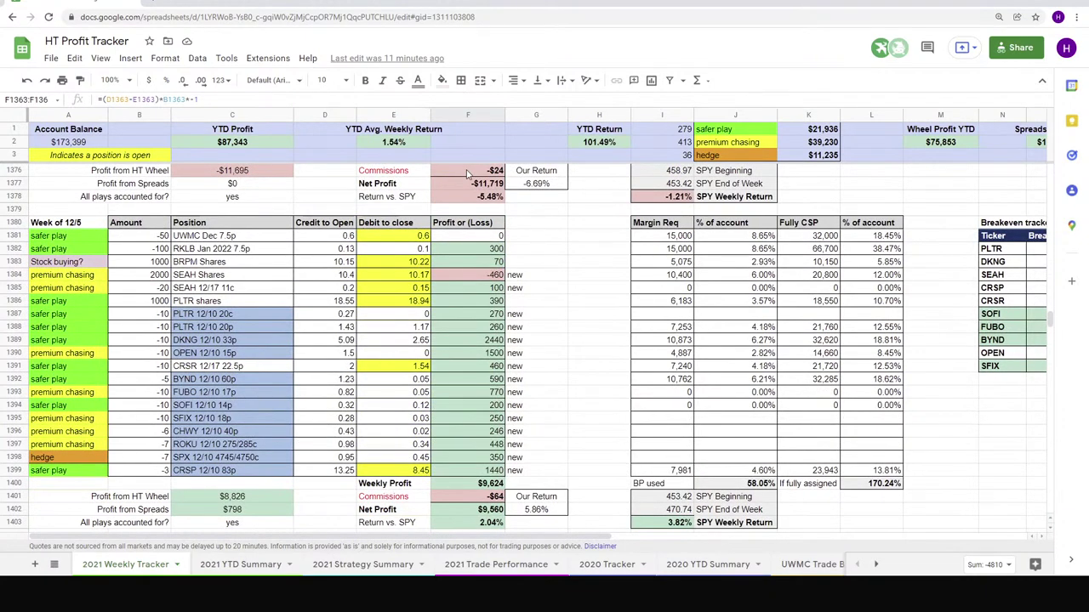
scroll(419, 264, up, 6)
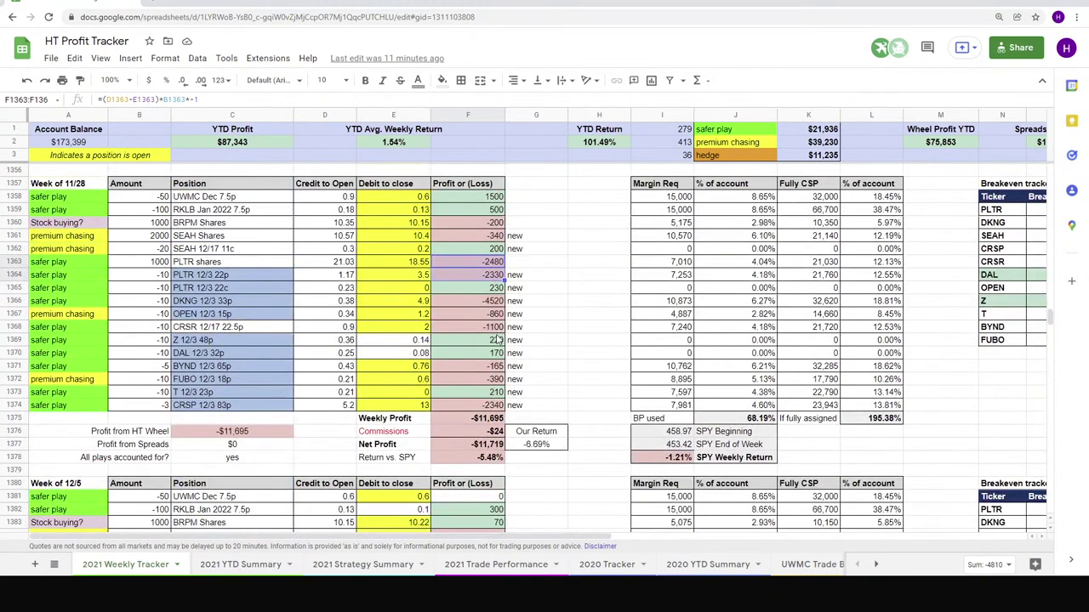
scroll(497, 339, down, 5)
scroll(497, 338, down, 4)
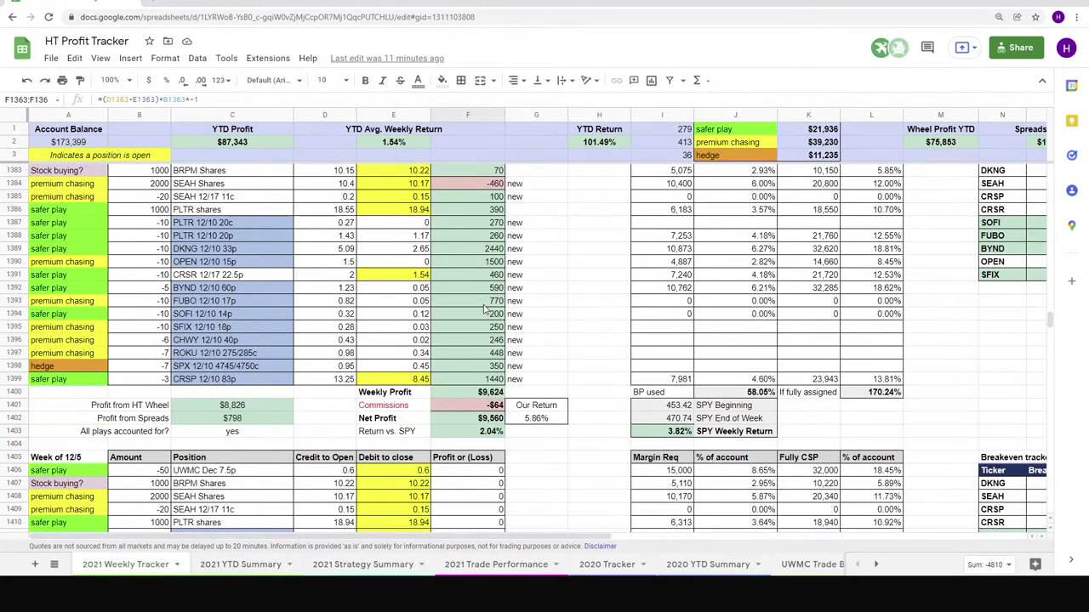
- Check the total profit on the PLTR Trade Breakout sheet, and return to the 2021 Weekly Tracker to examine the 12/17 positions
scroll(780, 565, down, 2)
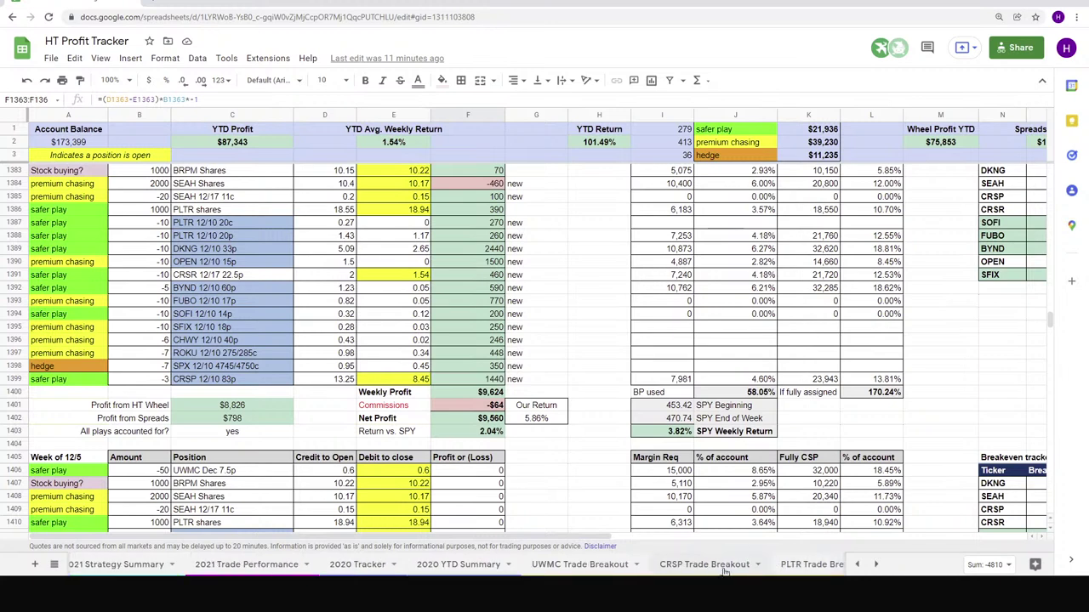
click(803, 563)
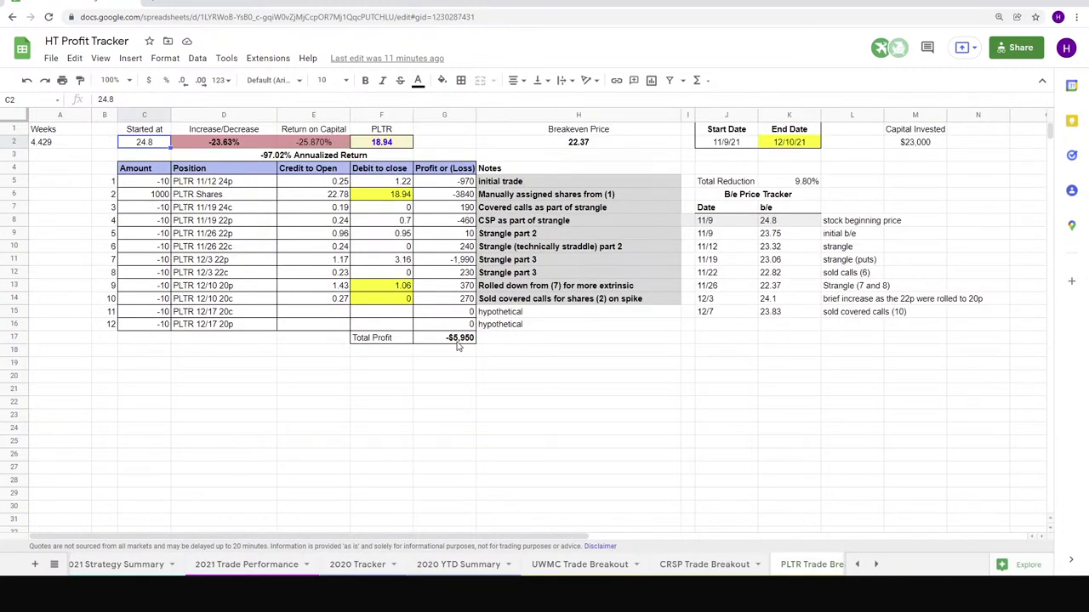
scroll(170, 544, up, 3)
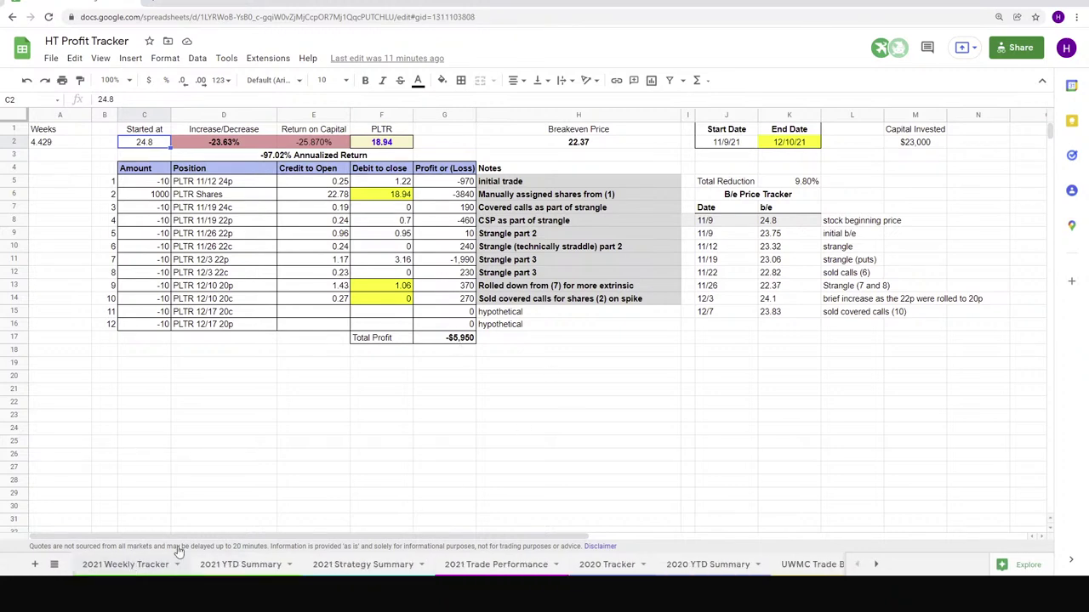
click(144, 563)
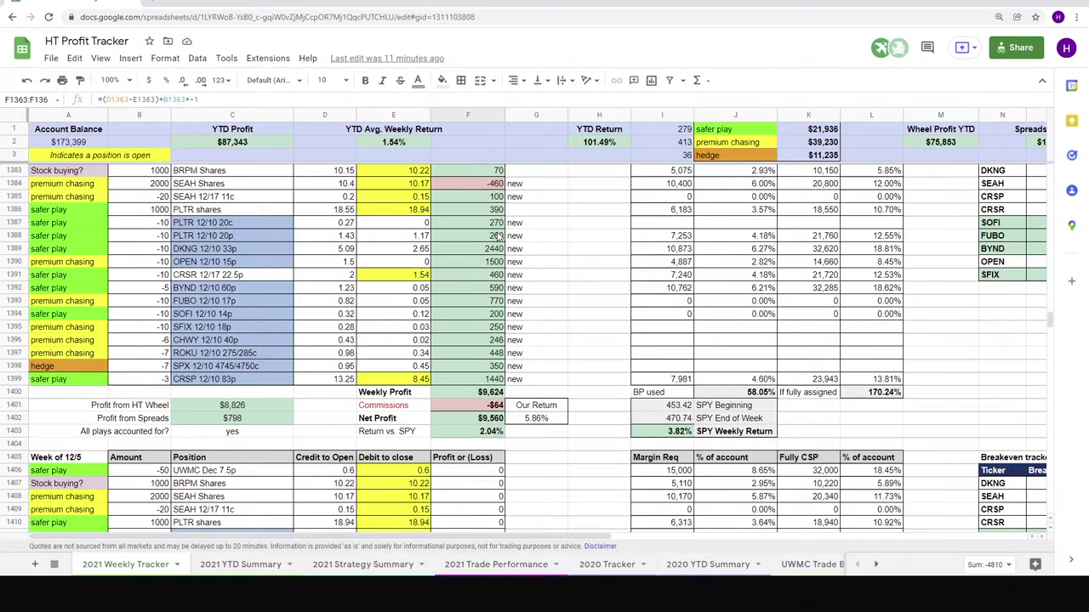
scroll(476, 289, down, 5)
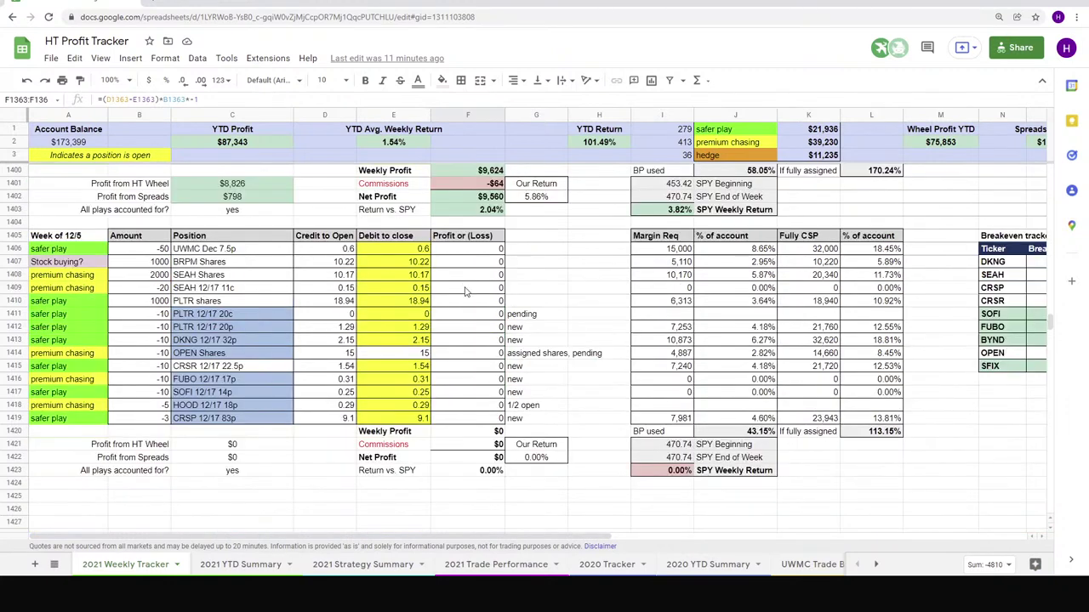
- Go to the PLTR Trade Breakout sheet and examine its list of positions
scroll(795, 565, down, 3)
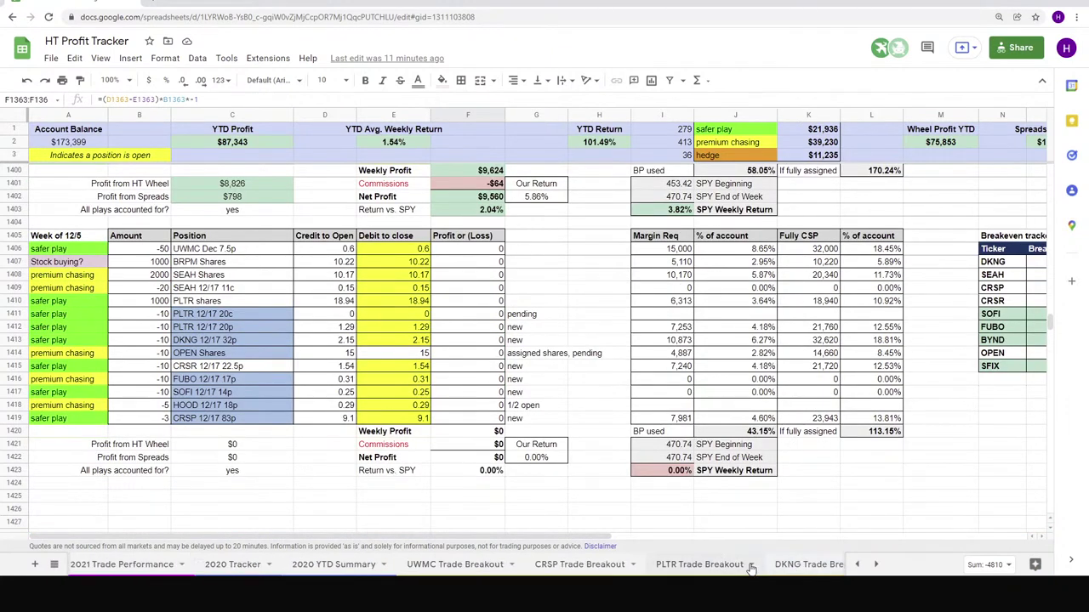
click(687, 566)
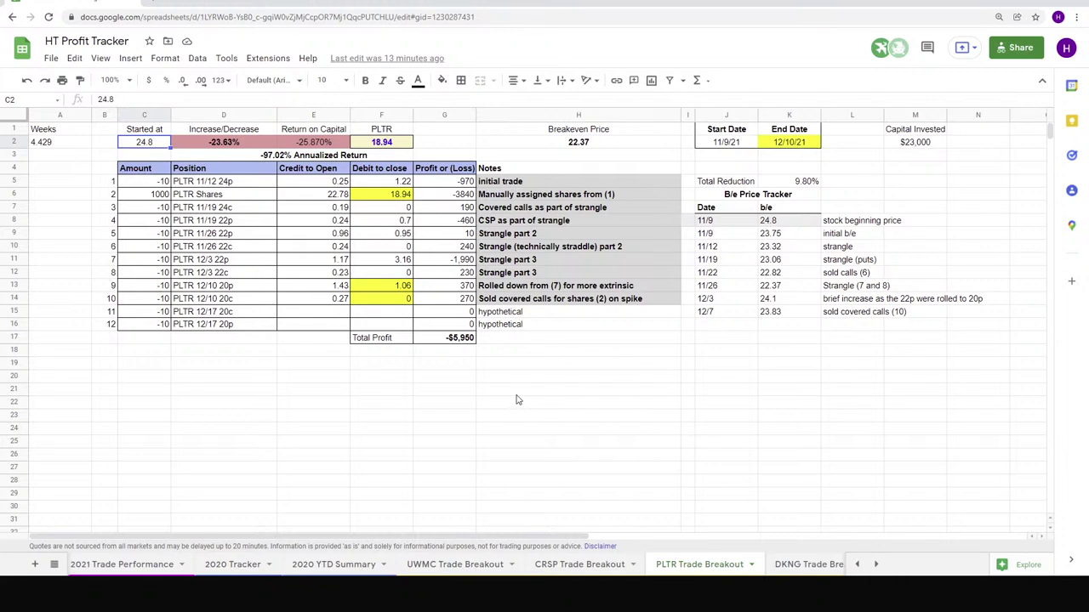
drag(213, 182, 204, 496)
click(381, 428)
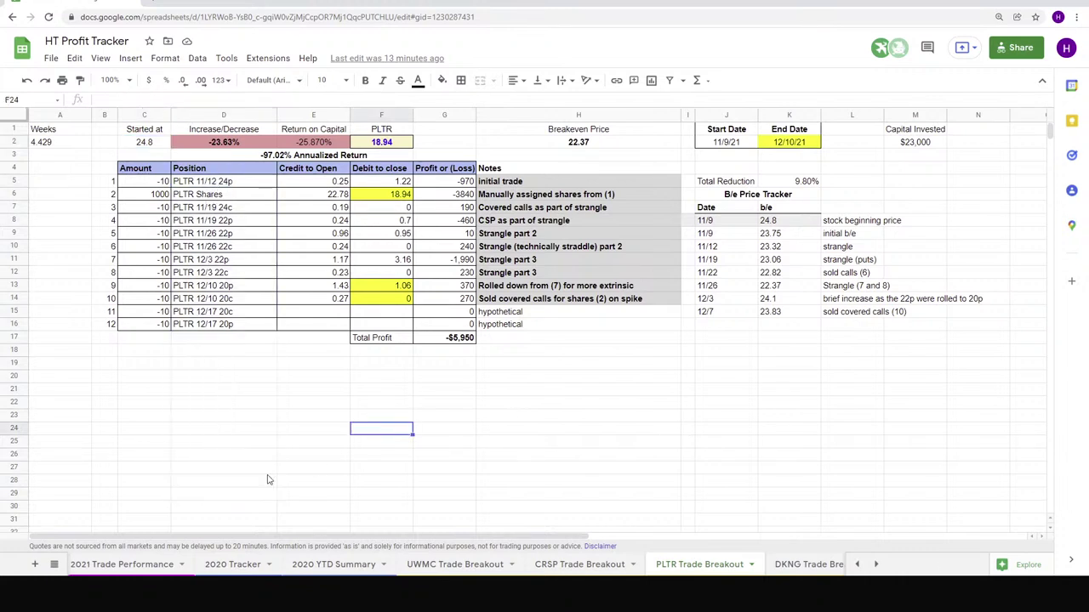
- Unhide the GHIV Trade Breakout sheet
click(53, 565)
scroll(127, 482, down, 2)
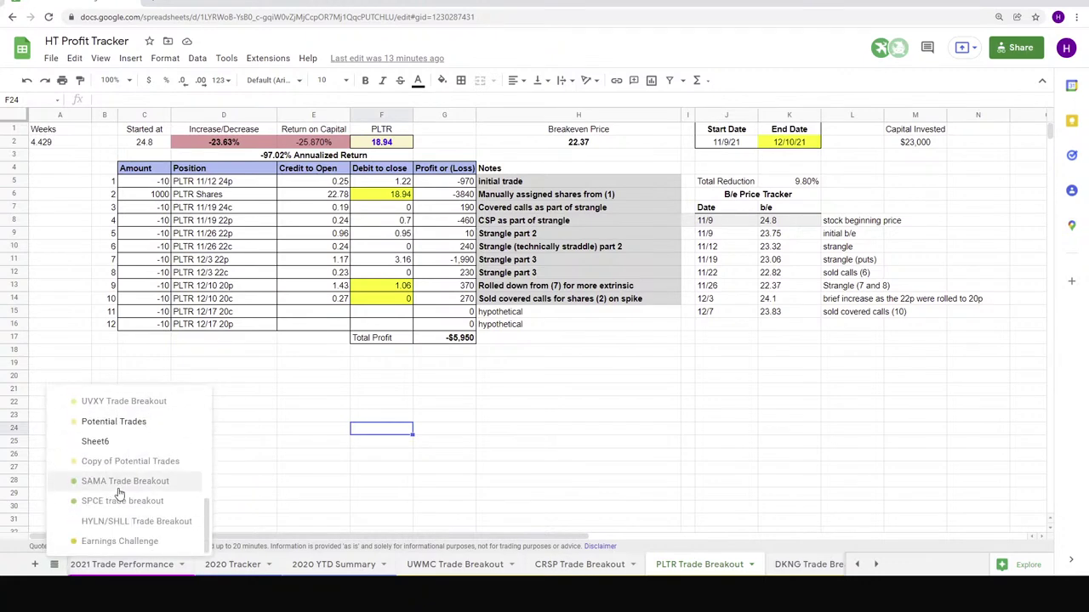
scroll(132, 478, up, 1)
scroll(132, 479, up, 3)
scroll(141, 486, down, 1)
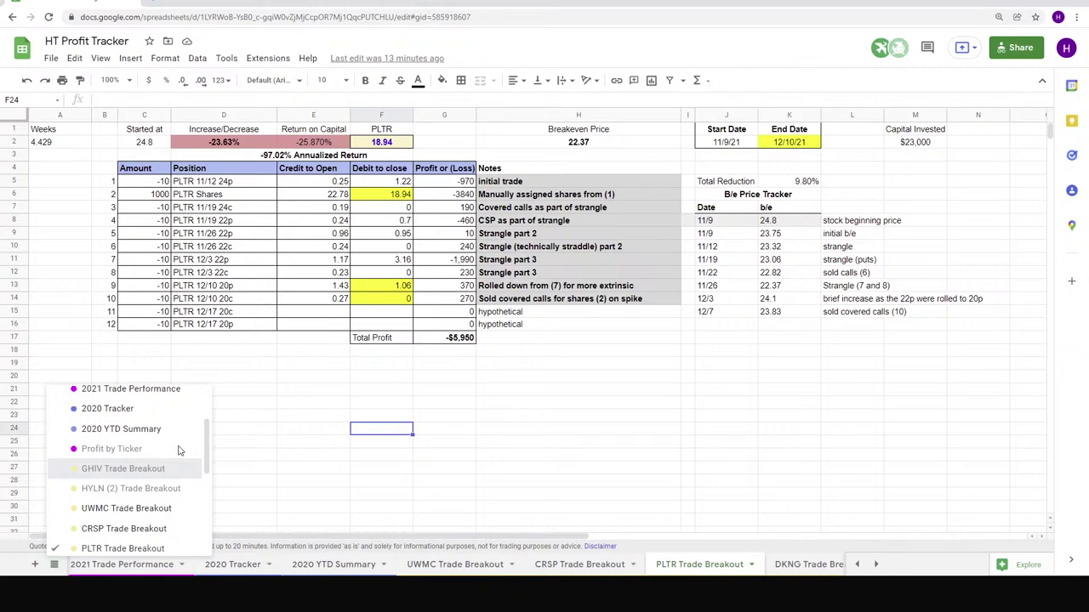
click(162, 467)
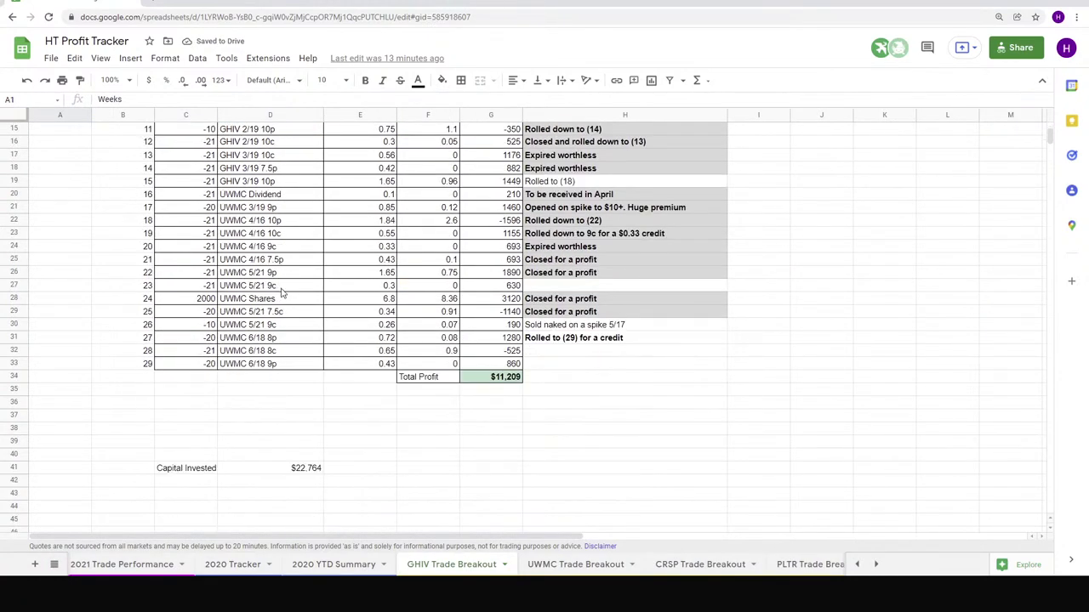
- Examine the GHIV trade's starting price, start date and end date
scroll(282, 291, up, 5)
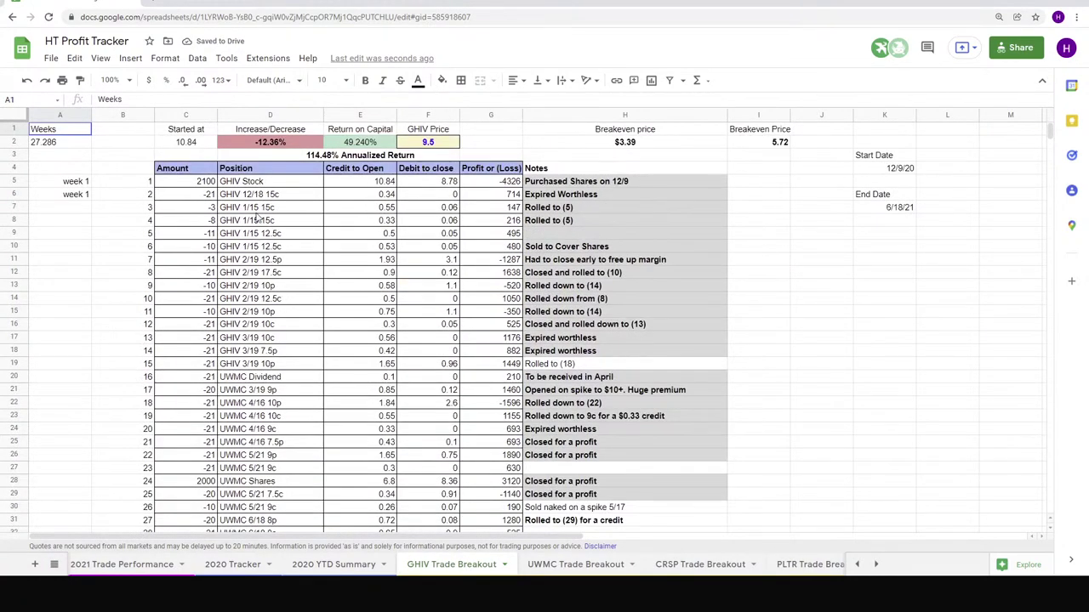
click(194, 145)
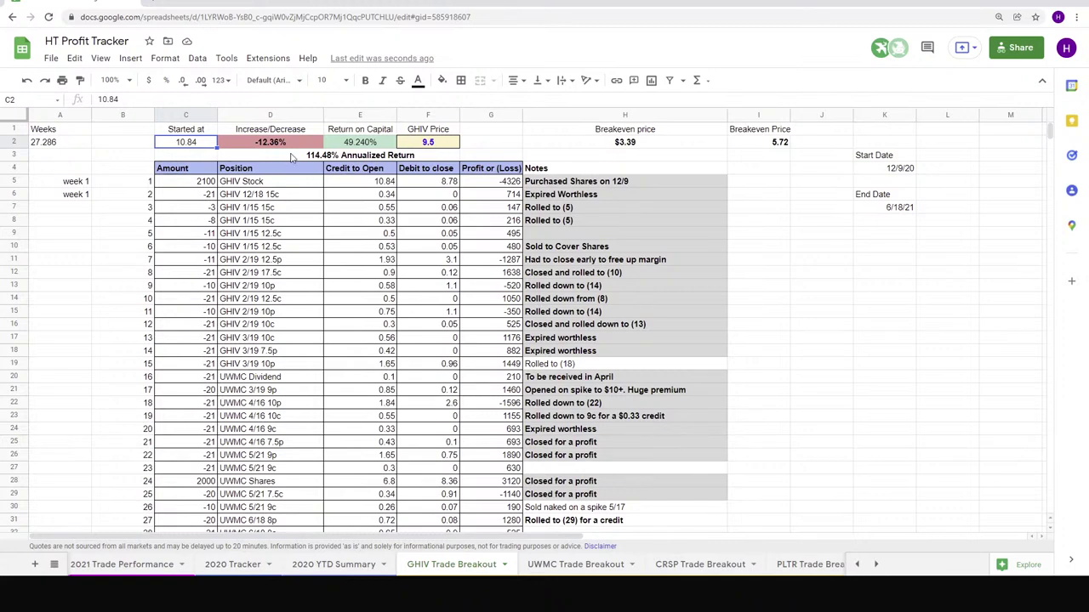
click(889, 170)
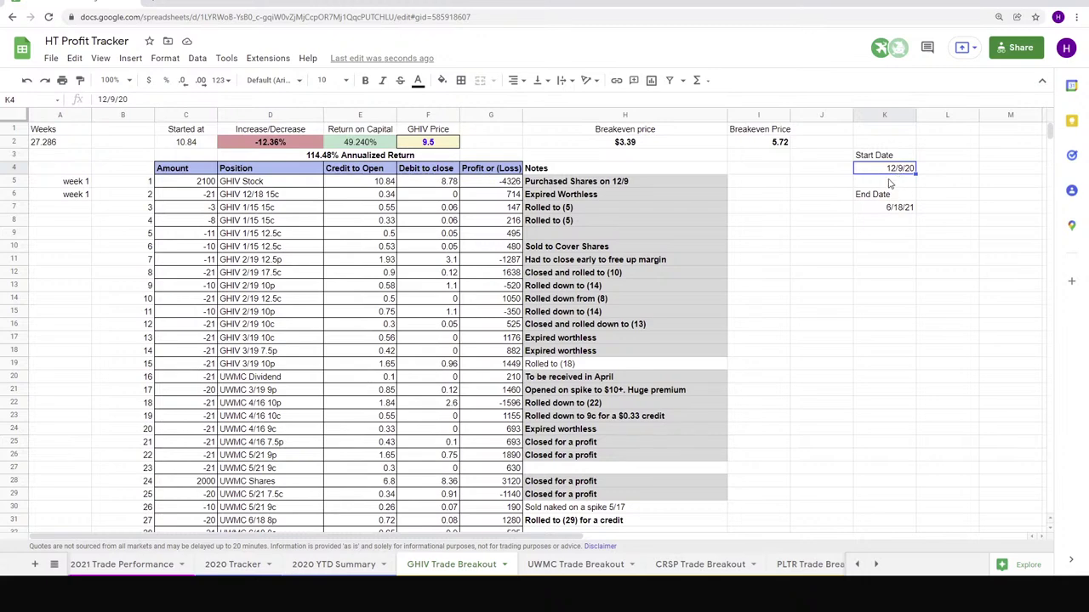
click(896, 210)
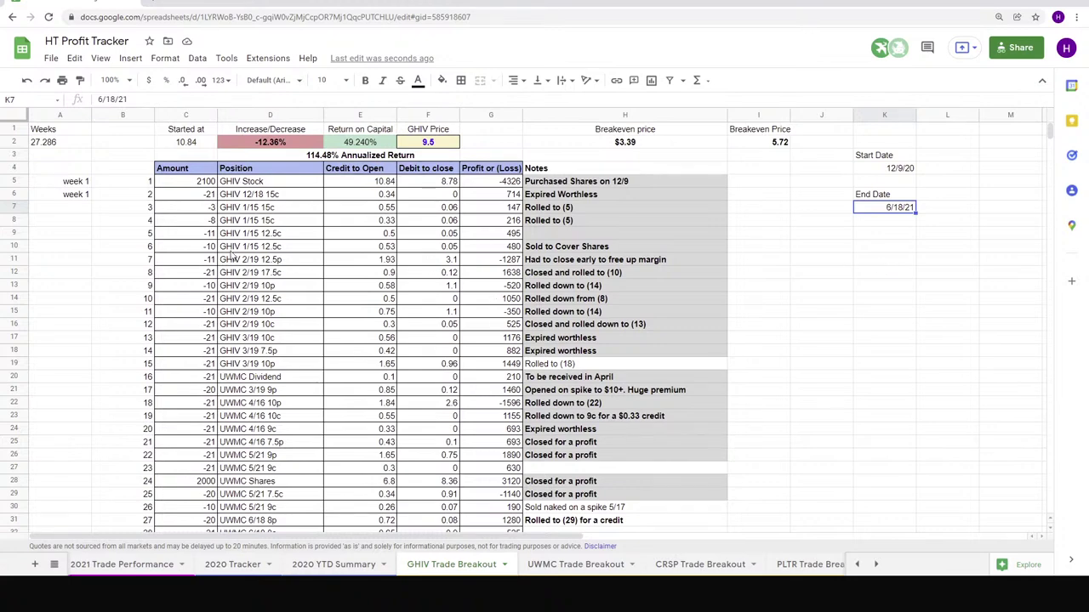
- Review the GHIV and UWMC positions in the trade breakout along with the trade's total profit
drag(271, 181, 272, 403)
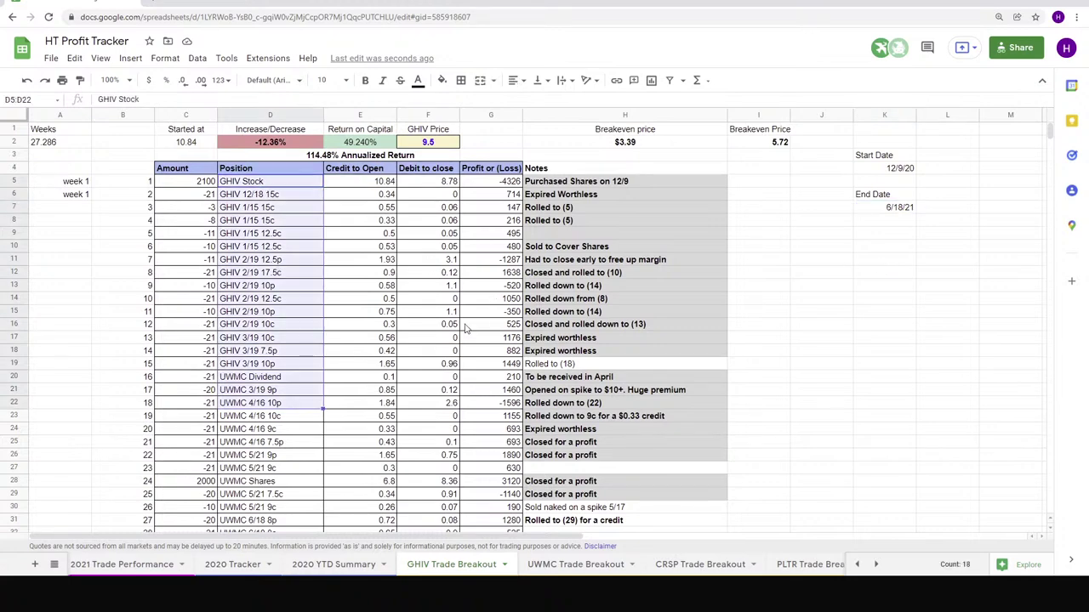
scroll(338, 330, down, 3)
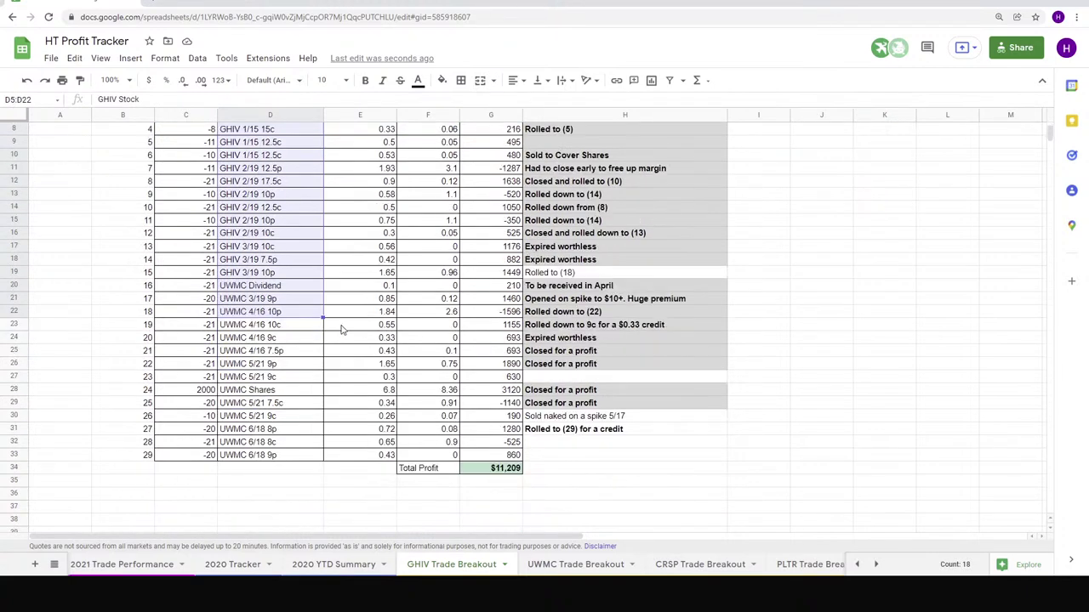
click(504, 468)
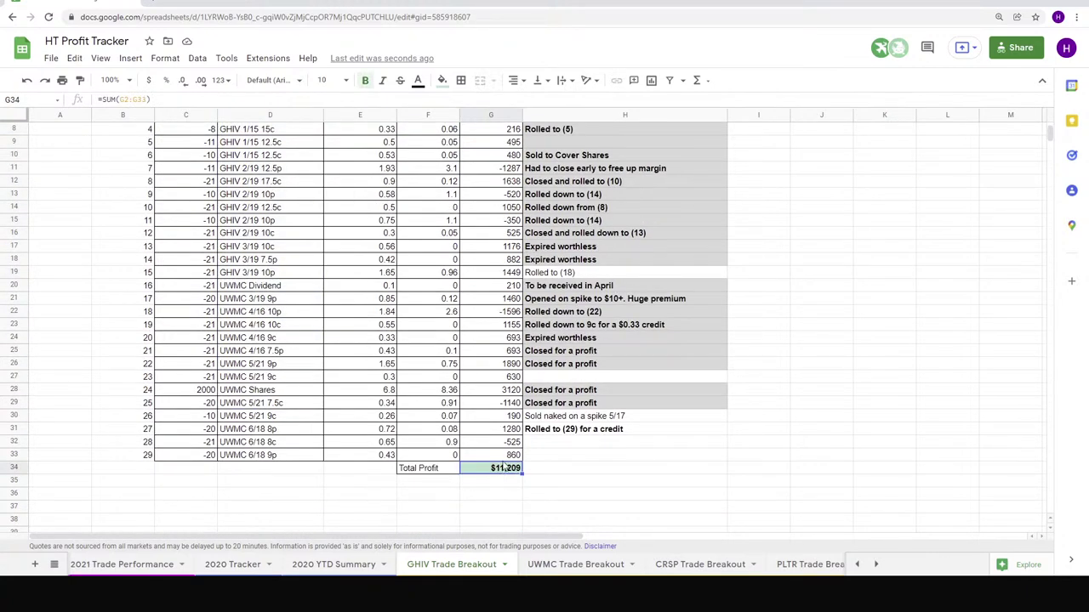
scroll(296, 255, up, 3)
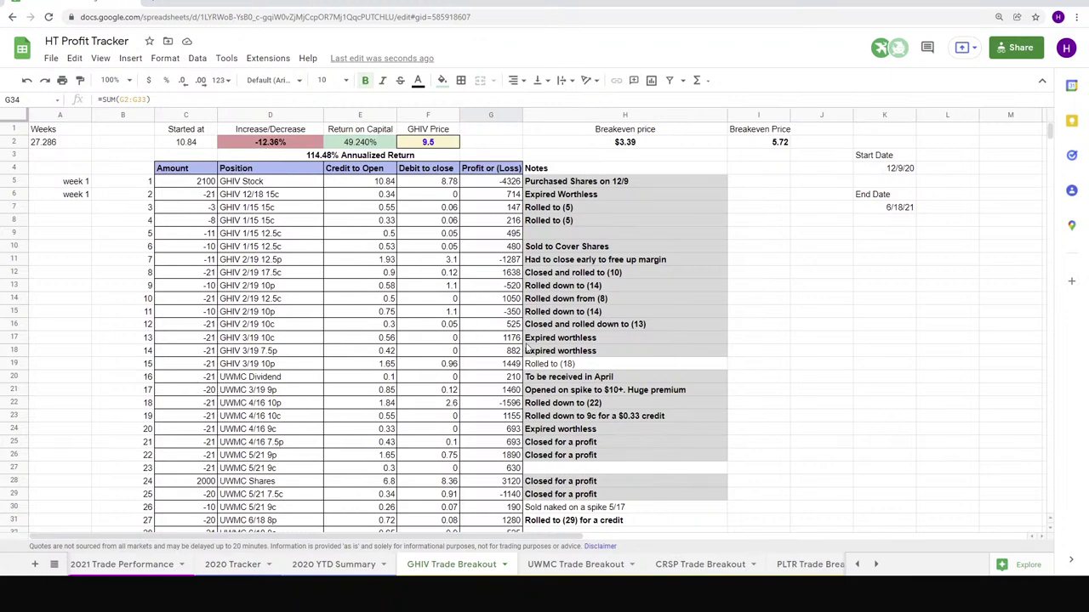
scroll(511, 344, down, 5)
click(501, 388)
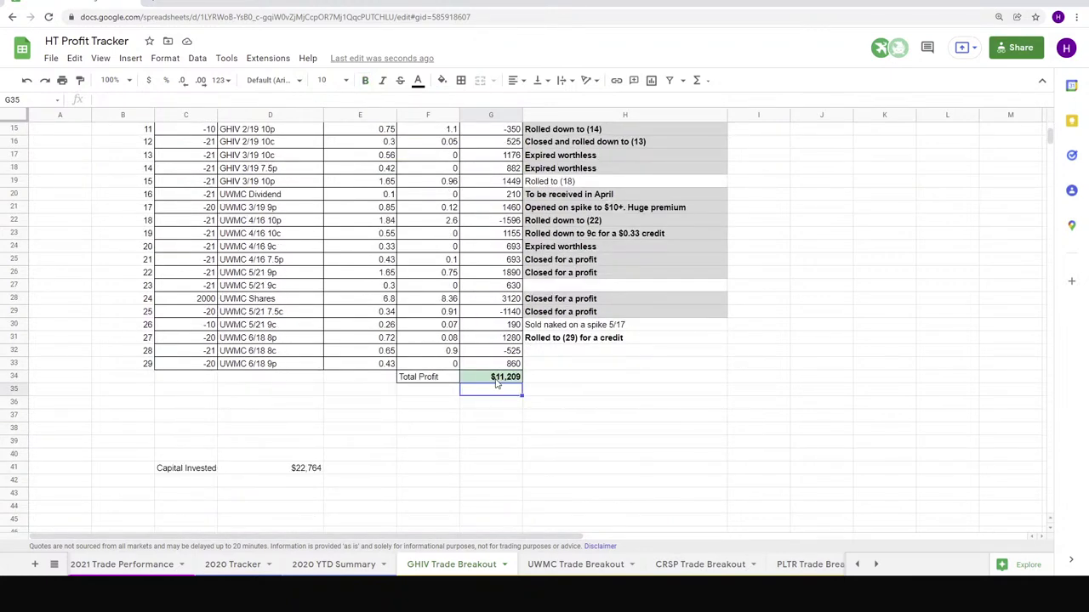
scroll(498, 385, up, 5)
scroll(281, 437, down, 5)
scroll(352, 389, up, 5)
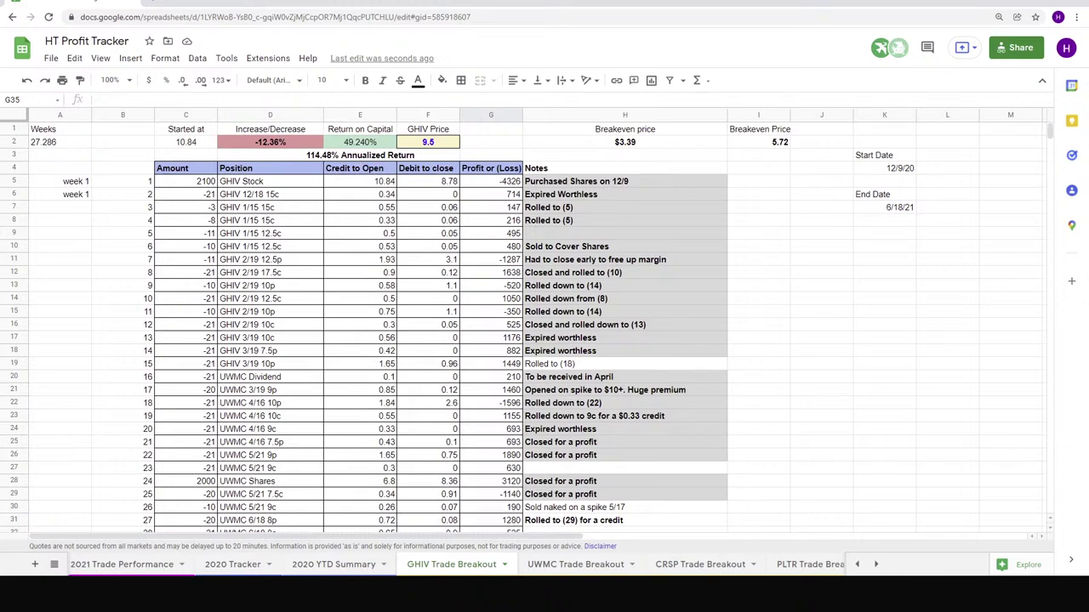
- Hide the GHIV Trade Breakout sheet again and return to the 2021 Weekly Tracker sheet
click(504, 564)
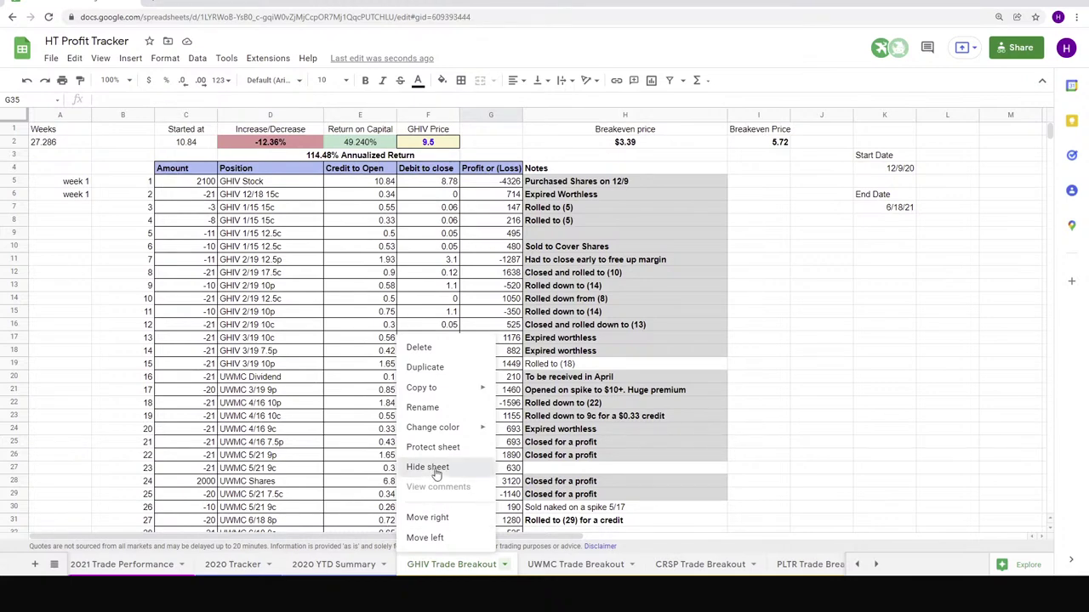
click(427, 467)
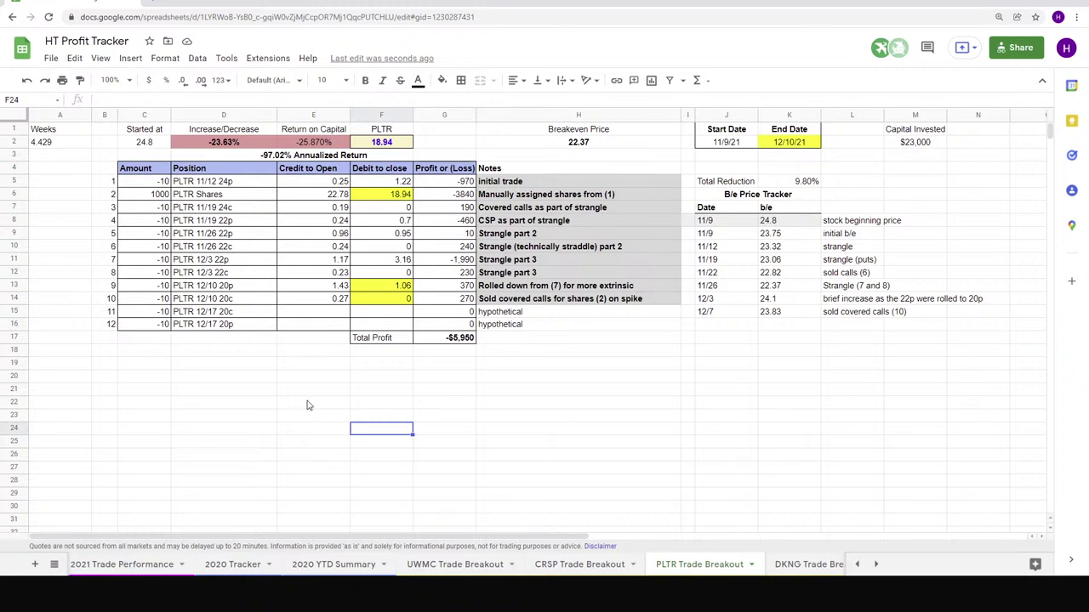
scroll(153, 568, up, 3)
click(155, 567)
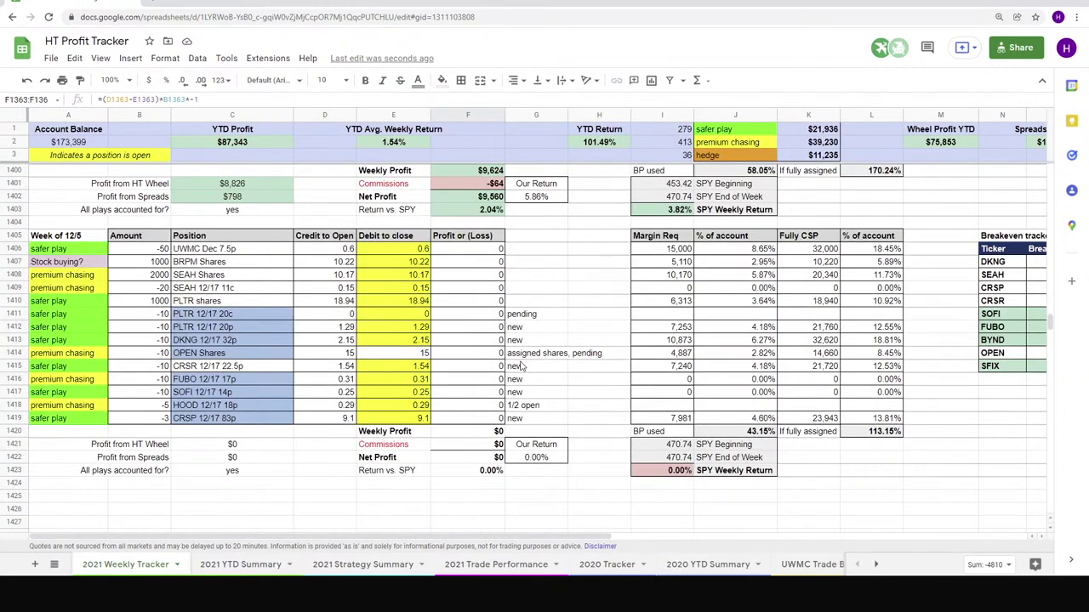
- Examine the DKNG 12/10 33p position and its profit in the week of 12/5
scroll(521, 366, up, 5)
scroll(521, 366, down, 2)
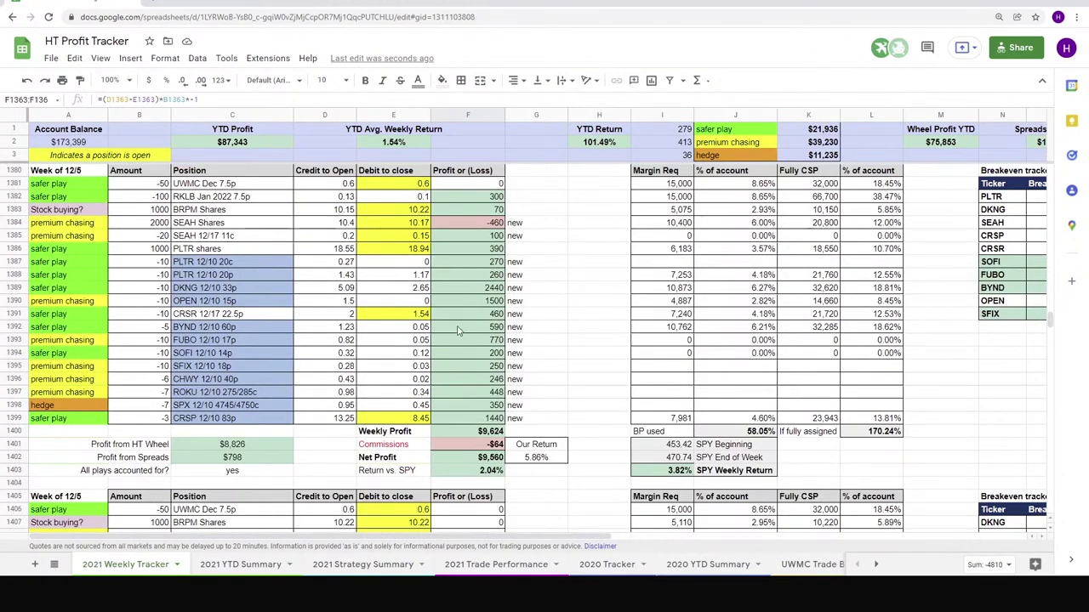
click(242, 294)
click(468, 294)
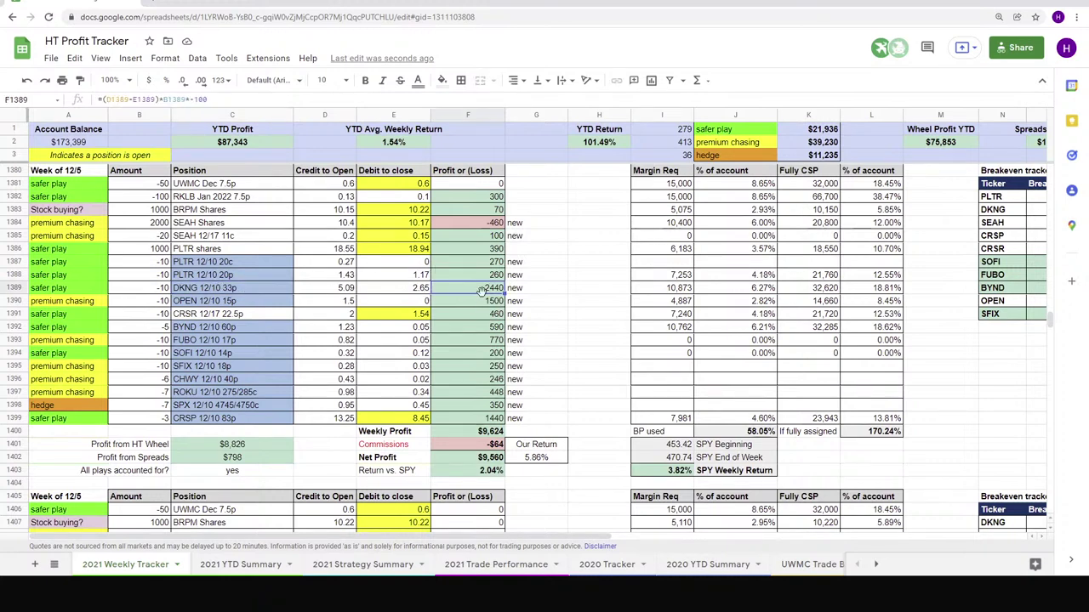
- Compare the DKNG 12/3 33p loss in the prior week with the week of 12/5's positions and profit summary
scroll(468, 294, up, 5)
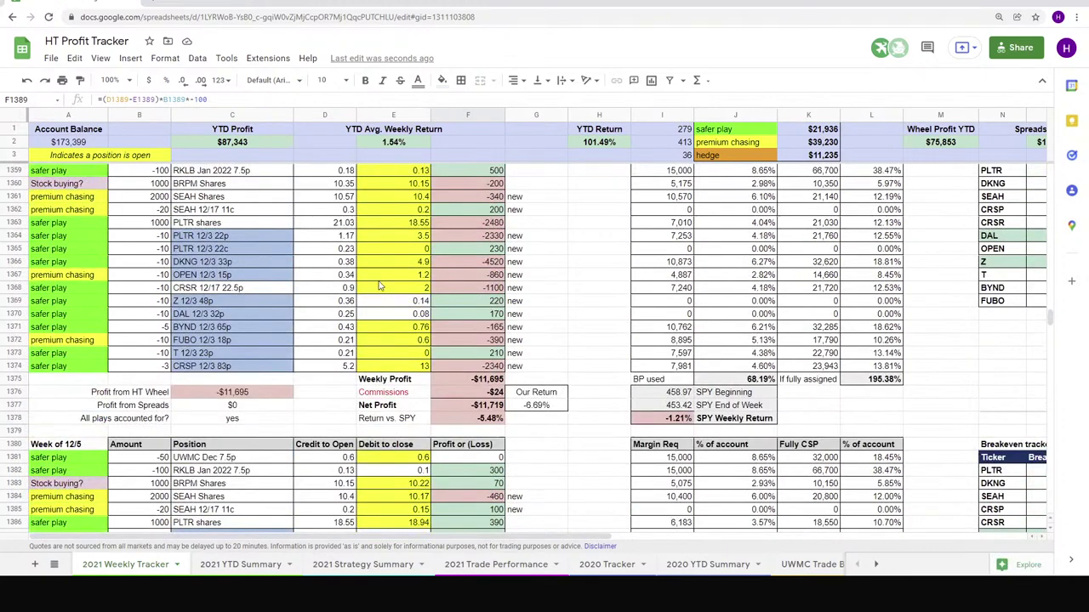
click(468, 263)
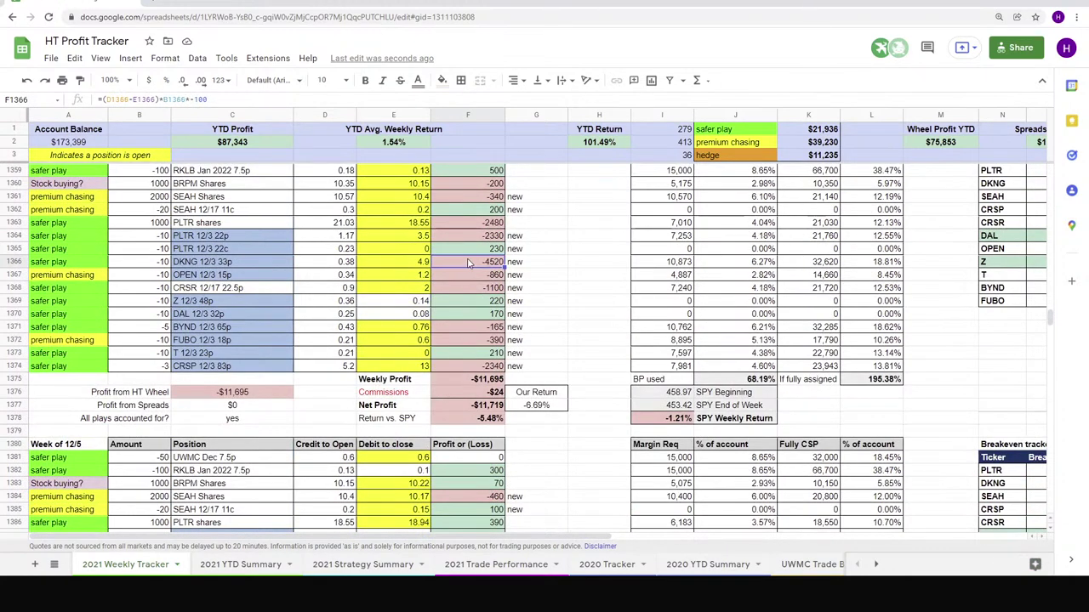
scroll(455, 323, down, 3)
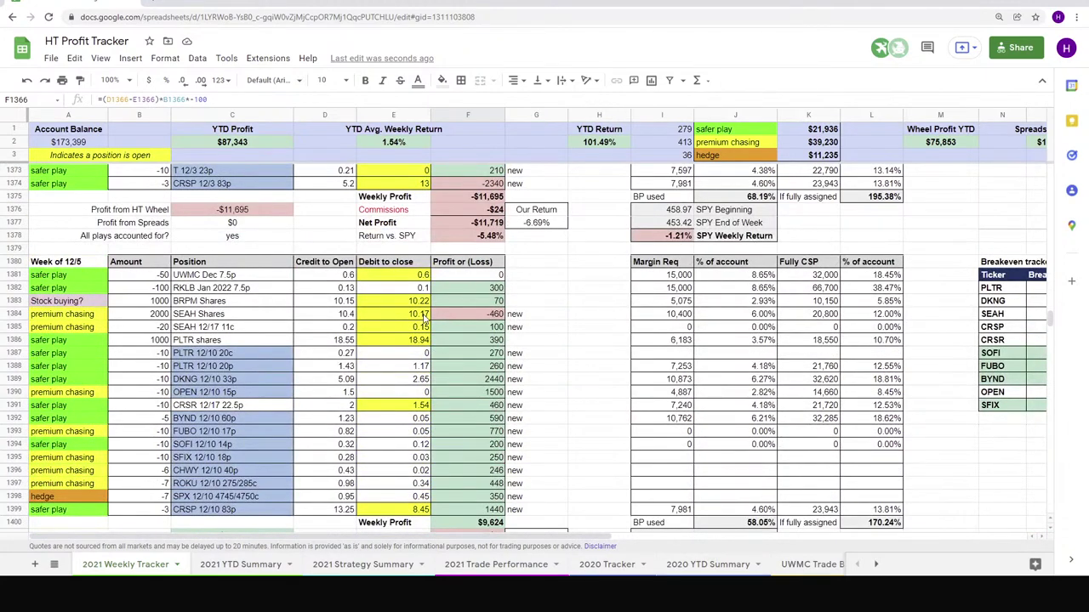
scroll(424, 323, down, 2)
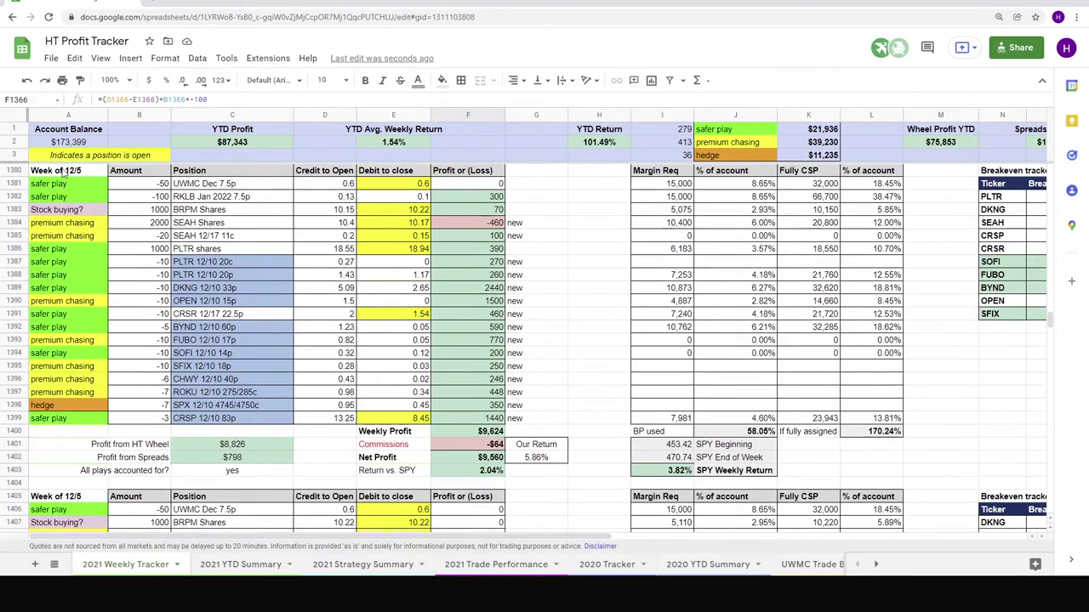
drag(68, 177, 585, 513)
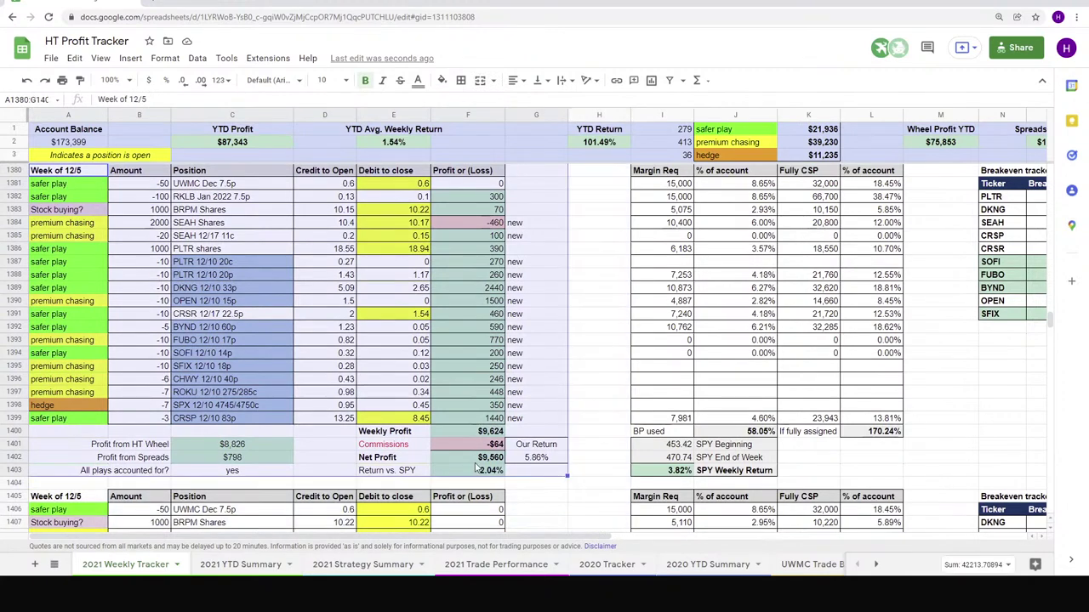
scroll(439, 482, up, 4)
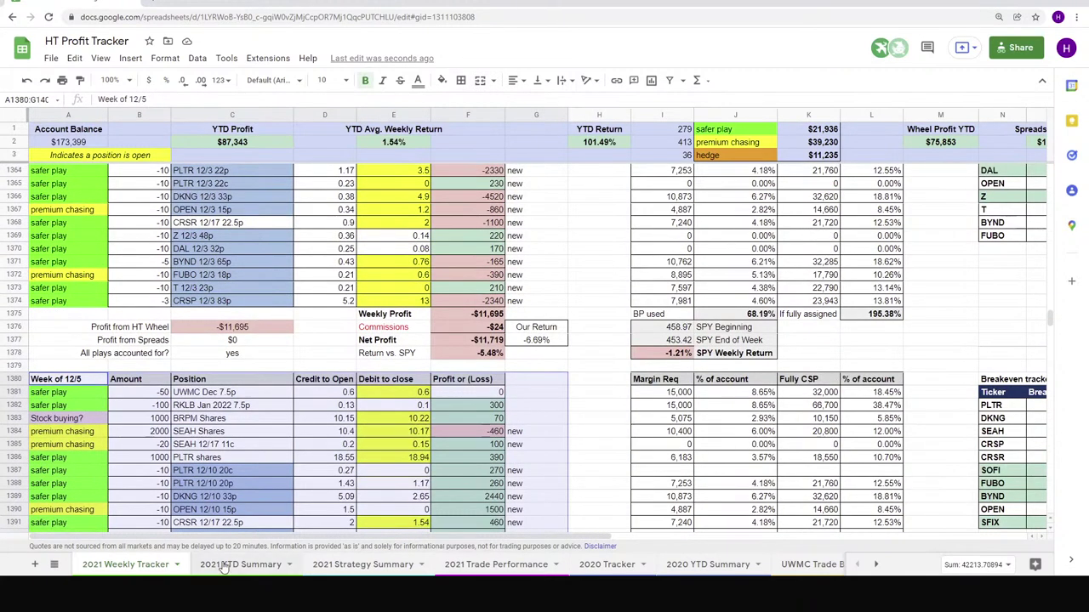
- Check the weekly and monthly results on the 2021 YTD Summary sheet and return to the 2021 Weekly Tracker sheet
click(224, 568)
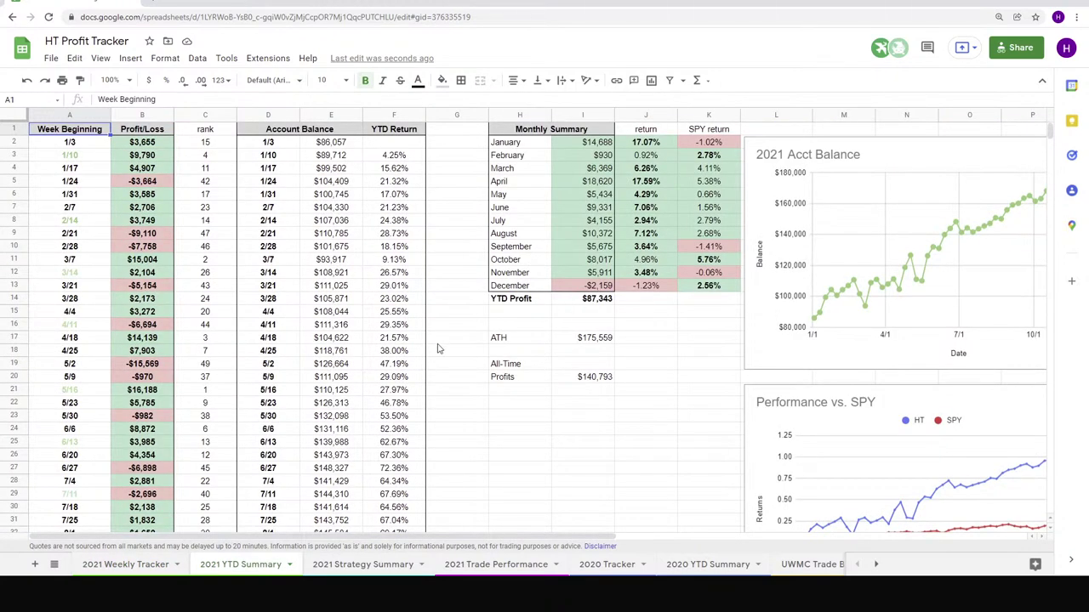
scroll(438, 349, down, 3)
click(143, 563)
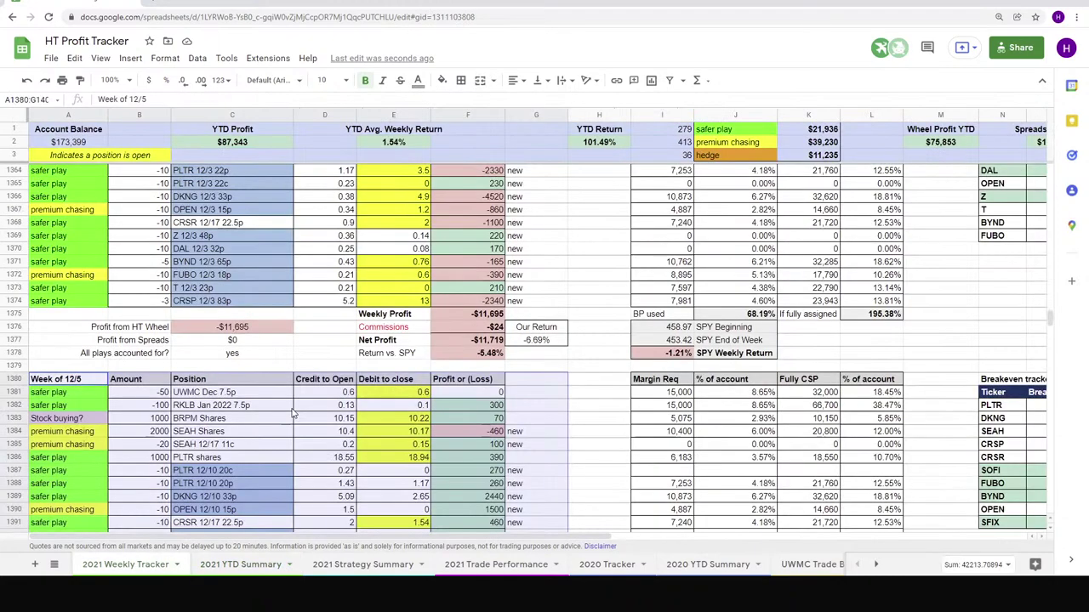
- Set the SEAH 12/17 11c debit to close to 0 in the last weekly block of the tracker
scroll(374, 381, down, 5)
click(374, 381)
scroll(232, 303, down, 3)
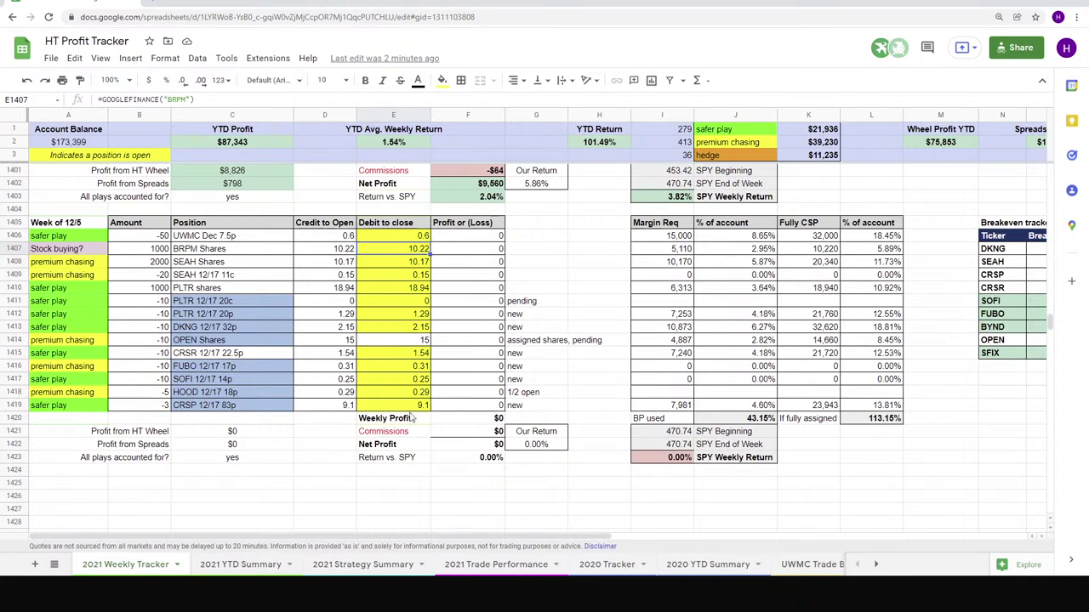
click(404, 276)
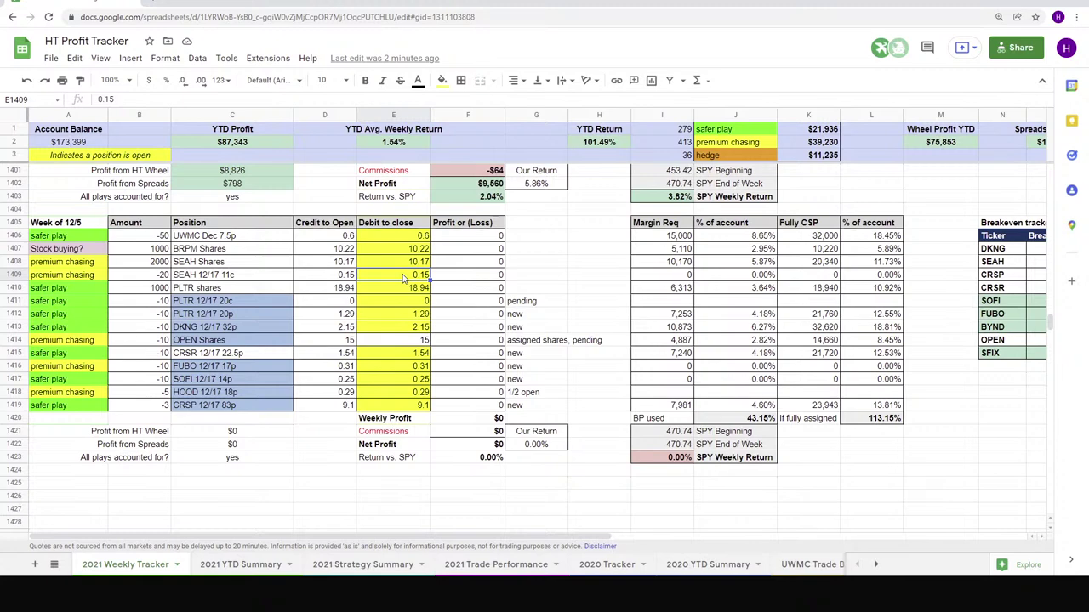
text(0)
key(Return)
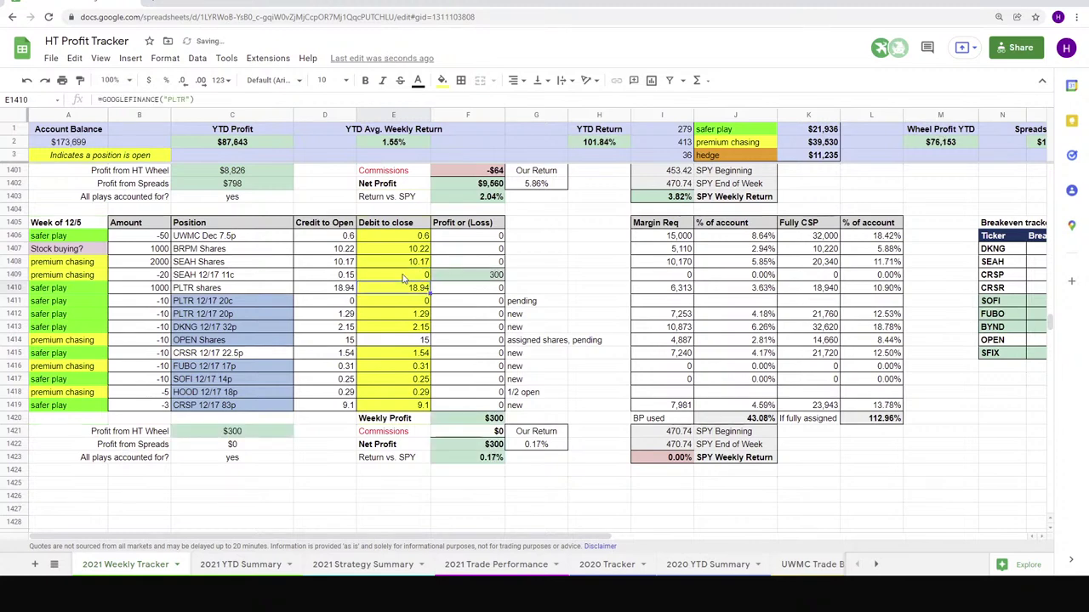
- Set the PLTR 12/17 20p debit to close to 1.06
key(Down)
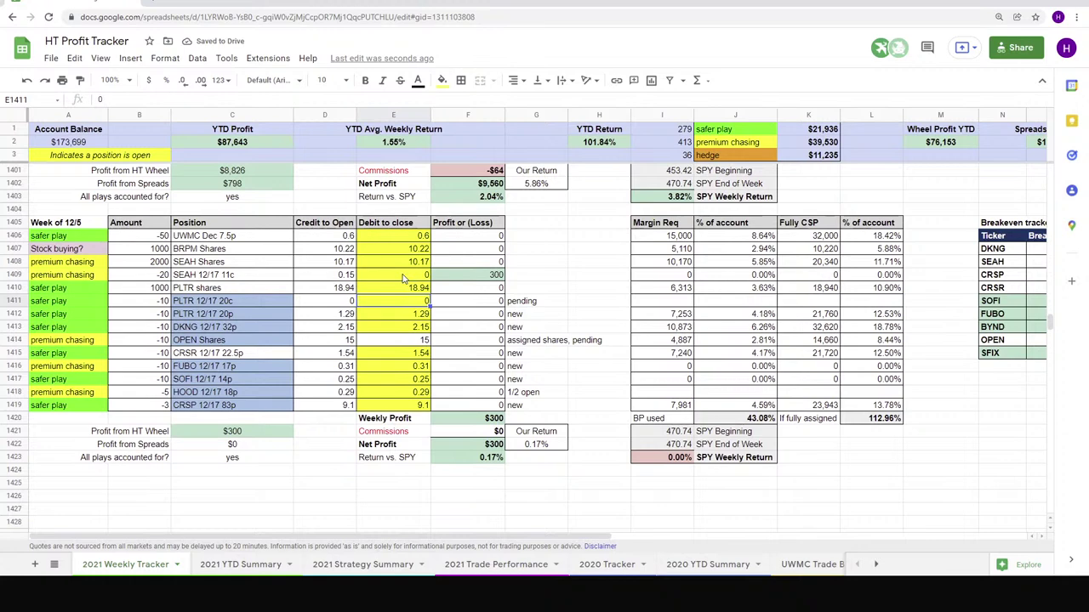
key(Down)
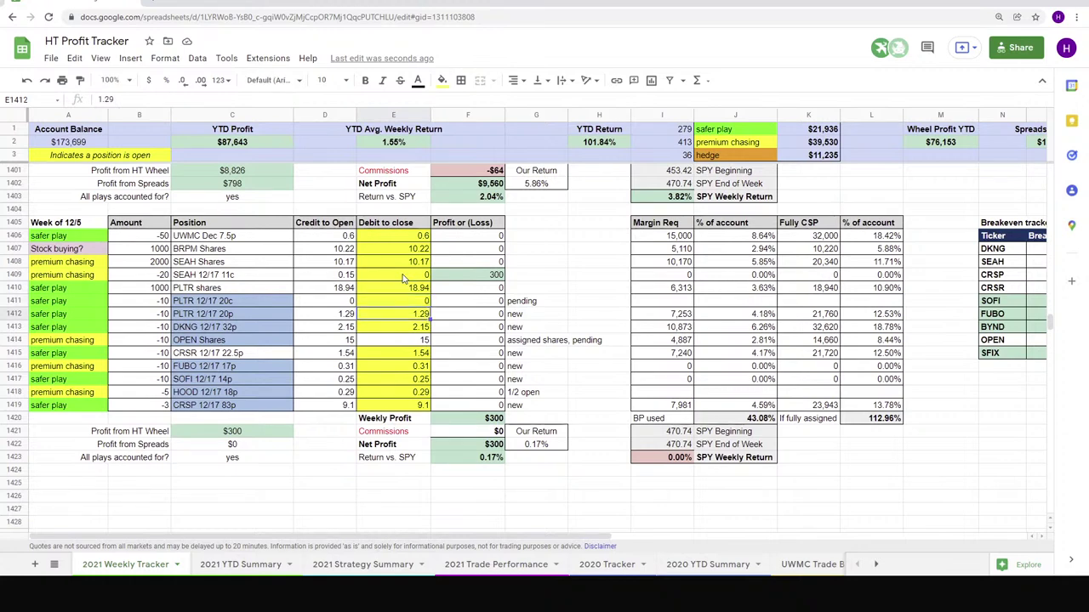
text(1.09)
text(6)
key(Return)
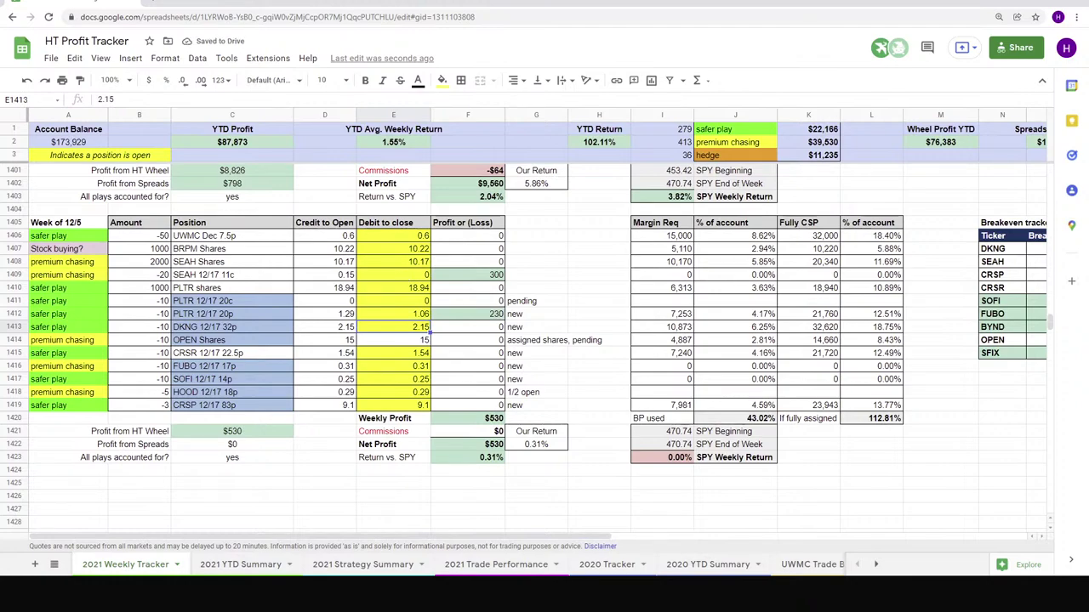
- Check the DKNG quote in the trading platform's watchlist and set the DKNG 12/17 32p debit to close to 1.5 in the tracker
key(alt+Tab)
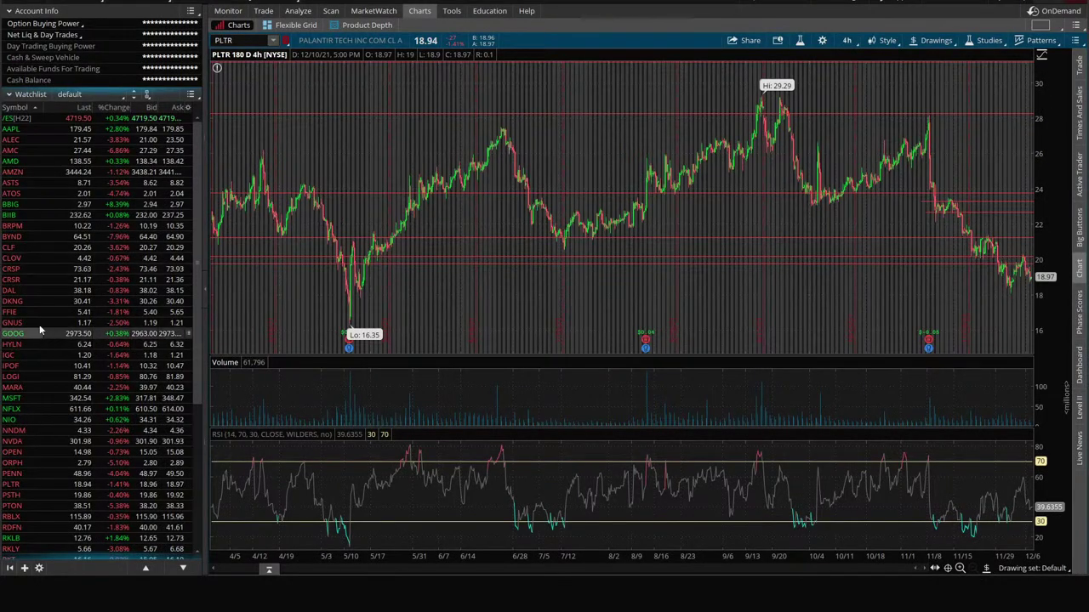
mouse_move(289, 595)
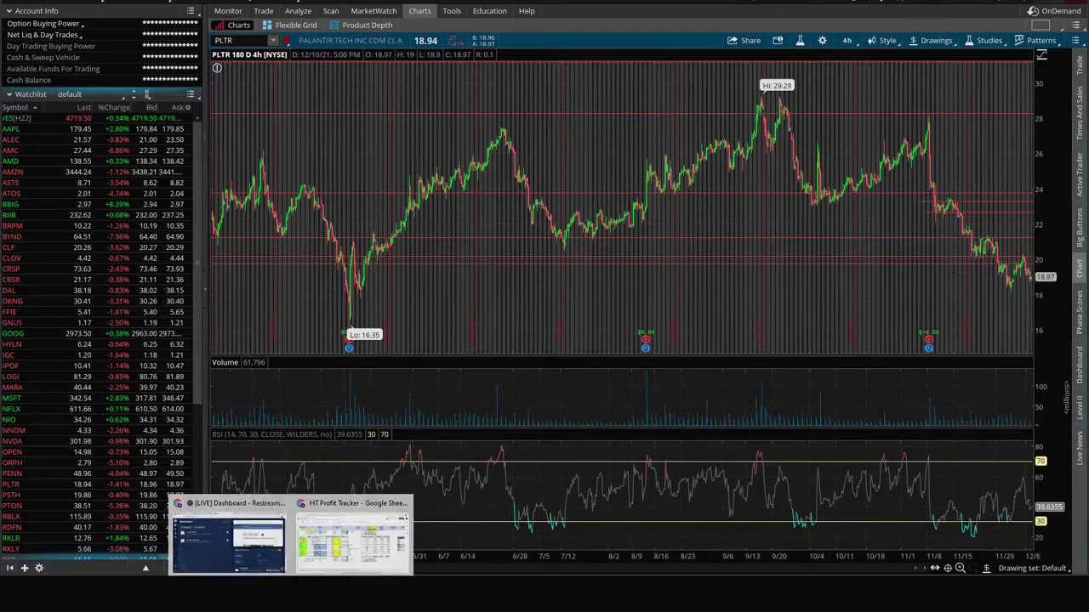
click(352, 540)
text(1.5)
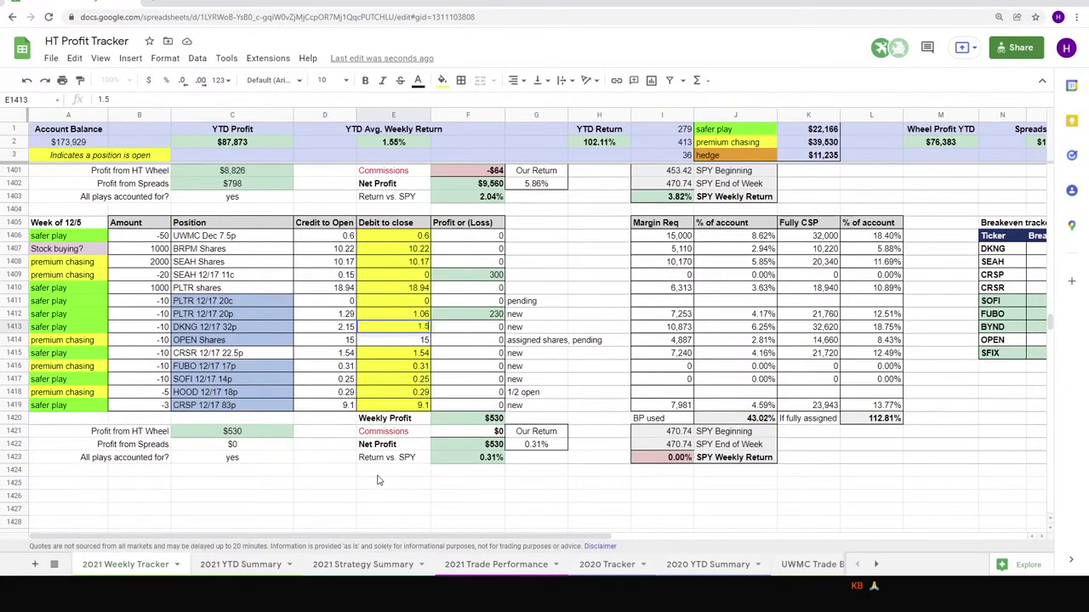
key(Return)
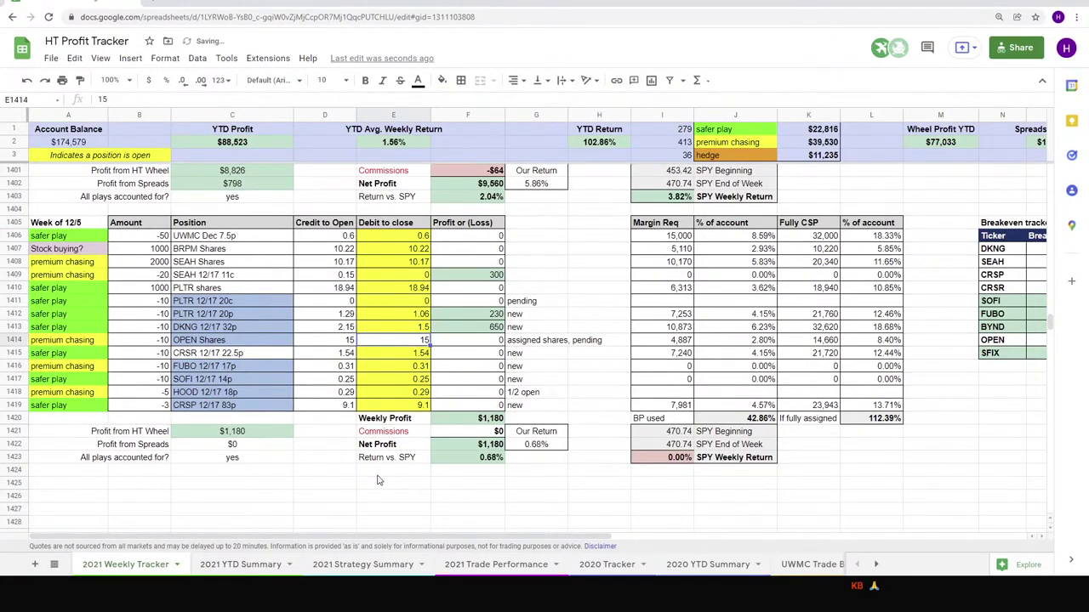
- Check the CRSR quote in the trading platform's watchlist and set the CRSR 12/17 22.5p debit to close to 1.4 in the tracker
key(Return)
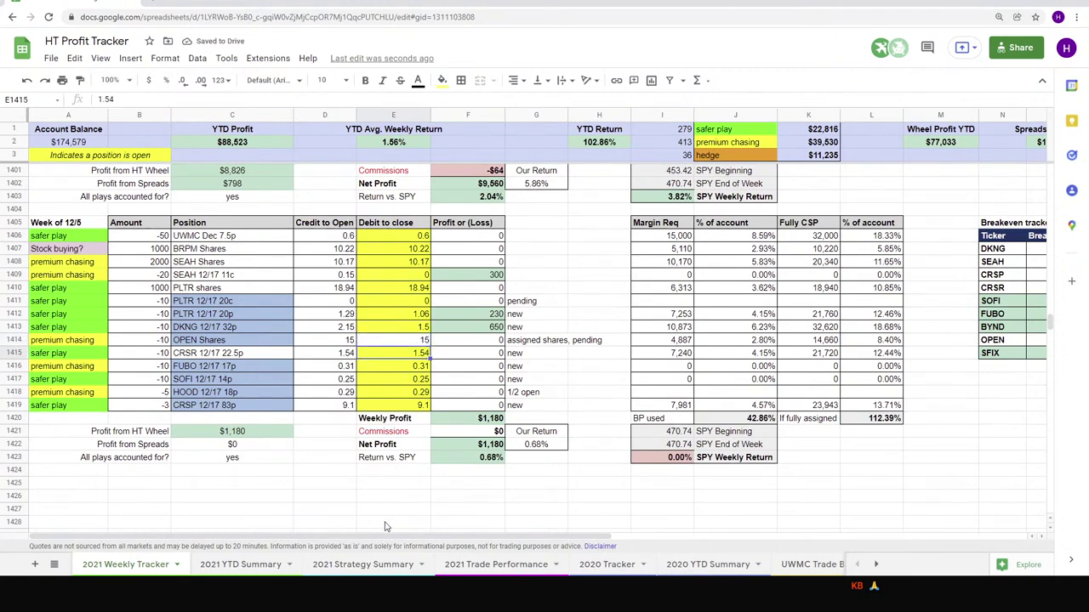
key(alt+Tab)
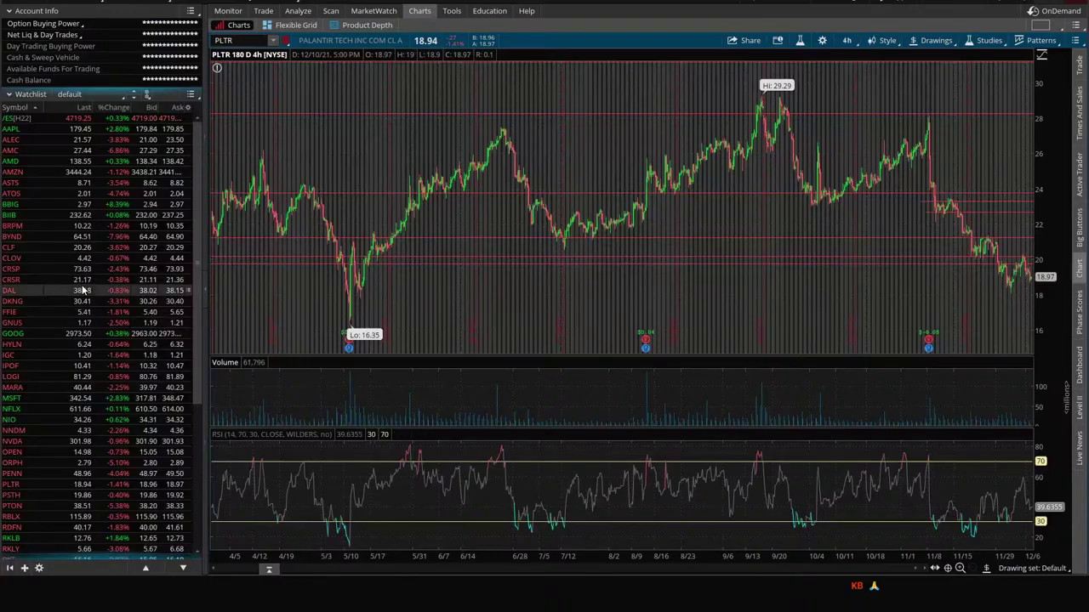
key(alt+Tab)
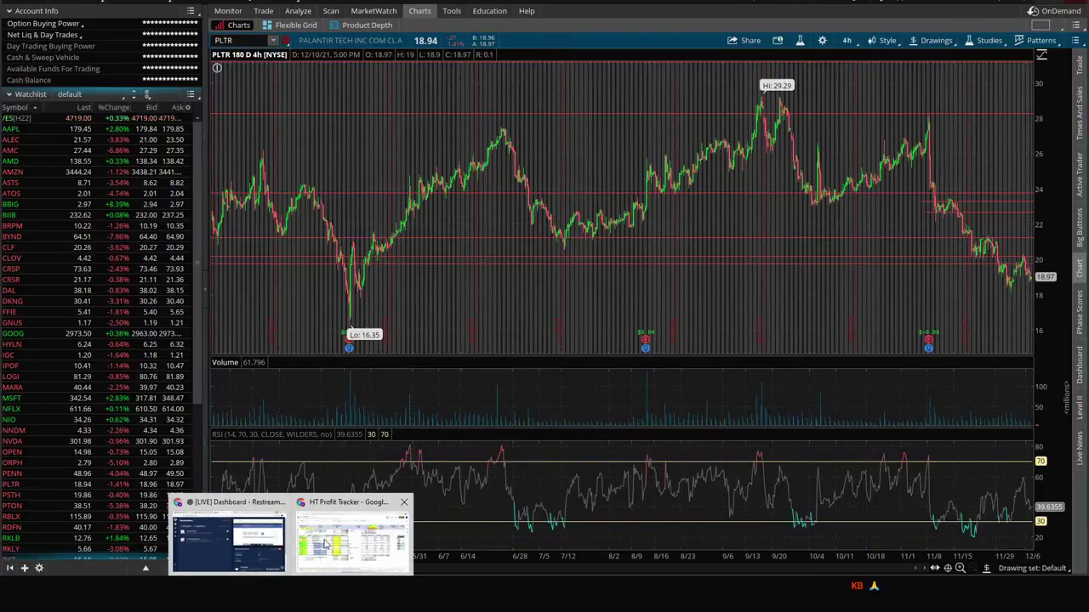
text(1.4)
key(Return)
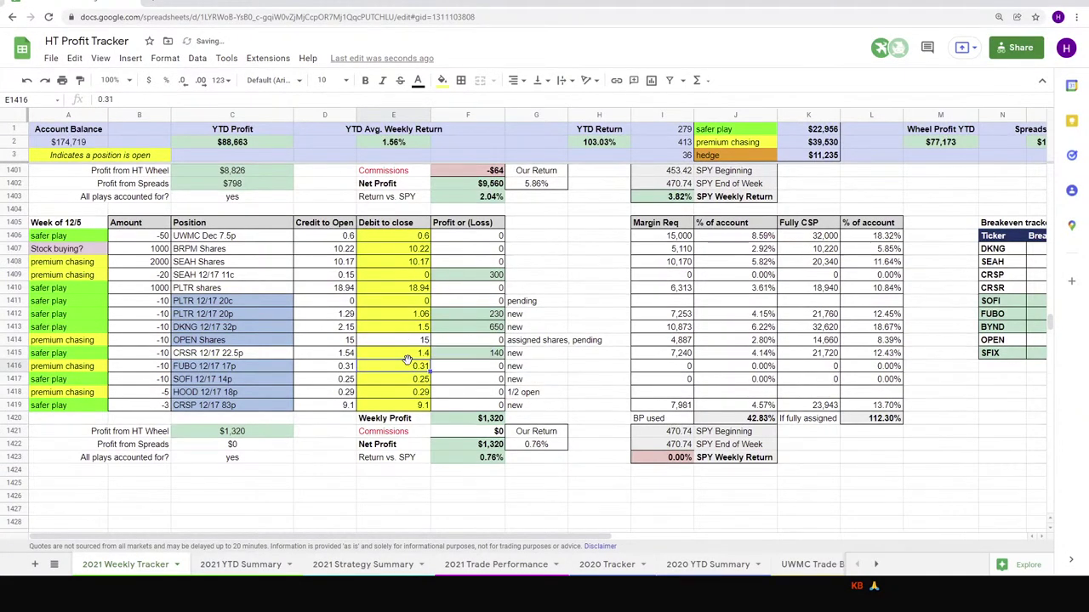
- Set the debit to close to 0 for the FUBO 12/17 17p, SOFI 12/17 14p and HOOD 12/17 18p positions
text(0)
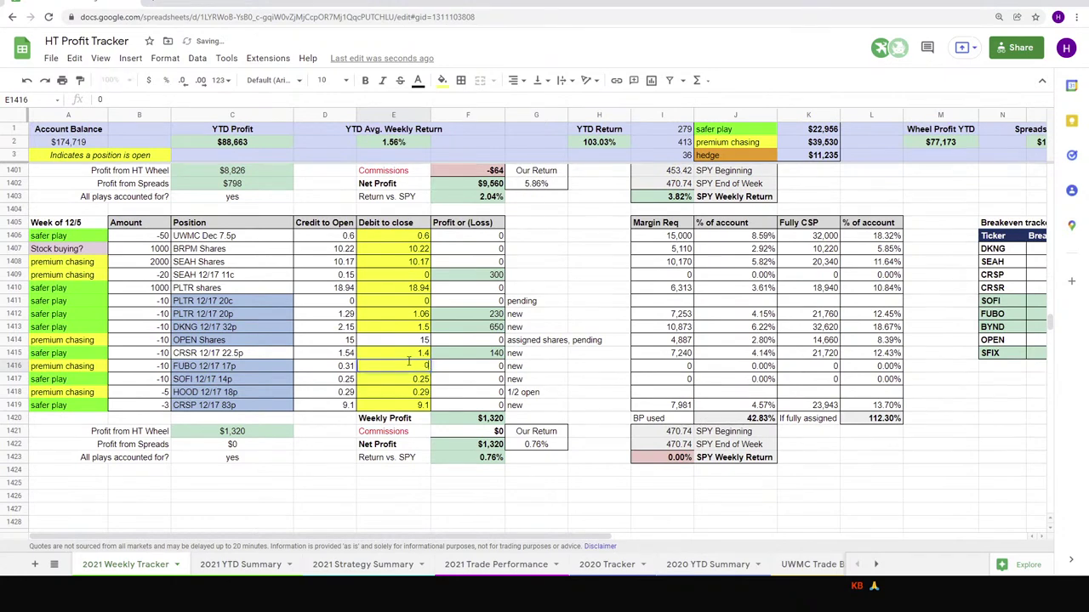
key(Return)
text(0)
key(Return)
text(0)
key(Return)
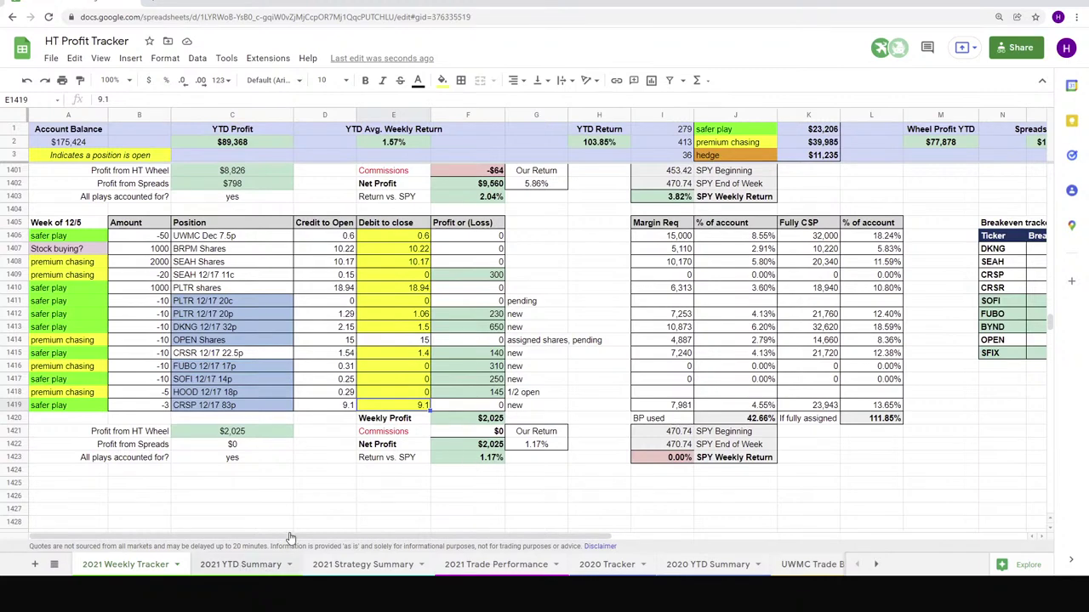
- Check December's profit and the YTD profit on the 2021 YTD Summary sheet, and return to the 2021 Weekly Tracker sheet
click(241, 565)
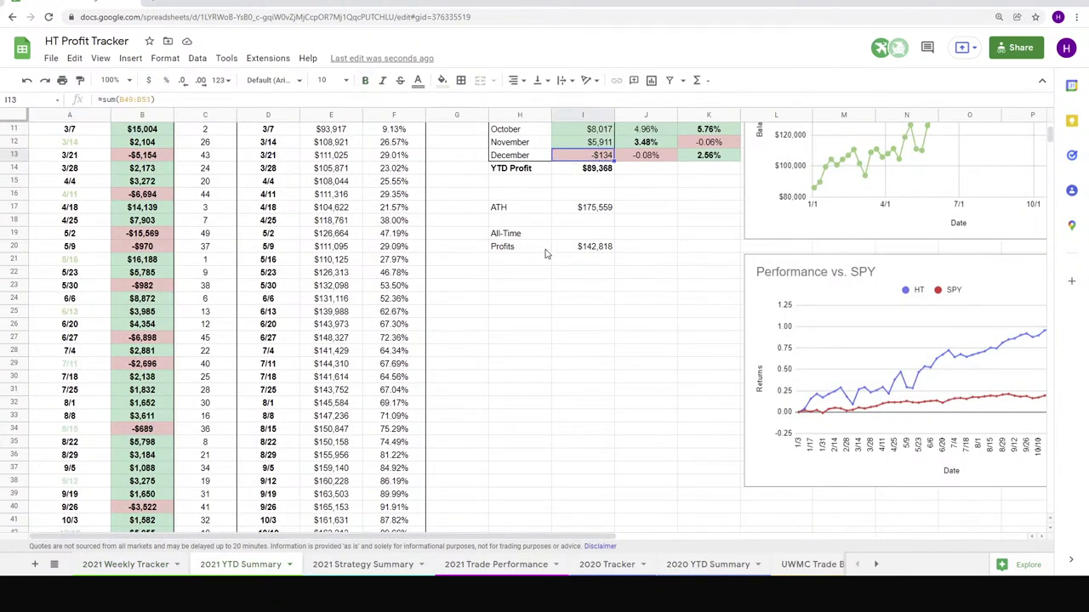
click(126, 564)
click(126, 565)
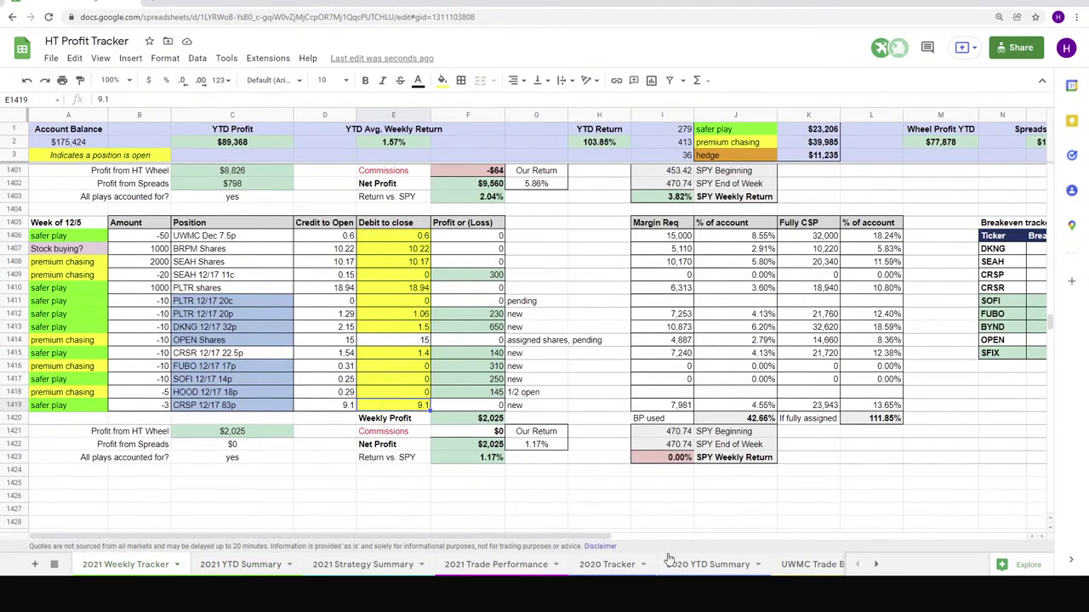
- Review the price decrease and positions on the DKNG and PLTR Trade Breakout sheets, and return to the 2021 Weekly Tracker sheet
scroll(672, 561, down, 5)
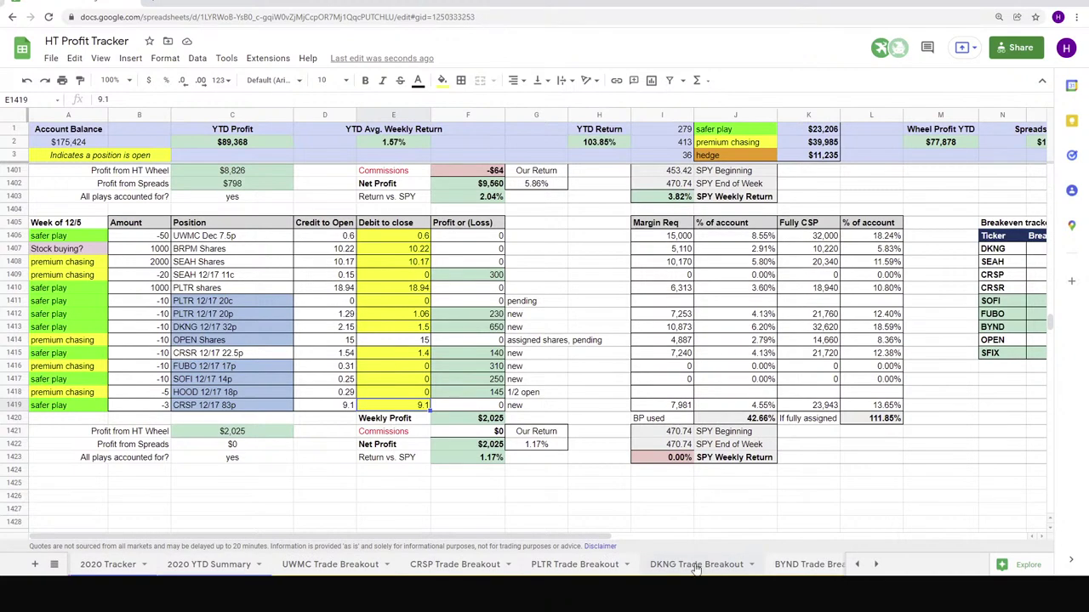
click(695, 566)
click(220, 142)
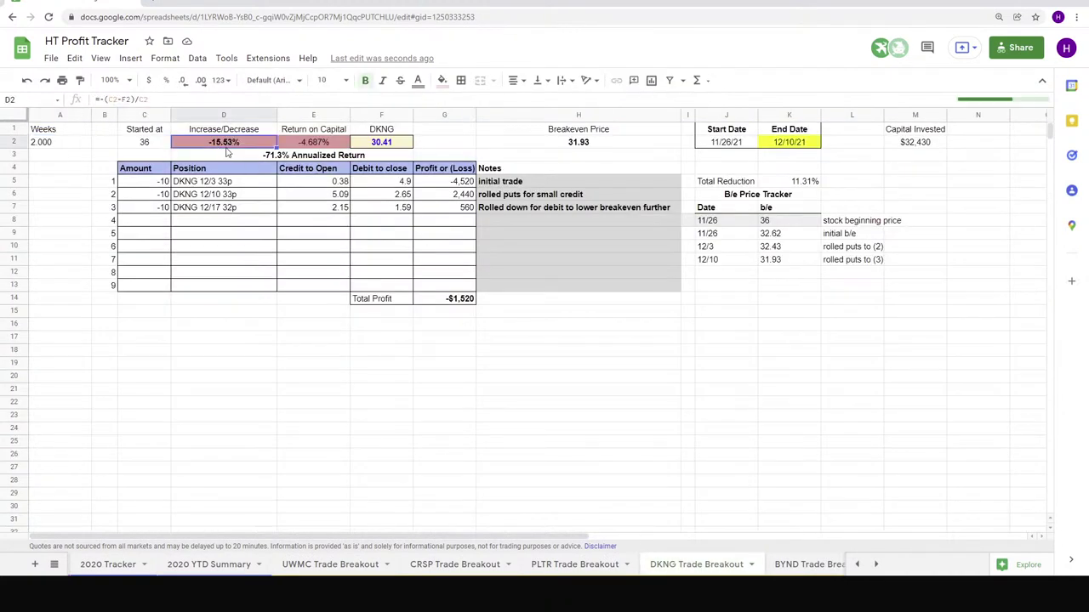
click(567, 569)
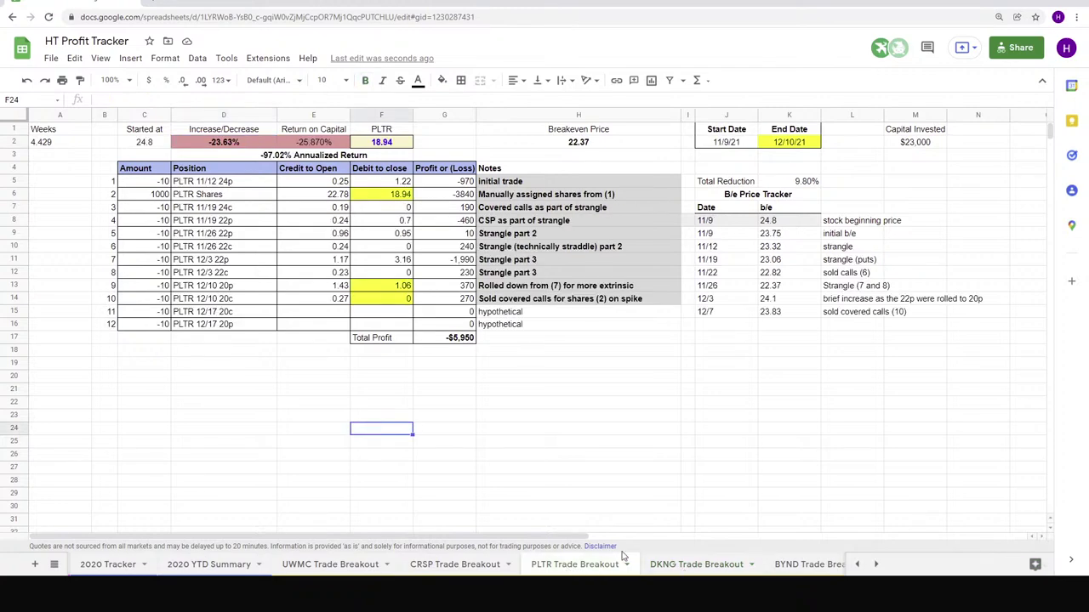
scroll(116, 566, up, 5)
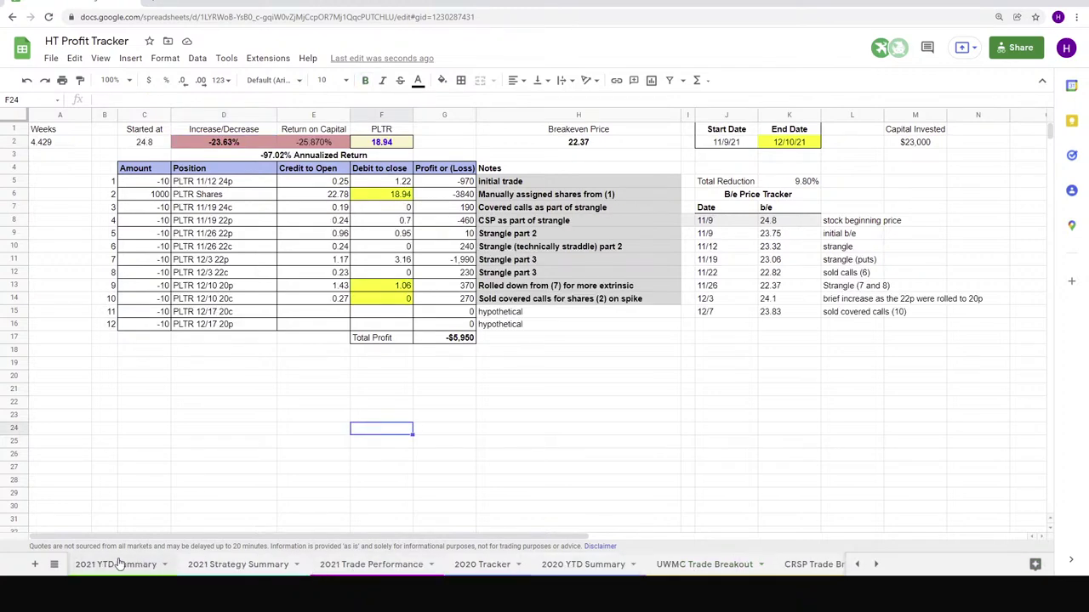
click(123, 566)
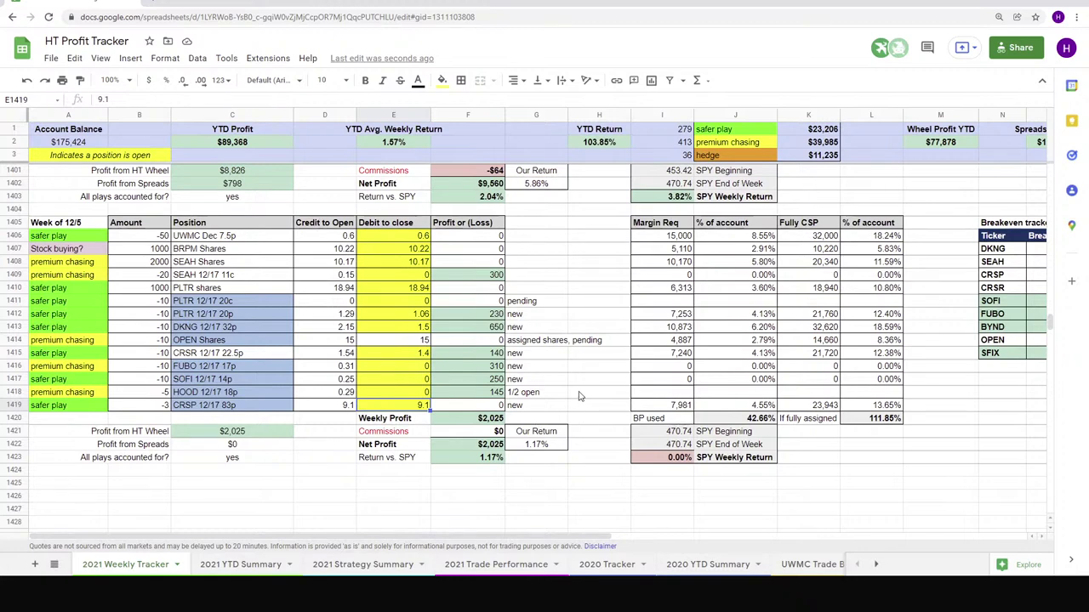
- Examine the remaining December weeks and the Monthly Summary on the 2021 YTD Summary sheet, and return to the 2021 Weekly Tracker sheet
click(240, 568)
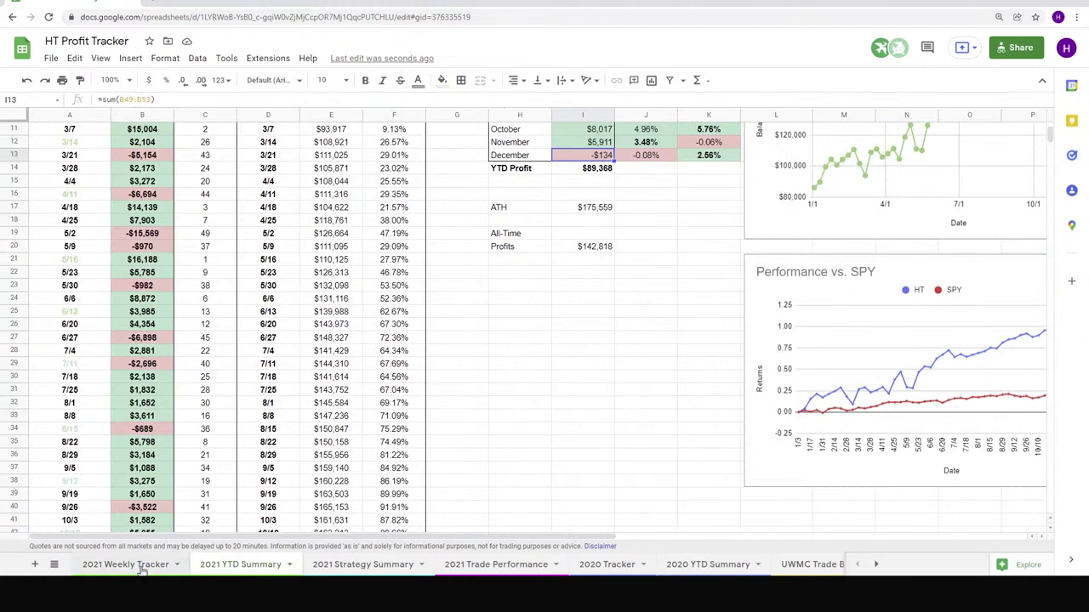
scroll(209, 442, down, 5)
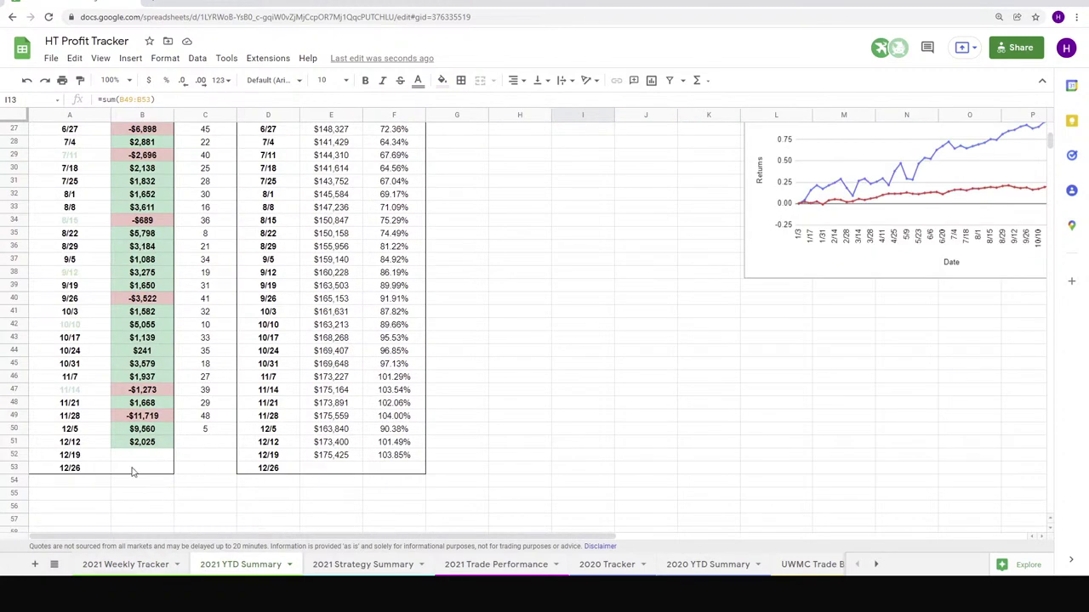
drag(141, 455, 142, 468)
scroll(636, 352, up, 8)
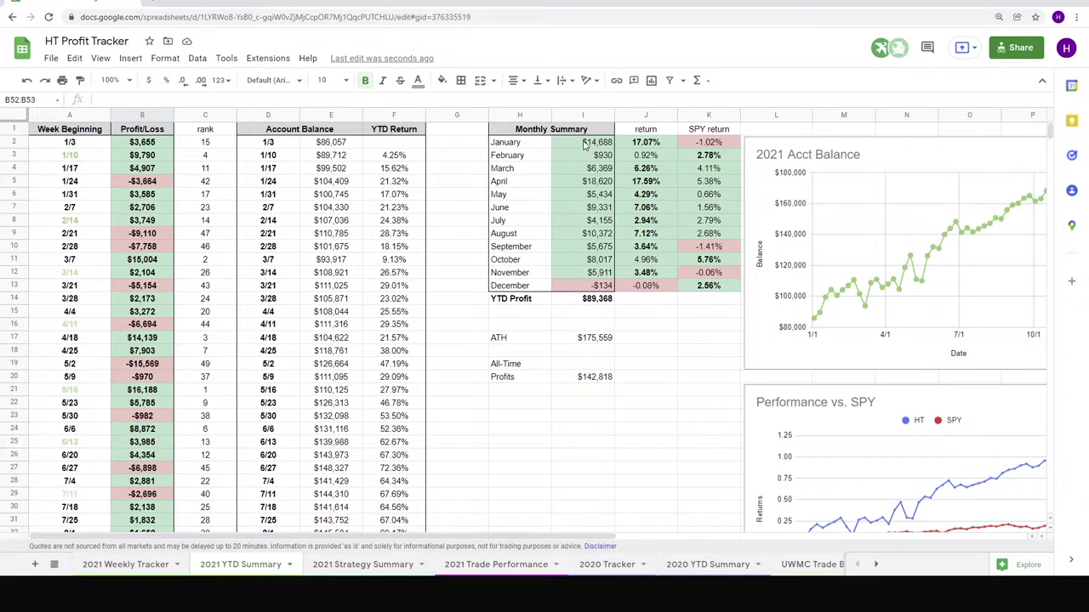
click(125, 565)
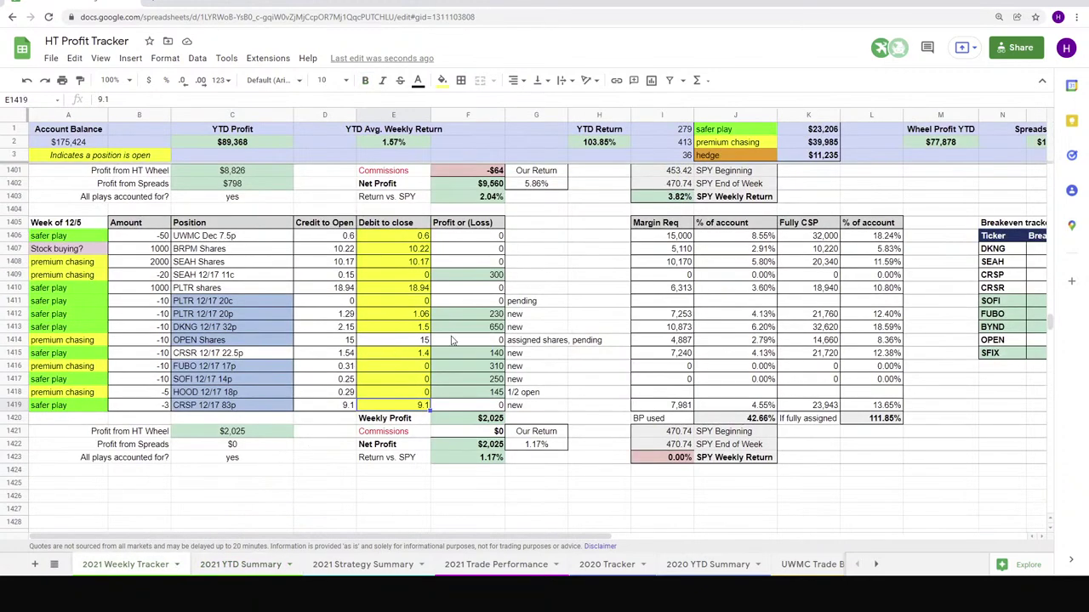
- Review the net profit and commissions of the two previous weeks, and check the Monthly Summary on the 2021 YTD Summary sheet
scroll(451, 343, down, 1)
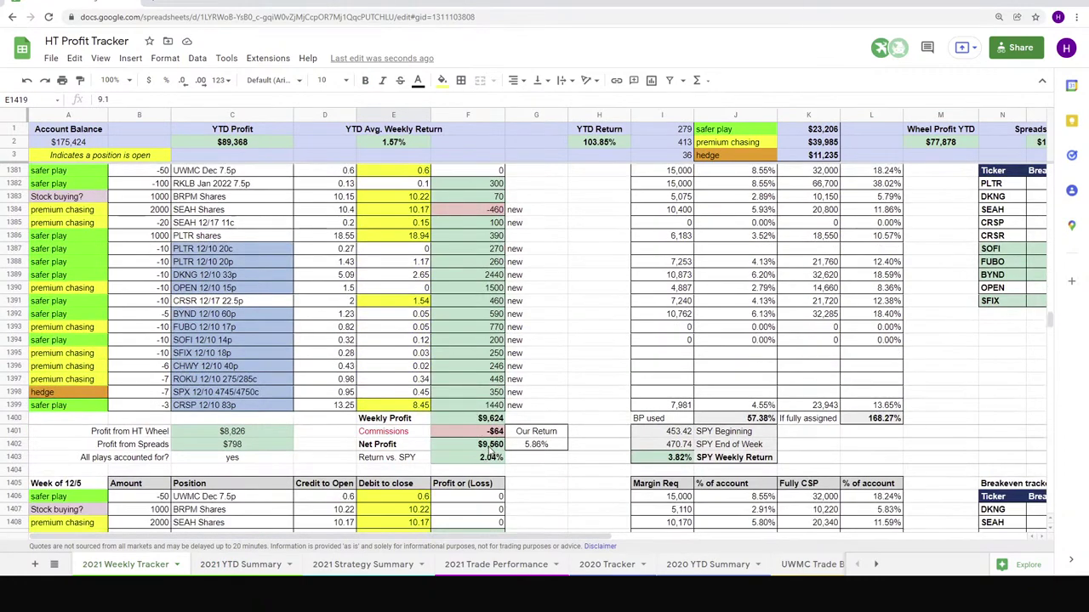
click(484, 449)
scroll(443, 357, up, 1)
scroll(443, 357, up, 3)
click(468, 287)
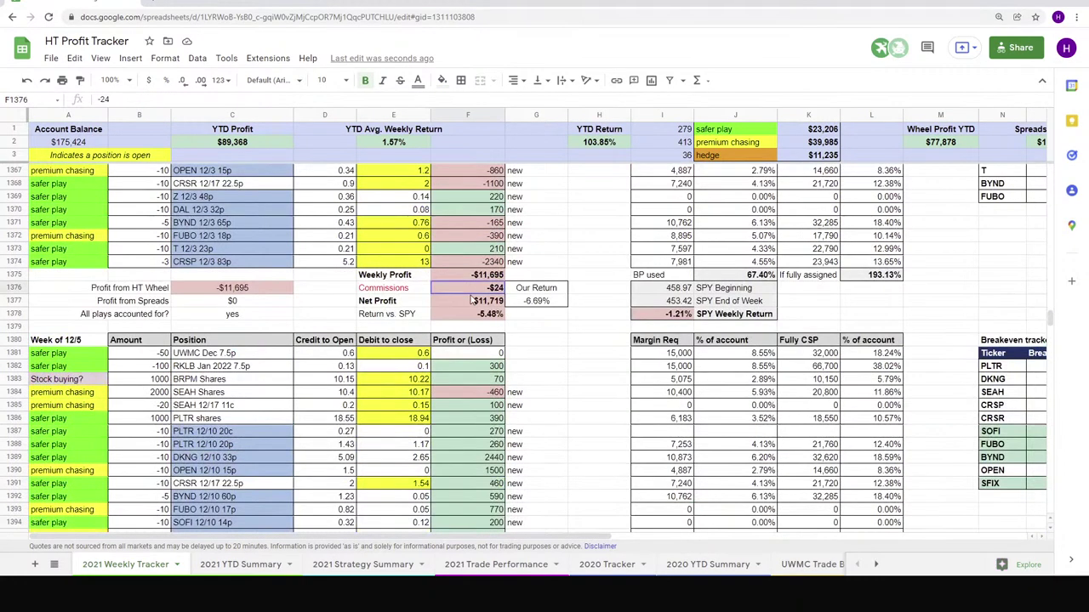
click(241, 565)
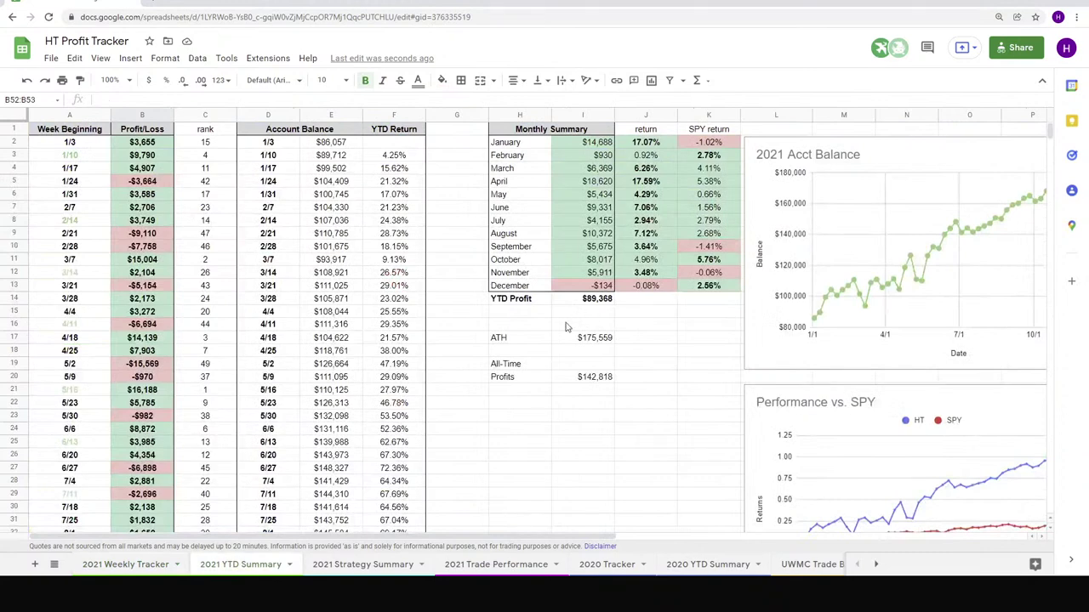
- Undo the projected debit-to-close entries for the 12/17 positions on the 2021 Weekly Tracker sheet
click(128, 564)
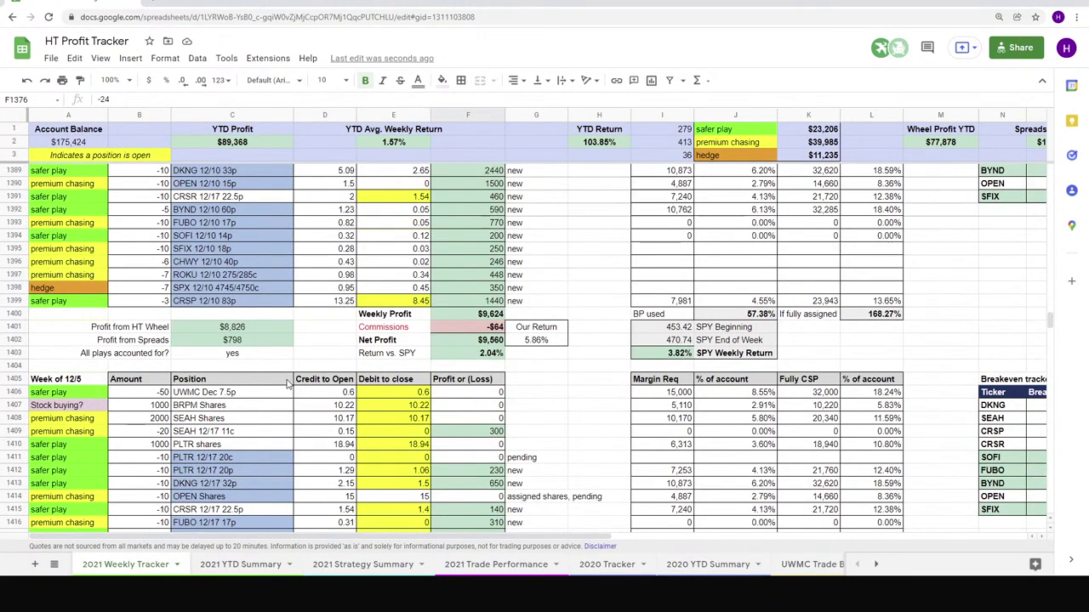
scroll(288, 384, down, 1)
key(ctrl+z)
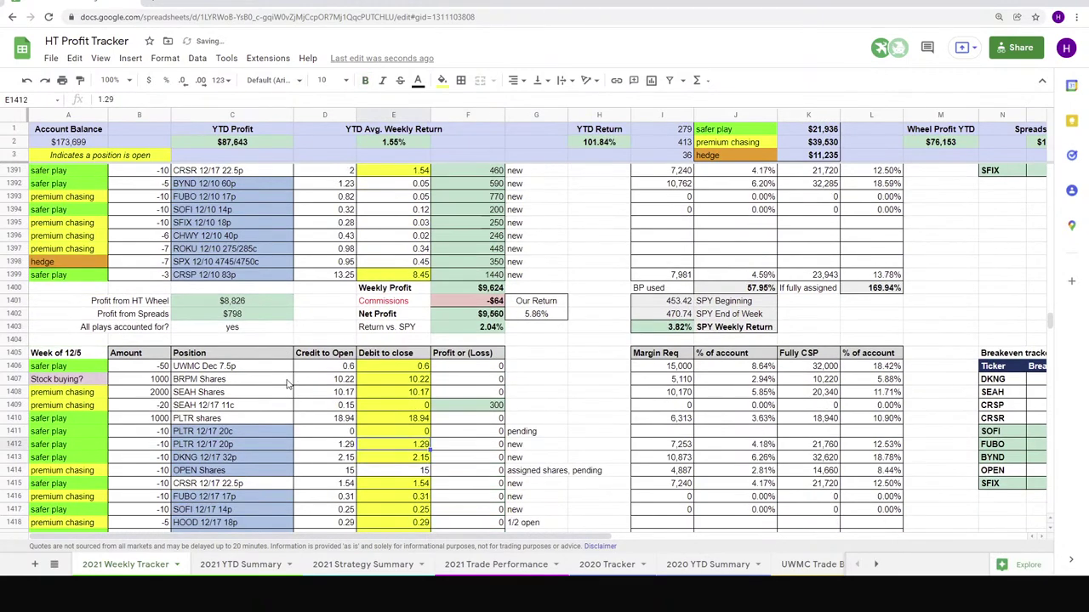
key(ctrl+z)
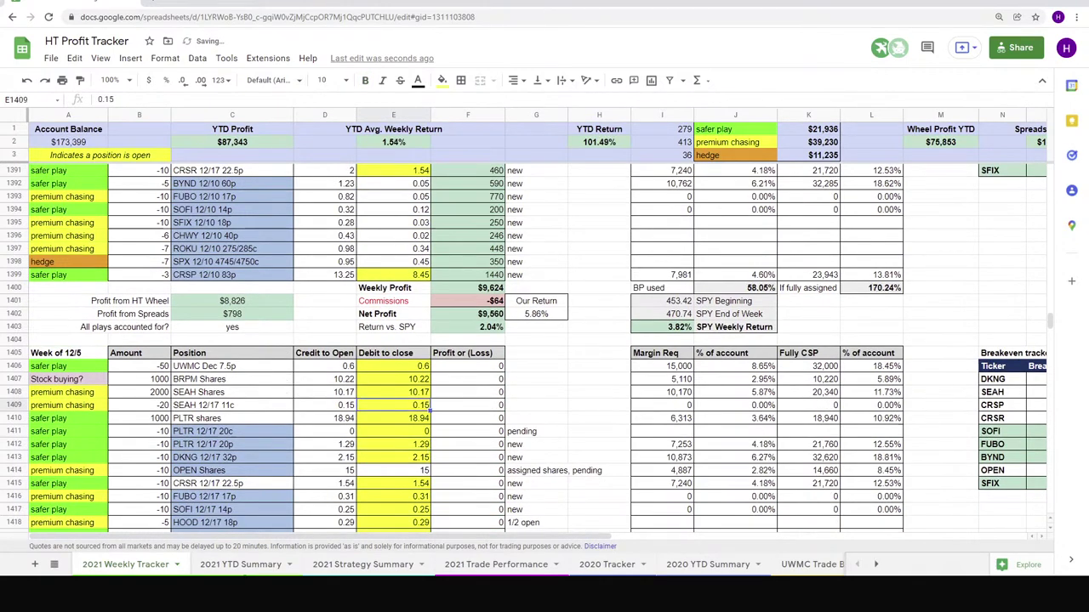
- Examine the December weekly balances, YTD returns and Monthly Summary on the 2021 YTD Summary sheet, and return to the 2021 Weekly Tracker sheet
key(ctrl+shift+Page_Down)
scroll(419, 411, down, 7)
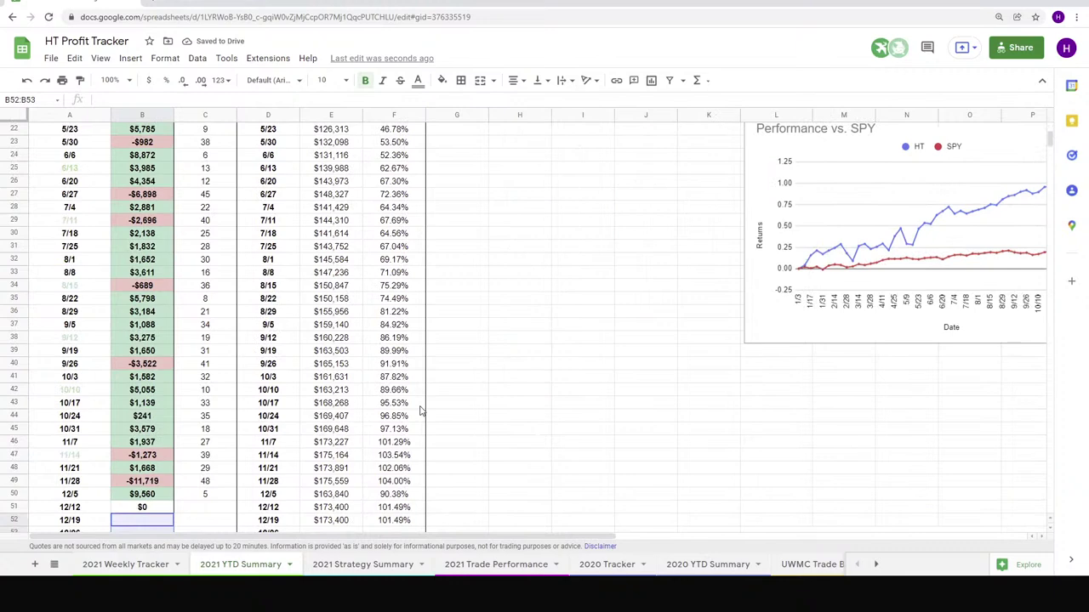
scroll(419, 411, down, 5)
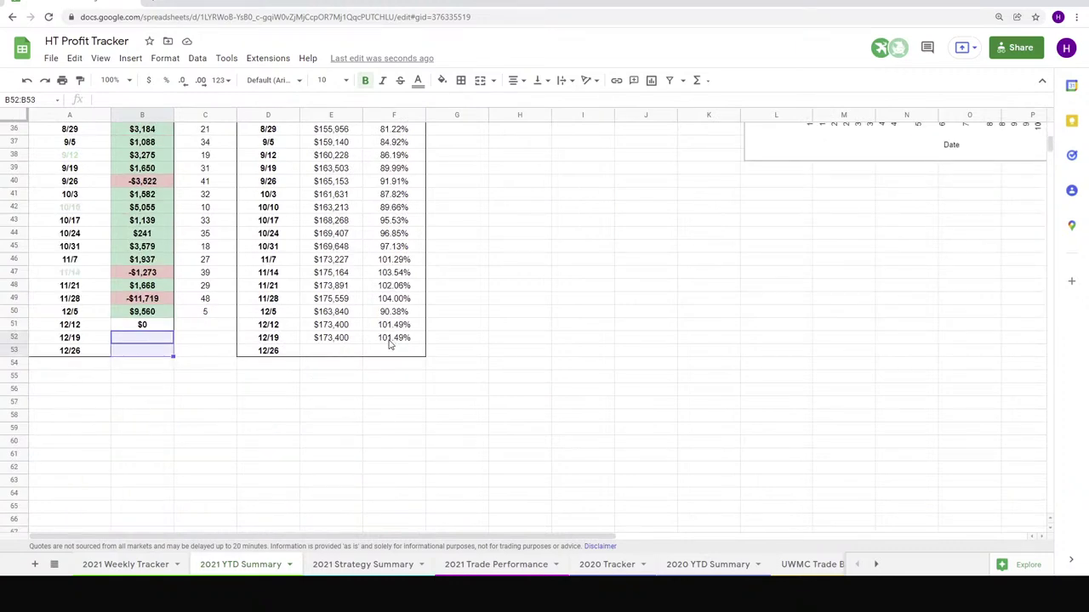
scroll(389, 341, up, 7)
scroll(390, 342, down, 3)
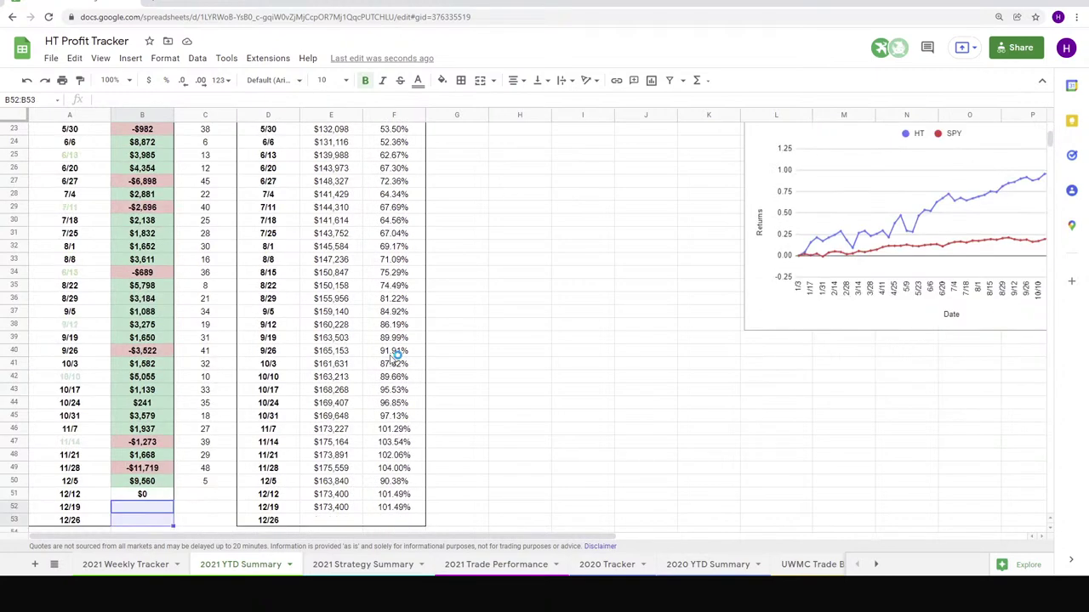
scroll(394, 356, down, 4)
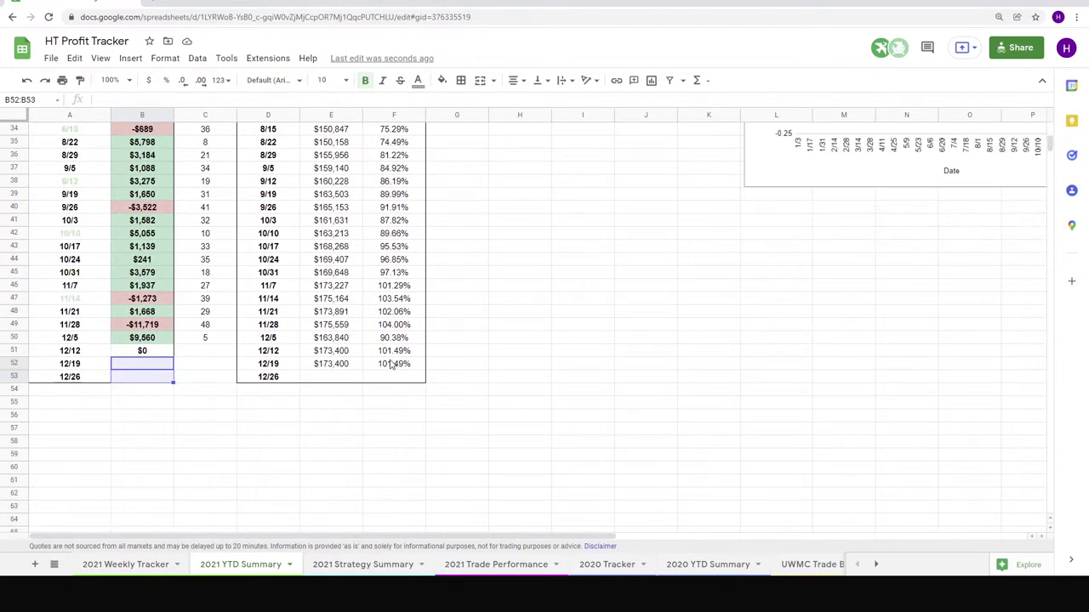
scroll(389, 363, up, 10)
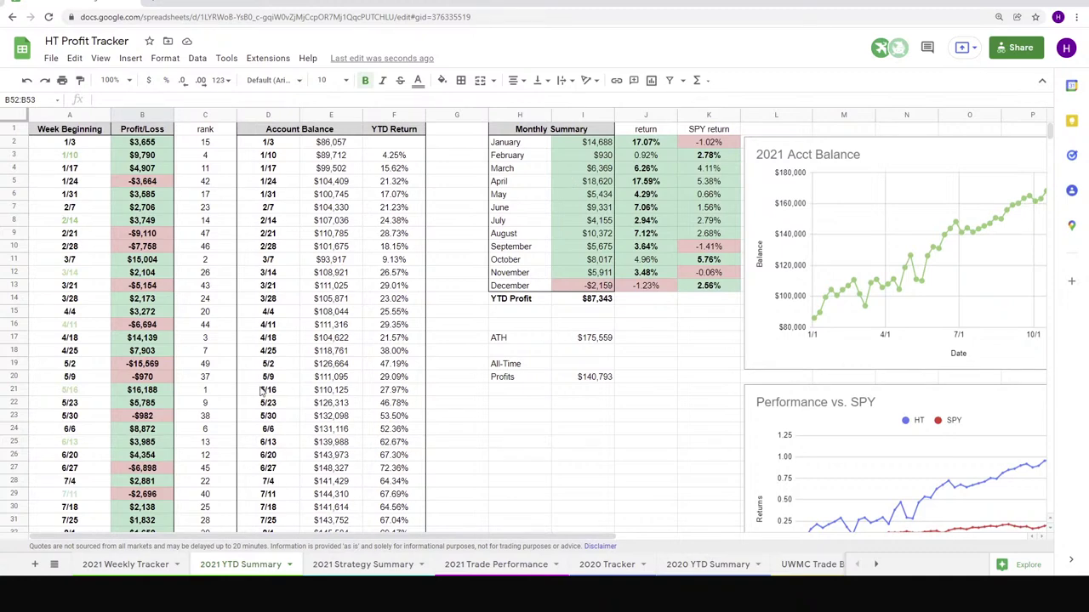
scroll(174, 364, down, 7)
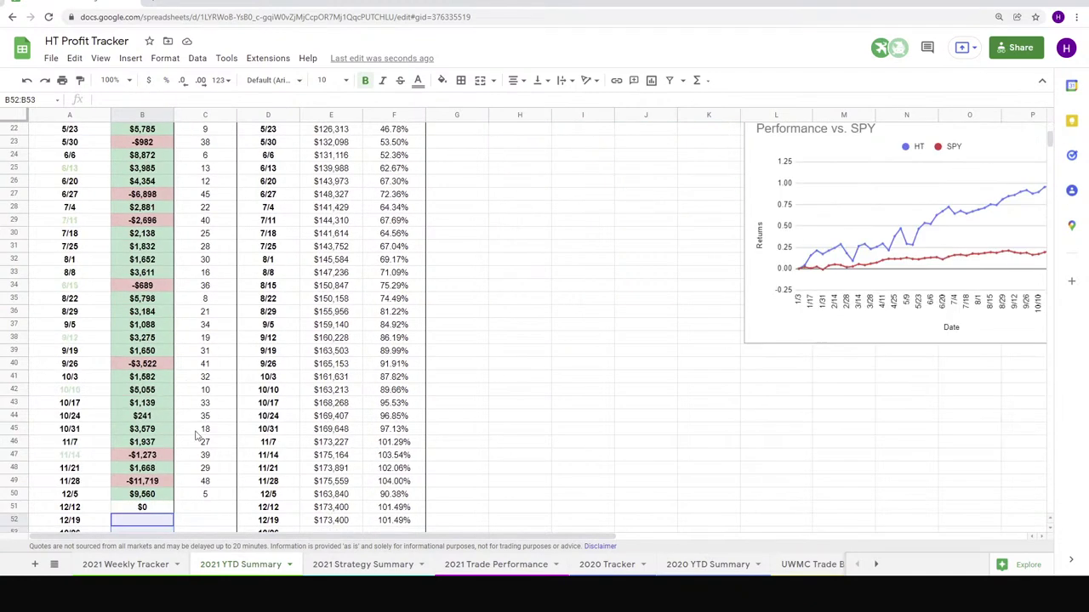
click(136, 566)
scroll(561, 398, down, 2)
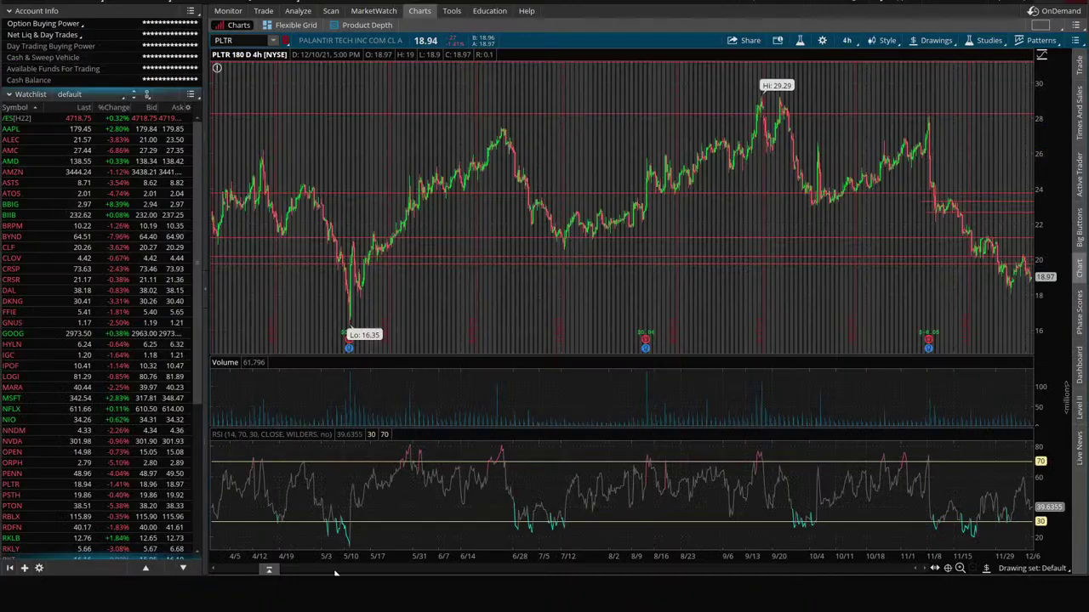
- Review the 17 DEC 21 option chain and open positions for PLTR, and for DKNG, in thinkorswim's trading view
click(262, 10)
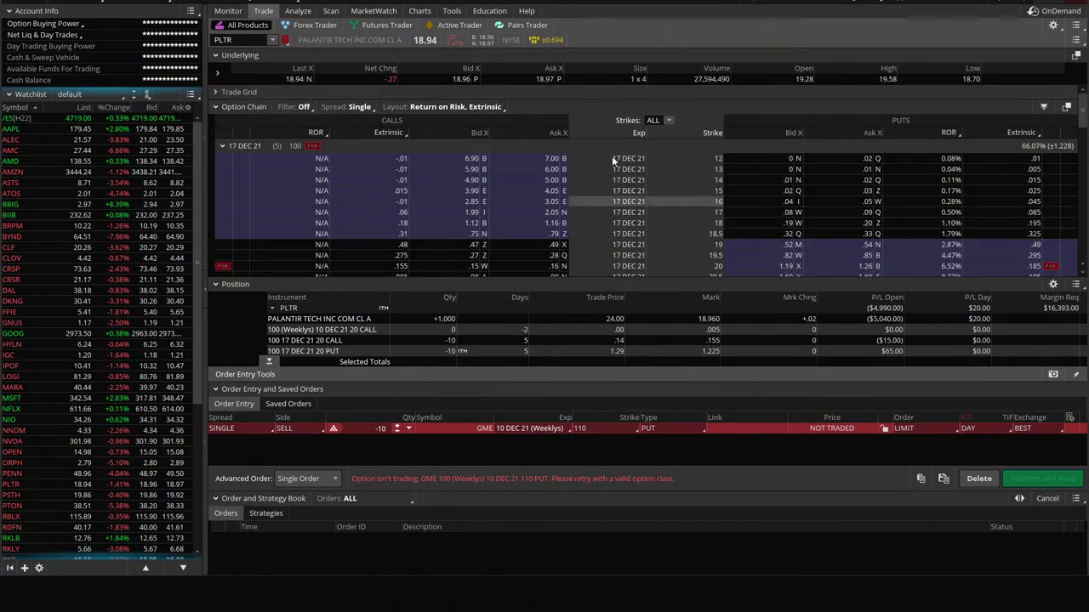
mouse_move(418, 17)
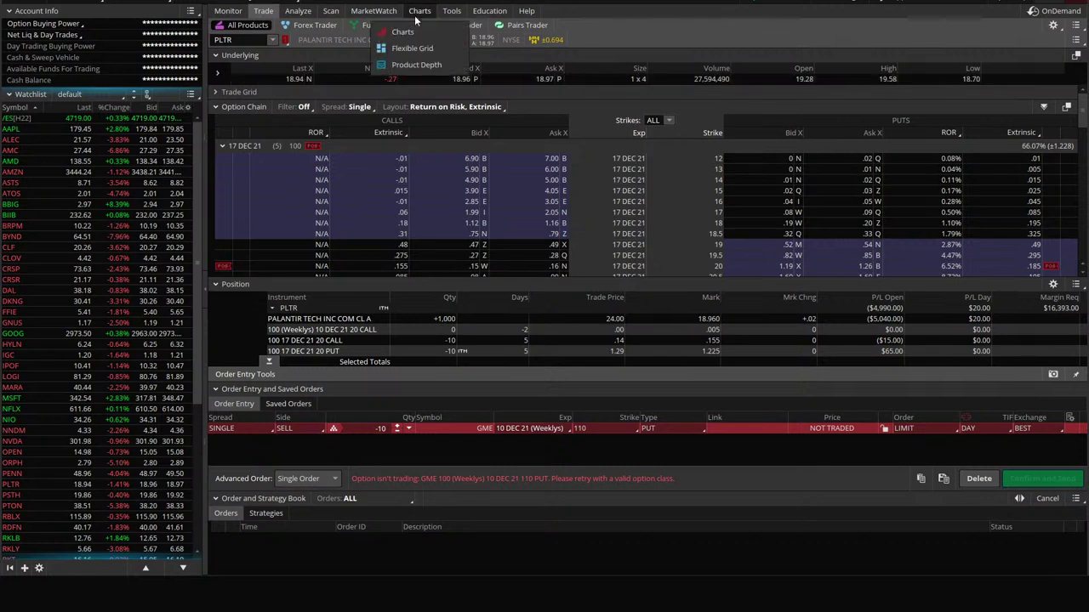
click(231, 39)
text(DKNG)
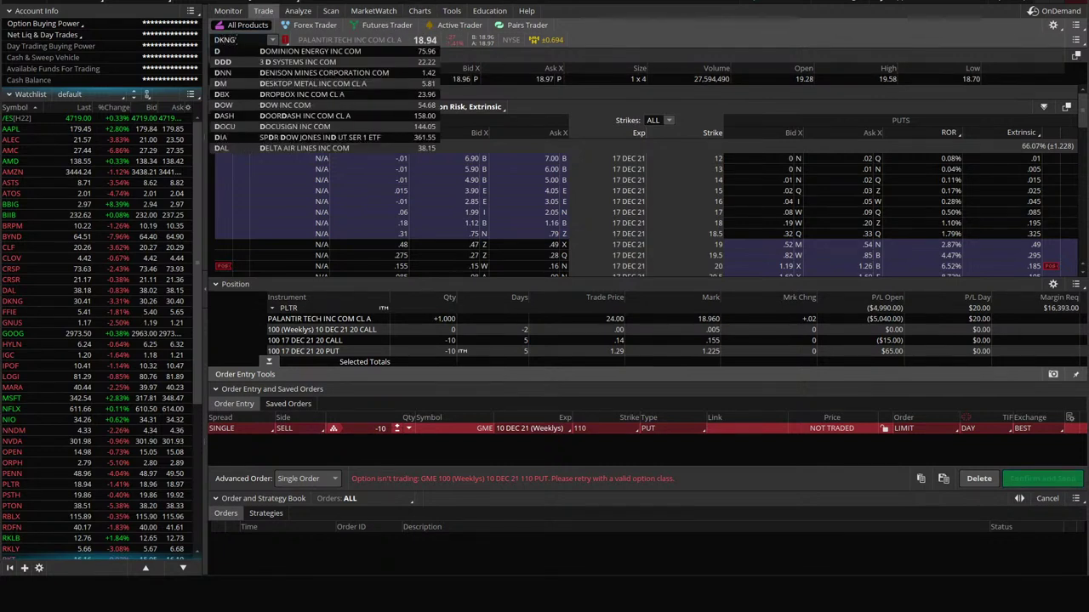
key(Return)
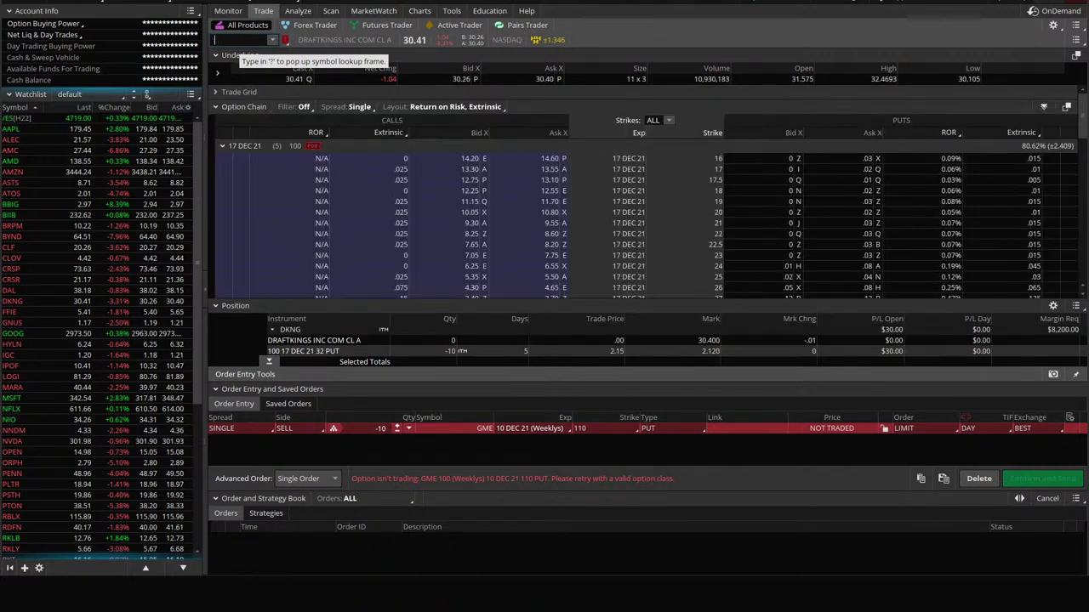
scroll(935, 204, down, 1)
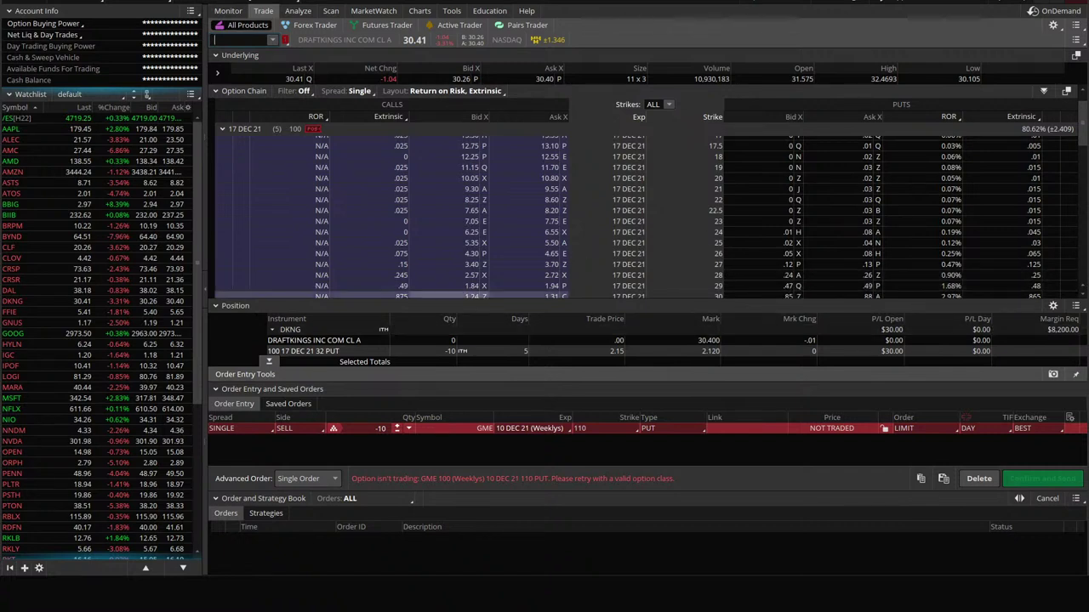
- Switch back to the HT Profit Tracker and review the closed positions and weekly profit on the 2021 Weekly Tracker sheet
click(325, 531)
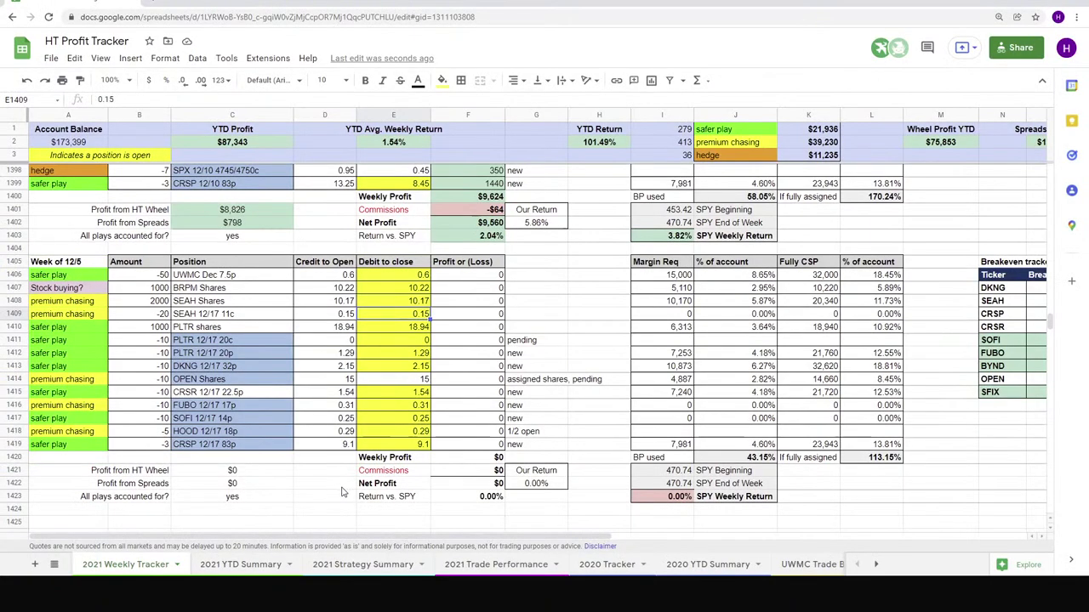
scroll(302, 353, up, 5)
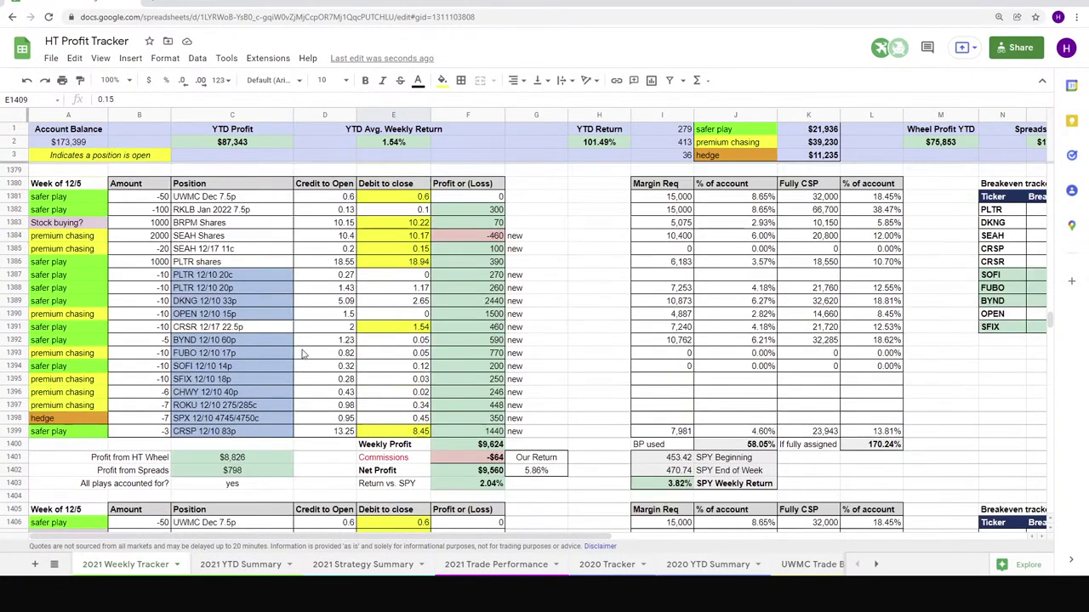
scroll(302, 353, down, 2)
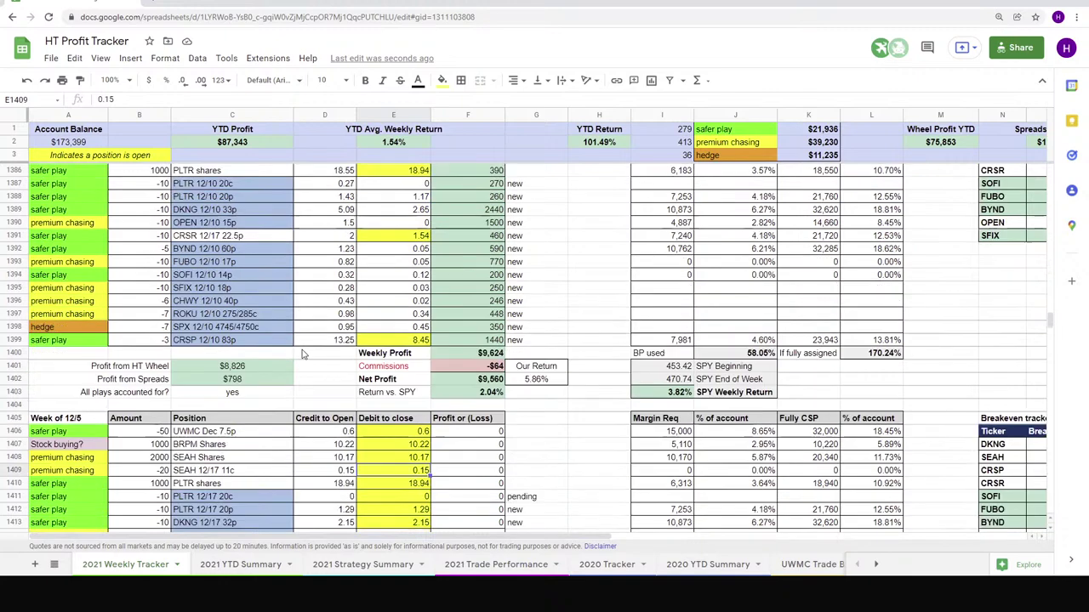
scroll(302, 353, up, 2)
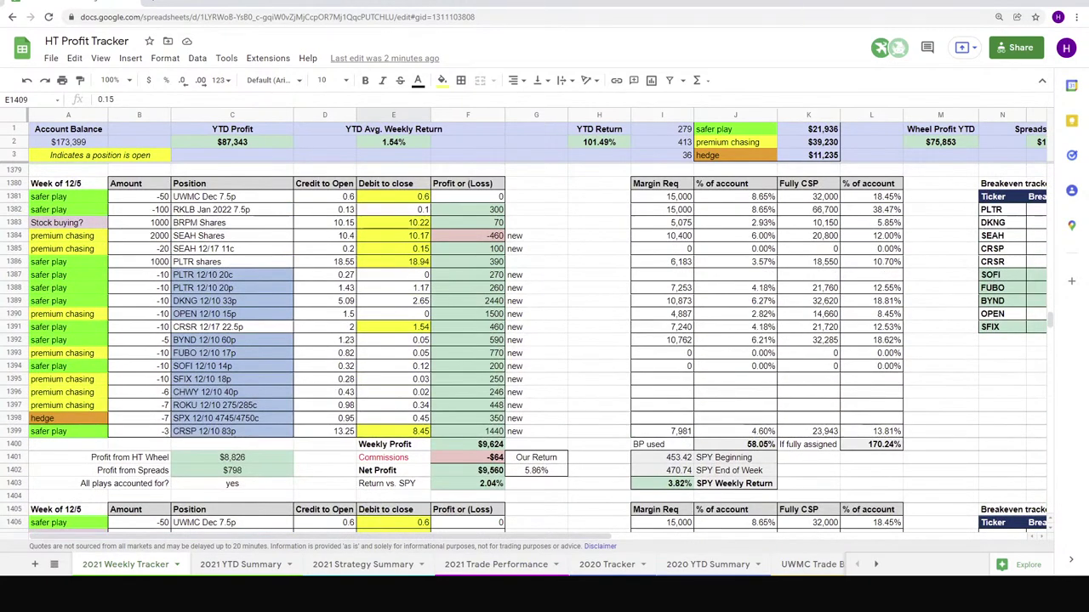
- Compare the breakeven prices and rolled positions on the DKNG and CRSP Trade Breakout sheets, ending on the DKNG sheet
scroll(748, 569, down, 3)
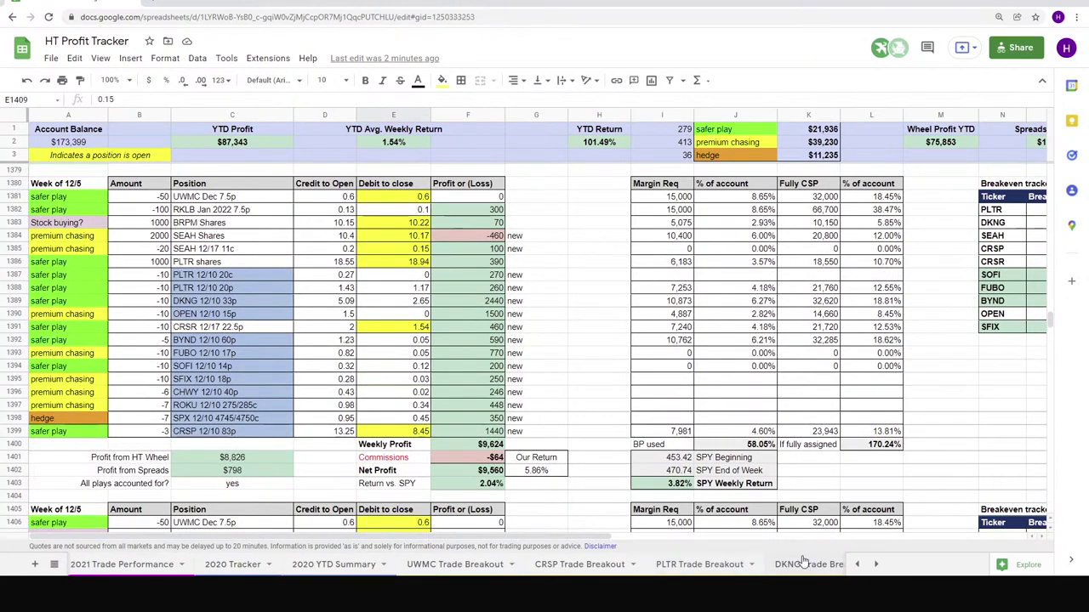
click(806, 565)
click(238, 199)
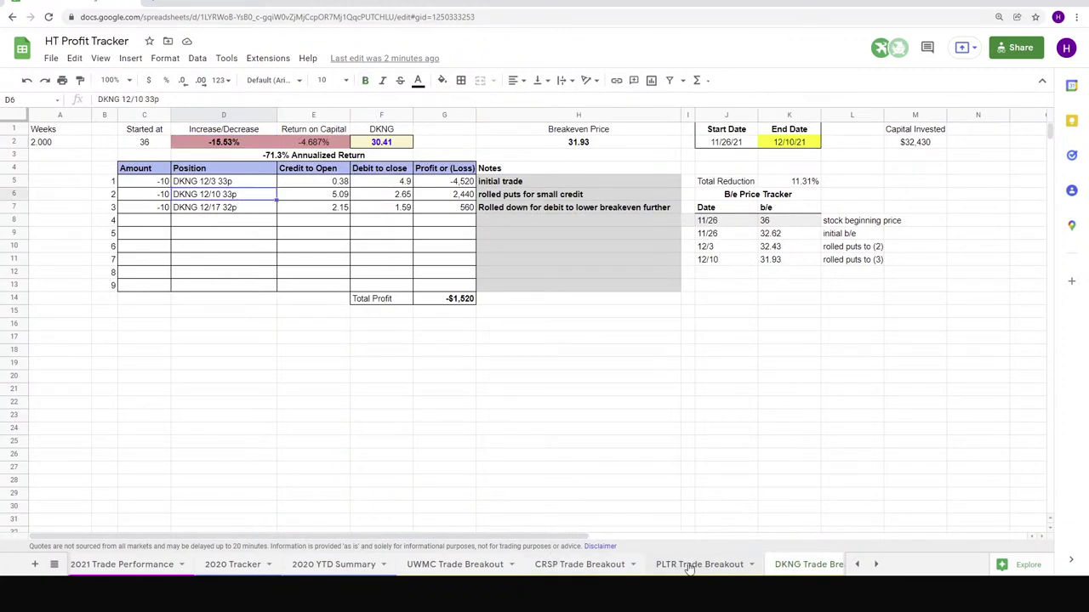
click(579, 565)
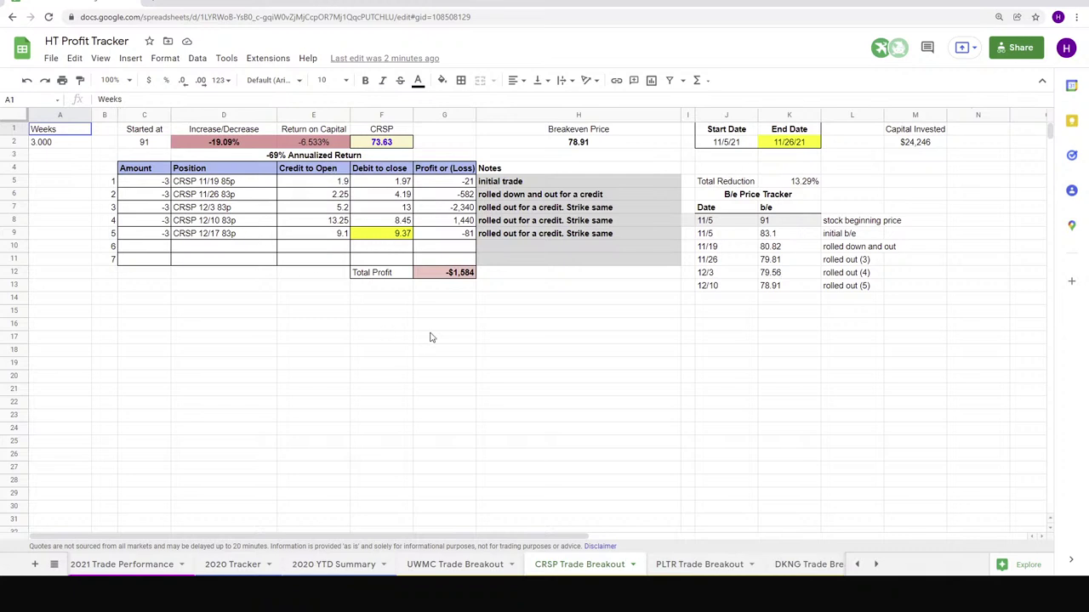
click(810, 566)
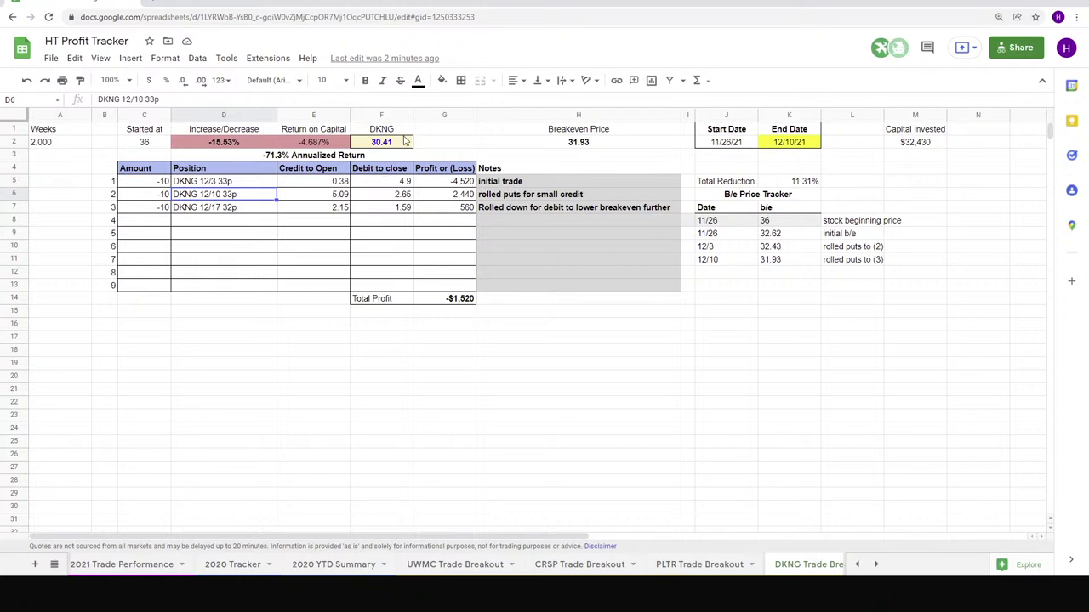
- View the DKNG chart in thinkorswim at 5 D : 5m, 20 D : 1h and 180 D : 4h, and return to the HT Profit Tracker
key(alt+Tab)
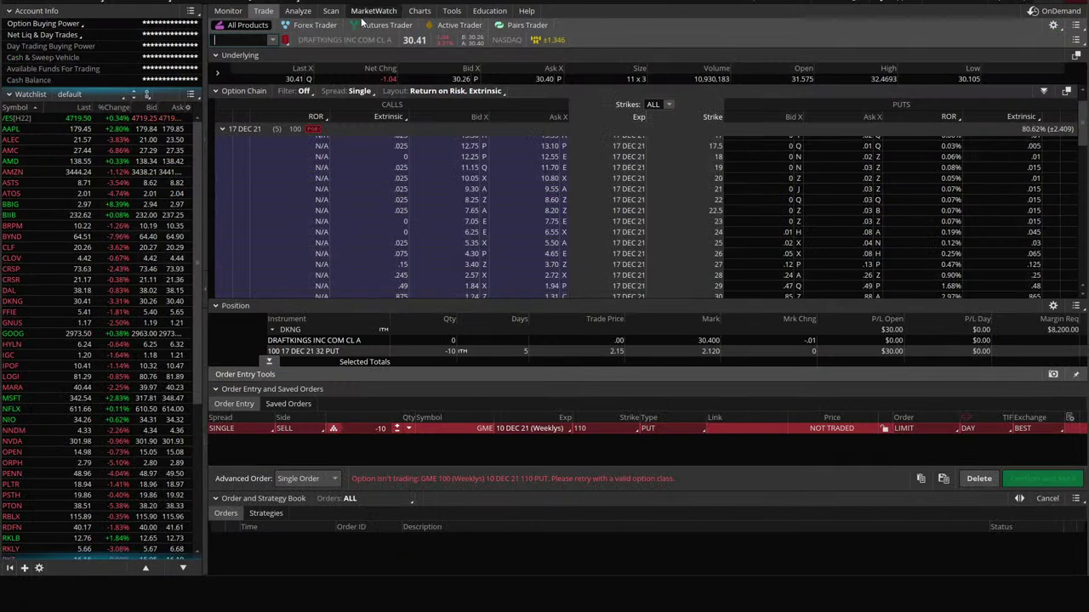
click(418, 12)
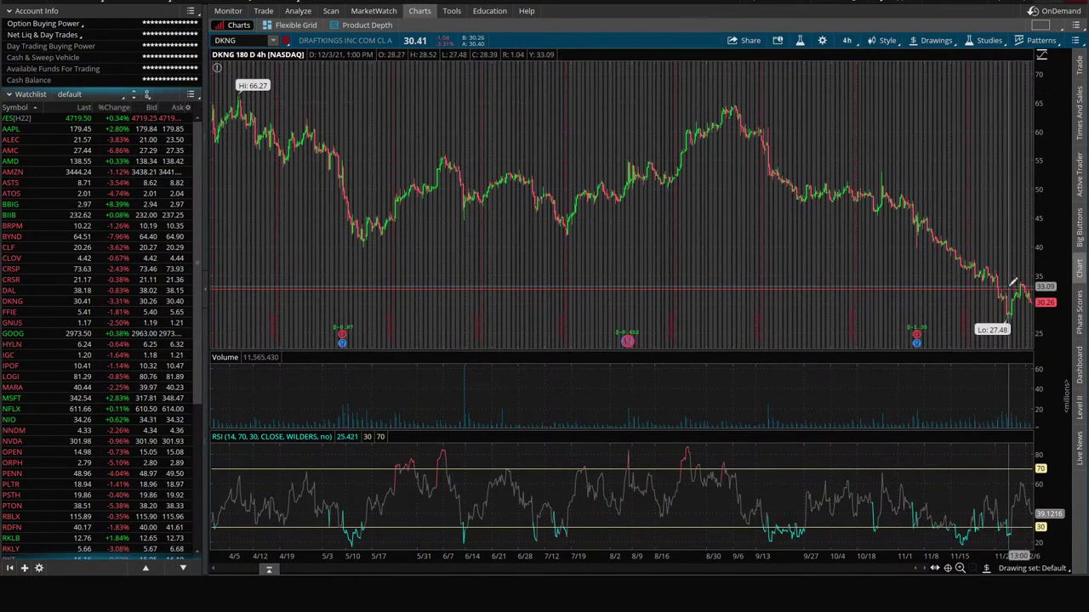
click(847, 42)
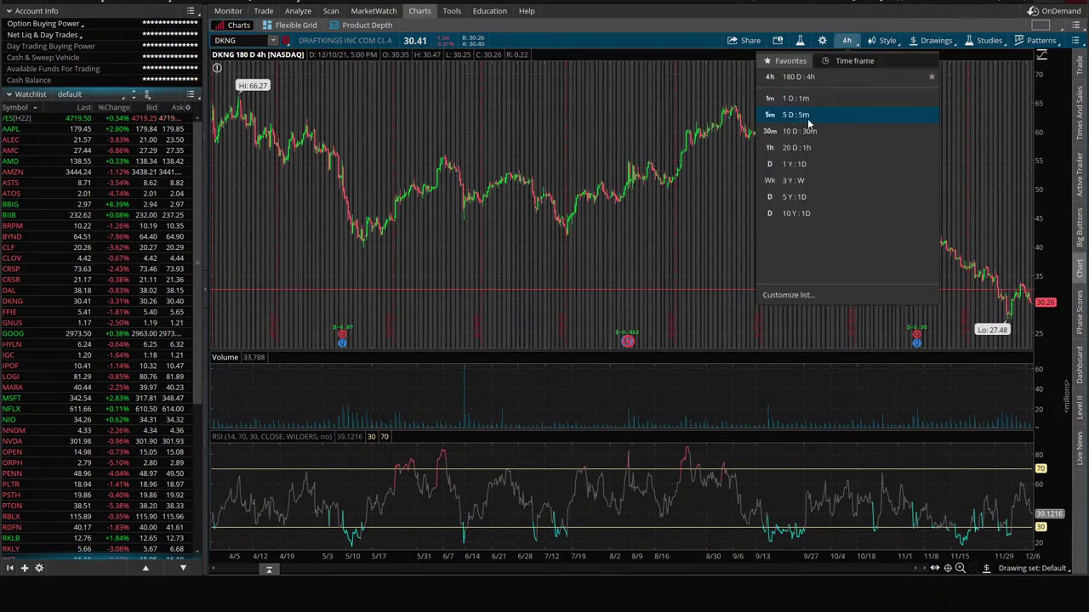
click(796, 115)
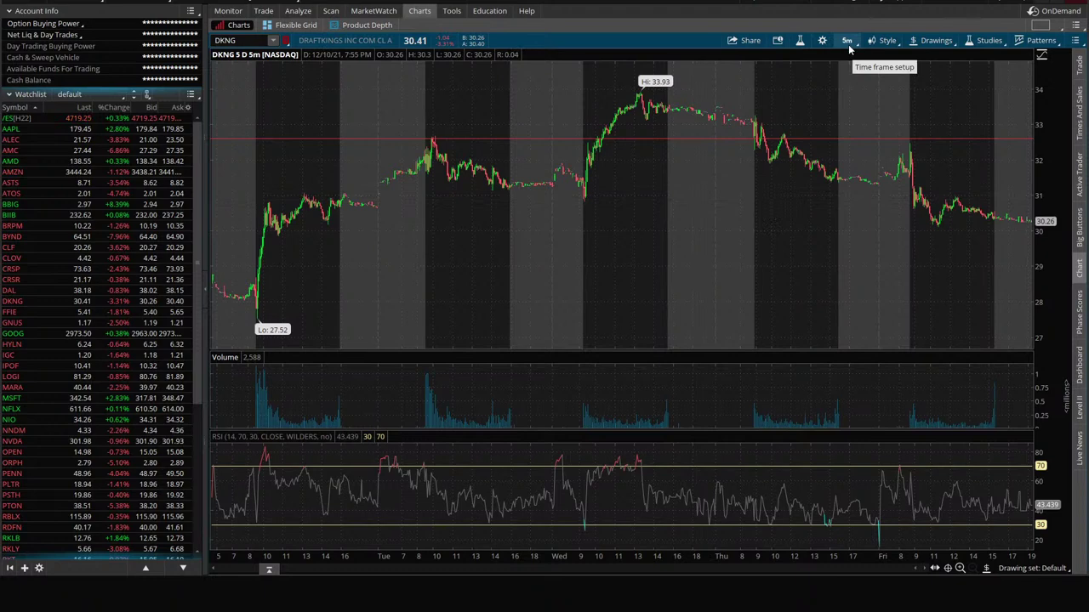
click(796, 131)
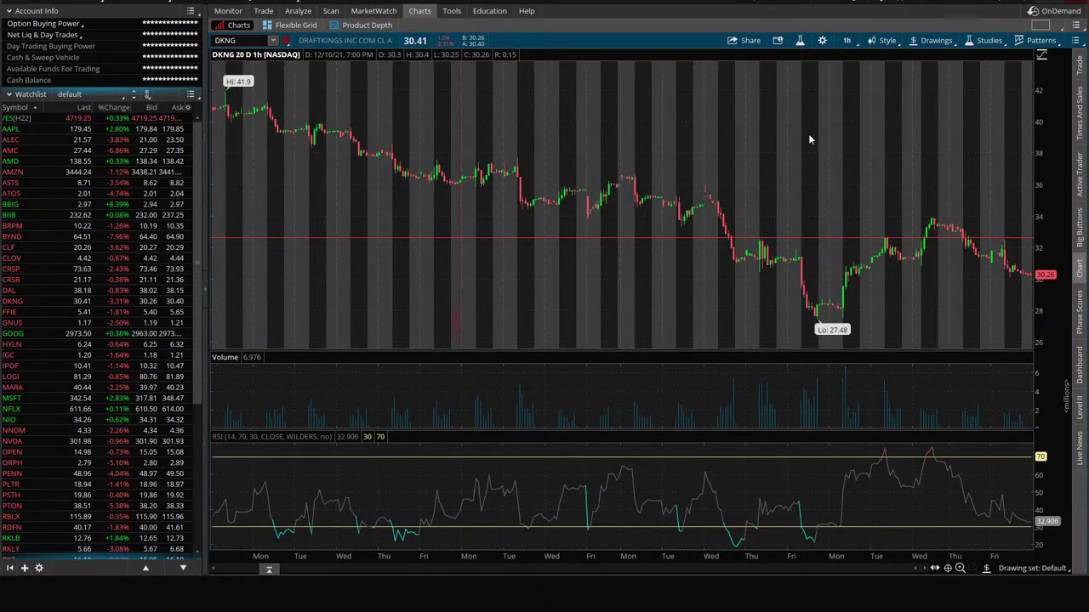
click(846, 40)
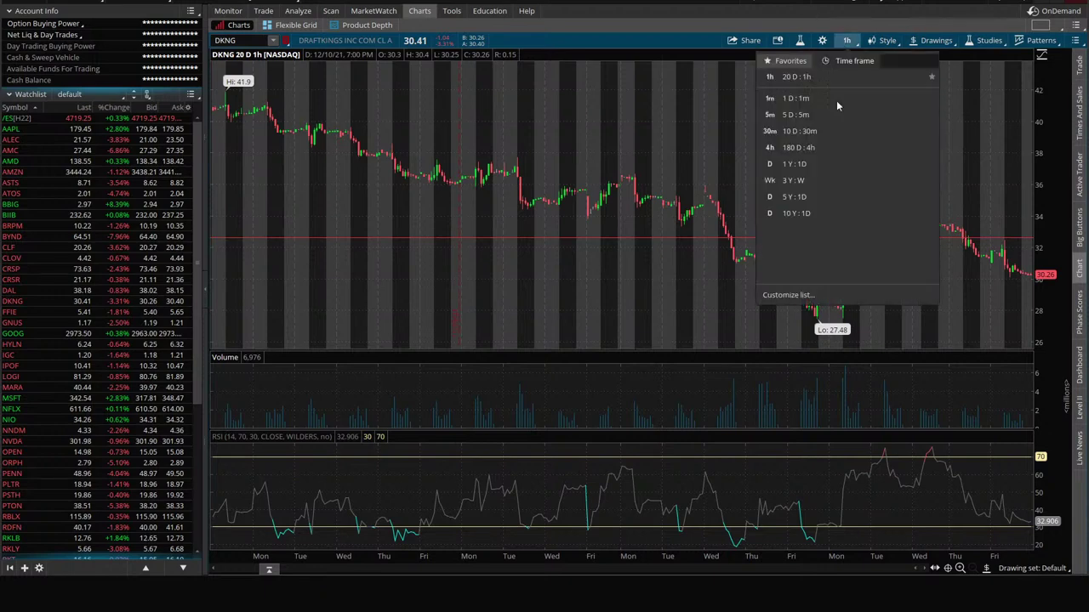
click(818, 149)
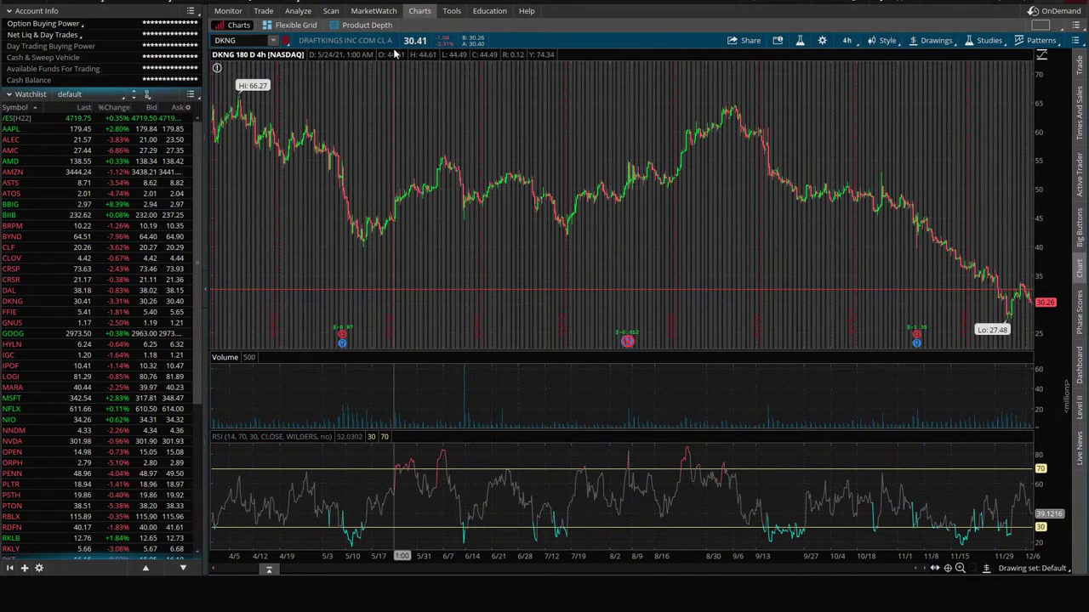
mouse_move(290, 595)
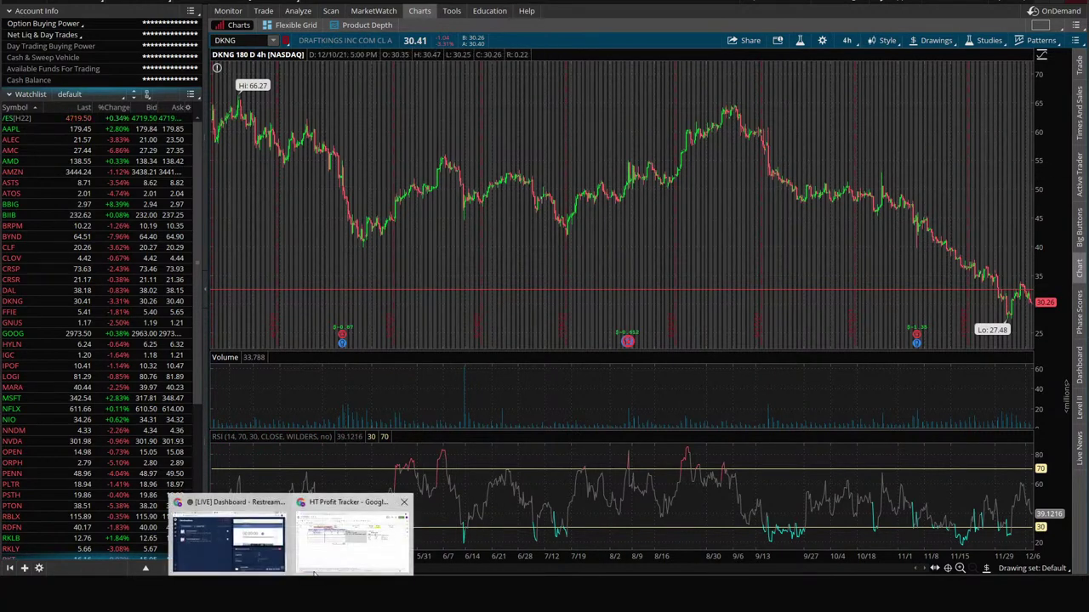
click(358, 540)
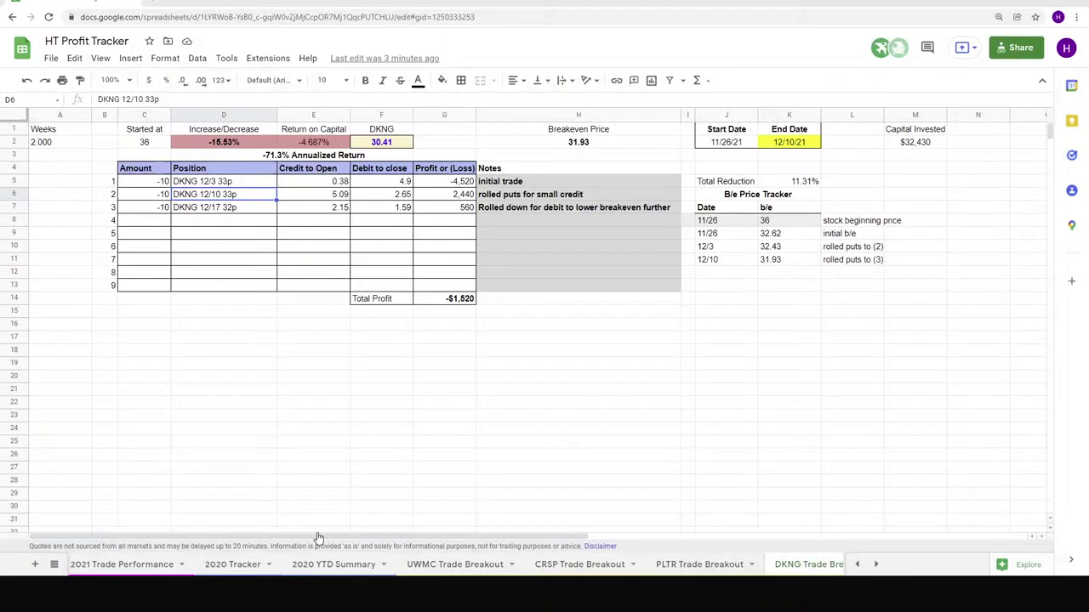
- Highlight the debit-to-close cell of the DKNG 12/17 32p row in yellow
click(393, 210)
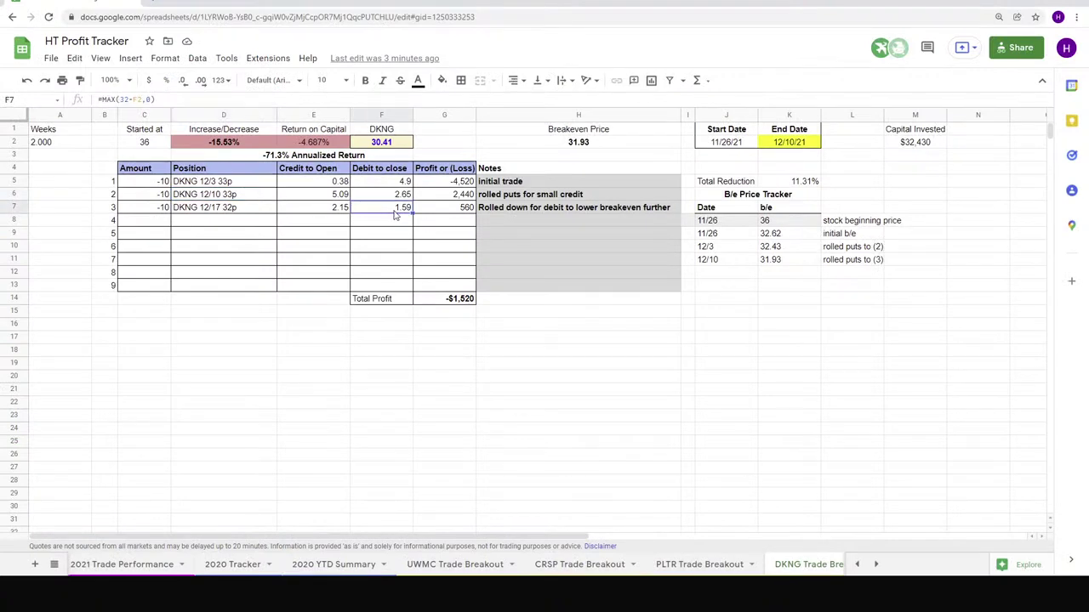
click(442, 80)
click(496, 201)
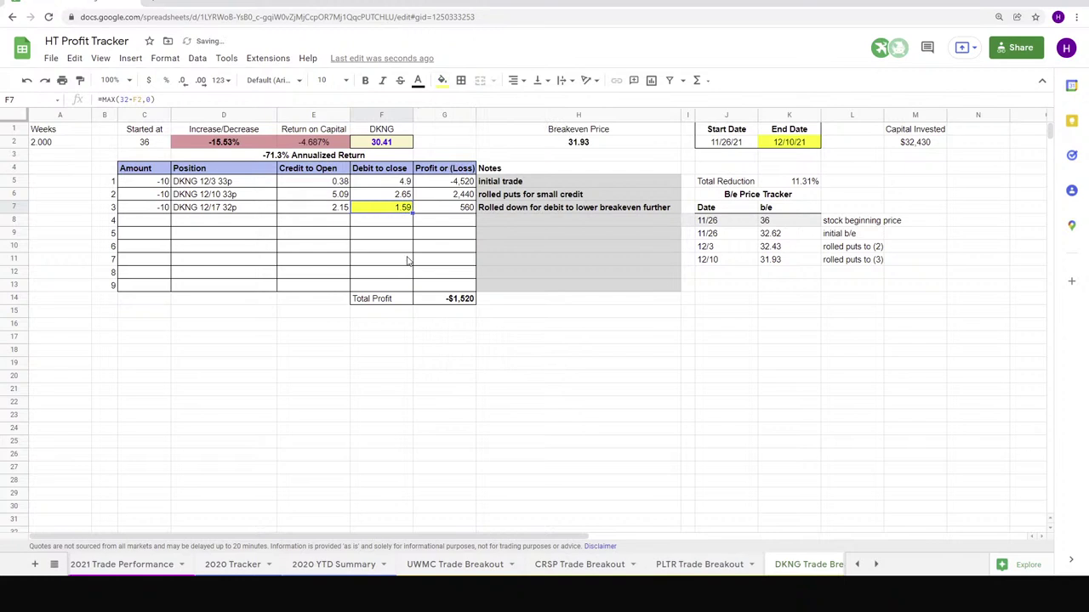
- Try a debit to close of 0 for the DKNG 12/17 32p position and undo the entry
text(0)
key(Return)
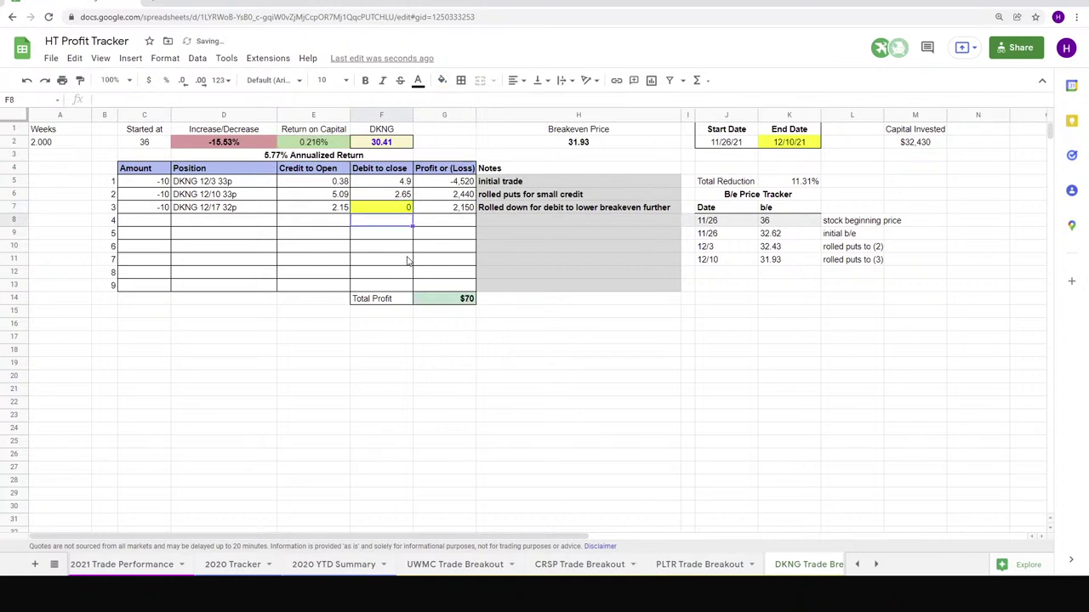
key(ctrl+z)
- Test the DKNG trade's total profit with a stock price of 32 and undo the entry
click(385, 143)
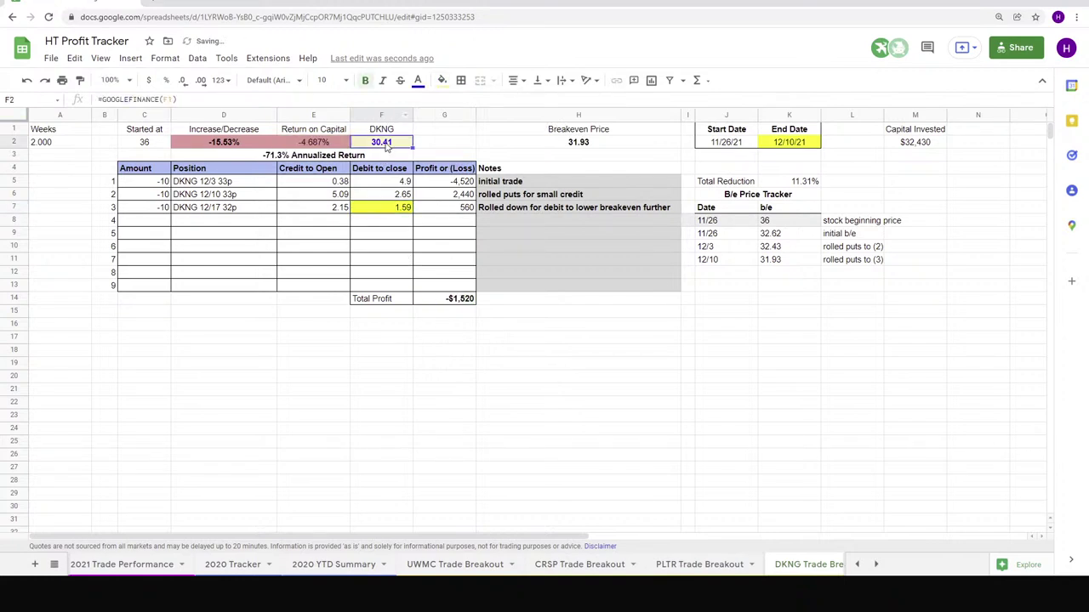
text(32)
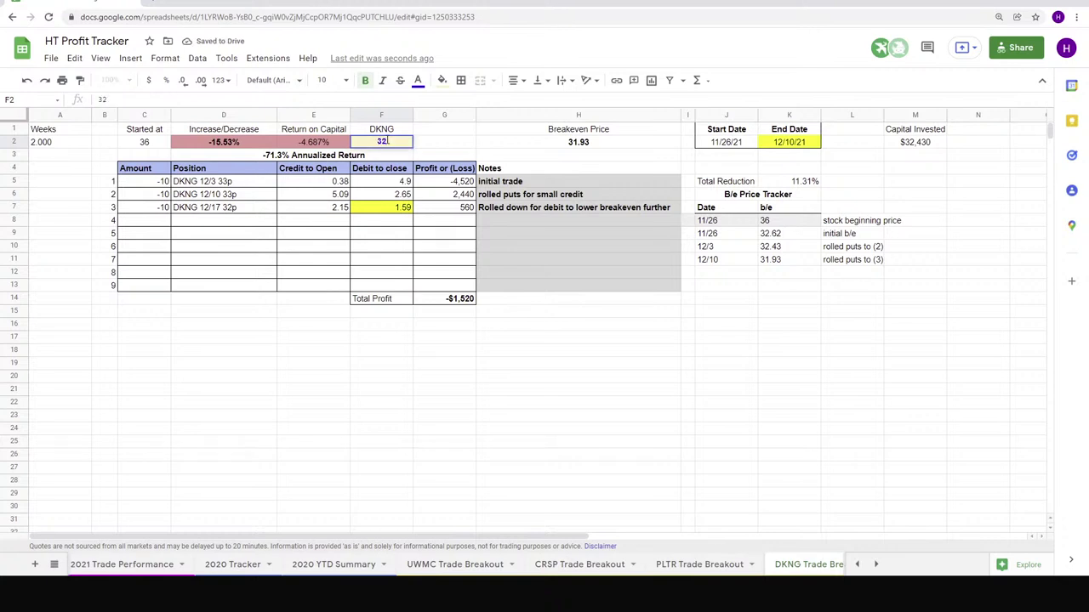
key(Return)
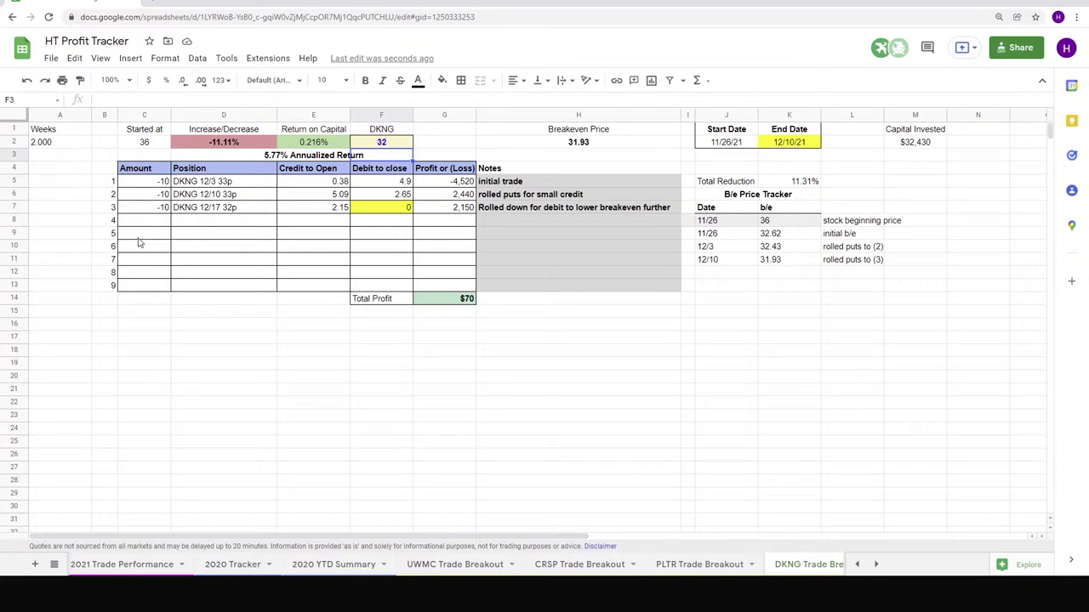
key(ctrl+z)
- Go to the 2021 Weekly Tracker sheet and select the profits from SPX 12/10 4745/4750c up to SOFI 12/10 14p to read their sum
scroll(119, 565, up, 5)
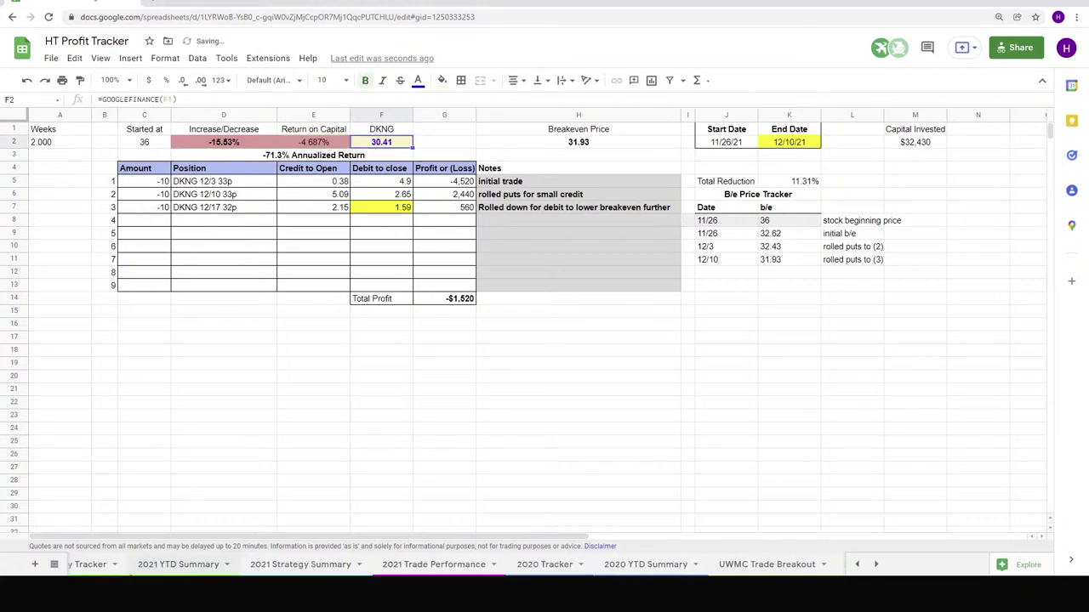
click(119, 566)
scroll(420, 387, down, 5)
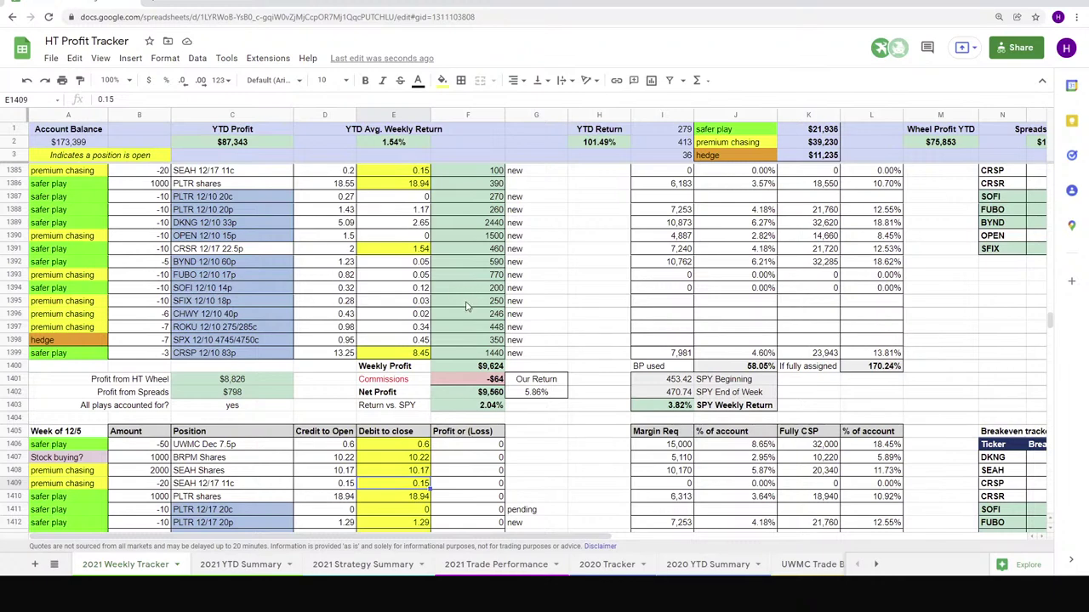
drag(487, 340, 485, 289)
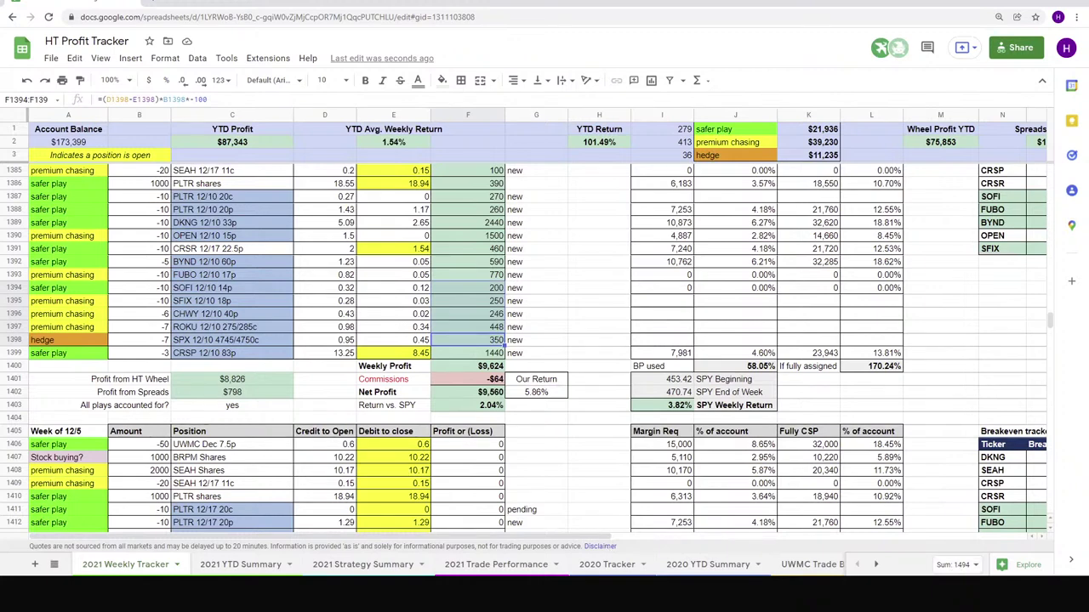
- Return to the DKNG Trade Breakout sheet, try the stock price at 32 again, and restore the live quote formula
scroll(698, 568, right, 2)
scroll(698, 568, right, 1)
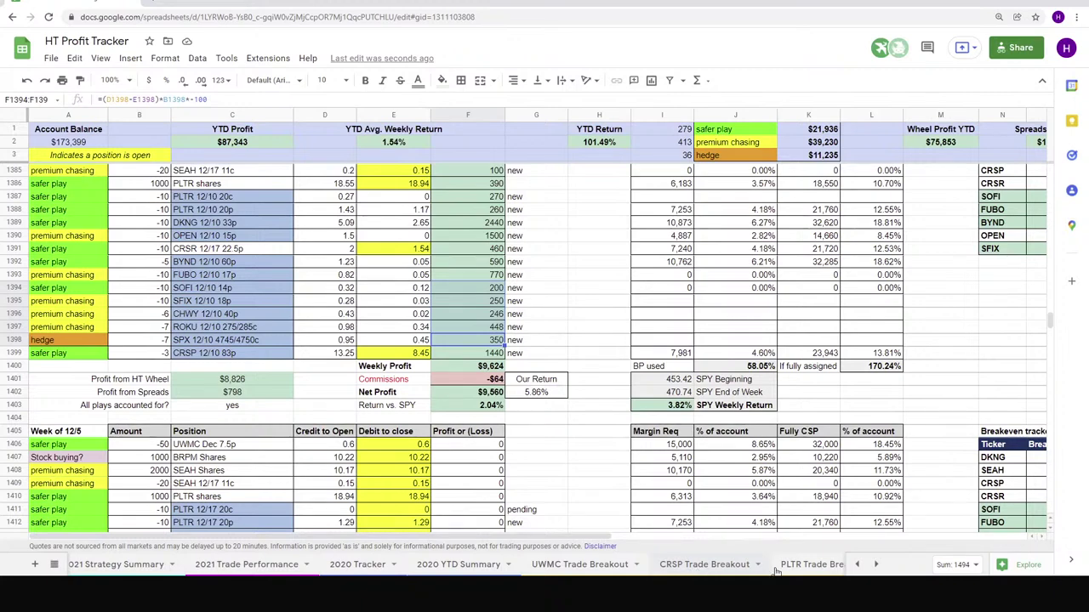
click(875, 564)
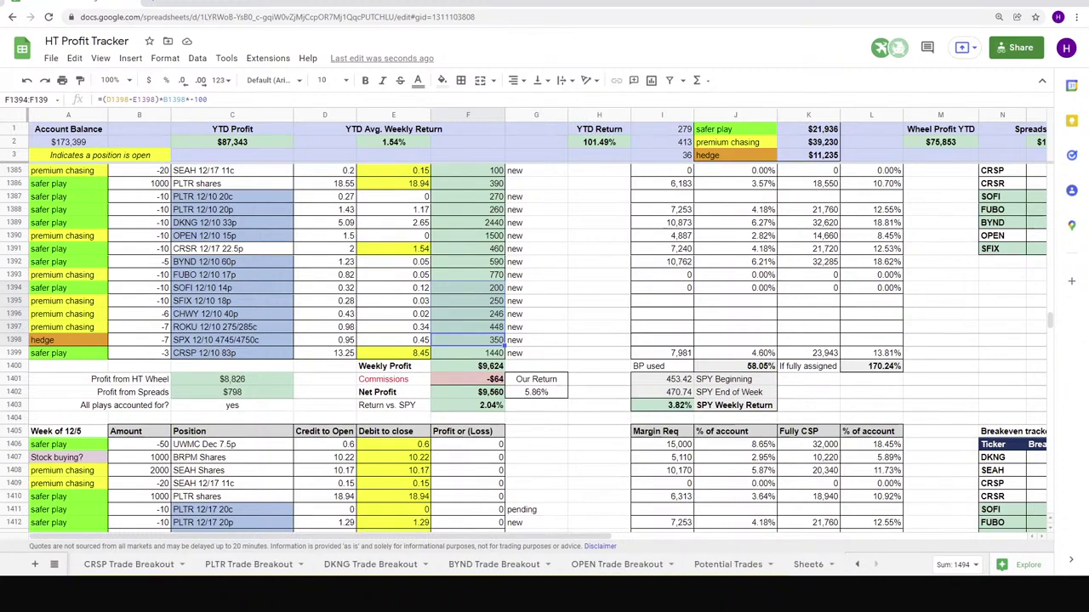
click(366, 565)
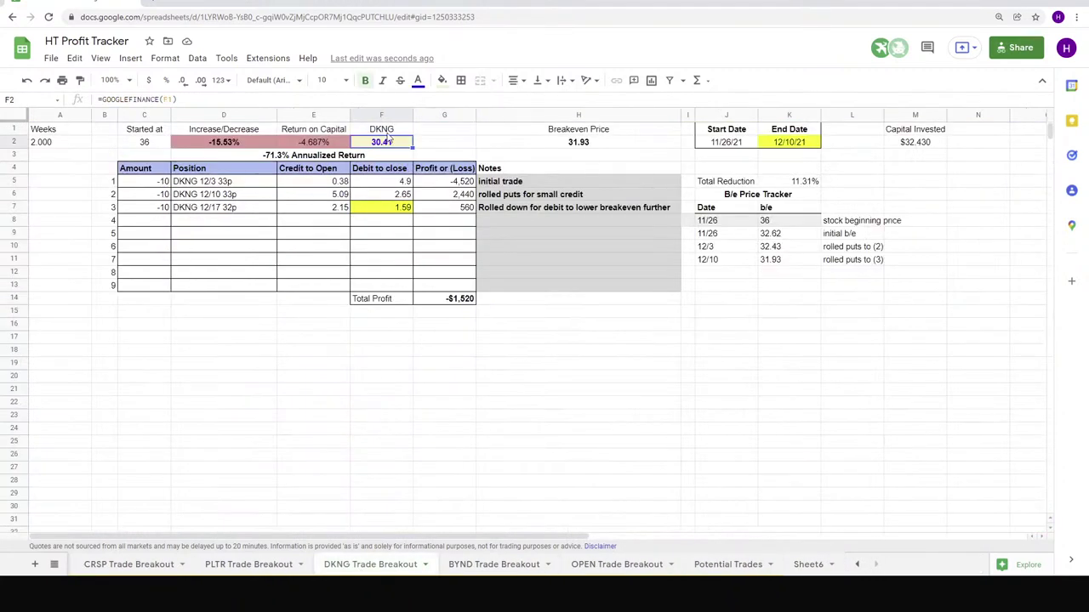
text(32)
key(Return)
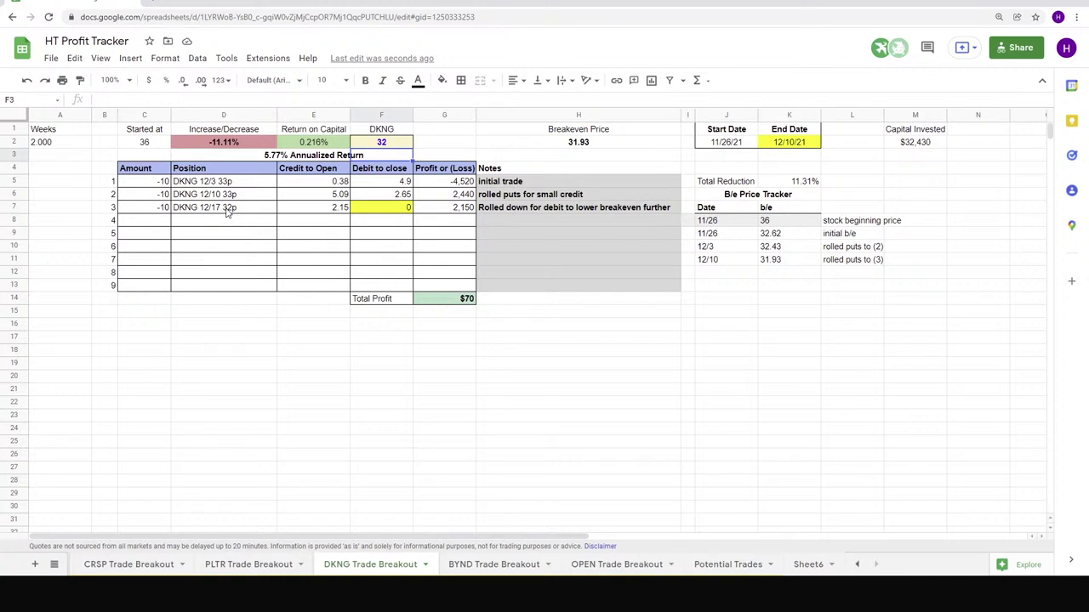
key(ctrl+z)
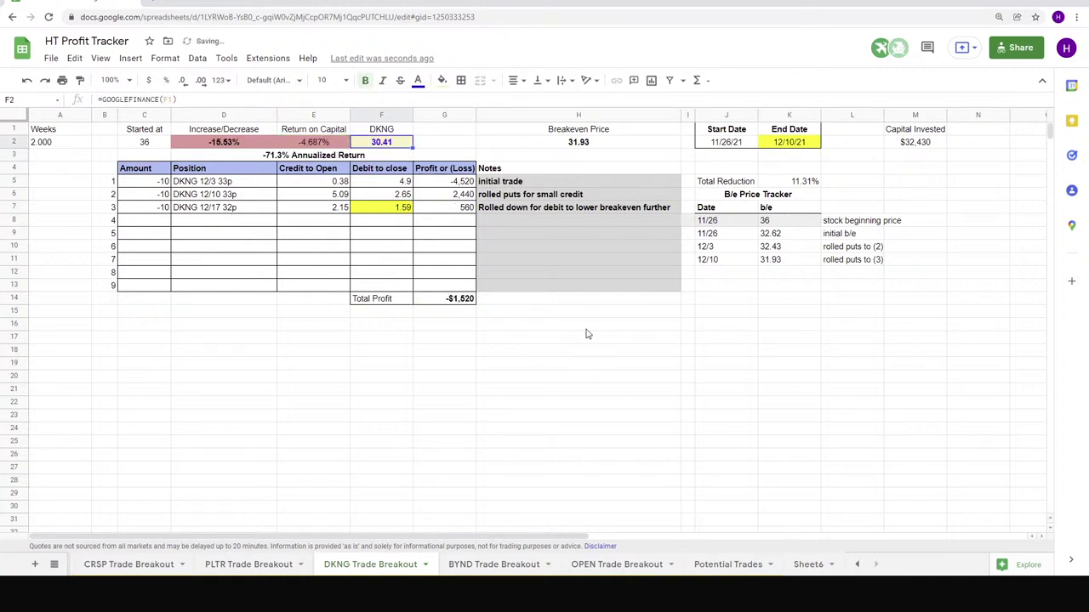
- Check the 12/3 and 12/10 breakeven entries for the rolled DKNG puts, and return to the 2021 Weekly Tracker sheet
click(783, 252)
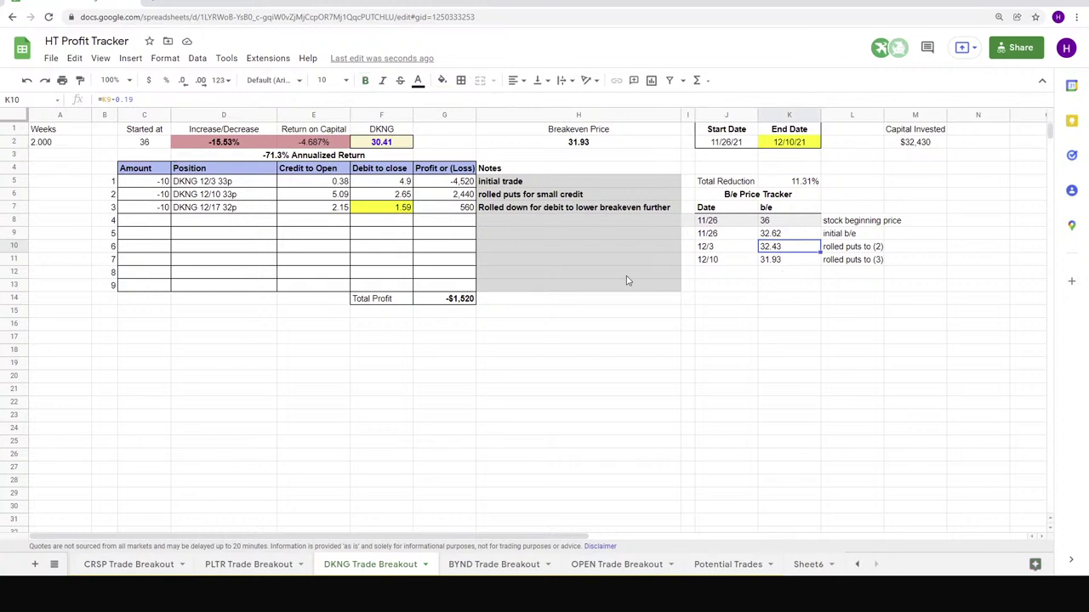
click(784, 264)
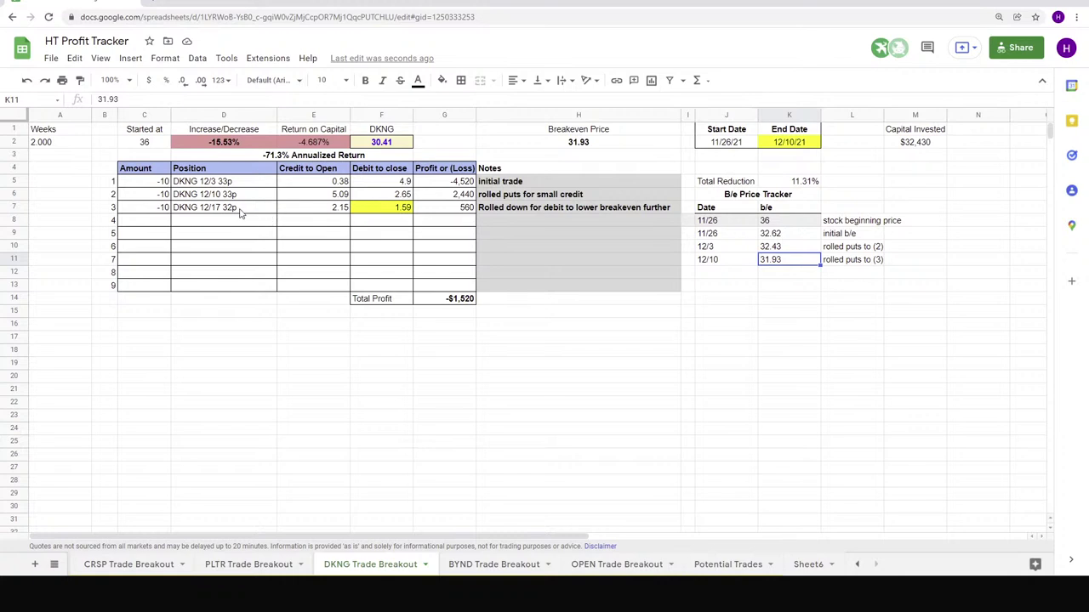
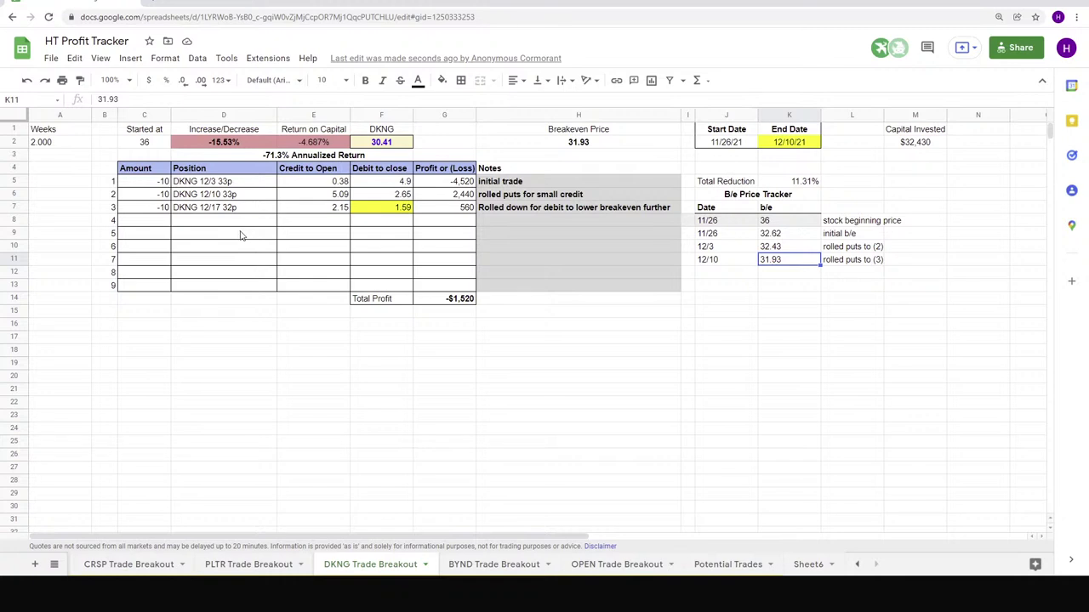
scroll(196, 568, up, 5)
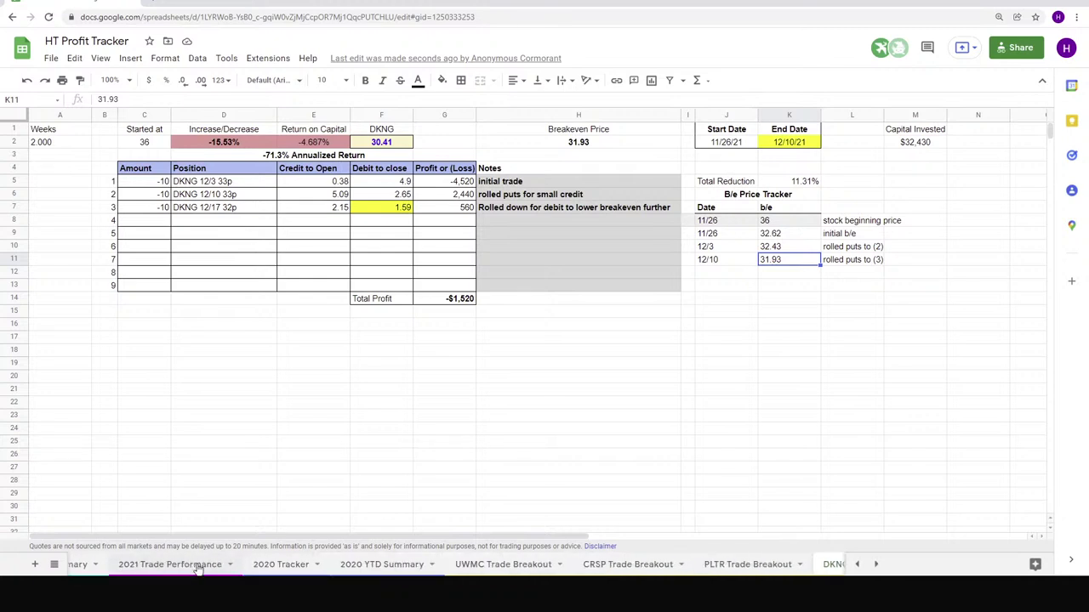
scroll(195, 568, up, 2)
click(145, 566)
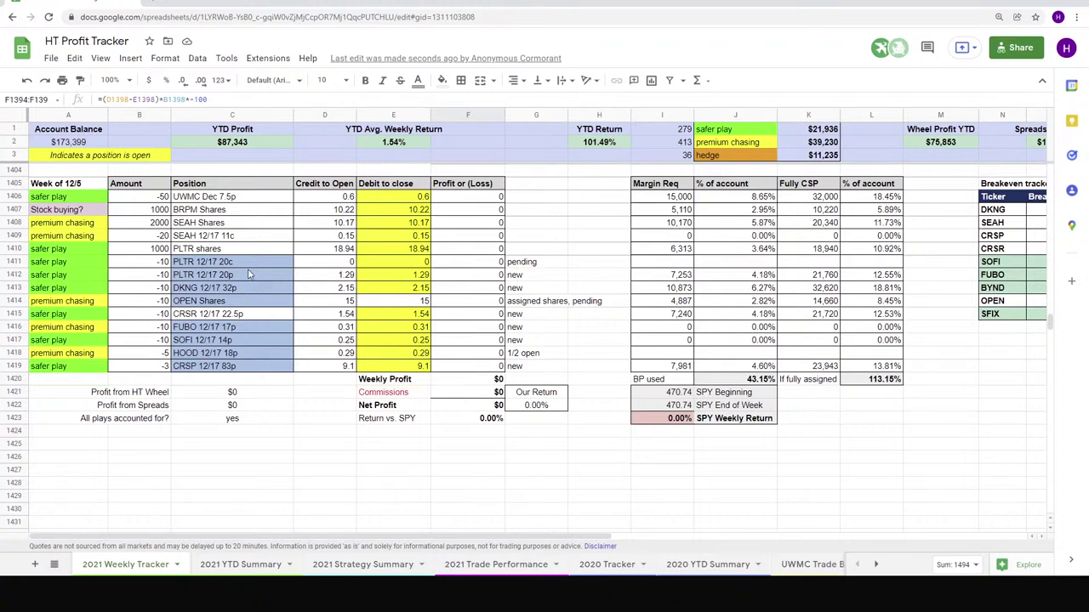
- Review the breakeven price history on the PLTR Trade Breakout sheet from 11/9 through 12/7
scroll(774, 561, down, 3)
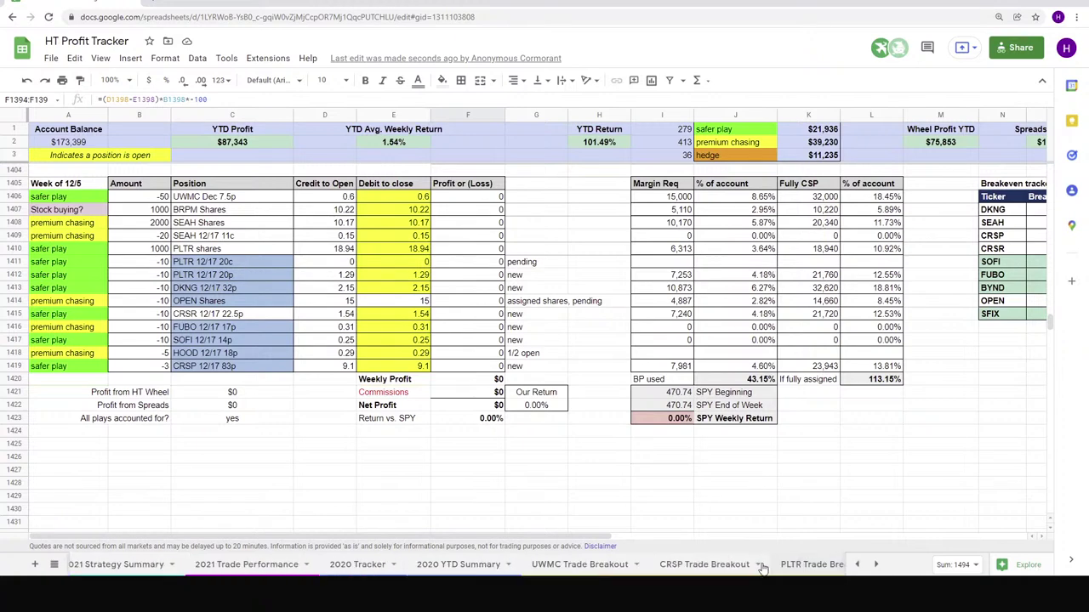
click(812, 564)
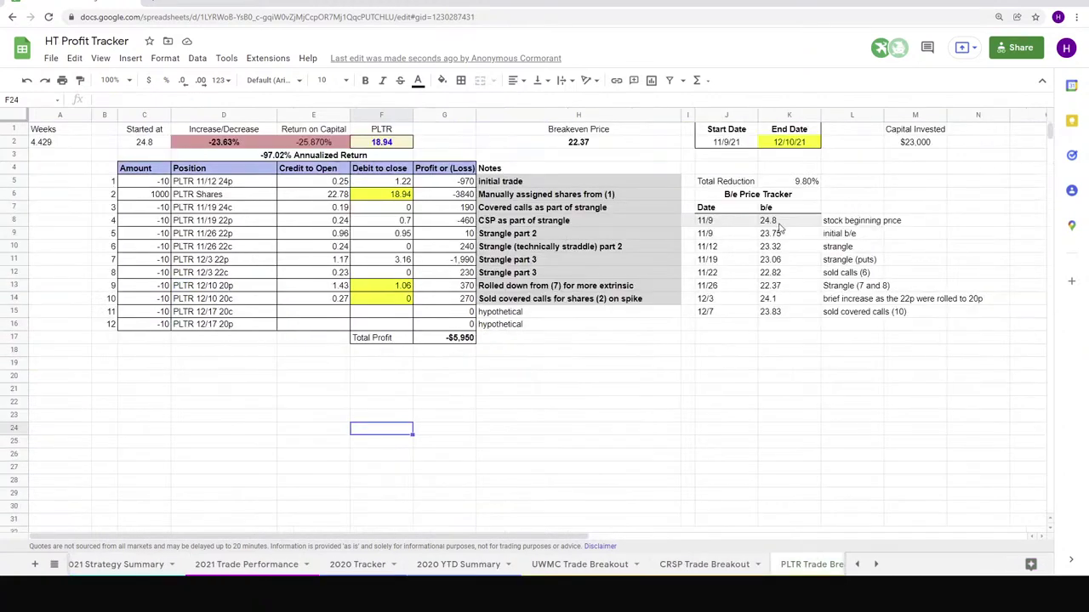
drag(779, 223, 782, 313)
click(782, 313)
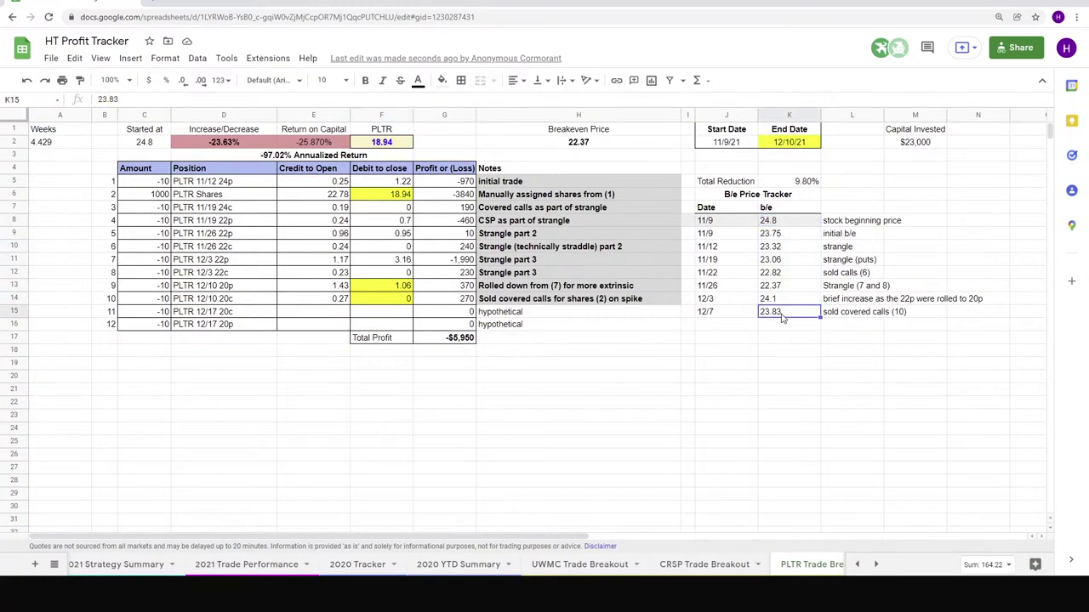
- Go back to the 2021 Weekly Tracker sheet and compare the weeks of 11/28 and 12/5 with the 12/17 positions
scroll(140, 566, up, 3)
click(135, 565)
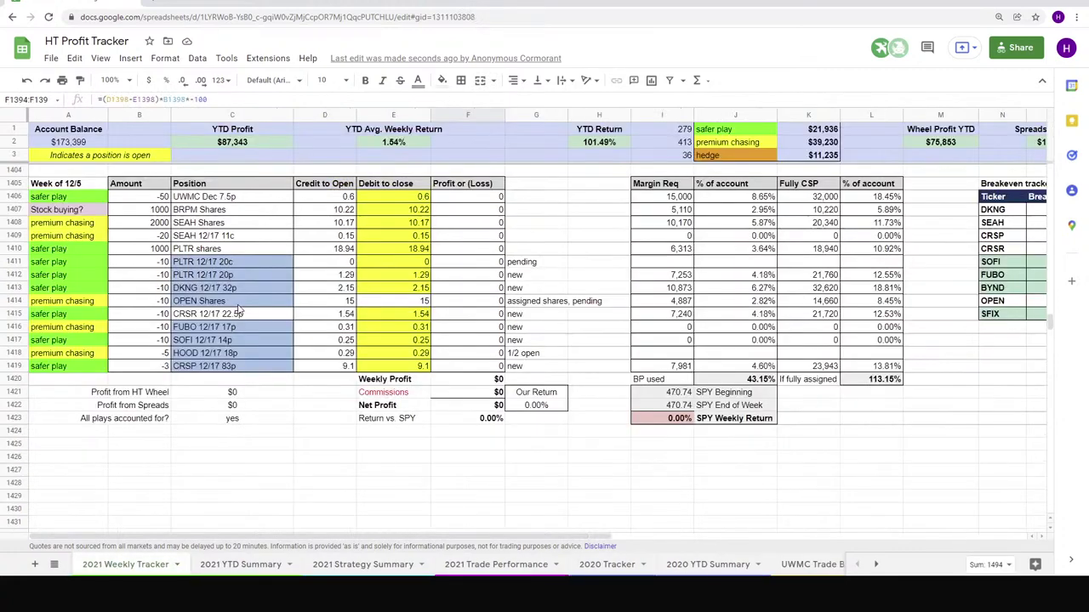
click(585, 327)
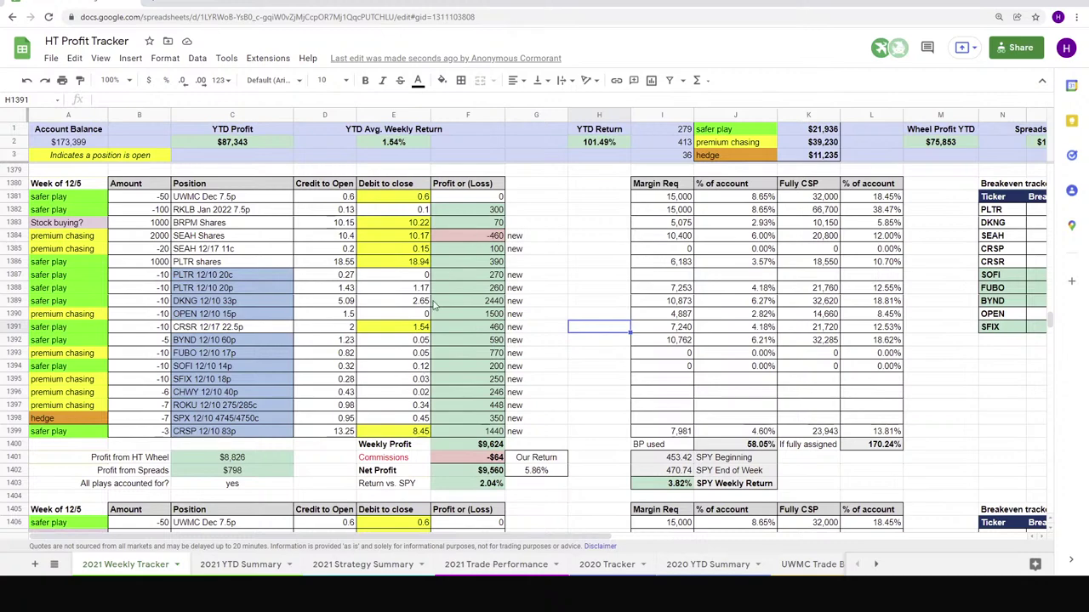
scroll(489, 483, up, 5)
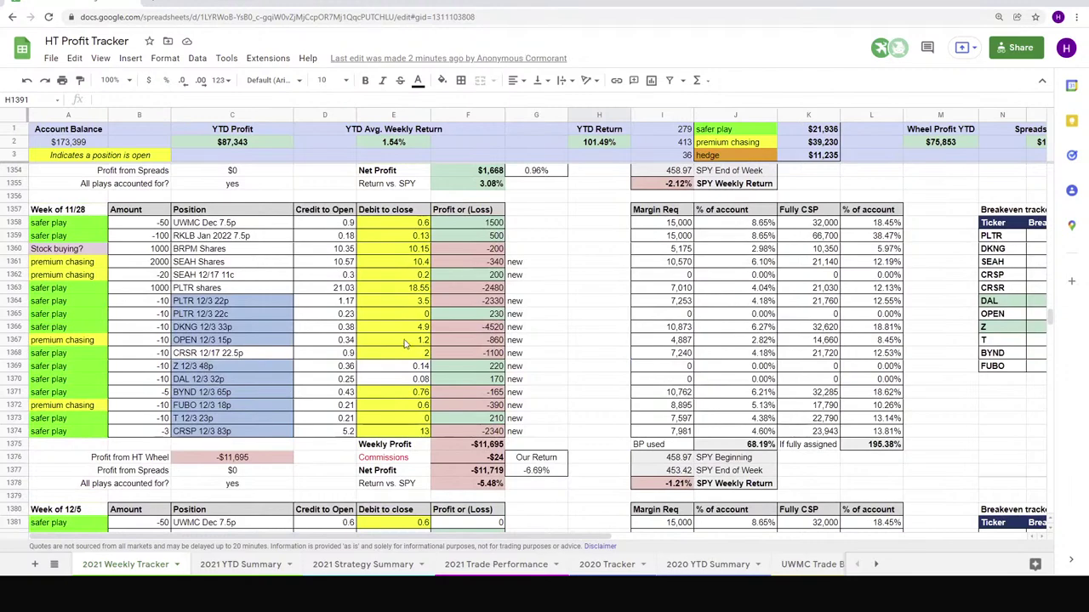
scroll(359, 309, down, 5)
scroll(307, 302, down, 5)
scroll(250, 261, down, 2)
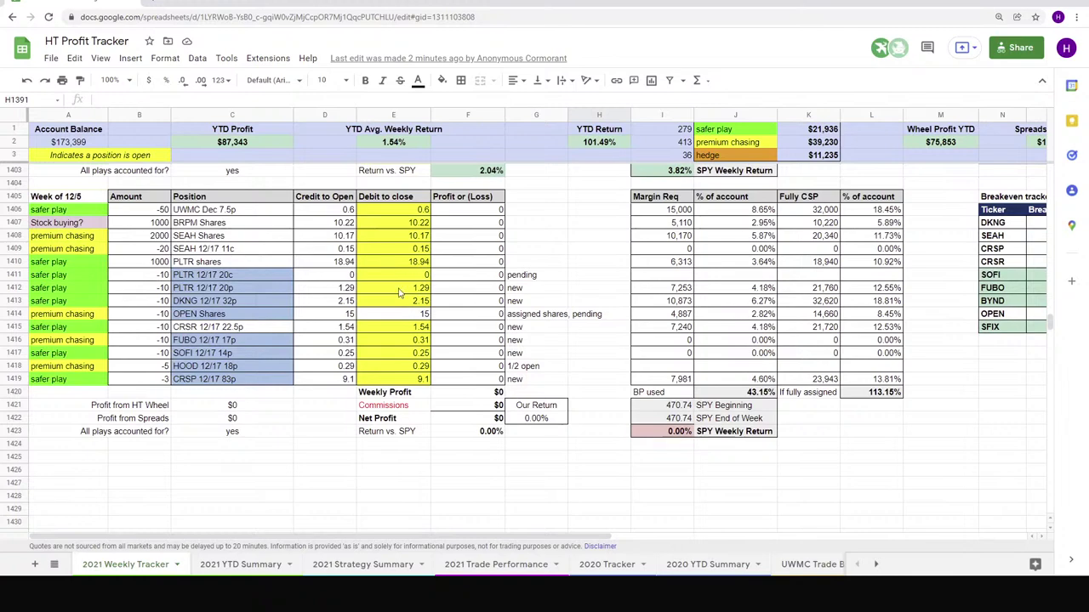
- Compare the fully assigned percentages of both weekly blocks, the RKLB collateral, and the buying power used for the 12/17 positions
click(867, 396)
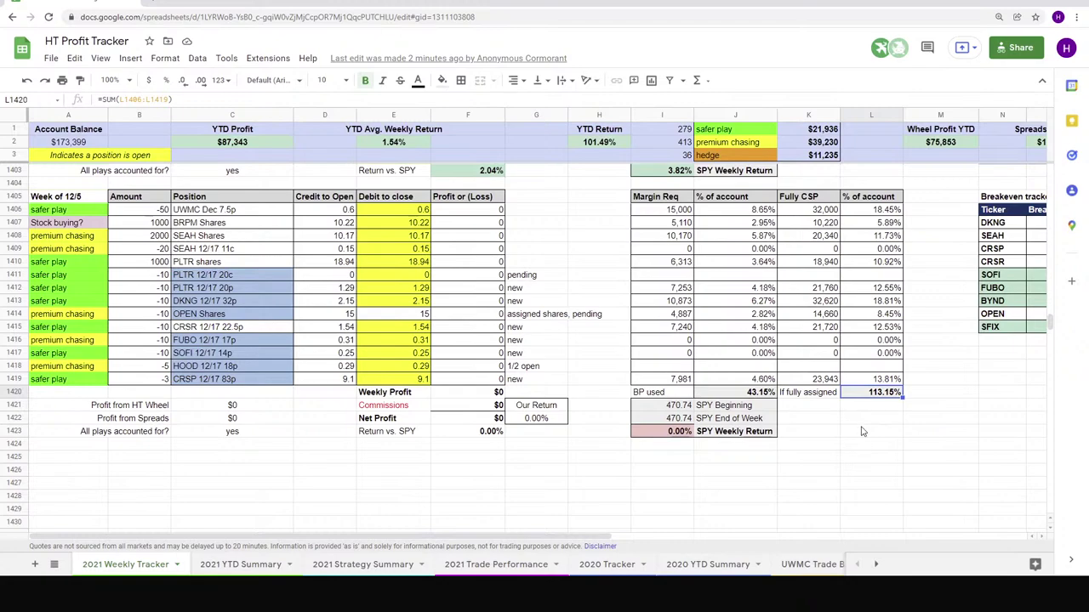
scroll(847, 380, up, 5)
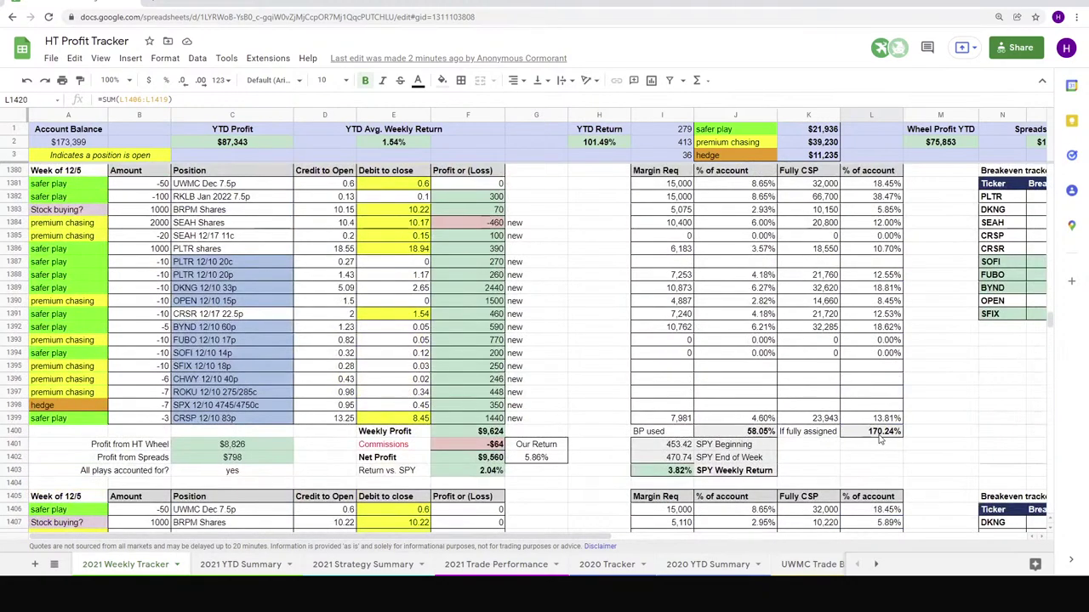
click(820, 199)
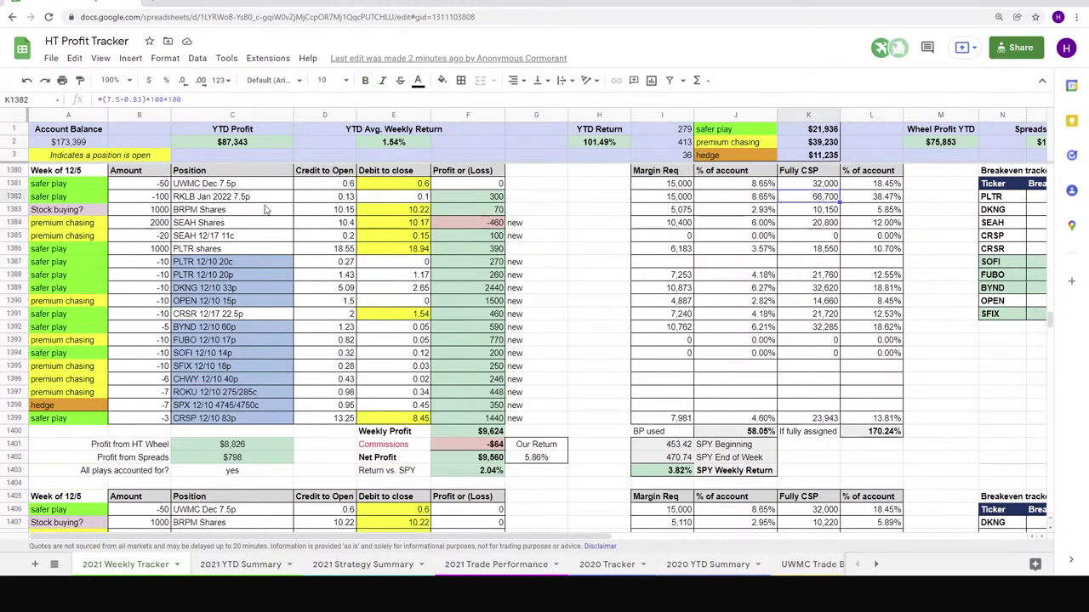
scroll(803, 375, down, 5)
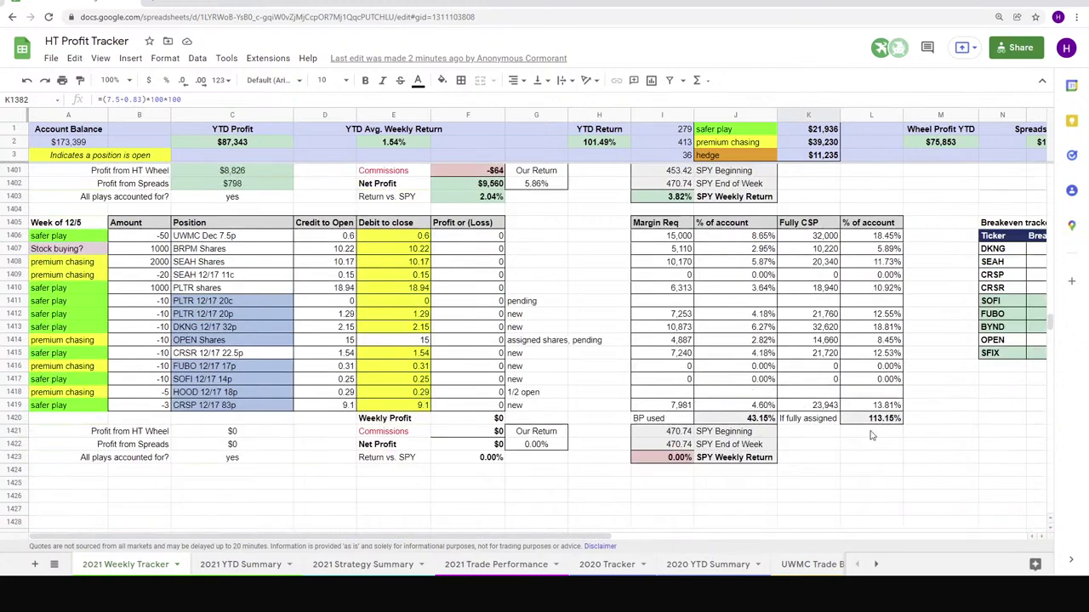
click(748, 419)
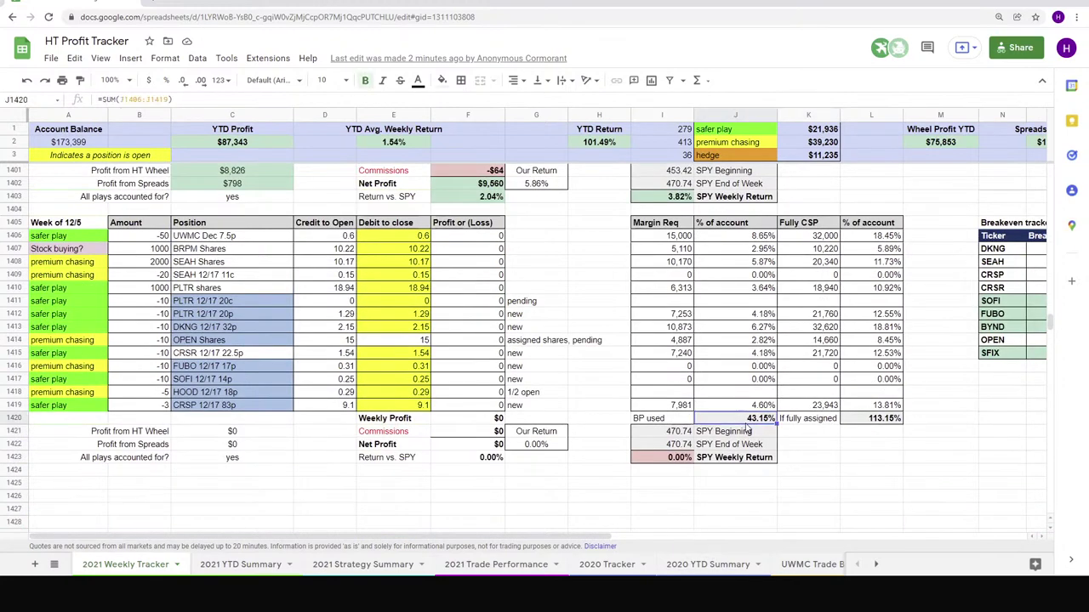
- Review the FUBO, SOFI and HOOD 12/17 puts against the previous week's closed positions
click(193, 369)
click(192, 381)
click(195, 394)
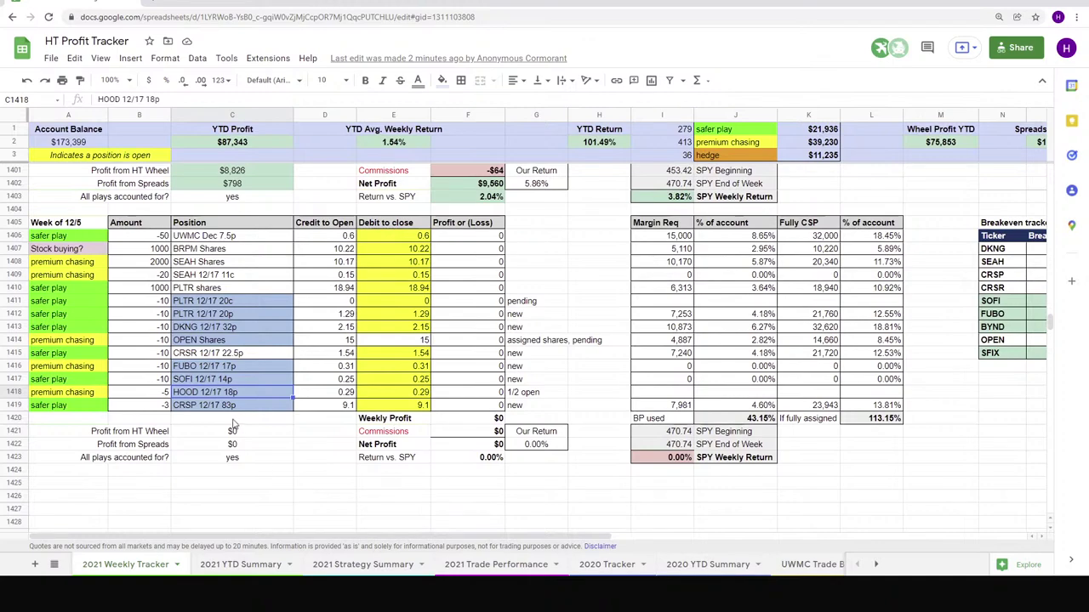
scroll(233, 422, up, 6)
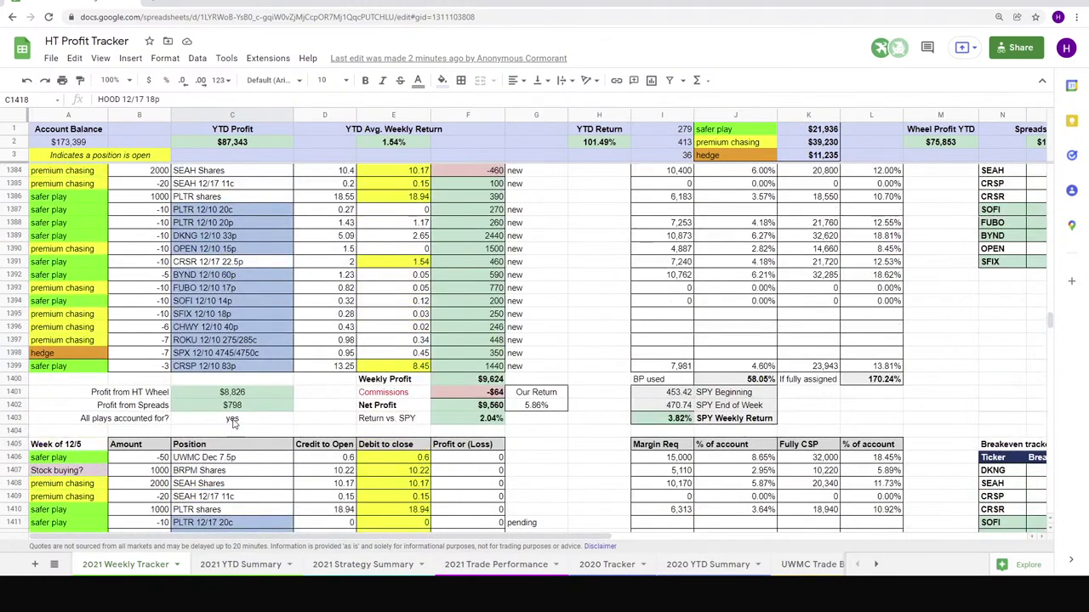
scroll(385, 332, down, 7)
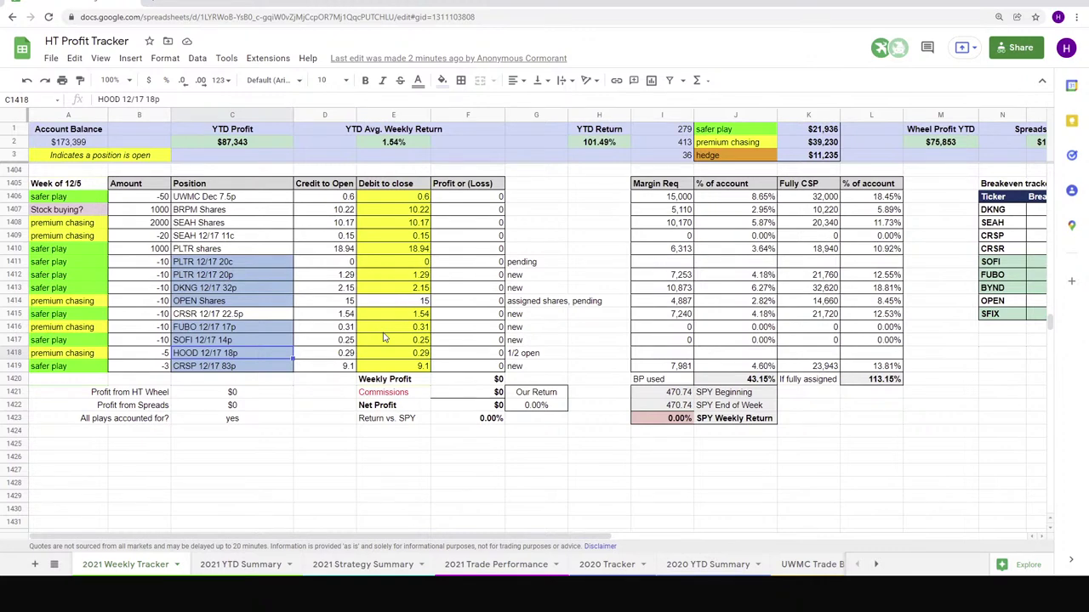
- Load hourglass-trader.com in a new browser tab and return to the HT Profit Tracker spreadsheet
click(157, 2)
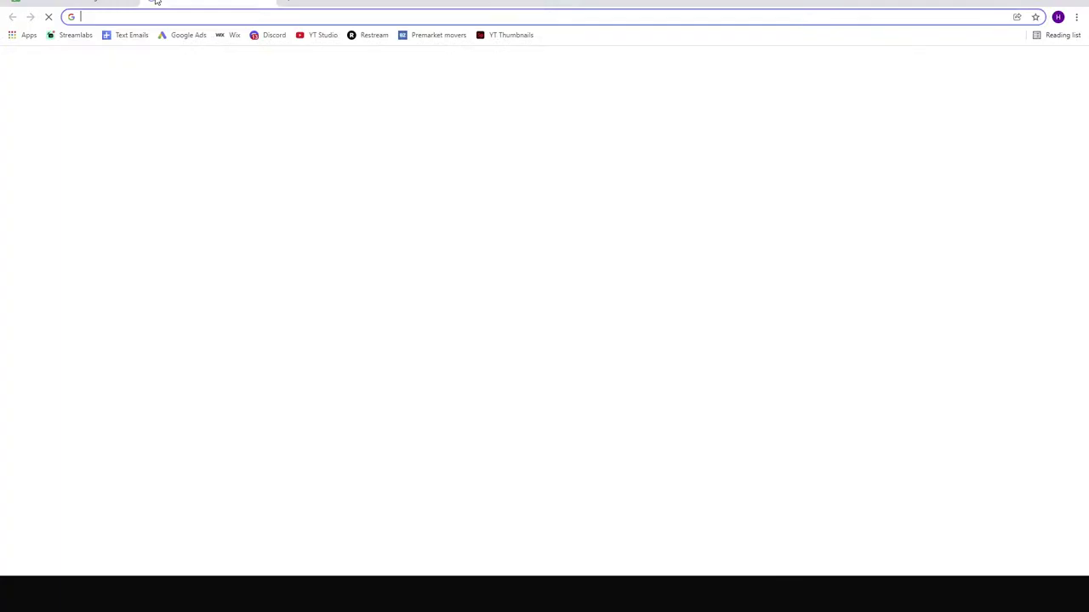
text(hou)
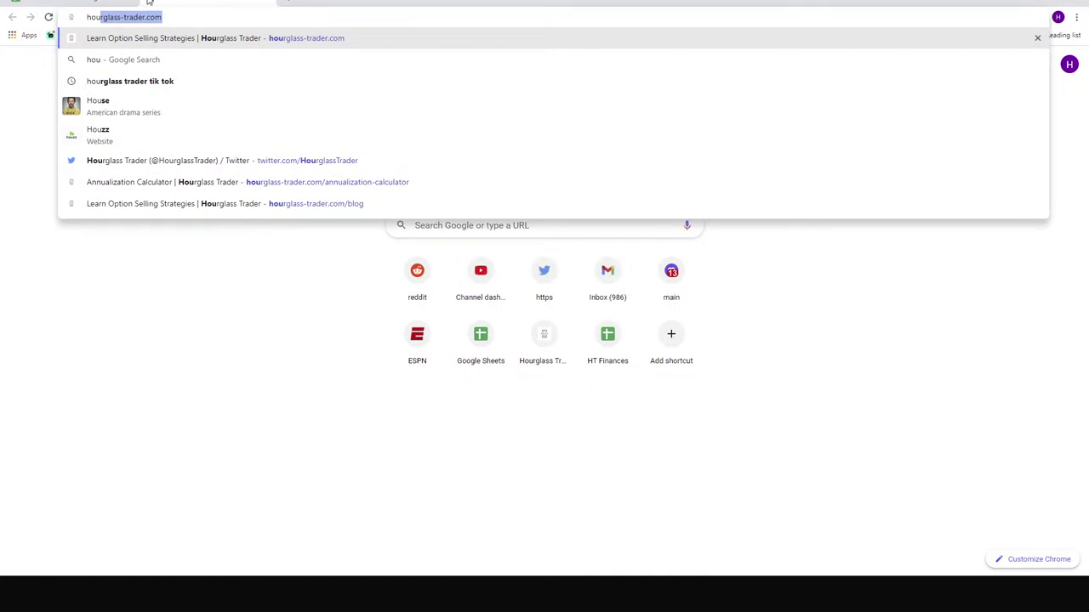
click(149, 2)
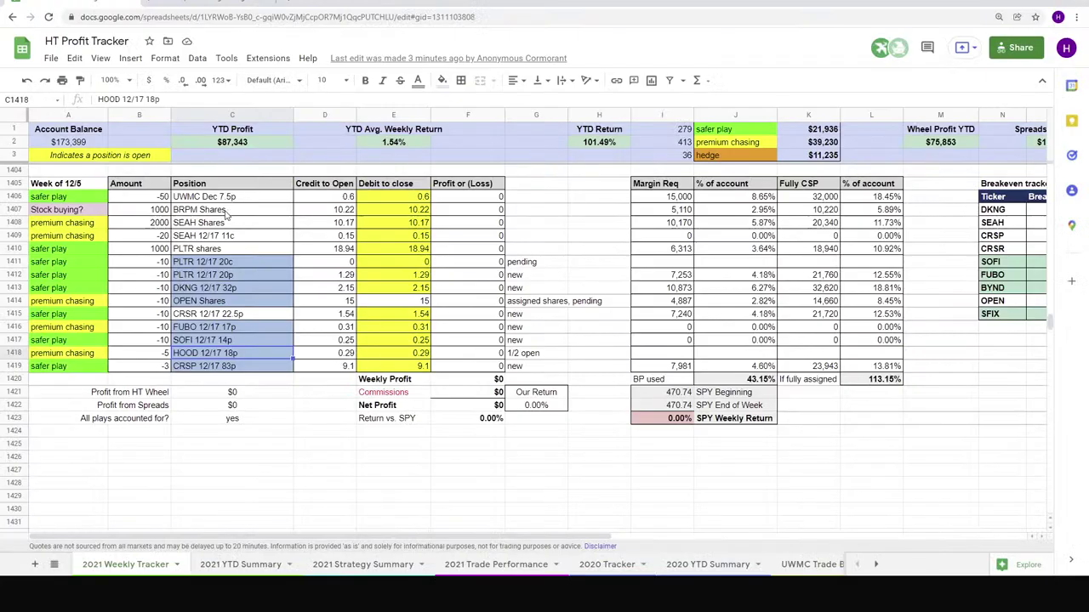
- Compare the closed week's trades with the 12/17 positions, and open the 2021 YTD Summary sheet
scroll(332, 338, up, 5)
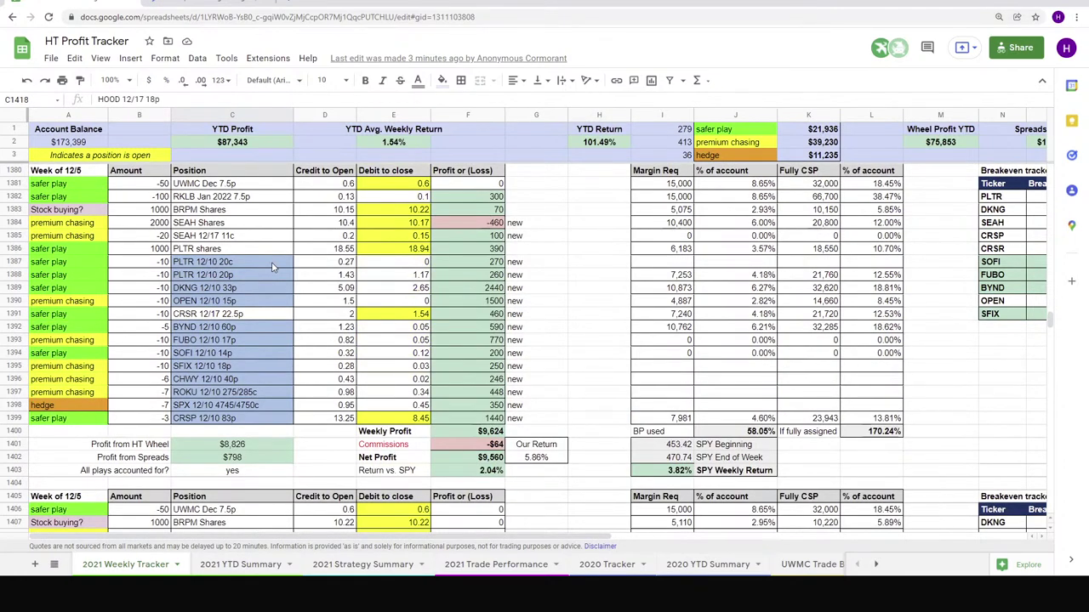
scroll(272, 266, down, 3)
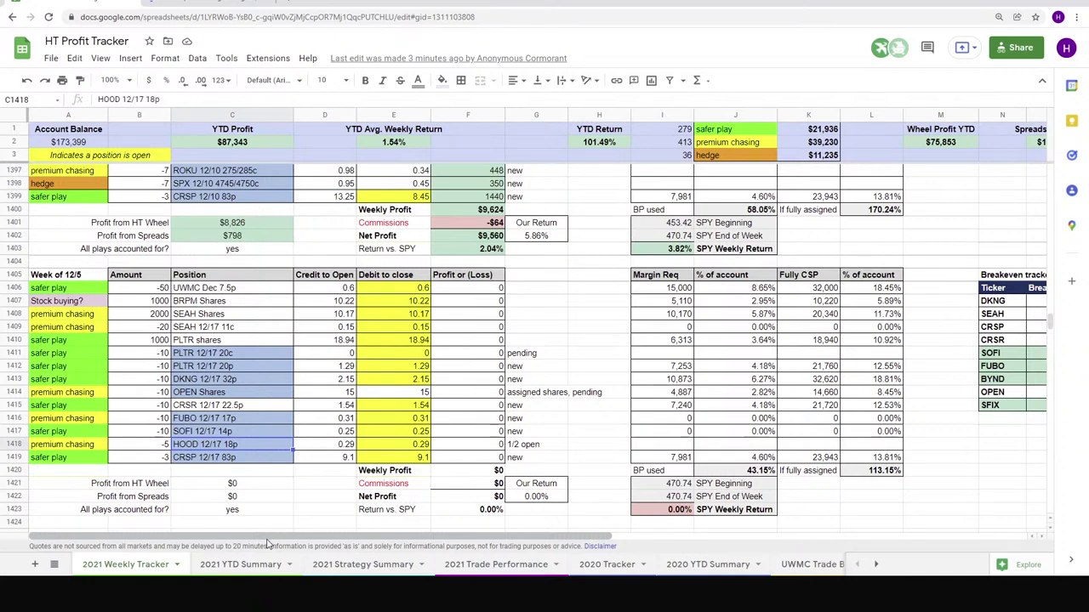
click(247, 564)
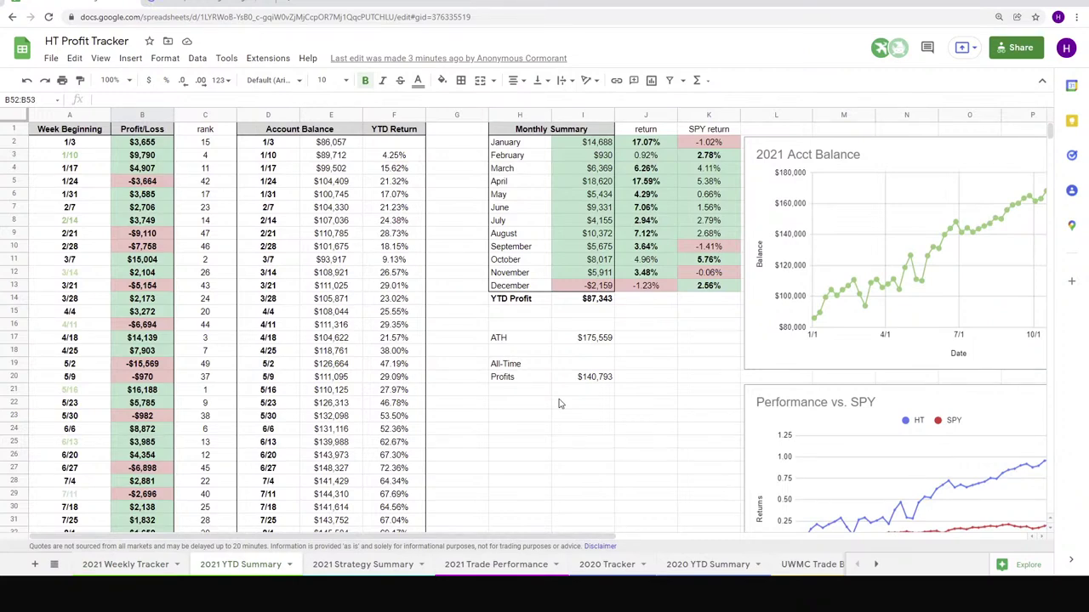
- Go to the Hourglass Trader website and bring up its HT Premium pricing plans
click(288, 2)
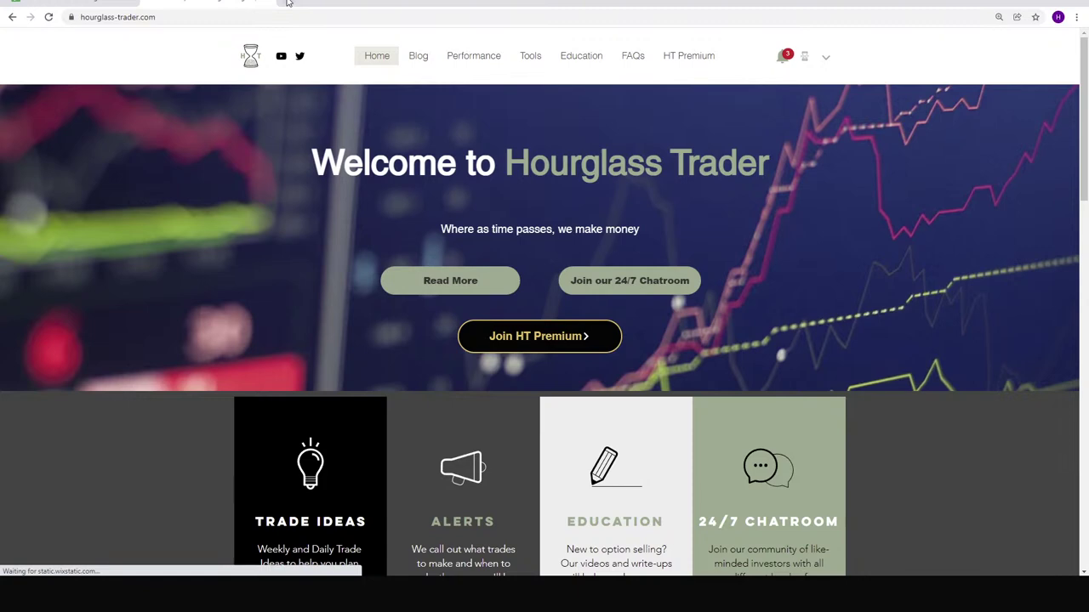
mouse_move(689, 56)
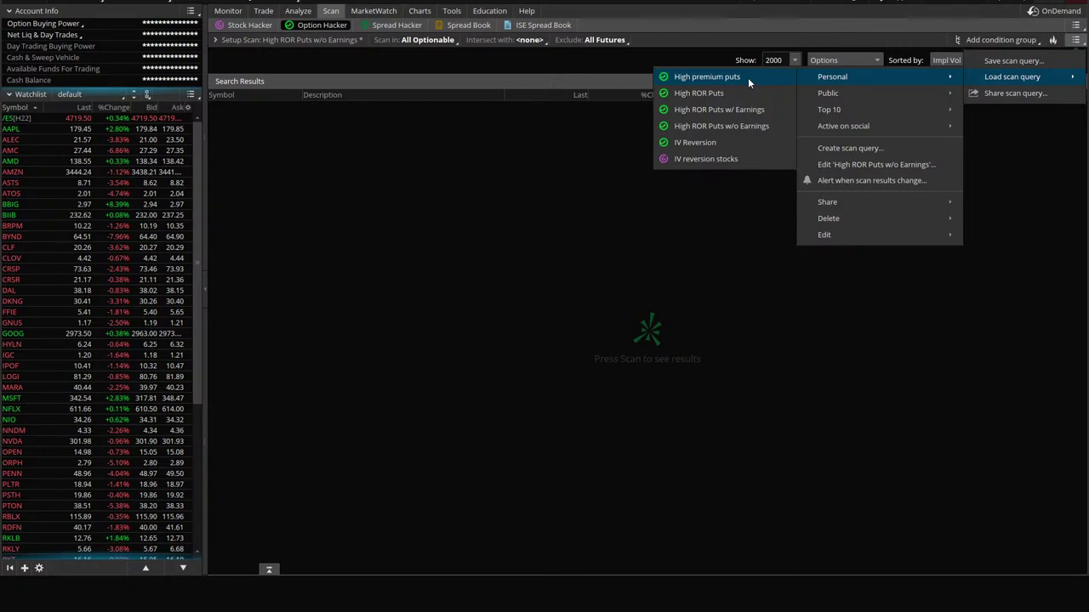
- Switch to the Discord chatroom and review the December 10 alerts in ht-trades, highlighting the overnight CHWY profit
click(290, 595)
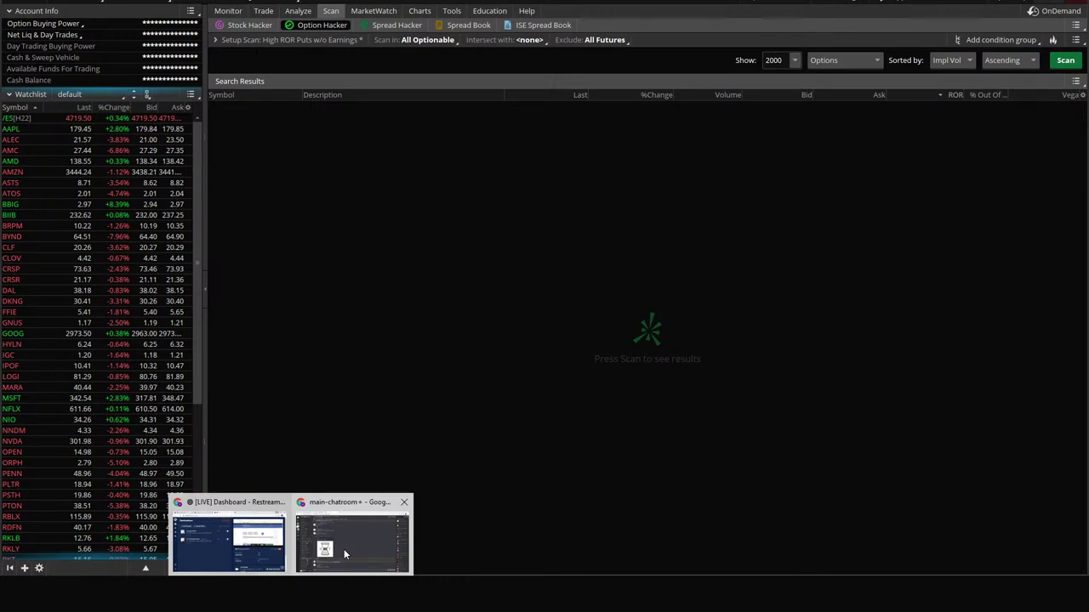
click(344, 548)
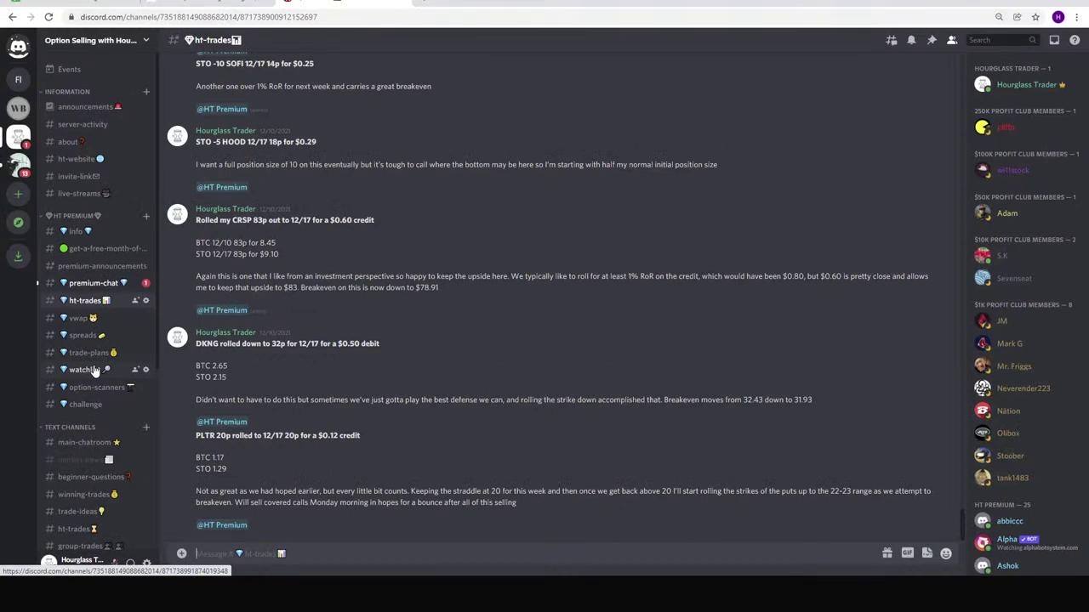
scroll(331, 399, up, 5)
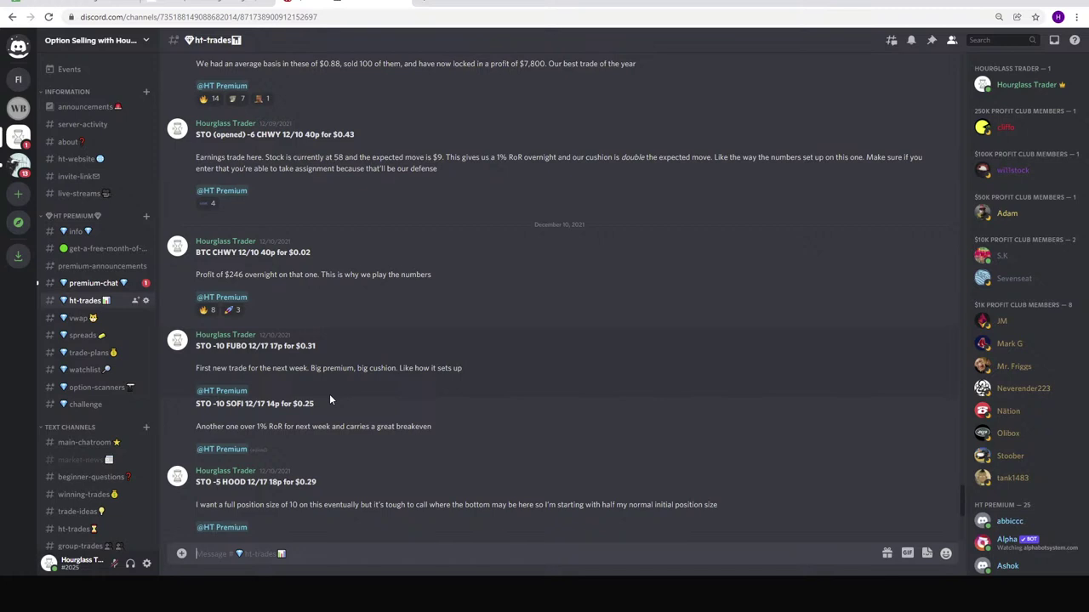
scroll(330, 400, up, 2)
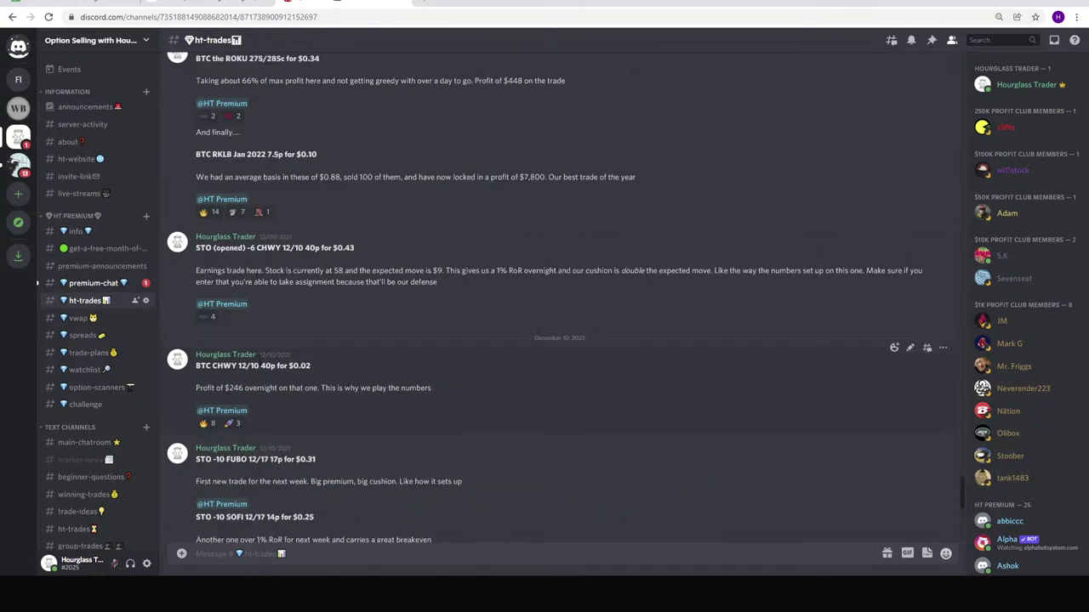
drag(223, 387, 263, 388)
scroll(313, 339, down, 2)
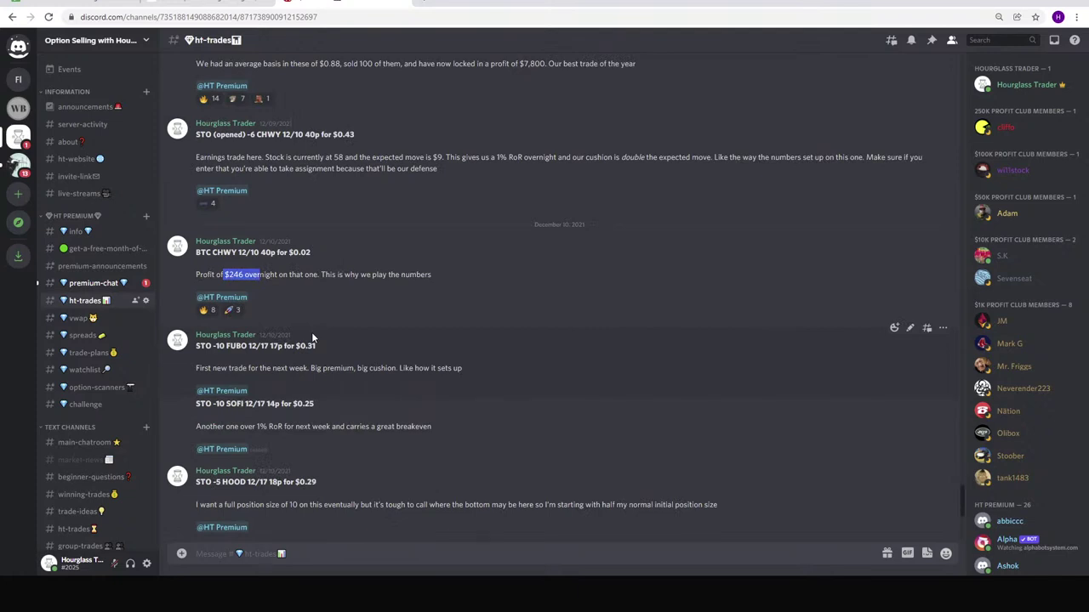
- Show the HT Premium Monthly free trial offer on the pricing page and return to the Discord ht-trades channel
key(ctrl+shift+Tab)
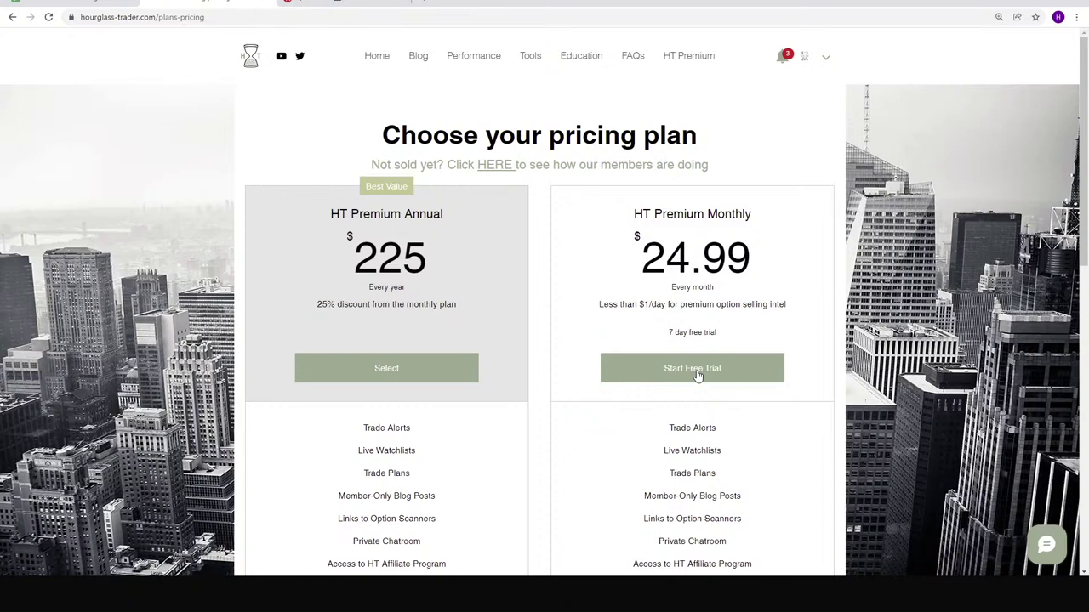
click(691, 378)
click(345, 3)
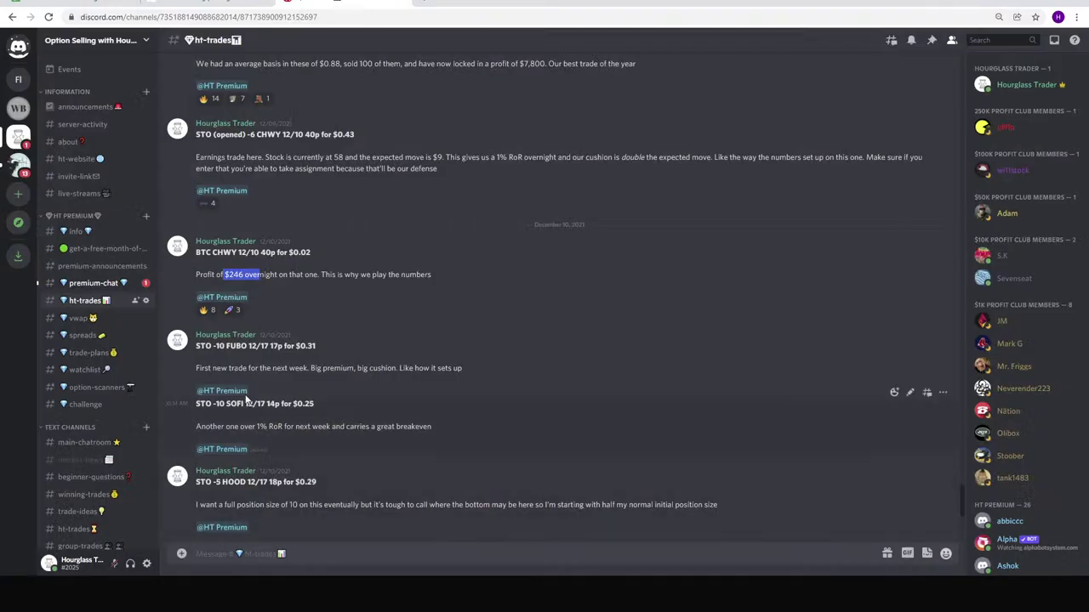
- Review the closed CHWY, RKLB, ROKU and SFIX trade alerts, highlighting their profit figures, and return to the latest alerts
drag(196, 253, 311, 254)
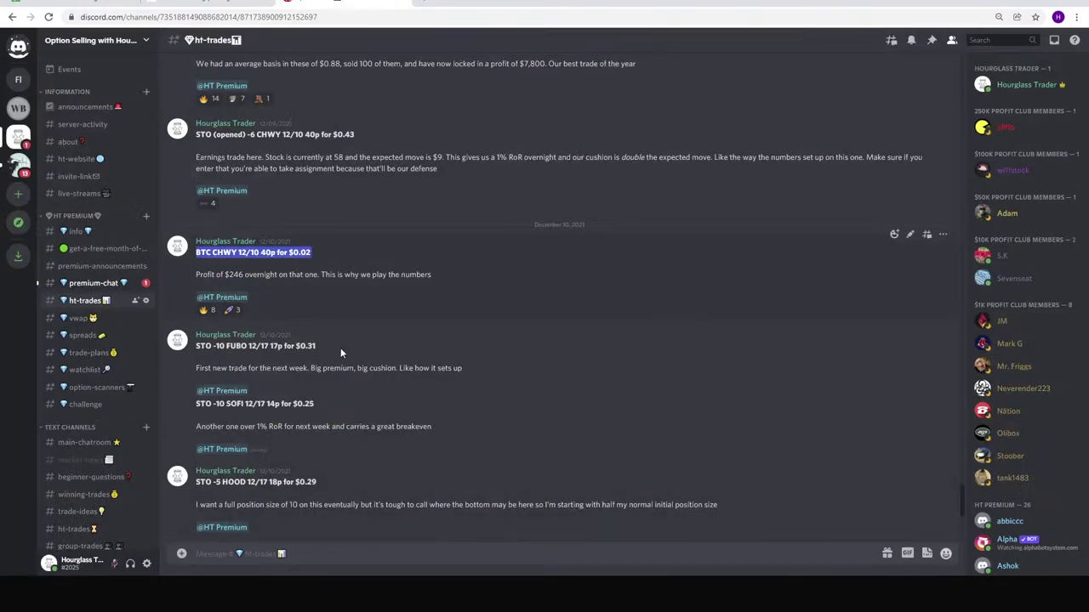
scroll(334, 307, up, 1)
scroll(333, 302, up, 2)
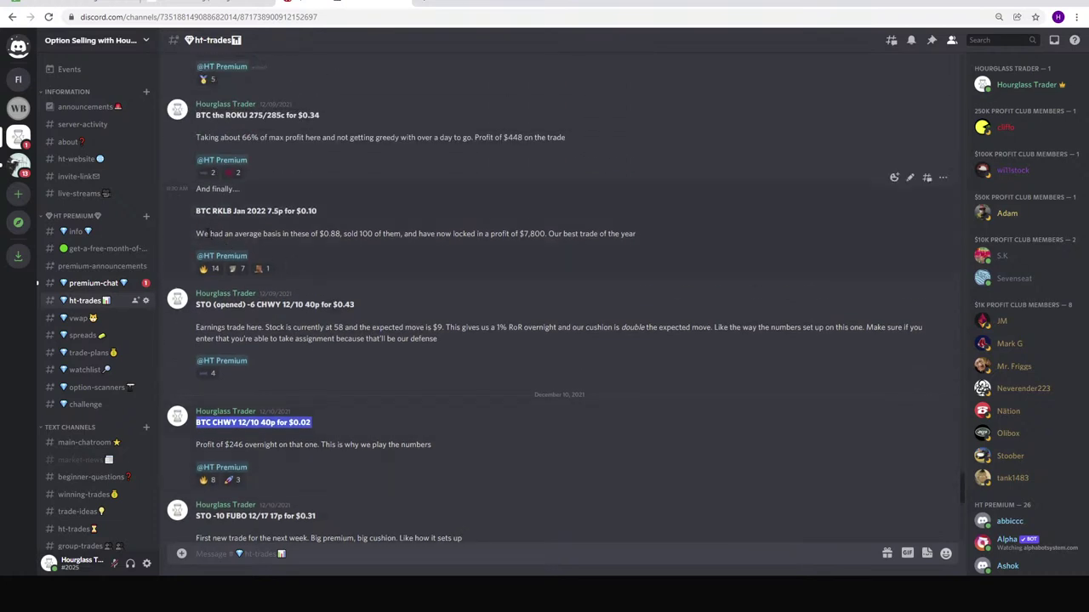
click(208, 235)
drag(209, 237, 552, 236)
click(414, 239)
scroll(414, 239, up, 3)
drag(505, 309, 525, 310)
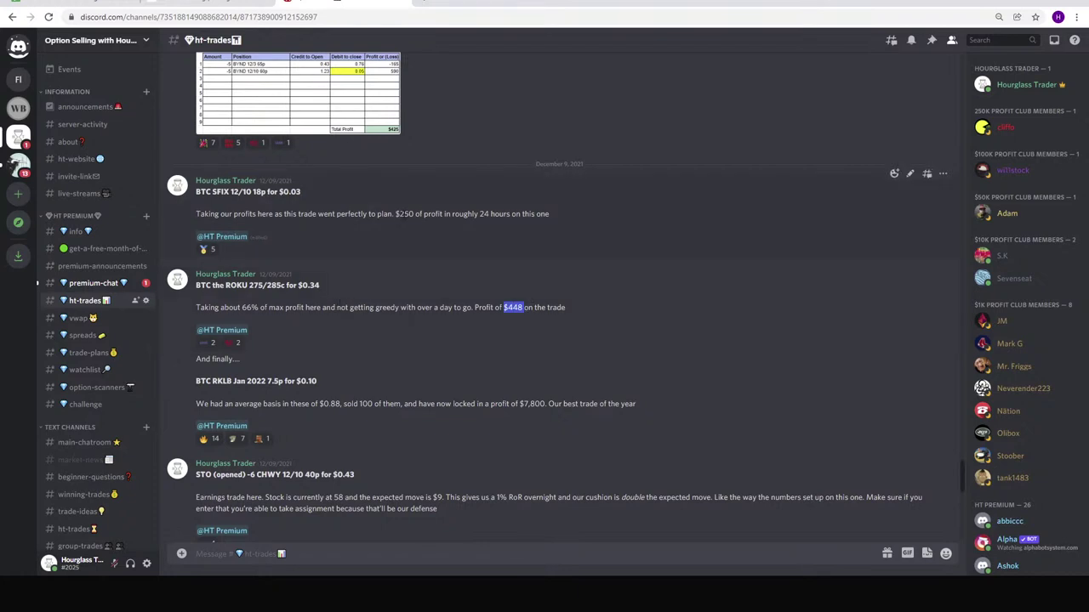
drag(396, 214, 423, 215)
click(424, 214)
scroll(328, 256, down, 15)
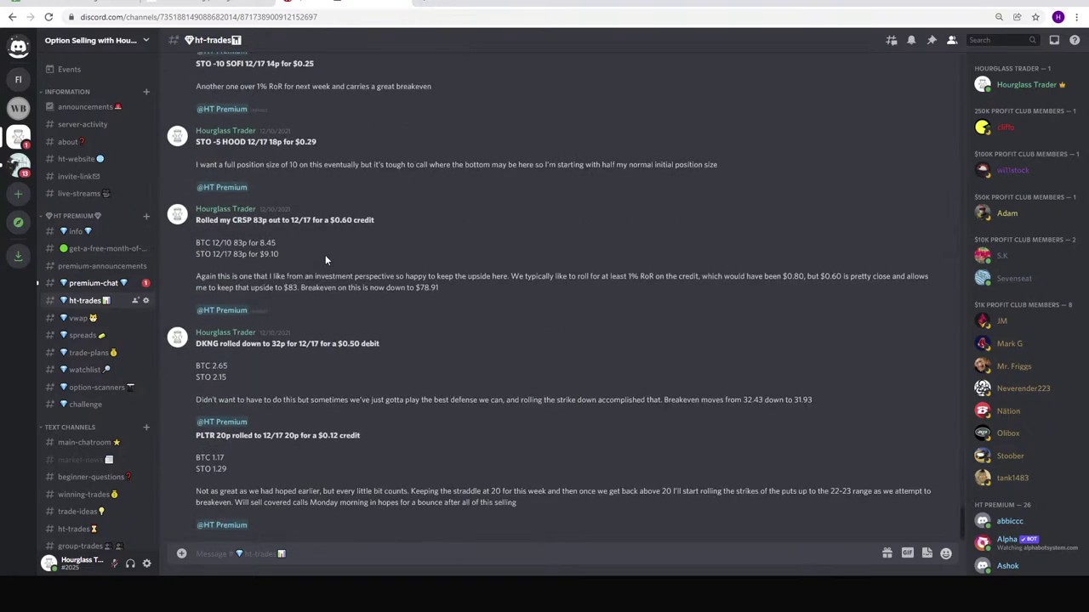
- Go back to the HT Profit Tracker and check the week of 11/28 on the 2021 Weekly Tracker sheet
click(93, 4)
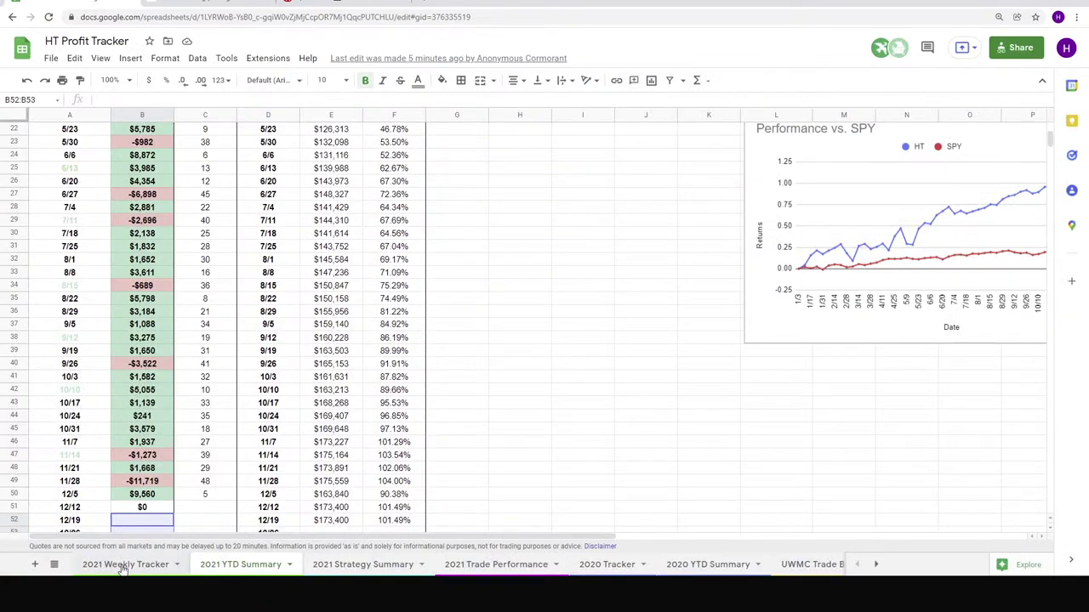
click(124, 565)
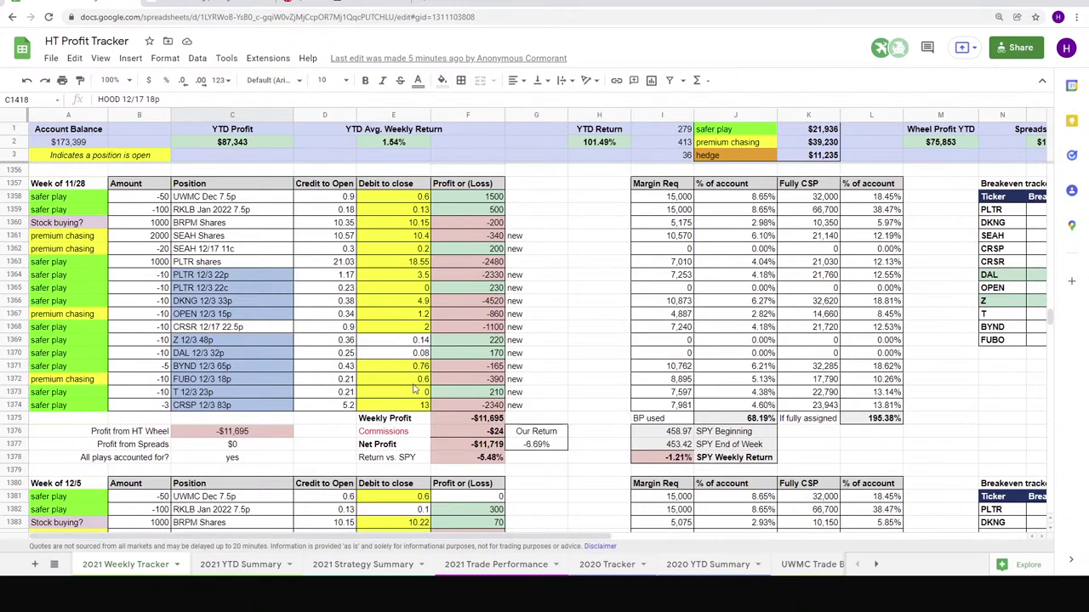
- Look through the ht-trades alerts in Discord again, from the CHWY trades to the CRSP, DKNG and PLTR rolls
key(ctrl+Tab)
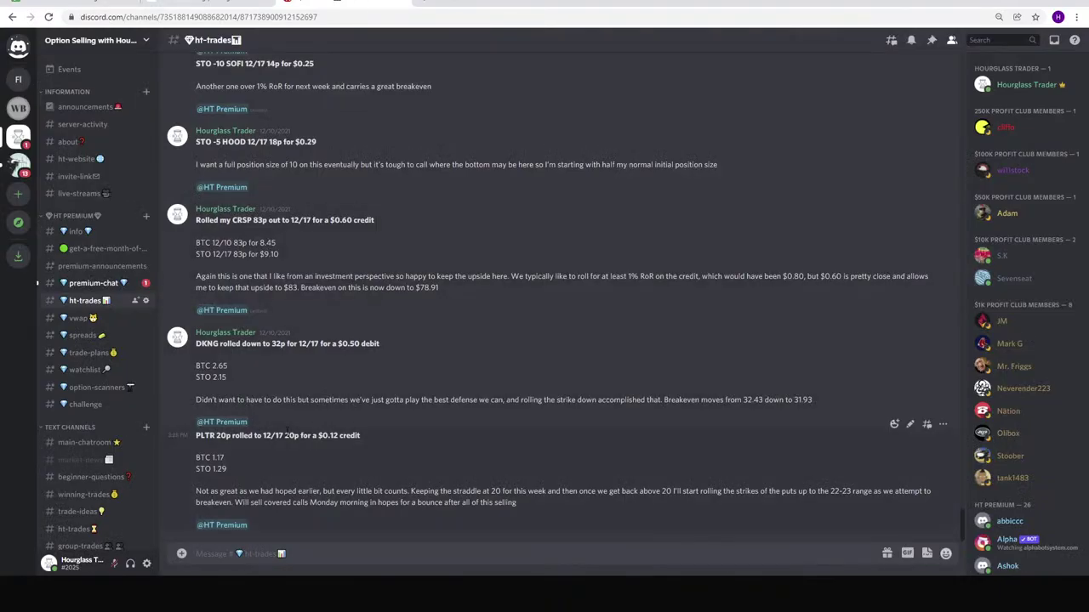
scroll(296, 279, up, 3)
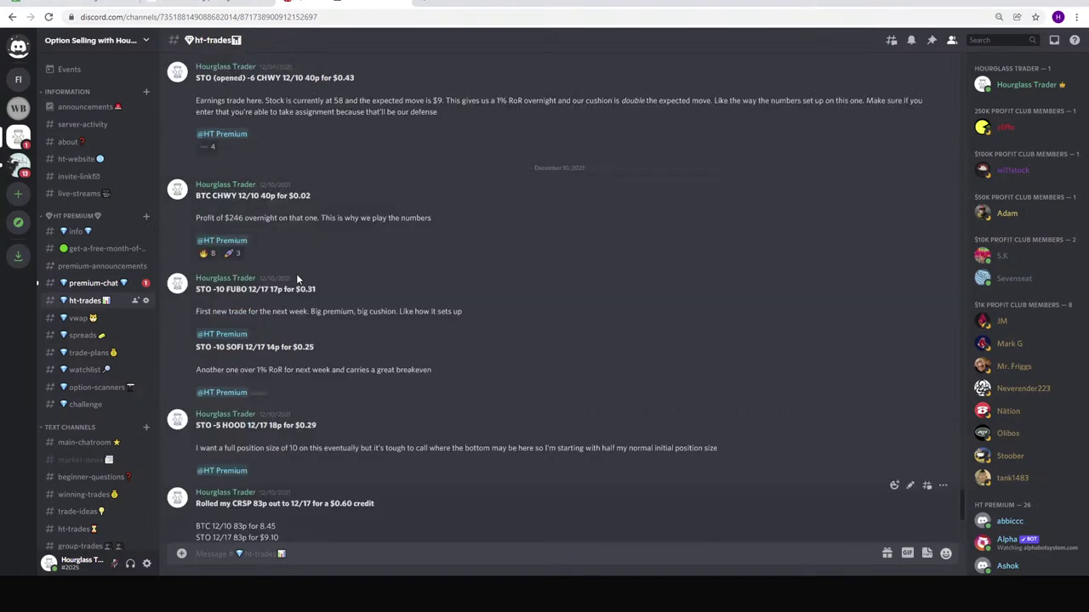
scroll(302, 280, up, 3)
scroll(306, 287, down, 6)
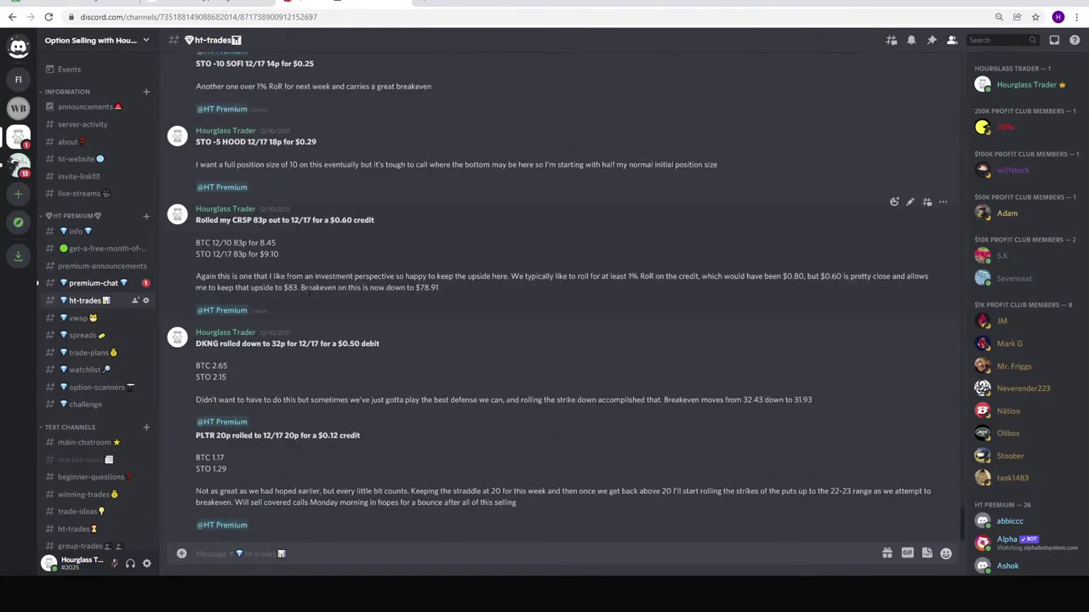
- Show the HT Premium pricing plans again and point out the free-month channel in Discord
click(114, 7)
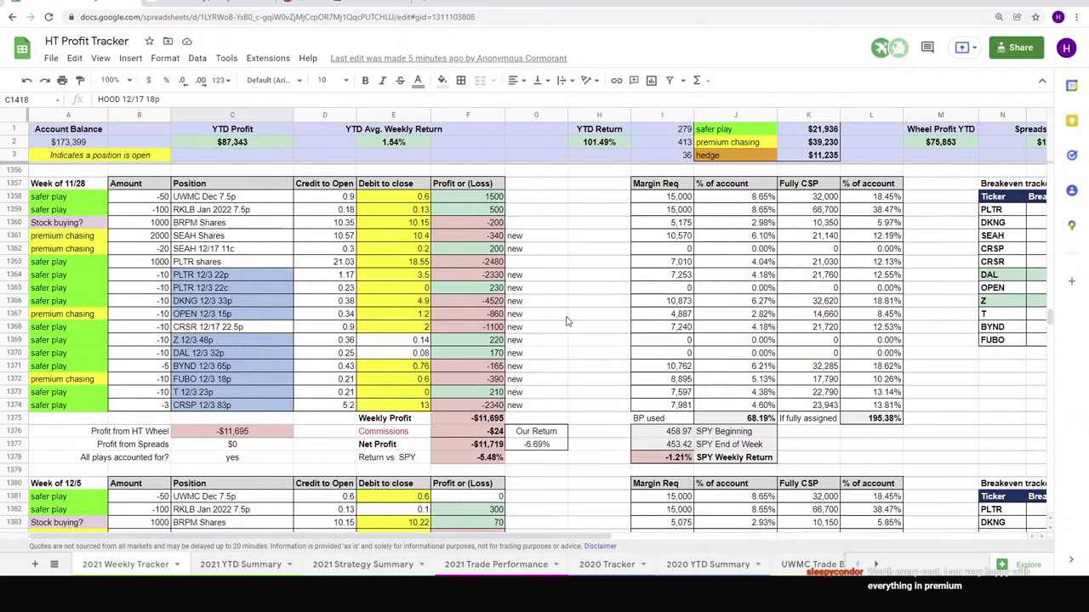
click(204, 5)
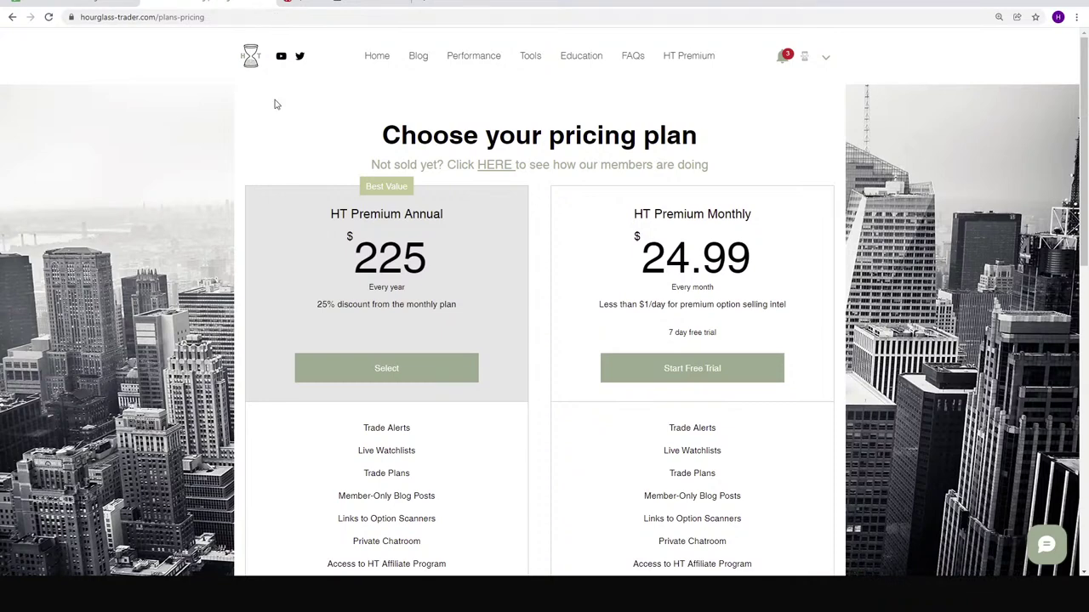
mouse_move(683, 59)
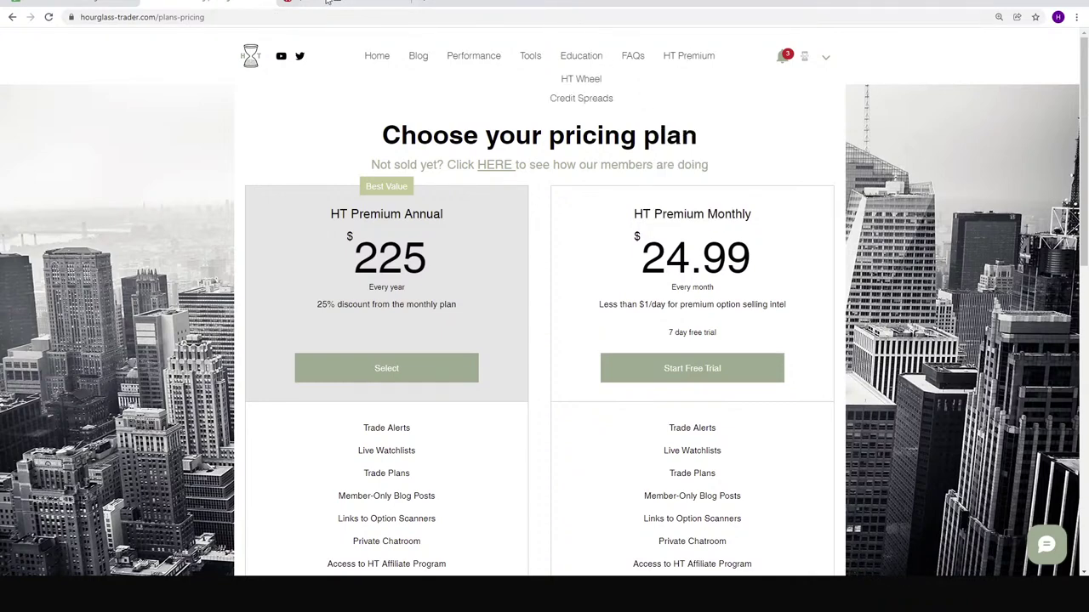
click(671, 369)
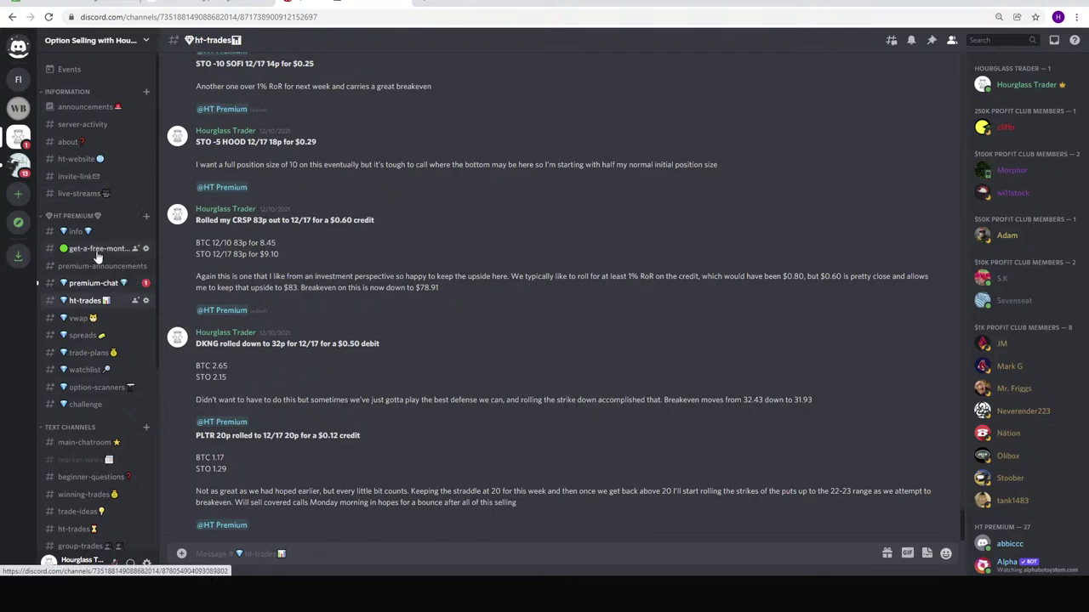
click(97, 253)
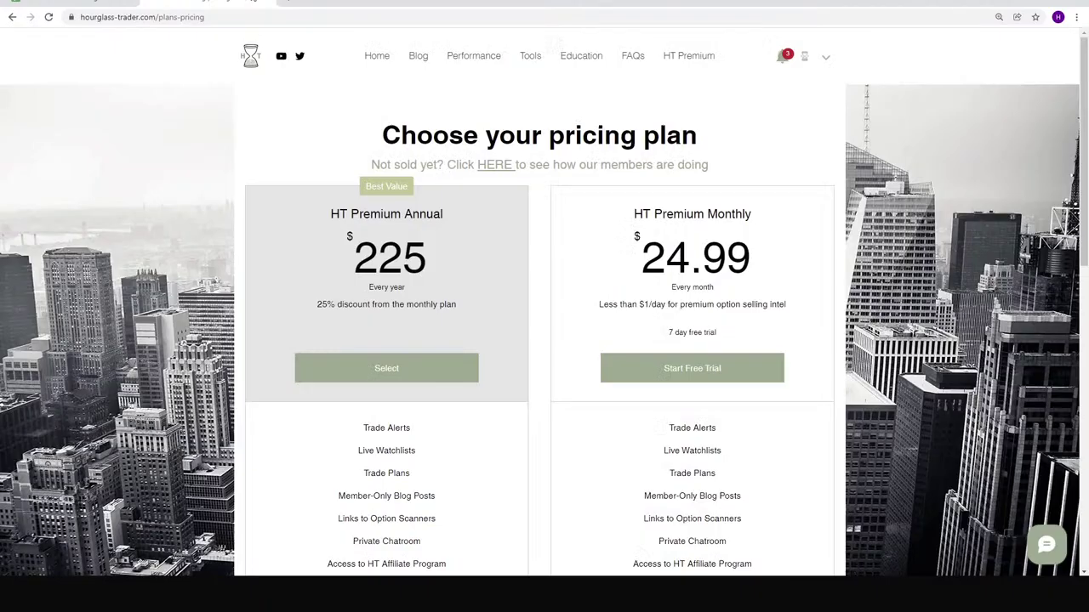
click(213, 3)
- Return to the 2021 Weekly Tracker and review the weekly blocks from 11/28 down to the 12/17 positions
click(323, 5)
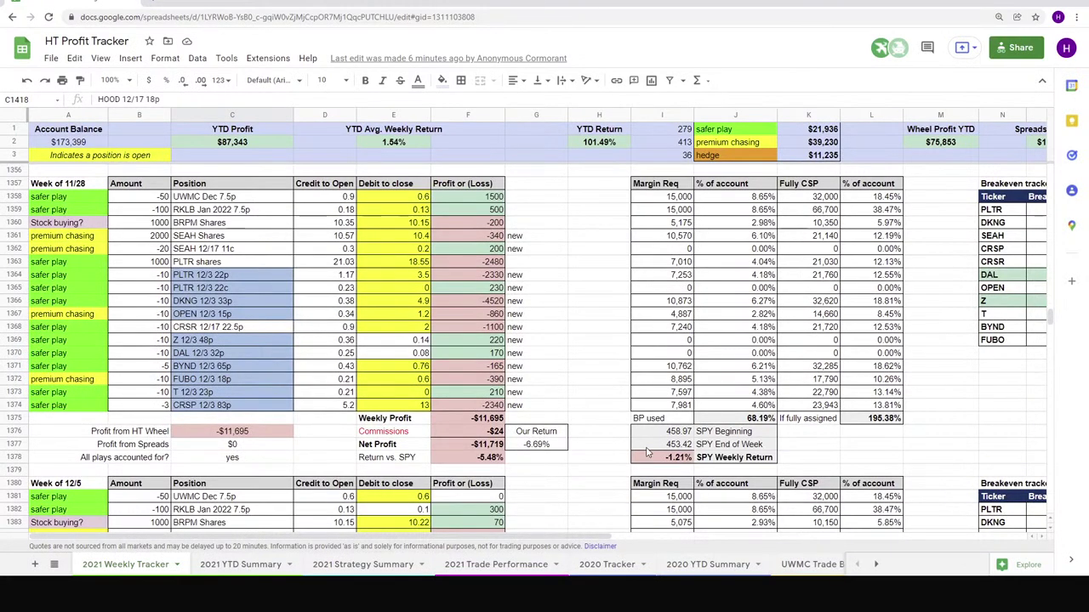
scroll(548, 359, down, 5)
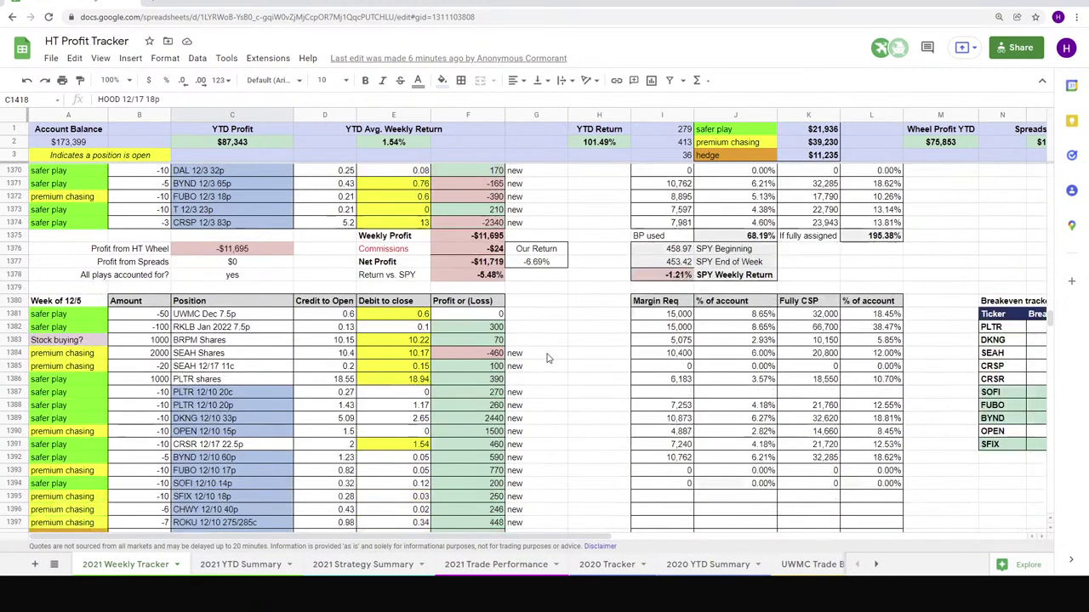
scroll(548, 359, down, 4)
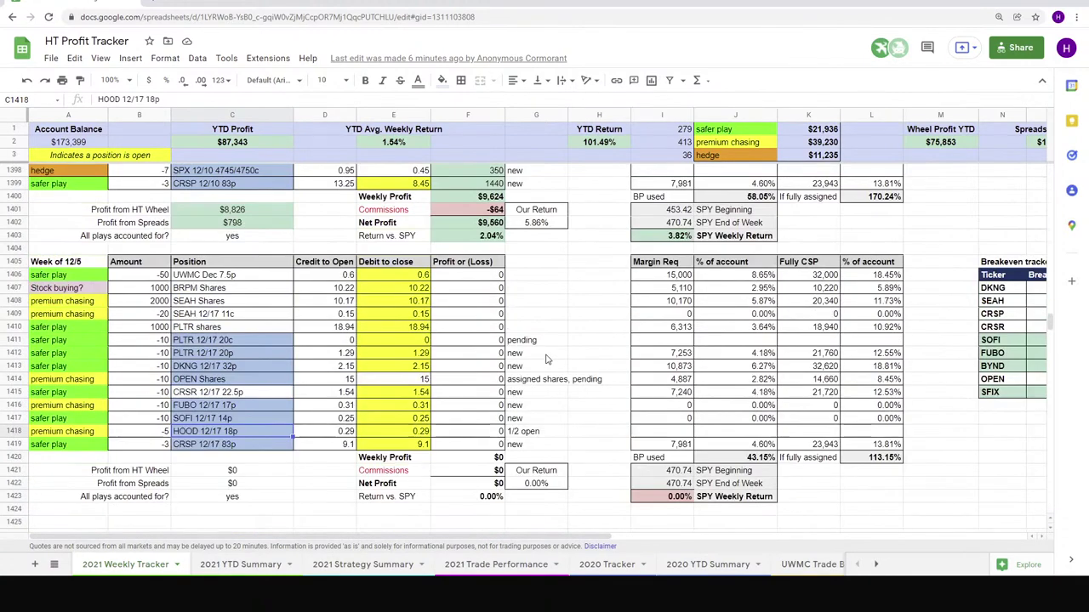
click(572, 343)
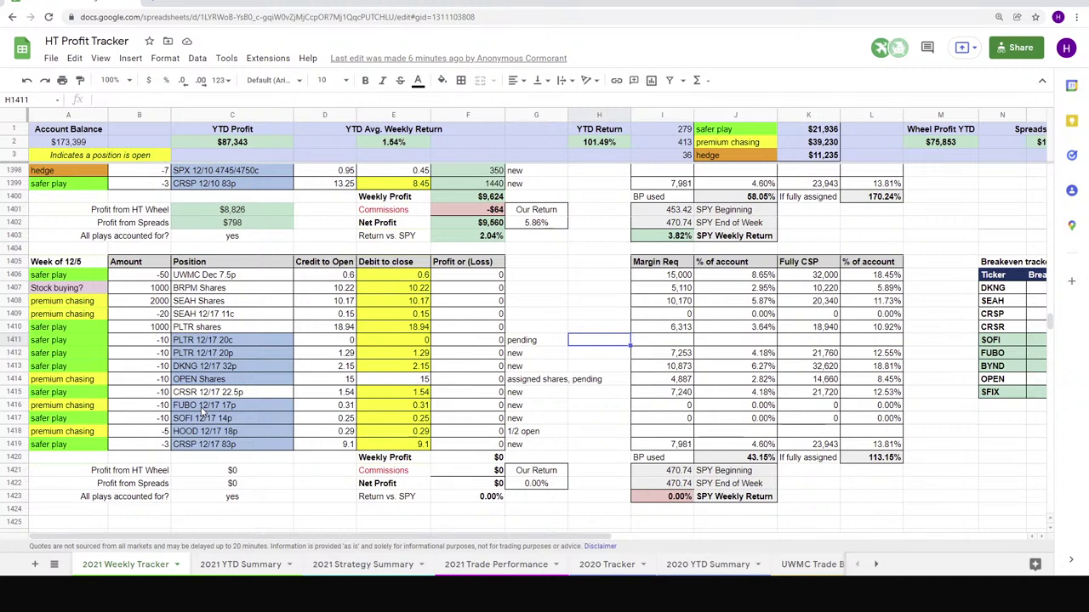
- Switch to the thinkorswim trading platform and open the DKNG price chart
click(353, 566)
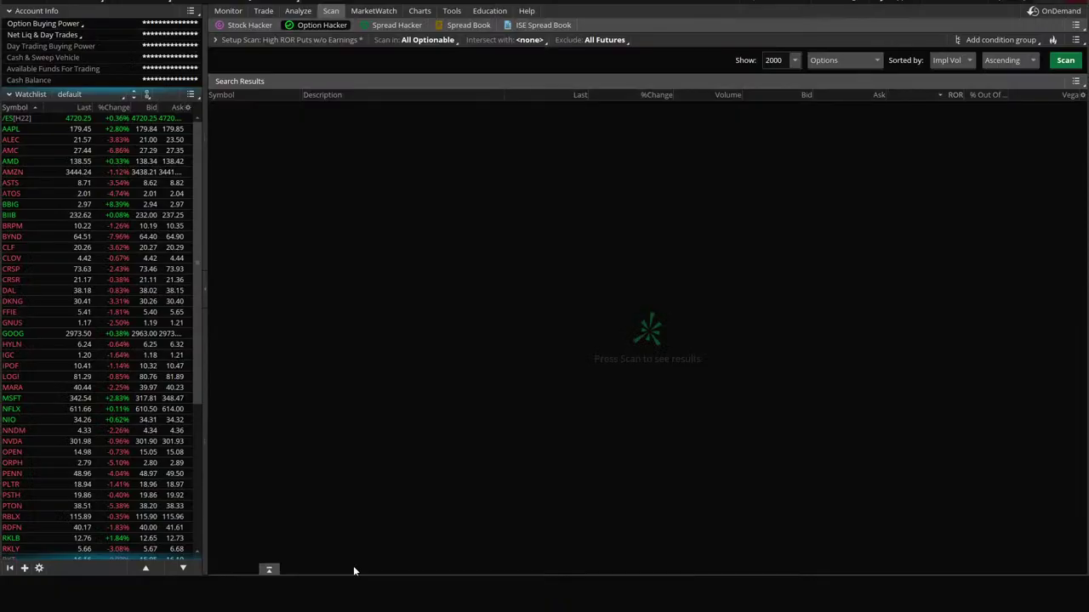
click(417, 11)
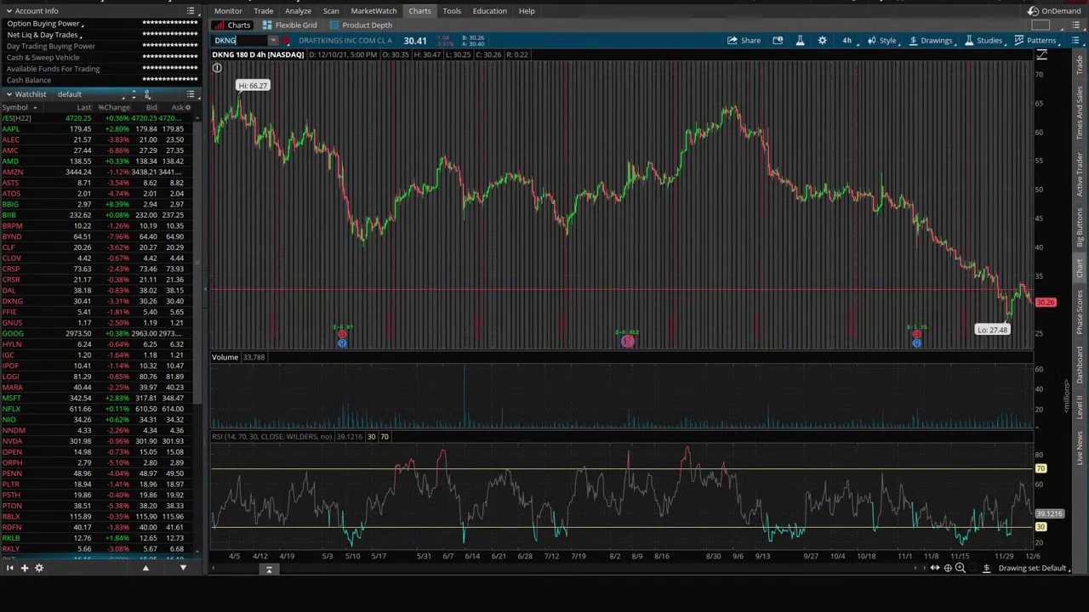
- Load the FUBO price chart and set its time frame to 5 D : 5m
text(FUBO)
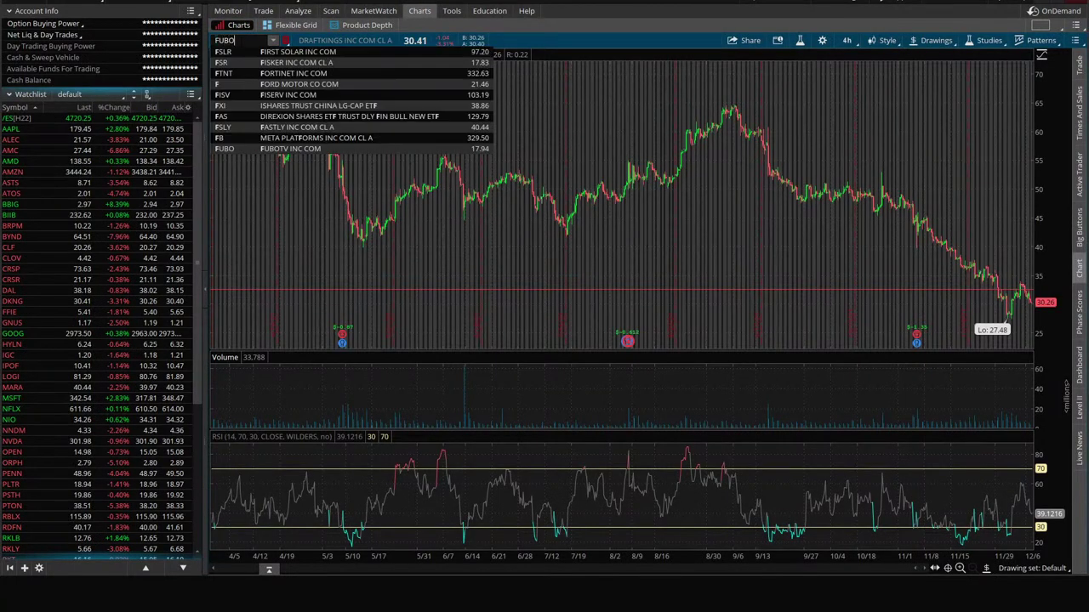
key(Return)
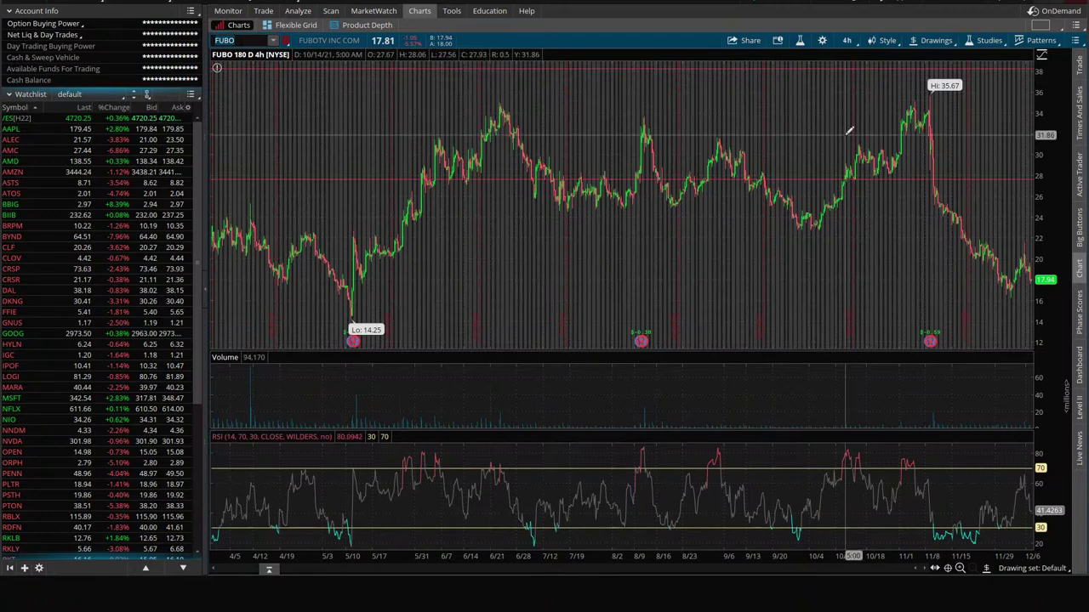
click(847, 40)
click(819, 112)
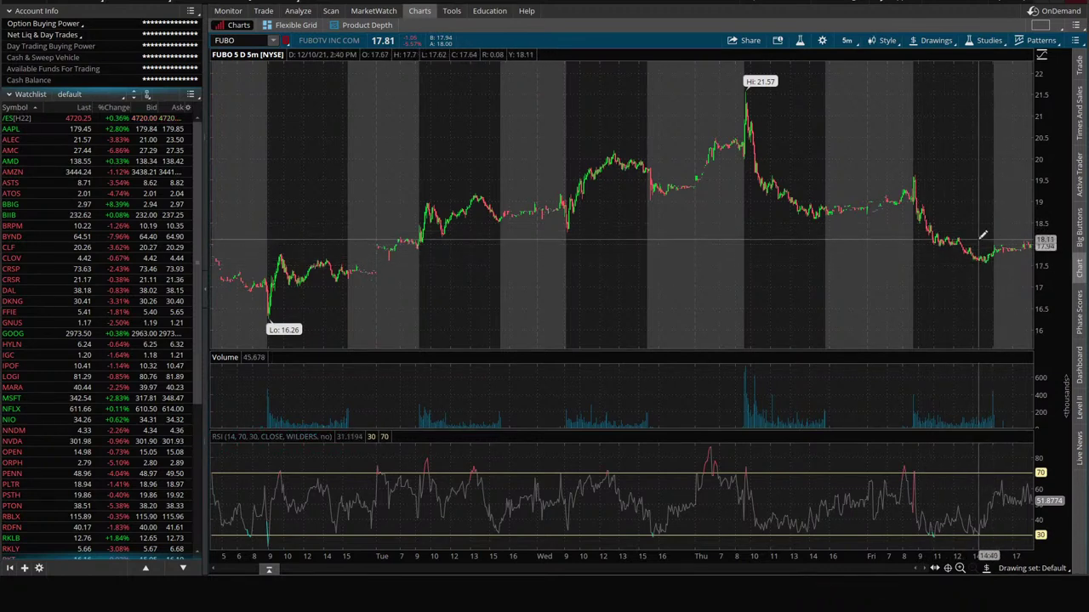
- Draw a horizontal line at about 17 on the FUBO chart and check the FUBO 12/17 17p credit in the HT Profit Tracker
click(980, 287)
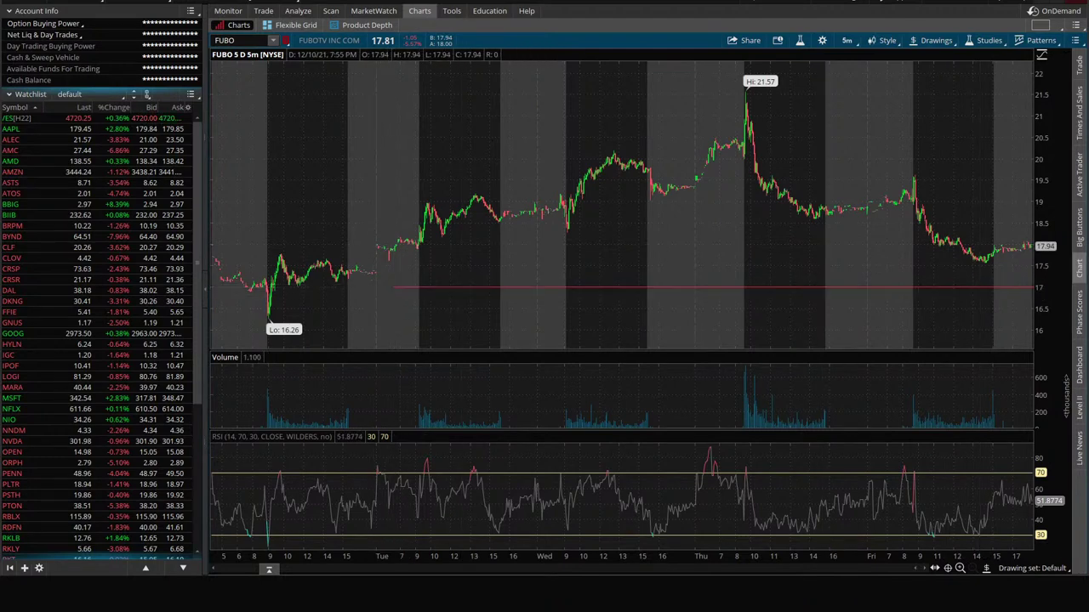
click(330, 543)
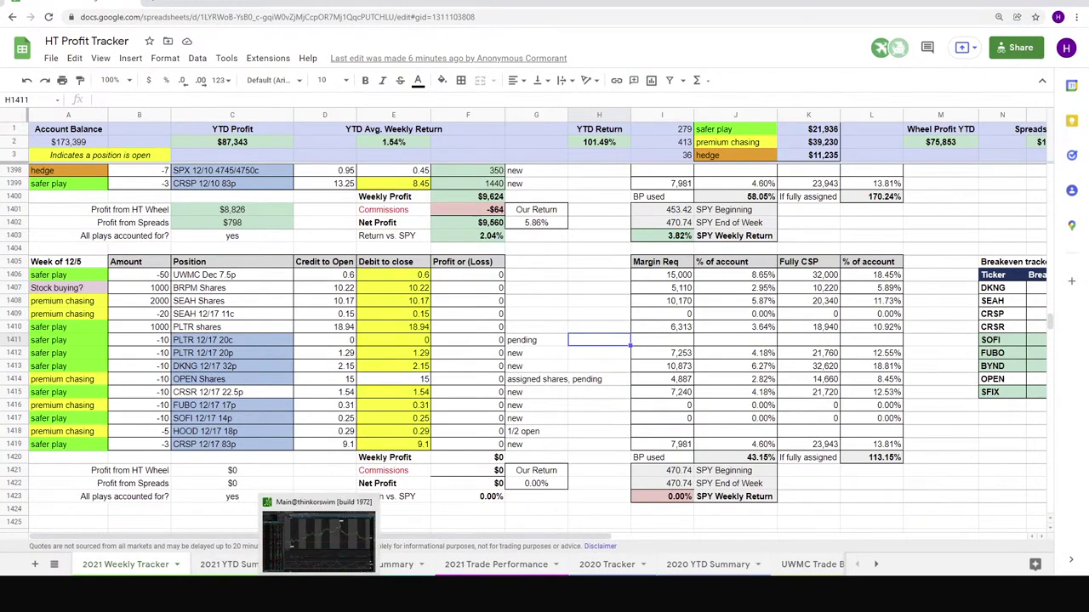
click(315, 520)
- Draw a second horizontal line at about 16.67 on the FUBO chart and extend both lines across its full width
click(979, 302)
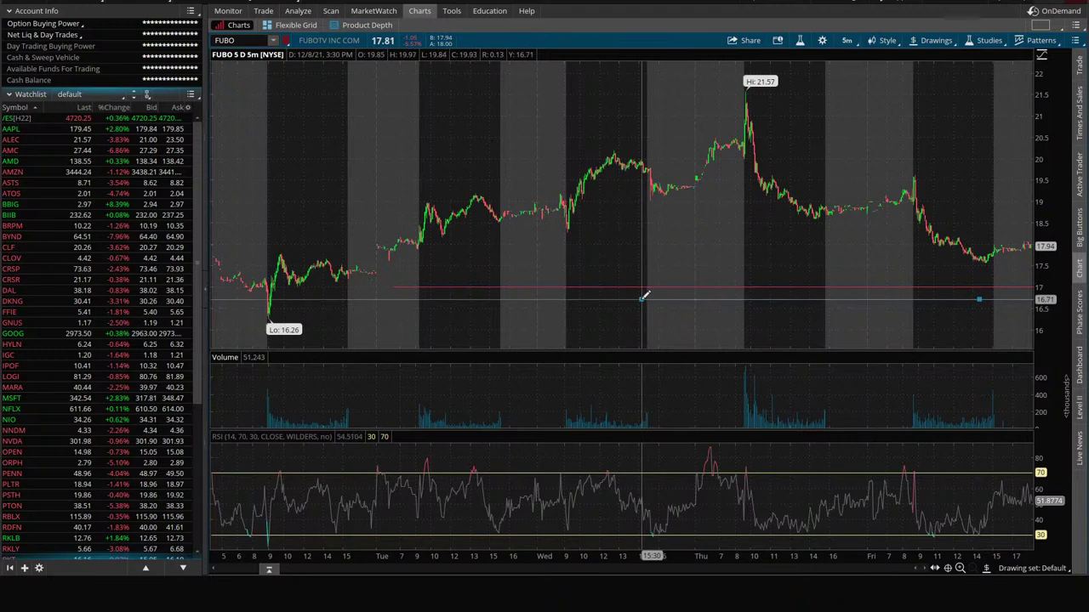
click(642, 301)
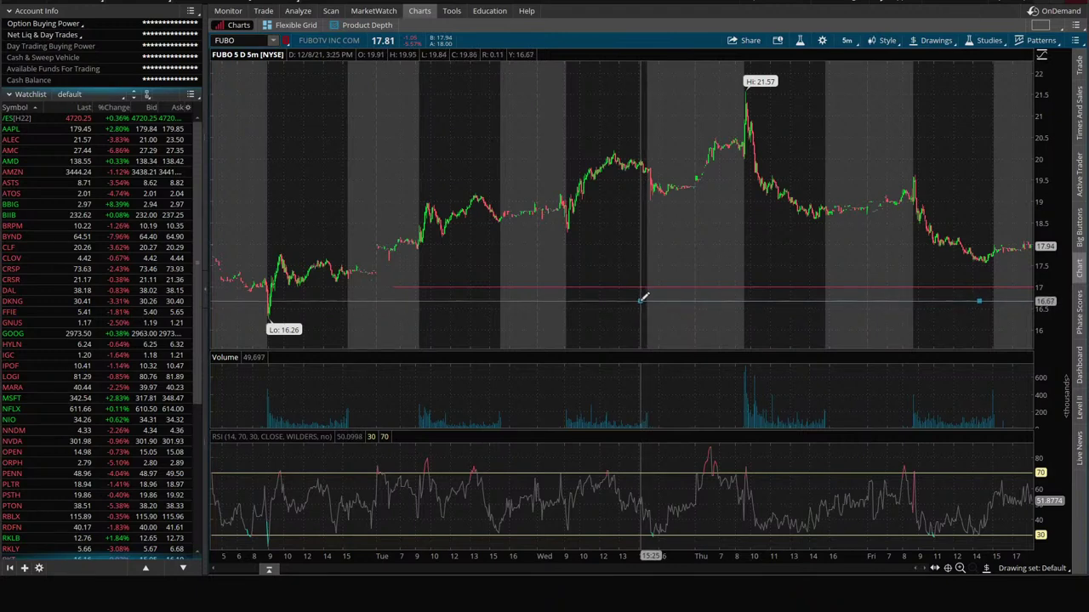
right_click(706, 300)
click(722, 331)
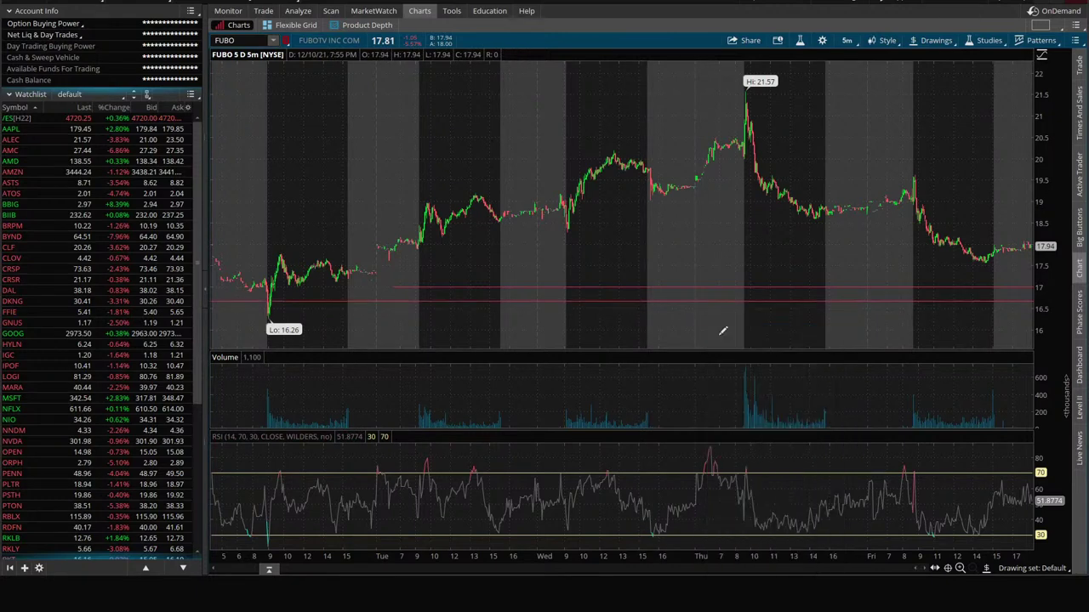
right_click(683, 282)
click(729, 362)
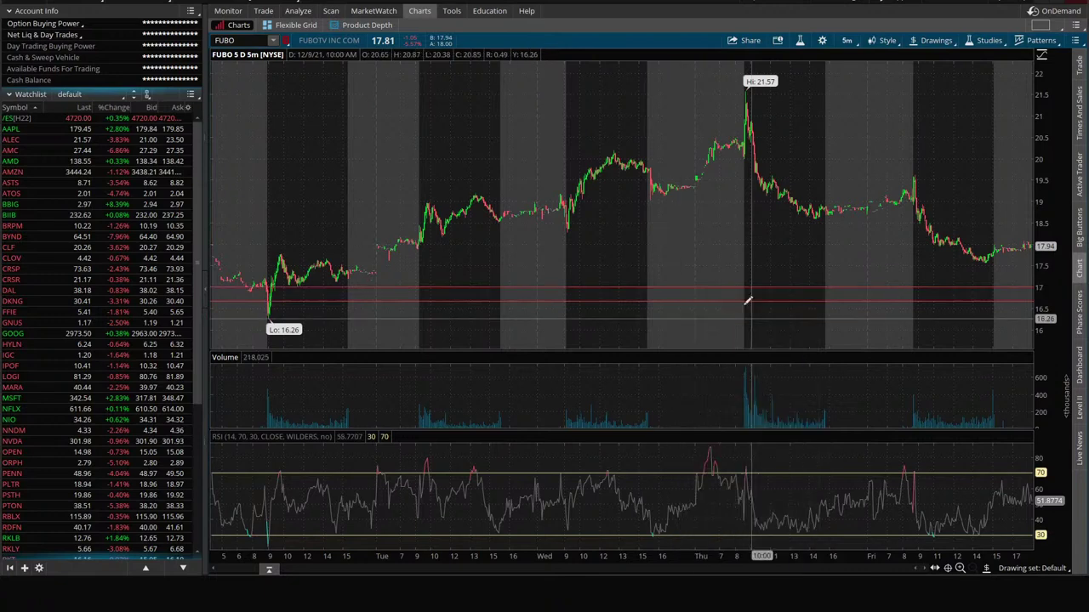
- Compare FUBO's earlier price lows with the drawn lines on the 180 D : 4h chart and the 1 Y : 1D chart
click(848, 40)
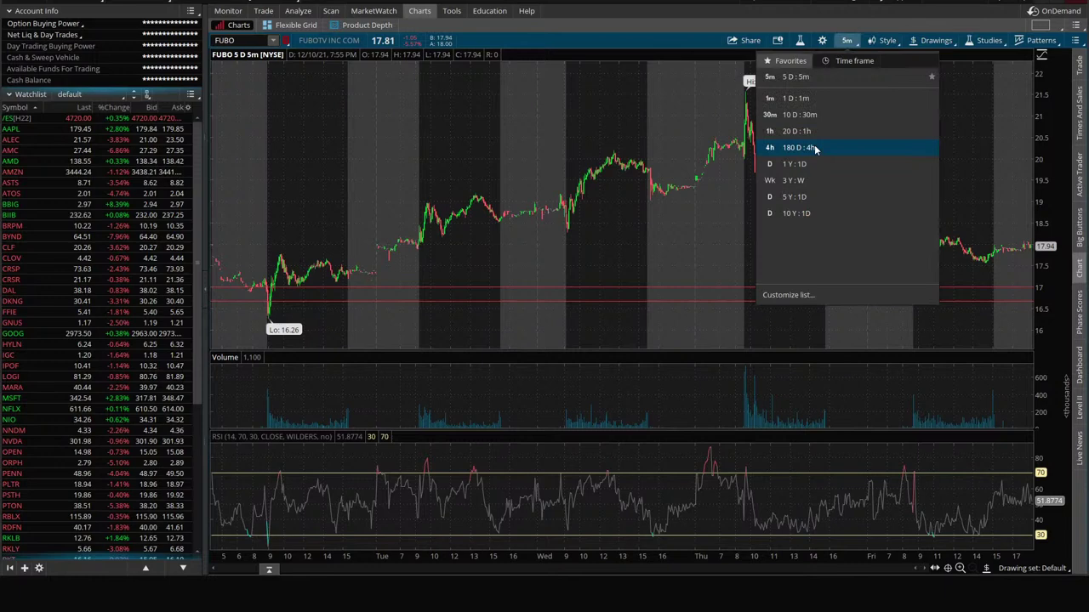
click(814, 149)
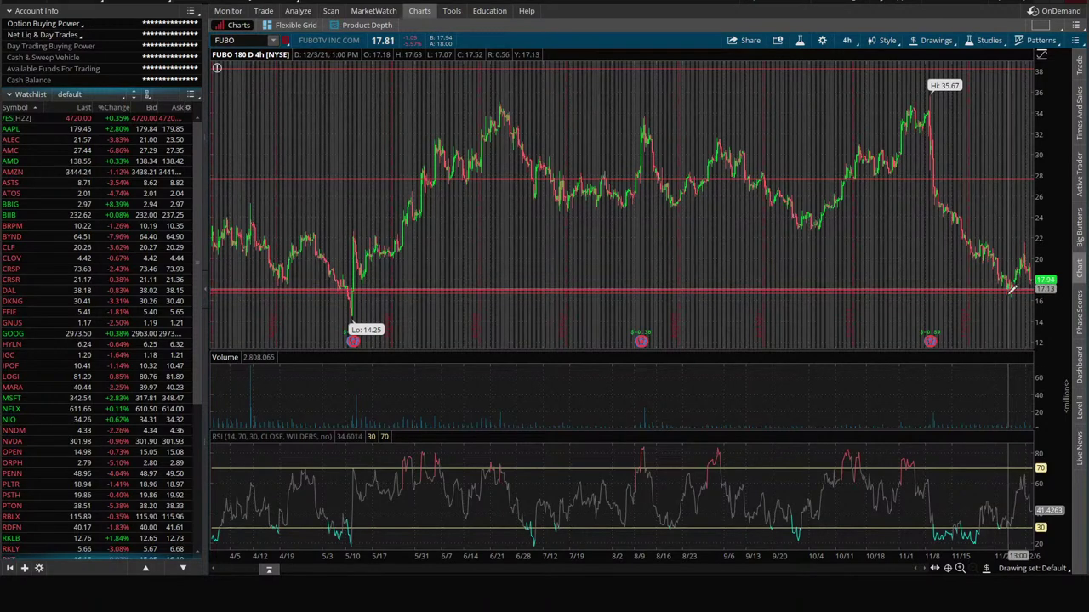
drag(1006, 285, 347, 288)
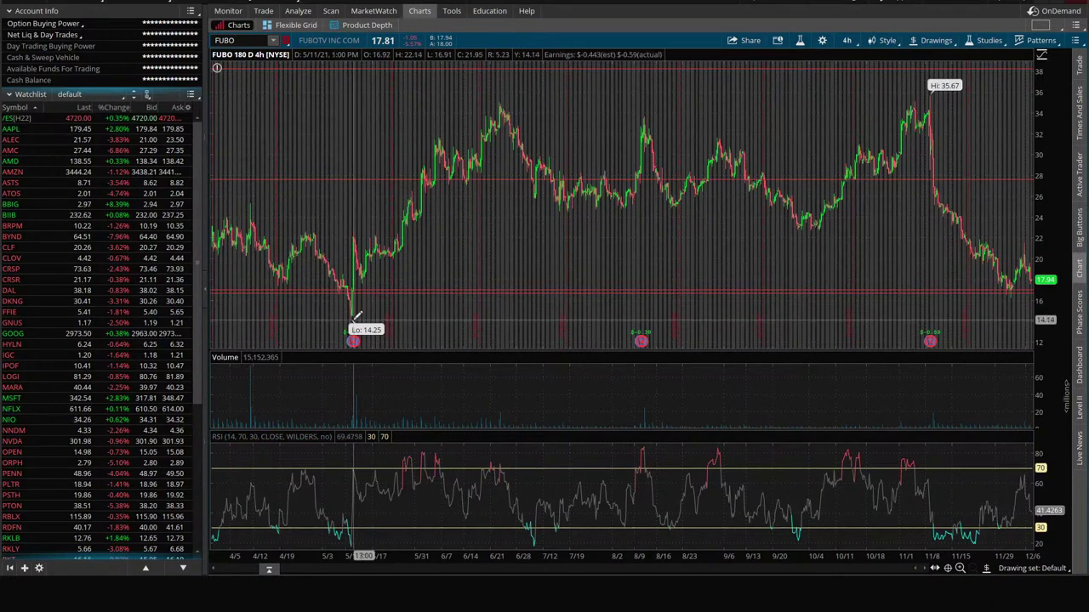
click(846, 39)
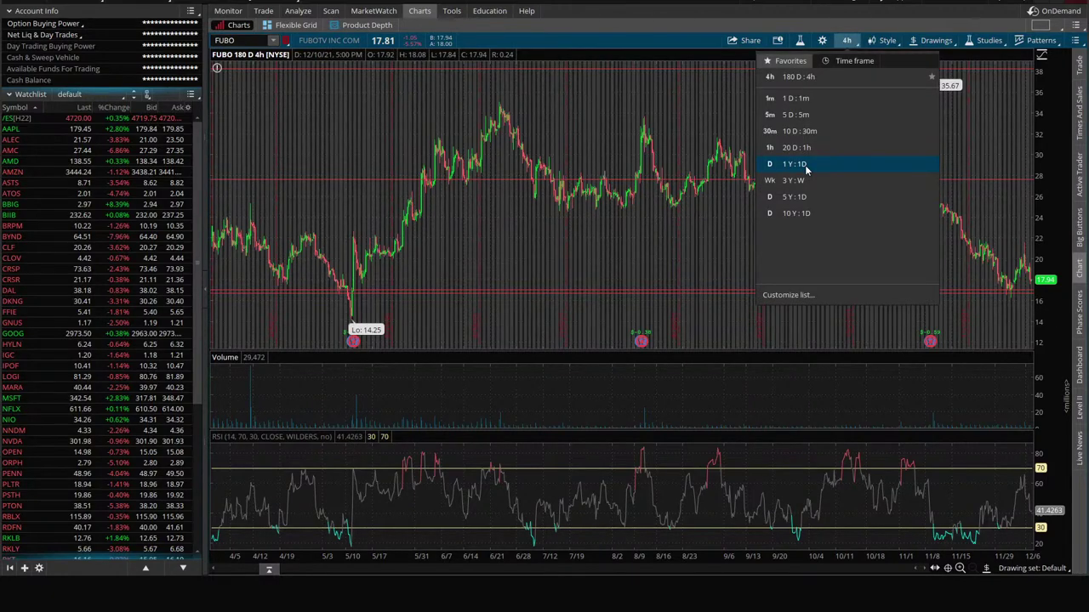
click(795, 165)
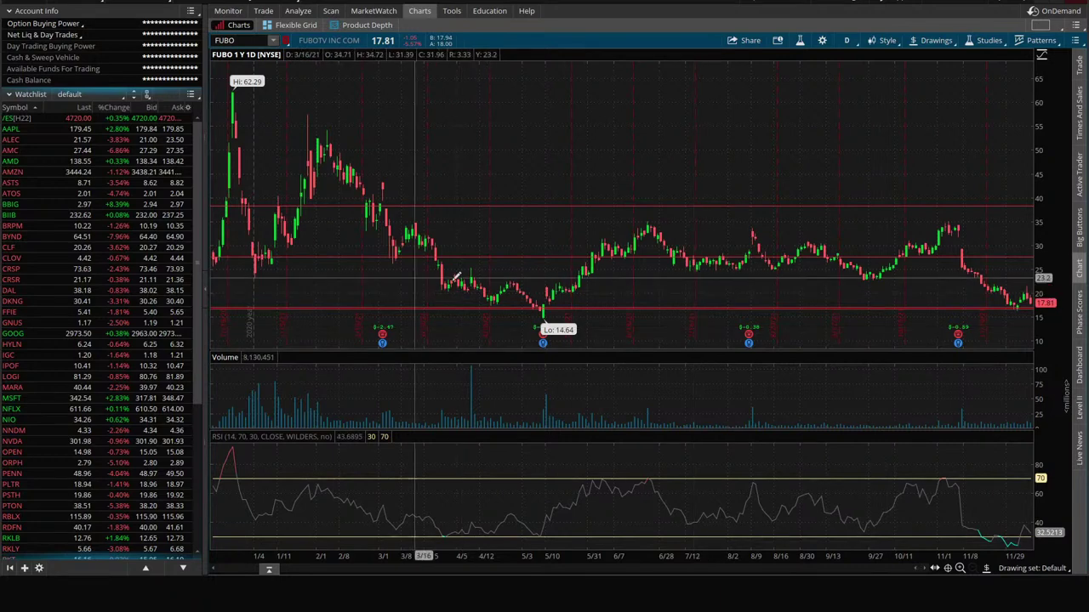
- Check the 17 DEC 21 put prices in FUBO's option chain and examine its recent lows on the daily chart again
click(263, 11)
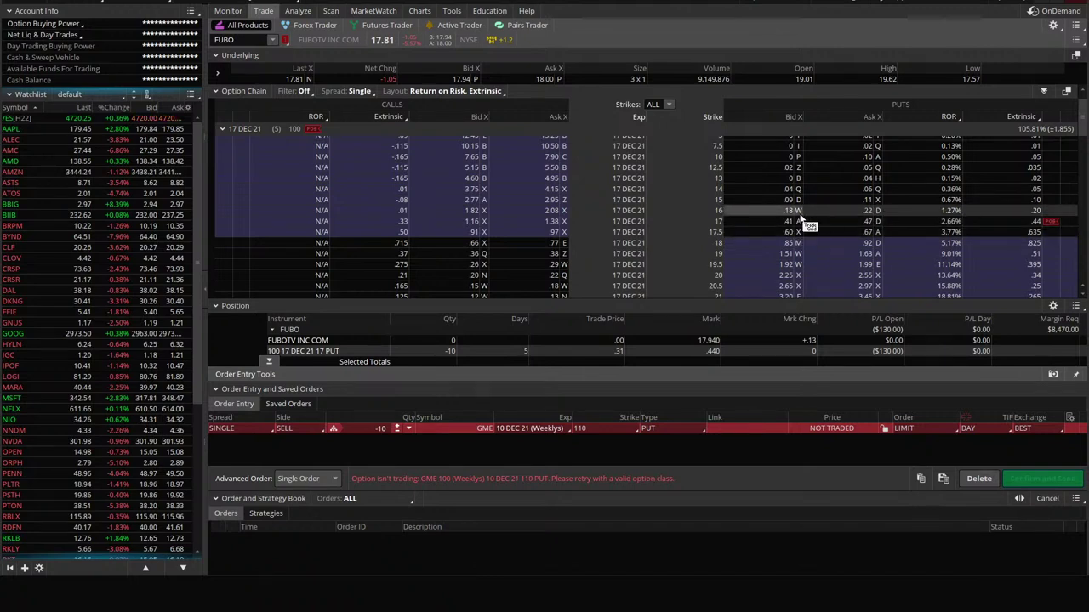
click(420, 12)
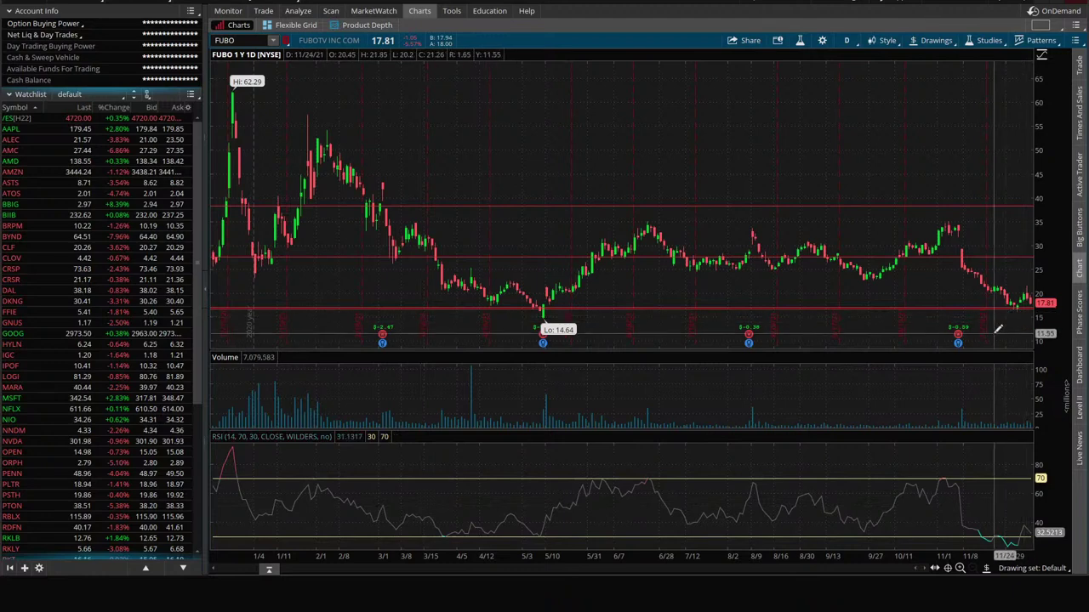
mouse_move(960, 335)
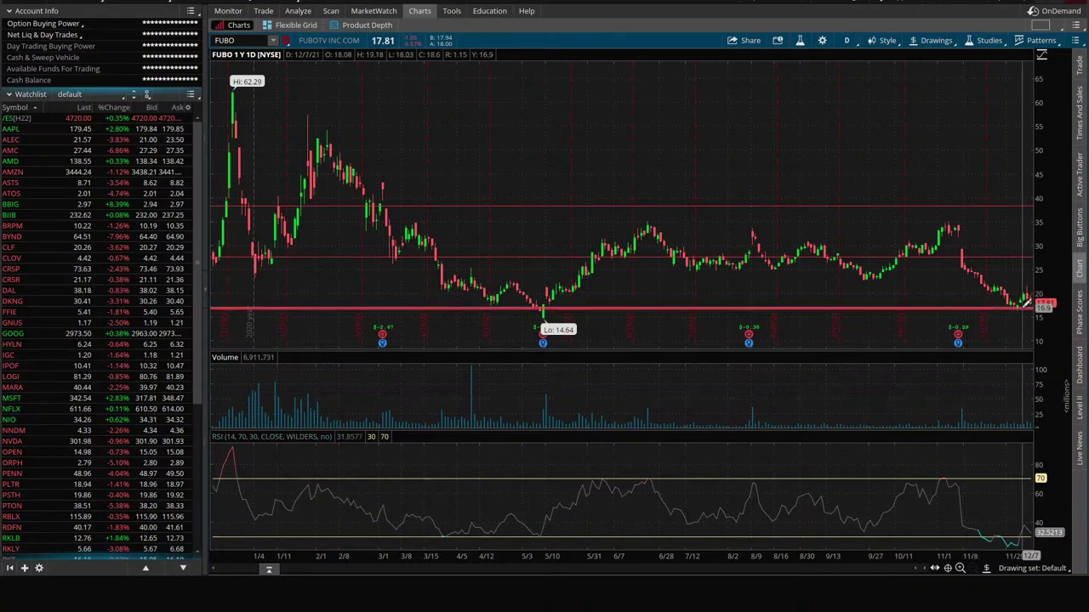
mouse_move(1026, 304)
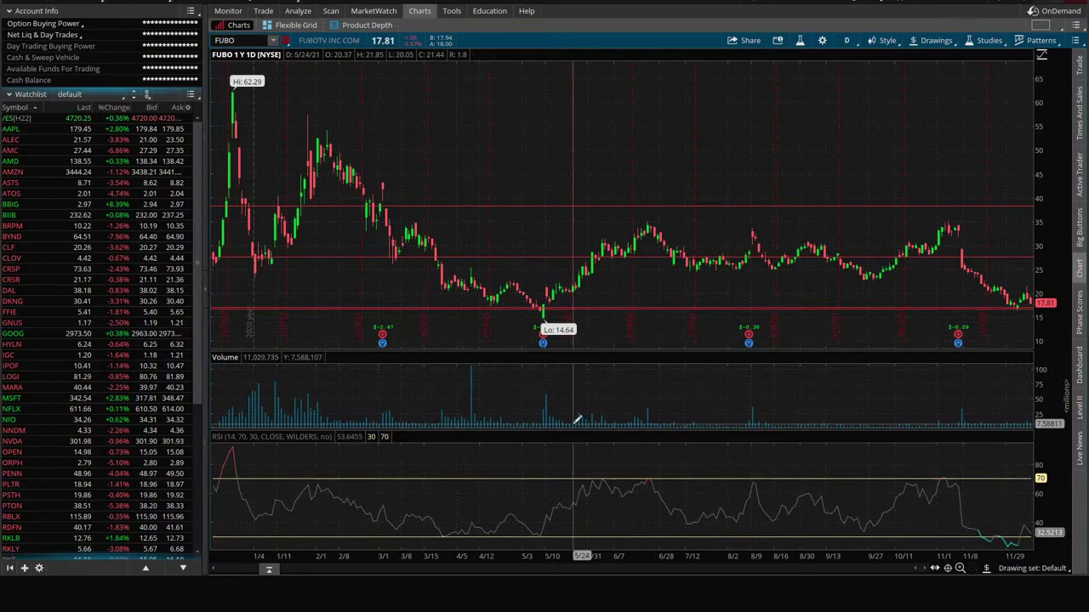
- Select the SOFI 12/17 14p position in the HT Profit Tracker and load the SOFI price chart in thinkorswim
mouse_move(294, 568)
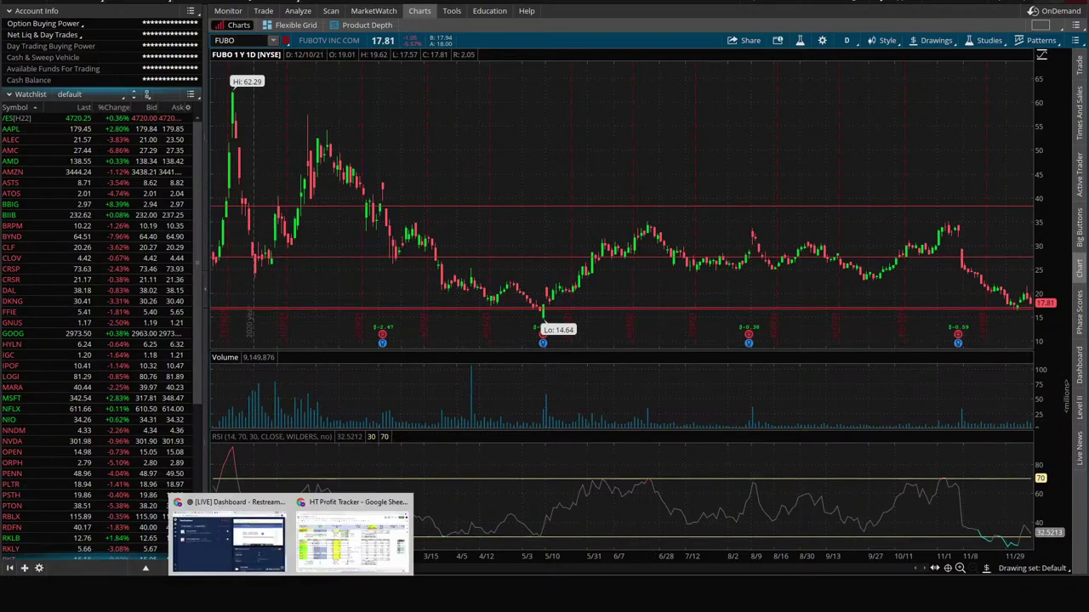
click(365, 557)
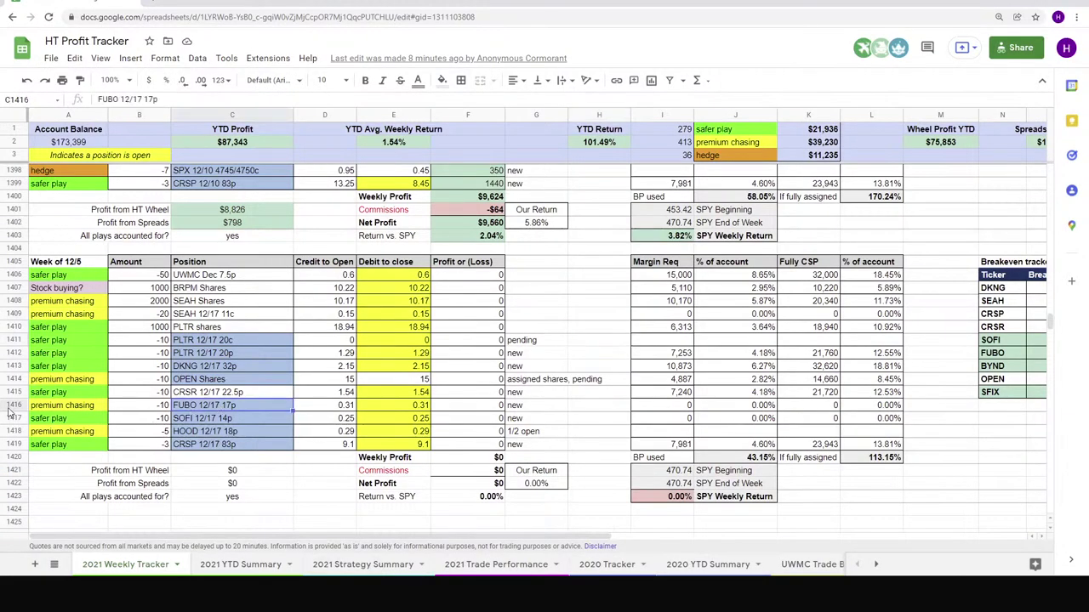
click(235, 420)
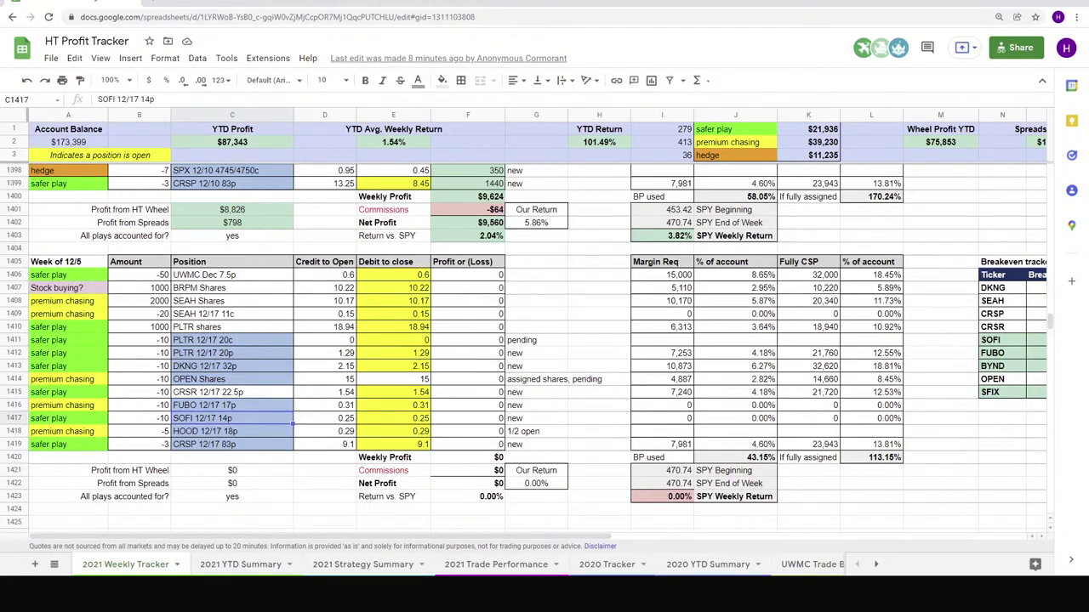
key(alt+Tab)
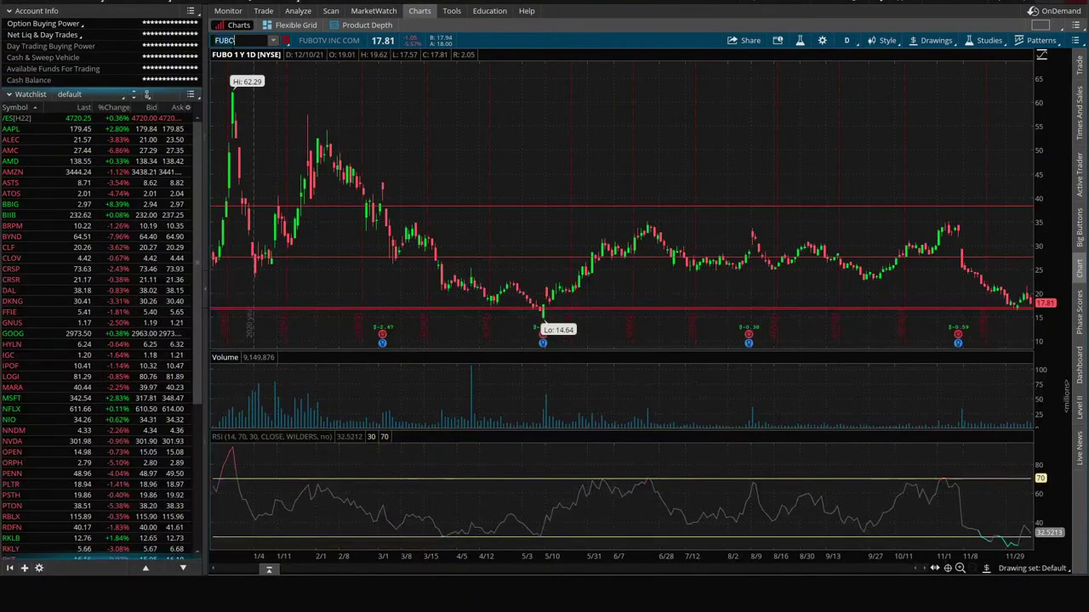
text(SOFI)
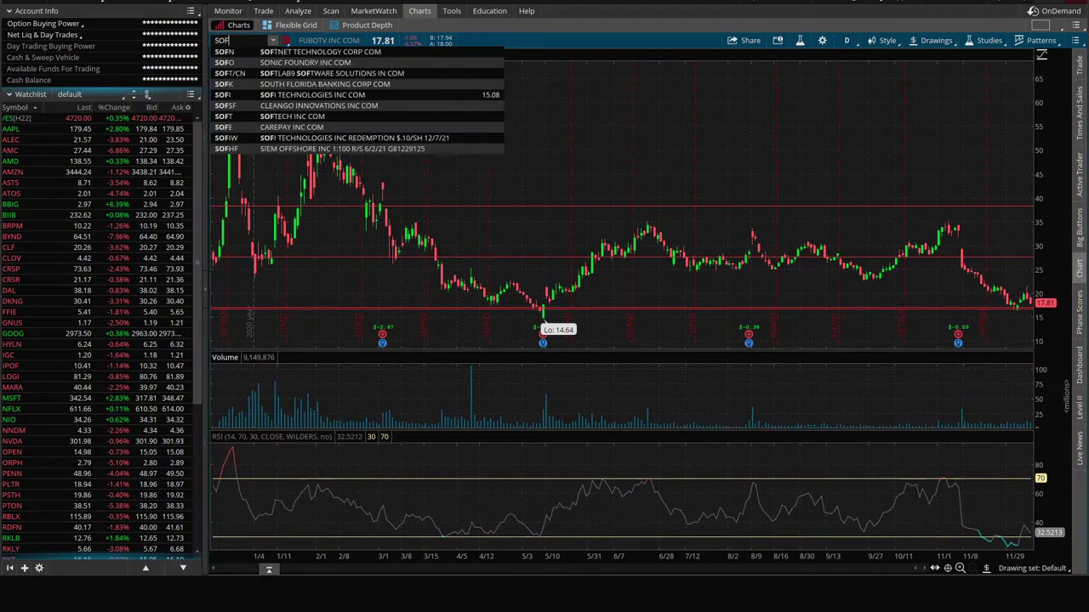
key(Return)
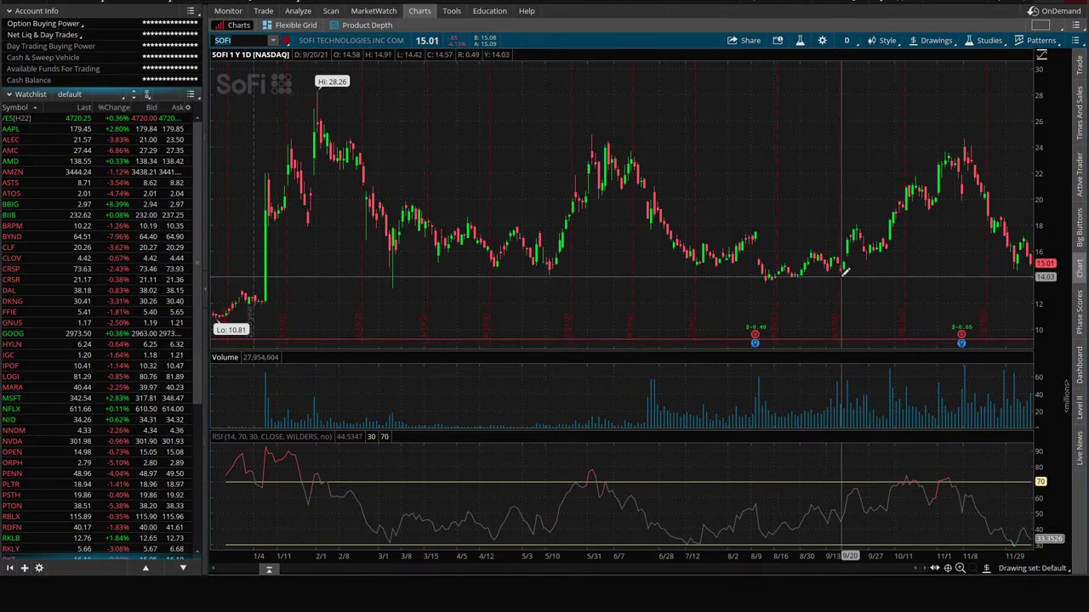
- Draw a horizontal line at about 14 on the SOFI chart and check SOFI's 17 DEC 21 option chain
click(941, 274)
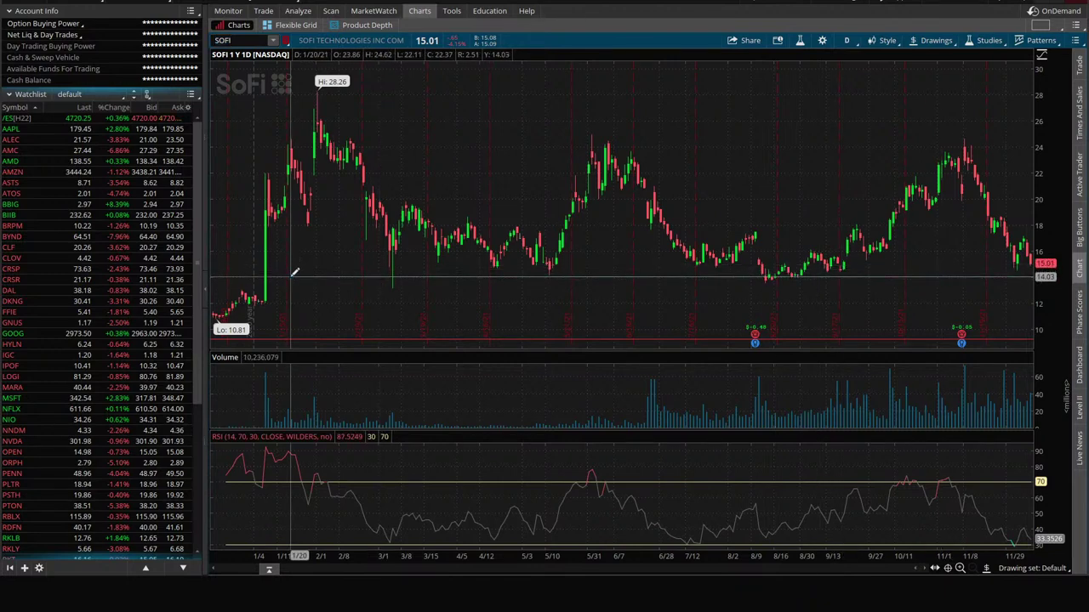
click(291, 276)
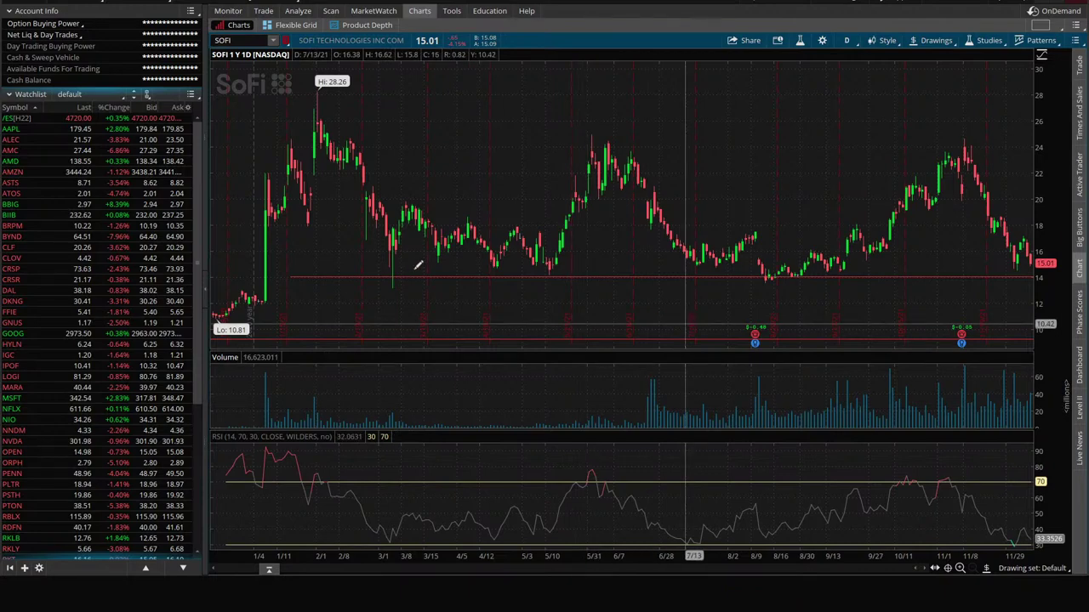
click(263, 10)
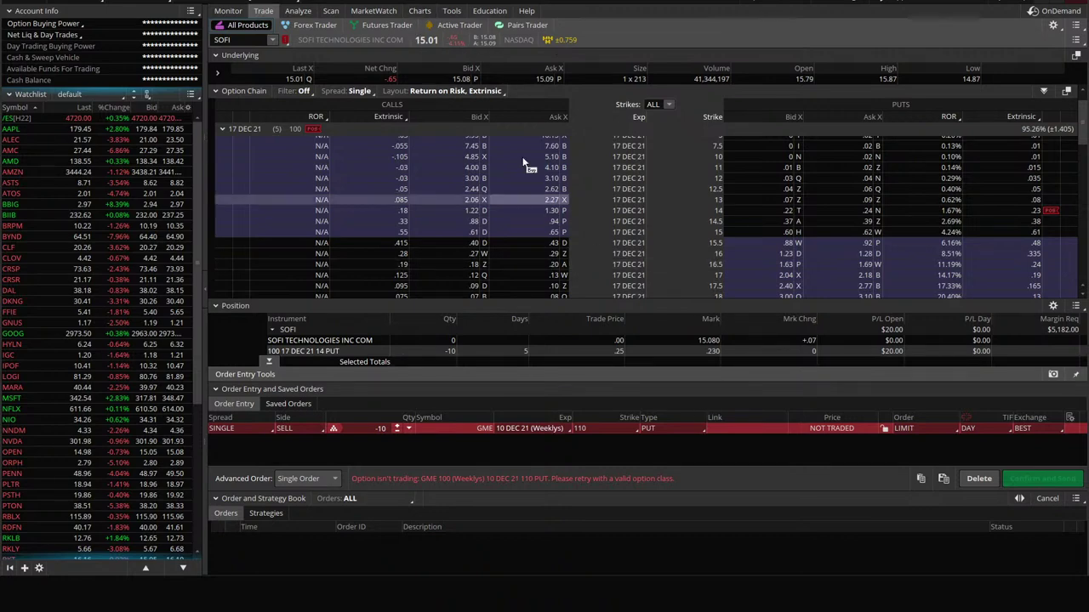
click(422, 12)
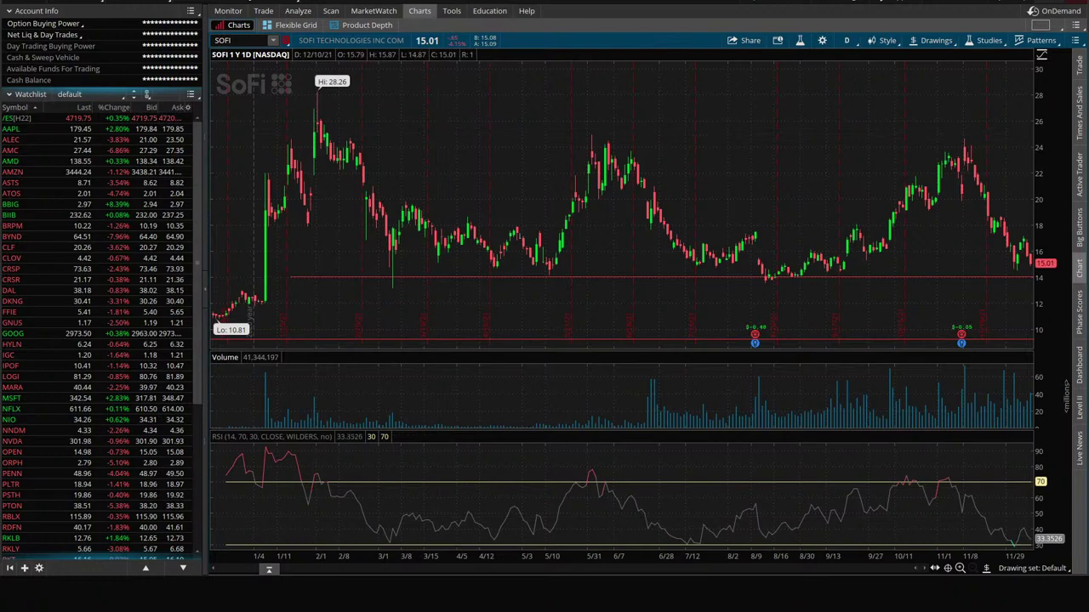
- In the HT Profit Tracker, set the debit to close to 0 for the FUBO 12/17 17p, SOFI 12/17 14p and HOOD 12/17 18p positions
mouse_move(291, 600)
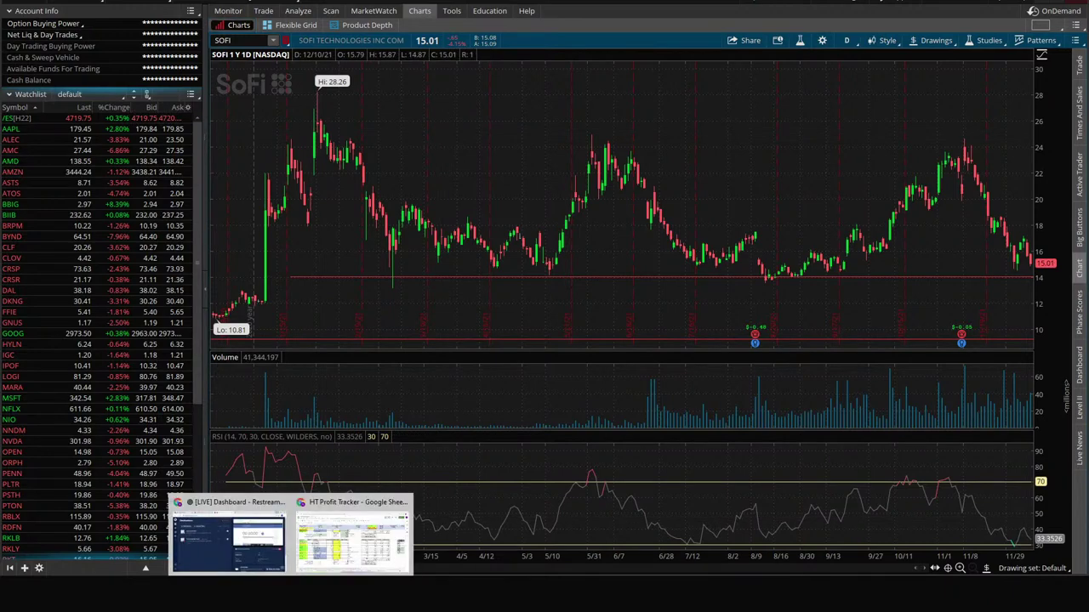
click(352, 534)
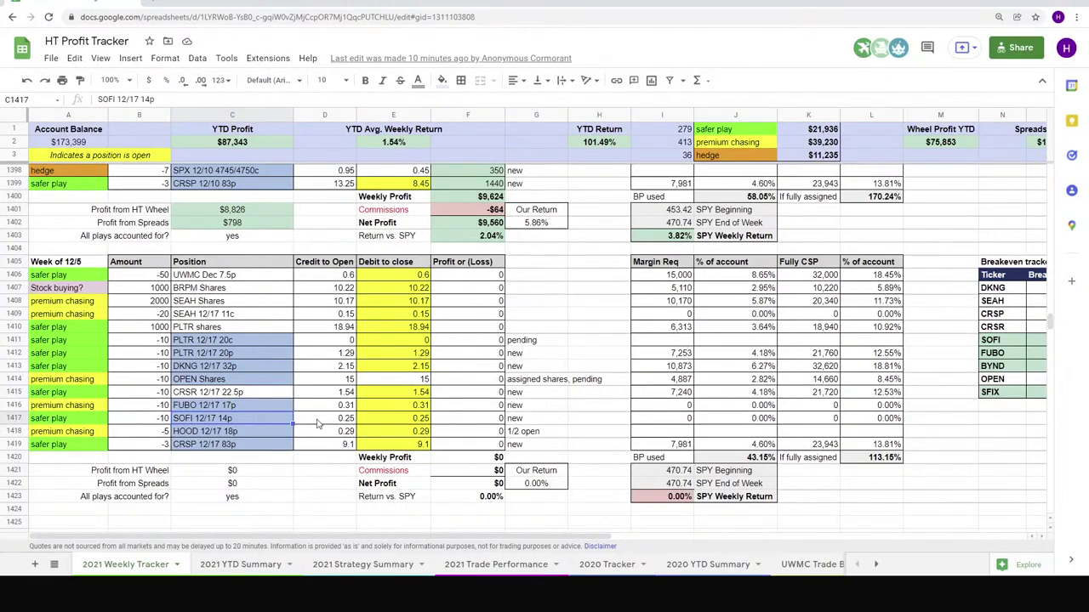
click(420, 420)
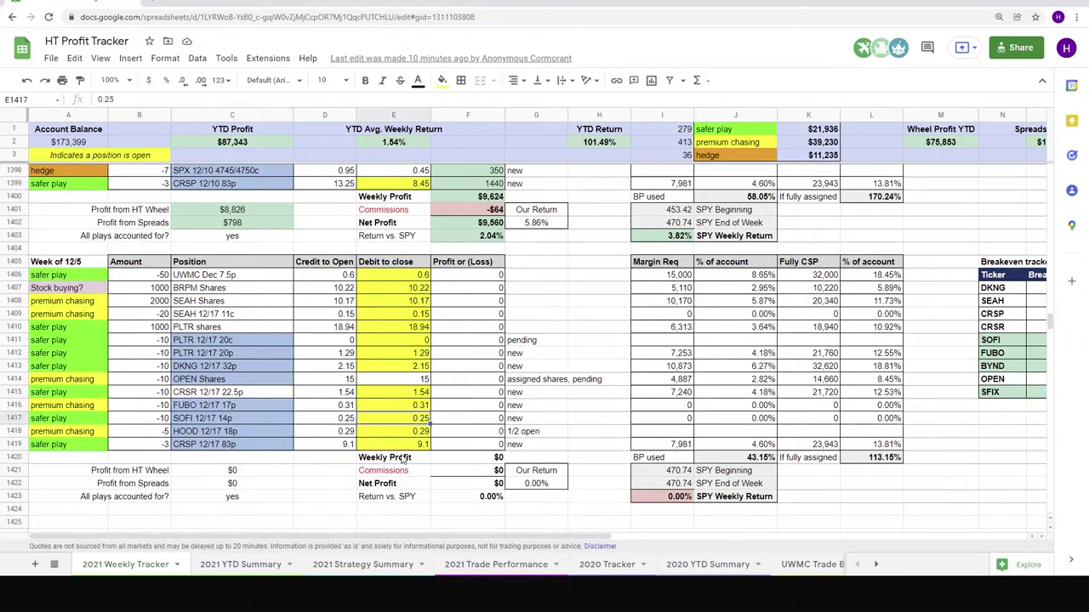
click(402, 407)
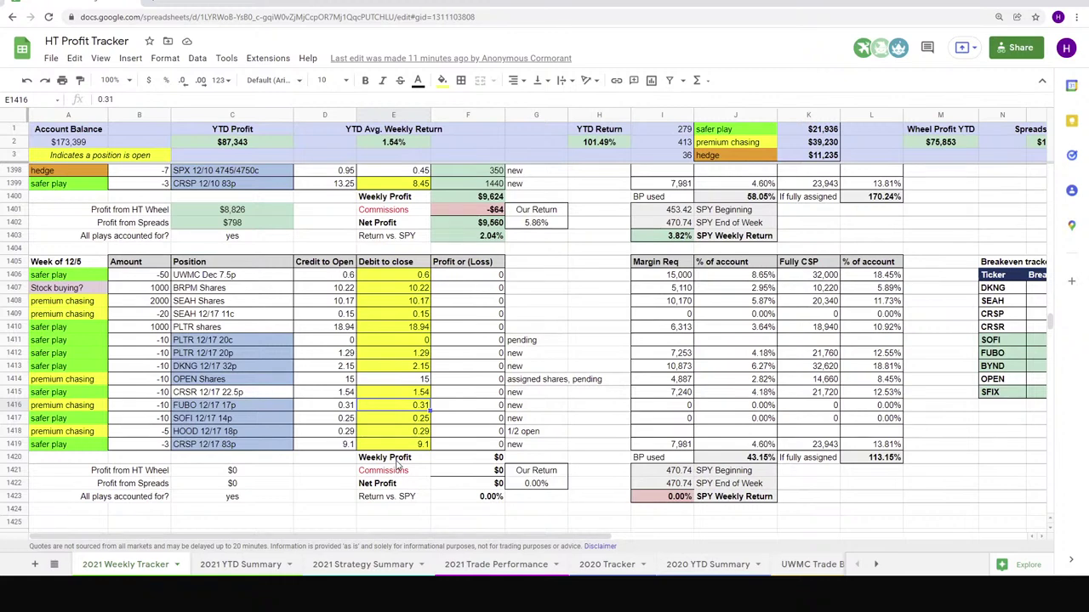
text(0)
key(Return)
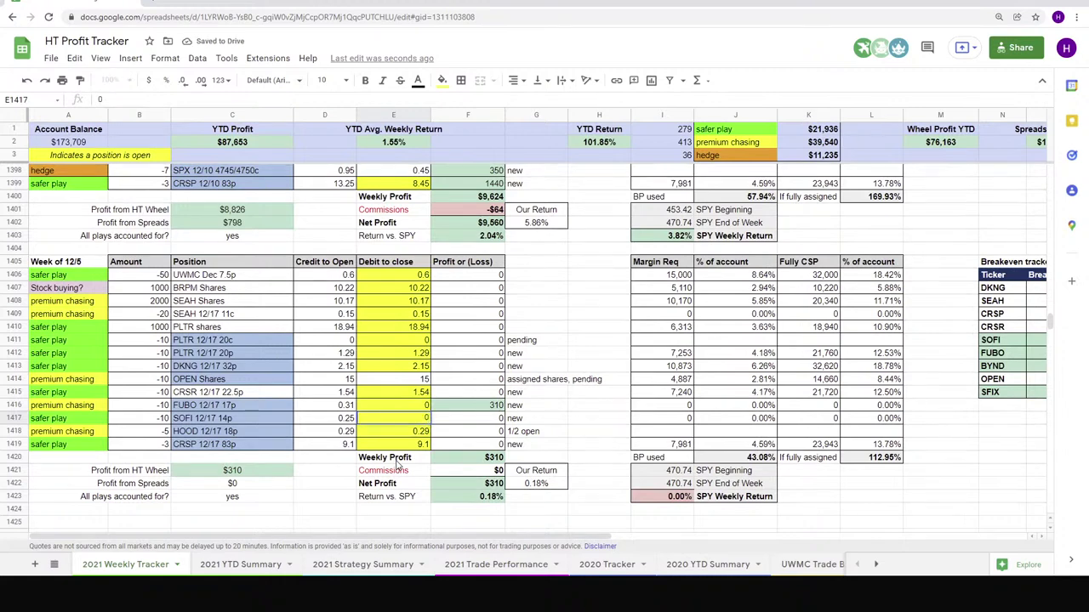
text(0)
key(Return)
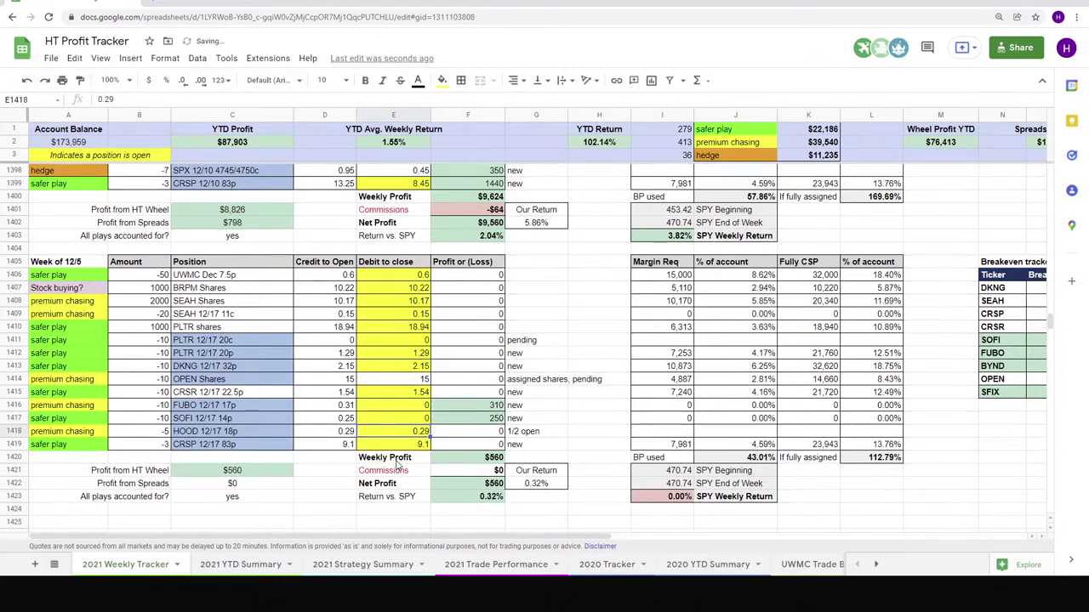
text(0)
key(Return)
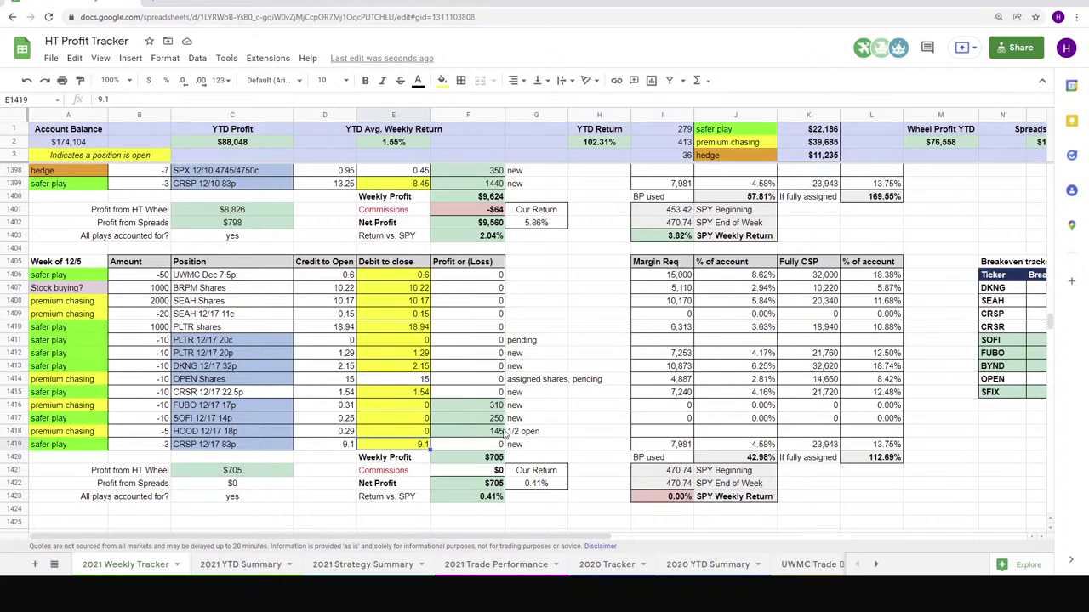
- Set the debit to close to 0.29 for HOOD 12/17 18p, 0.25 for SOFI 12/17 14p and 0.31 for FUBO 12/17 17p
key(Up)
text(0.29)
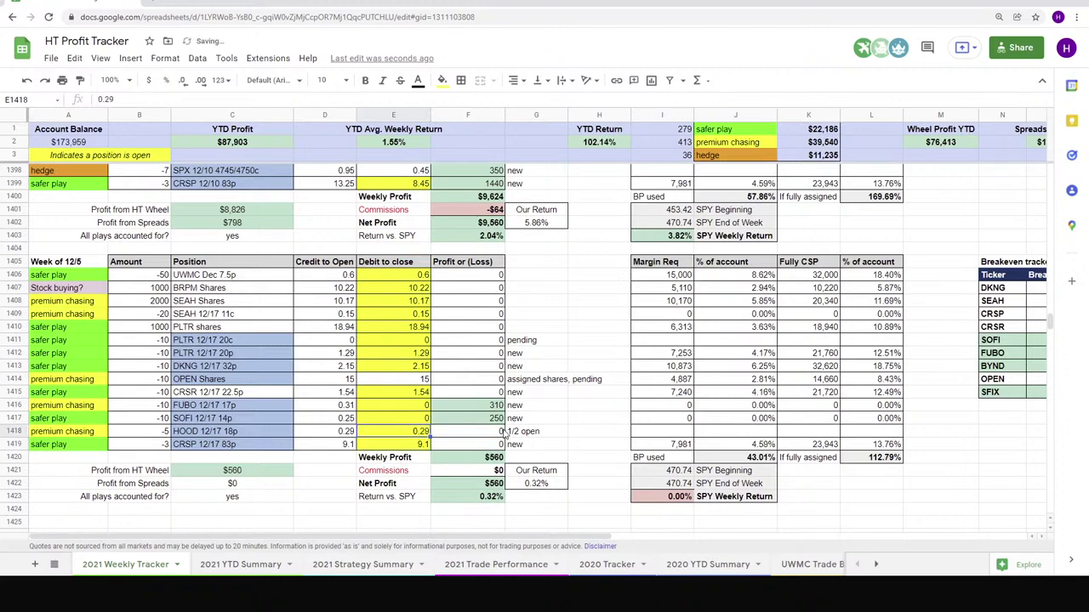
key(Up)
key(ctrl+v)
key(Up)
key(ctrl+v)
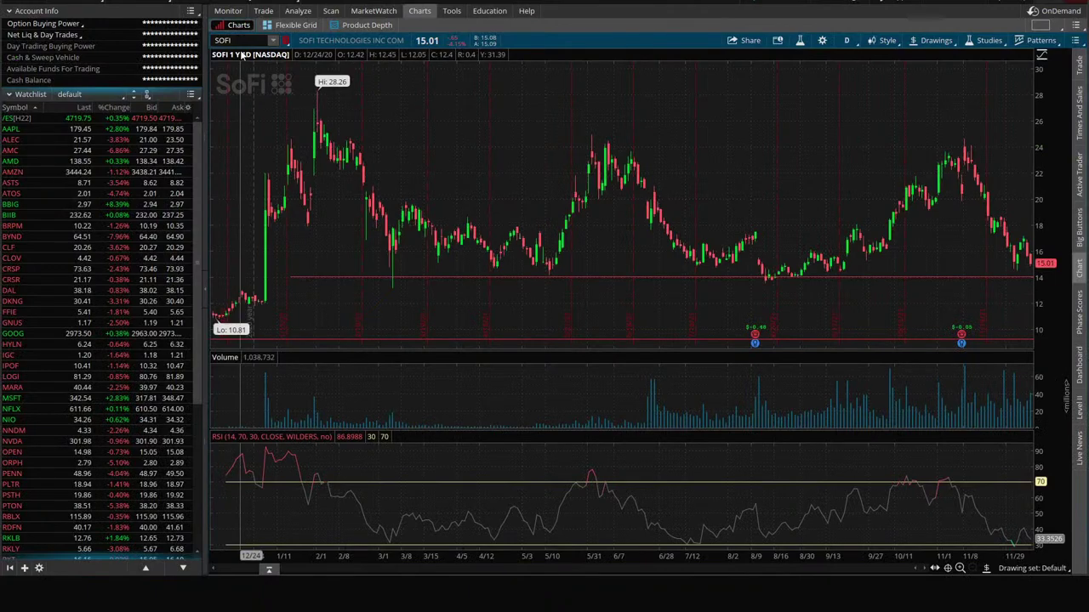
- Load the HOOD price chart in thinkorswim and examine it on the 20 D : 1h and 1 Y : 1D time frames
click(238, 40)
text(G)
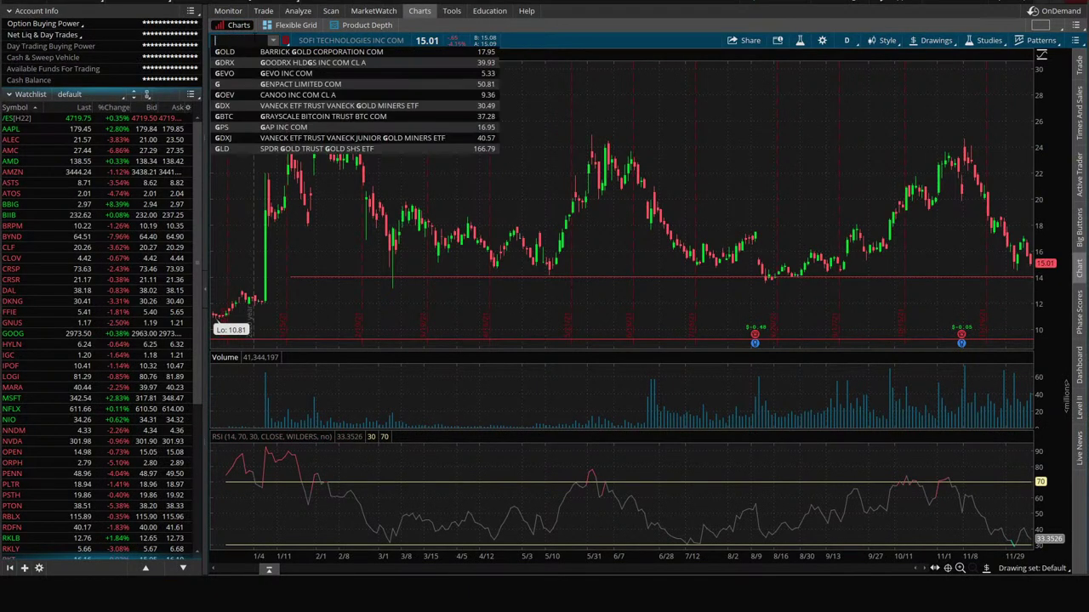
text(HOOD)
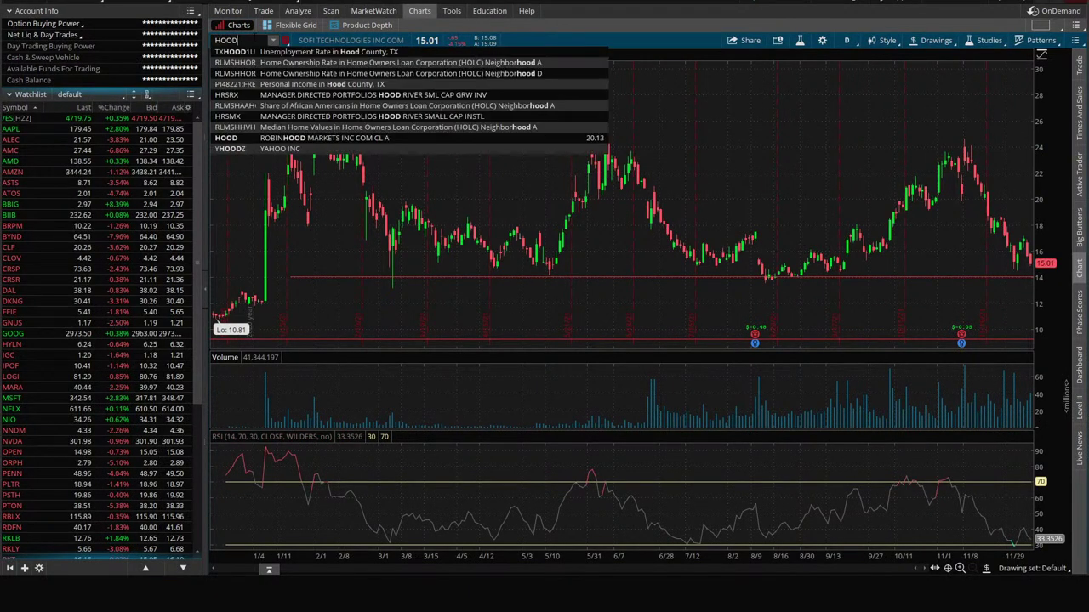
key(Return)
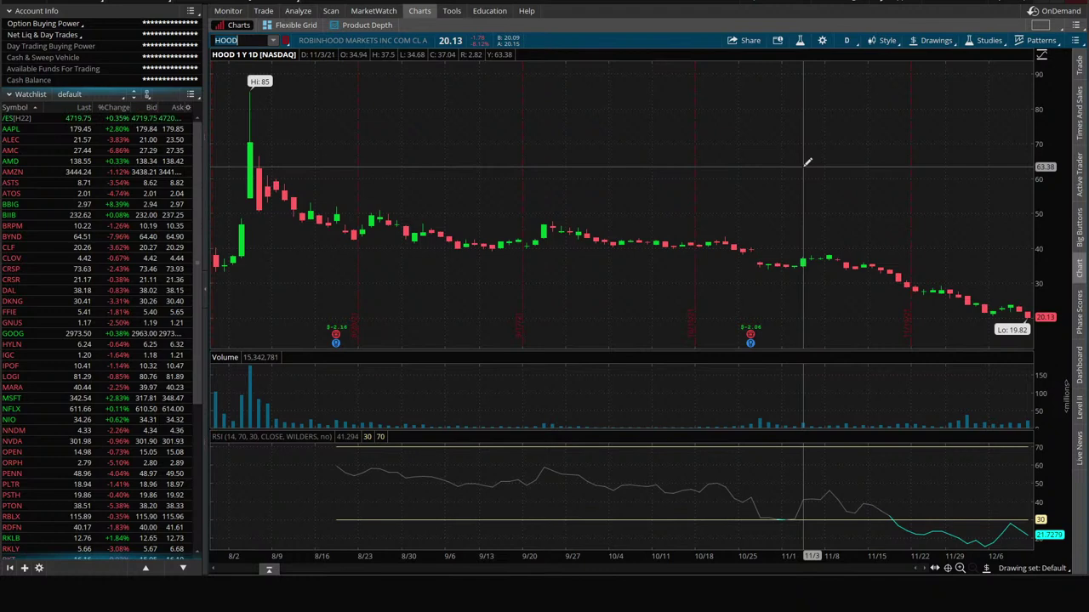
click(848, 41)
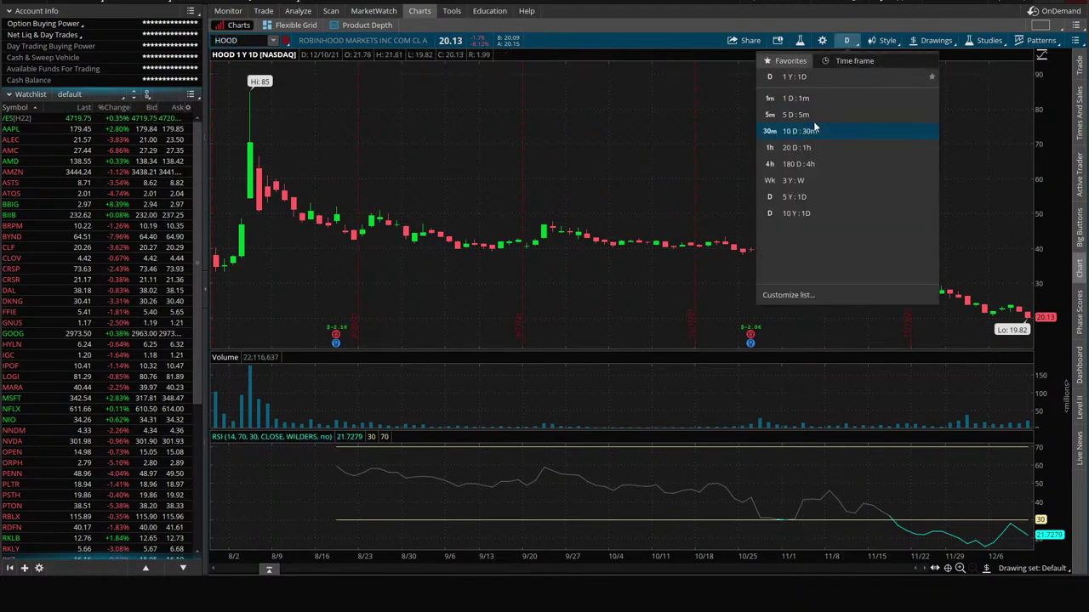
click(808, 147)
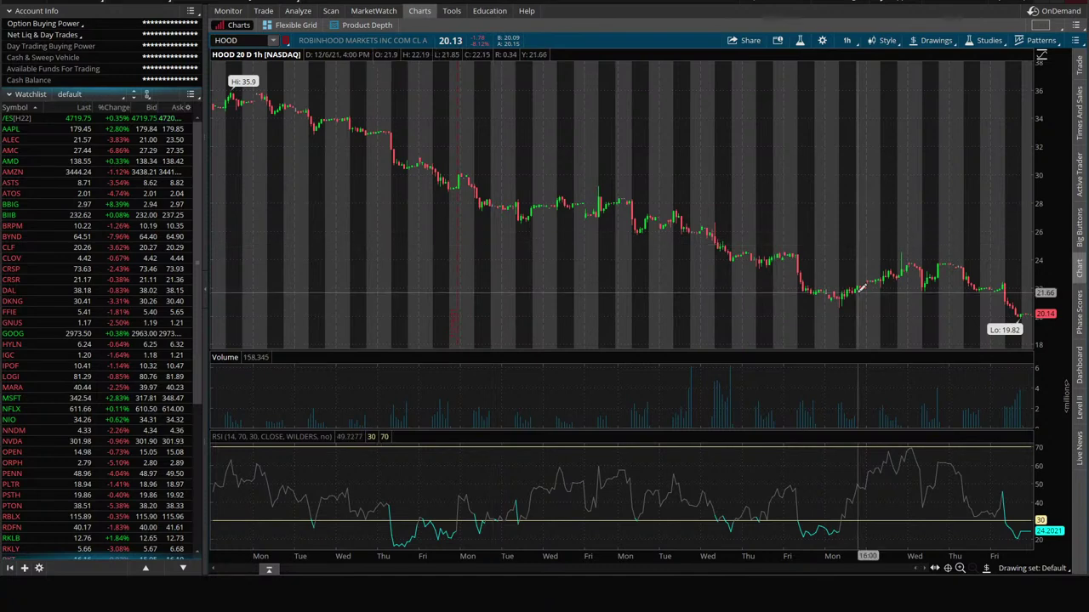
click(847, 41)
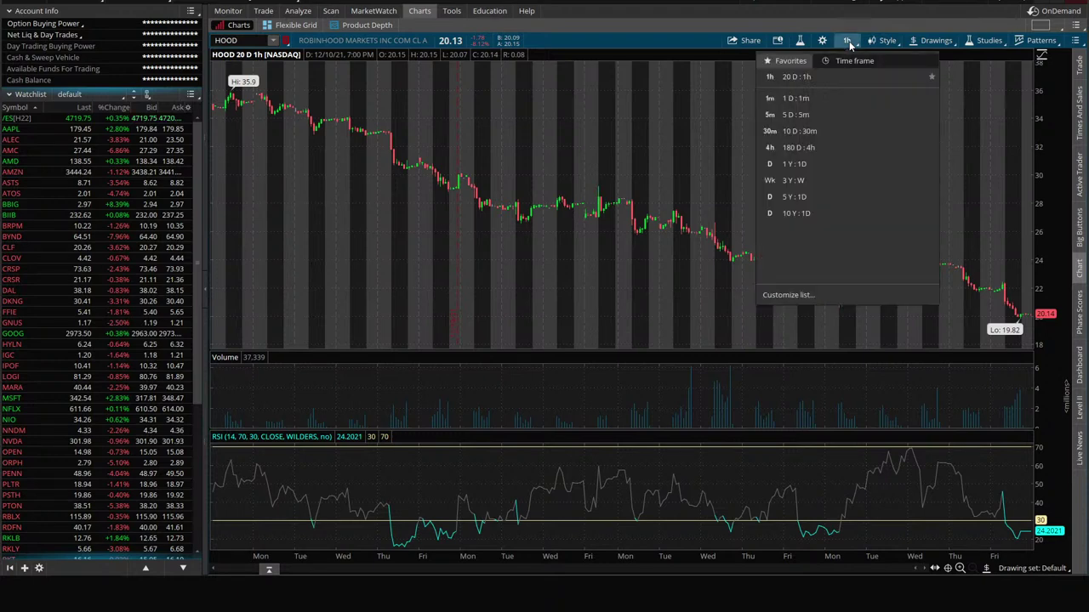
click(800, 164)
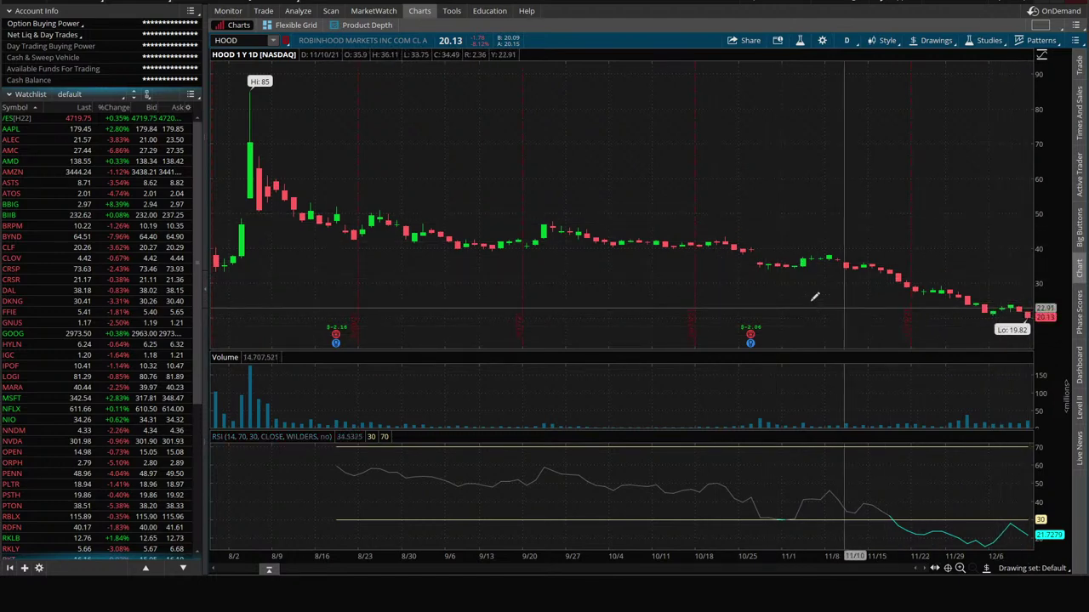
- Show HOOD on the 5 D : 5m time frame and draw a horizontal line at about 18 below the recent low
click(846, 40)
click(824, 114)
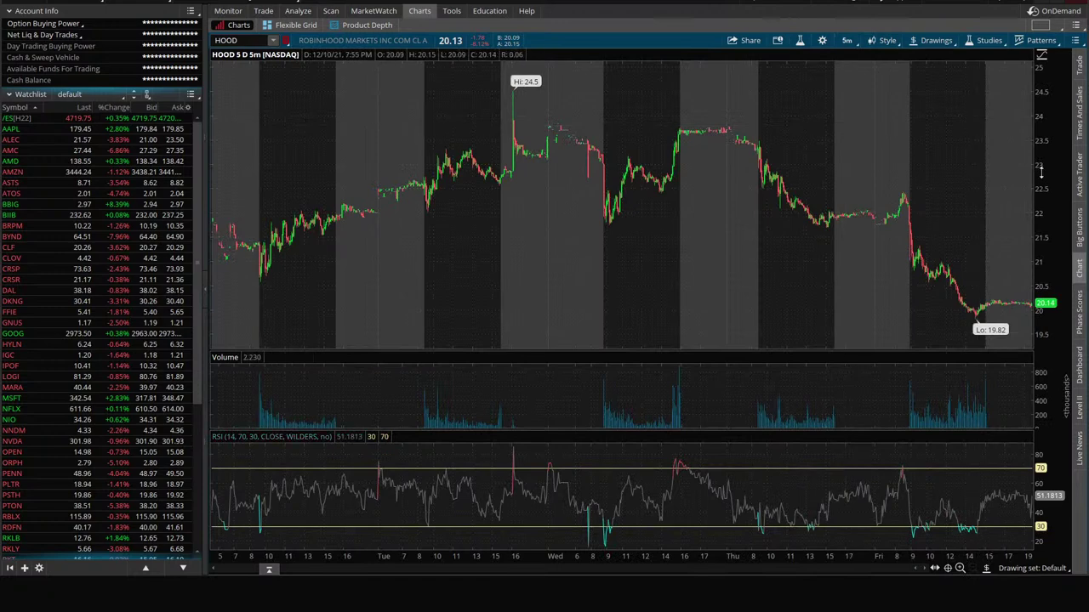
drag(1050, 161, 1050, 246)
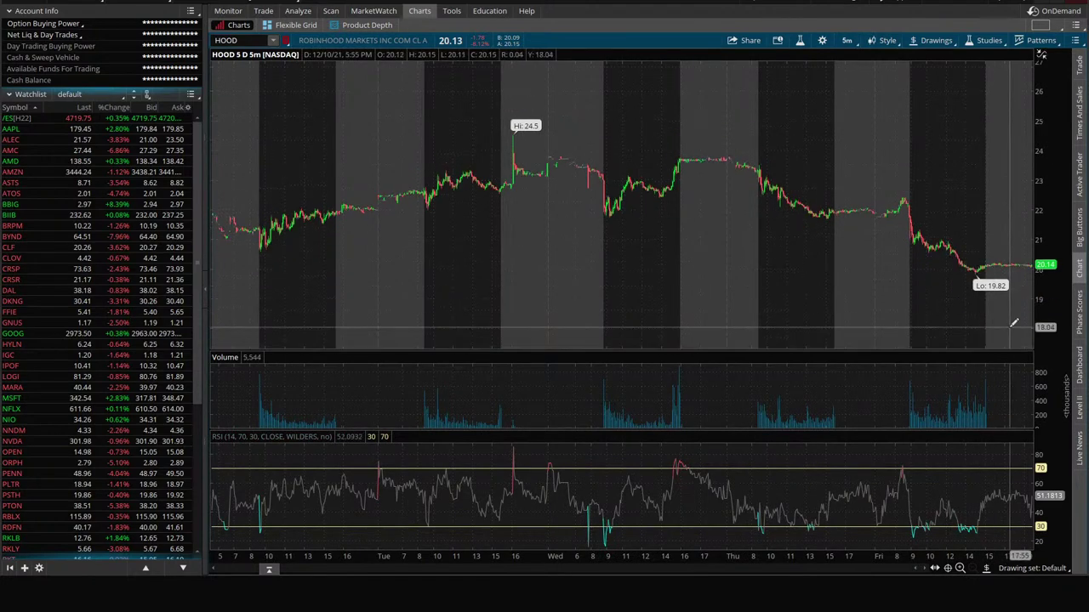
click(1009, 328)
click(544, 329)
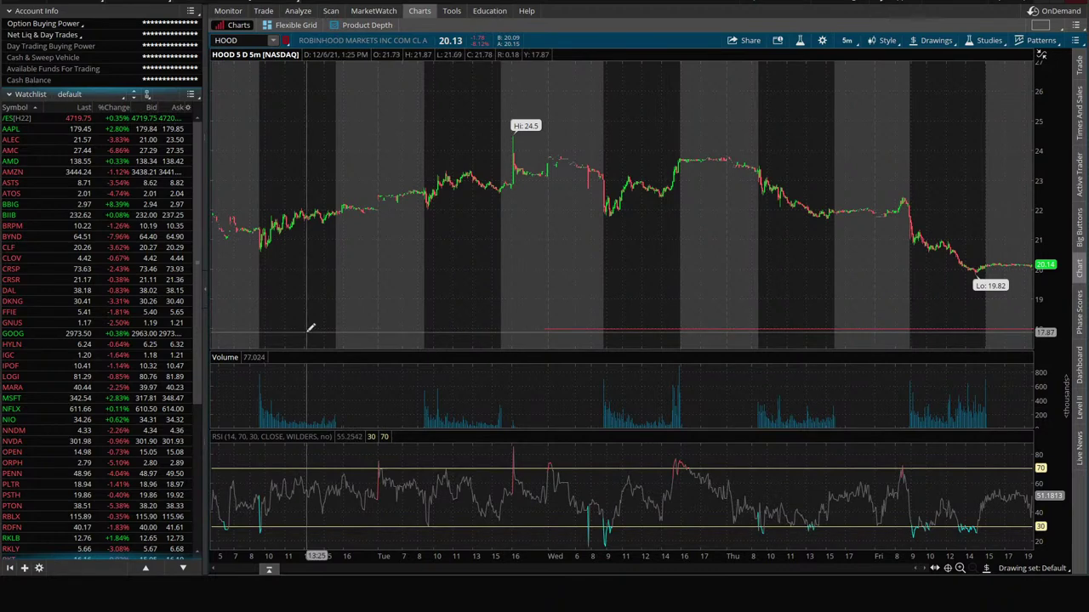
- In the HT Profit Tracker, check the contract amounts of the FUBO, SOFI and HOOD 12/17 puts
mouse_move(289, 595)
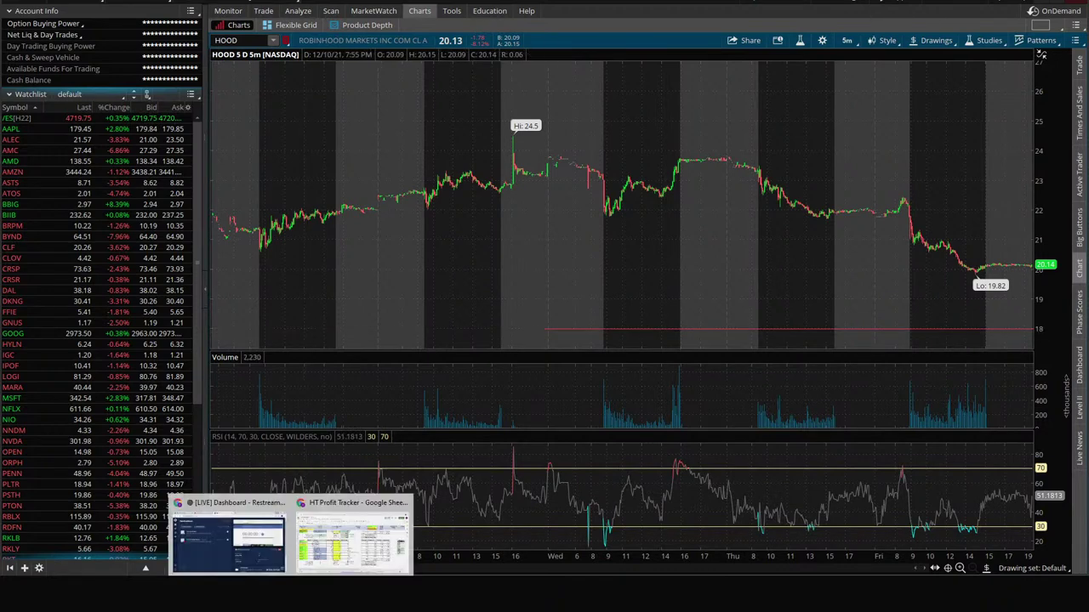
click(344, 528)
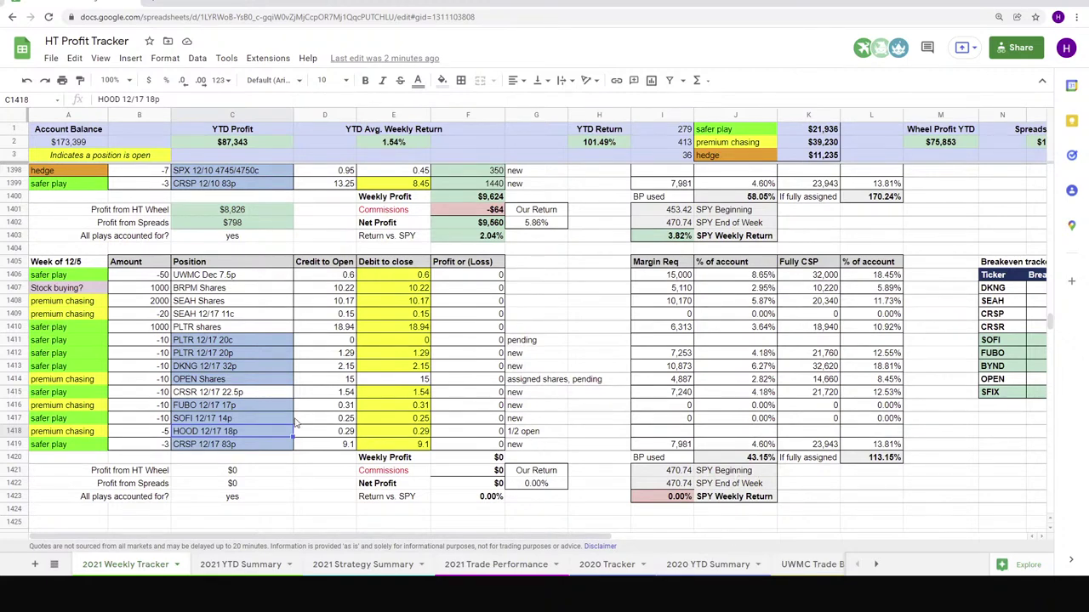
drag(159, 407, 163, 432)
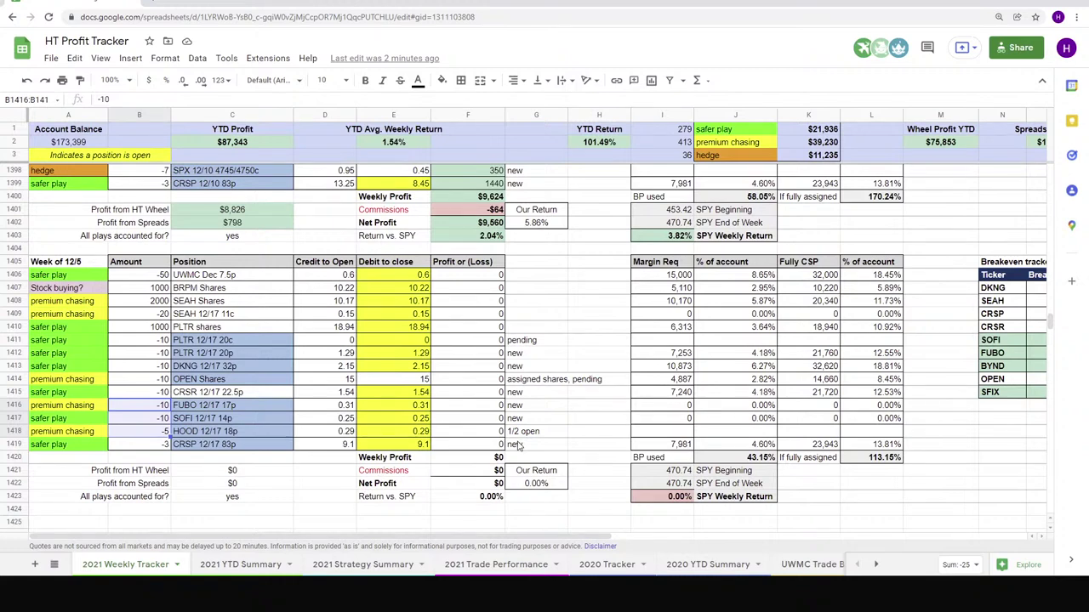
click(157, 433)
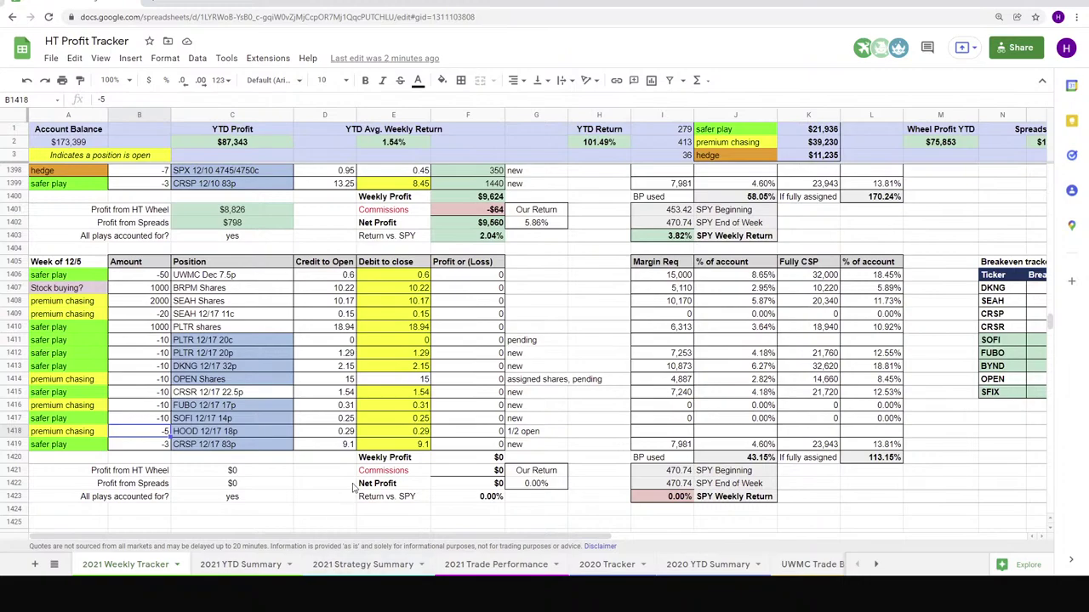
- In thinkorswim, prepare a sell order for 10 HOOD 17 DEC 21 17 puts at .18 and review its buying power effect without sending it
key(alt+Tab)
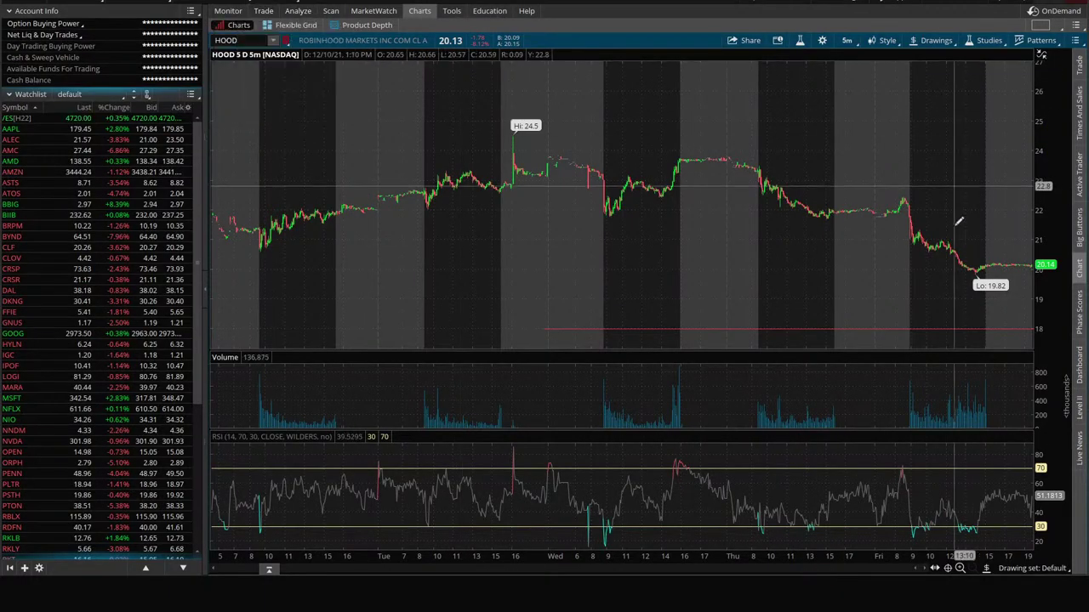
click(263, 12)
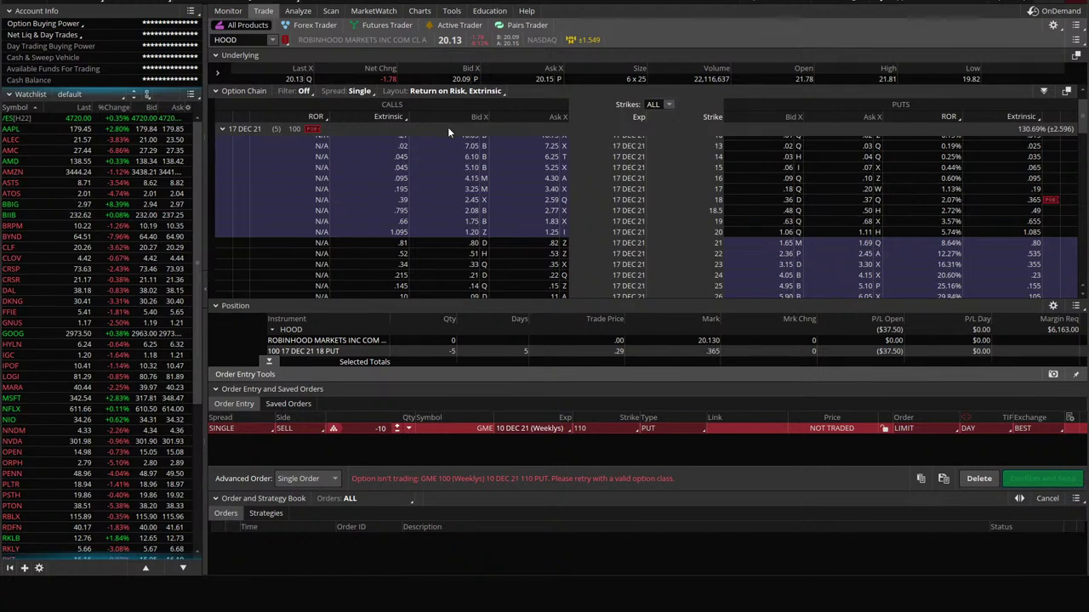
click(789, 191)
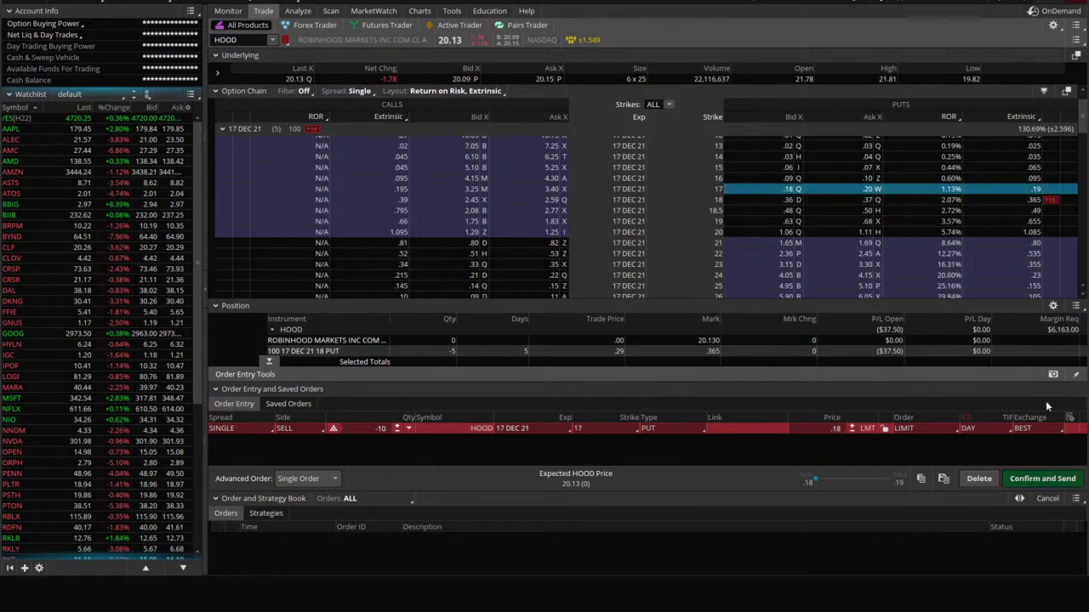
click(1045, 478)
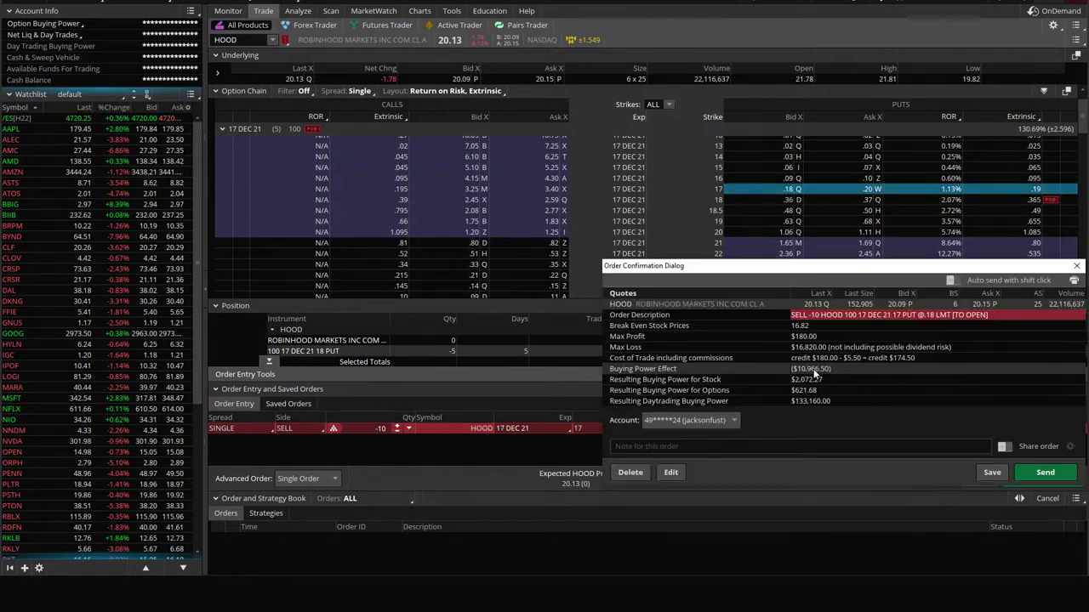
click(1074, 266)
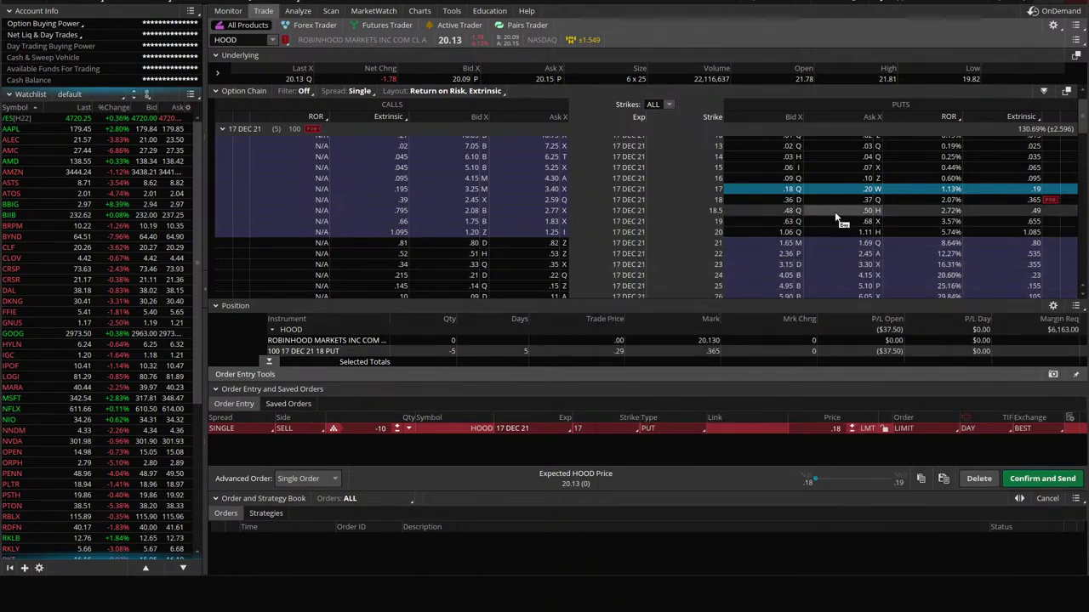
click(1061, 480)
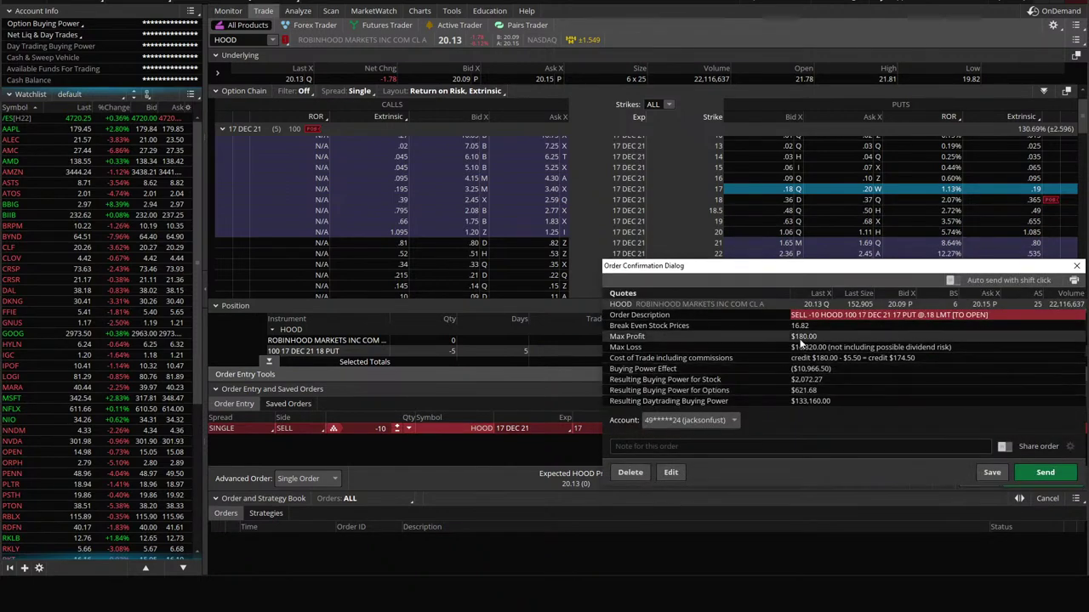
click(1075, 267)
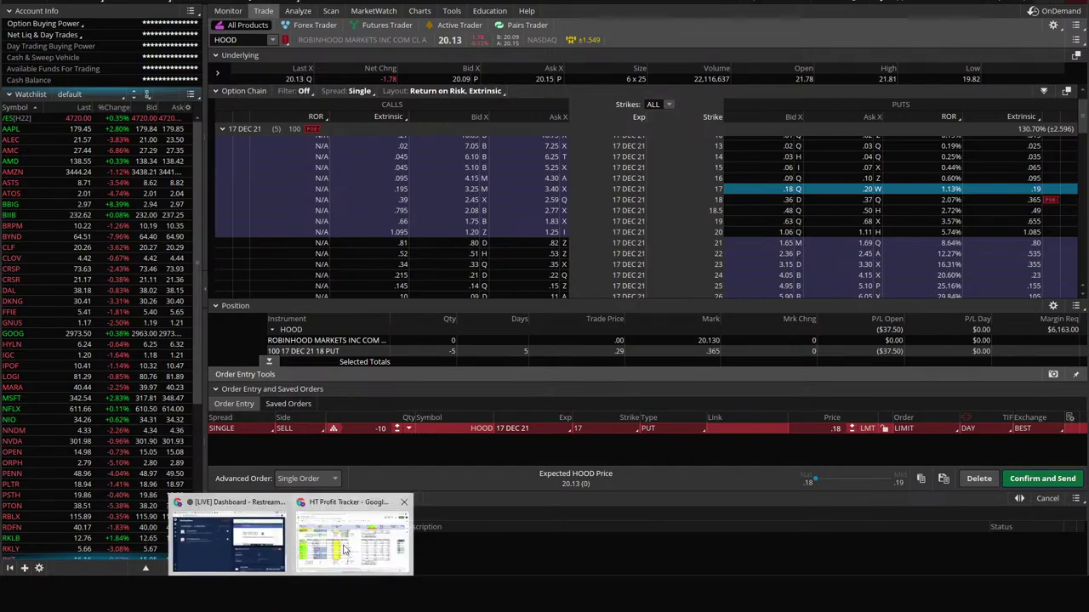
- Return to the HT Profit Tracker and go over the Week of 12/5 positions from UWMC down to HOOD
click(349, 533)
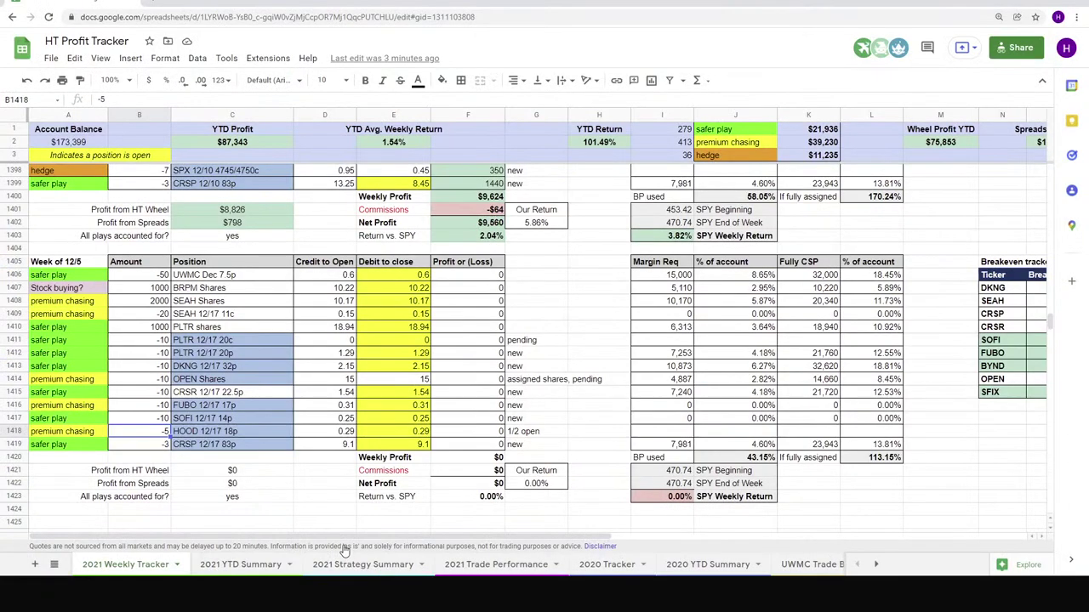
click(404, 432)
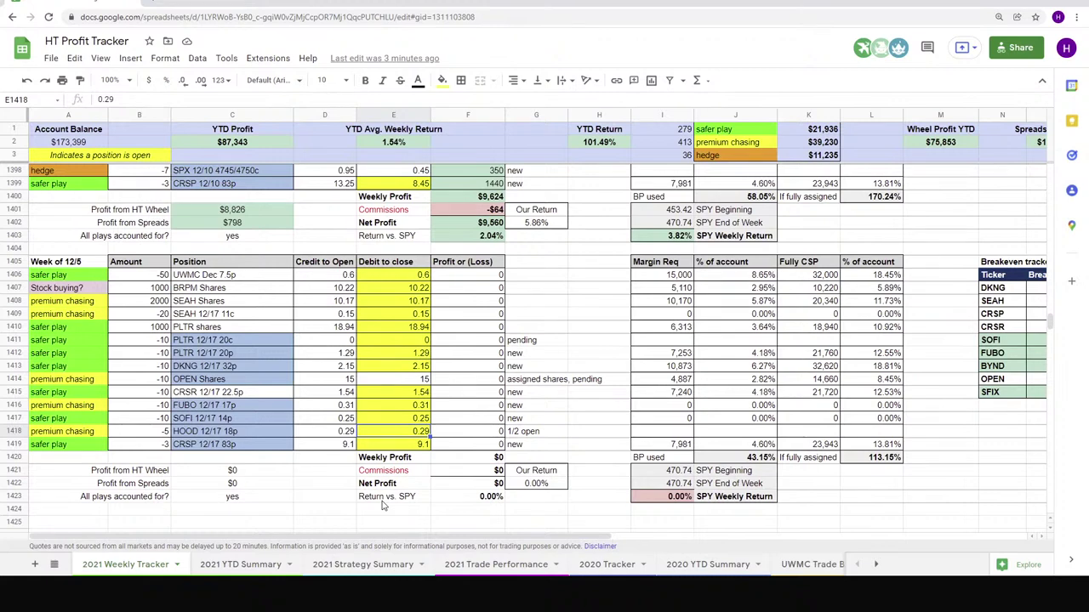
drag(224, 276, 220, 433)
click(326, 405)
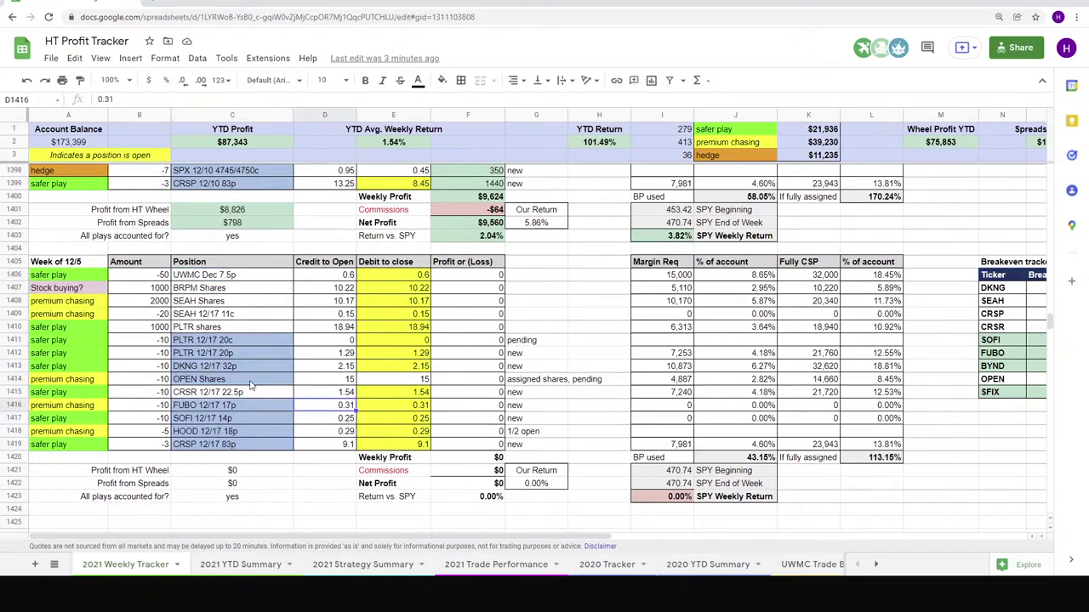
- Examine the new plays in the tracker's late October week for comparison and return to the Week of 12/5 section
scroll(247, 387, up, 2)
scroll(247, 387, up, 15)
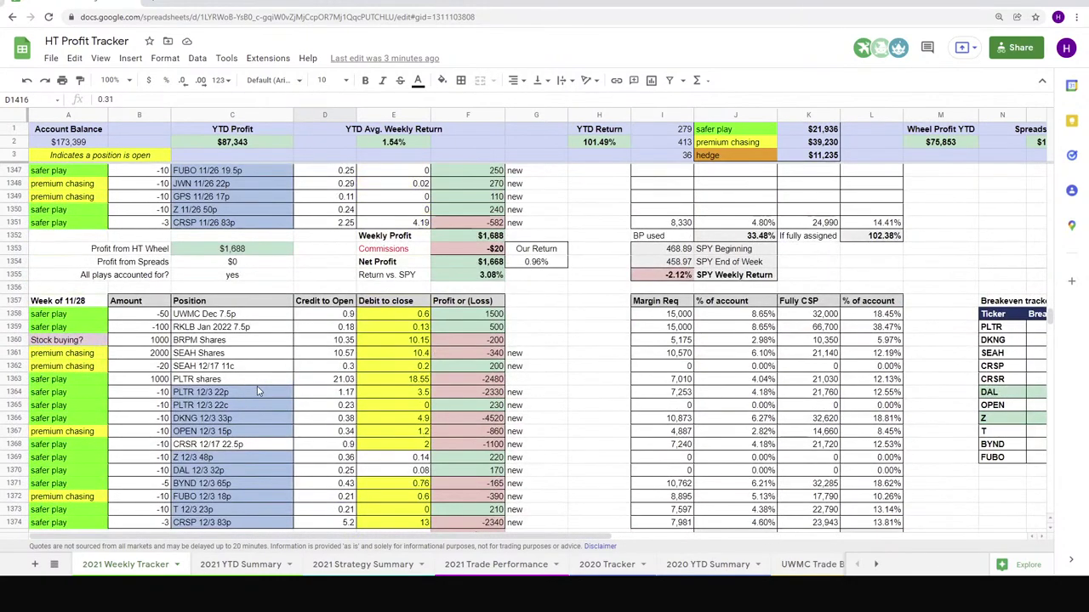
scroll(261, 392, up, 13)
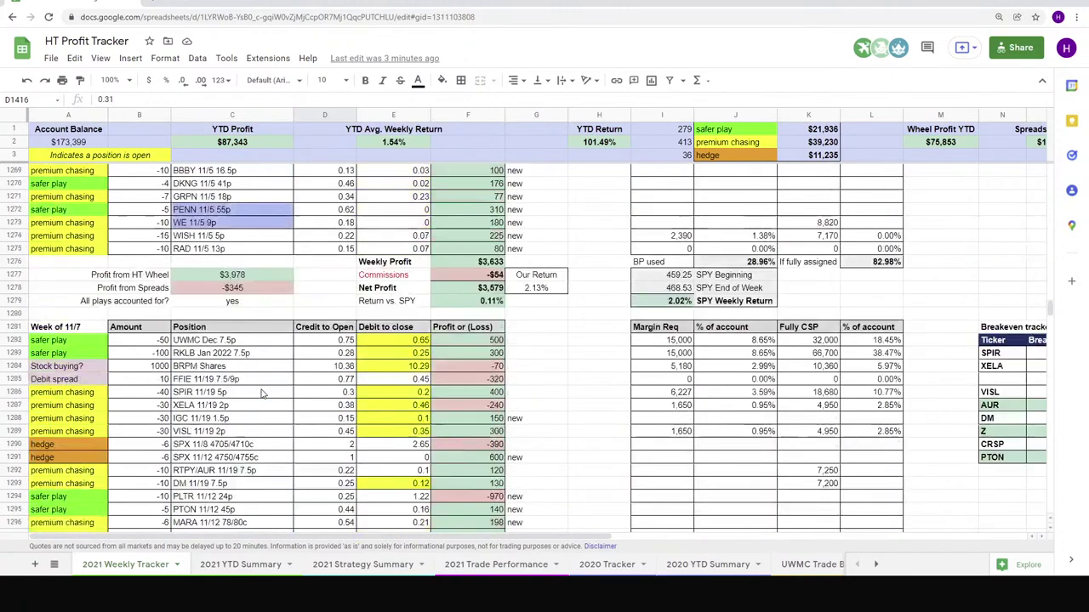
scroll(261, 392, up, 8)
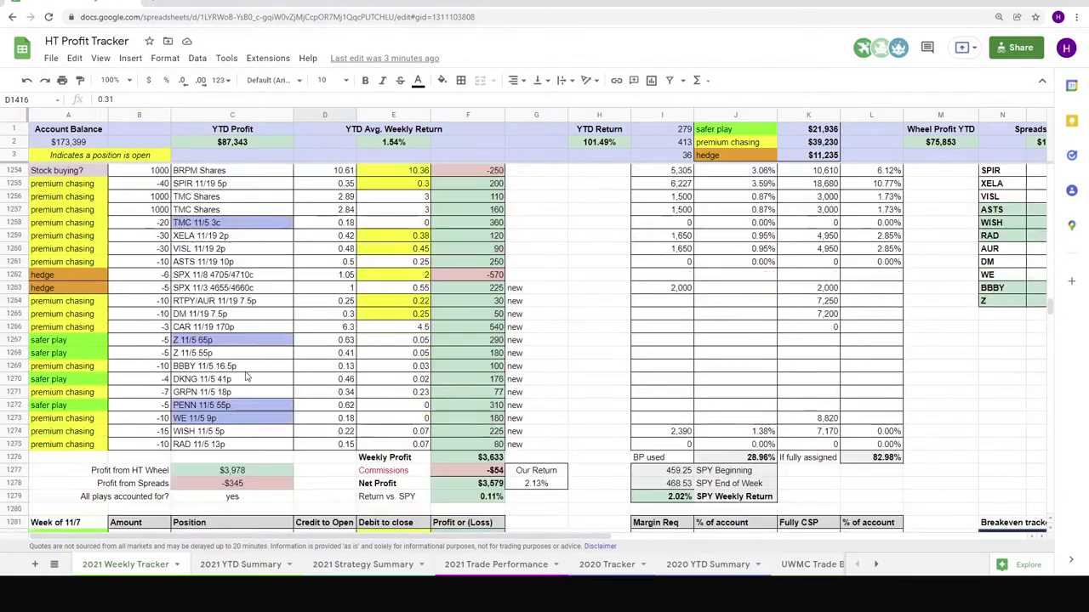
scroll(245, 378, up, 5)
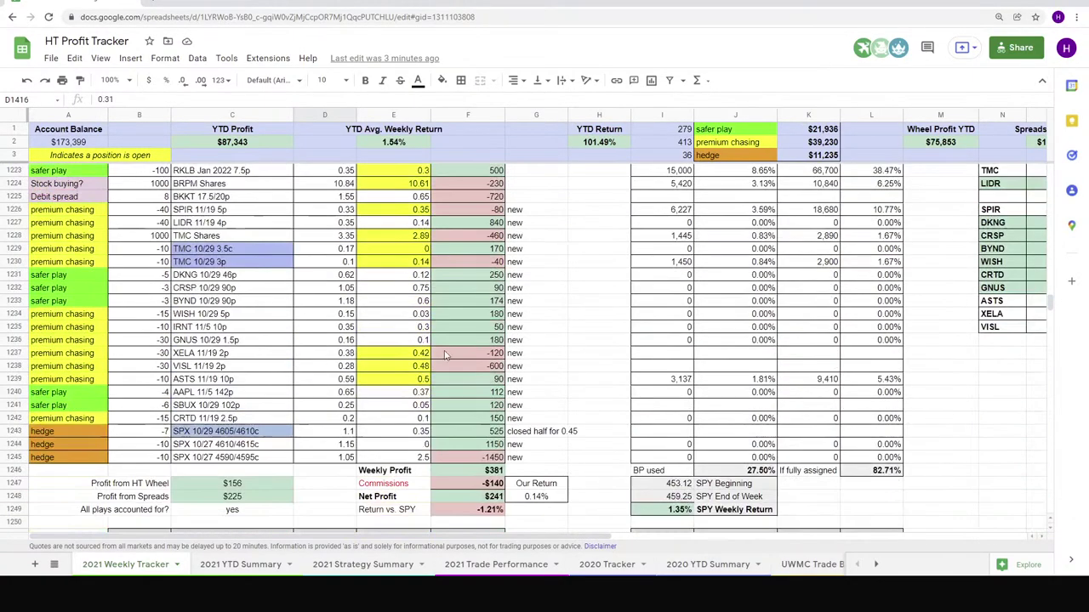
drag(531, 210, 518, 463)
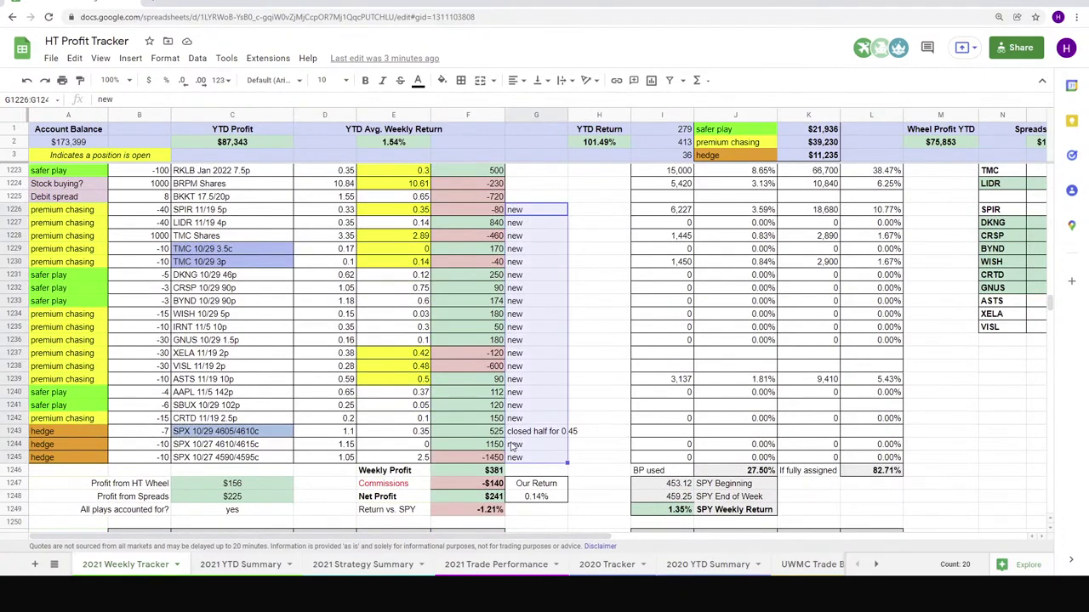
scroll(366, 352, down, 20)
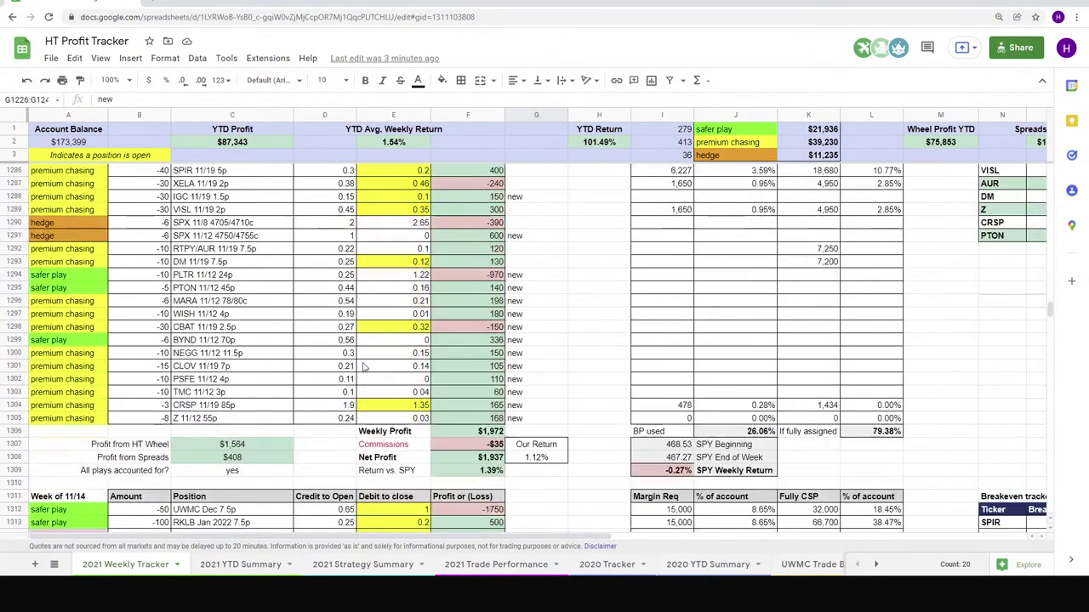
scroll(365, 367, down, 5)
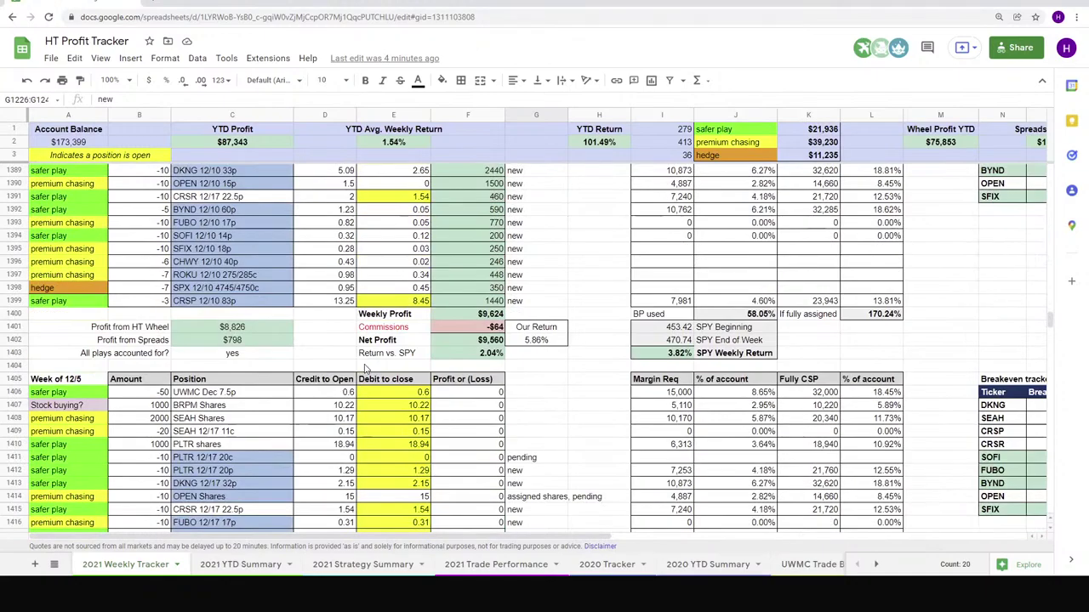
- Total the profit of the PLTR 11/19 22p through ASTR 11/19 10p positions in the Week of 11/14 block
scroll(366, 367, up, 5)
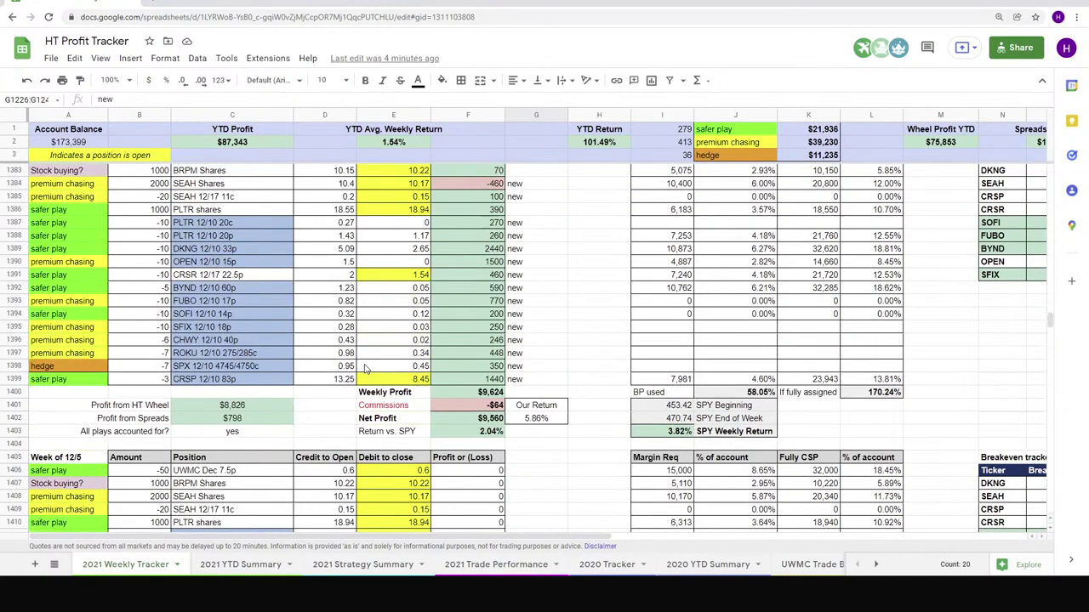
scroll(422, 303, up, 3)
scroll(422, 304, up, 16)
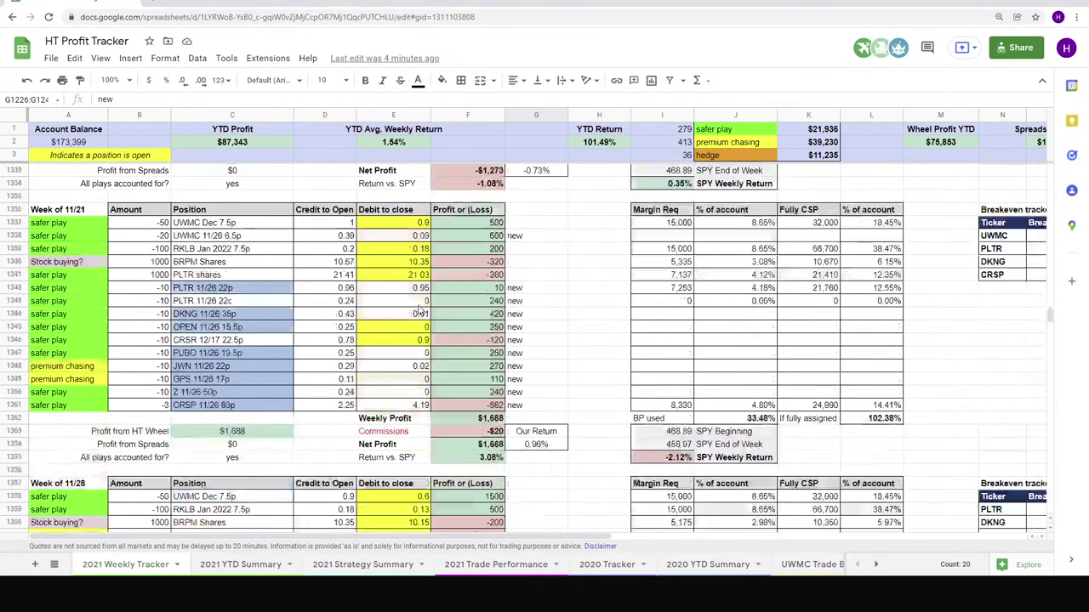
scroll(237, 289, down, 5)
scroll(237, 289, up, 8)
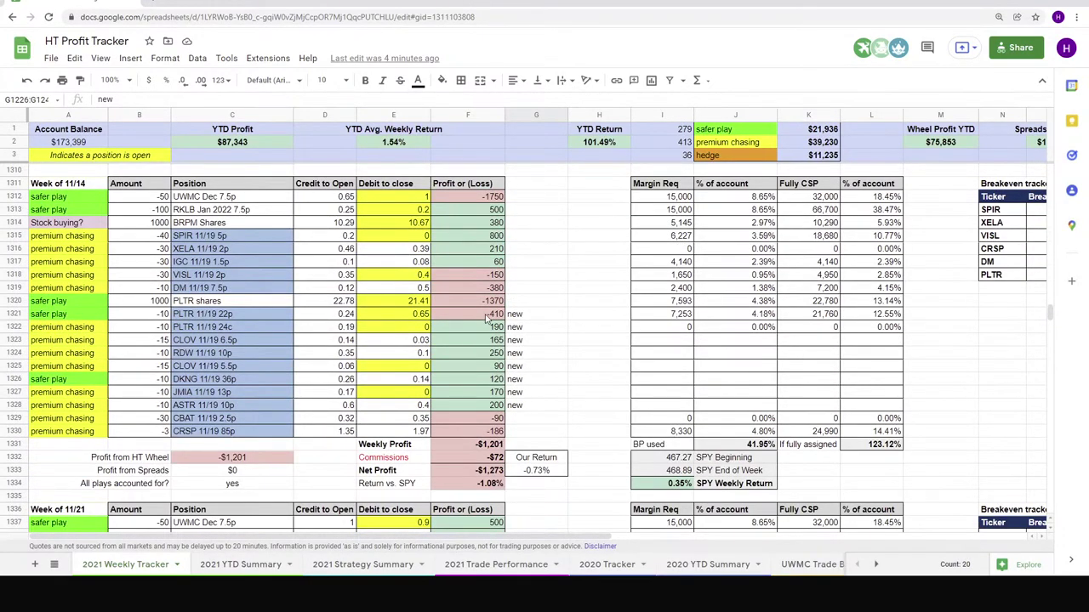
drag(487, 318, 491, 405)
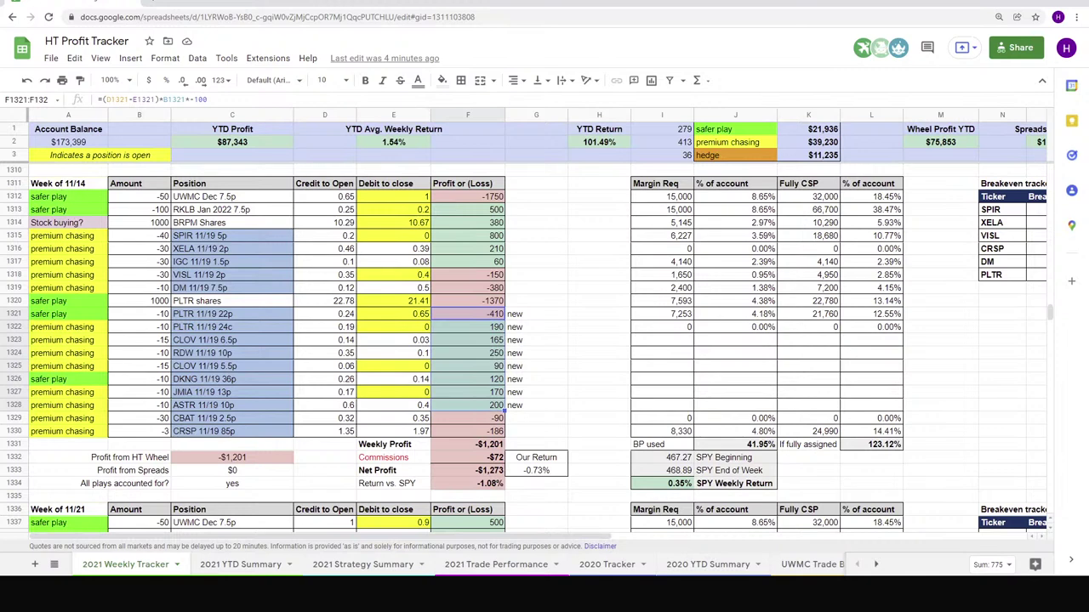
- Total the profits of the positions marked new in the two weekly blocks before 11/14, rows 1294–1305 and 1263–1275
scroll(489, 340, up, 7)
drag(494, 250, 493, 393)
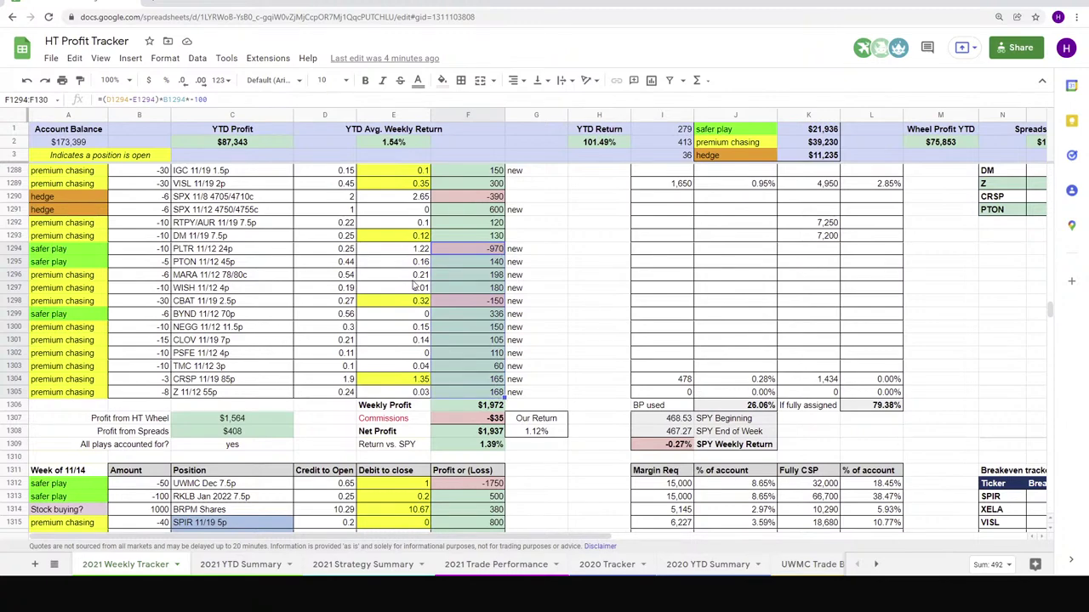
scroll(417, 285, up, 12)
drag(489, 316, 494, 470)
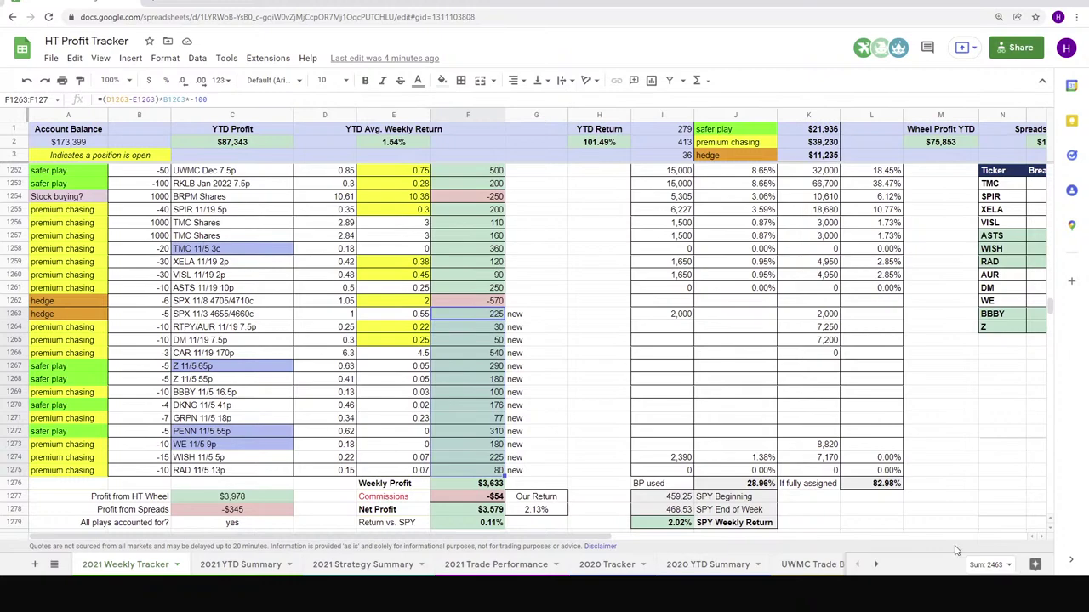
- Total the Week of 10/24 profits in rows 1226–1245 and the Week of 10/17 profits in rows 1200–1213
scroll(483, 261, up, 10)
drag(483, 249, 491, 498)
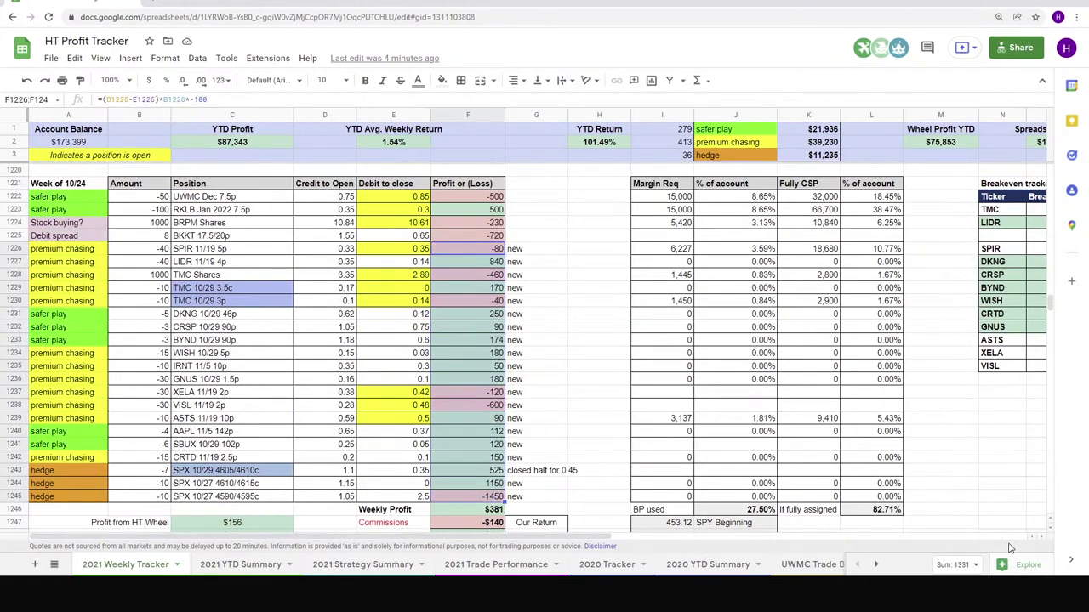
scroll(516, 364, up, 9)
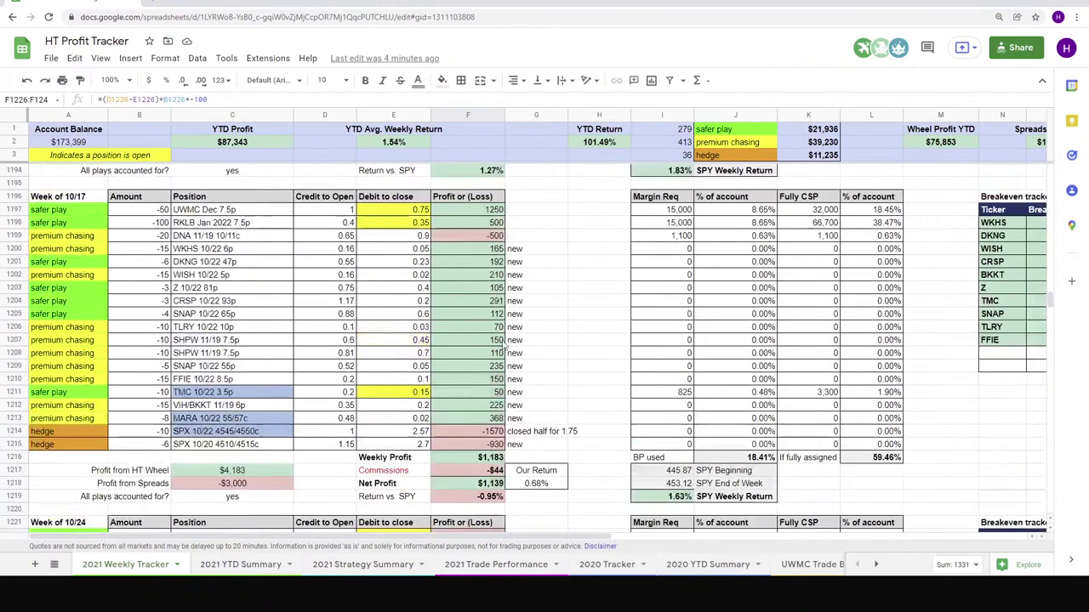
drag(485, 248, 494, 418)
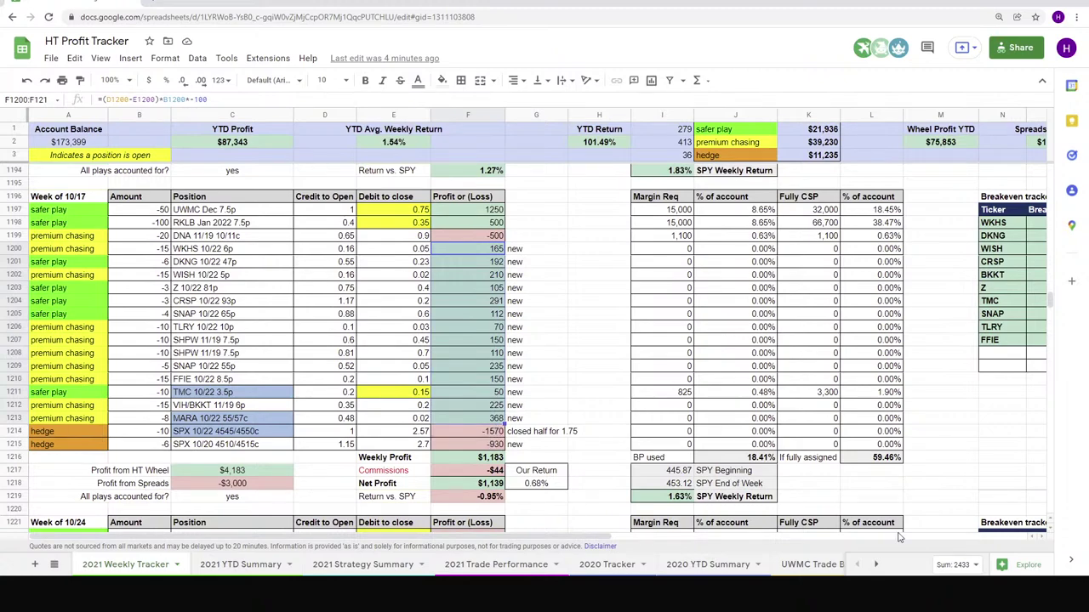
- Return to the current weekly block at the end of the 2021 Weekly Tracker sheet
scroll(389, 367, down, 5)
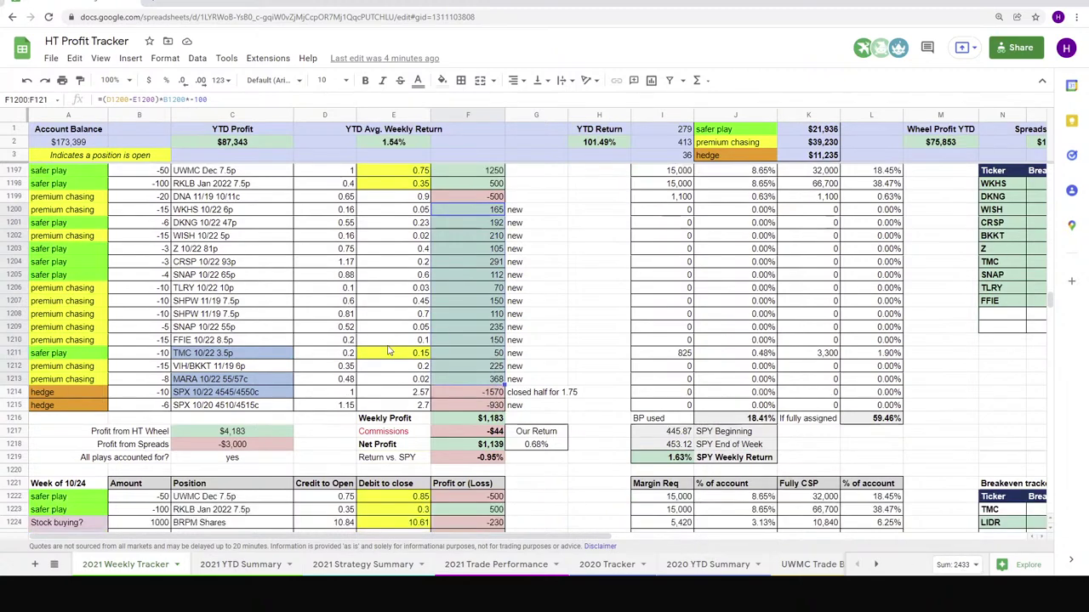
scroll(389, 367, down, 20)
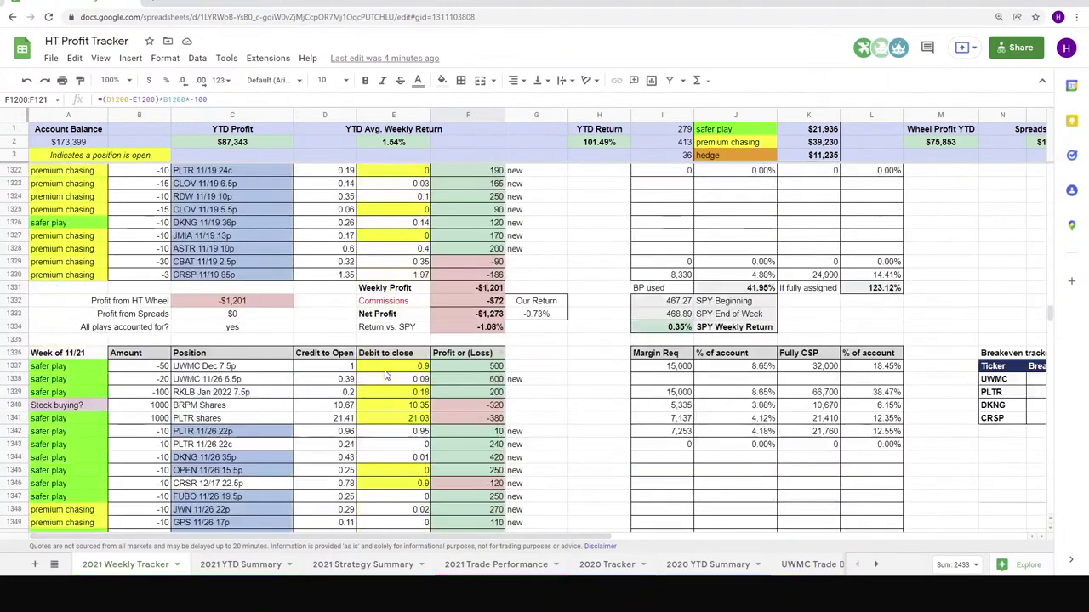
scroll(379, 379, down, 7)
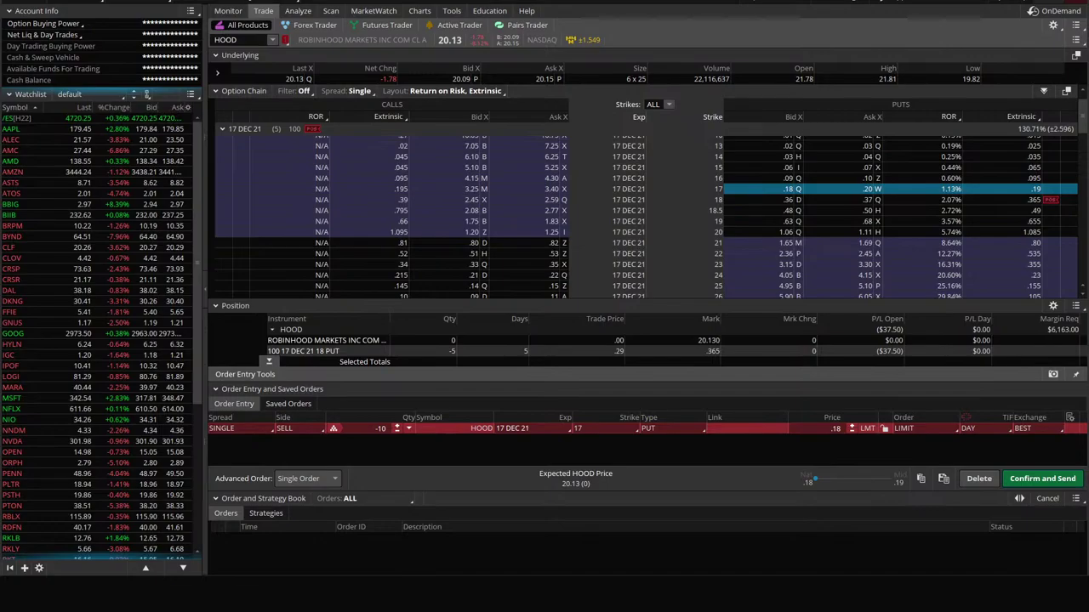
- Switch to the thinkorswim trading platform and show the Option Hacker scan
click(345, 537)
mouse_move(334, 12)
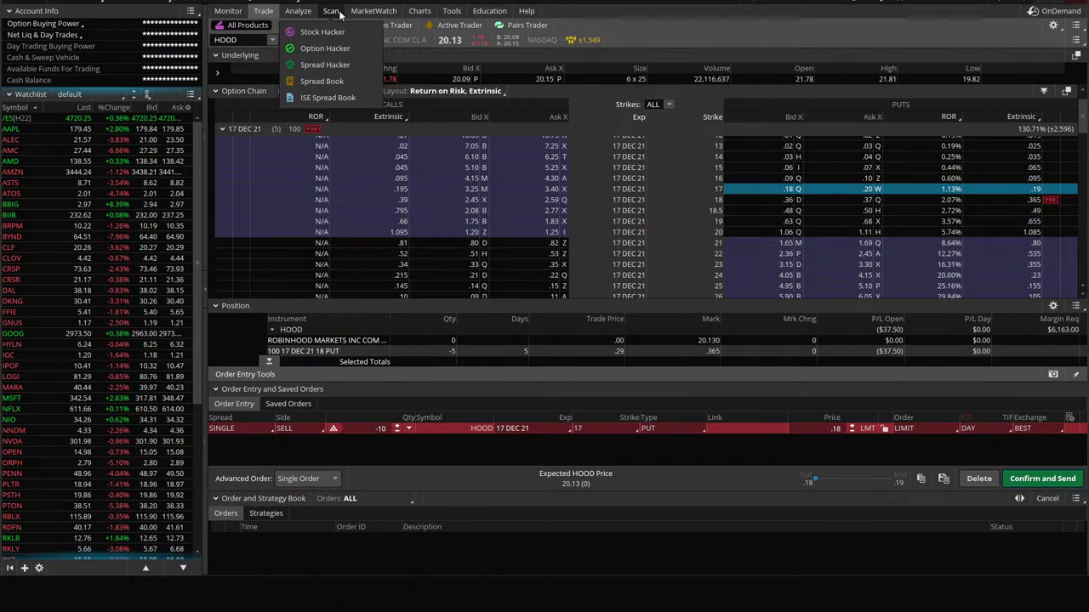
click(324, 48)
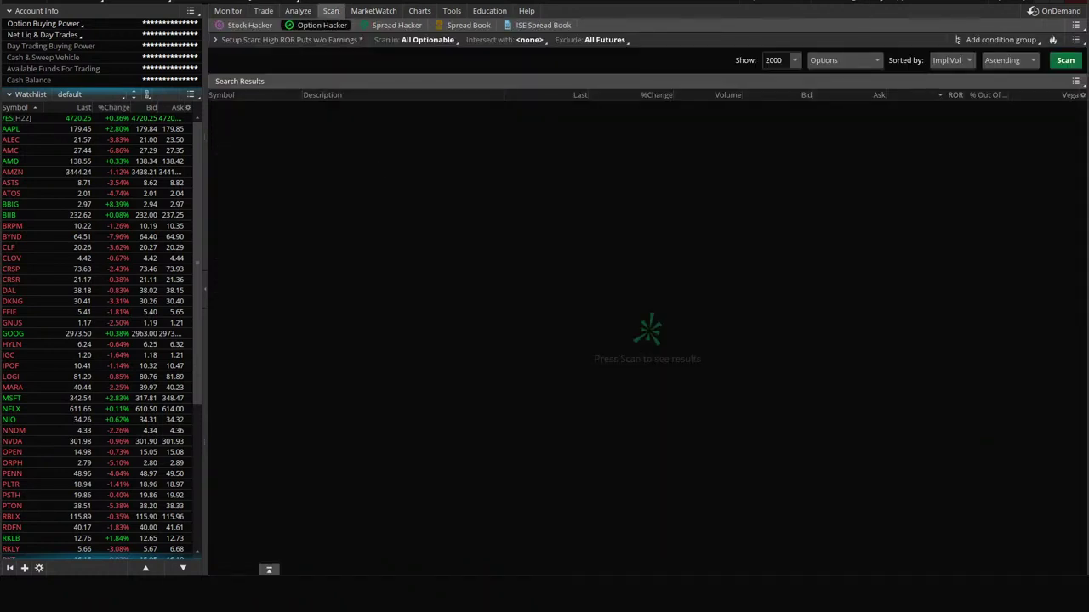
- Switch back to the HT Profit Tracker browser window and open Discord in a new tab
mouse_move(292, 595)
click(338, 534)
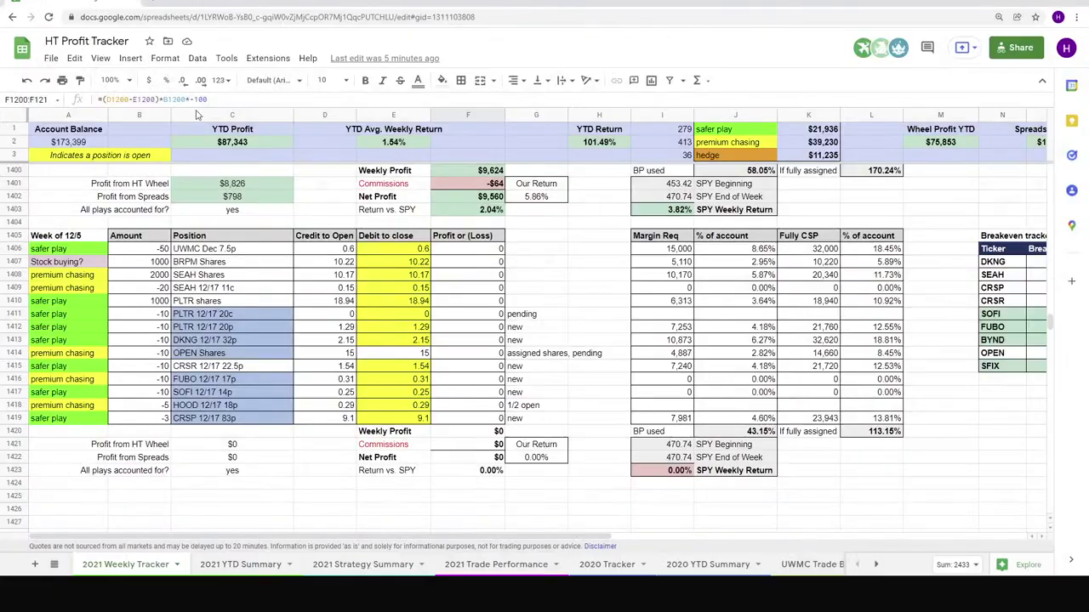
click(155, 2)
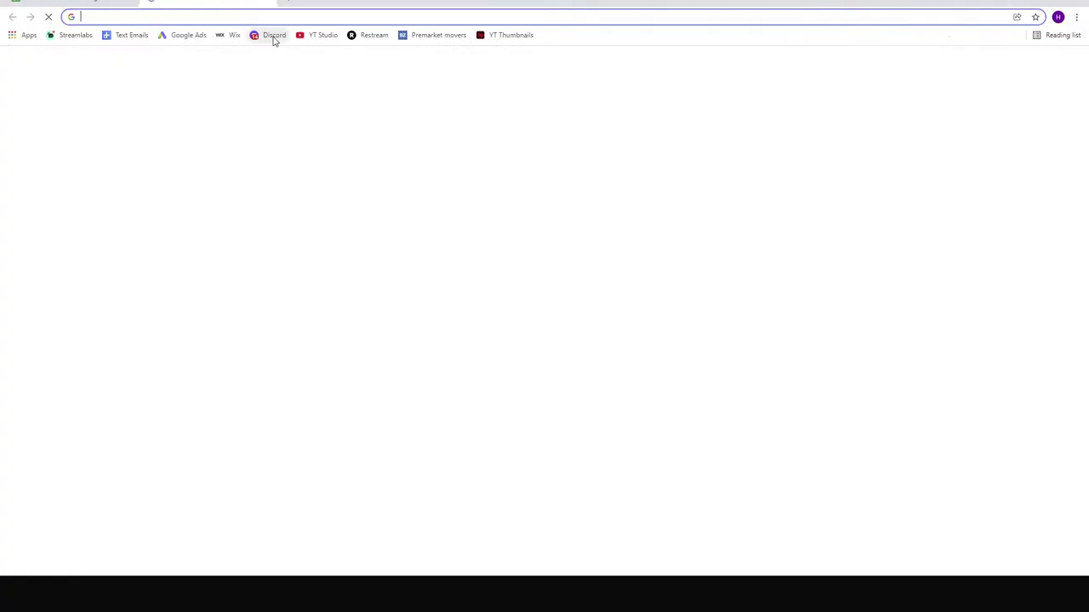
click(274, 37)
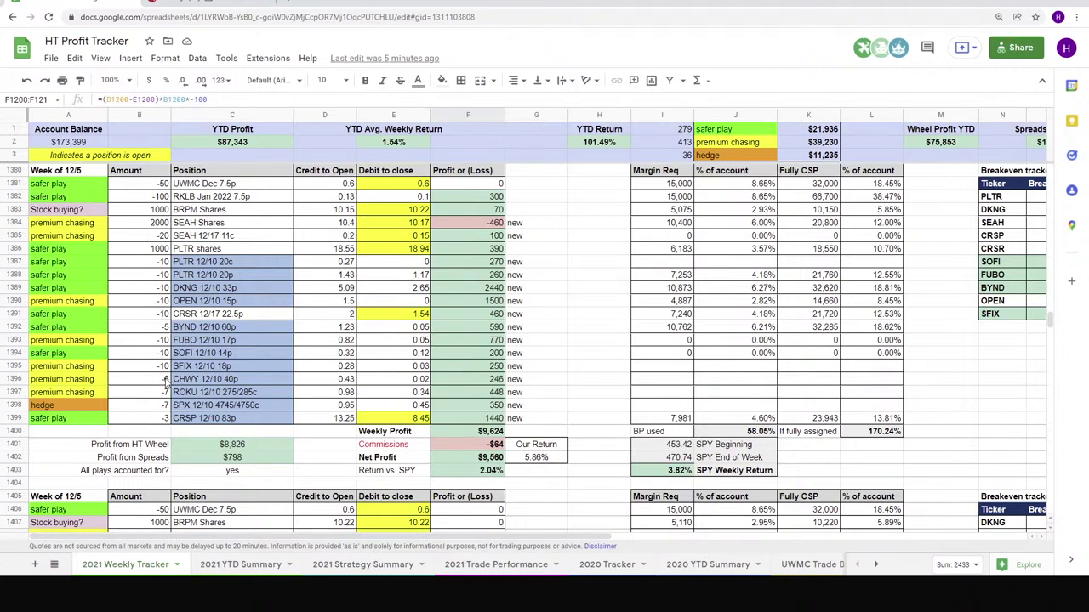
- Clear the tracker's range selection, then switch to Discord and examine the CHWY earnings discussion in the earnings-plays channel
click(586, 383)
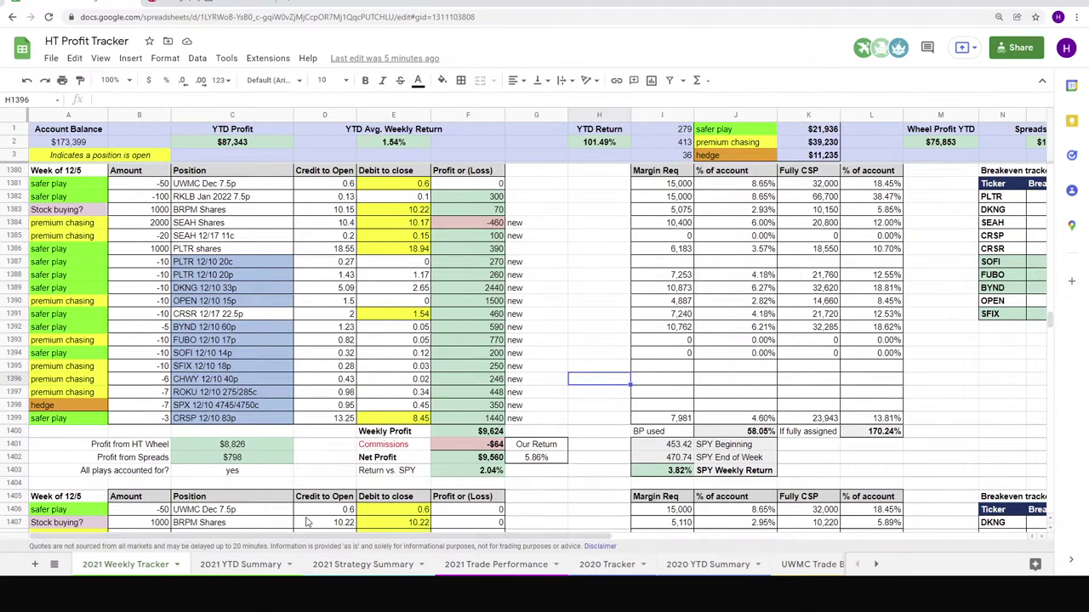
click(220, 4)
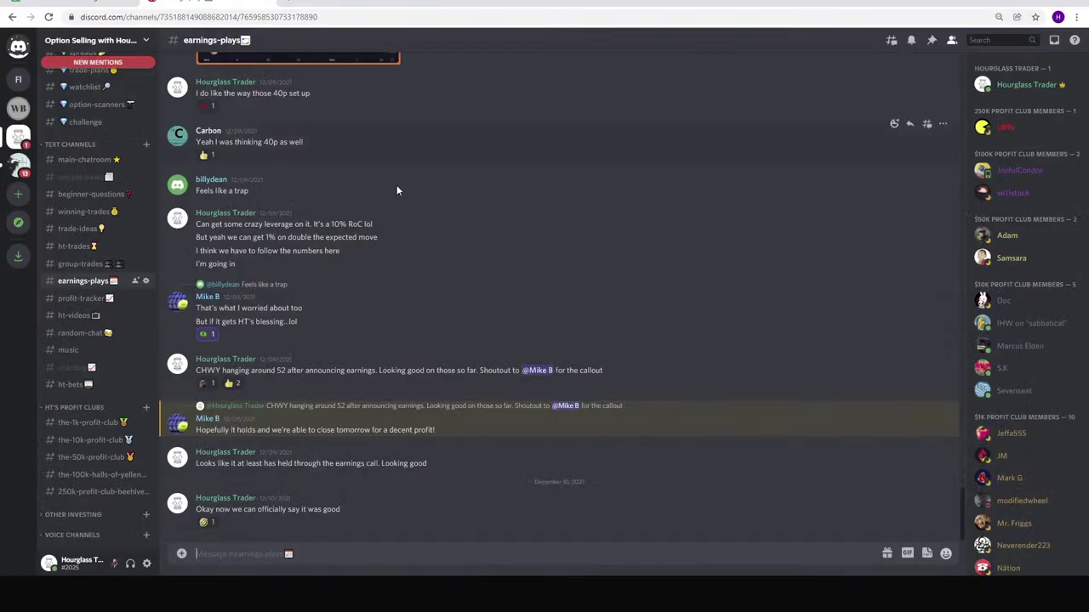
scroll(237, 330, up, 10)
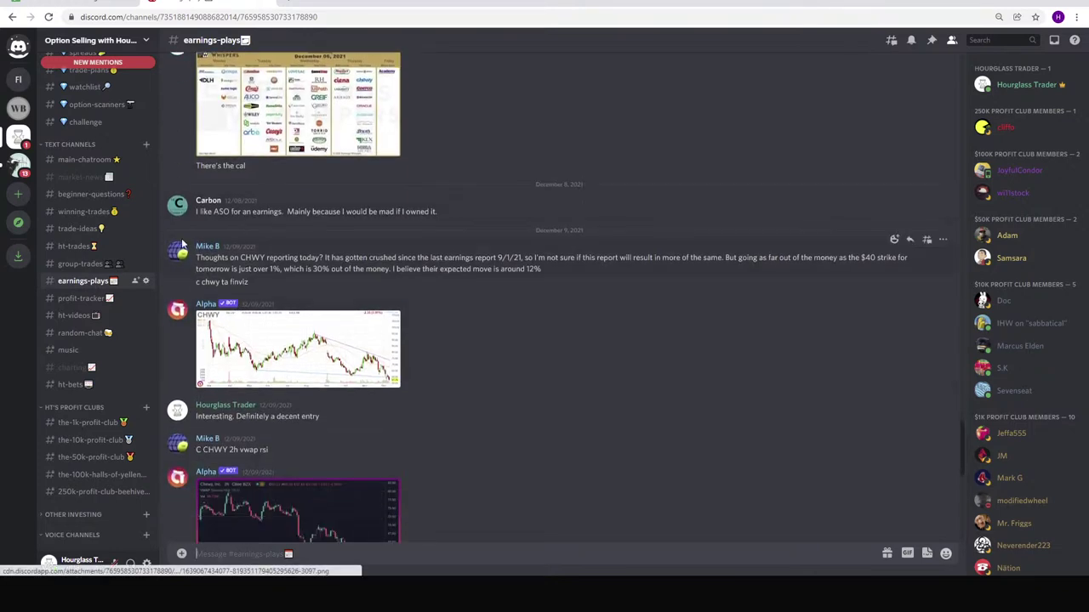
scroll(527, 372, down, 3)
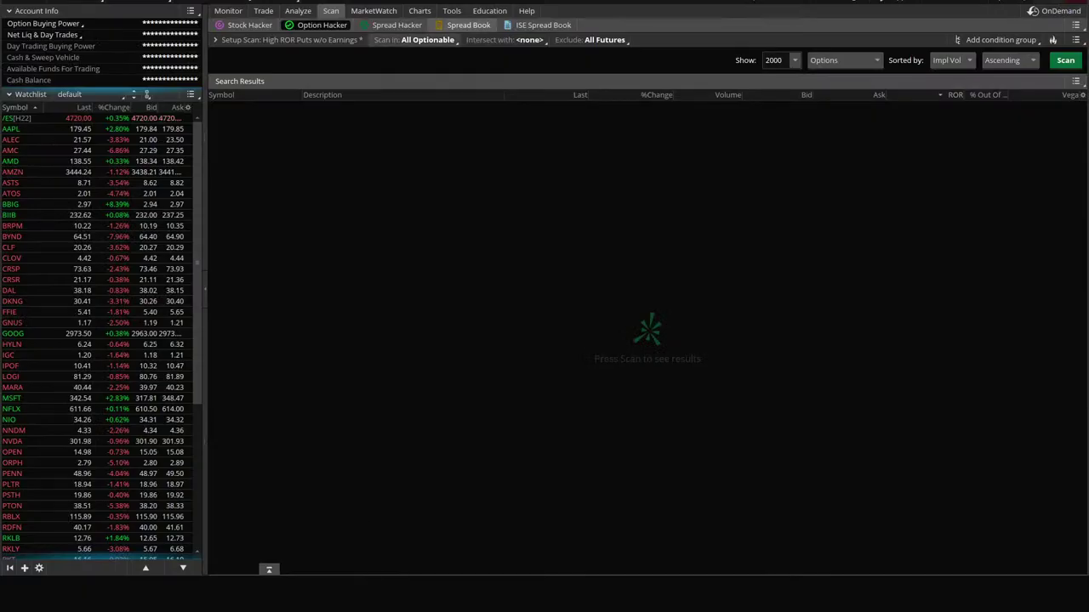
- Chart CHWY in thinkorswim with the 20 D : 1h time frame
click(419, 10)
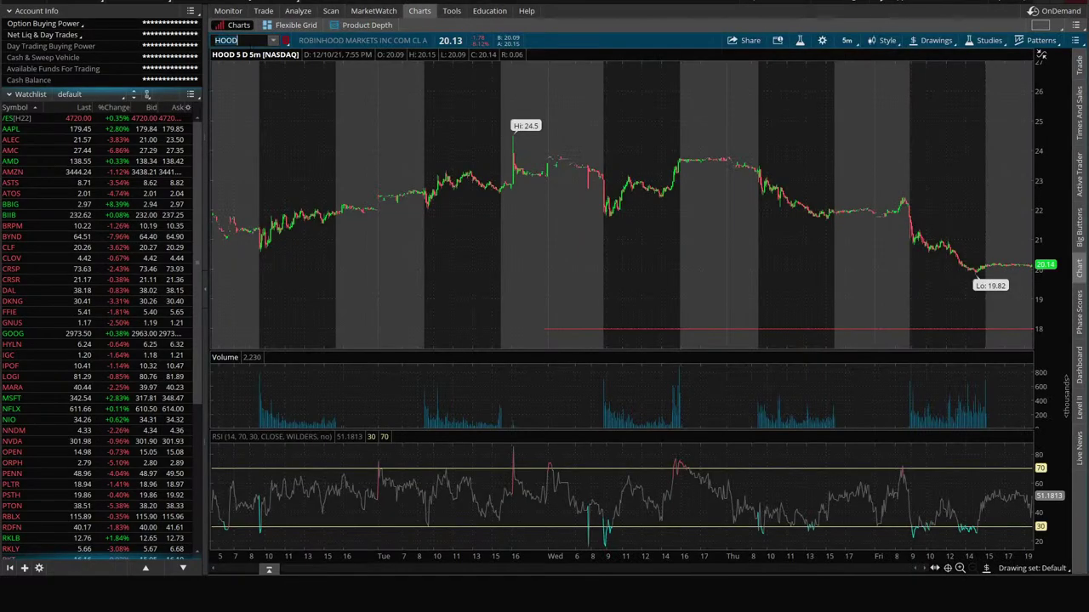
text(CHWY)
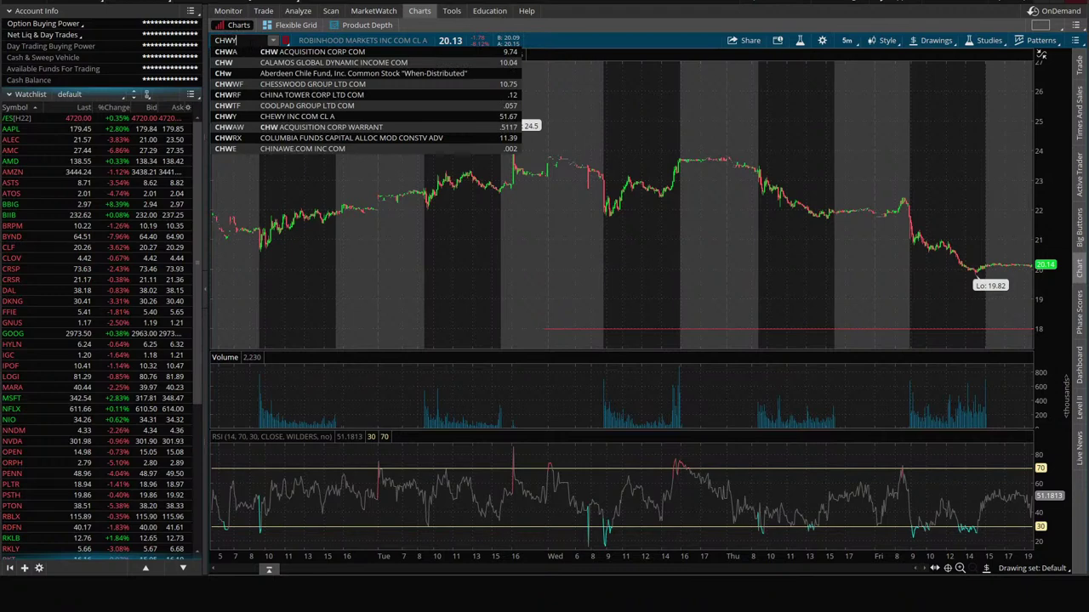
key(Return)
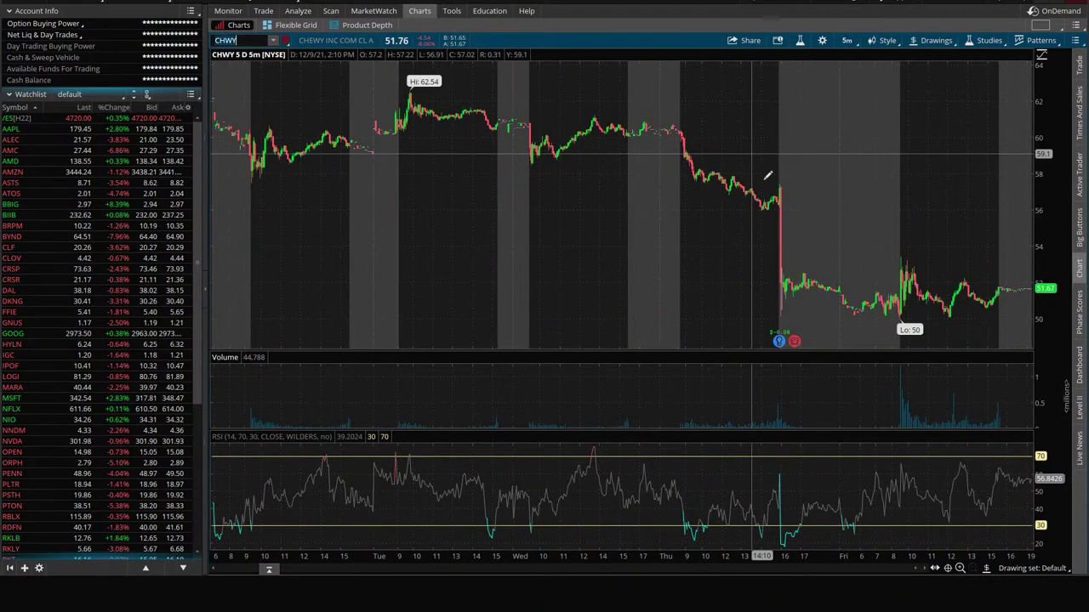
click(846, 40)
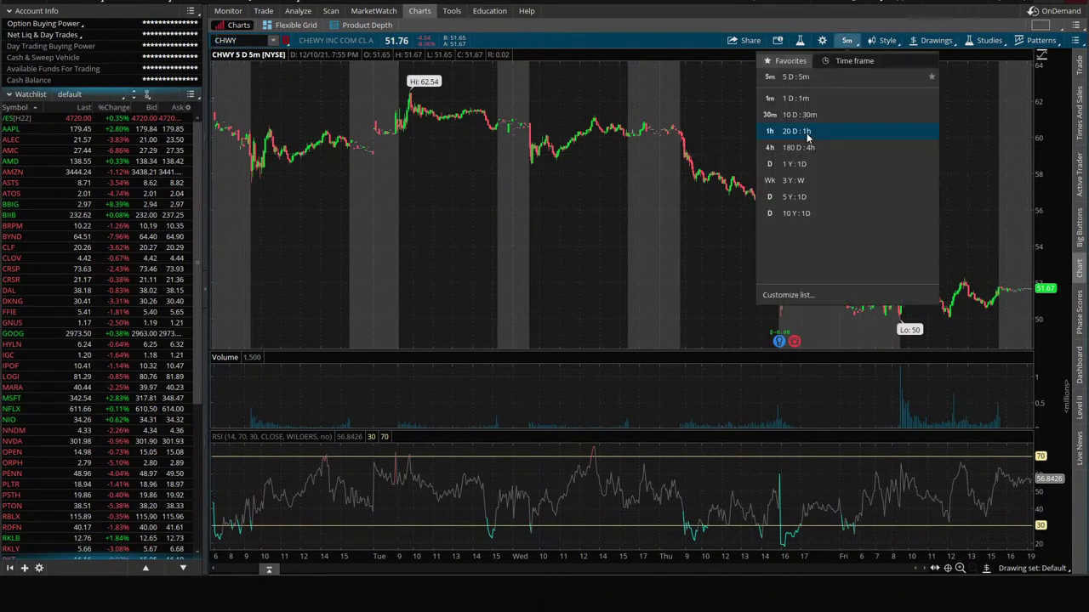
click(806, 132)
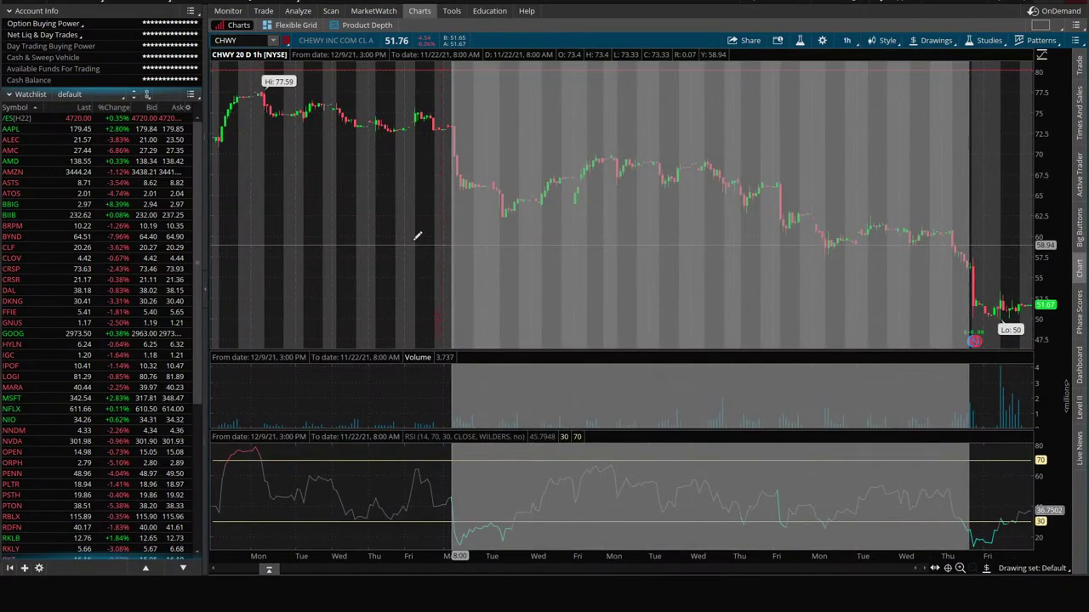
- Draw a horizontal line on the CHWY chart at about 40 and extend it to the left
drag(417, 235, 417, 236)
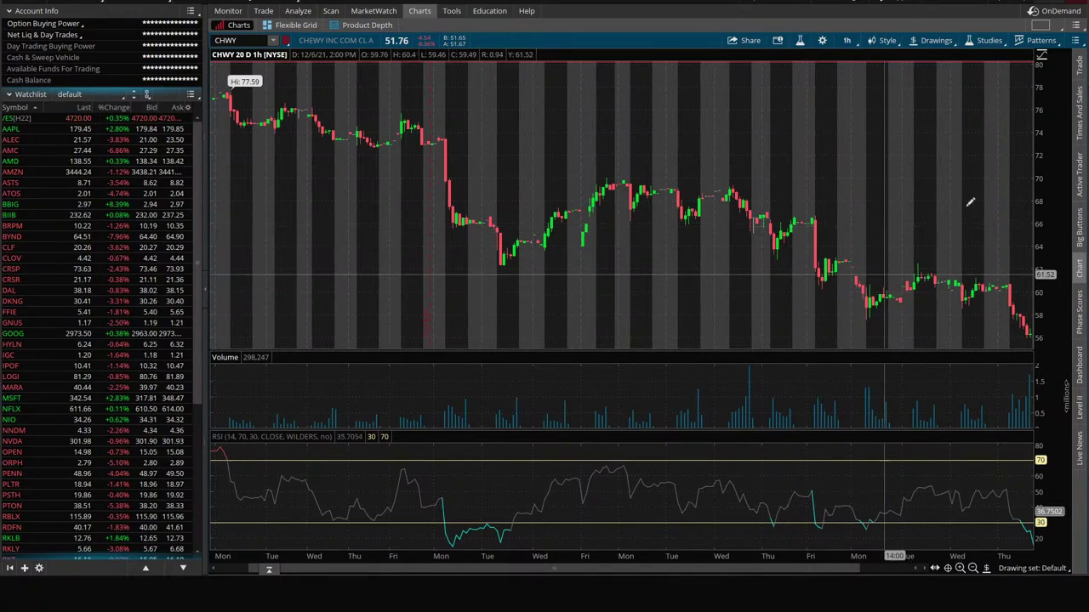
mouse_move(1038, 209)
mouse_down()
mouse_move(1037, 223)
mouse_move(1041, 215)
mouse_up()
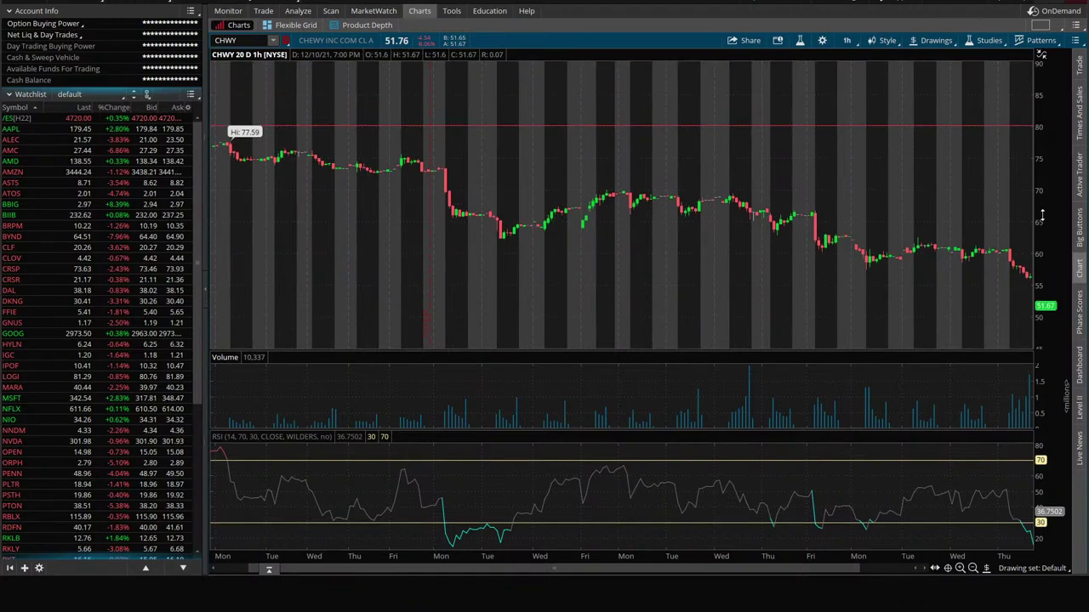
drag(1040, 132, 1042, 191)
click(1011, 327)
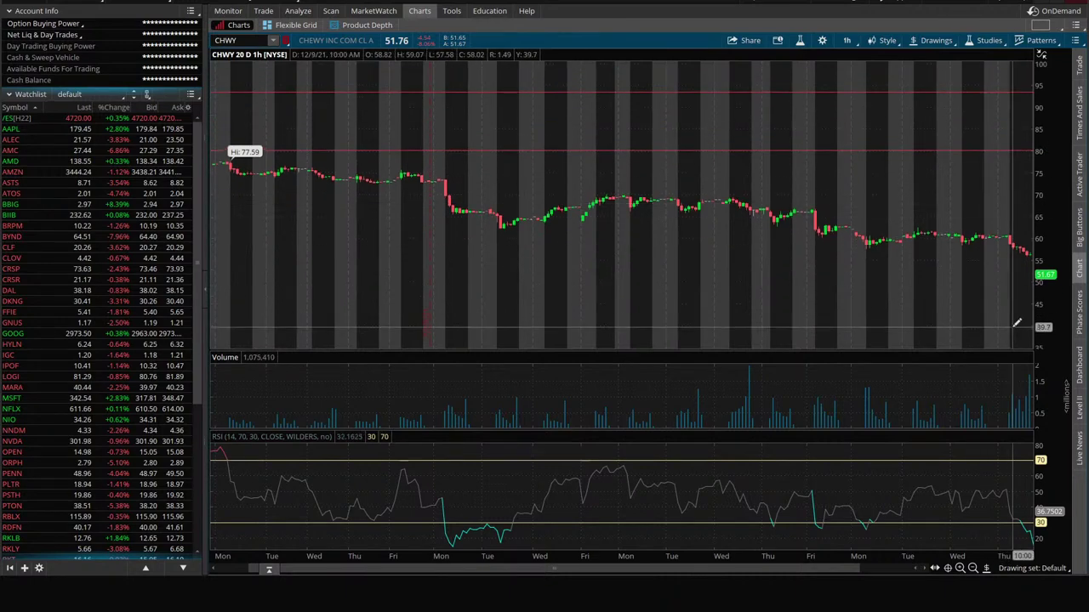
click(646, 326)
right_click(744, 329)
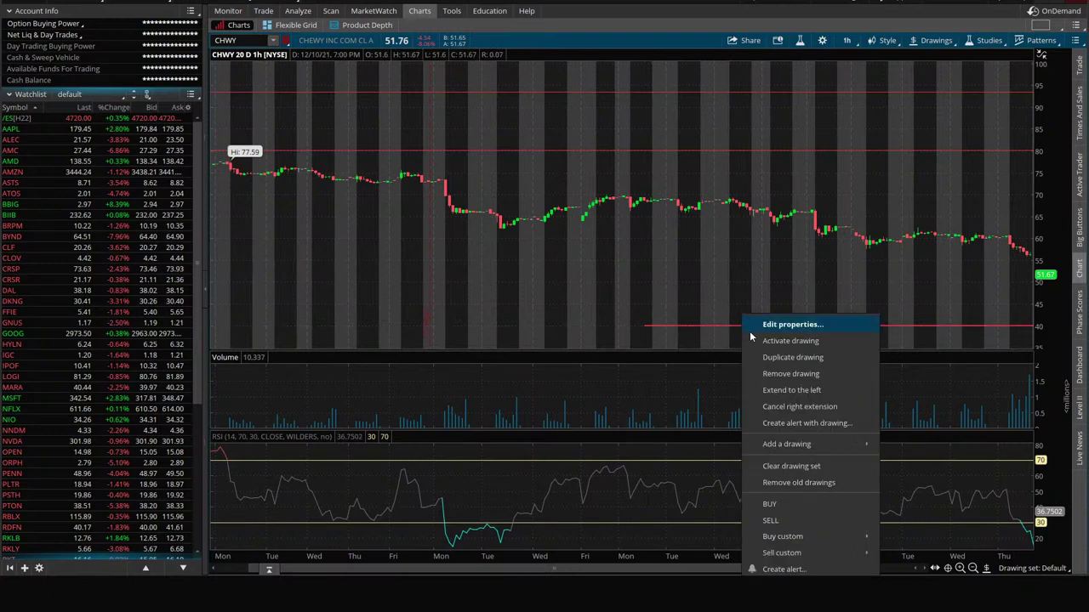
click(812, 390)
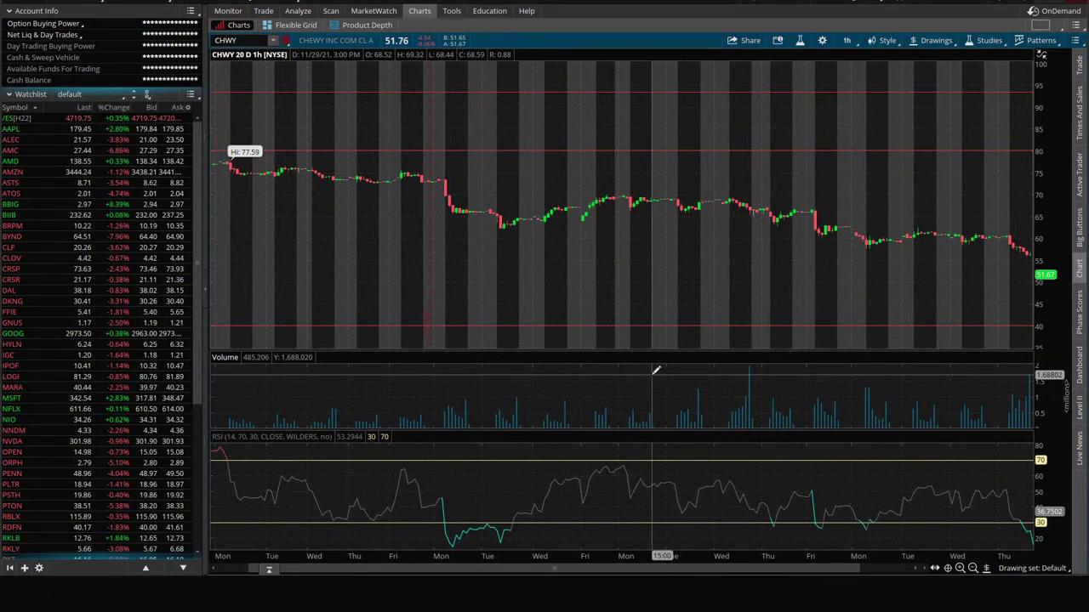
- Switch to Discord and read the later CHWY messages about the 40 puts in the earnings-plays channel
mouse_move(290, 595)
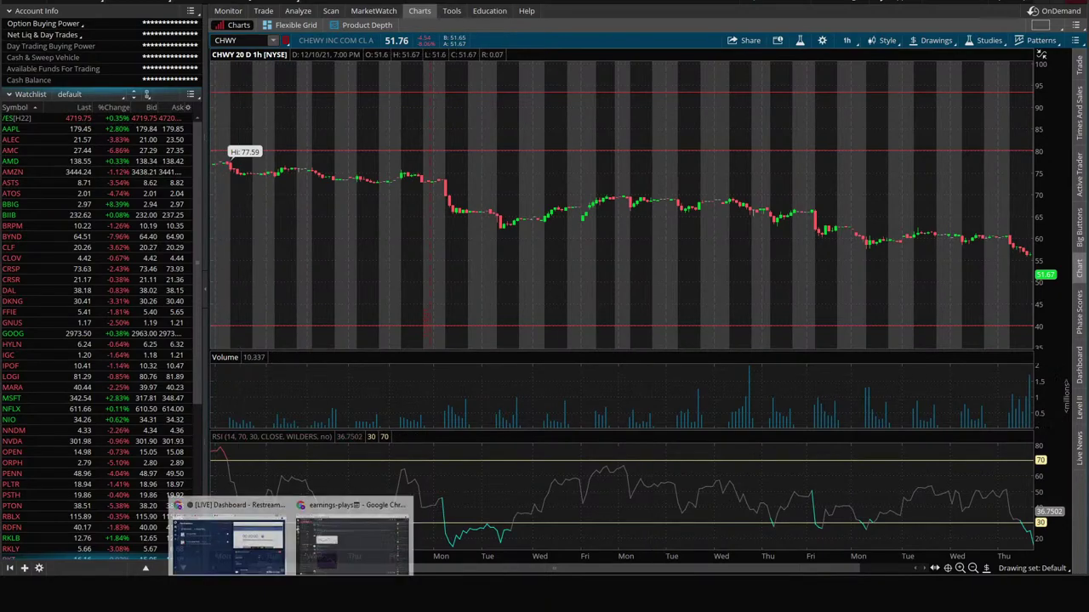
click(329, 554)
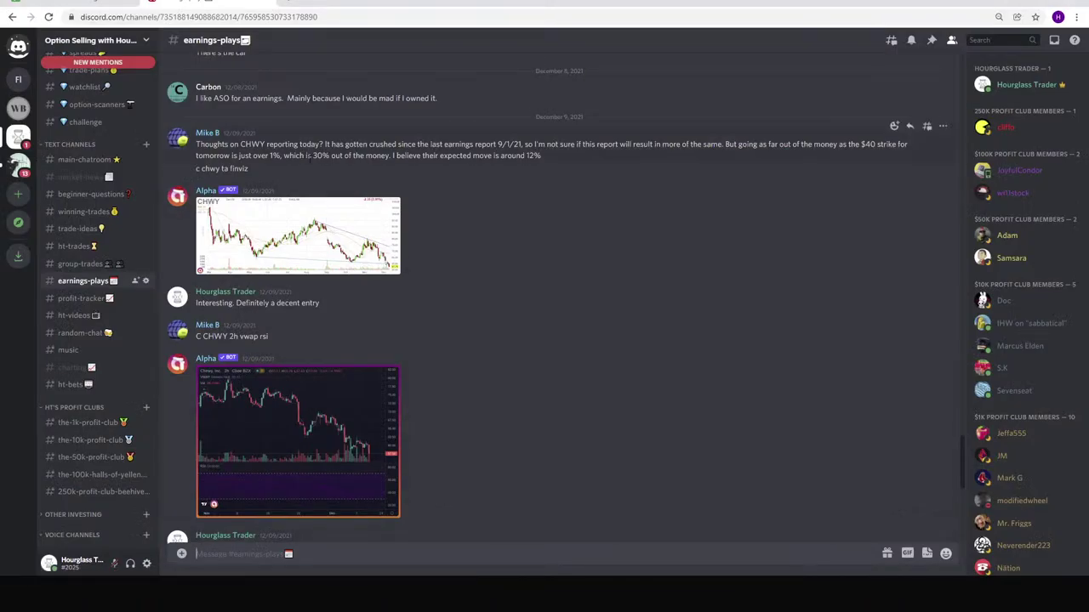
scroll(320, 239, down, 3)
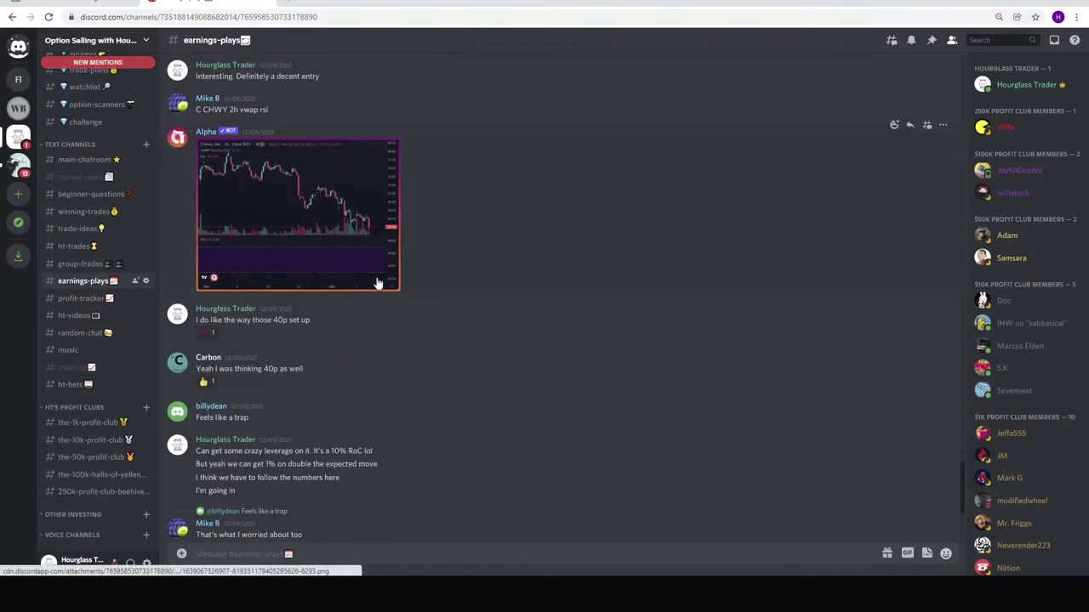
scroll(383, 298, down, 2)
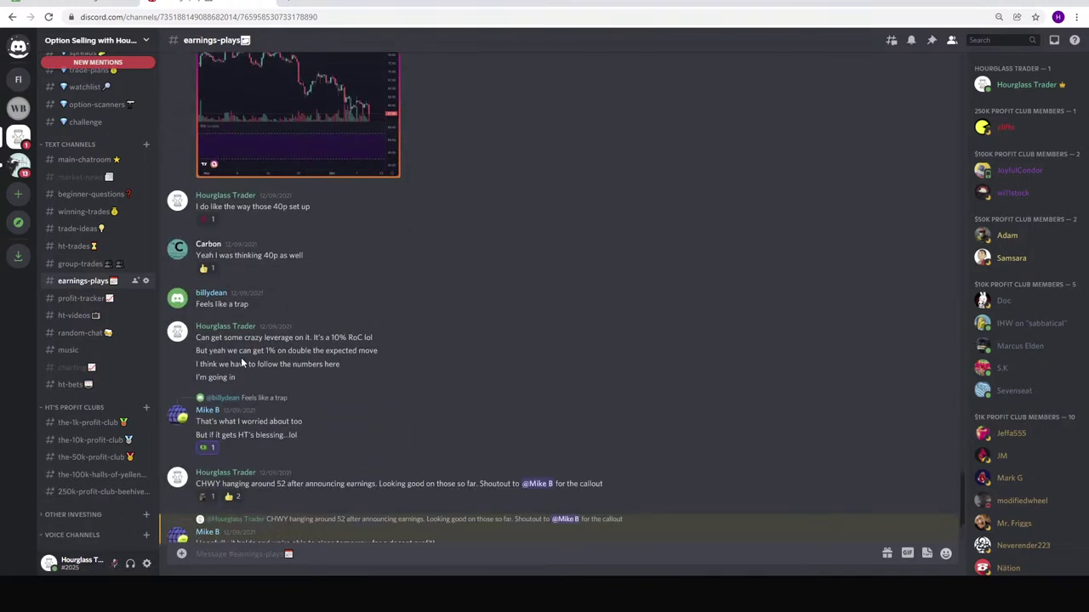
- Read the remaining CHWY messages in the earnings-plays channel and highlight the 10% RoC remark
mouse_move(218, 267)
scroll(395, 378, down, 2)
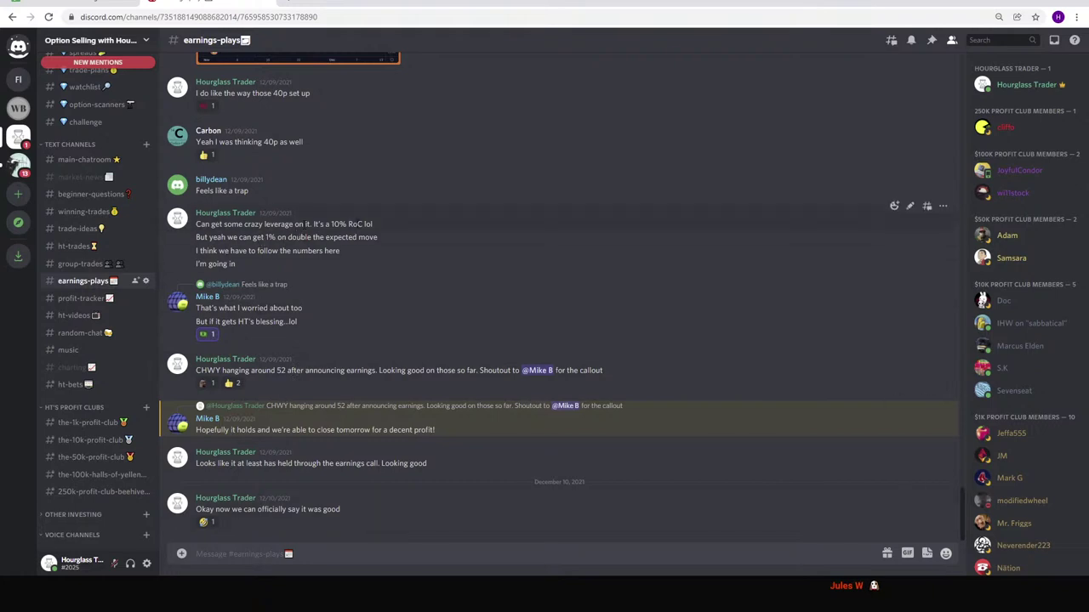
drag(325, 224, 358, 224)
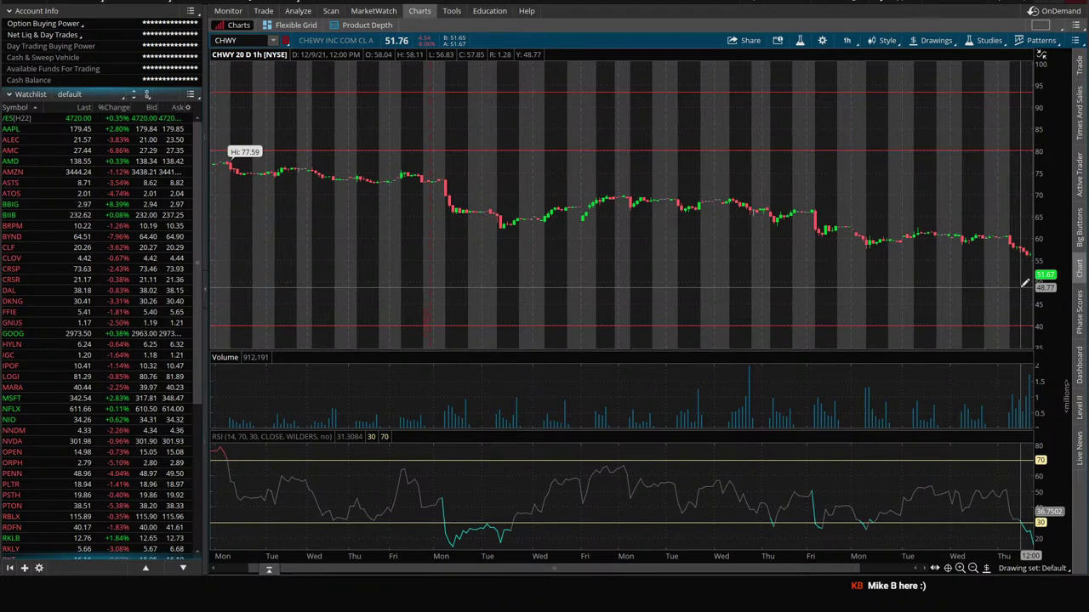
- Switch to thinkorswim and examine CHWY's expected move on the trade page and its post-earnings candles against the chart line near 40
click(1016, 322)
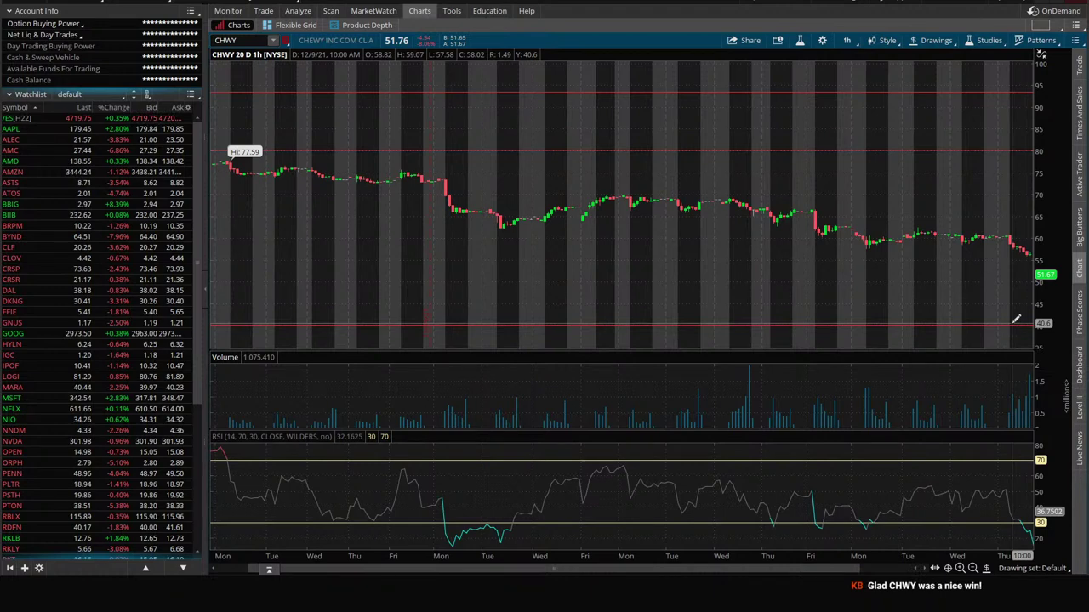
click(264, 11)
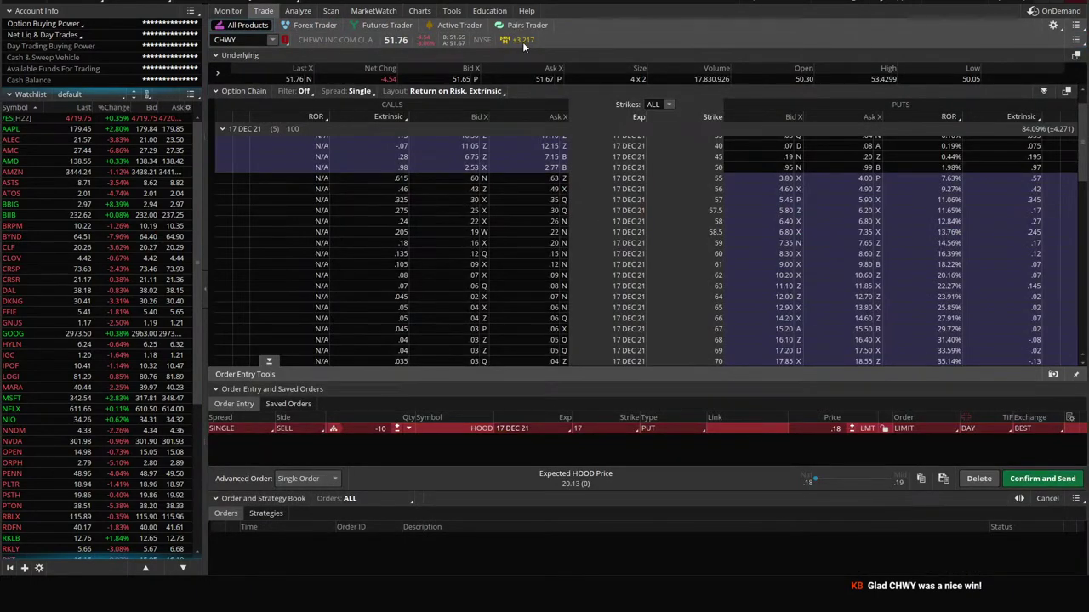
click(419, 11)
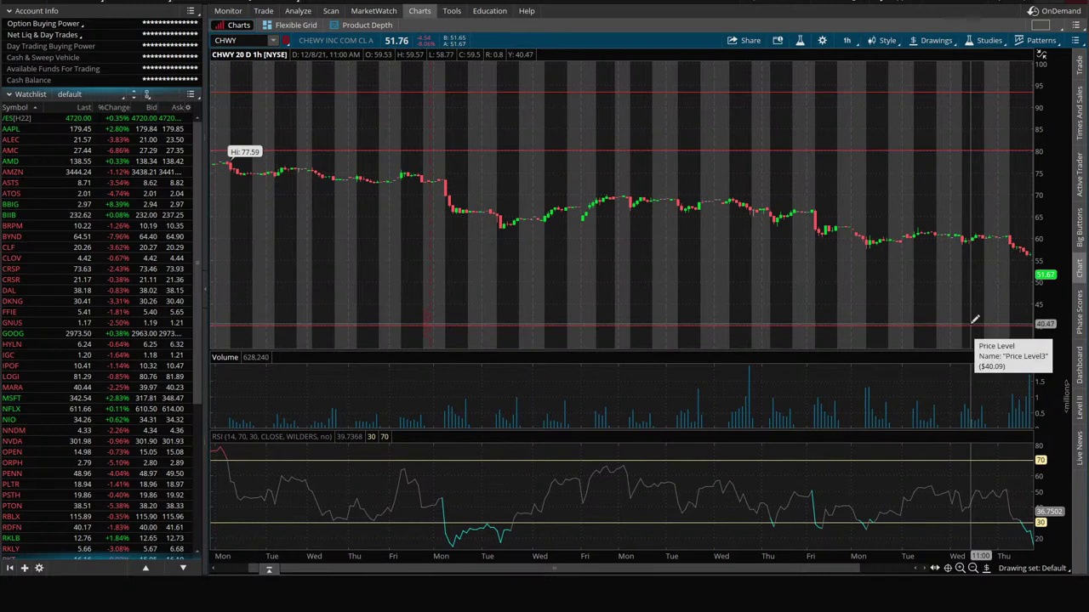
scroll(871, 196, down, 3)
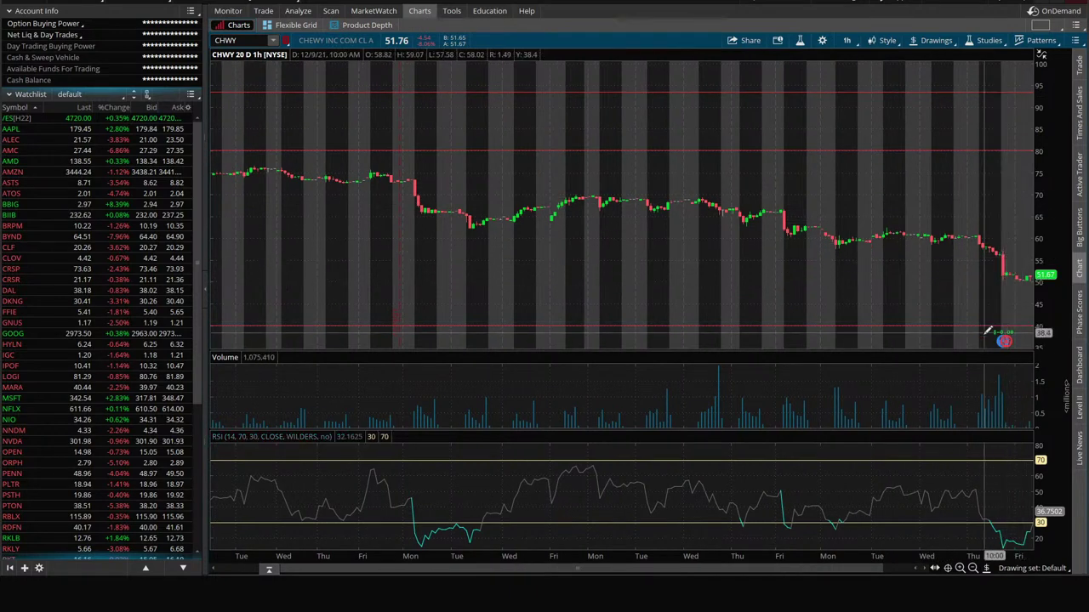
scroll(944, 278, down, 2)
scroll(944, 278, down, 2)
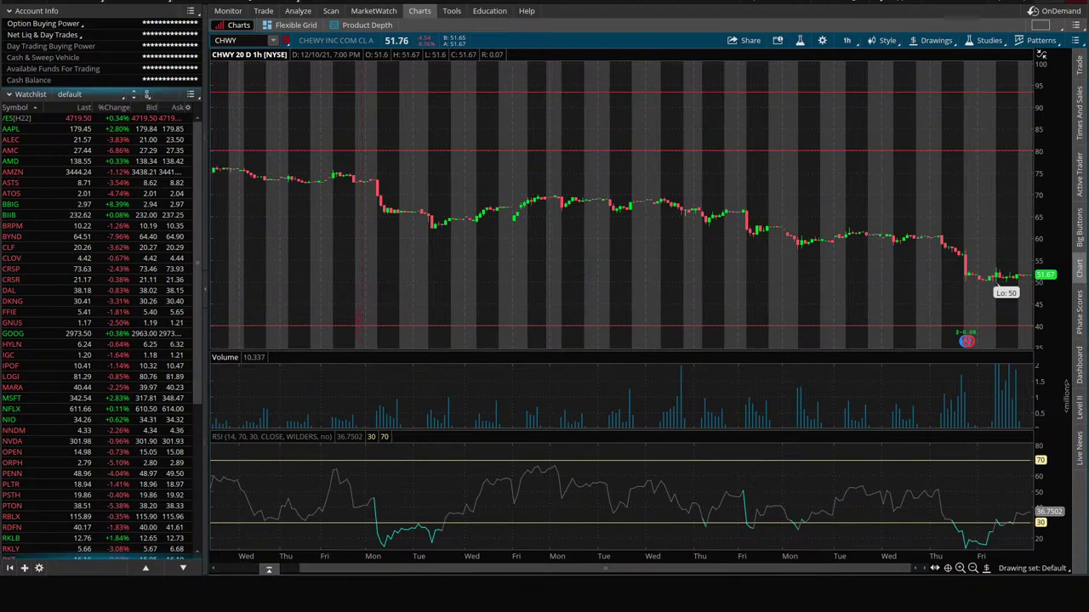
- Switch to the HT Profit Tracker, select the CHWY 12/10 40p opening credit and review the weekly profit figures
click(377, 531)
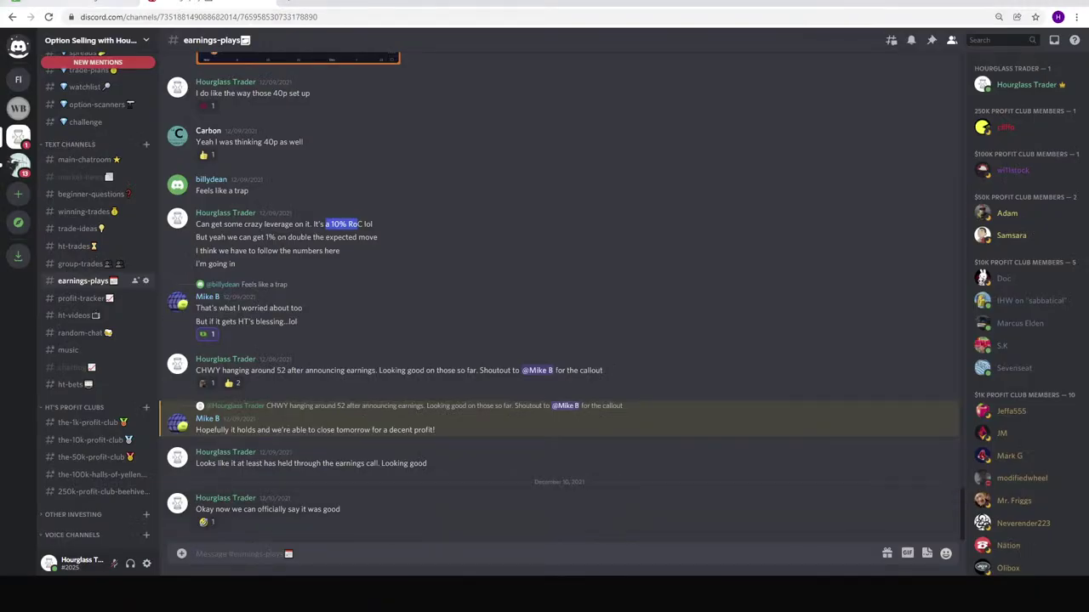
key(ctrl+Tab)
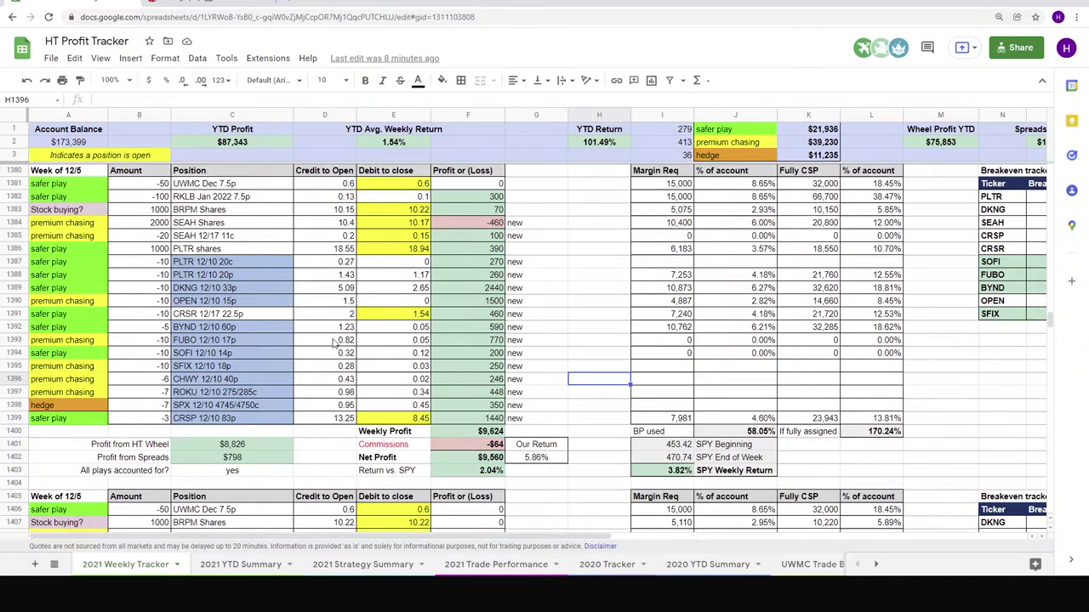
click(331, 380)
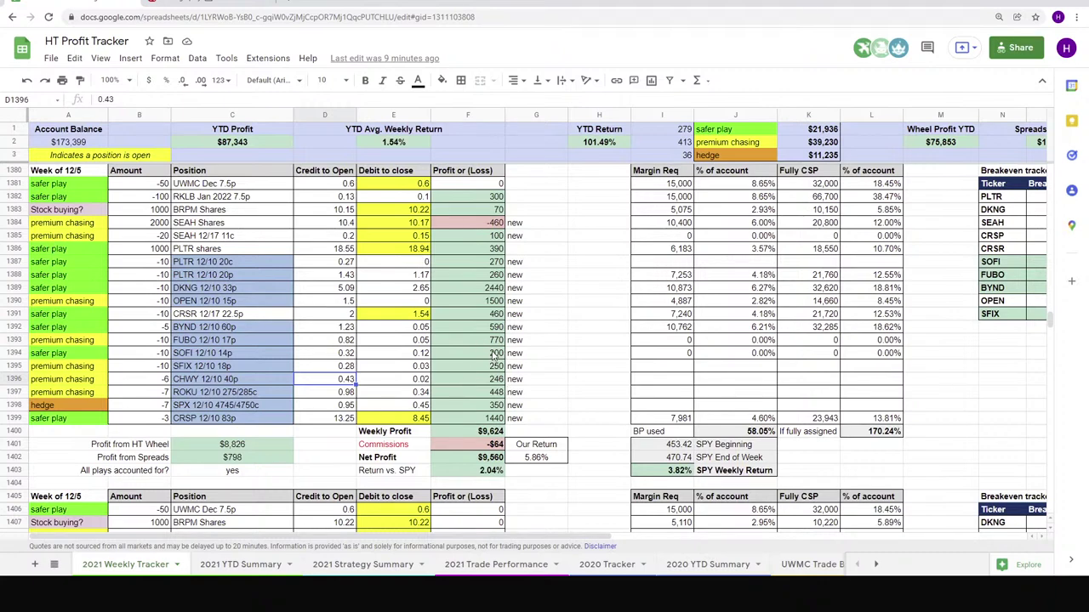
scroll(466, 317, down, 5)
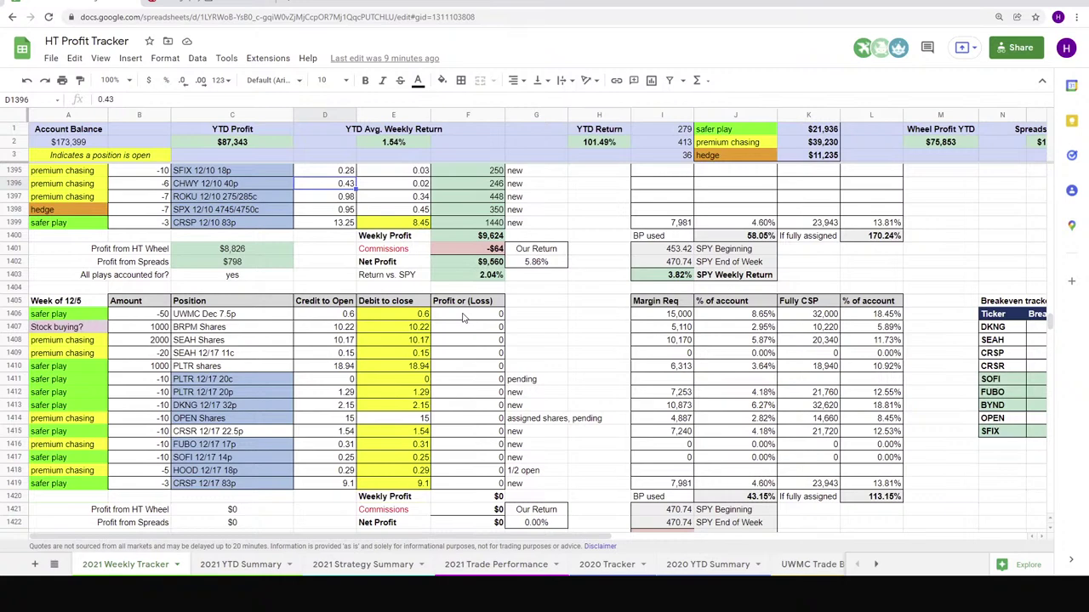
scroll(504, 328, up, 2)
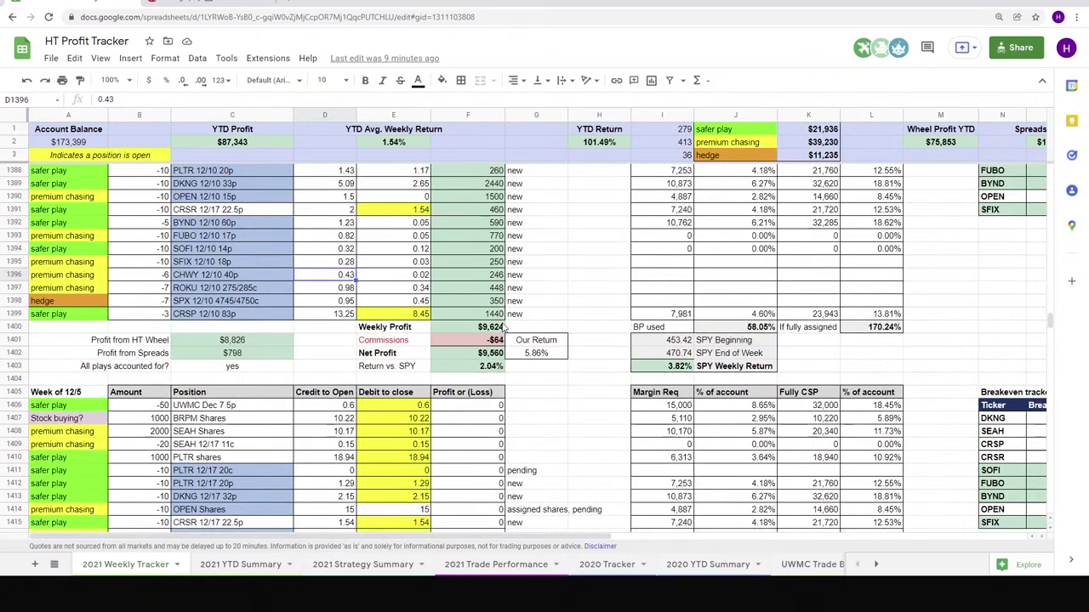
- Revisit the earlier CHWY chart and messages in Discord, and return to the tracker to review the 12/17 positions
click(186, 6)
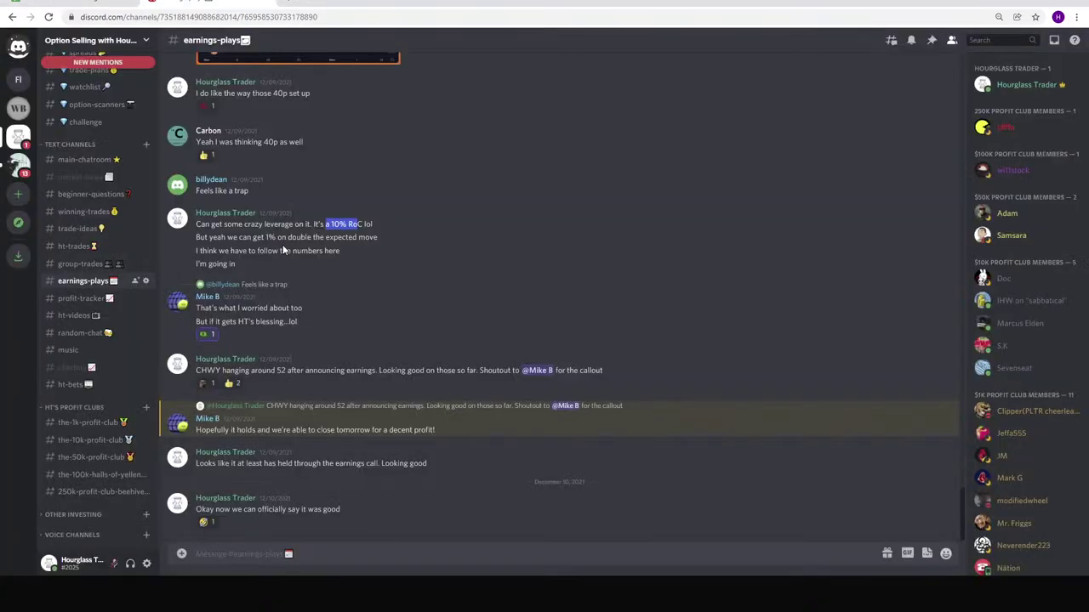
scroll(247, 243, up, 3)
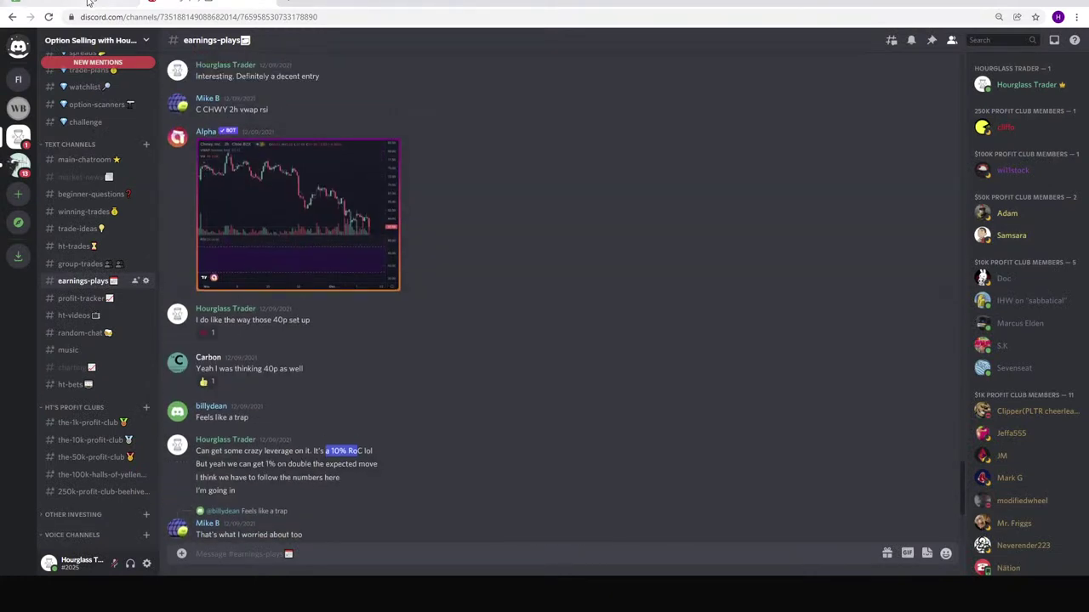
click(90, 4)
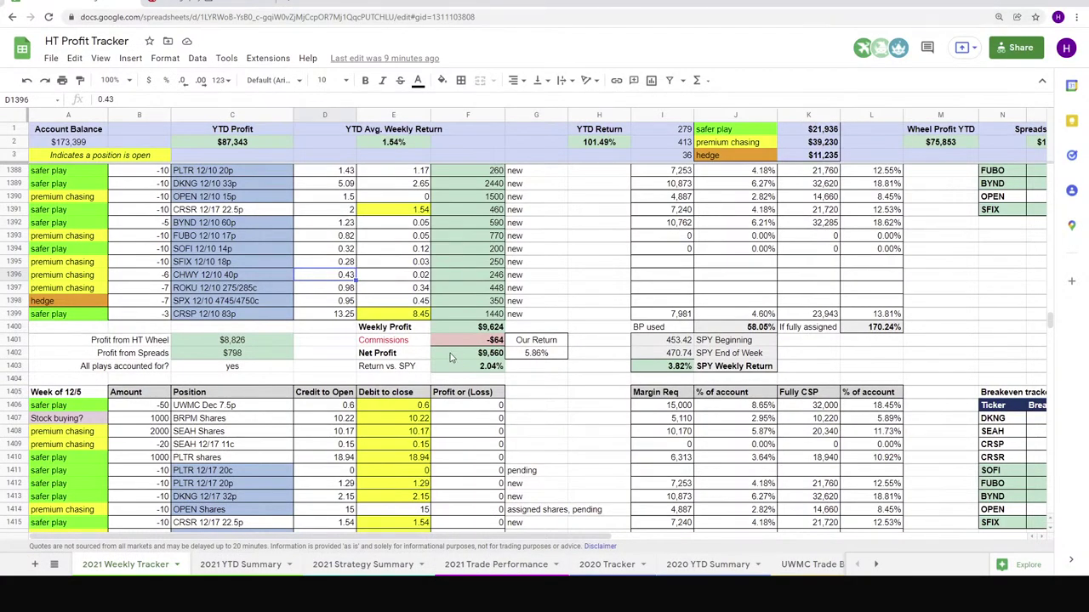
scroll(450, 353, down, 3)
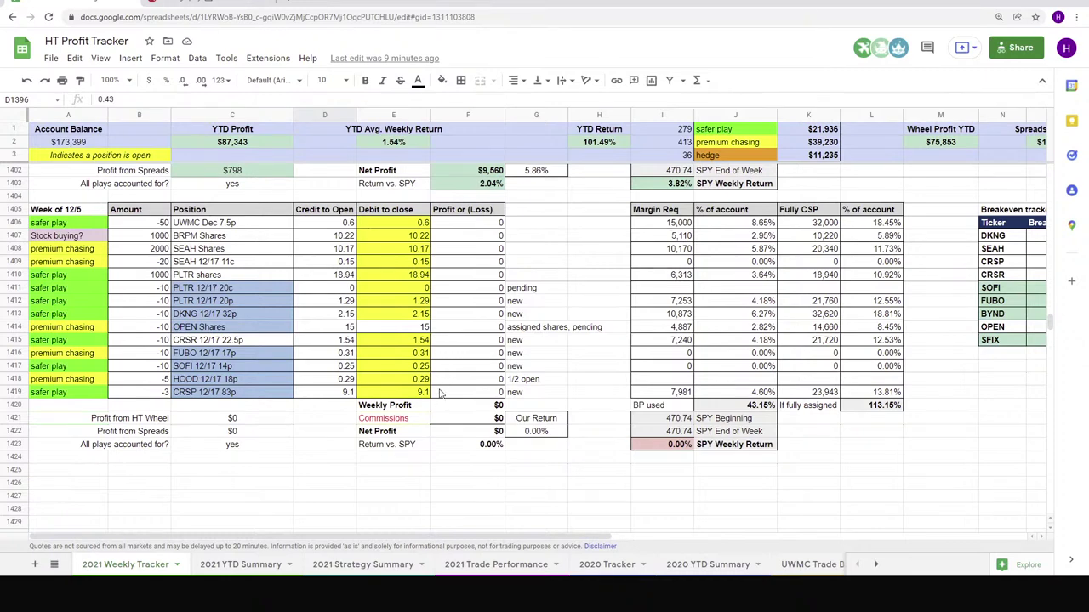
- Review the weekly results and monthly summary on the 2021 YTD Summary sheet, and return to the 2021 Weekly Tracker sheet
click(255, 564)
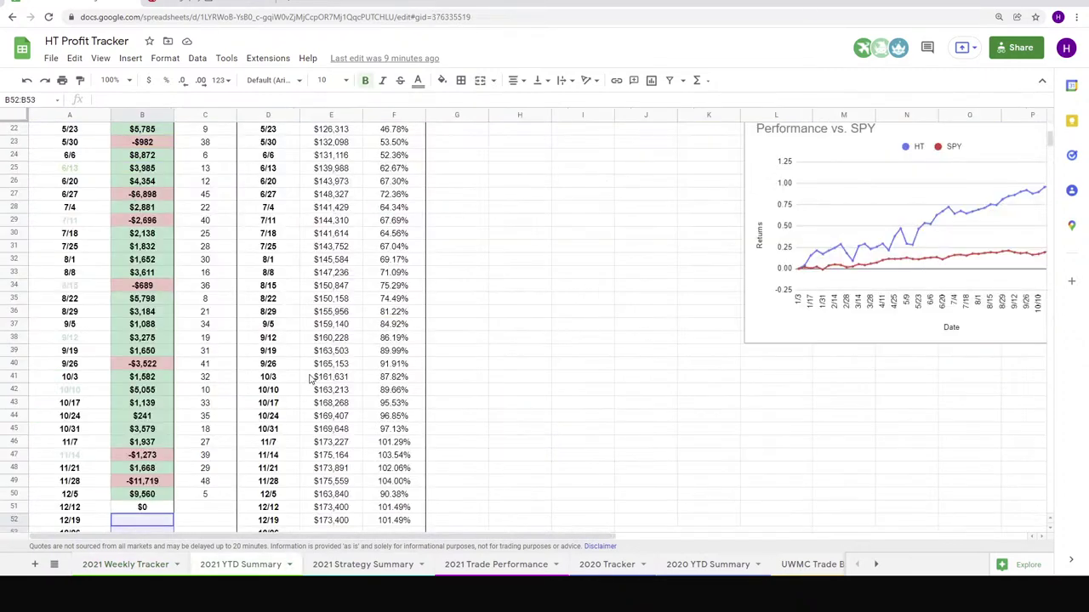
scroll(311, 380, up, 4)
scroll(230, 346, up, 3)
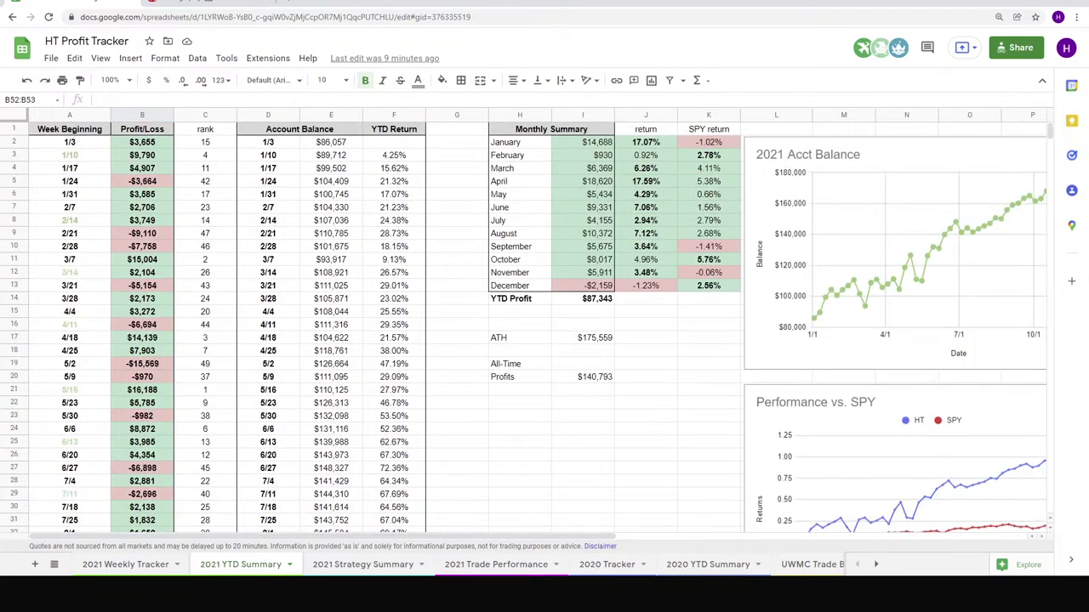
click(125, 564)
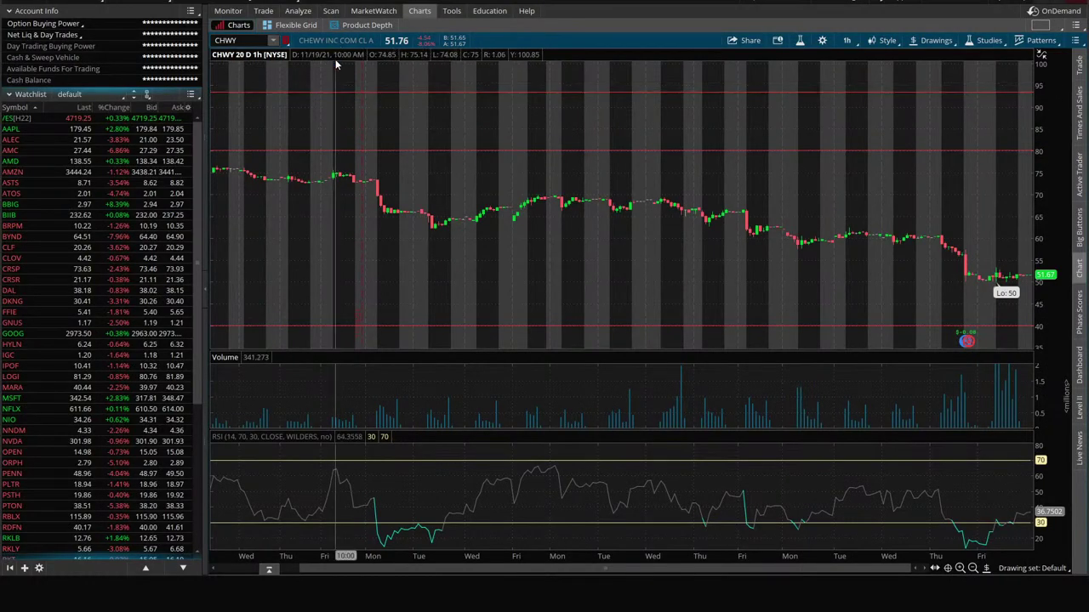
- Switch to thinkorswim, check the High ROR Puts w/o Earnings filters in Option Hacker and run the scan for up to 2000 options
click(328, 11)
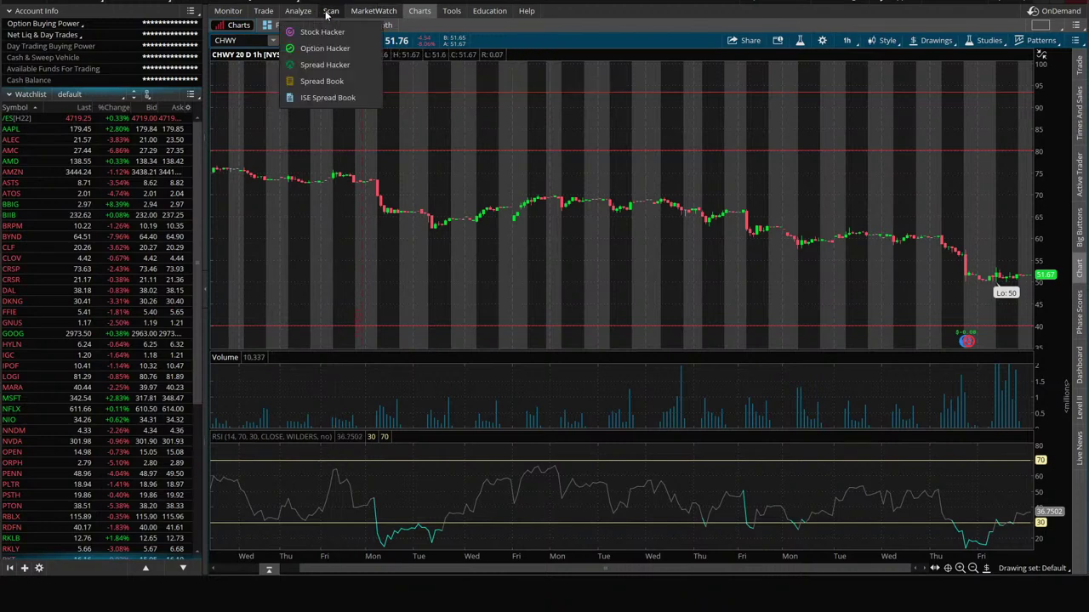
click(324, 48)
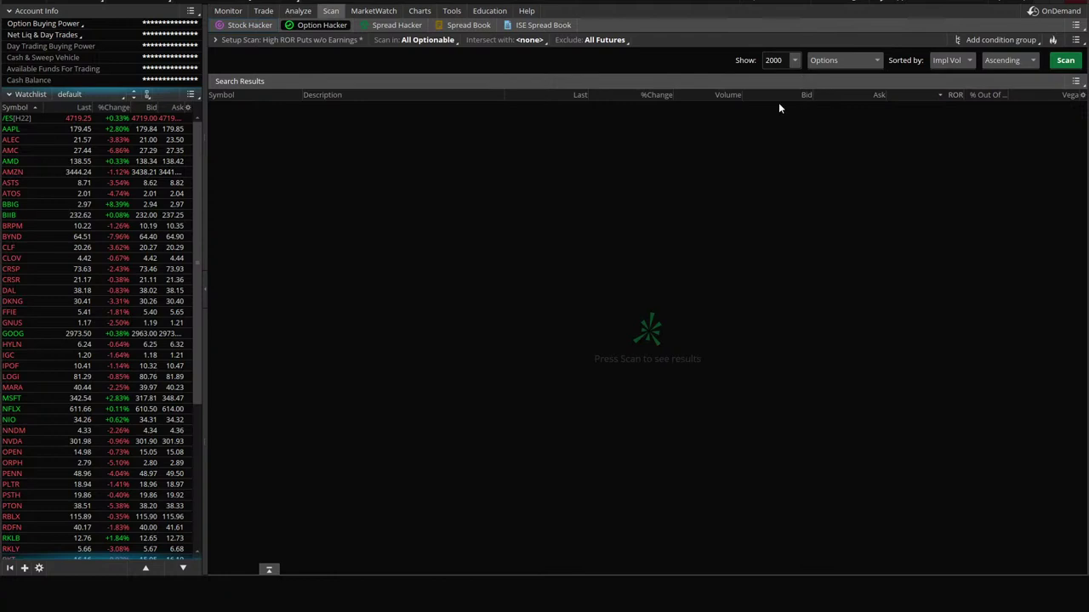
click(217, 45)
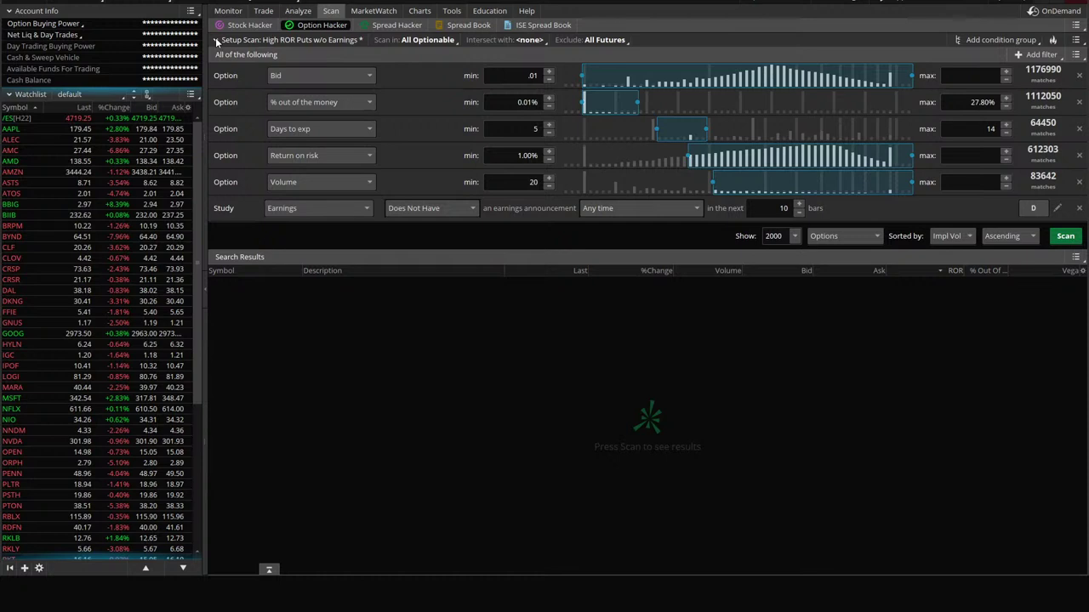
click(216, 40)
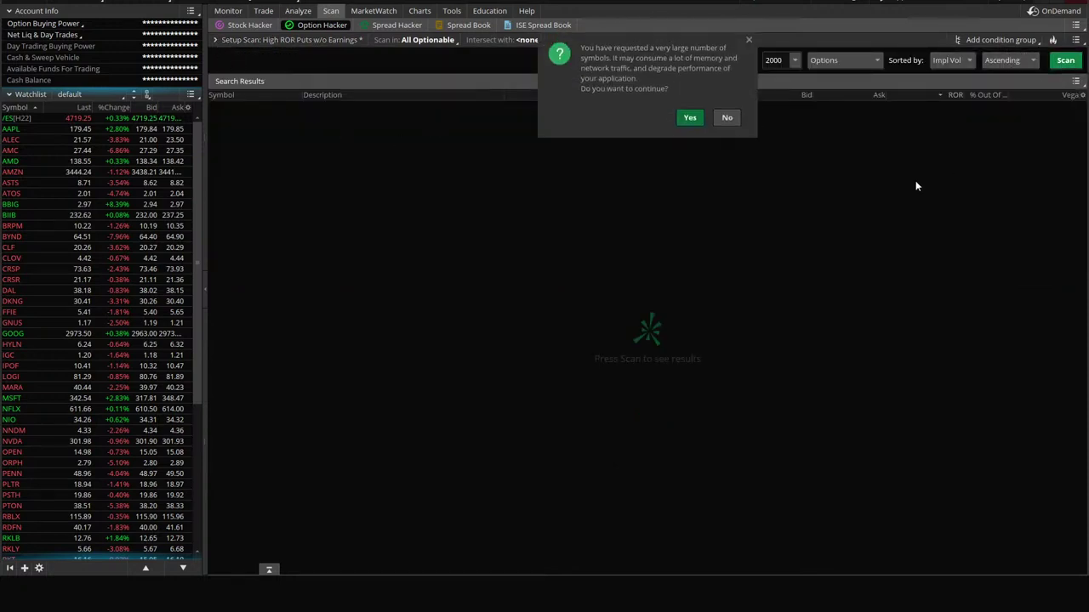
click(689, 118)
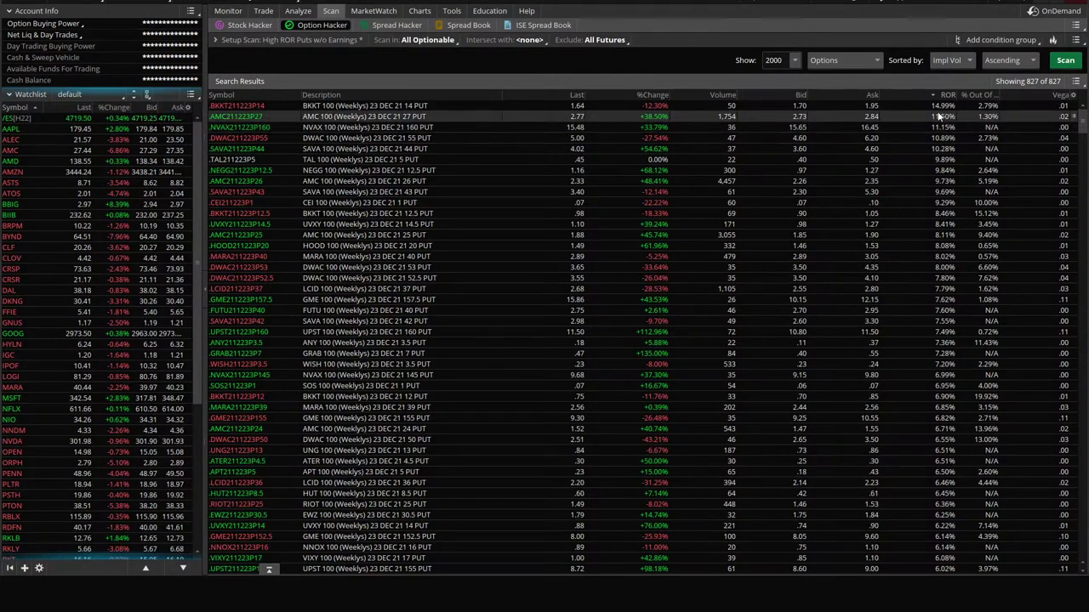
- Load the BKKT option chain on the trade page
click(263, 10)
click(231, 40)
text(BKKT)
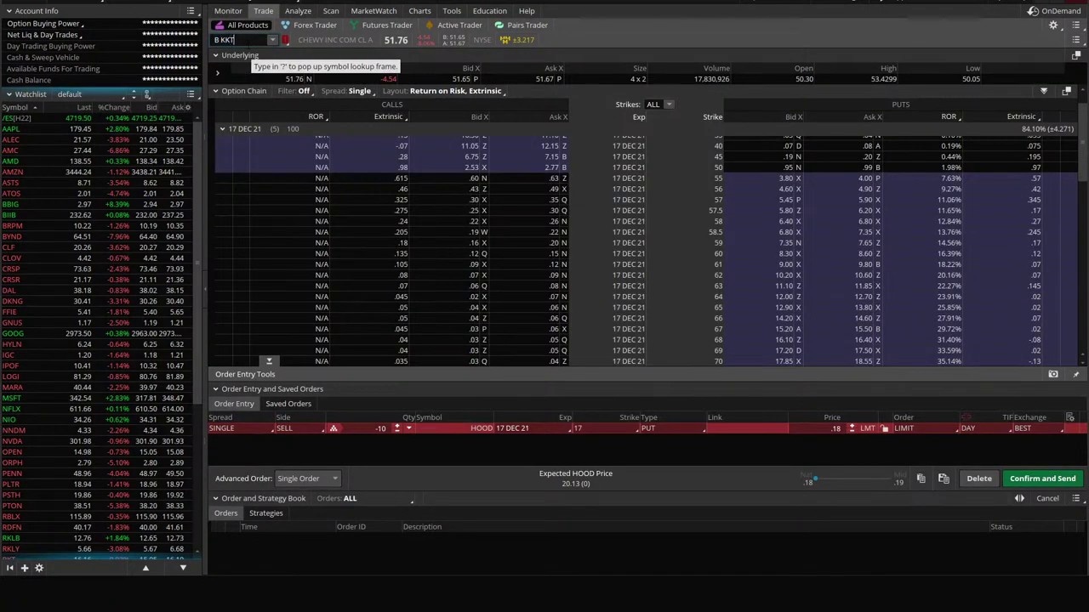
key(Return)
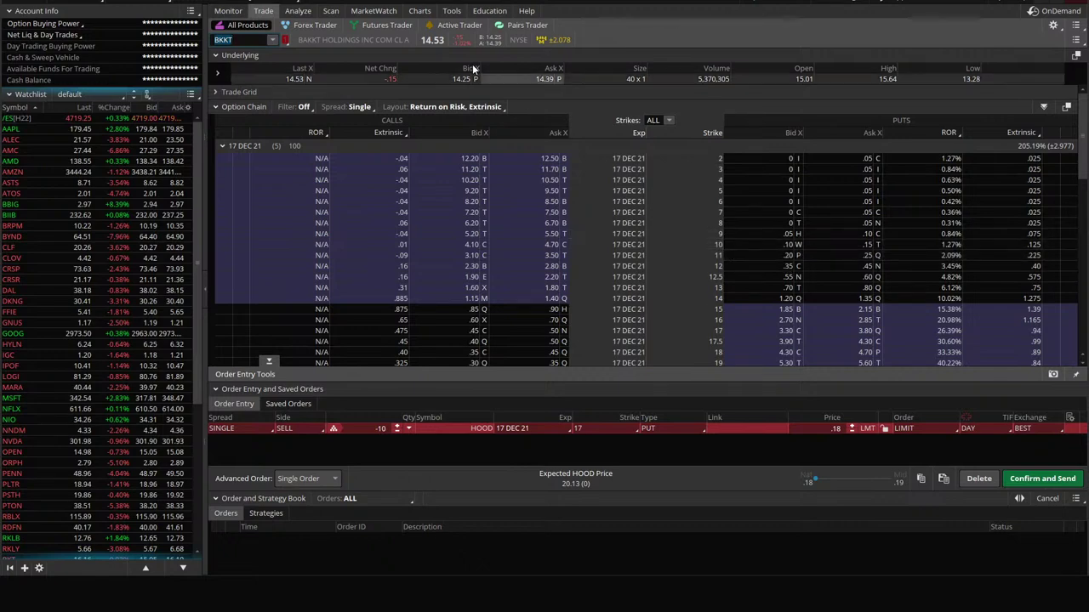
- Display the BKKT chart and compress its price scale to show a wider price range
click(420, 11)
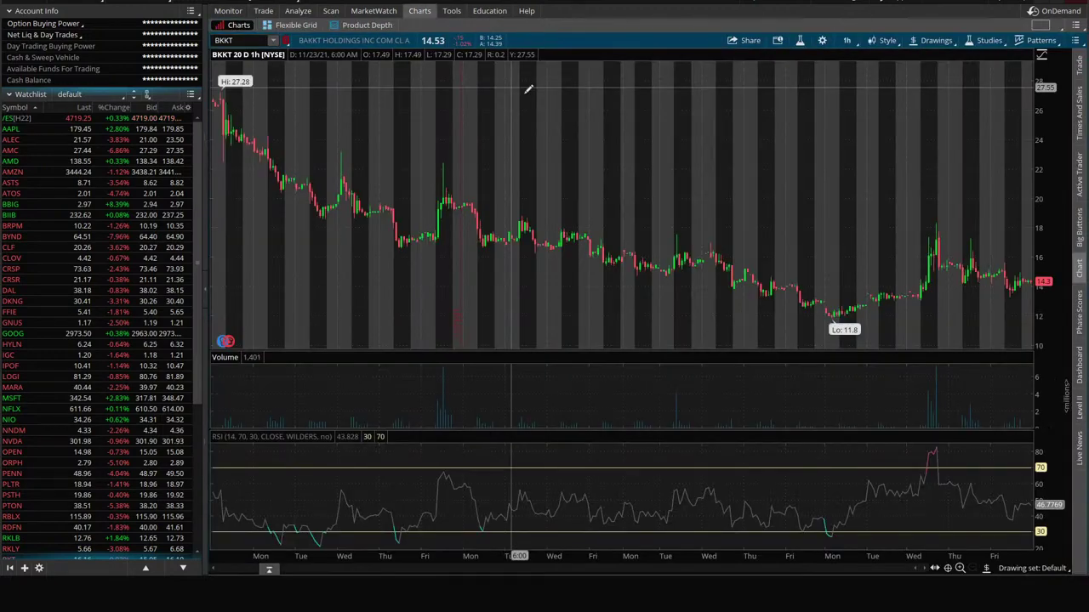
click(847, 45)
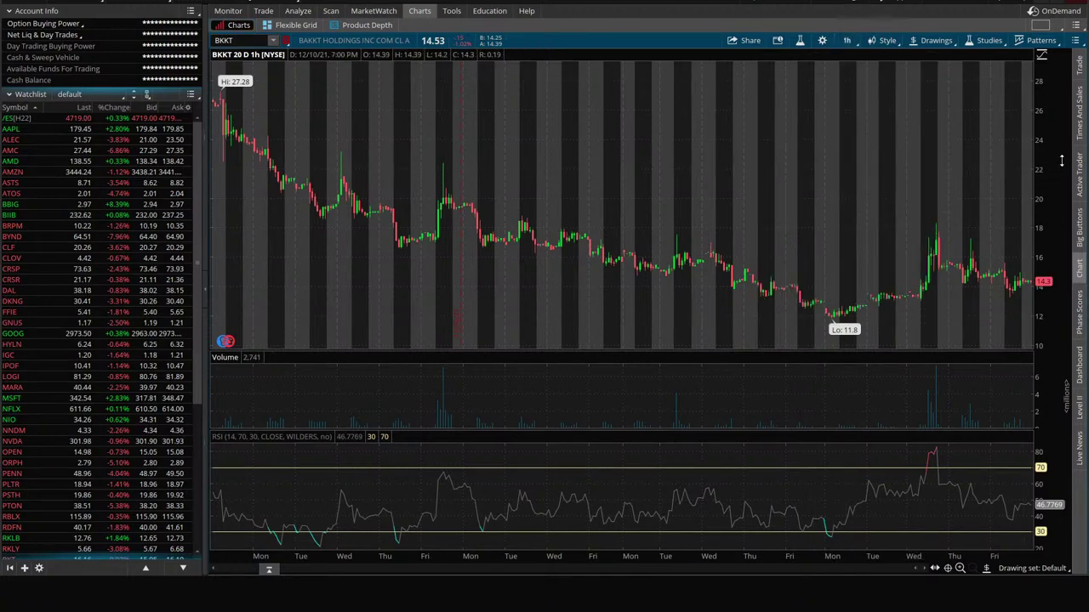
drag(1052, 146, 1053, 206)
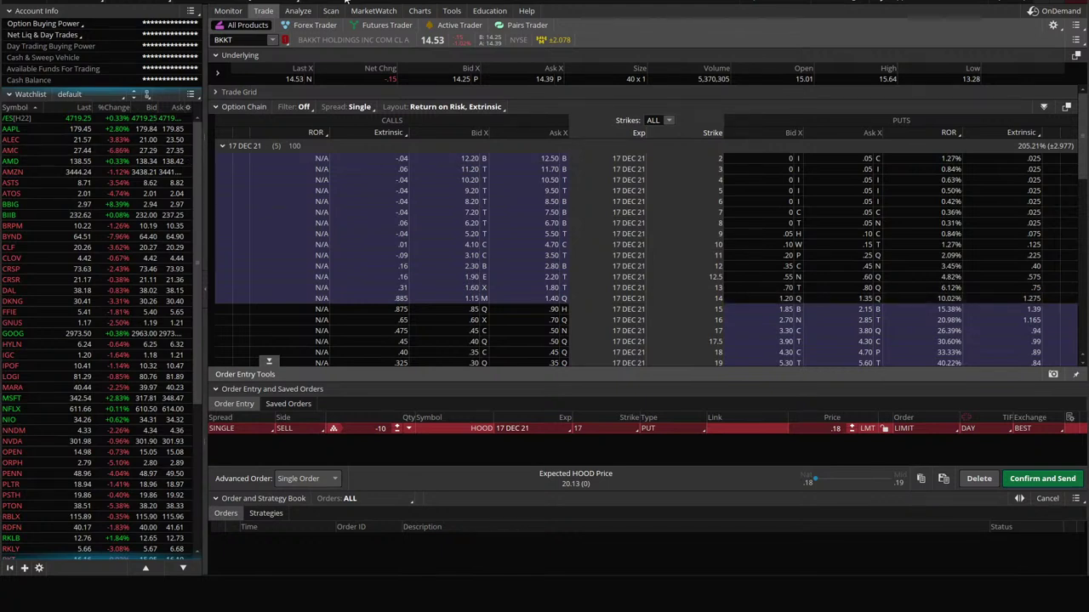
- Check the Option Hacker scan results and chart AMC with the 1 Y : 1D time frame
mouse_move(332, 12)
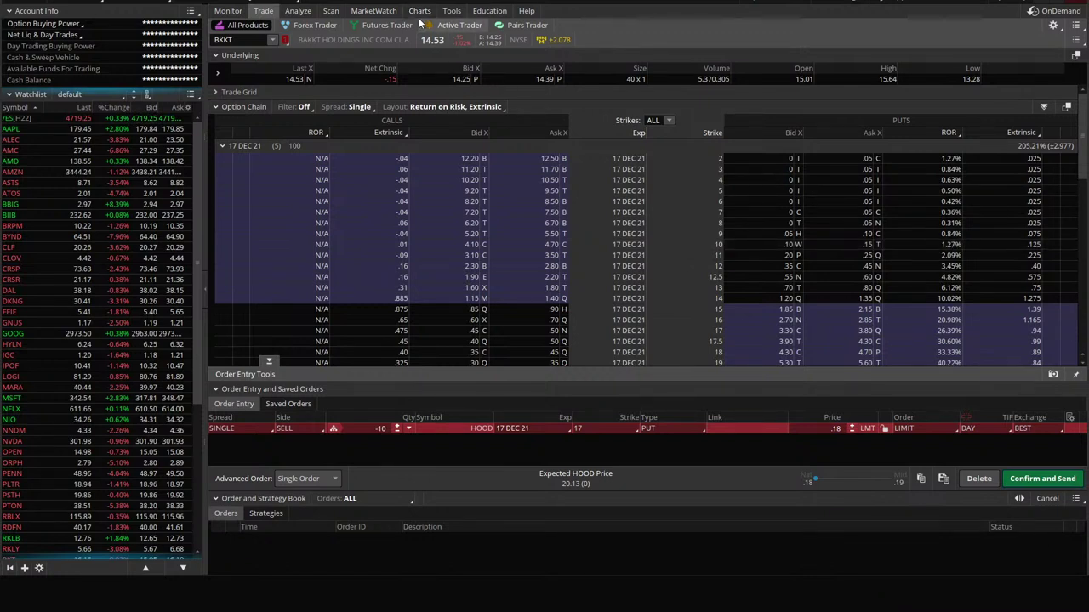
click(331, 10)
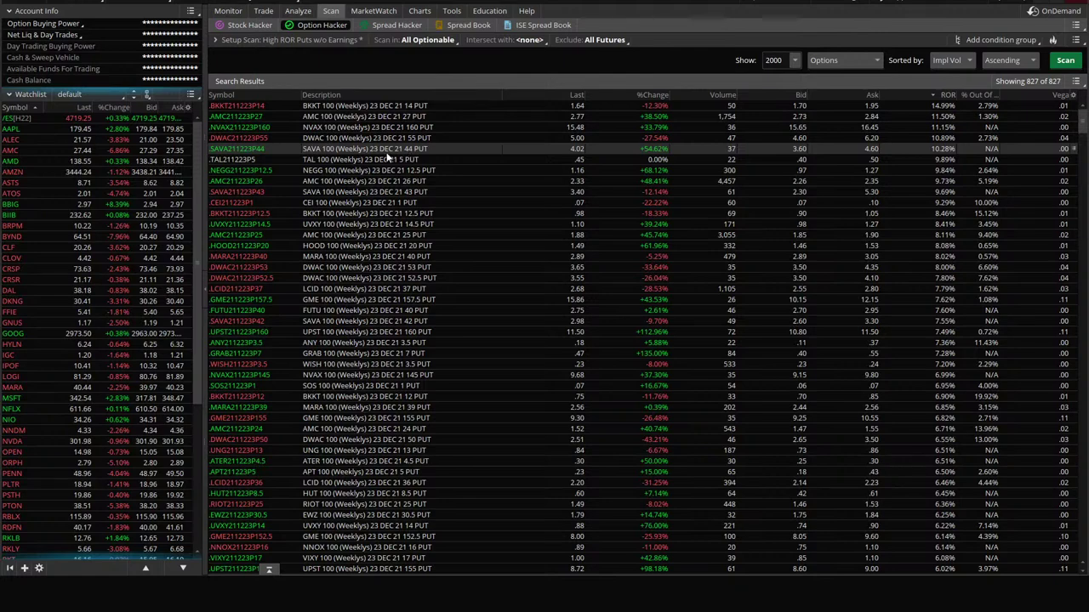
click(419, 10)
click(242, 40)
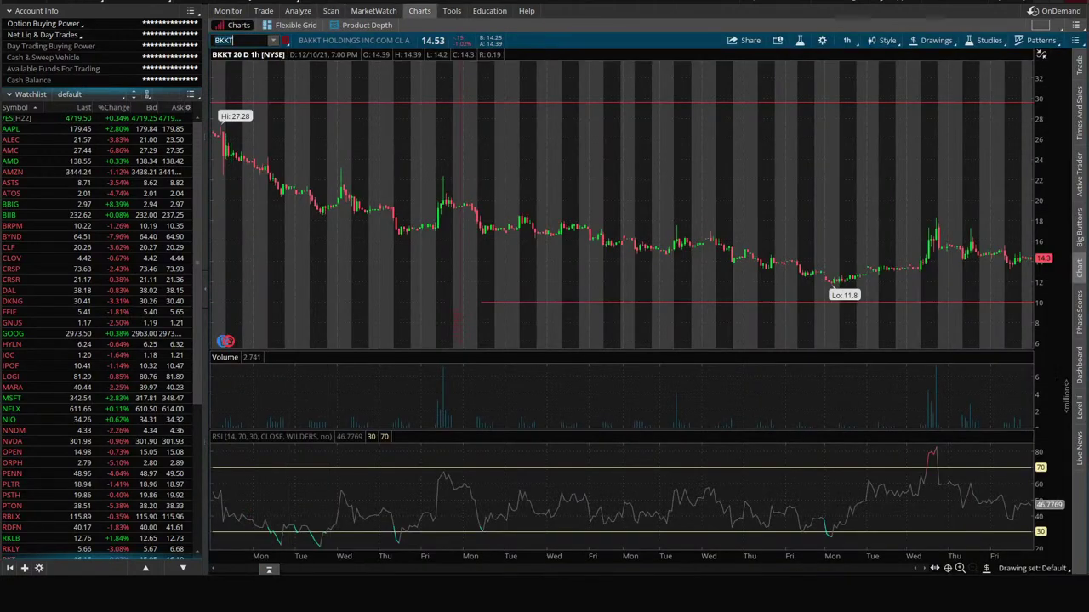
text(AMC)
key(Return)
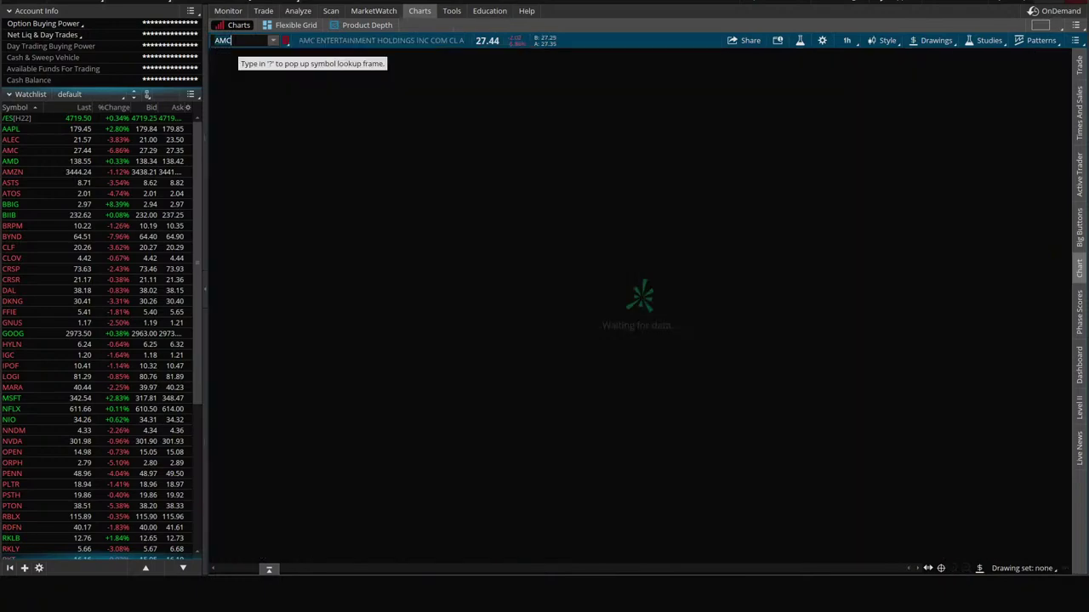
click(848, 40)
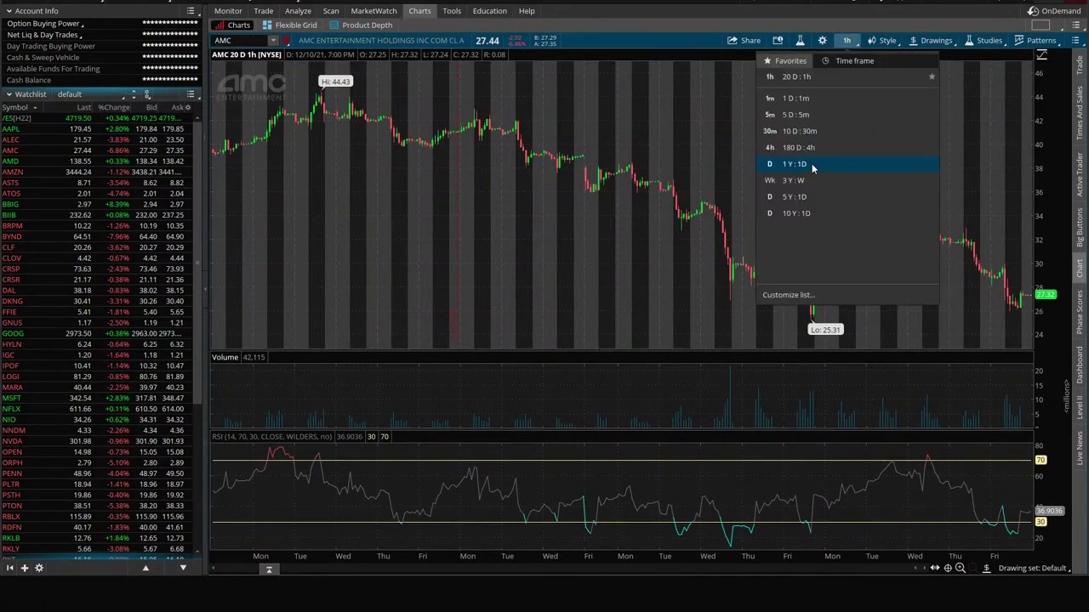
click(812, 166)
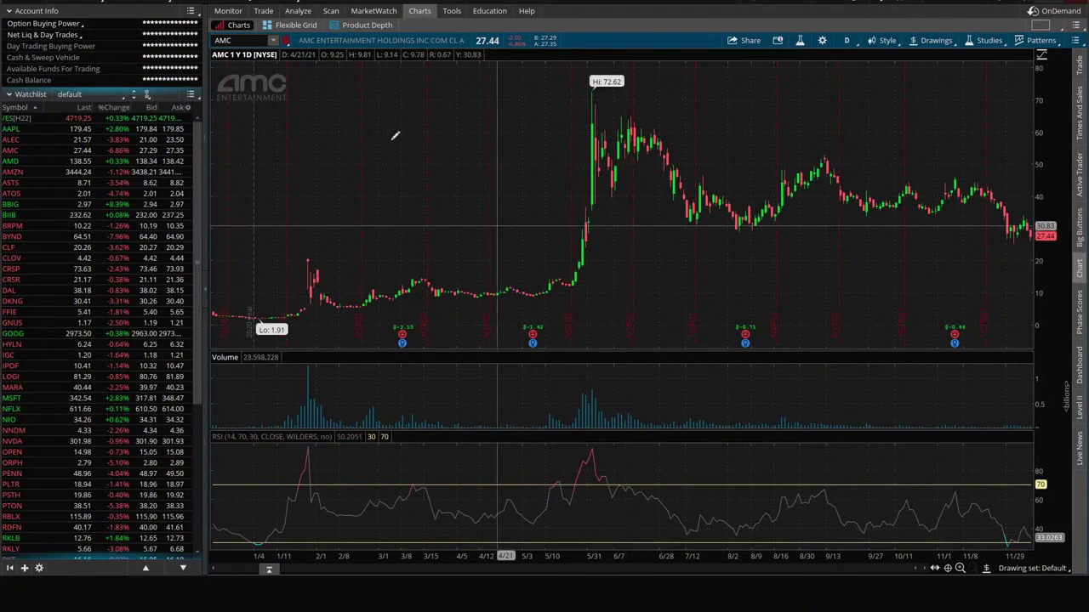
- Review the Option Hacker scan results, then load the CEI option chain on the trade page
mouse_move(337, 13)
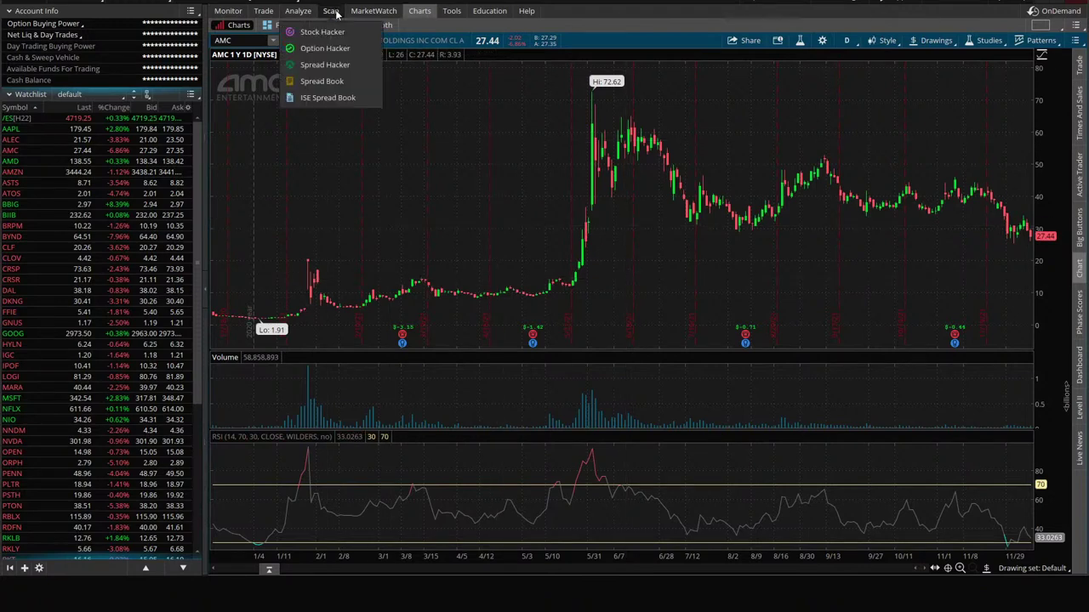
click(324, 48)
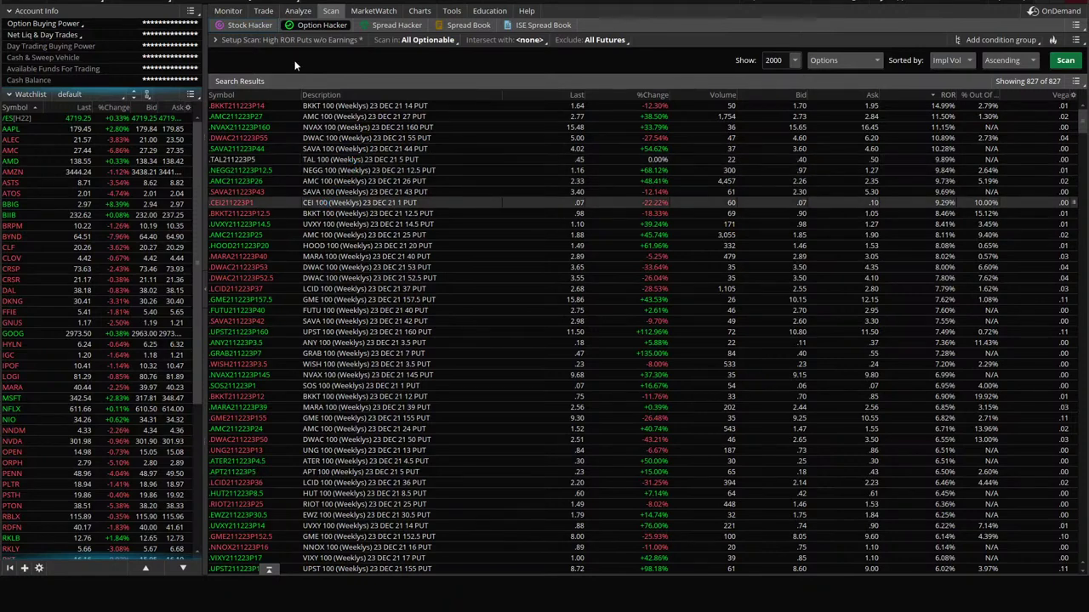
click(271, 19)
click(242, 40)
text(CEI)
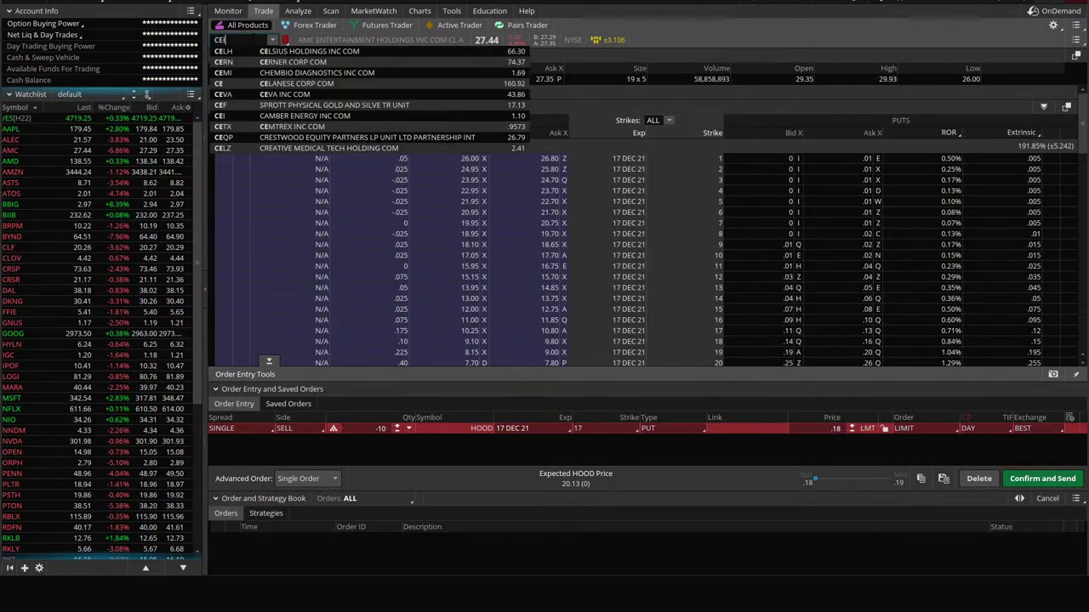
key(Return)
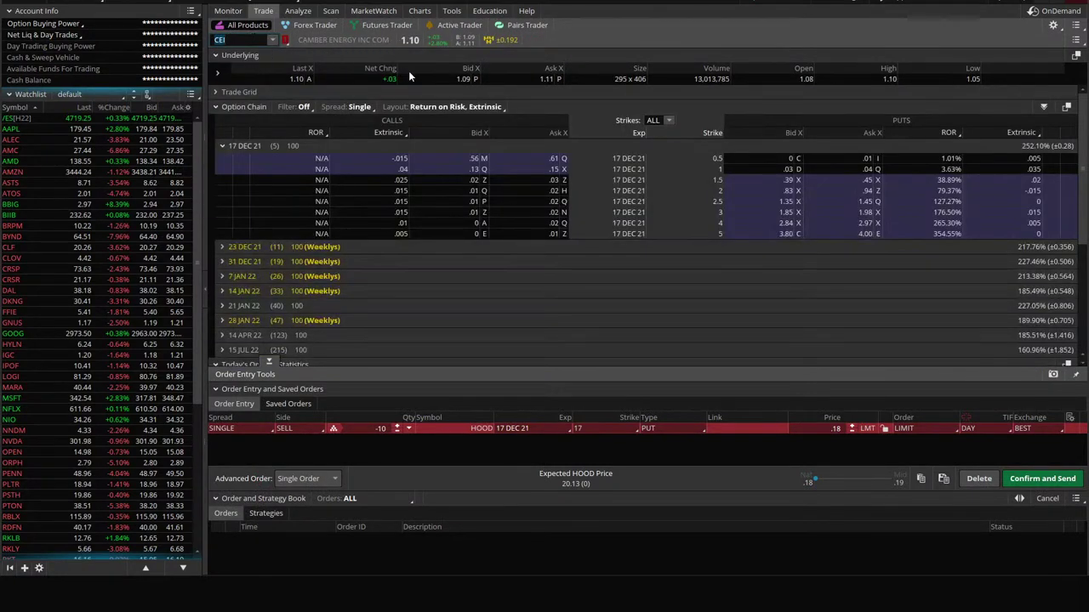
- Chart CEI, switch its time frame to 10 D : 30m, and go back to its option chain
click(418, 10)
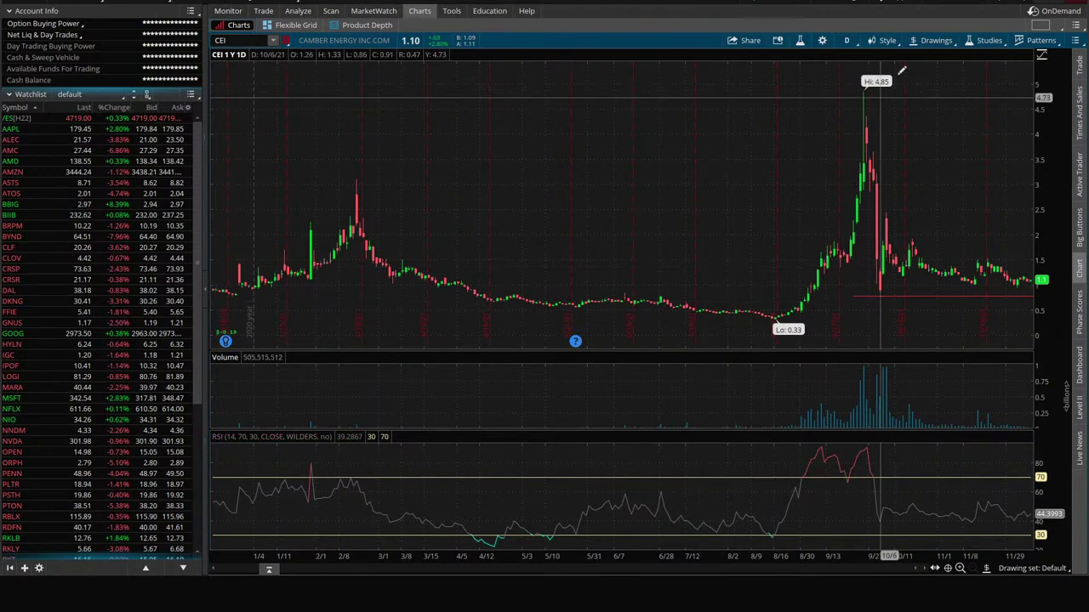
click(853, 41)
click(812, 117)
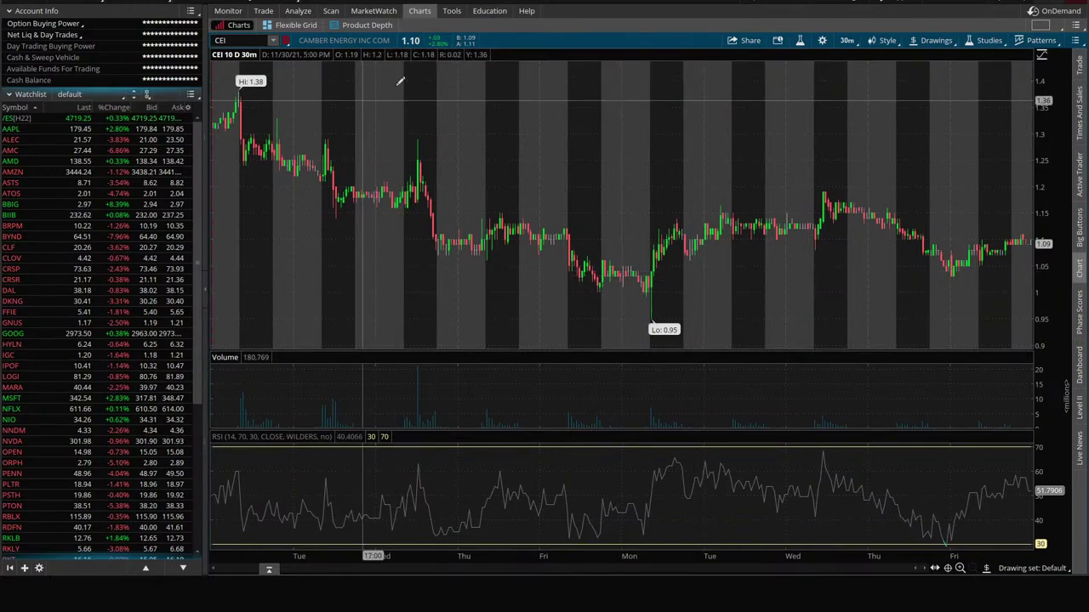
click(265, 12)
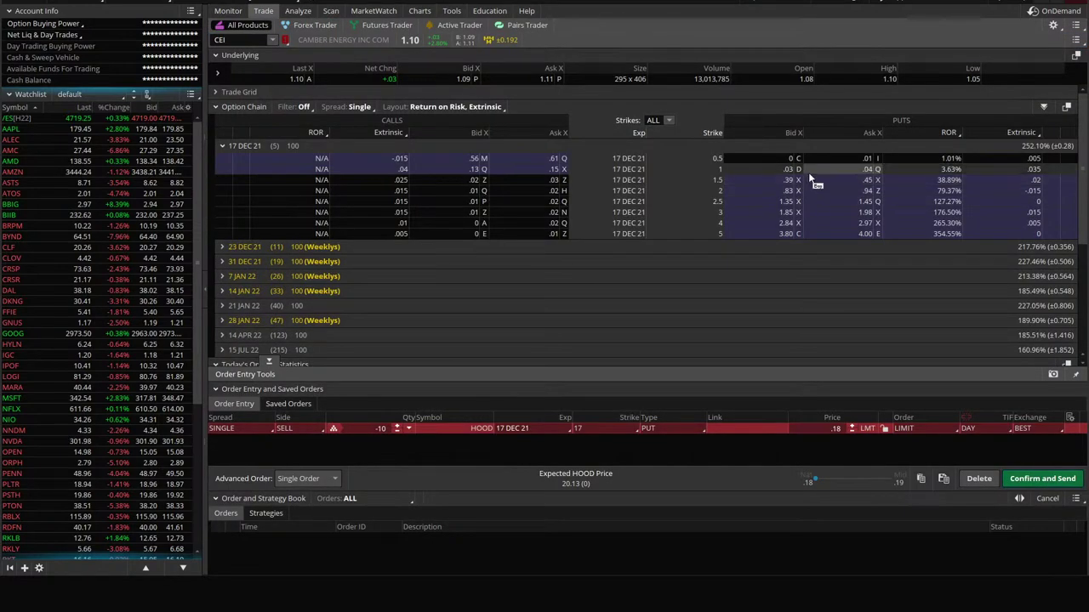
- Set the scan's no-earnings window to the next 6 bars and rerun the High ROR Puts w/o Earnings scan
click(330, 11)
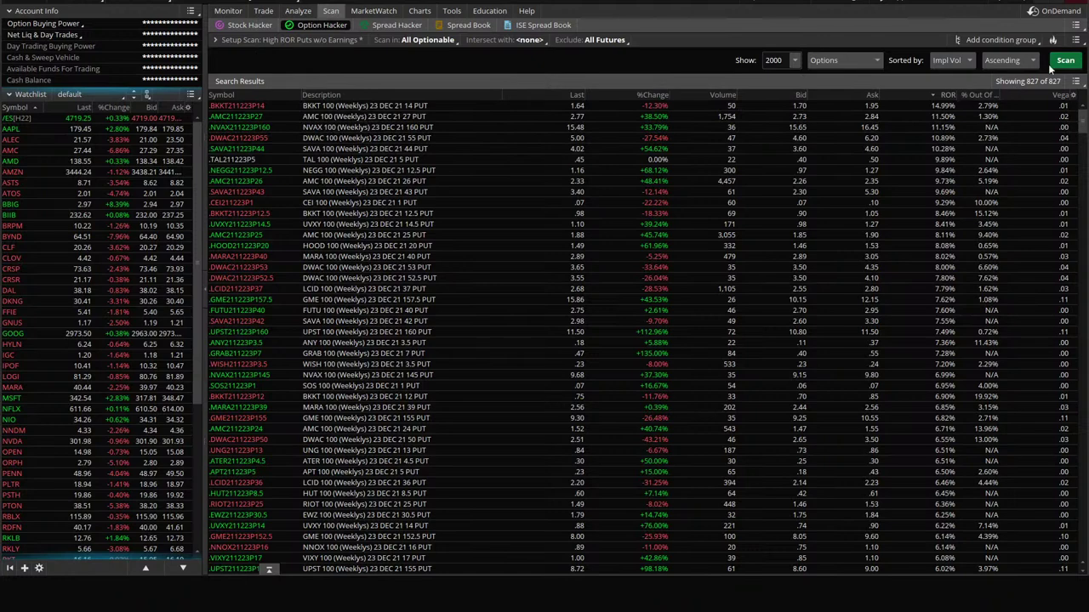
click(225, 41)
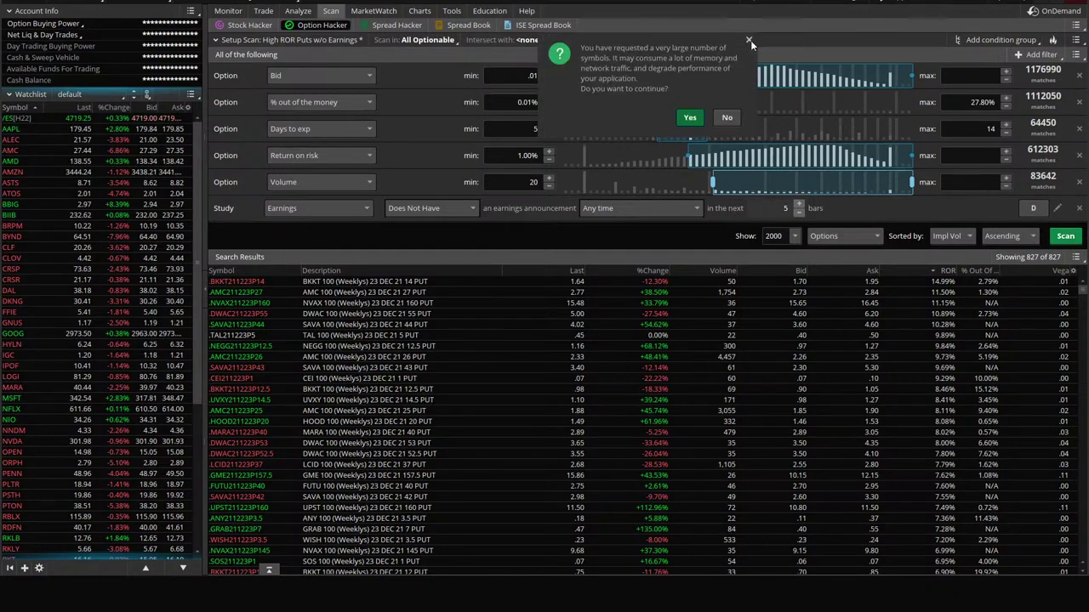
click(690, 118)
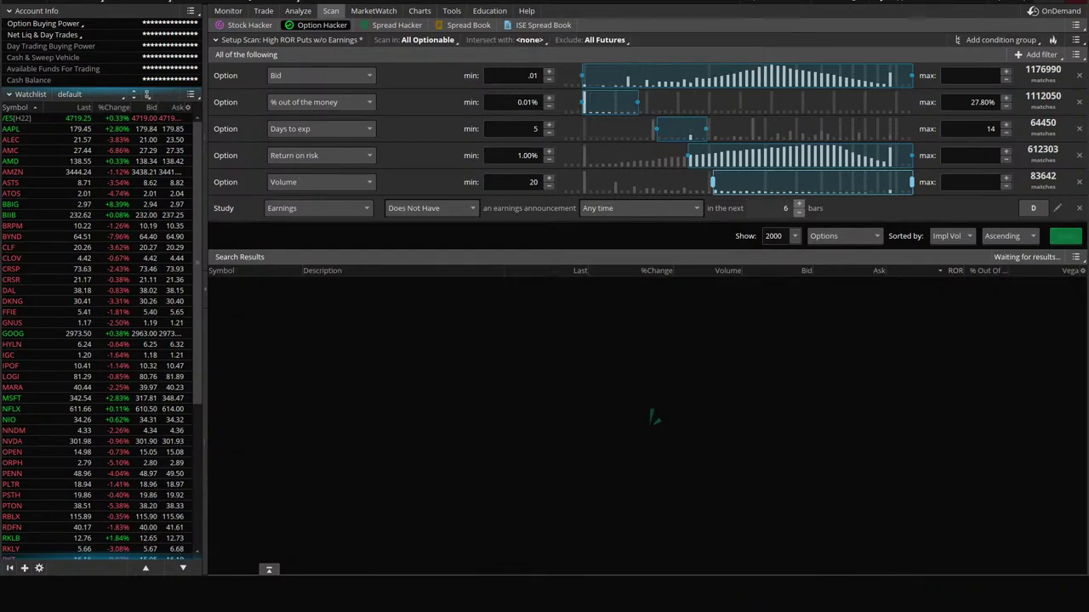
click(226, 42)
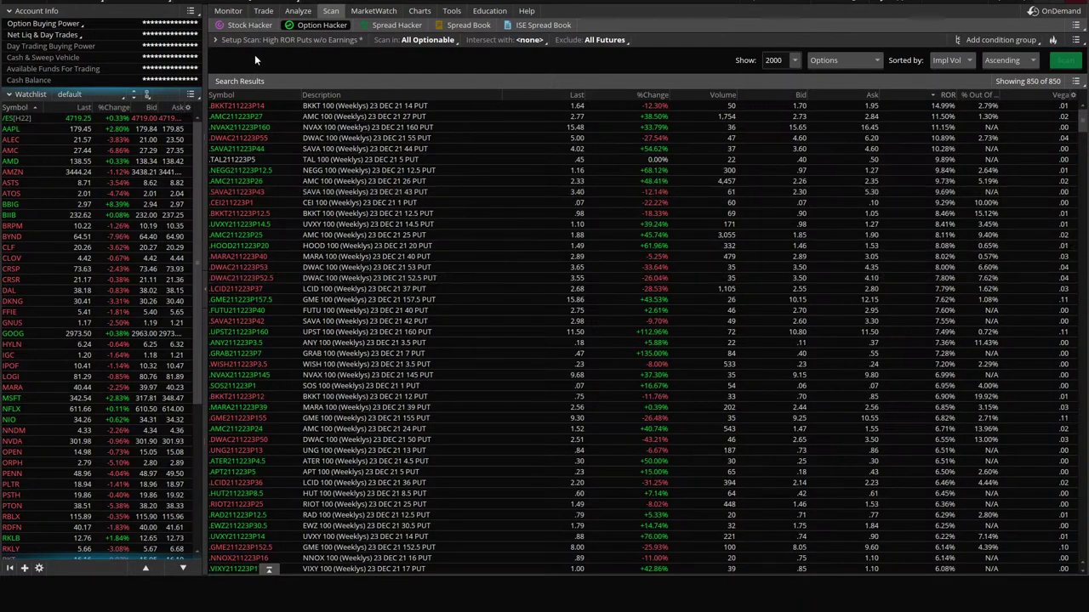
- Extend the scan's no-earnings window to the next 10 bars
click(234, 40)
click(798, 204)
click(799, 203)
click(798, 203)
click(799, 203)
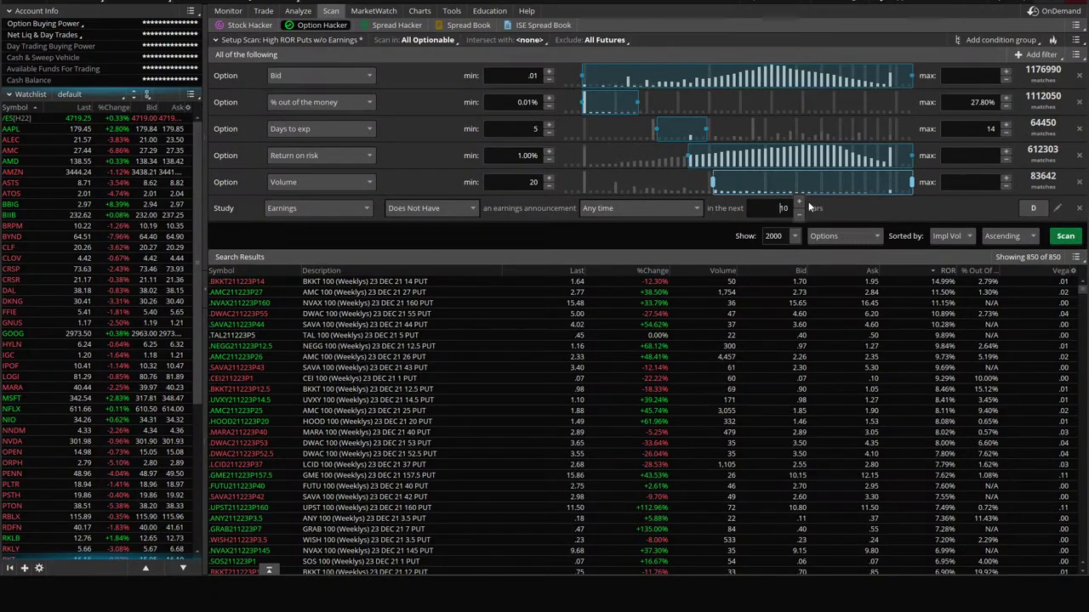
- Limit days to expiration to a minimum of 3 and a maximum of 7, rerun the scan and collapse the filter setup
click(1005, 134)
click(1005, 134)
click(1005, 135)
click(1005, 135)
click(1006, 134)
click(1005, 134)
click(1006, 134)
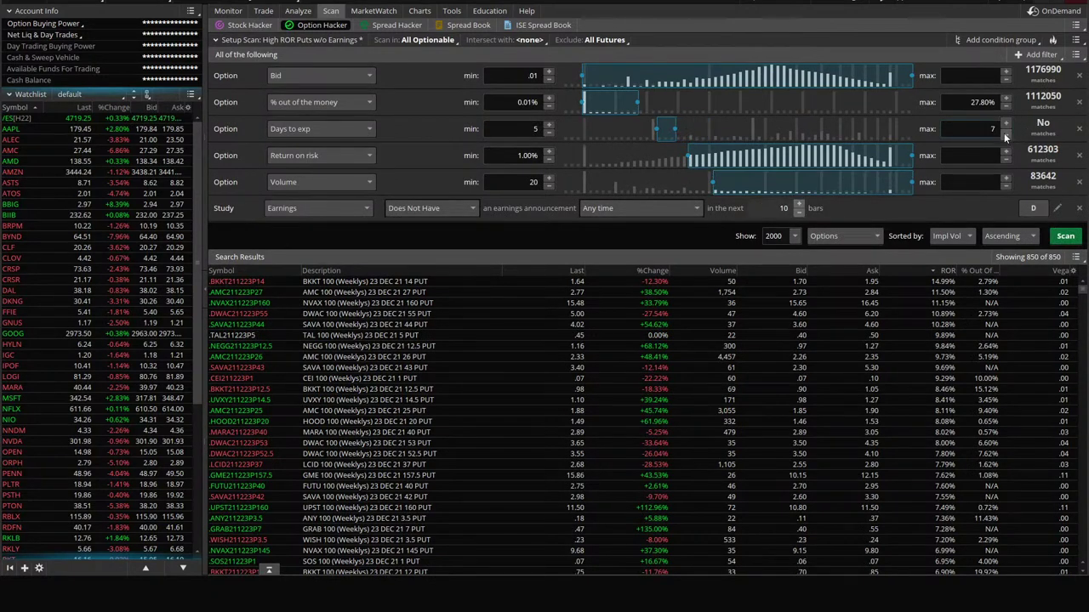
drag(657, 132, 651, 132)
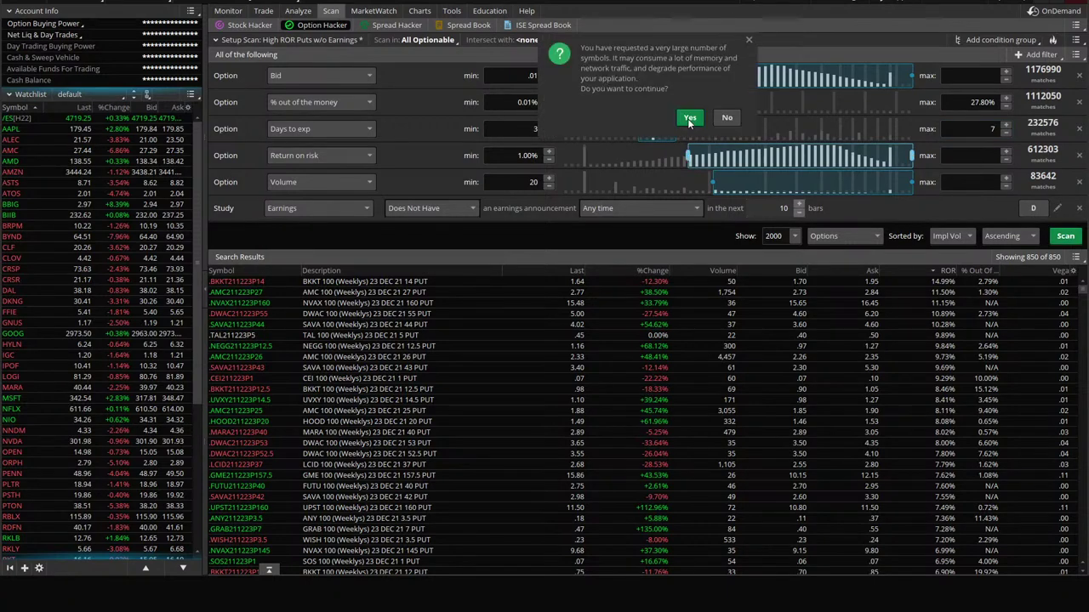
click(690, 119)
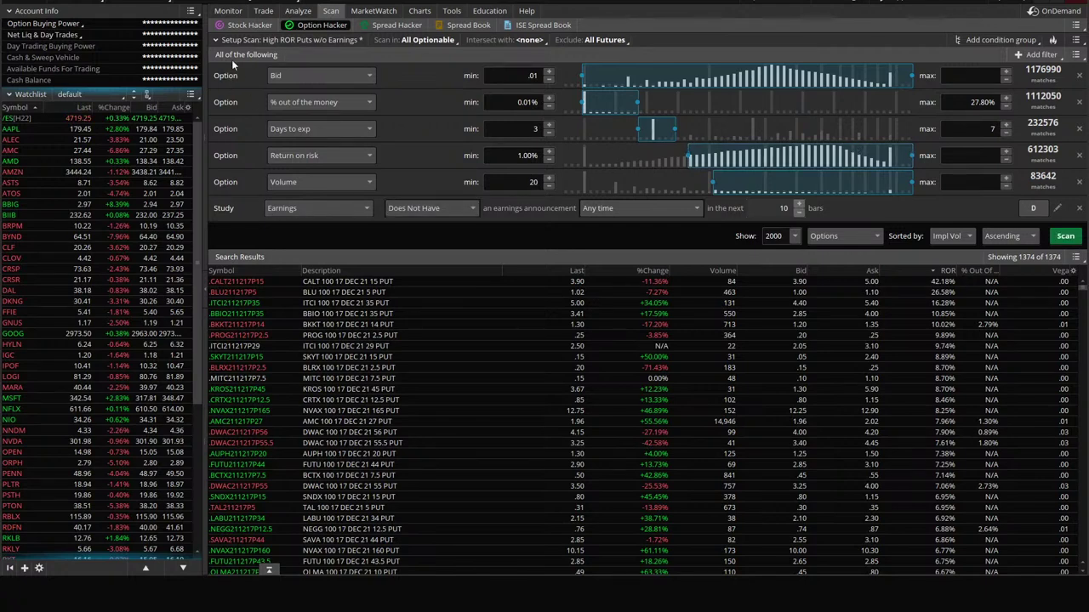
click(216, 40)
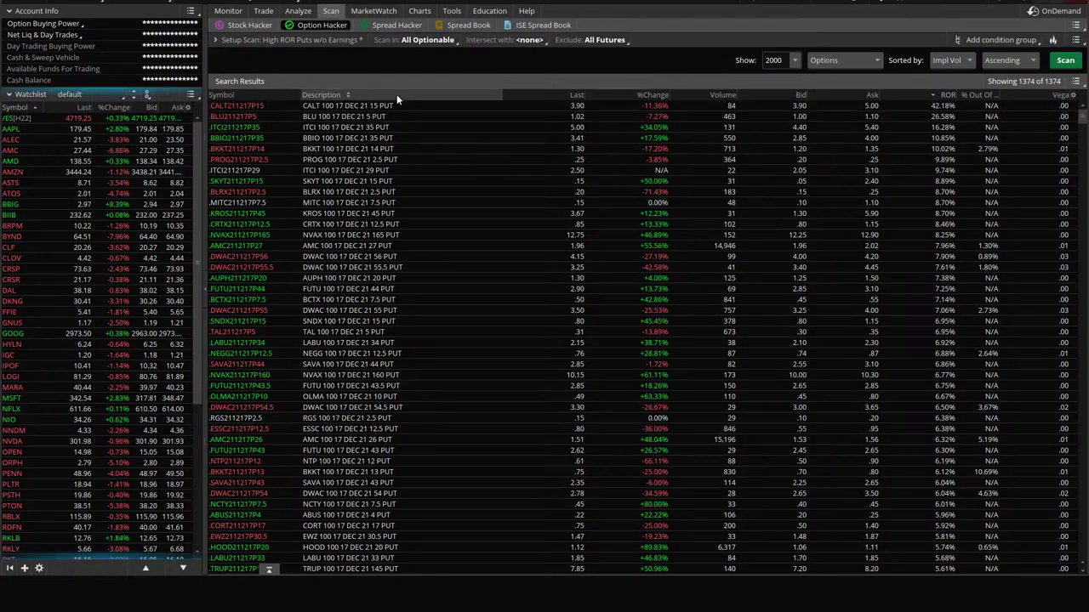
- Load the option chain of CALT, the scan result with the highest return on risk
click(263, 10)
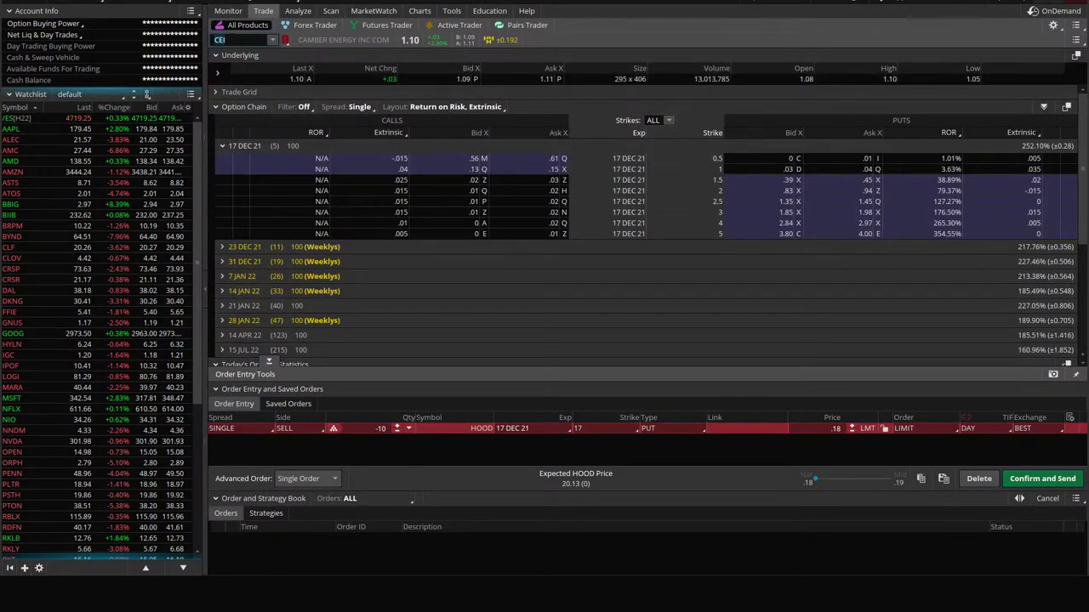
click(330, 11)
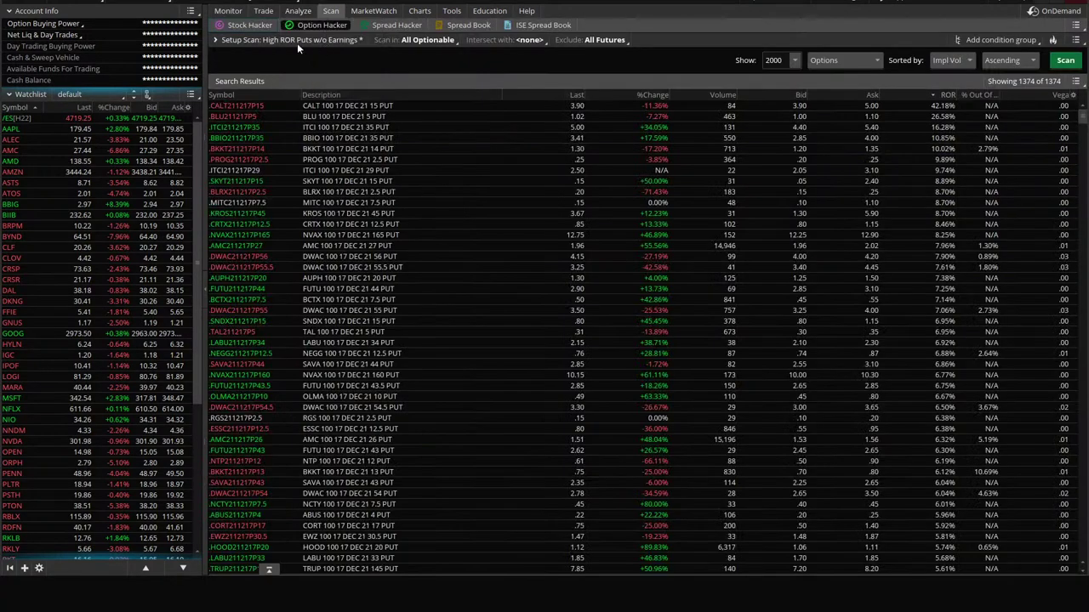
click(263, 10)
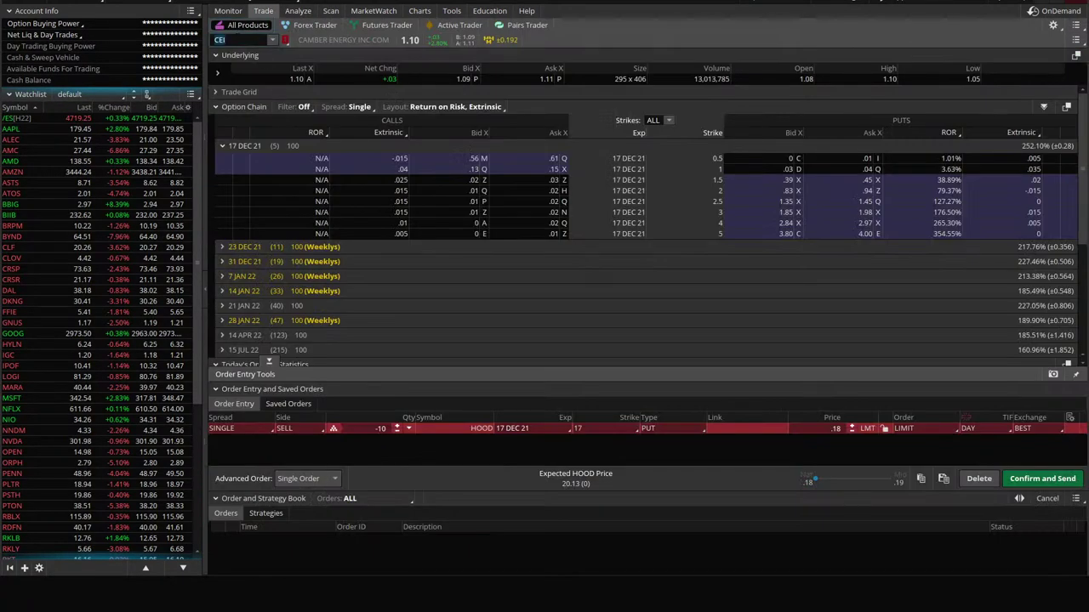
text(CALT)
key(Return)
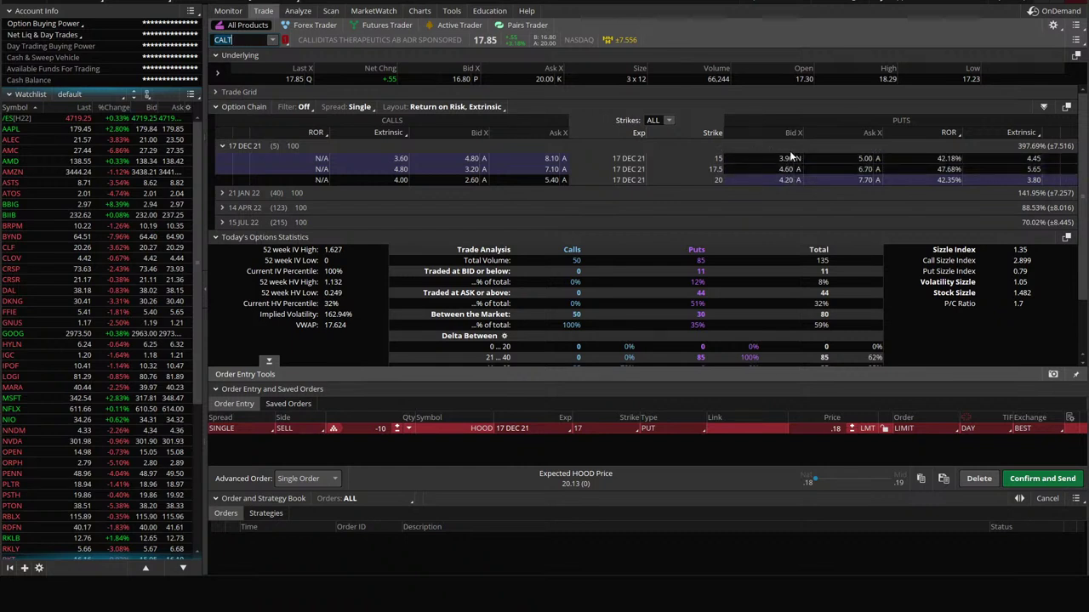
- Replace the Extrinsic column in the option chain layout with Volume
click(1005, 137)
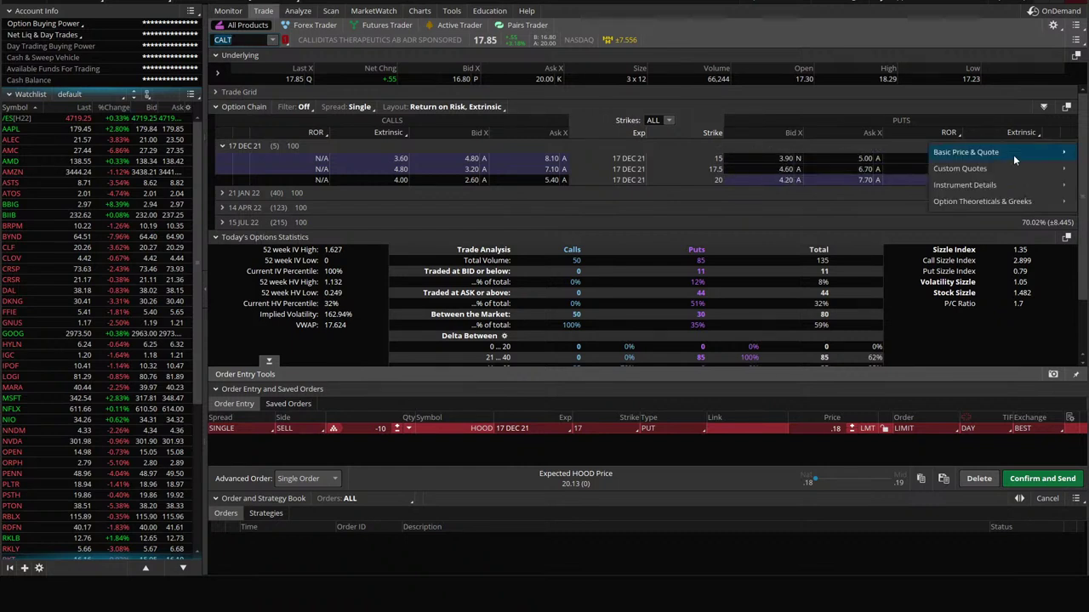
mouse_move(995, 153)
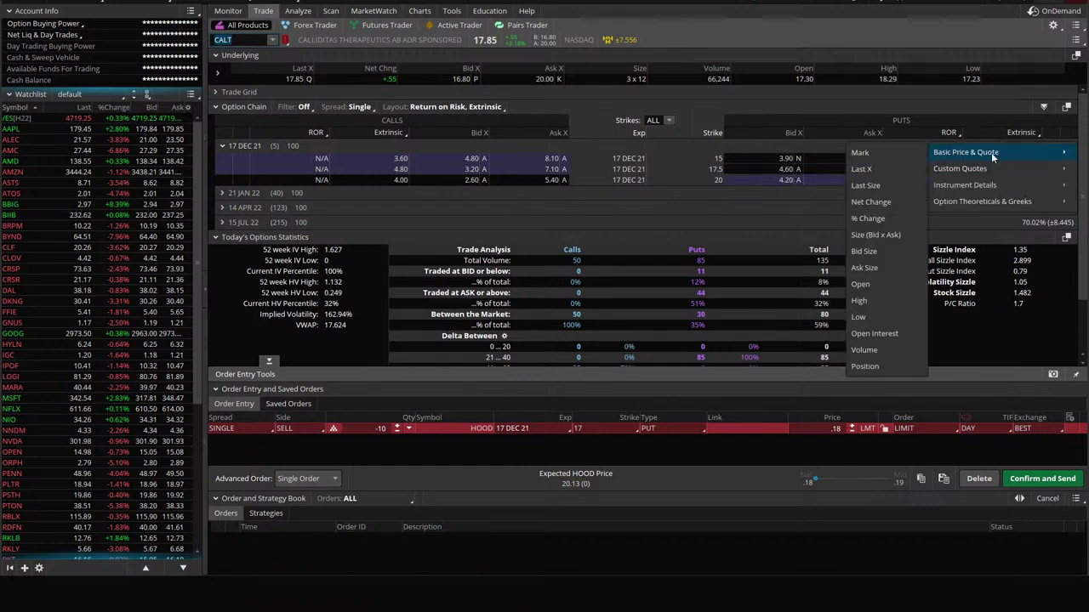
click(877, 349)
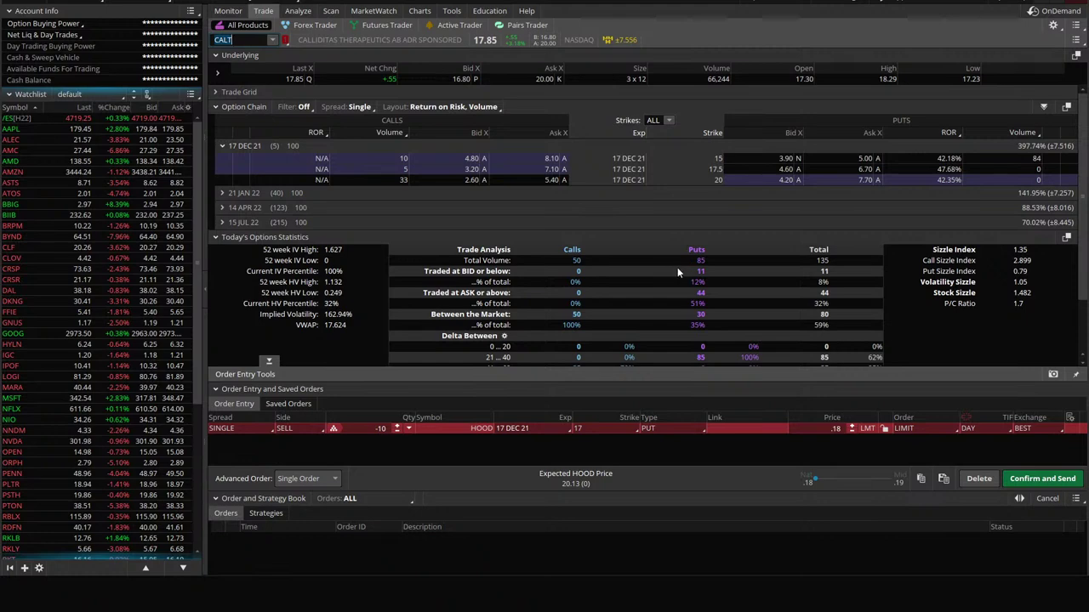
- Chart CALT and set the time frame to 1 Y : 1D
click(421, 11)
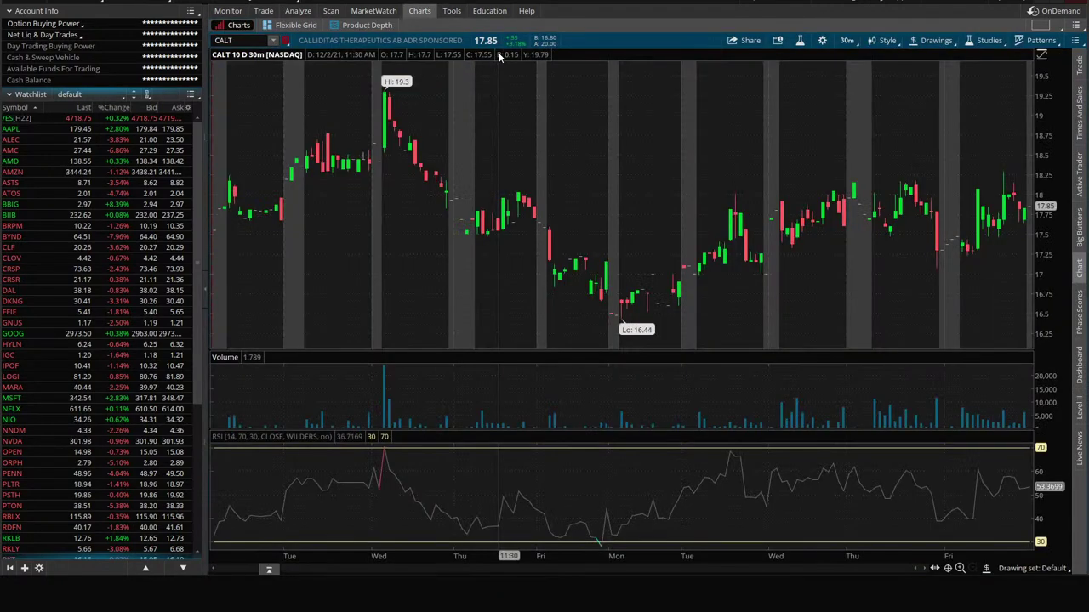
click(846, 41)
click(807, 165)
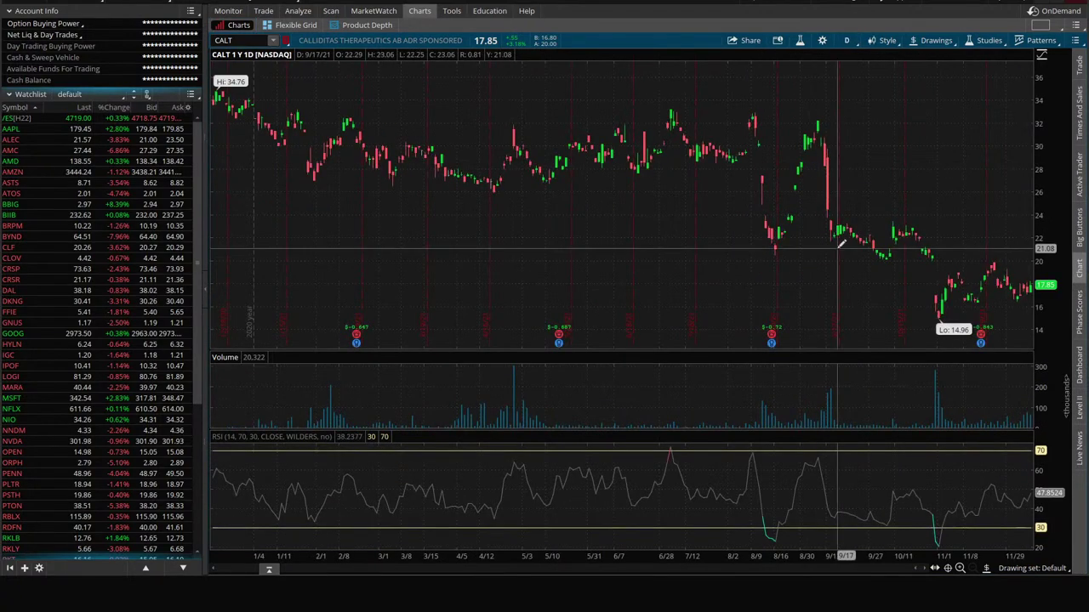
- Check the live news headlines for CALT and compress the chart's price scale to show a wider price range
click(1078, 446)
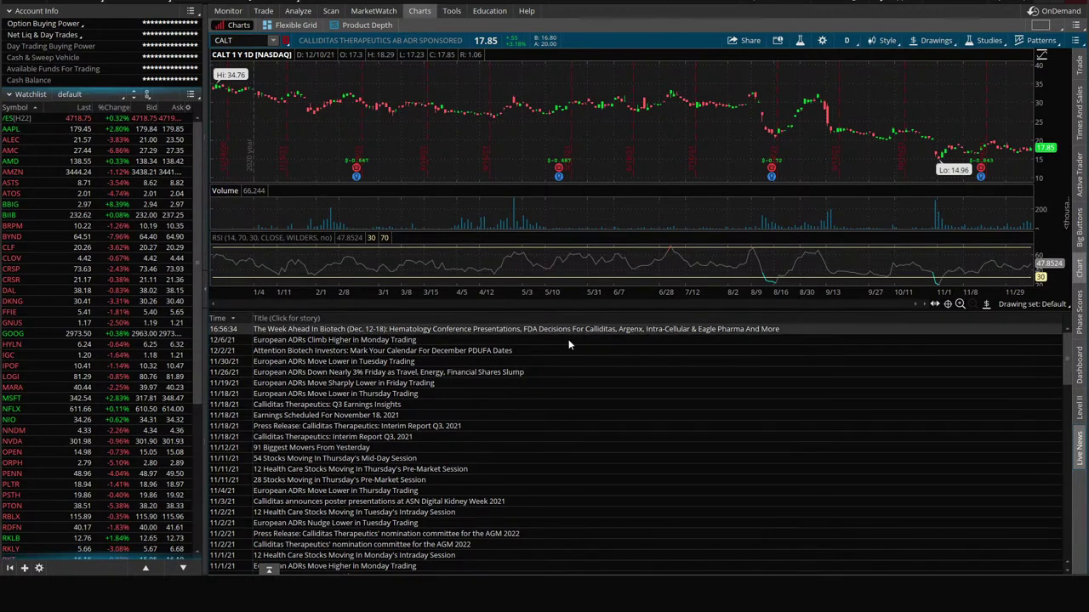
click(1073, 441)
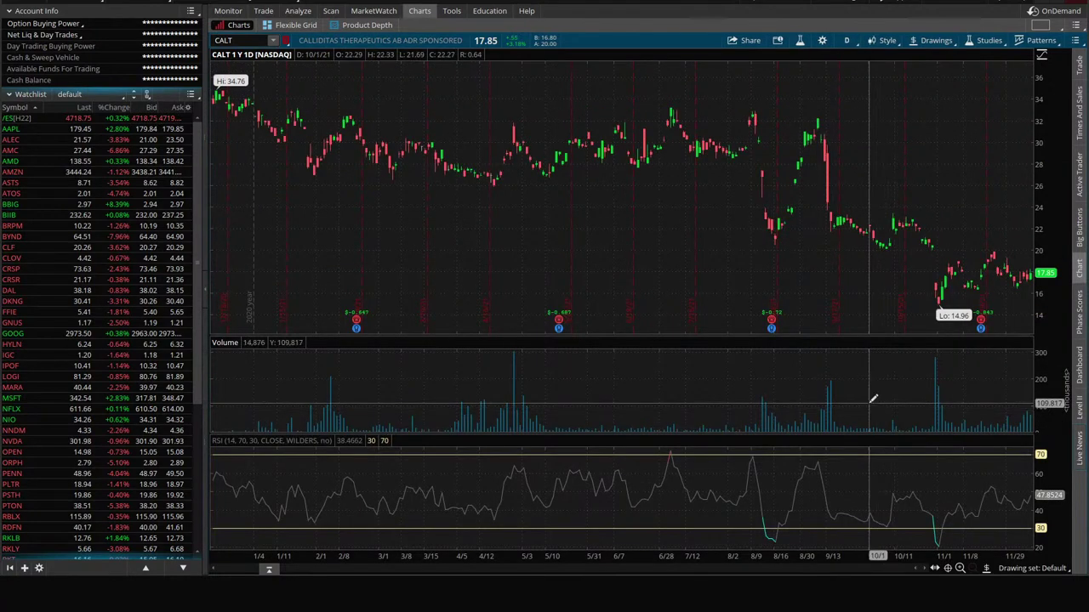
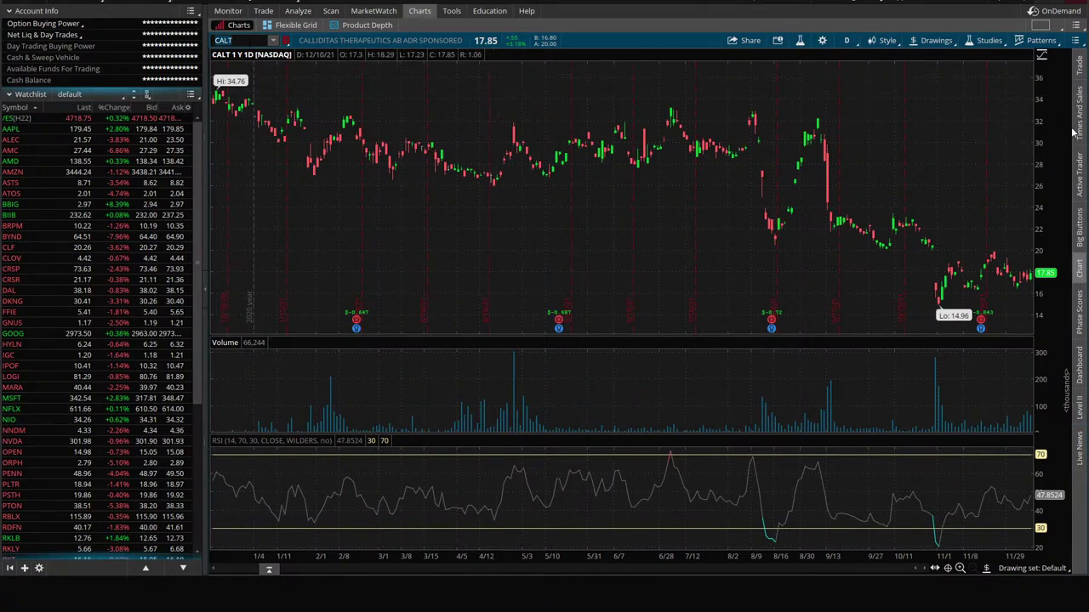
drag(1057, 106, 1057, 149)
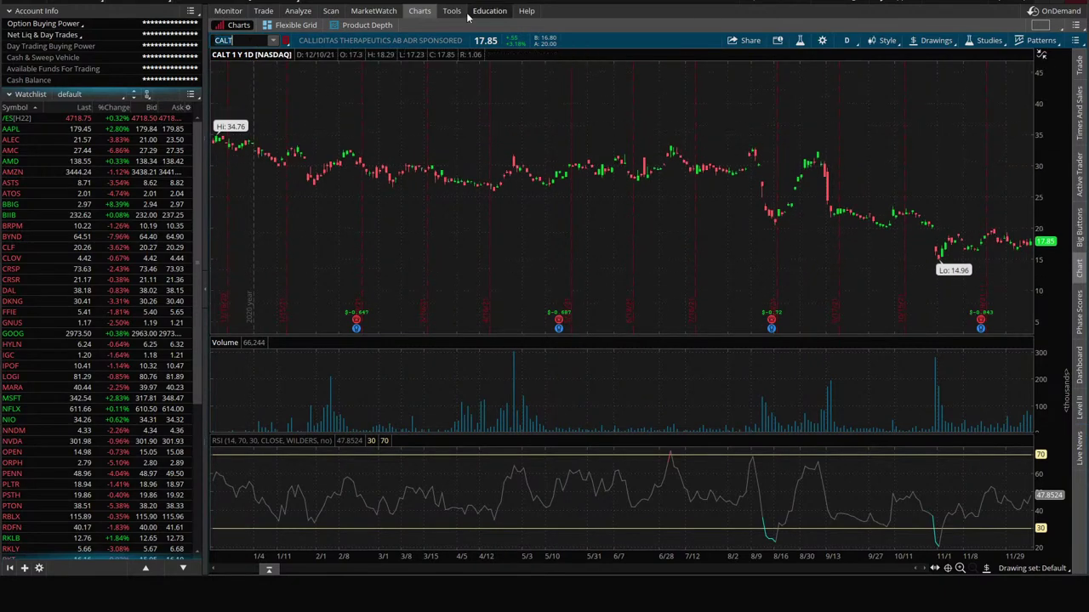
- Compare CALT's scan result and its December 17 put prices and volume with its one-year price chart
click(330, 12)
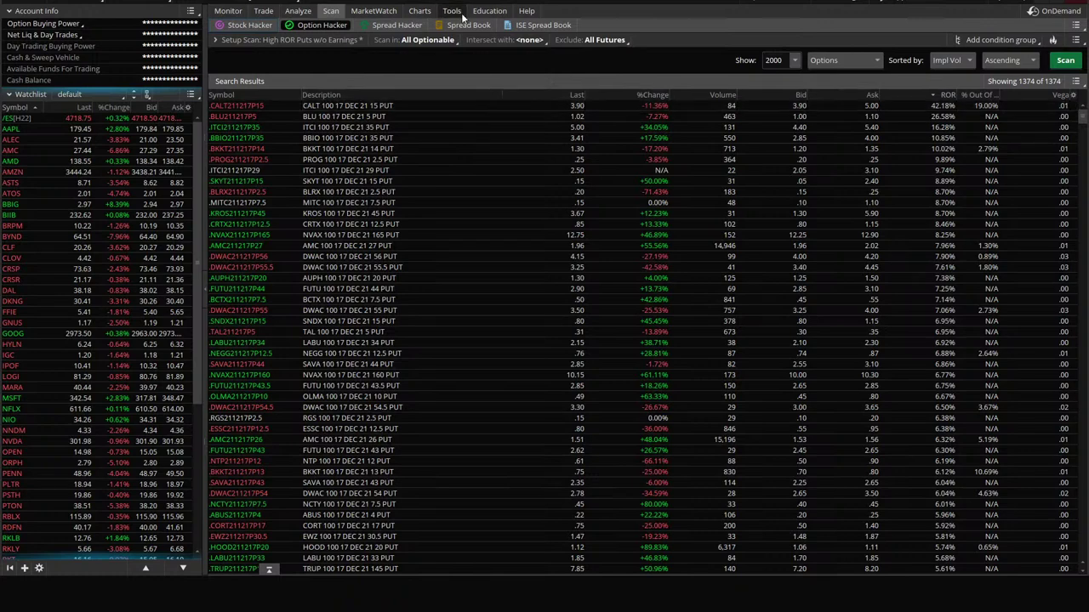
mouse_move(418, 12)
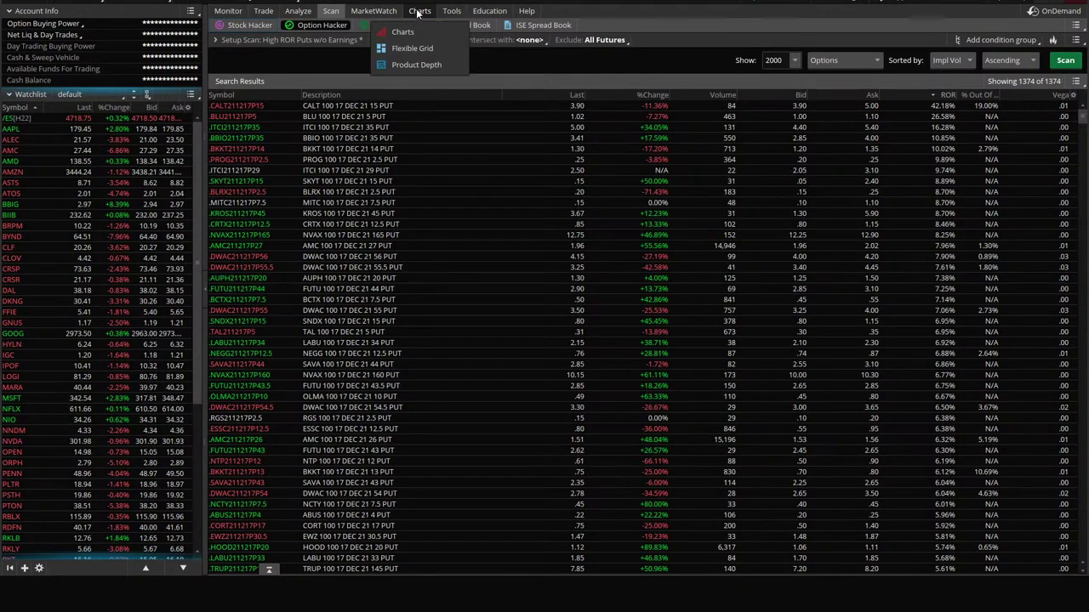
click(418, 12)
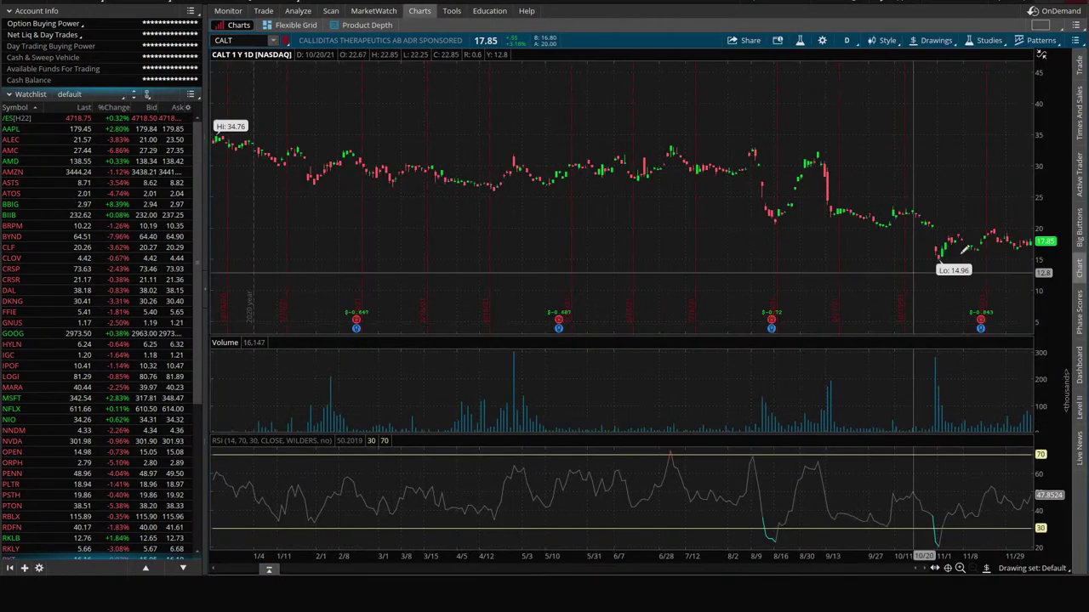
click(271, 11)
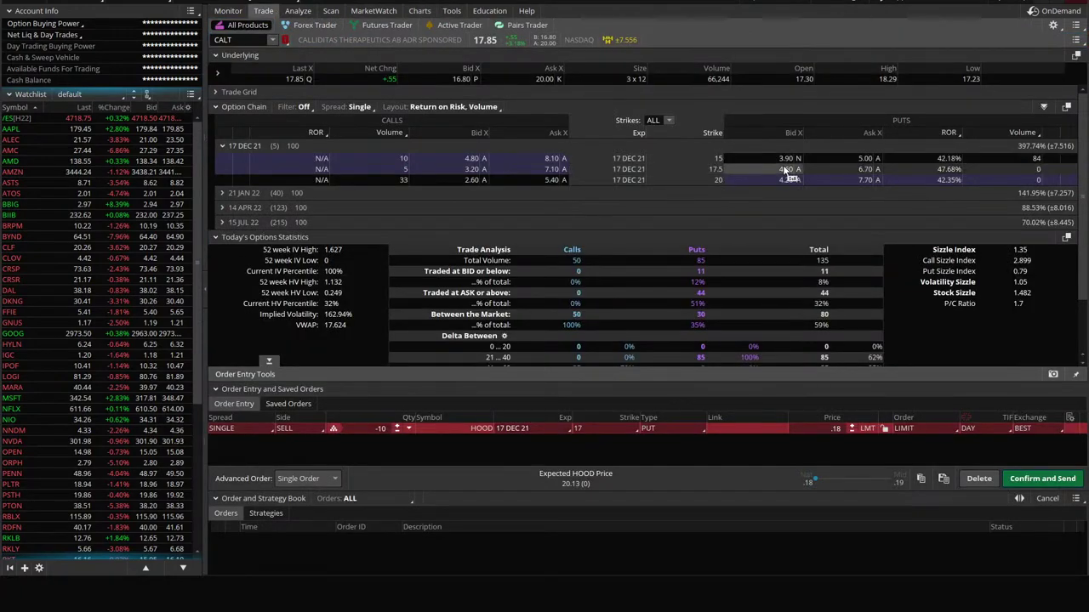
click(420, 11)
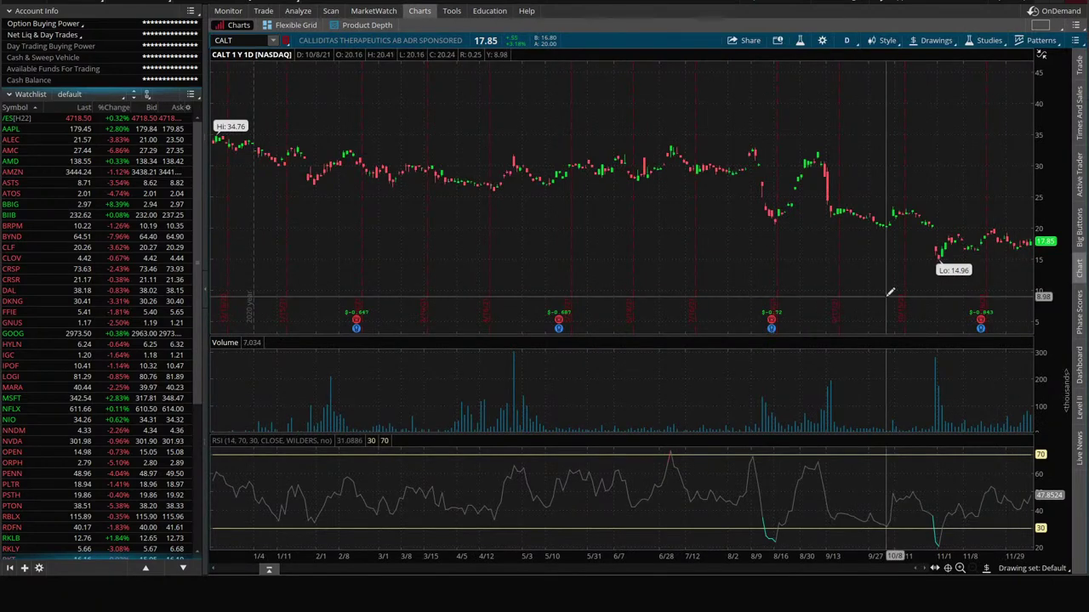
click(234, 40)
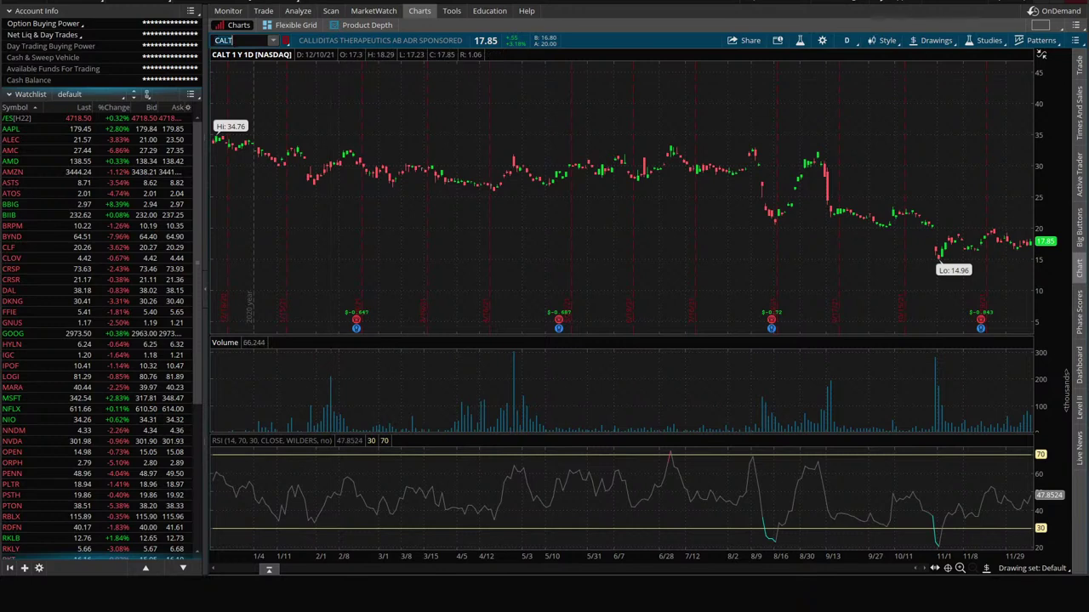
- Compare FBRX's one-year daily chart with CALT's, compressing CALT's price scale to show a wider price range
text(FBRX)
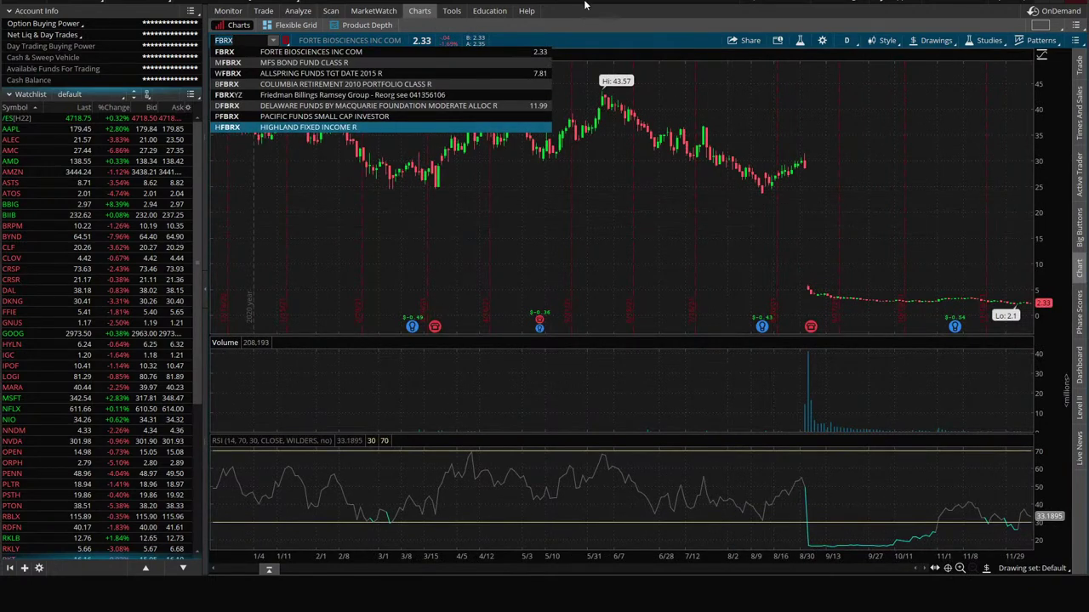
click(770, 213)
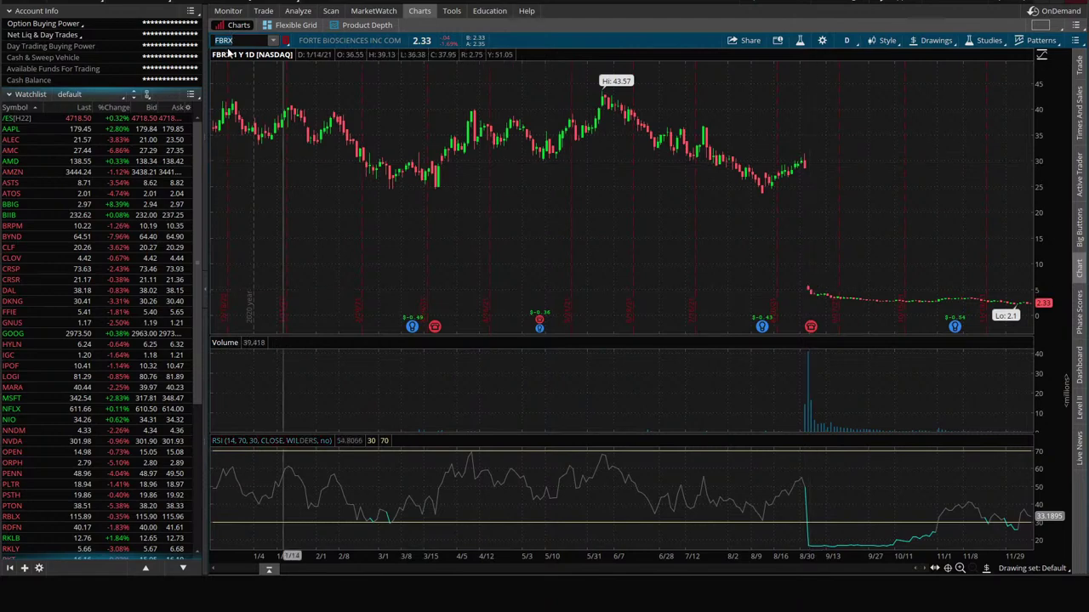
text(CAL)
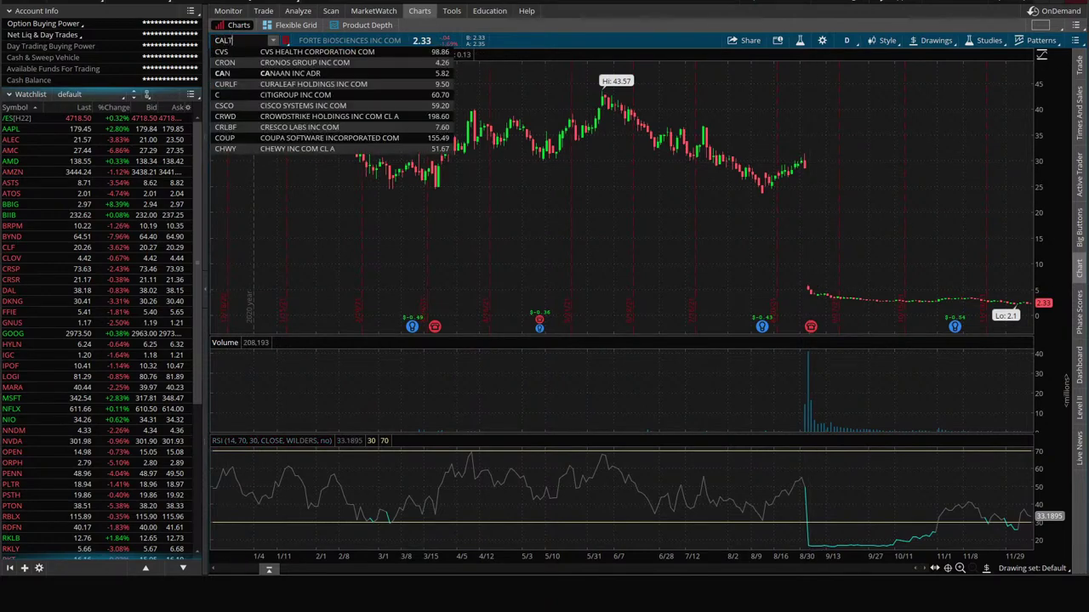
text(T)
key(Return)
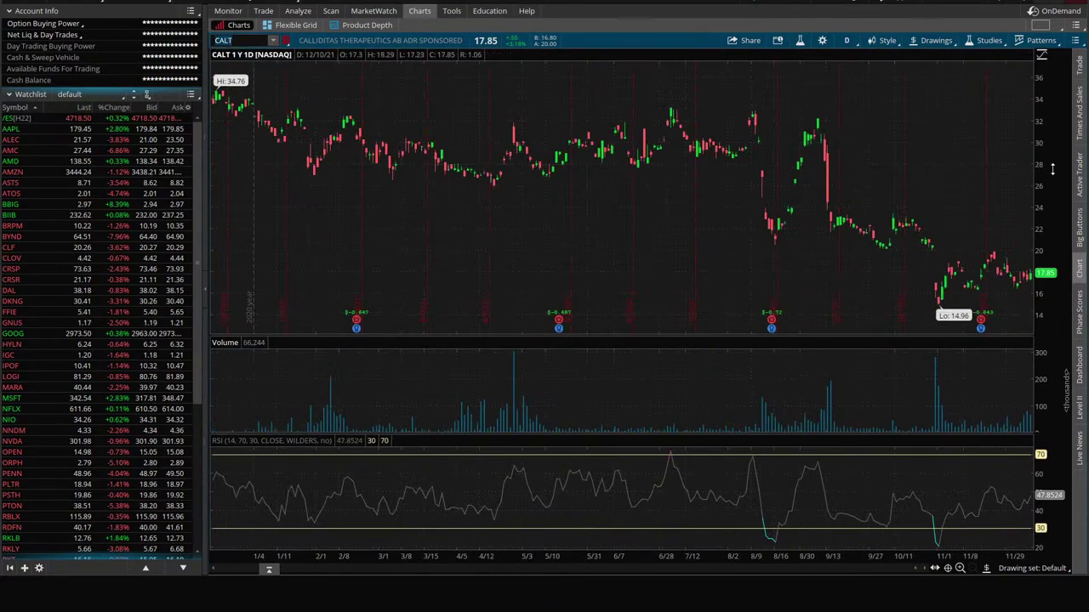
drag(1039, 146, 1039, 195)
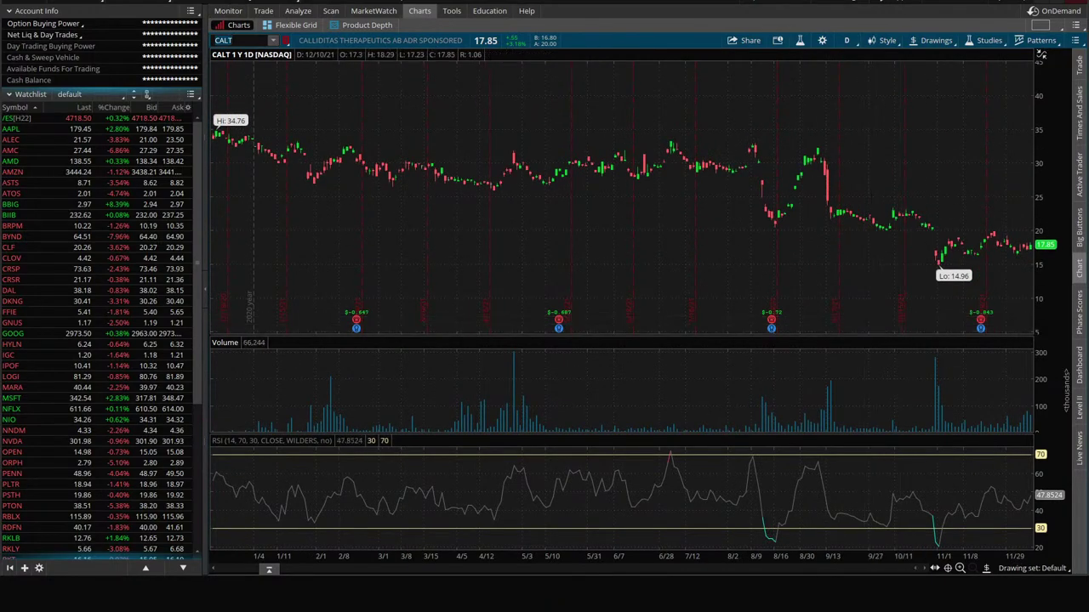
- Check the top put results of the option scan and chart BLU
click(340, 11)
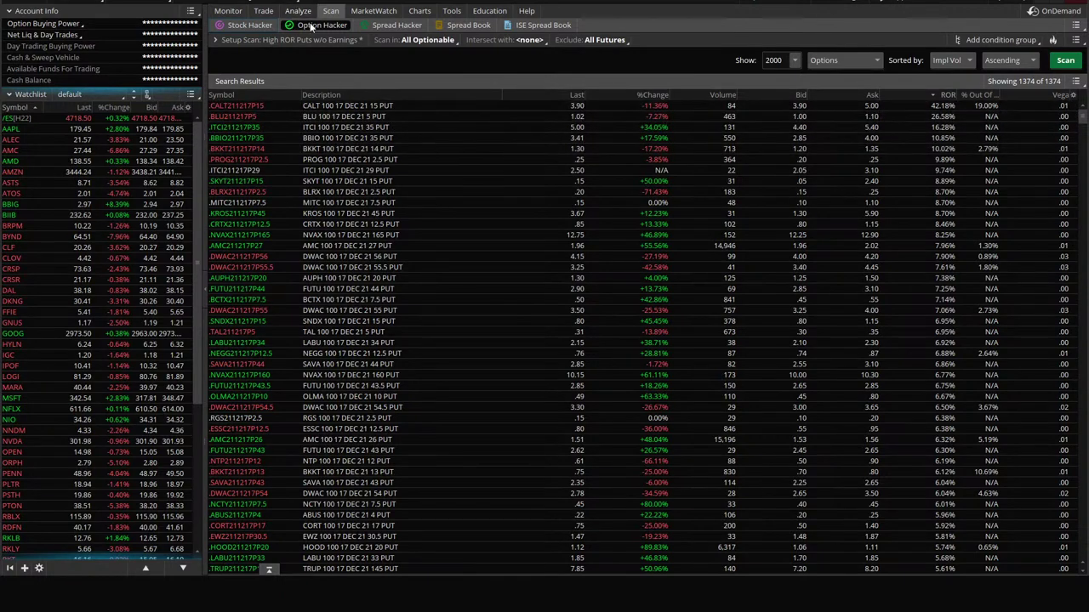
click(419, 11)
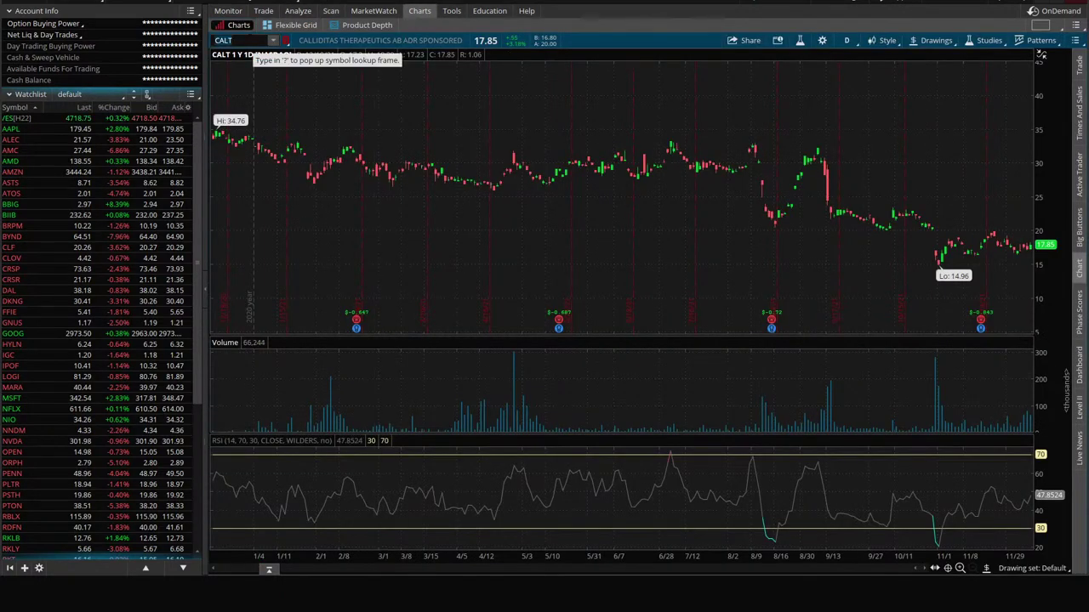
text(BLU)
key(Return)
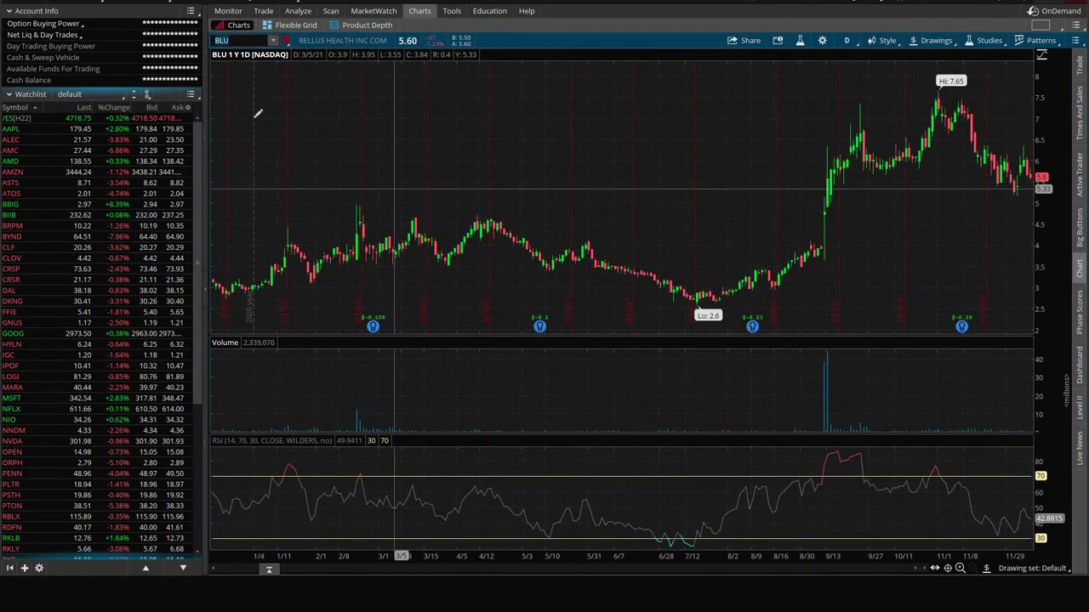
- Compare BLU's December 17 put prices and returns with its one-year chart, using a wider price range on the chart
click(263, 10)
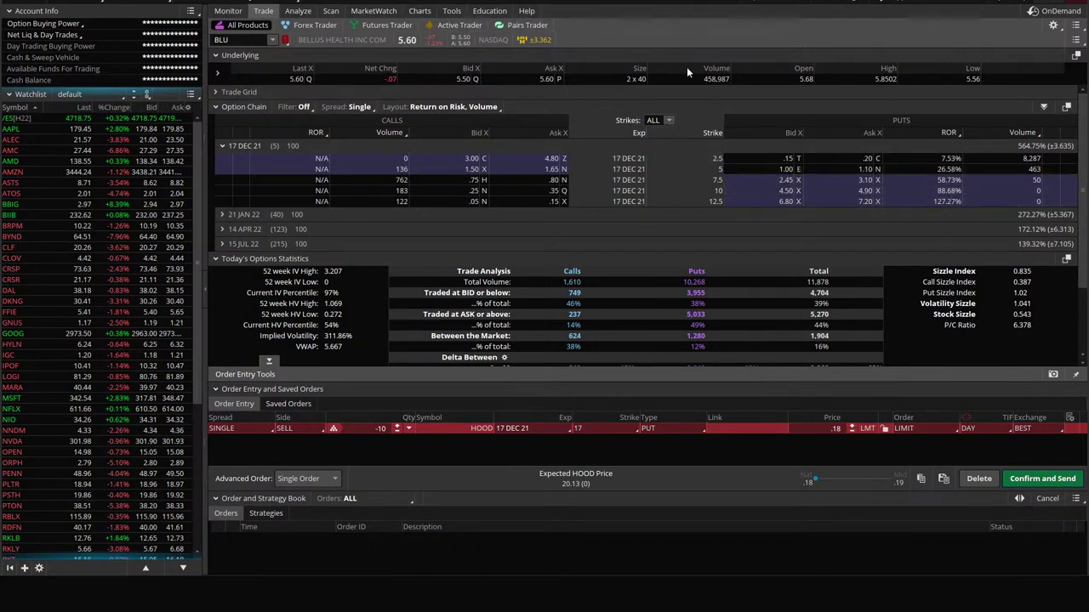
click(425, 11)
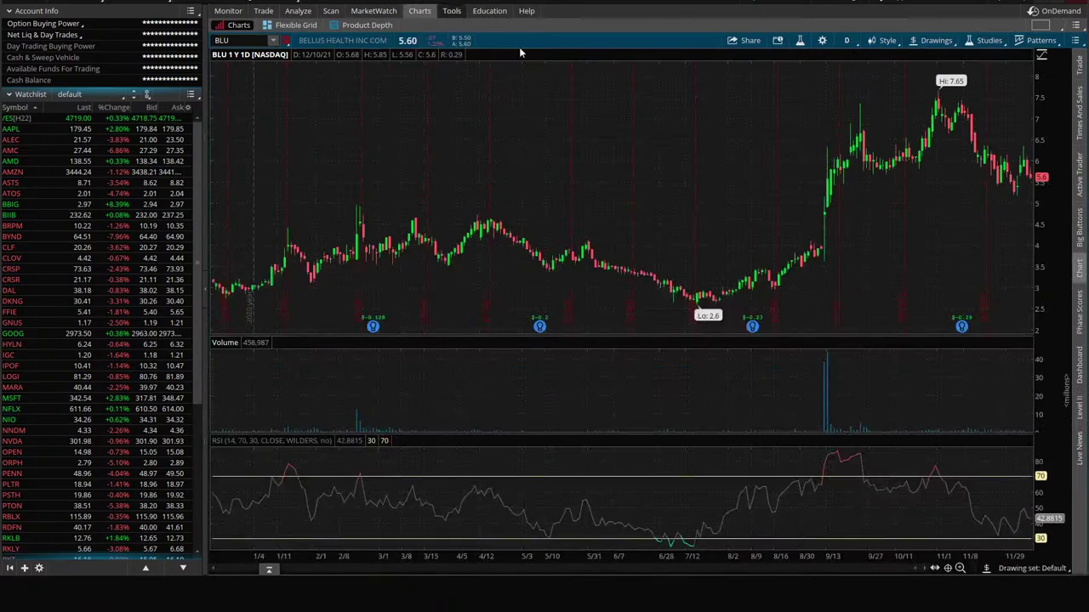
drag(1053, 108, 1053, 149)
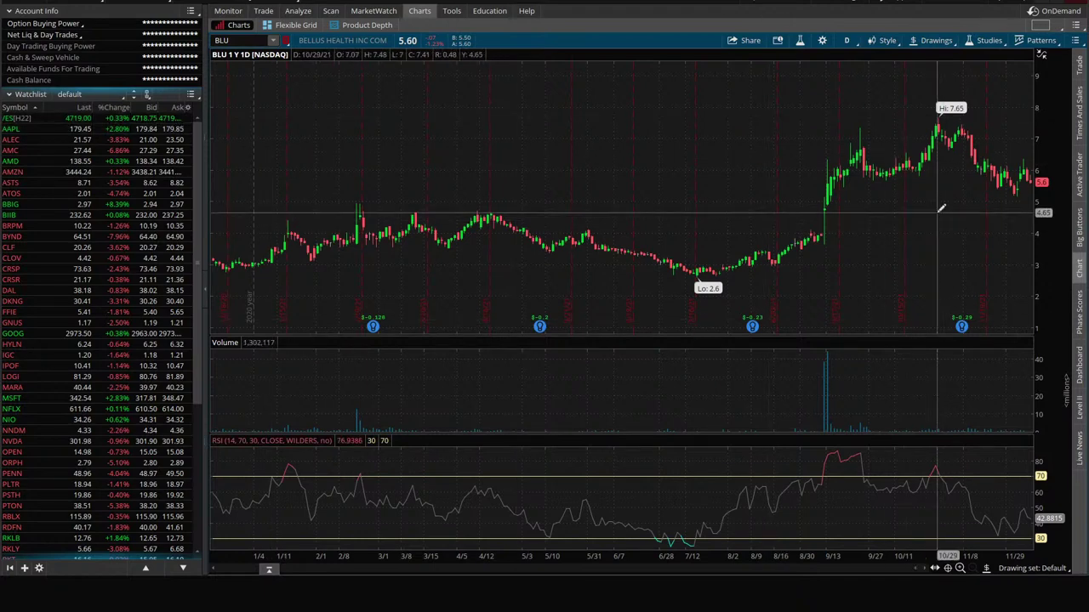
click(263, 11)
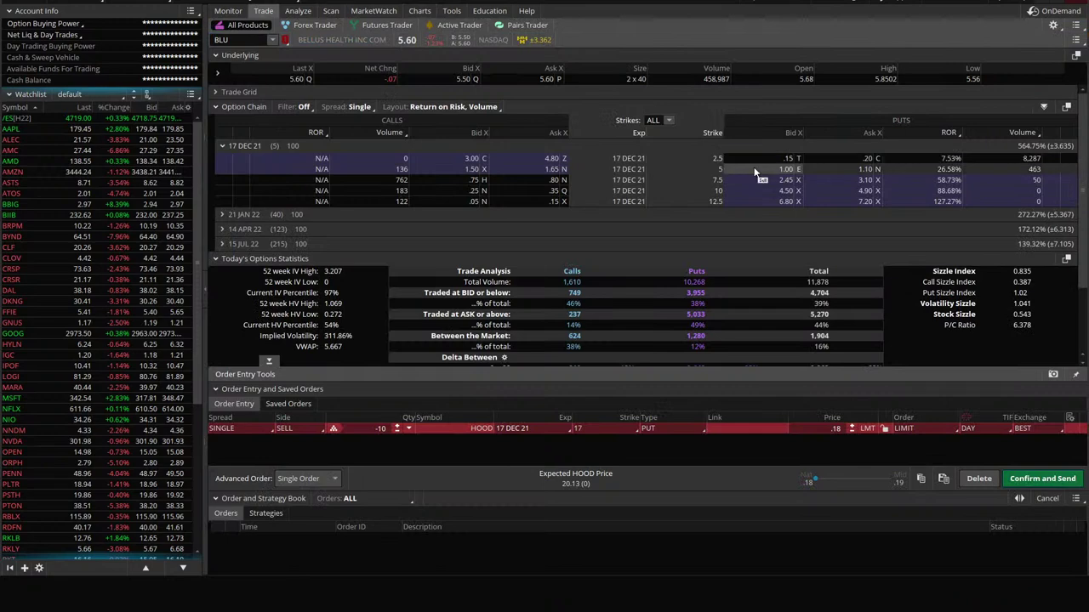
click(419, 10)
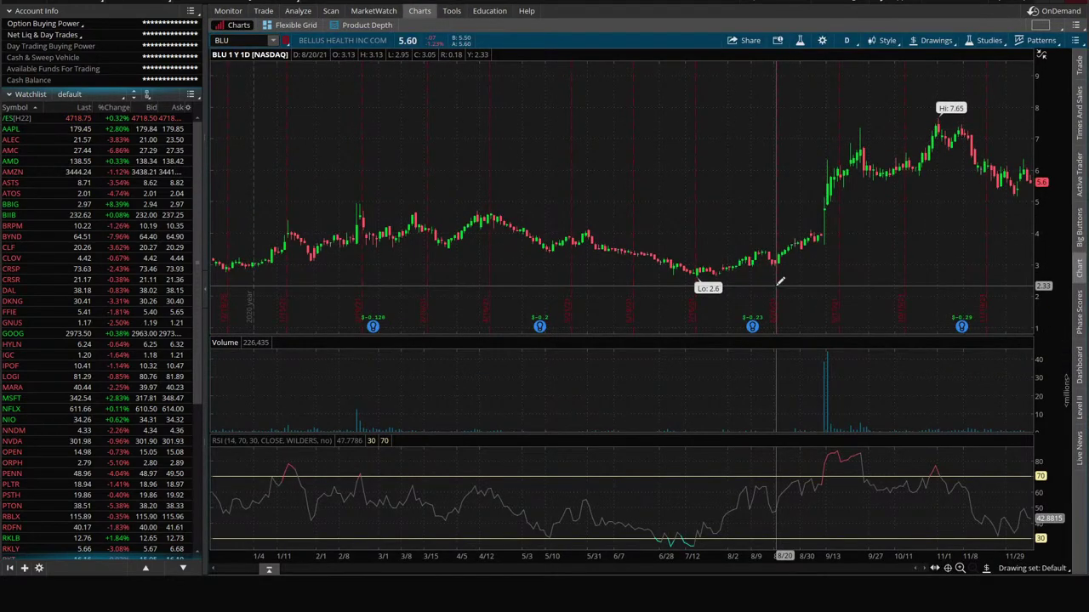
- Set BLU's chart to the 3 Y : W time frame and check its live news headlines
click(846, 40)
click(810, 182)
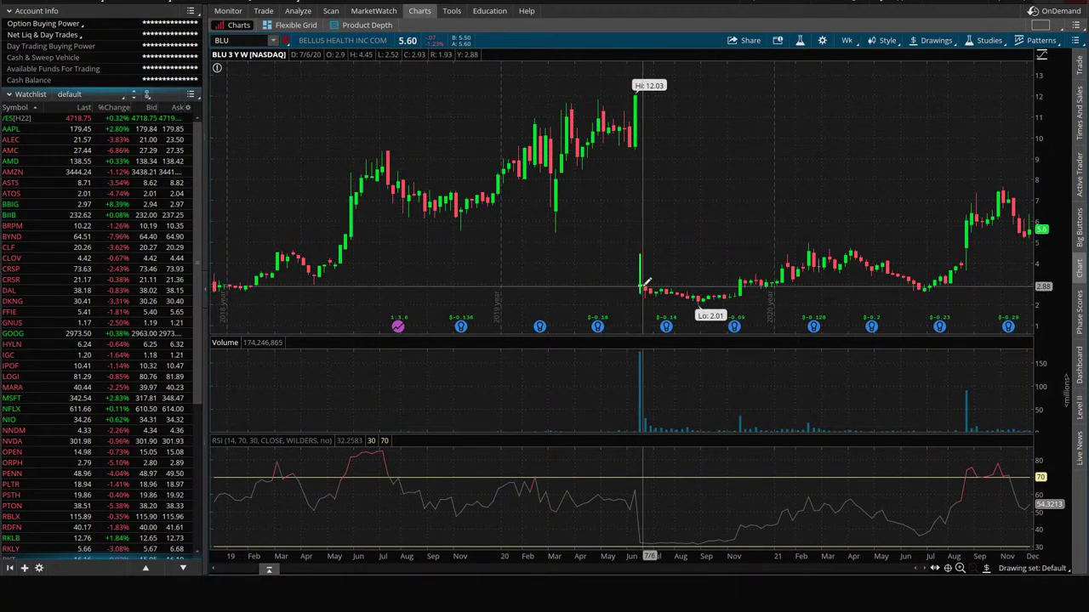
click(1078, 458)
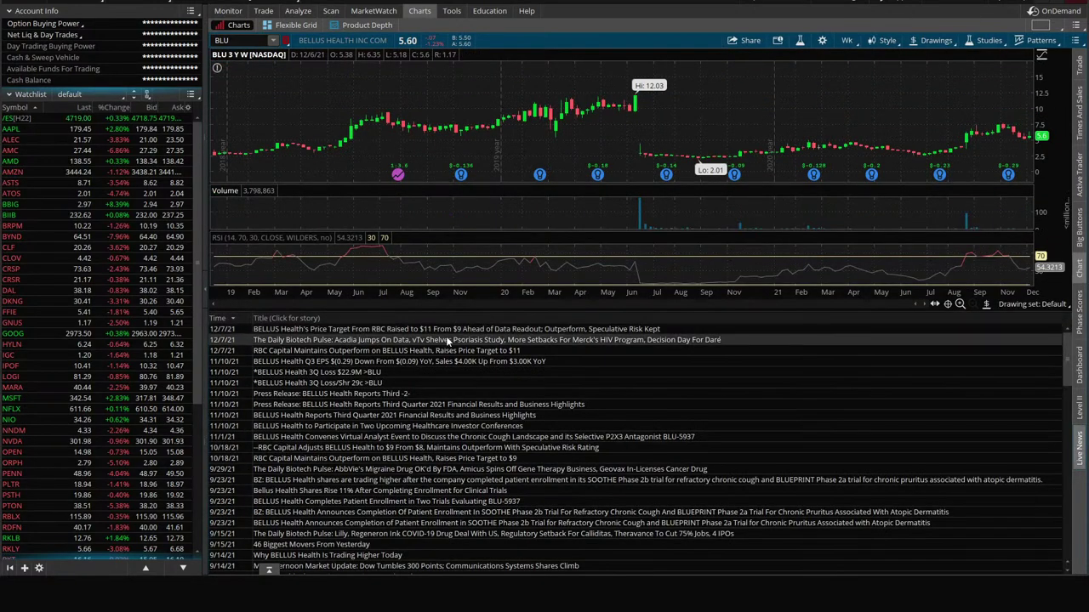
click(1078, 456)
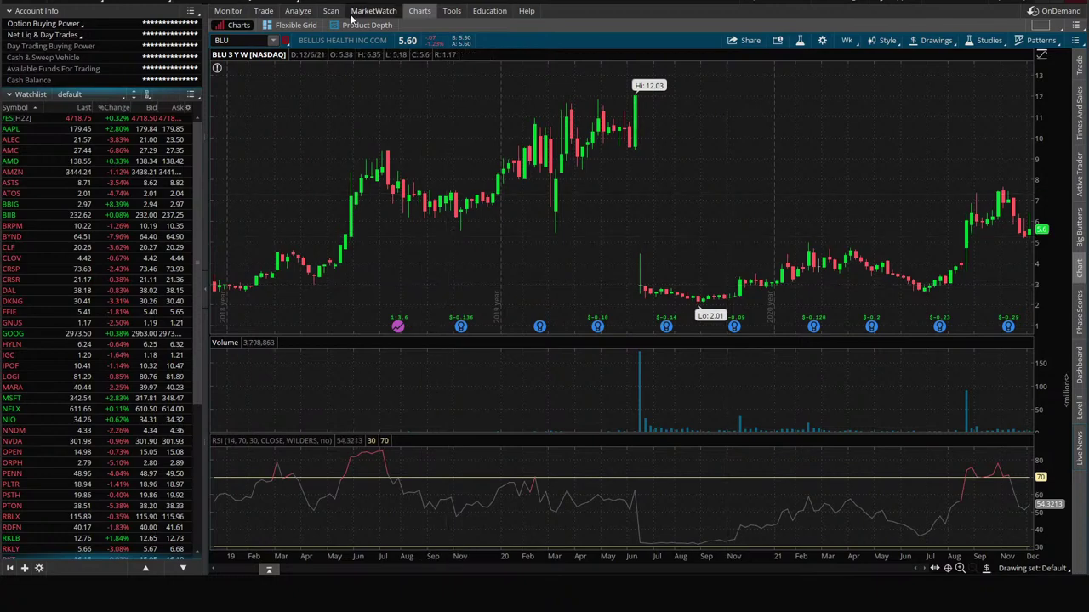
- Browse the option scan results down to the puts with lower returns on risk for further candidates
mouse_move(334, 15)
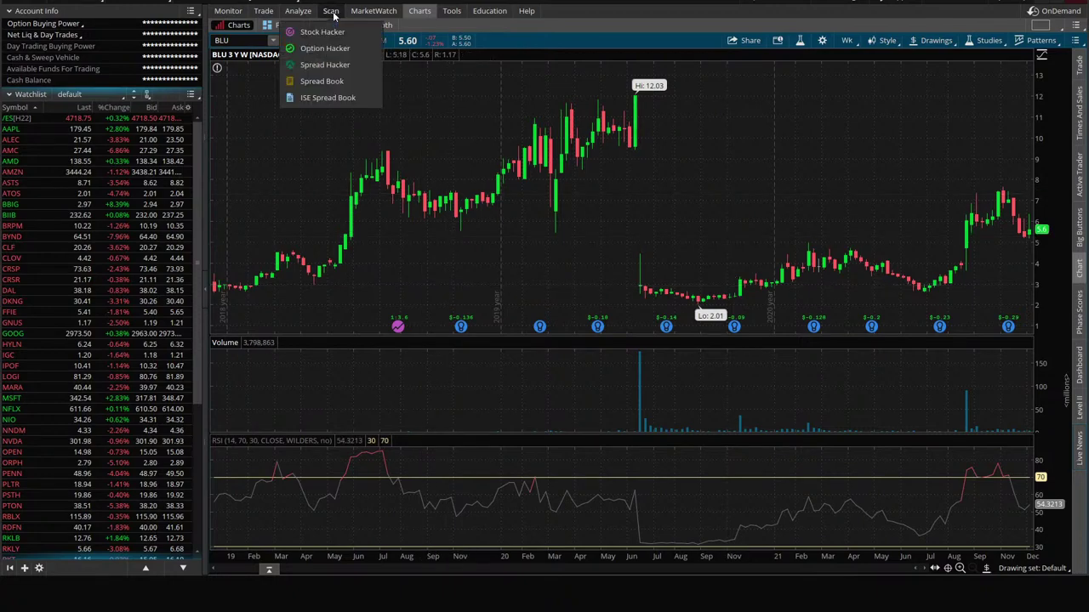
click(333, 14)
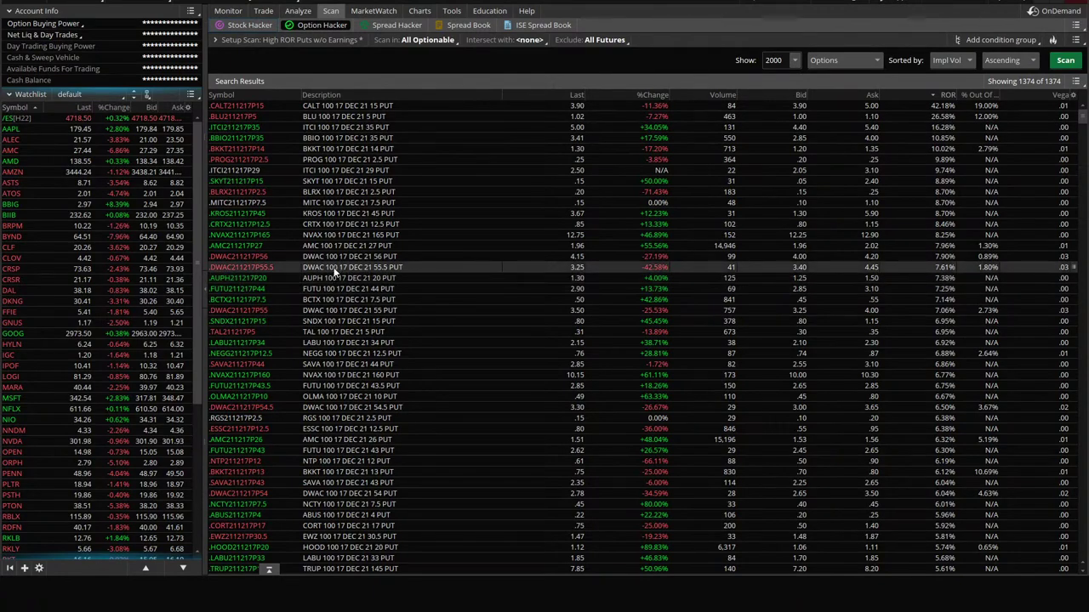
scroll(335, 265, down, 10)
scroll(366, 281, down, 10)
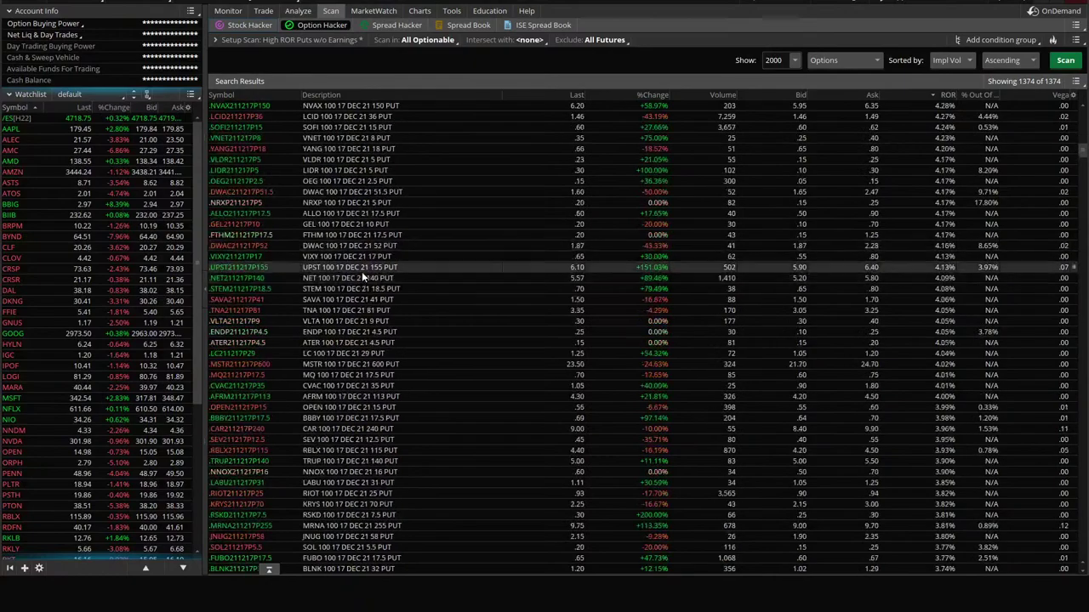
scroll(366, 288, down, 10)
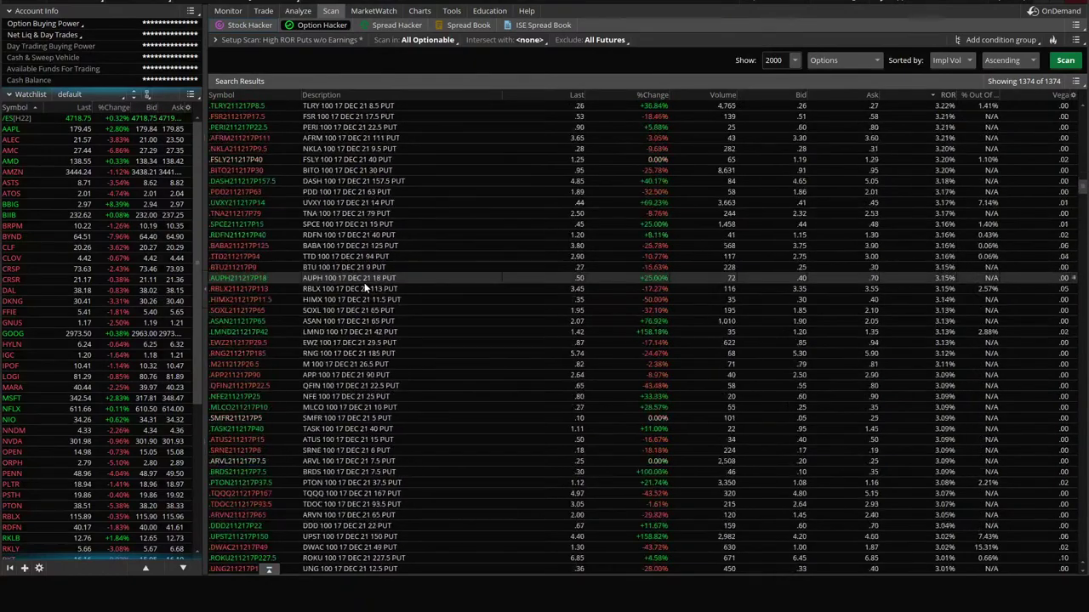
scroll(359, 283, down, 10)
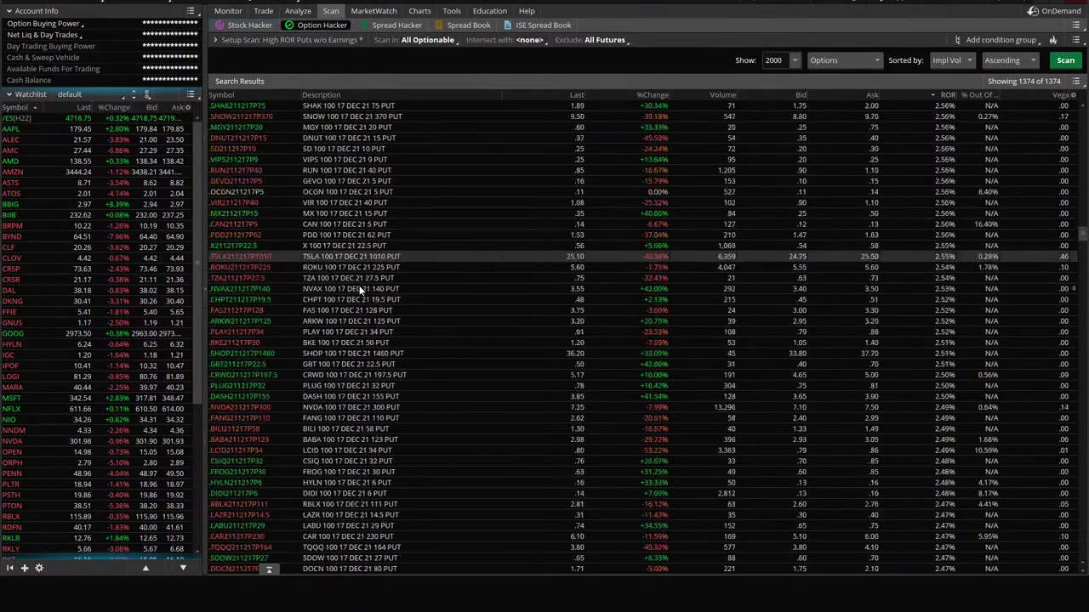
scroll(359, 294, down, 8)
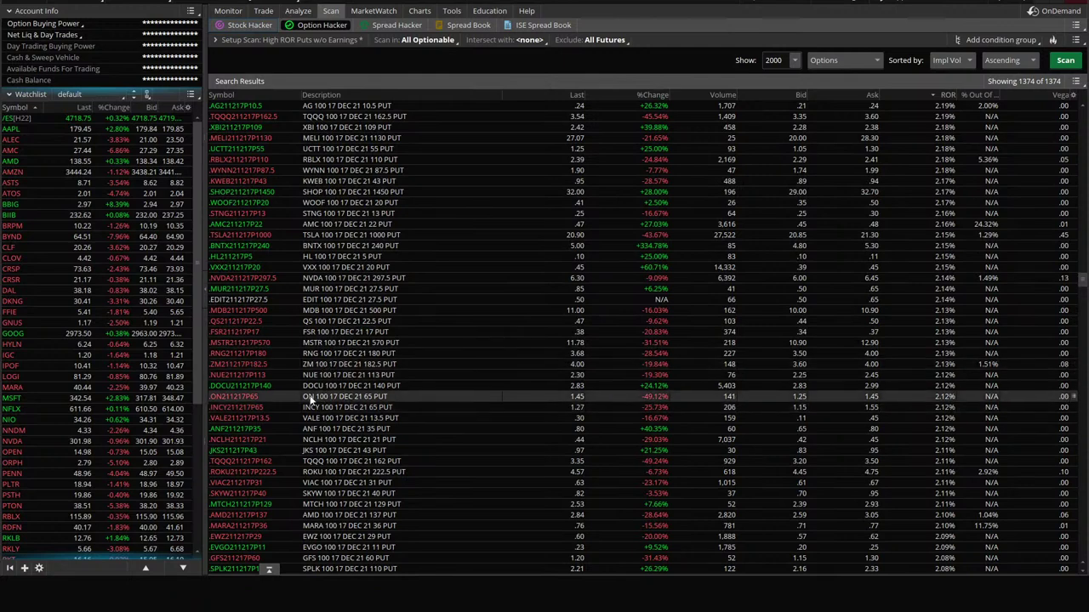
- Load DOCU and prepare a limit order to sell 10 of its December 17 135 puts at 1.45
click(419, 10)
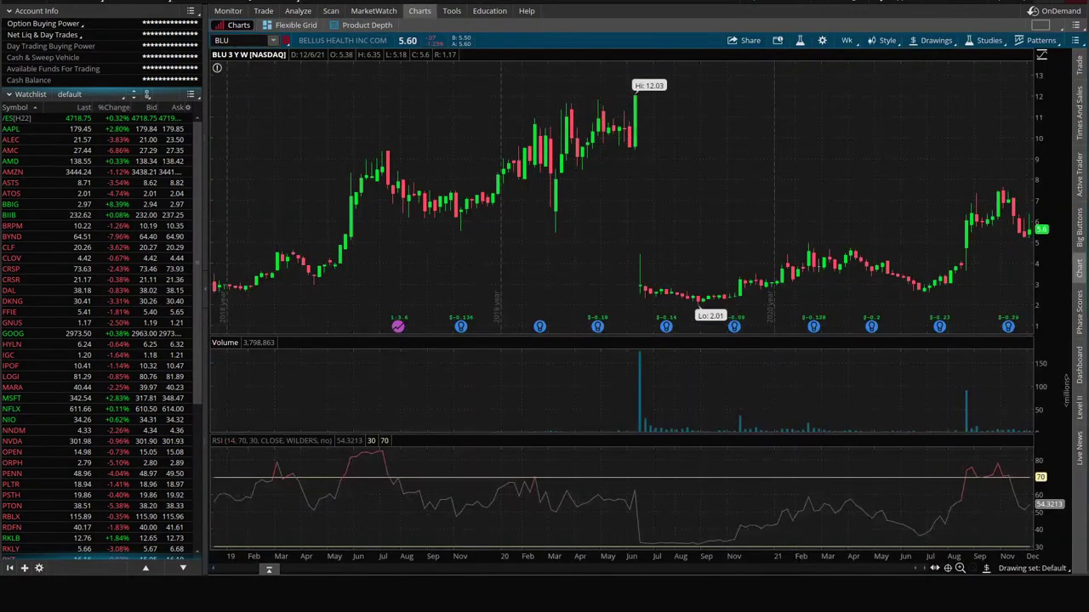
text(DOC)
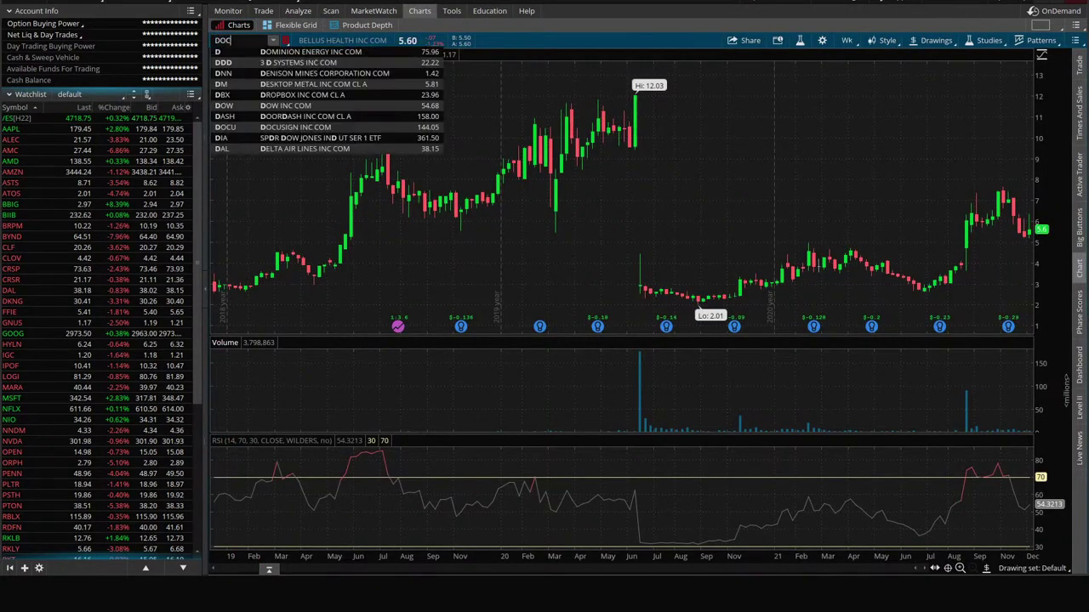
text(U)
key(Return)
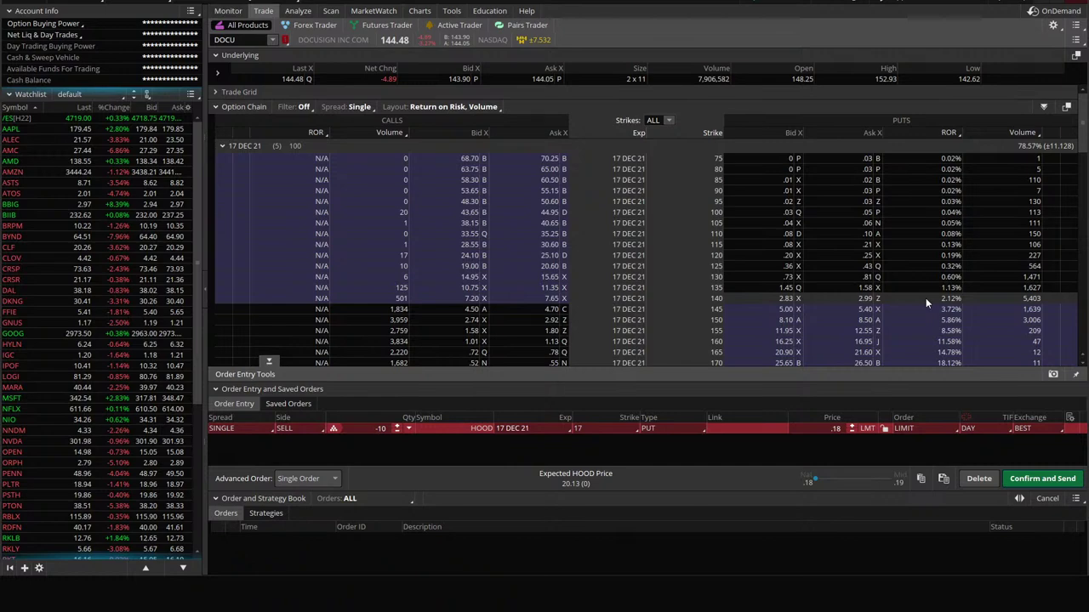
click(786, 290)
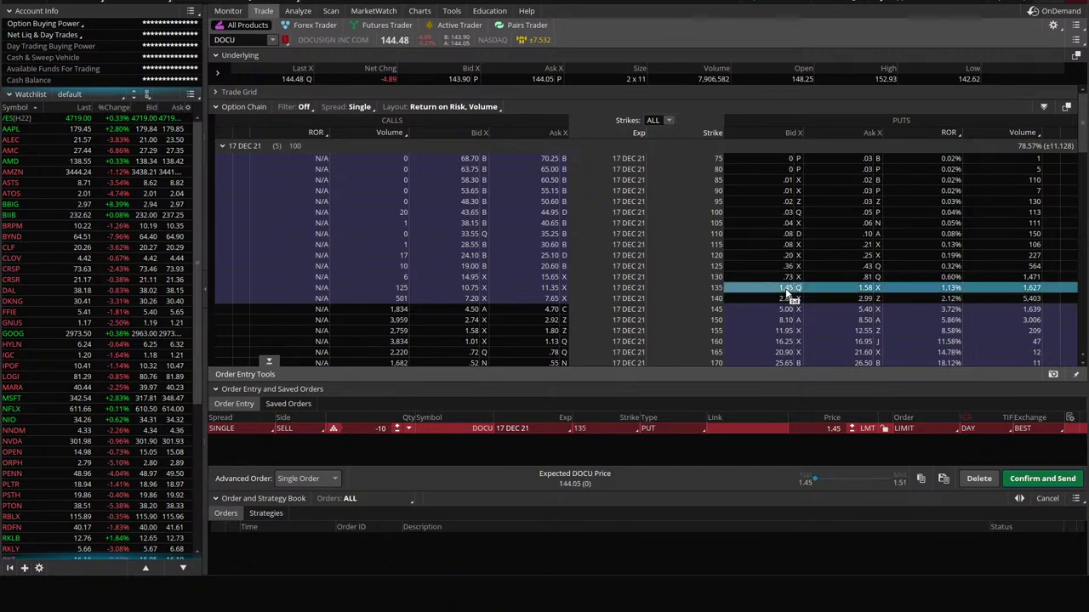
- Compare DOCU's December 17 put prices with its three-year chart and set the chart's time frame to 5 D : 5m
click(419, 10)
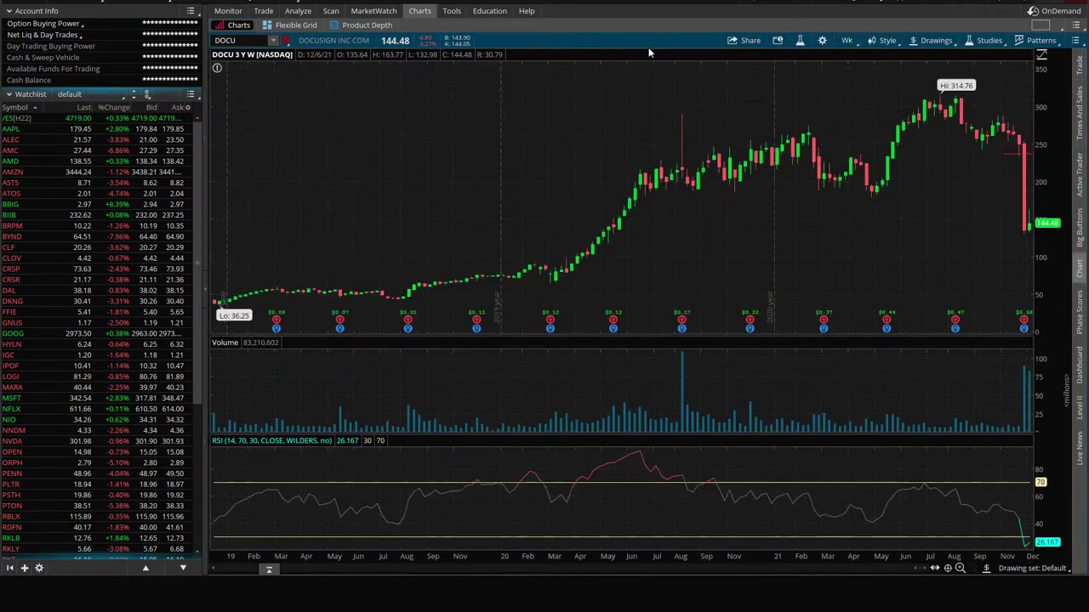
click(261, 12)
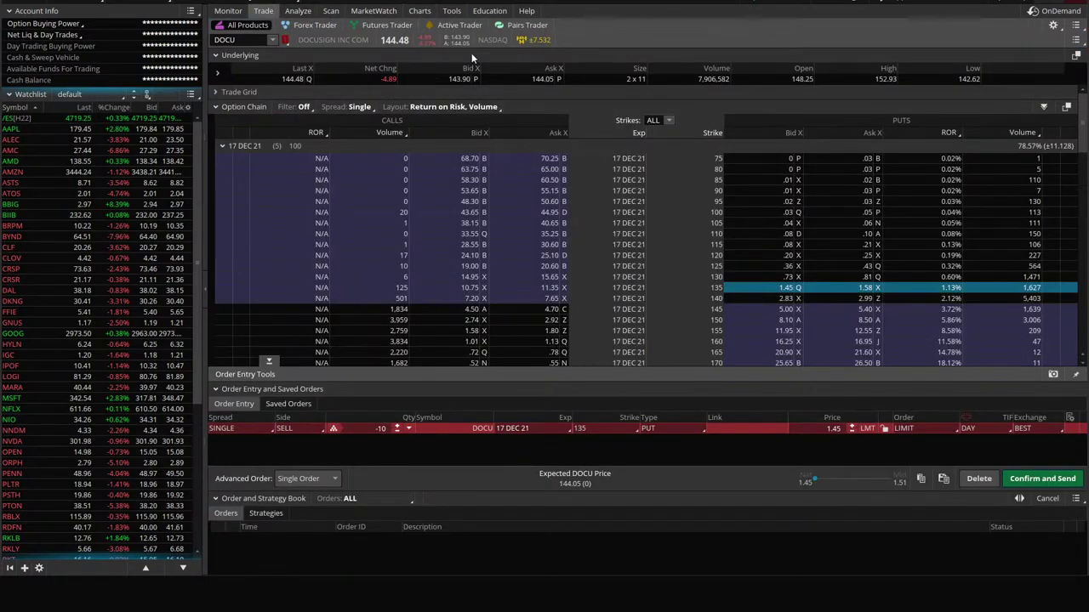
click(419, 11)
click(847, 40)
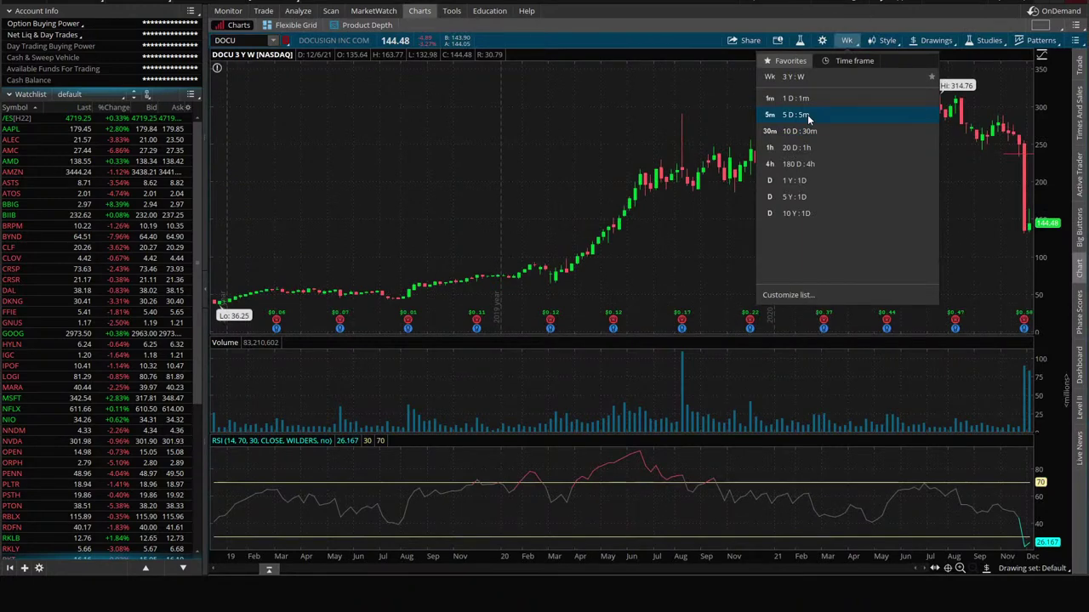
click(807, 114)
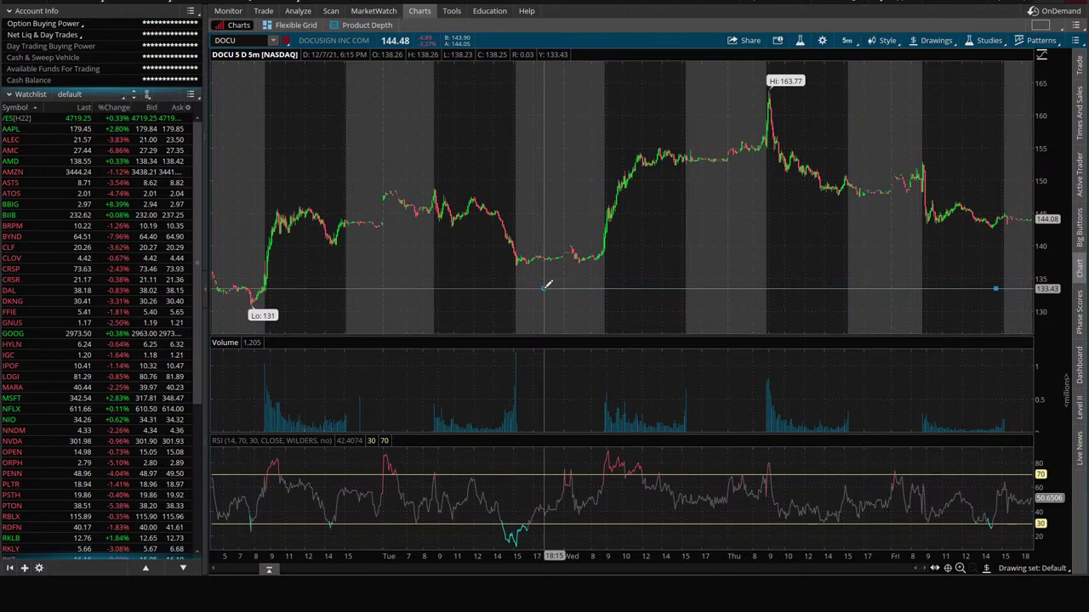
- Draw a horizontal line at about 133.43 on DOCU's five-day chart and extend it to the left
click(544, 289)
right_click(641, 290)
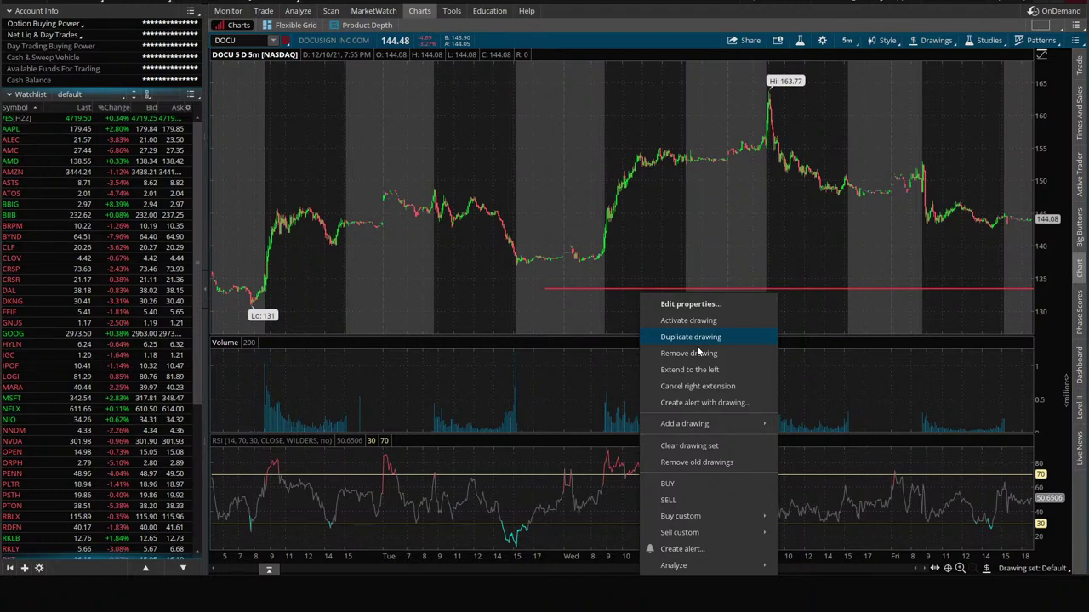
click(689, 369)
- View DOCU's chart at 180 D : 4h, and set its time frame to 1 Y : 1D
click(846, 40)
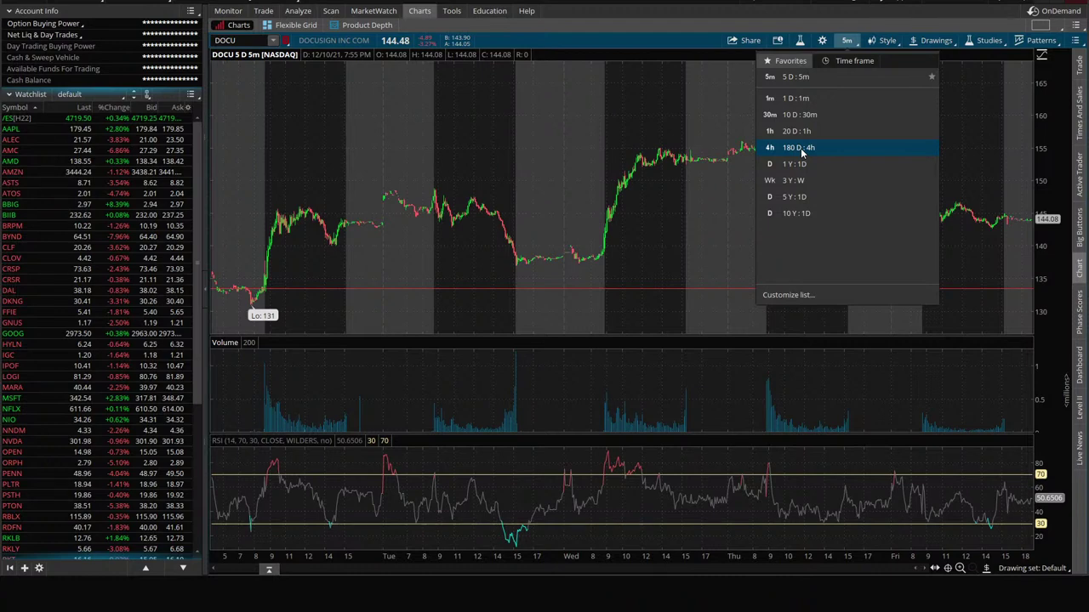
click(801, 150)
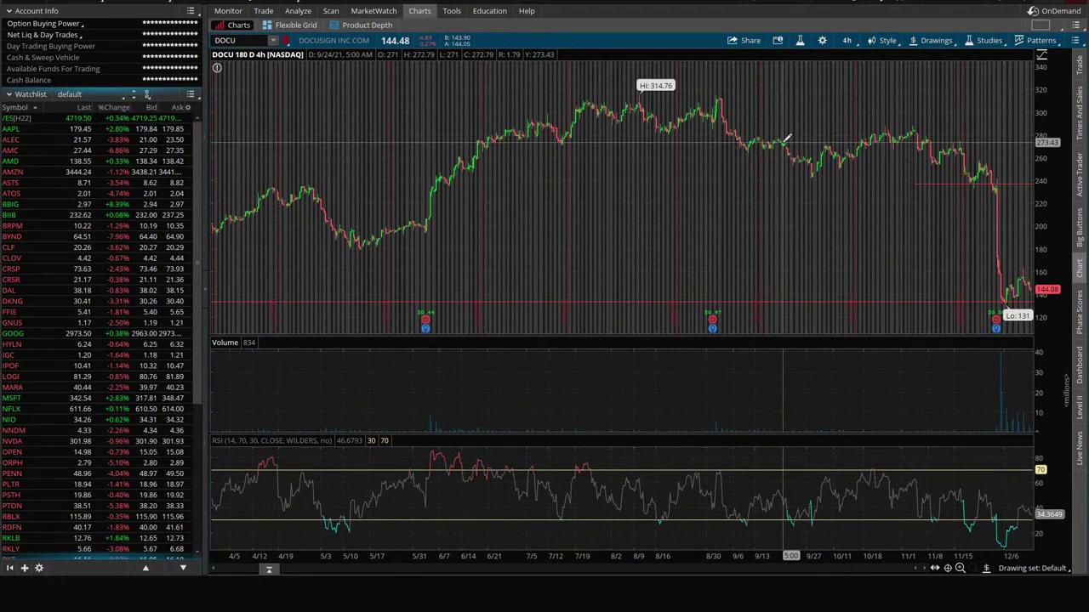
click(846, 40)
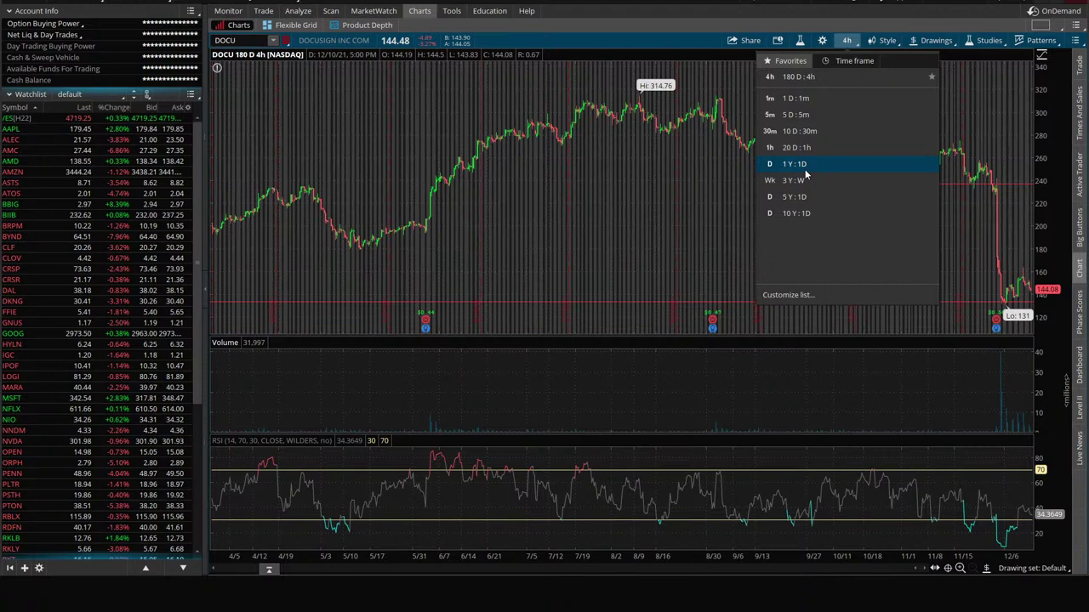
click(805, 166)
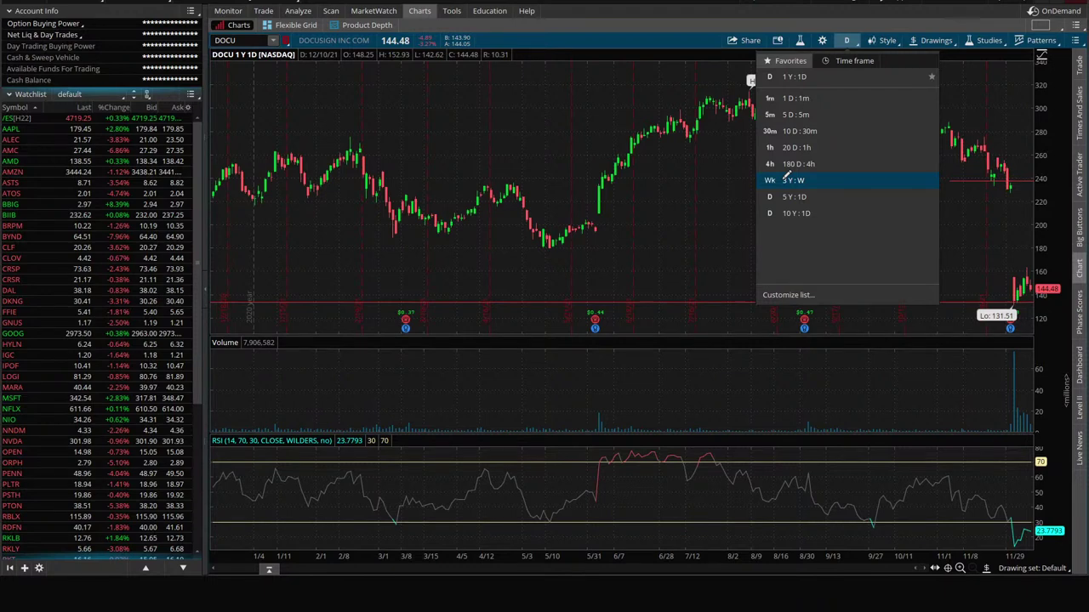
- Set DOCU's chart to the 3 Y : W time frame, and view PTON's and ZM's charts for comparison
click(788, 178)
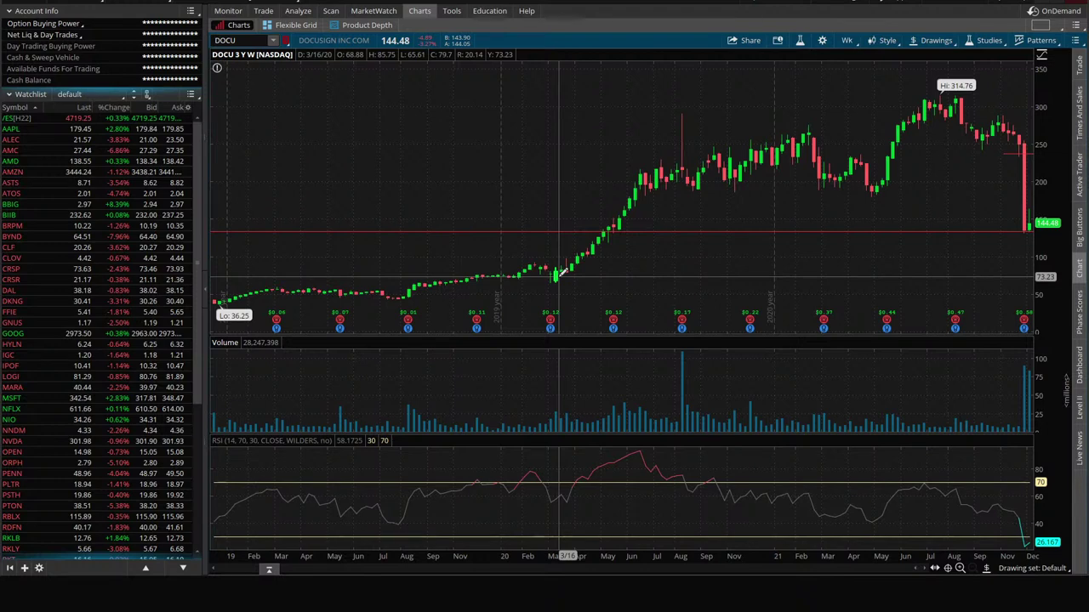
click(243, 40)
text(PTON)
key(Return)
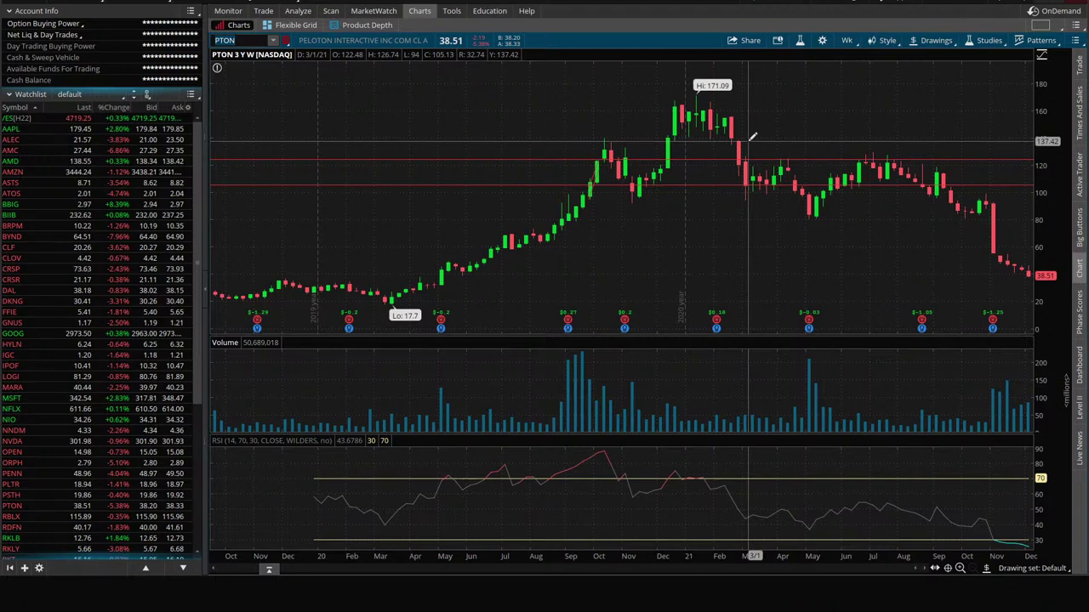
text(ZM)
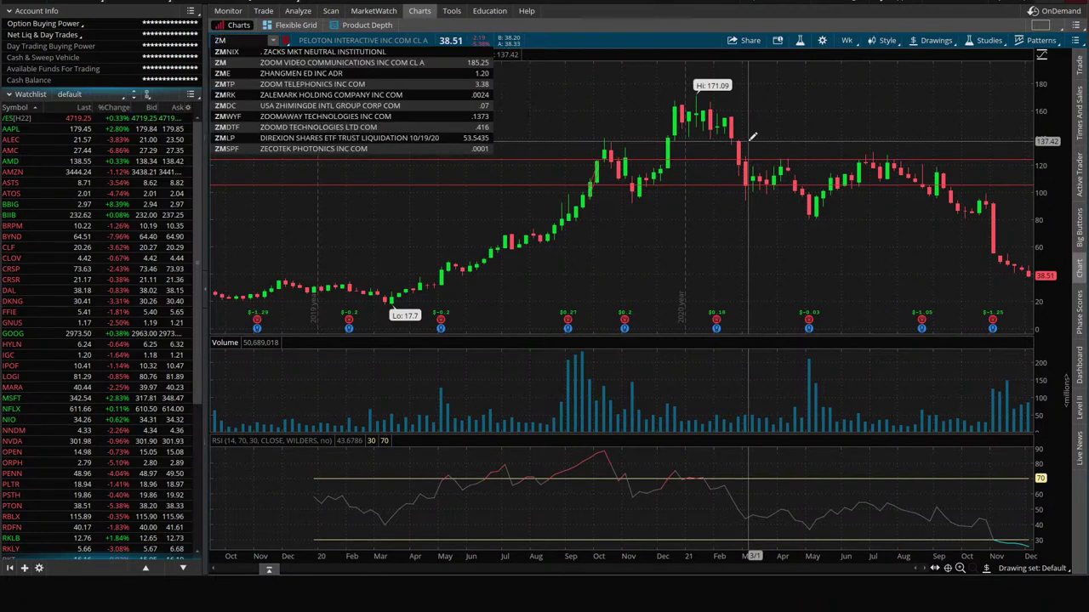
key(Return)
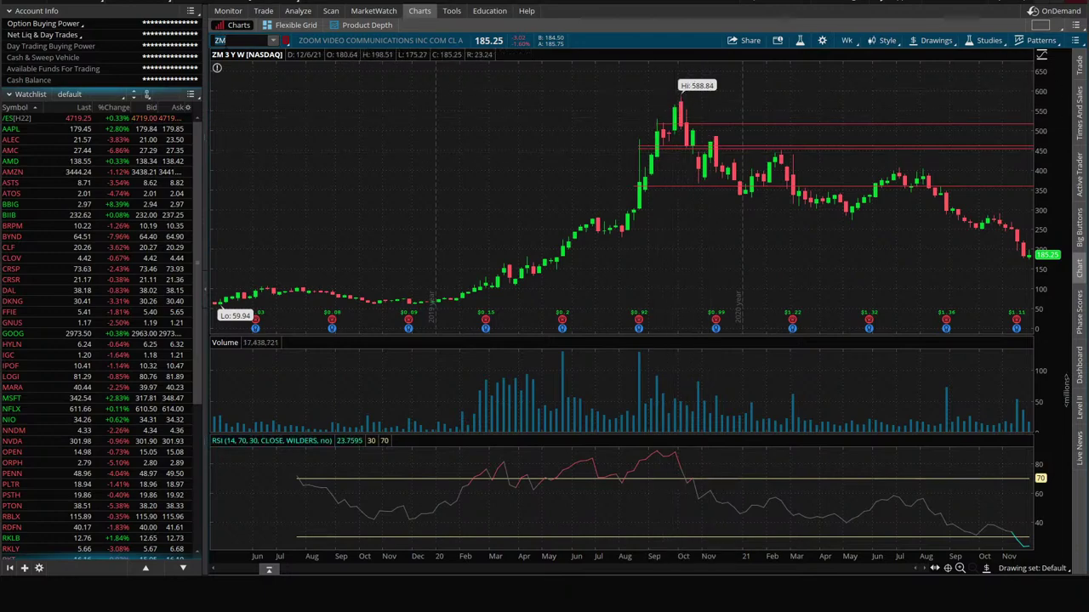
- Load DOCU's three-year weekly chart again and compare it with the December 17 put prices in its option chain
key(BackSpace)
key(BackSpace)
text(DOCU)
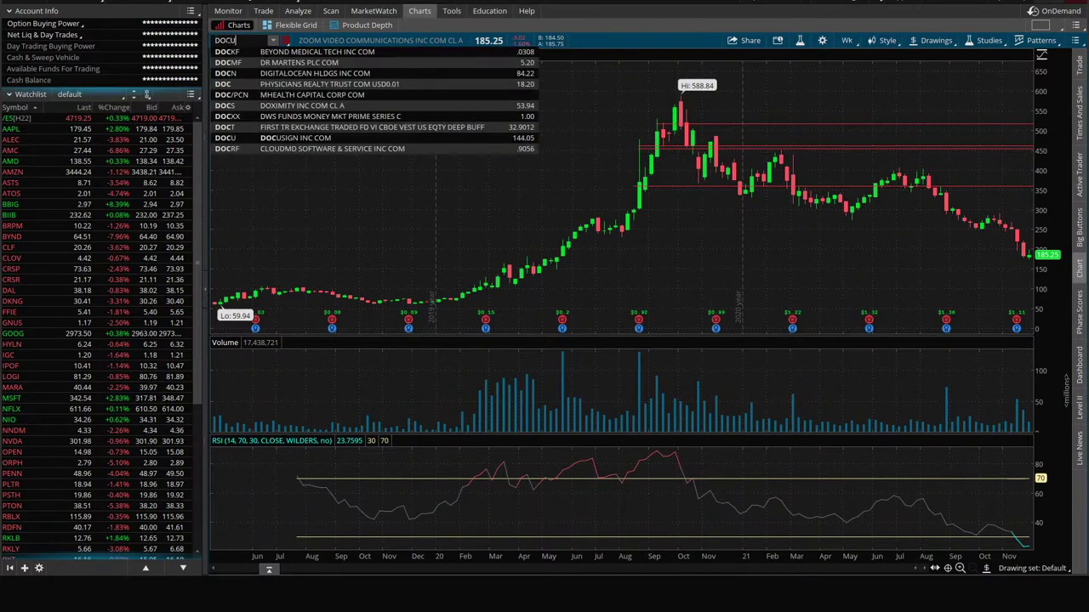
key(Return)
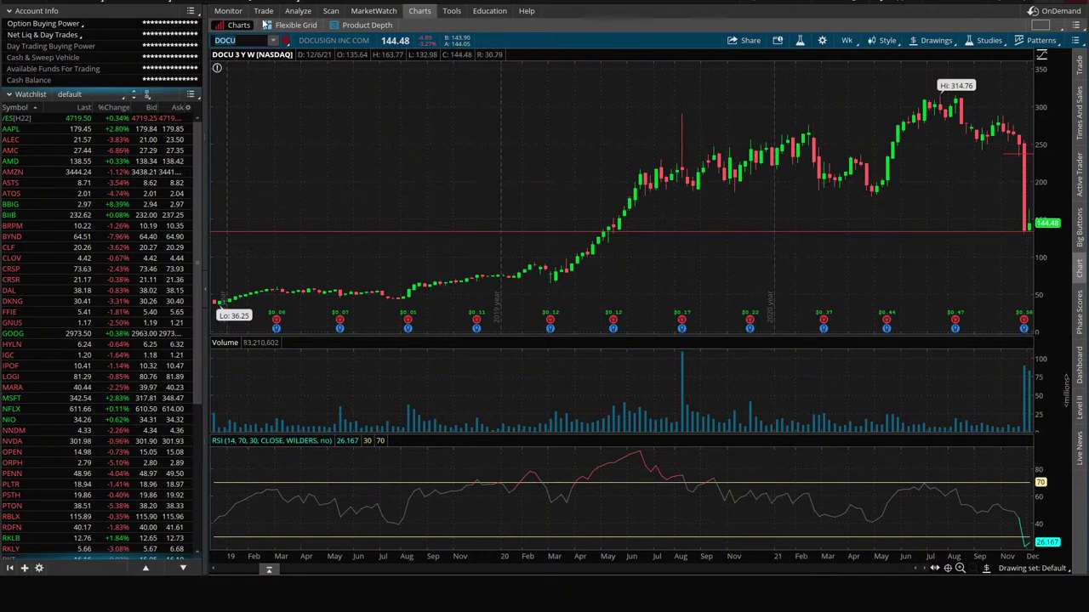
click(263, 10)
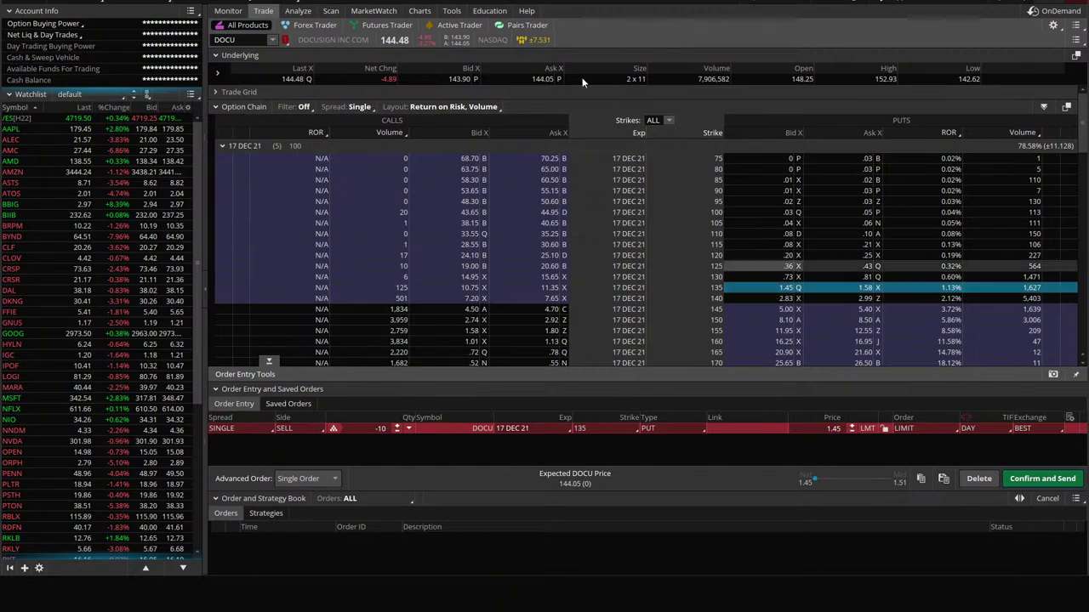
click(420, 11)
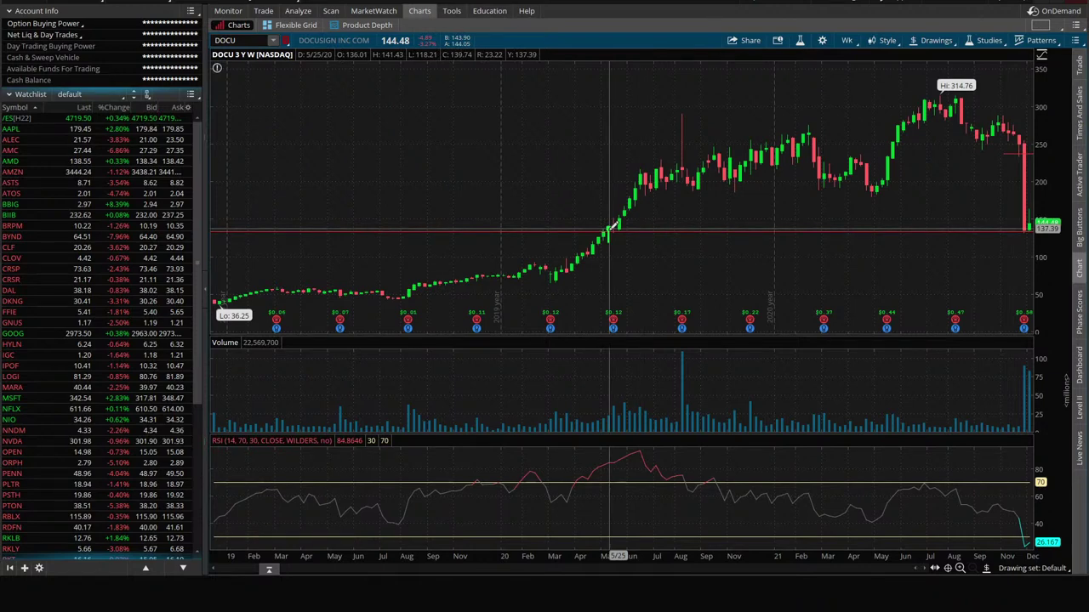
- Pick CRSP from the scan results, load its option chain and collapse the order entry tools
click(332, 12)
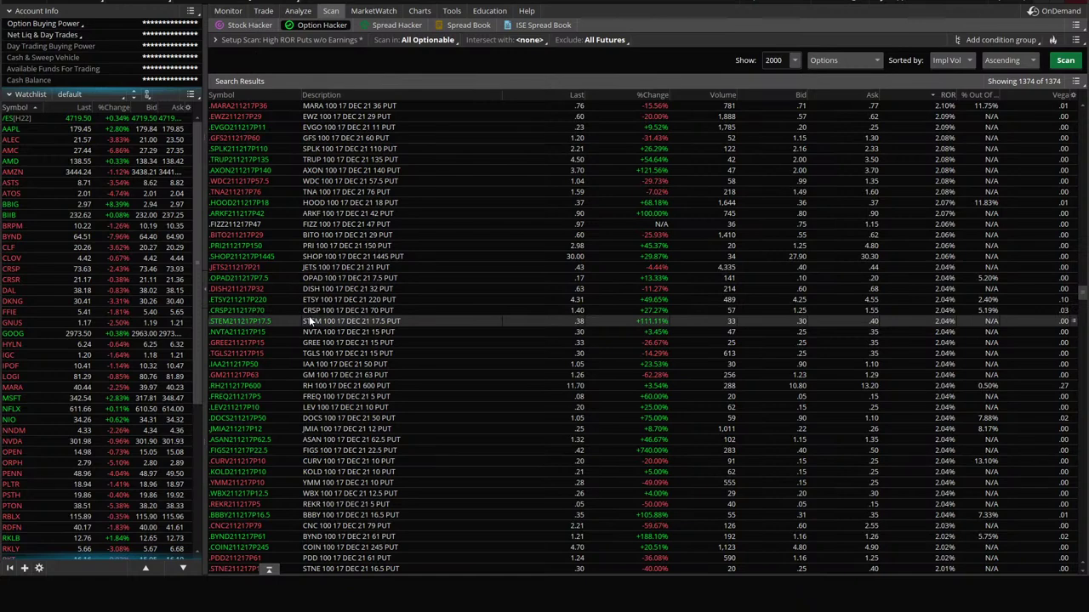
click(263, 10)
click(228, 39)
text(crsp)
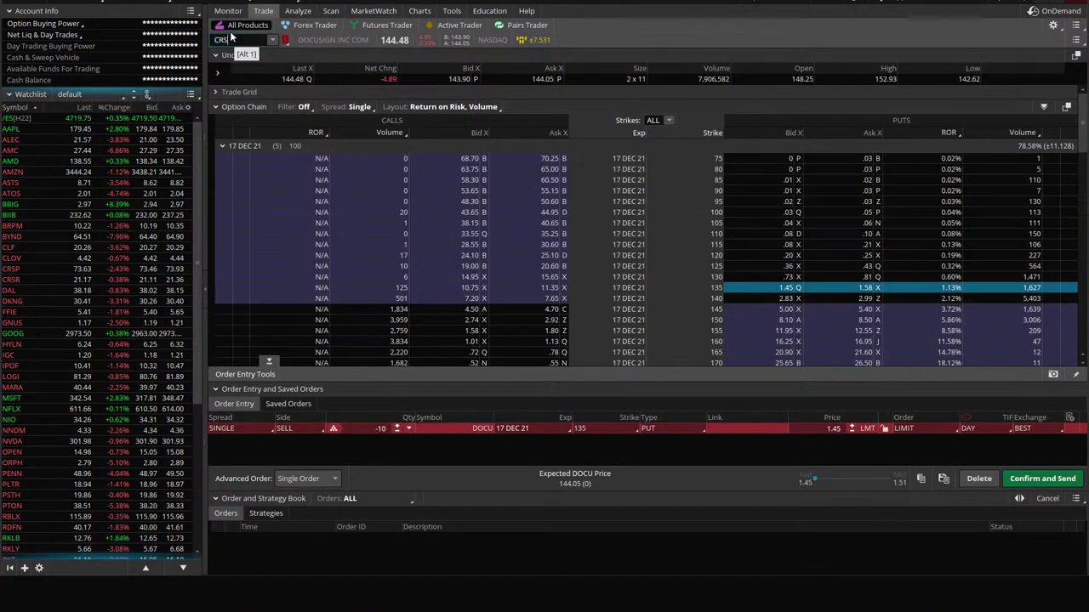
key(Return)
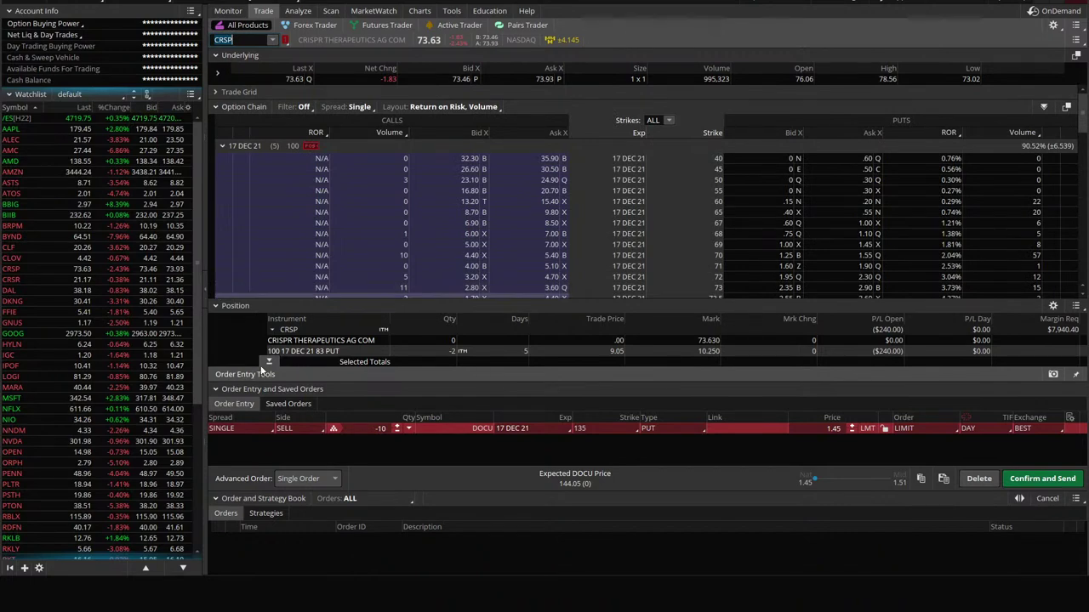
click(263, 372)
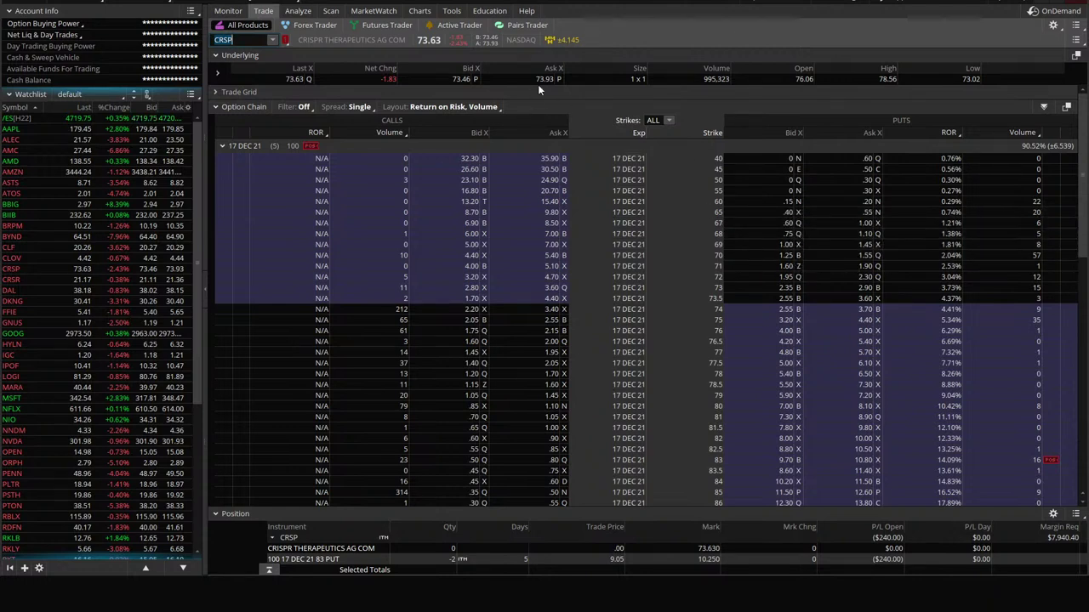
- Draw a horizontal line at about 58.65 on CRSP's three-year weekly chart
click(419, 12)
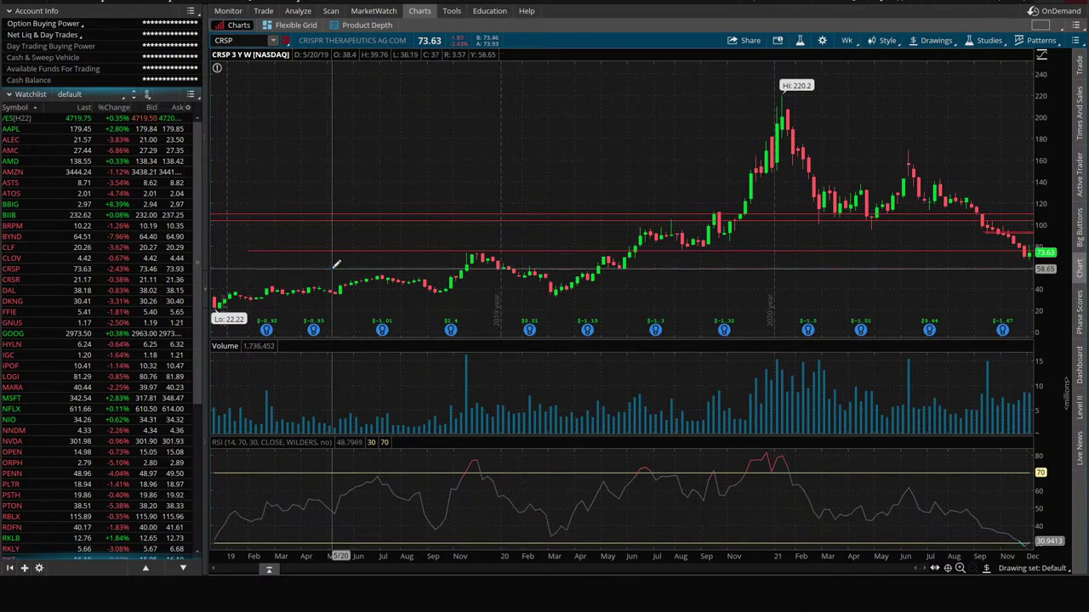
drag(336, 265, 625, 265)
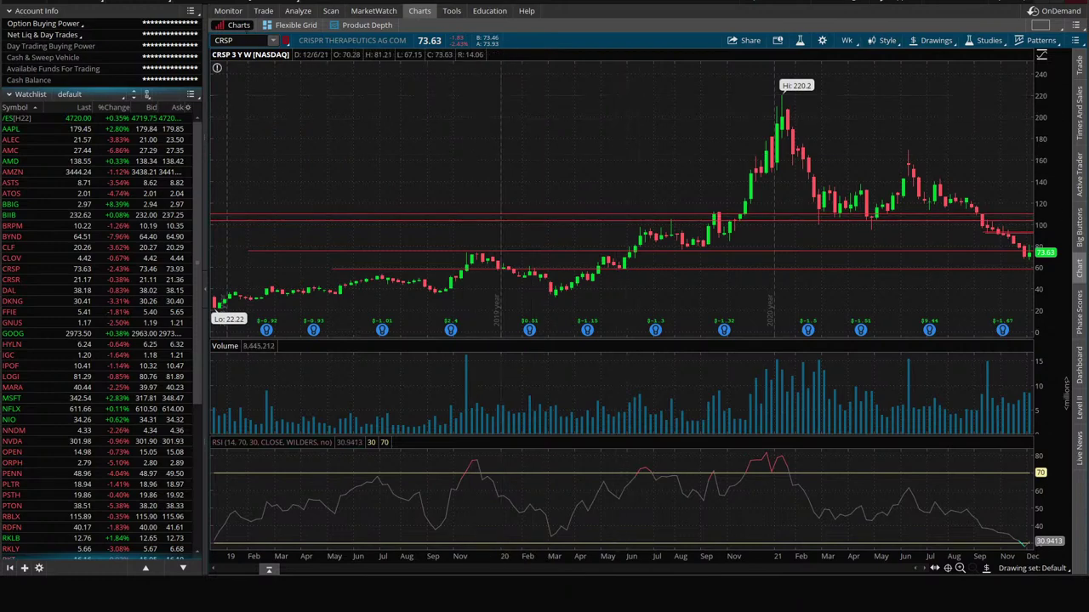
- Look further down the put scan results for the next candidate and load JMIA's three-year weekly chart
click(333, 12)
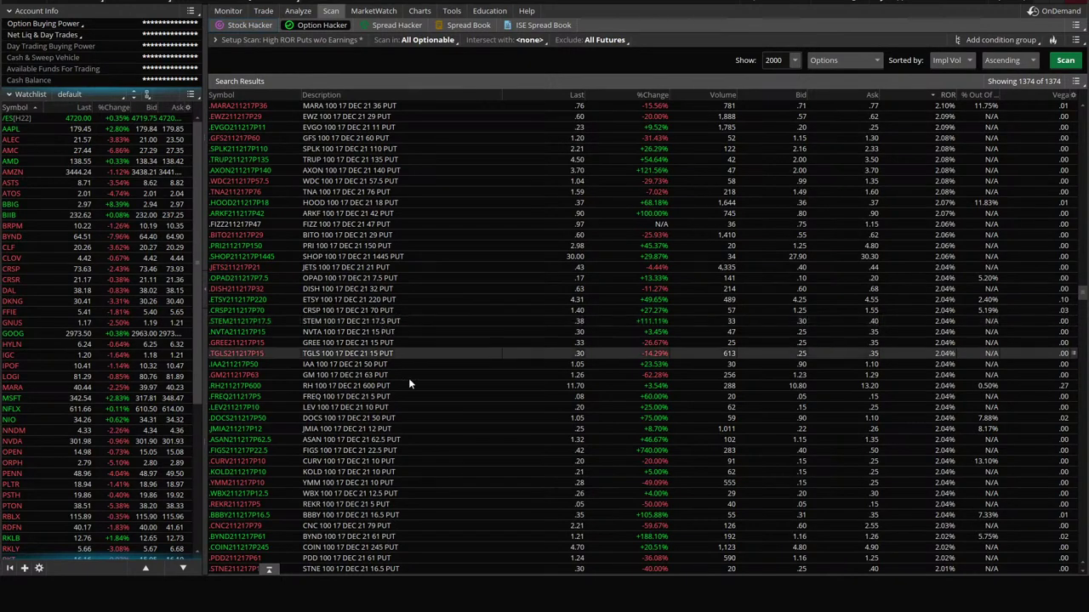
scroll(364, 386, down, 3)
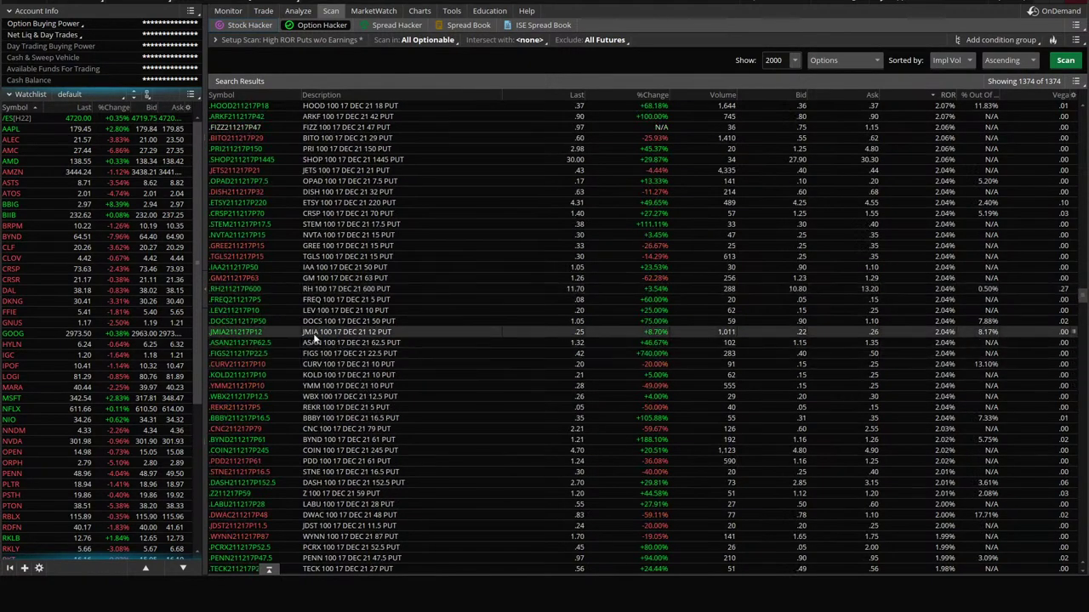
click(419, 12)
click(242, 40)
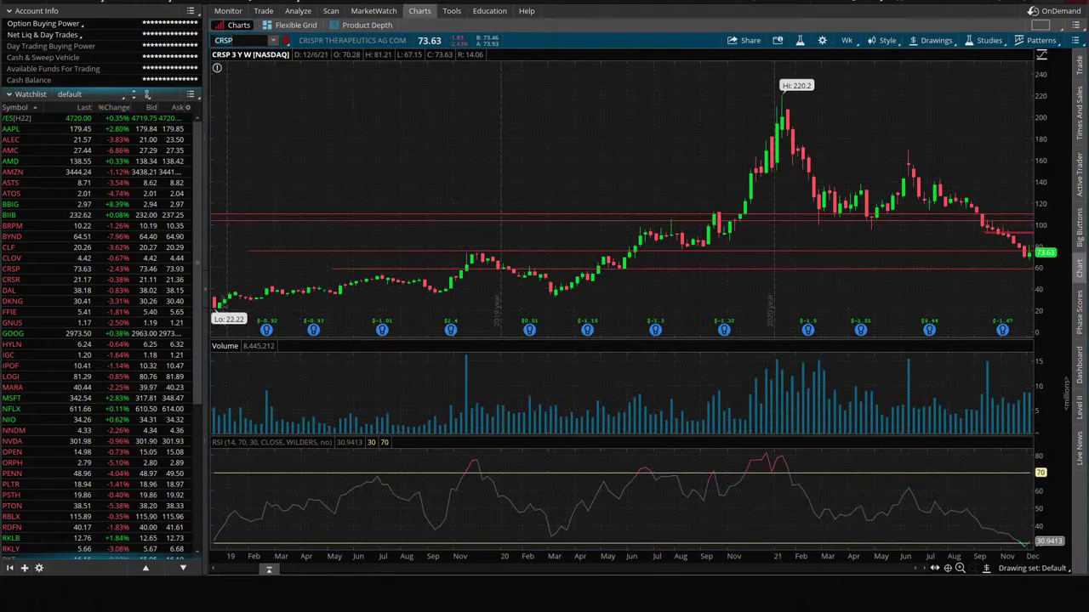
key(BackSpace)
key(BackSpace)
key(BackSpace)
key(BackSpace)
text(JMIA)
key(Return)
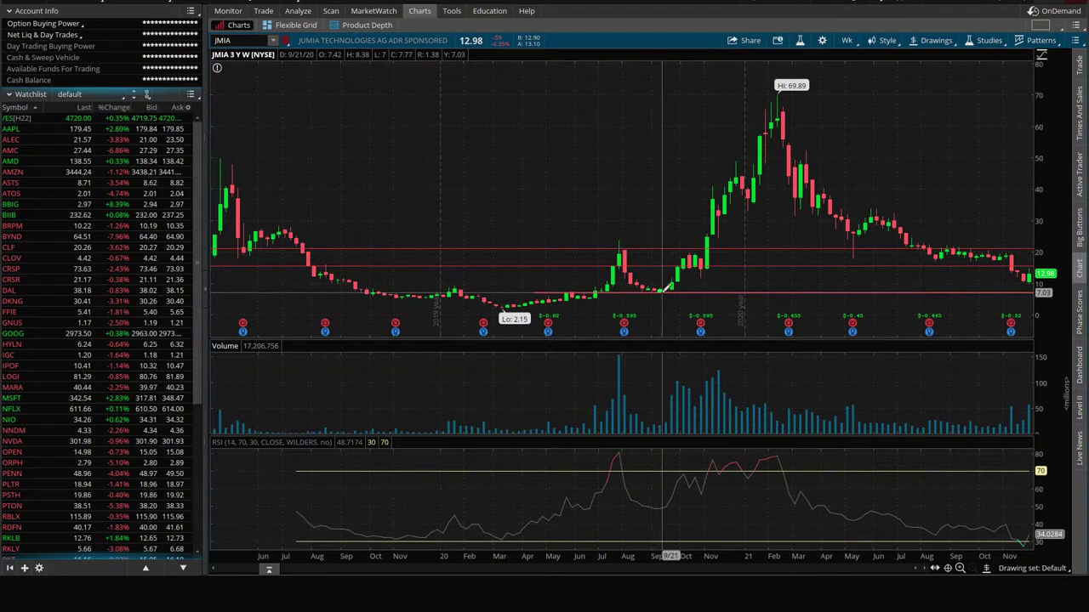
- Draw a horizontal line at about 10 on JMIA's weekly chart, spanning from mid-2019 to the latest candles
click(900, 283)
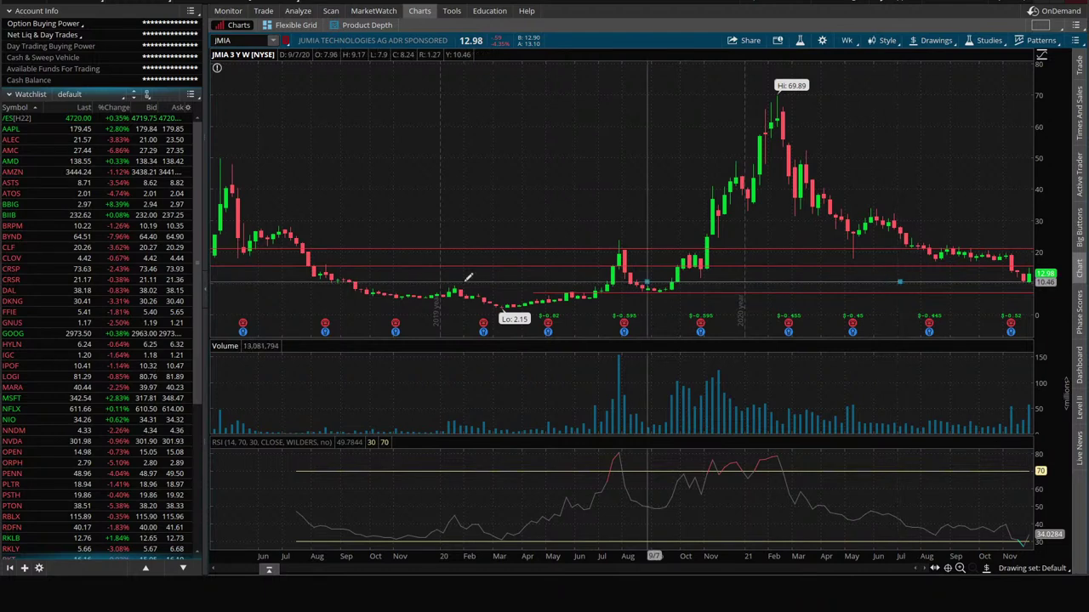
click(275, 284)
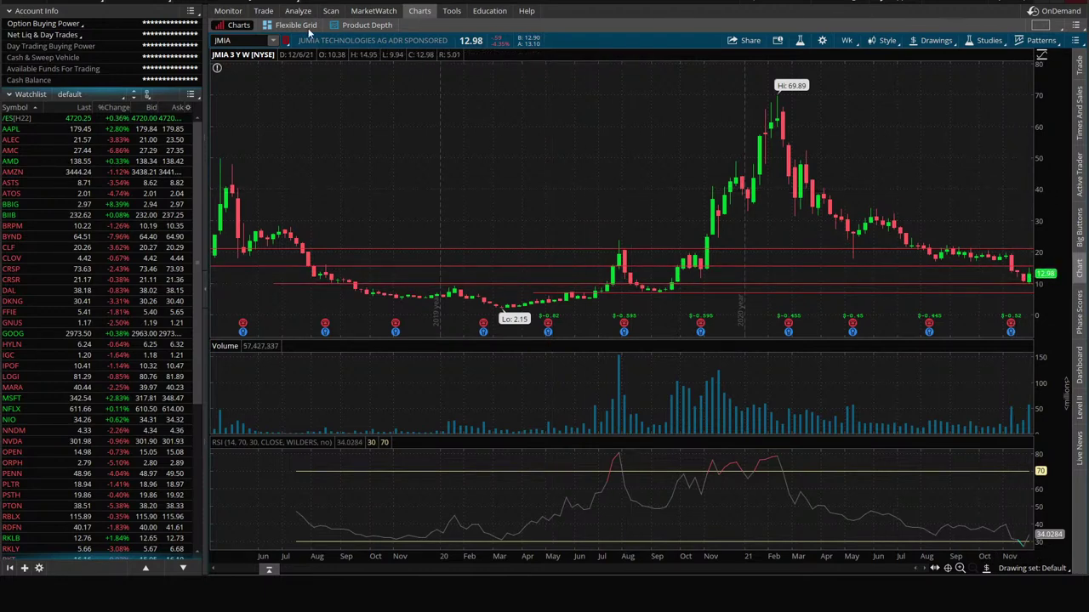
- Review JMIA's December 17 put prices, and examine further put candidates in the scan results
click(263, 10)
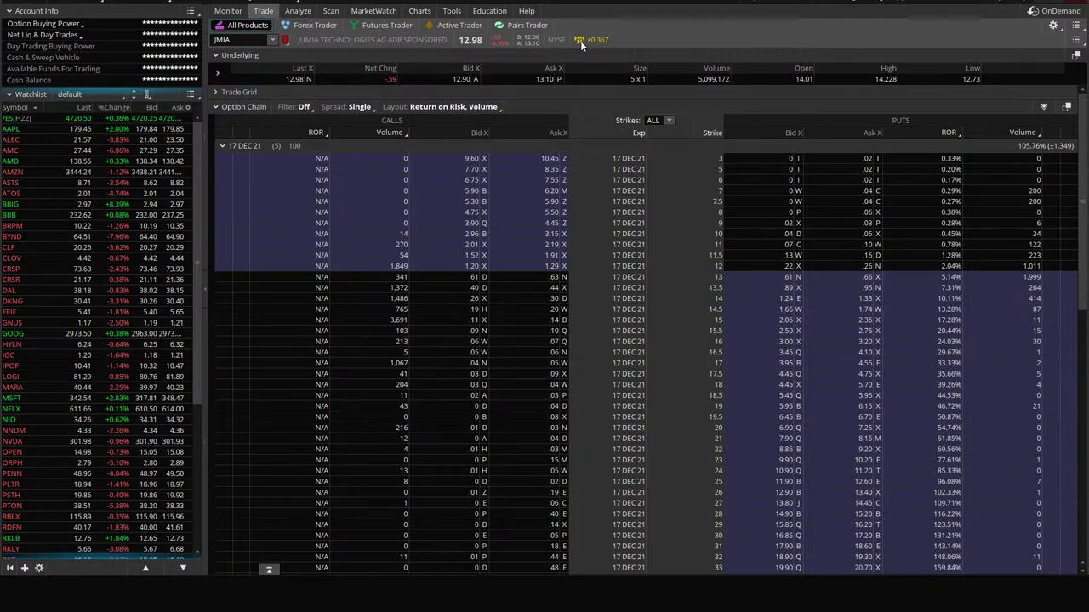
click(422, 11)
click(333, 11)
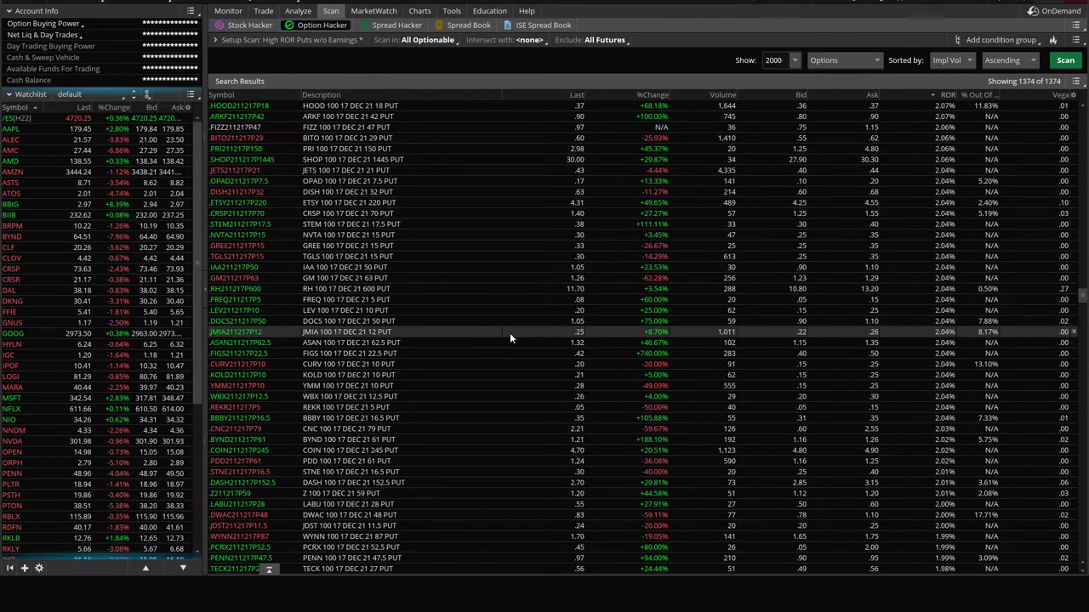
scroll(457, 330, down, 3)
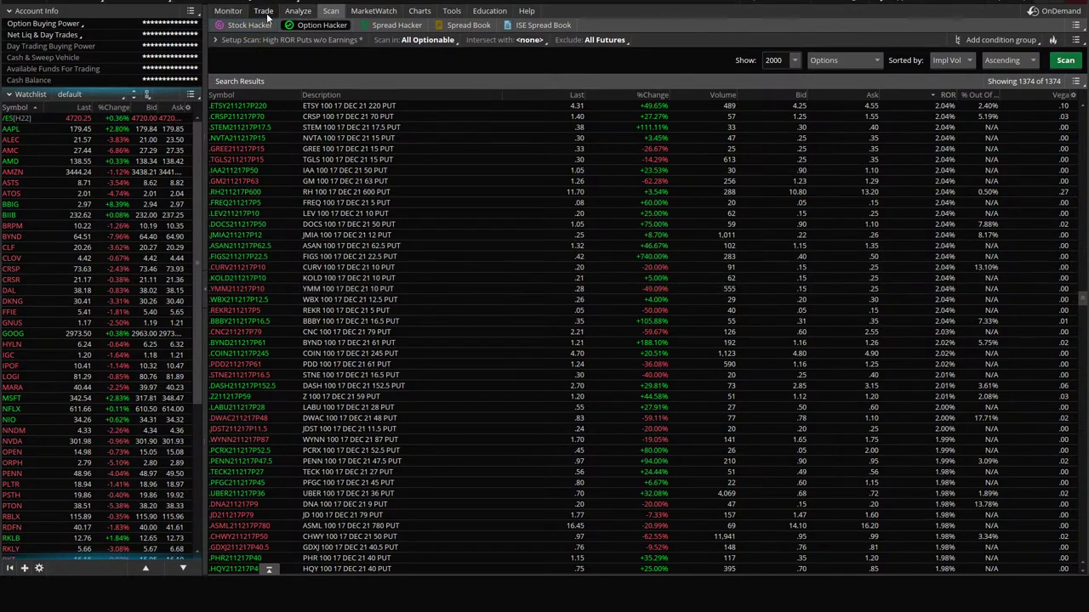
- Load CURV's chart and set its time frame to 180 D : 4h
click(419, 11)
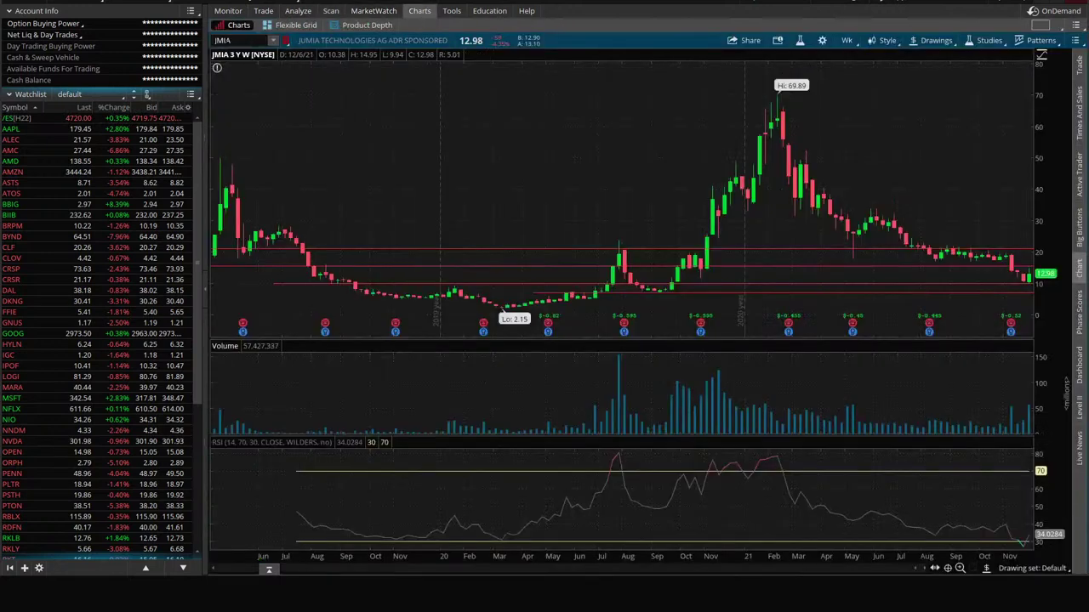
text(CU)
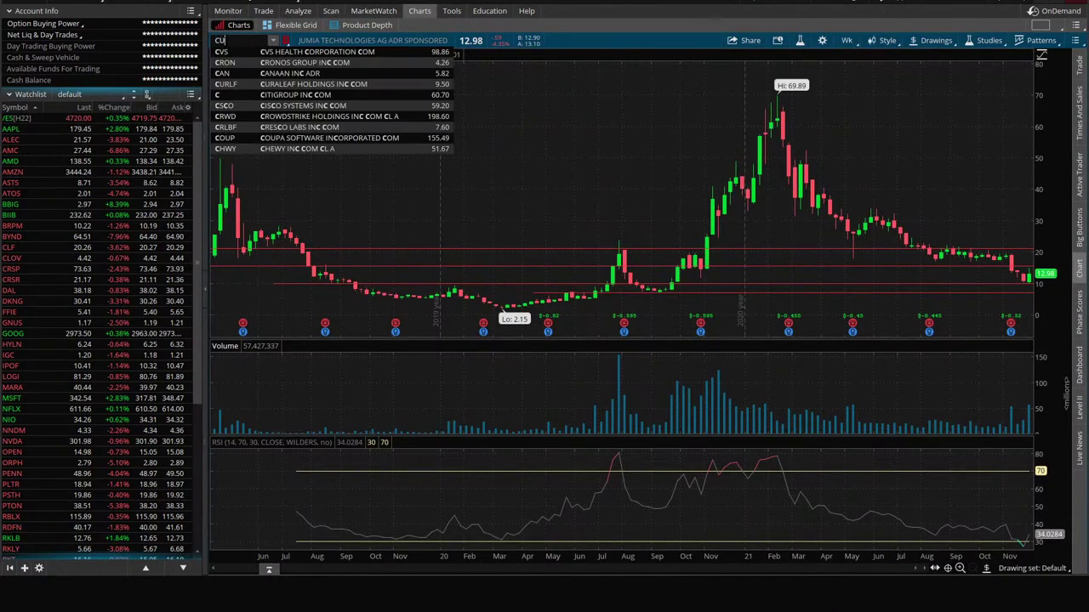
text(RV)
key(Return)
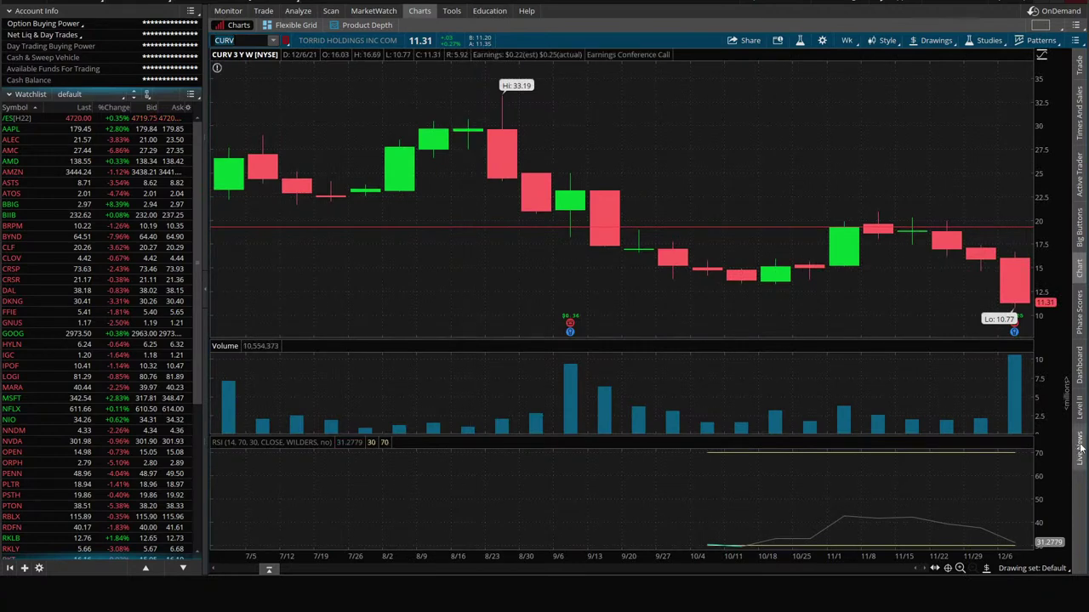
click(847, 41)
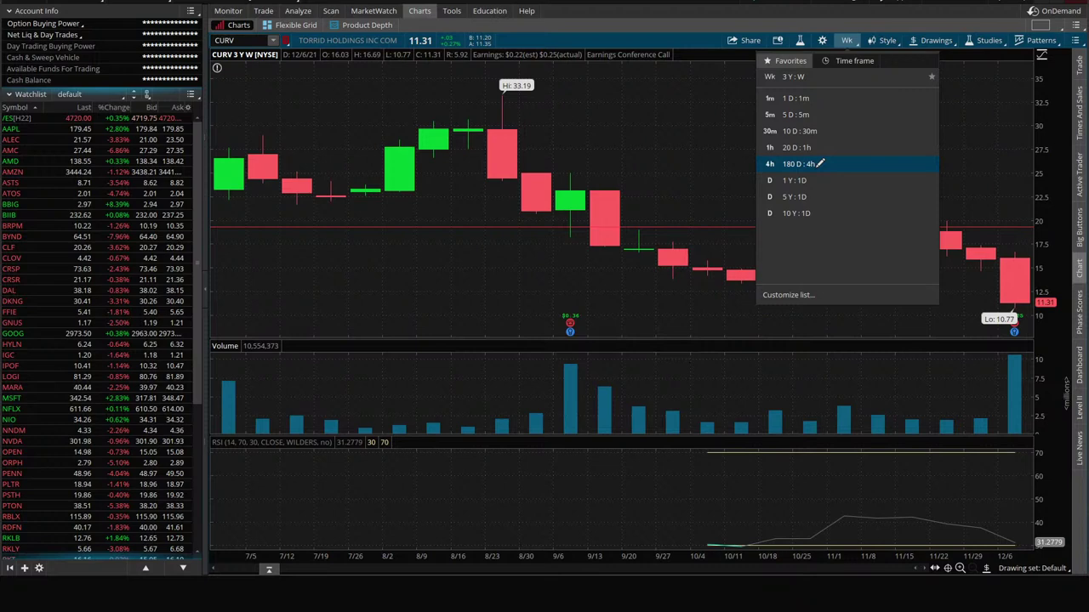
click(800, 164)
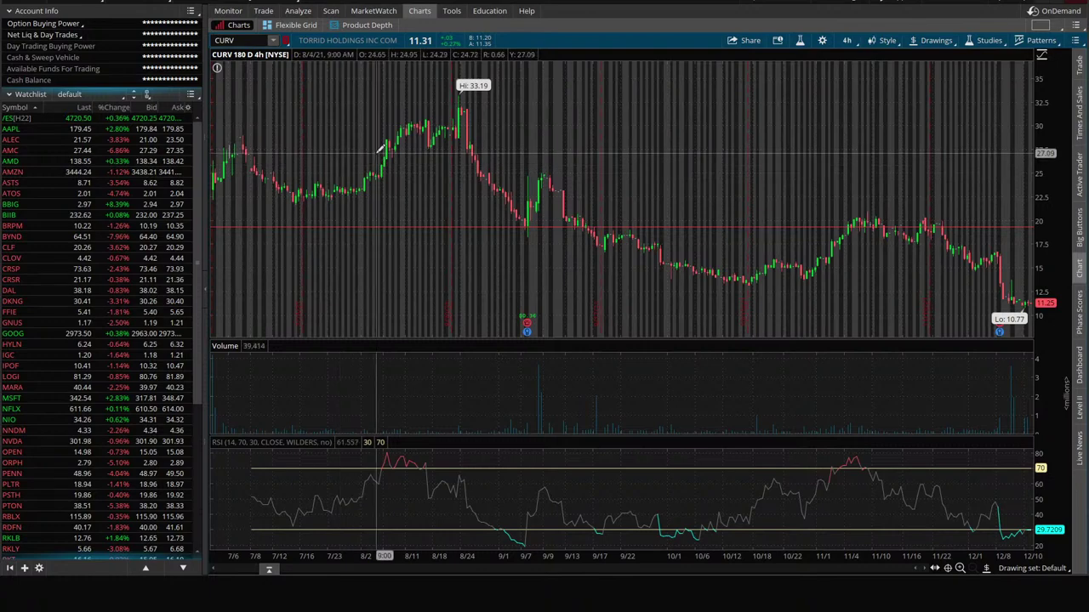
- Look up CURV's fundamentals to read its company profile and annual figures
click(307, 12)
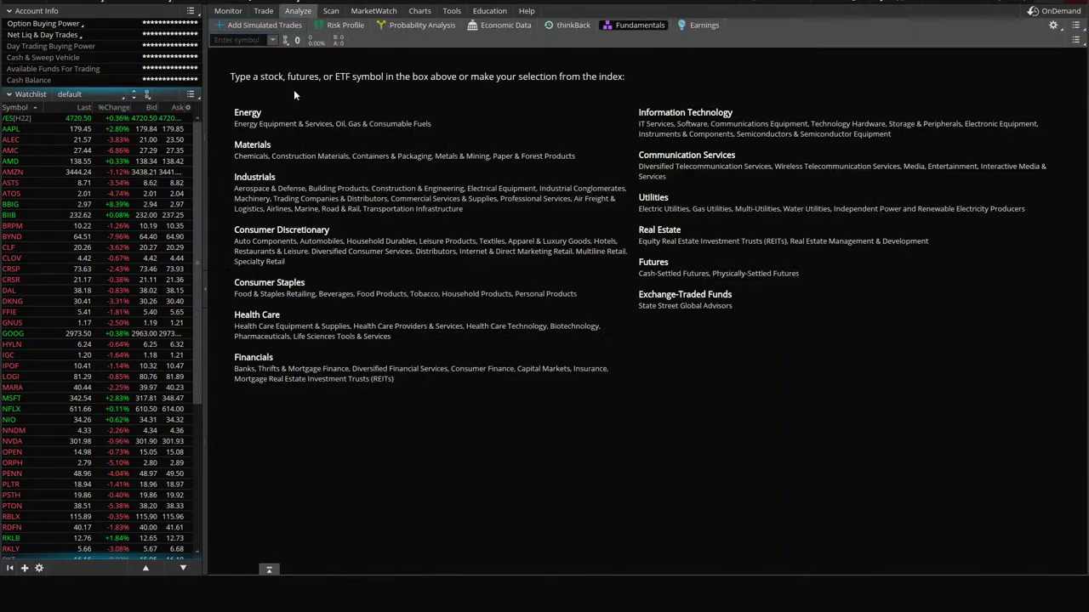
click(242, 40)
text(V)
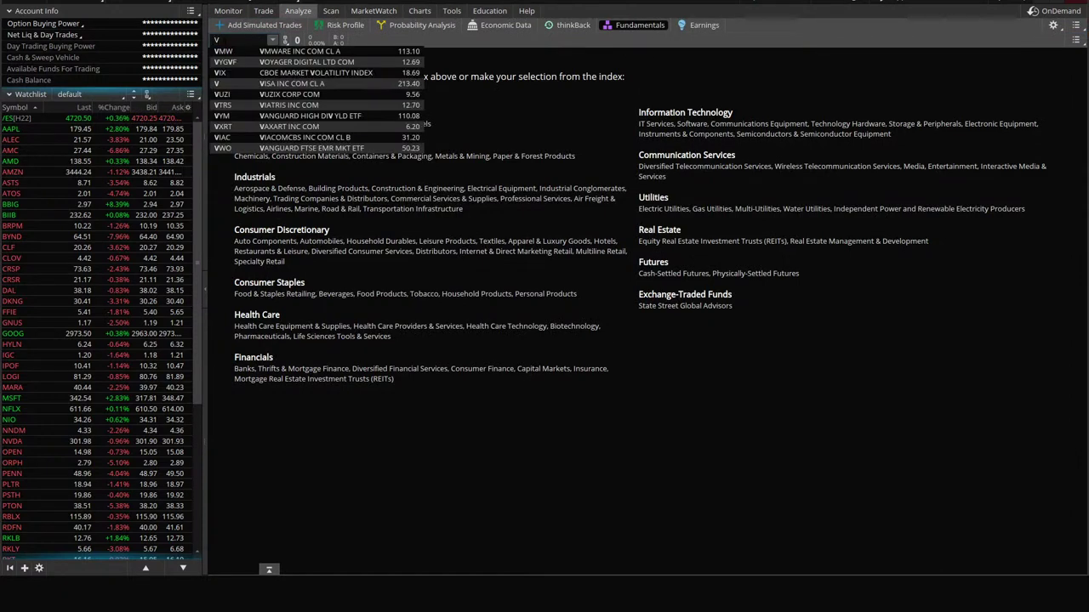
text(CURV)
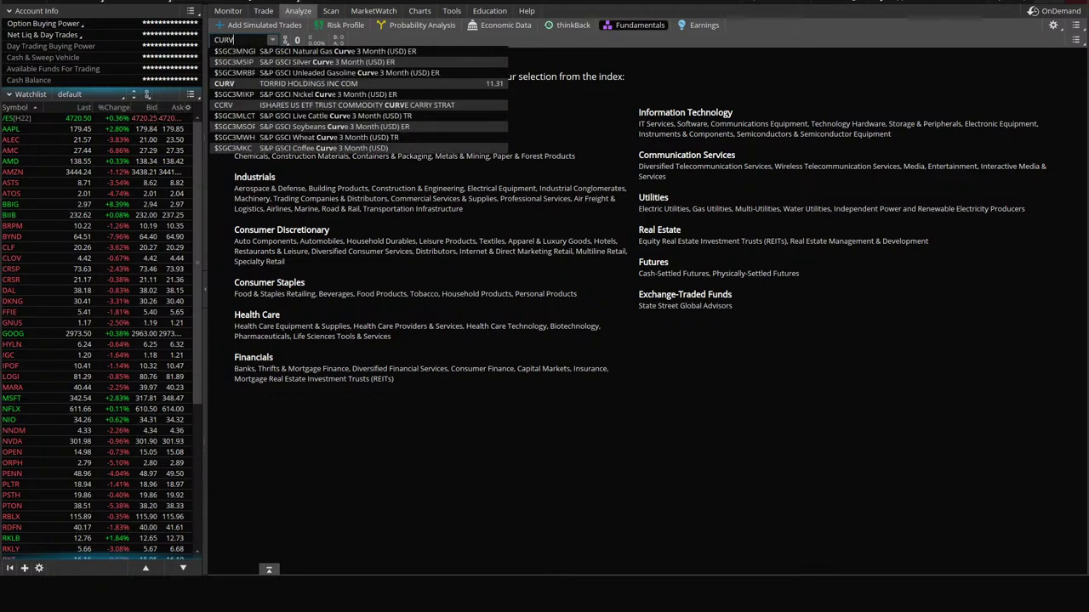
key(Return)
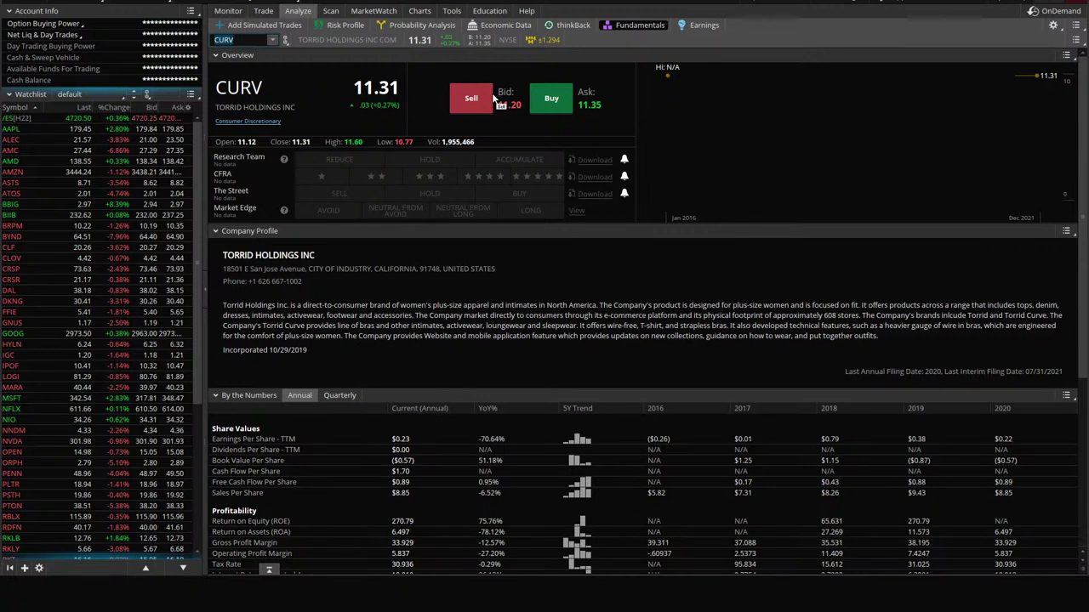
- Recheck CURV's 180-day chart, and expand the January 21, 2022 expiration in its option chain to examine put prices
mouse_move(423, 18)
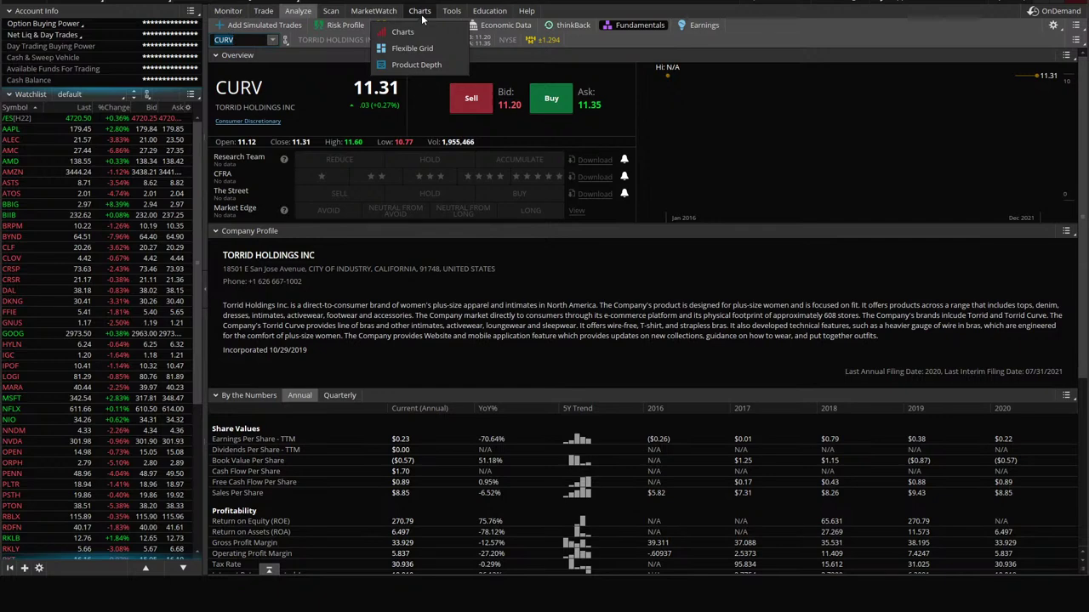
click(423, 19)
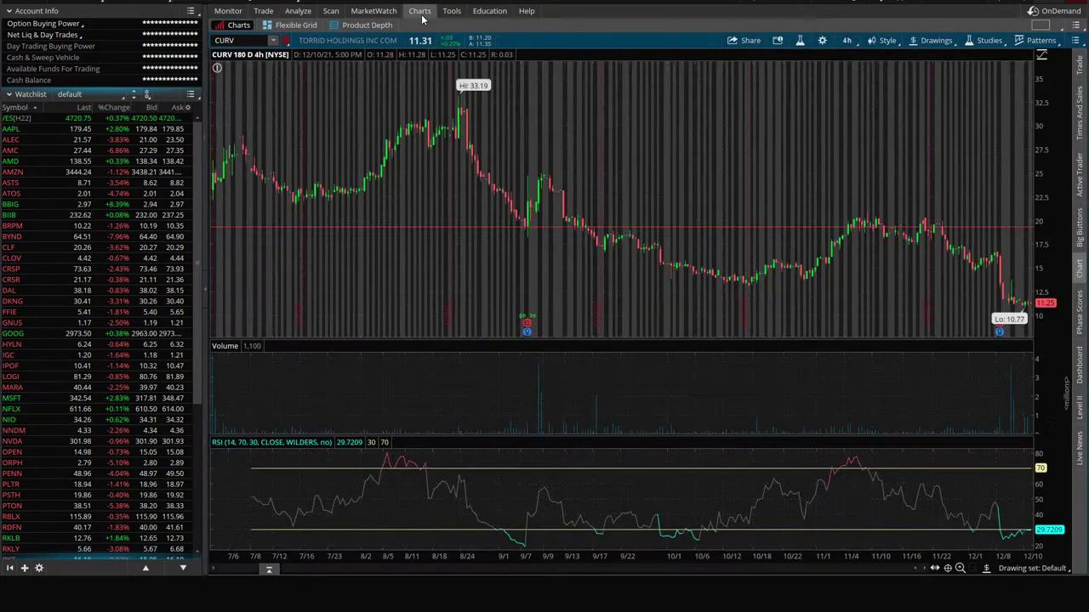
click(264, 11)
click(248, 281)
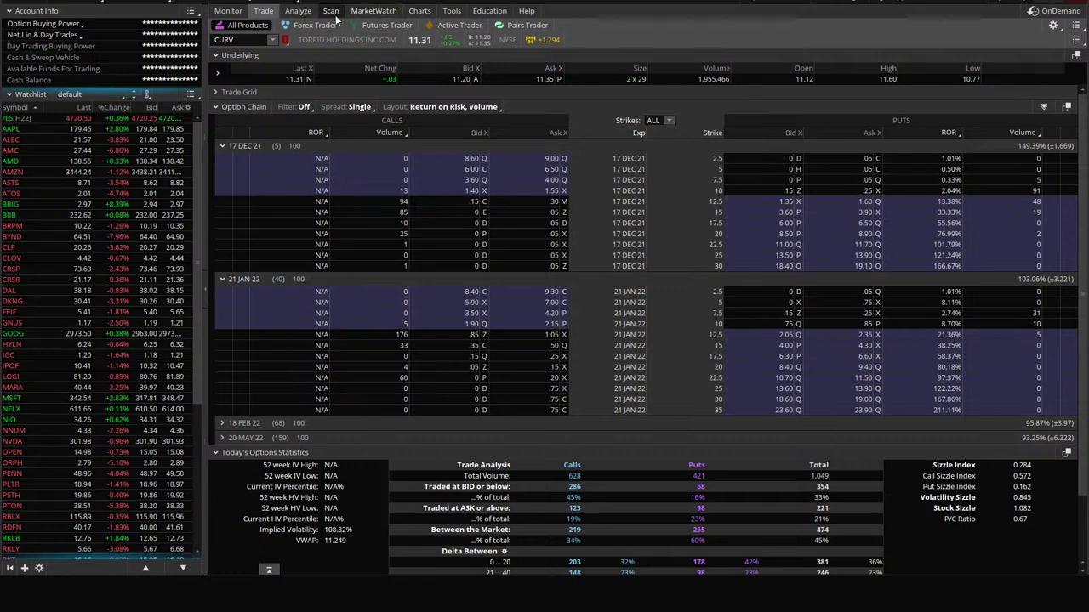
- Review CURV's 180-day chart and read through its live news headlines from September to December 2021
click(419, 11)
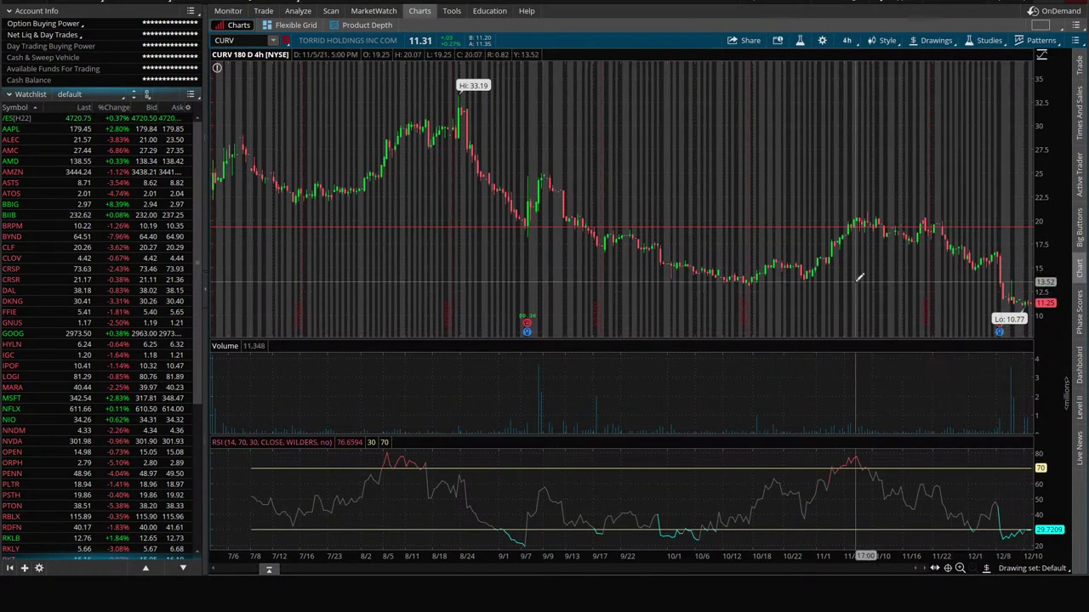
click(1078, 444)
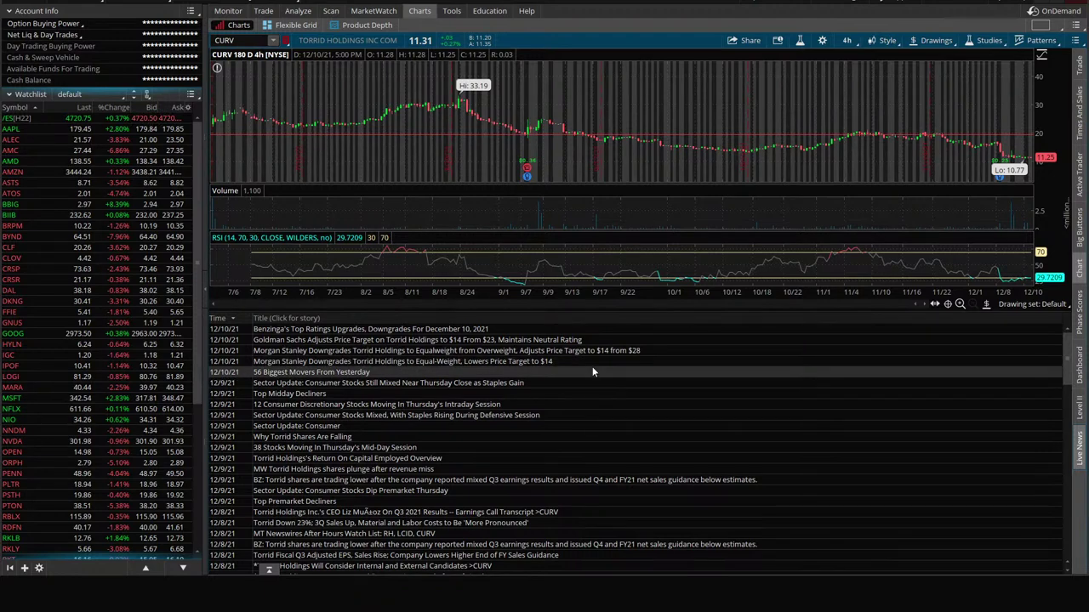
scroll(351, 410, down, 2)
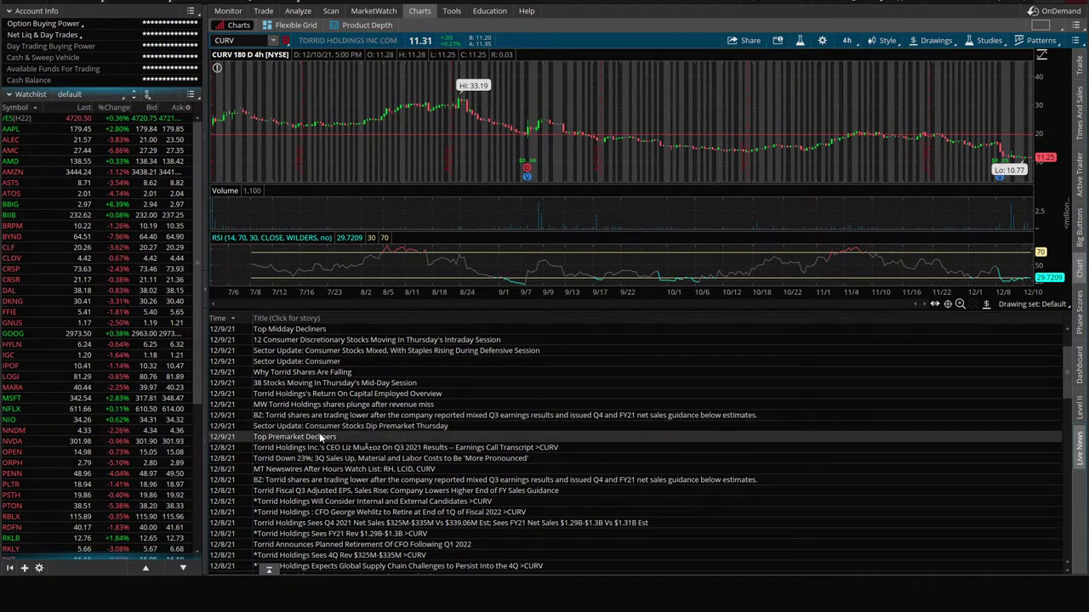
scroll(321, 436, down, 5)
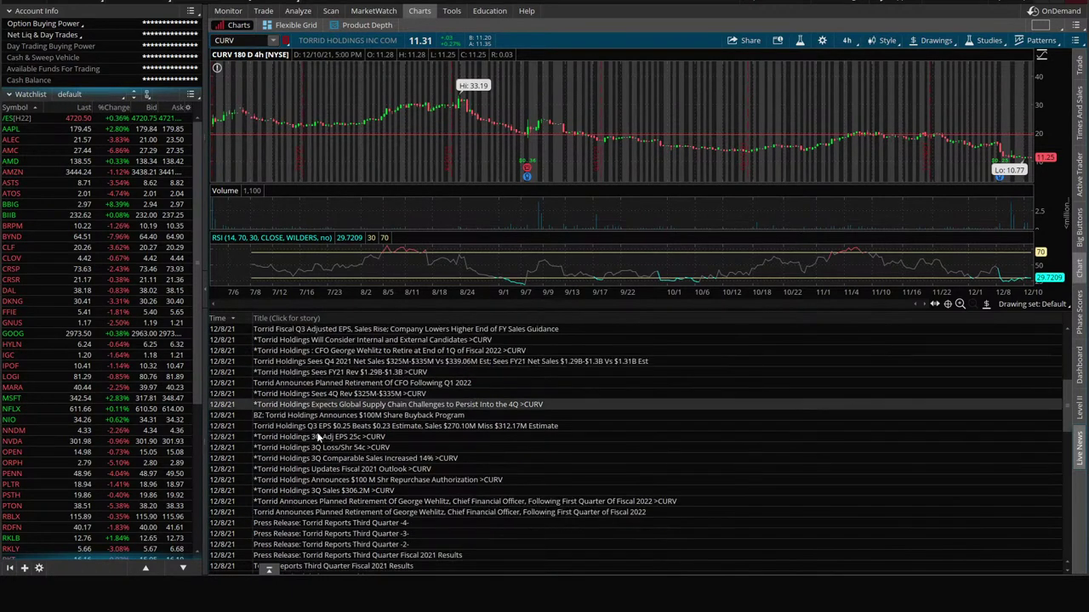
scroll(316, 434, down, 4)
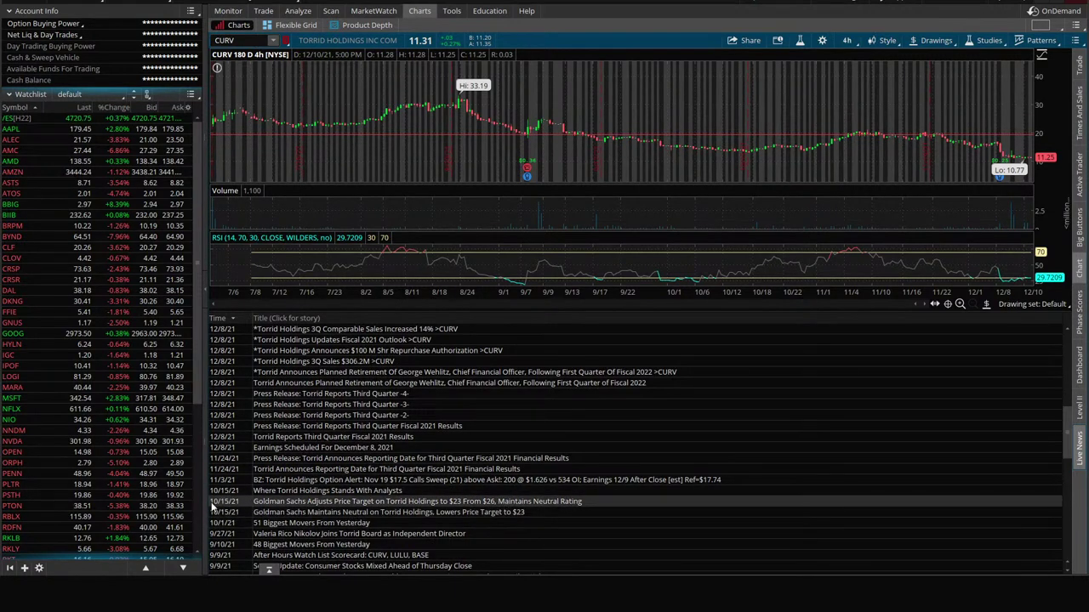
scroll(236, 497, up, 8)
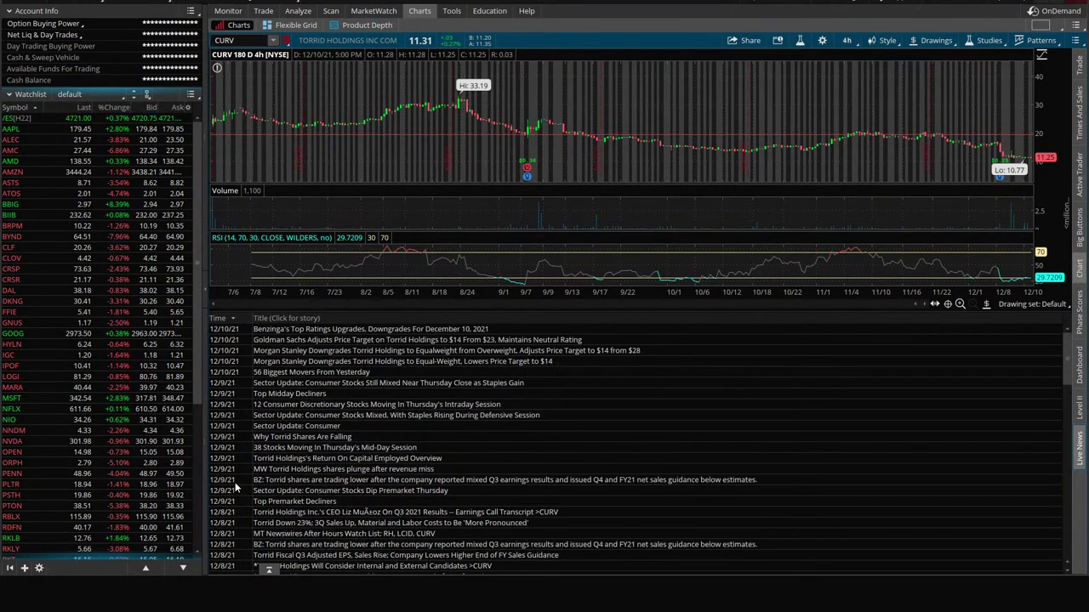
click(1078, 453)
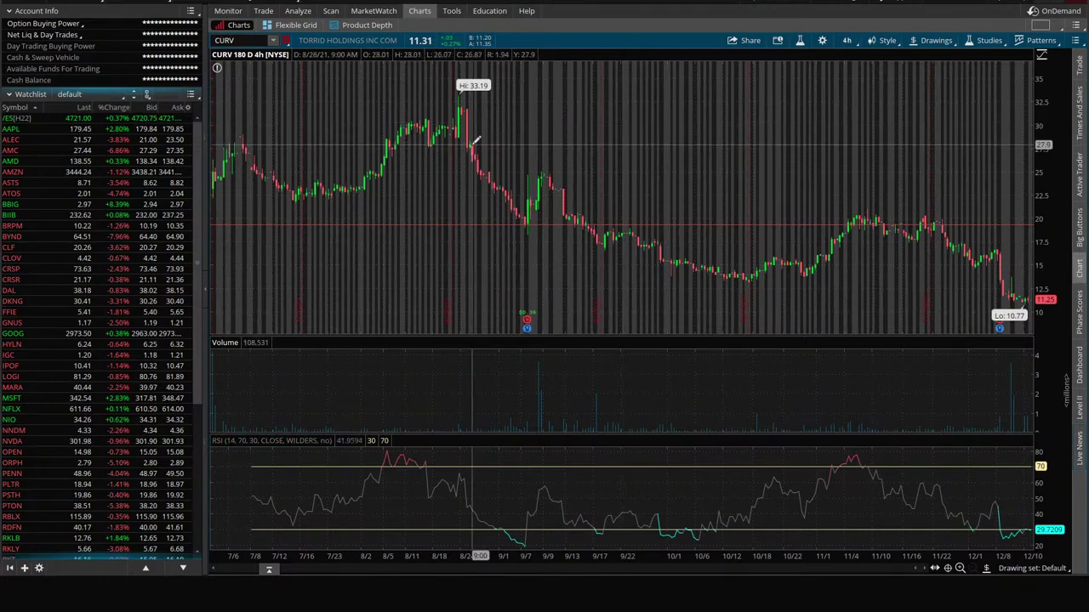
- Draft a limit order selling 10 CURV December 17 10-strike puts at .20, and preview its buying power effect without sending it
click(262, 11)
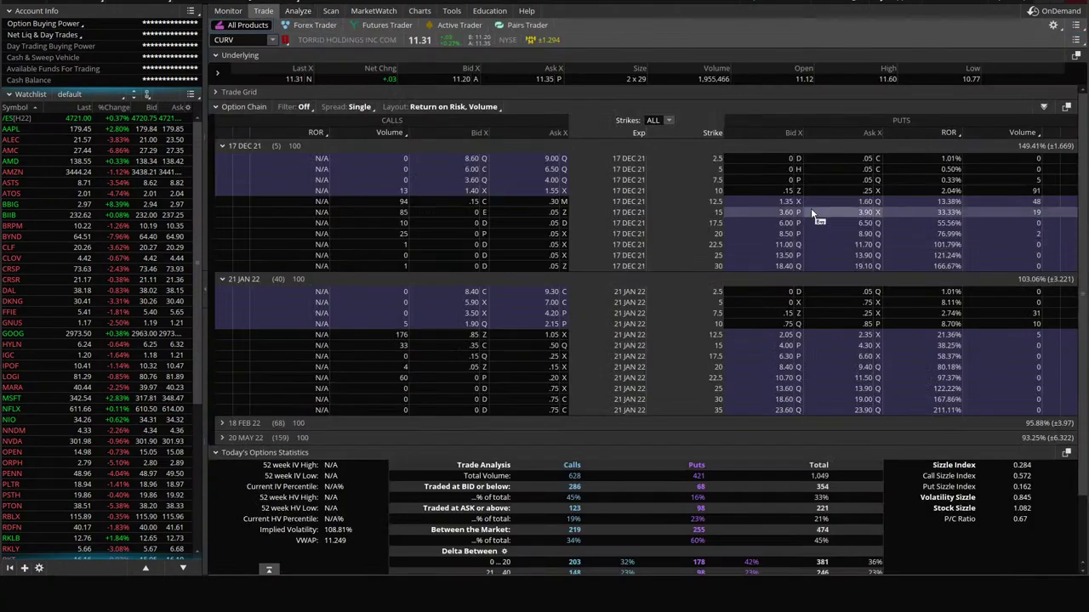
click(787, 192)
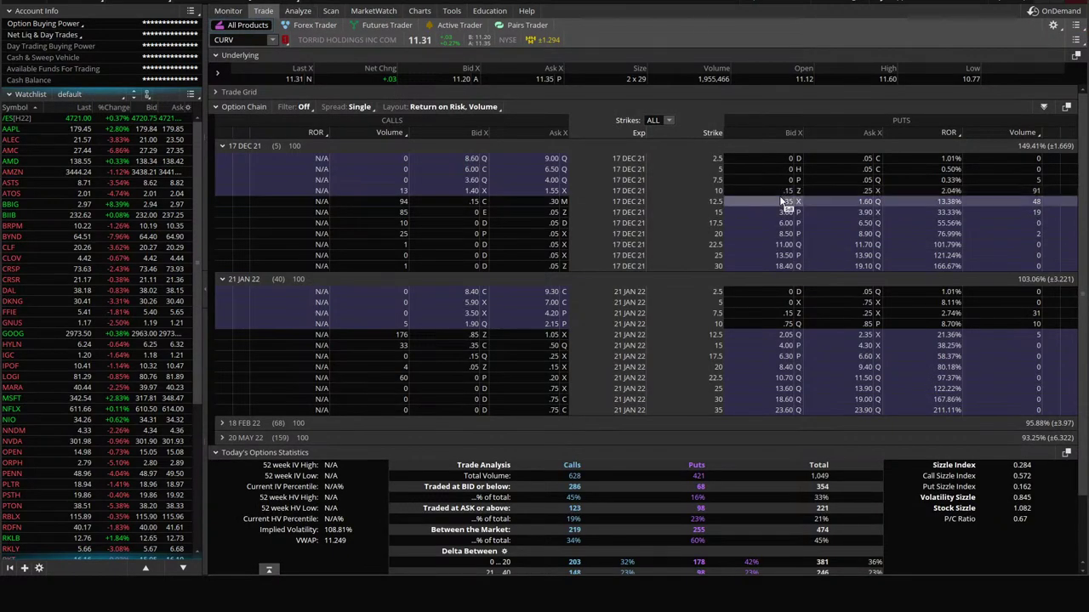
click(886, 480)
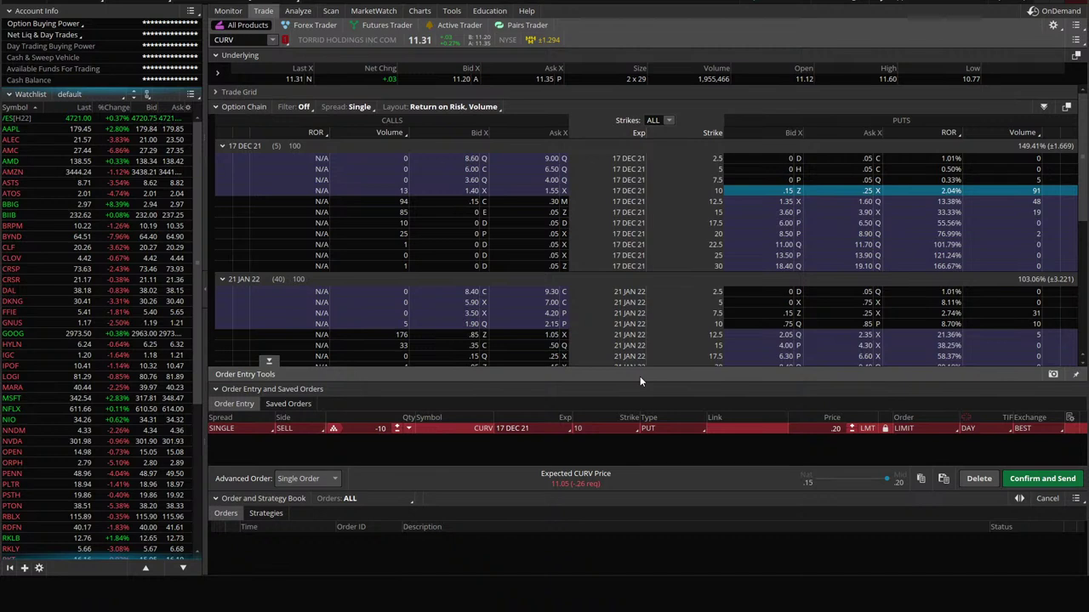
click(1027, 479)
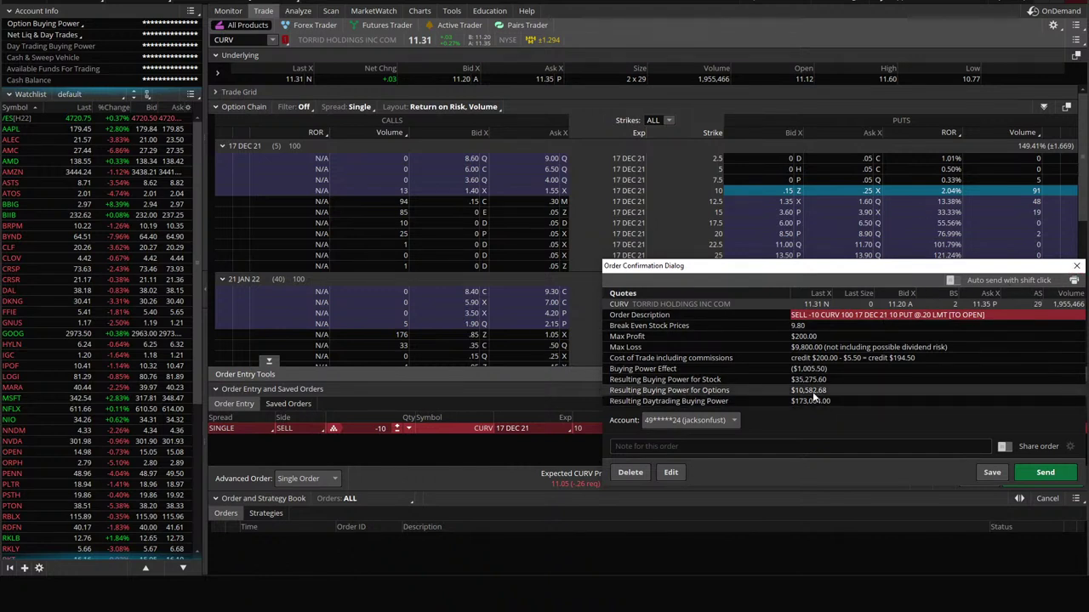
click(1076, 267)
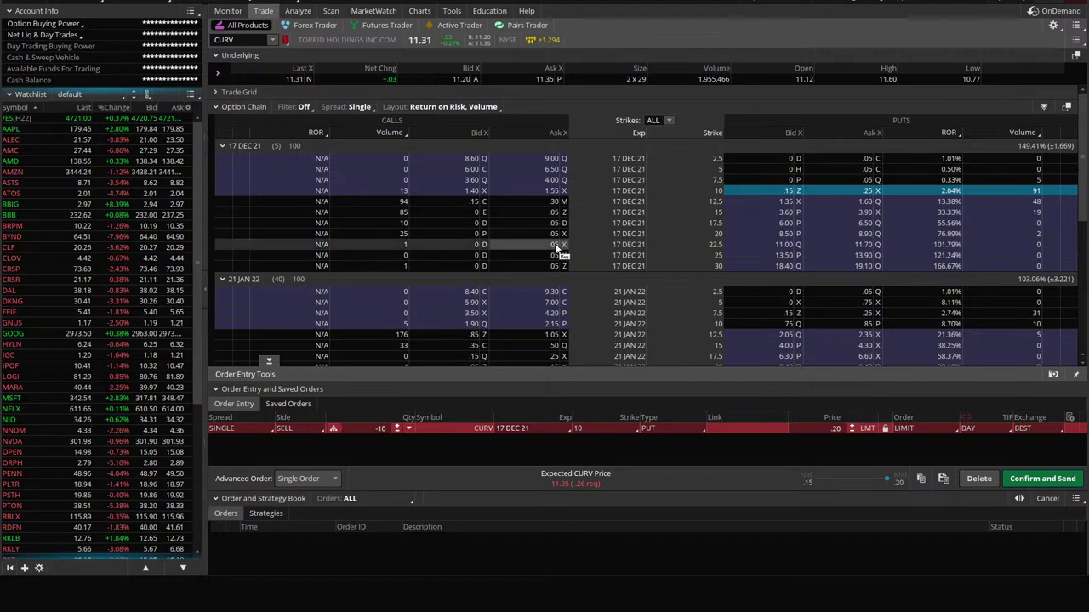
scroll(492, 256, down, 1)
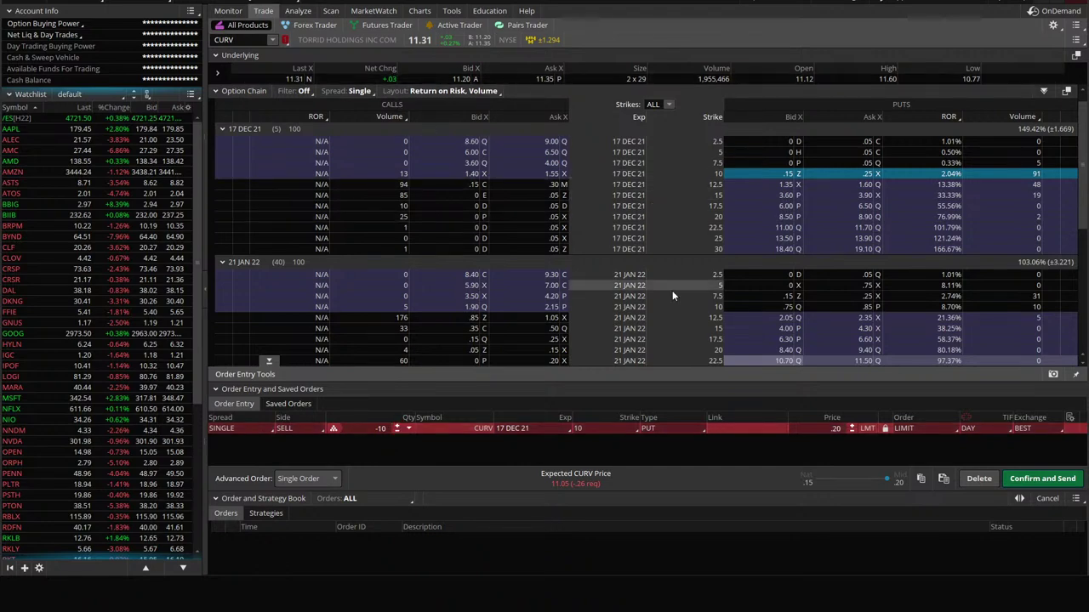
- Recheck CURV's chart and latest news headlines, and return to its option chain
click(419, 10)
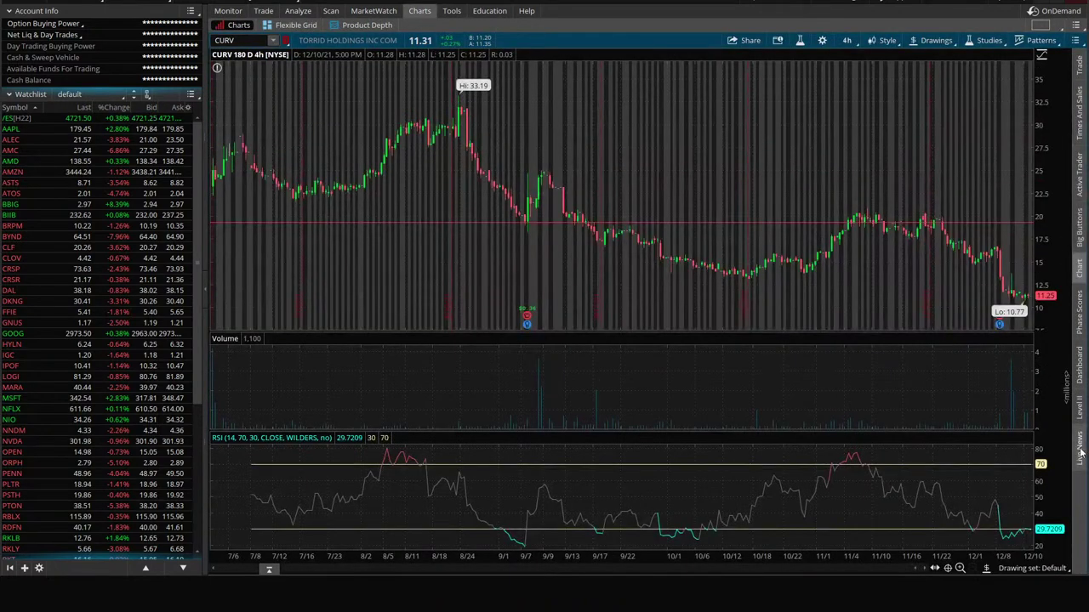
click(1078, 450)
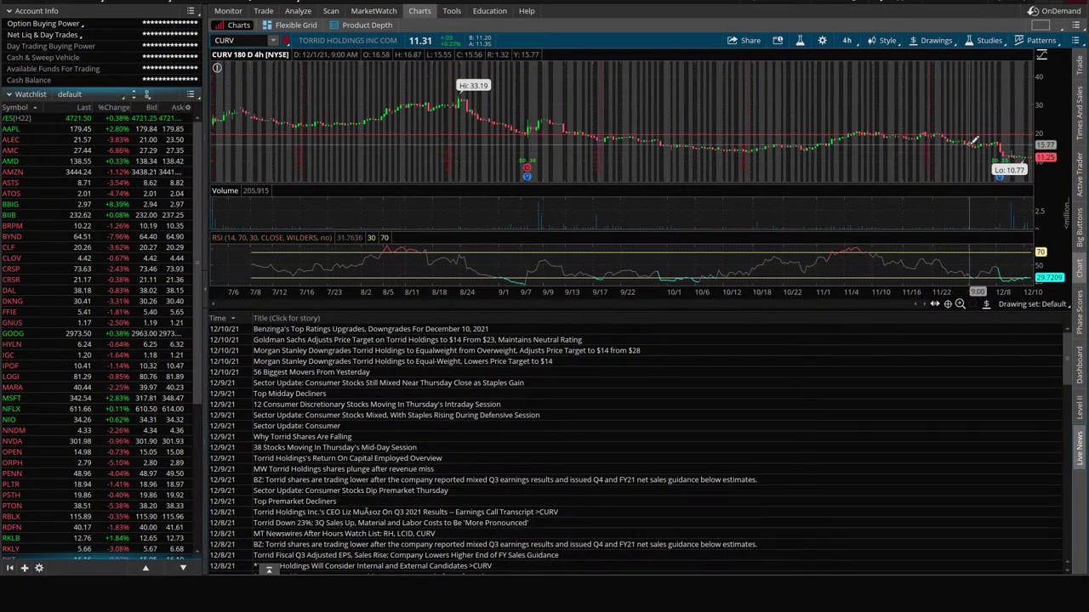
click(1080, 451)
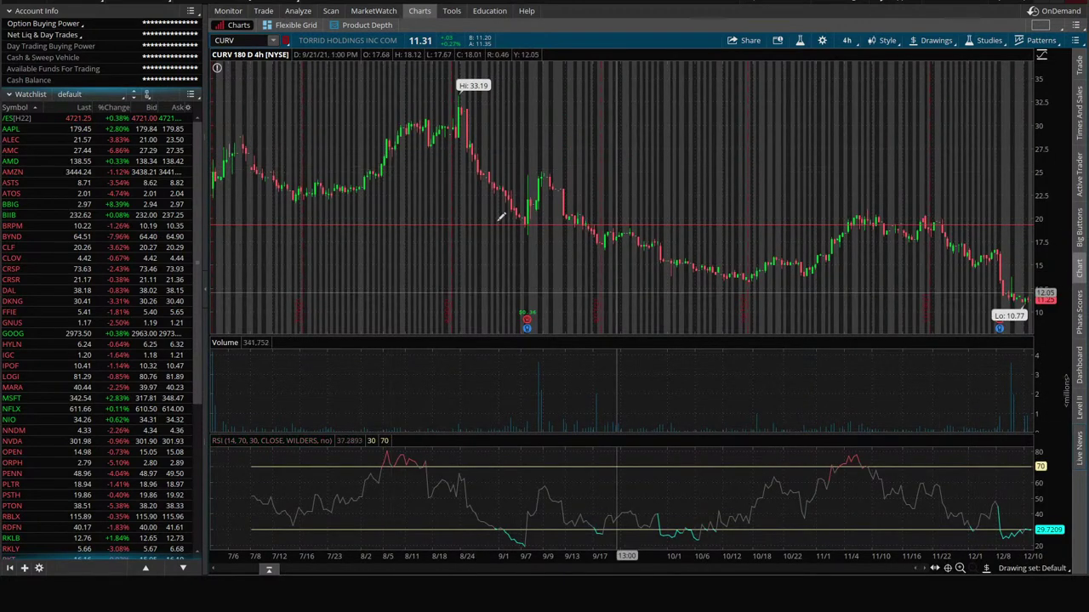
click(263, 10)
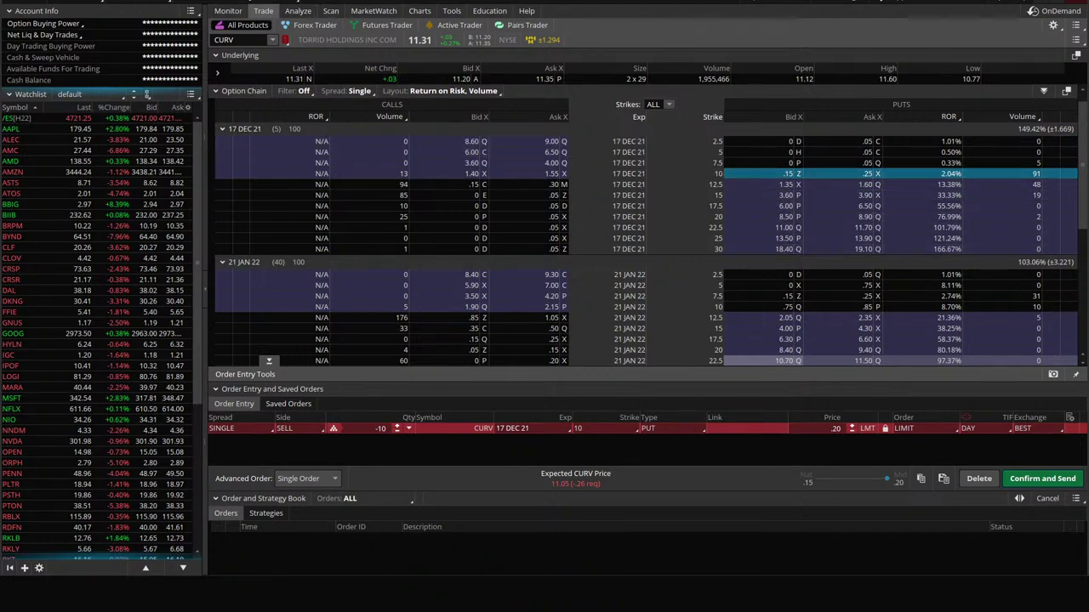
- Switch to the HT Profit Tracker spreadsheet and note "CURV 10P" in cell H1406 beside the week of 12/5 positions
click(337, 520)
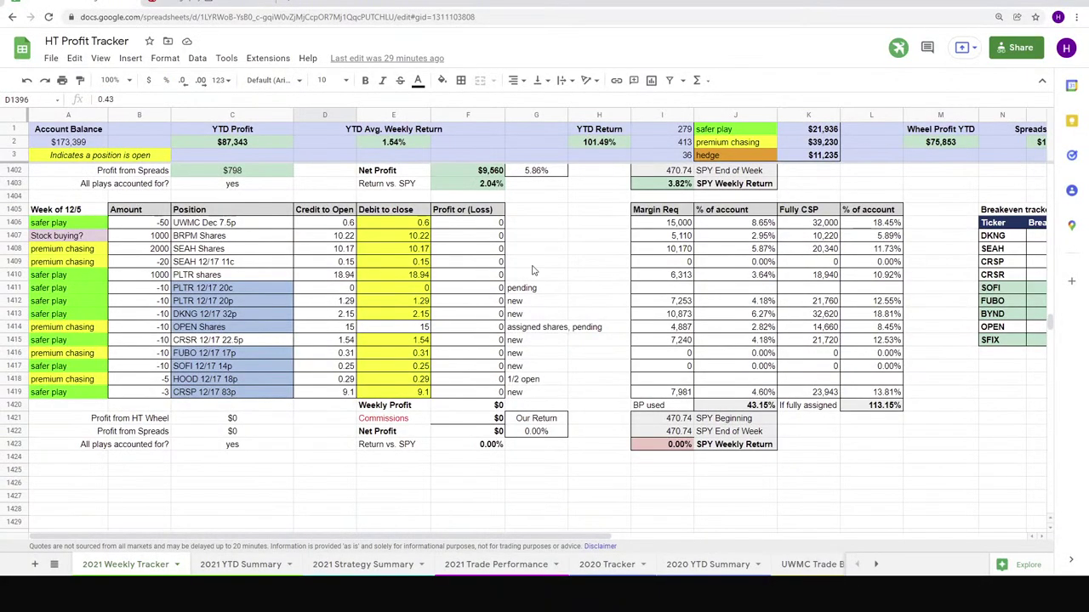
click(598, 220)
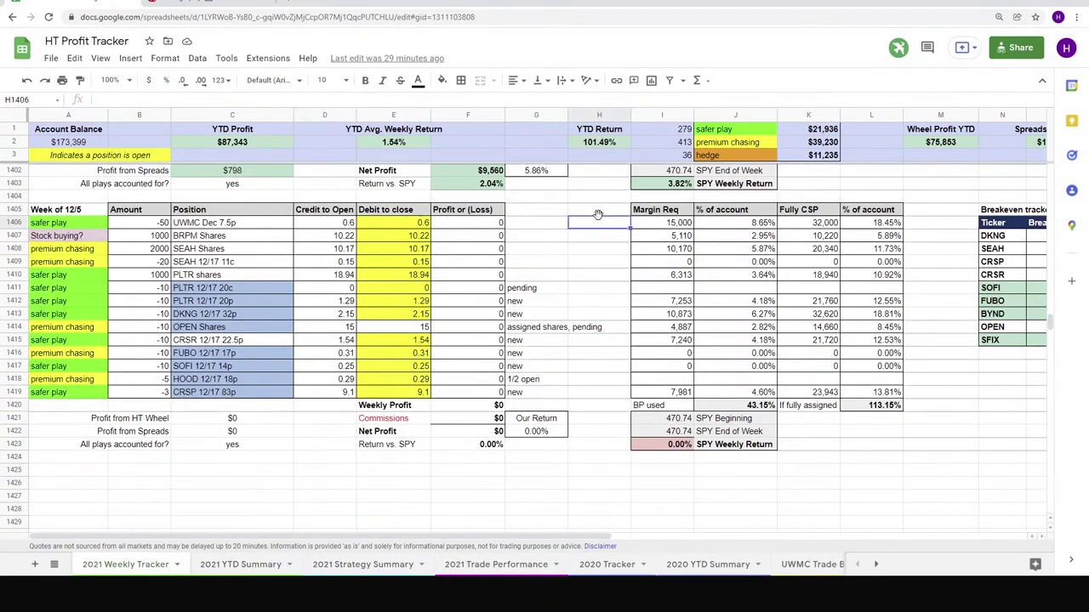
text(CURV 10P)
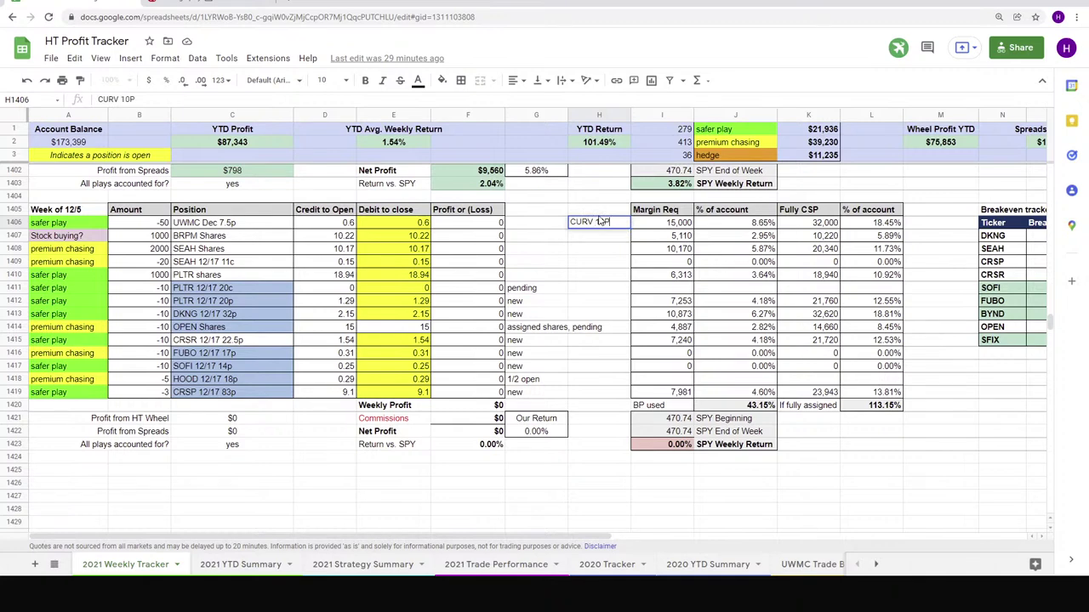
key(Return)
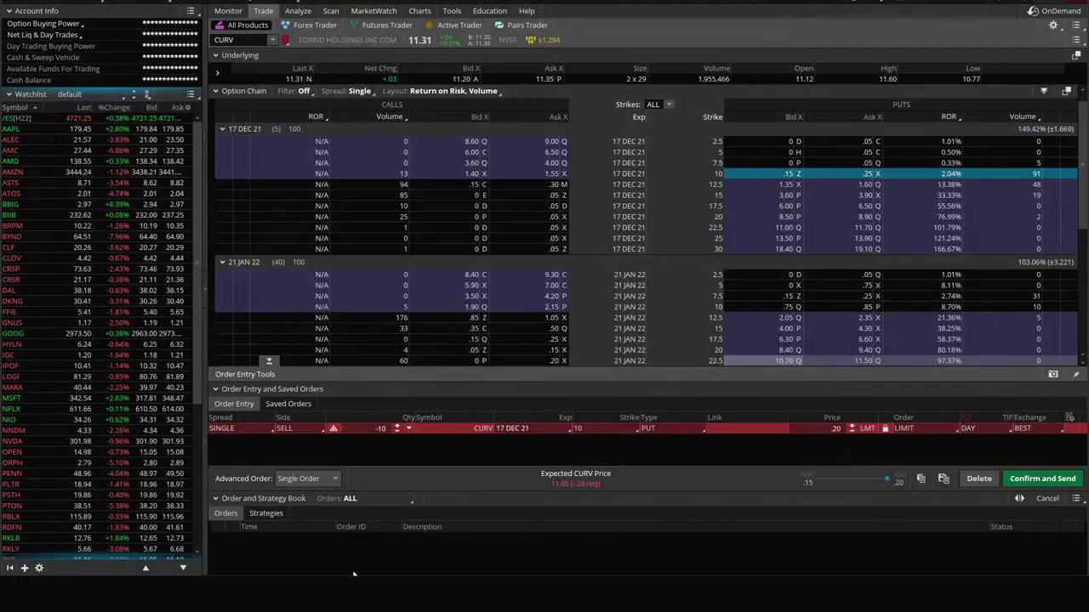
- Revisit the put scan results and load the chart of the KOLD candidate
click(331, 11)
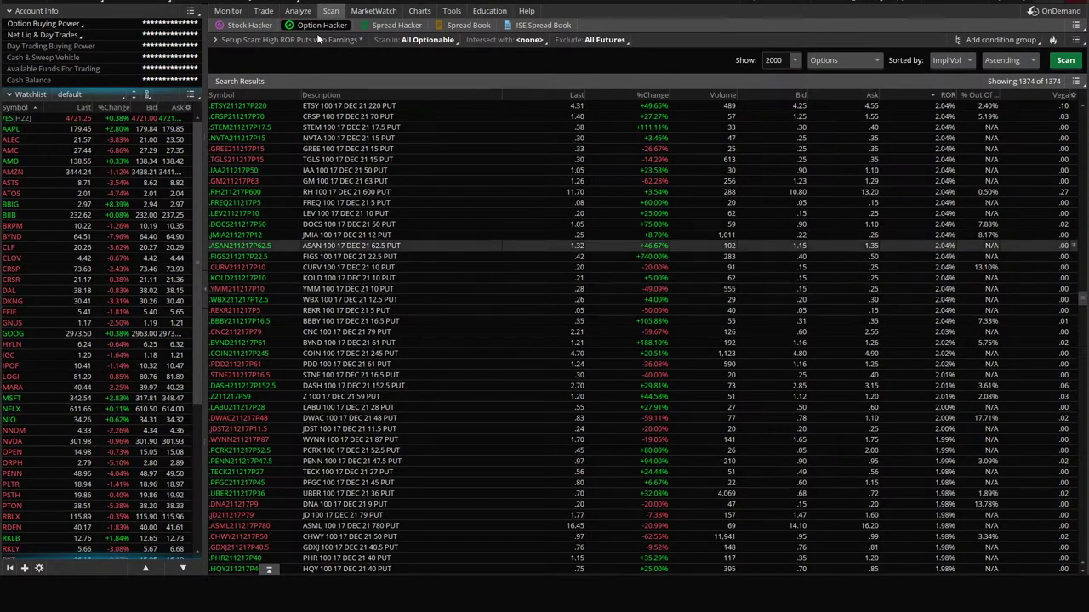
click(419, 11)
click(243, 40)
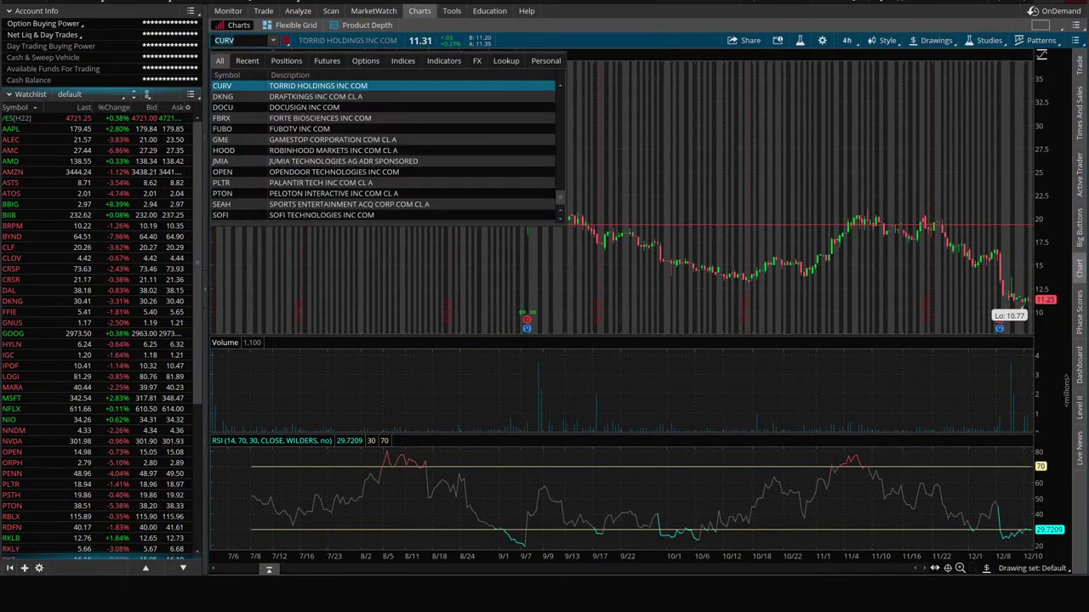
key(Escape)
text(KOLD)
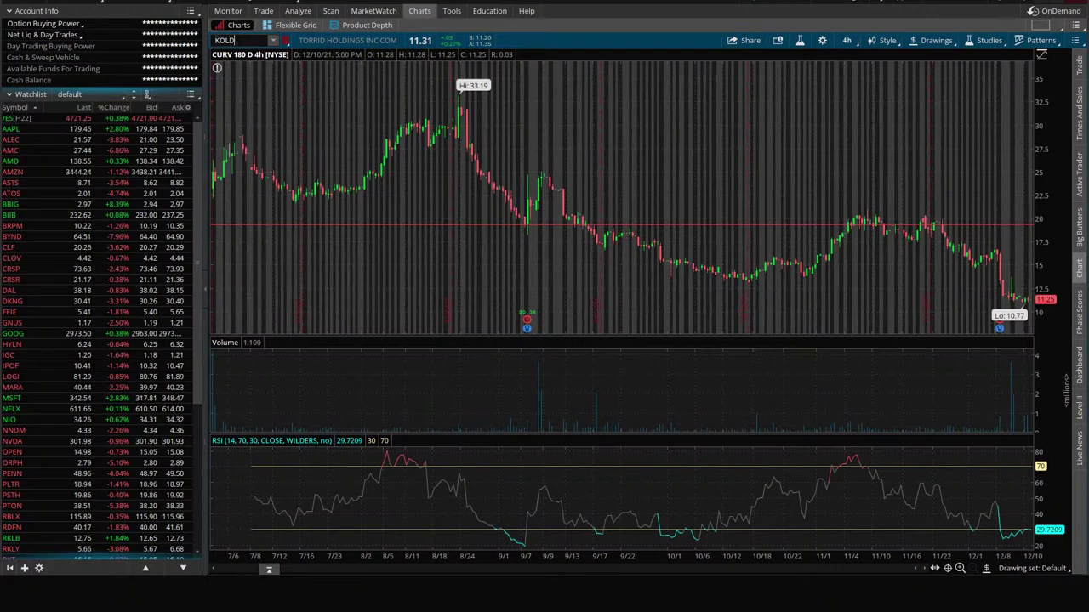
key(Return)
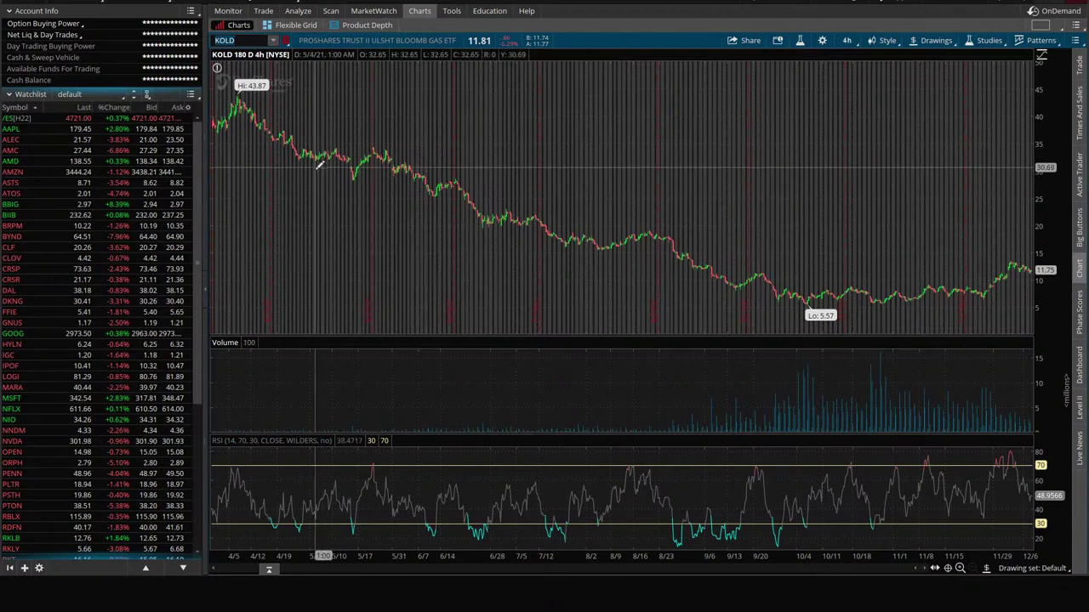
- Set KOLD's chart time frame to 3 Y : W, and check its December 17 put prices in the option chain
click(846, 40)
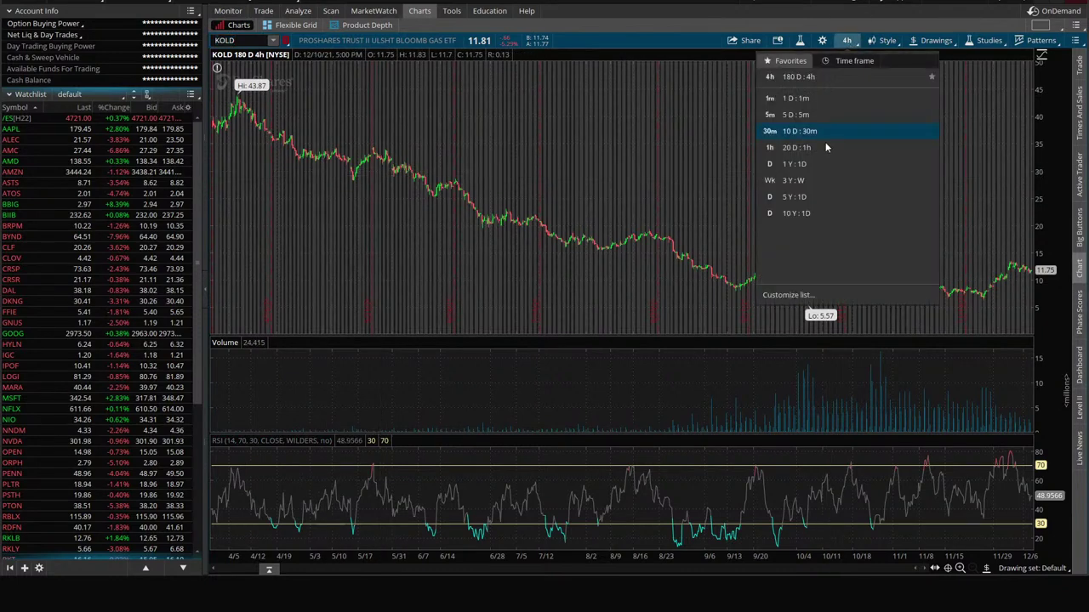
click(587, 6)
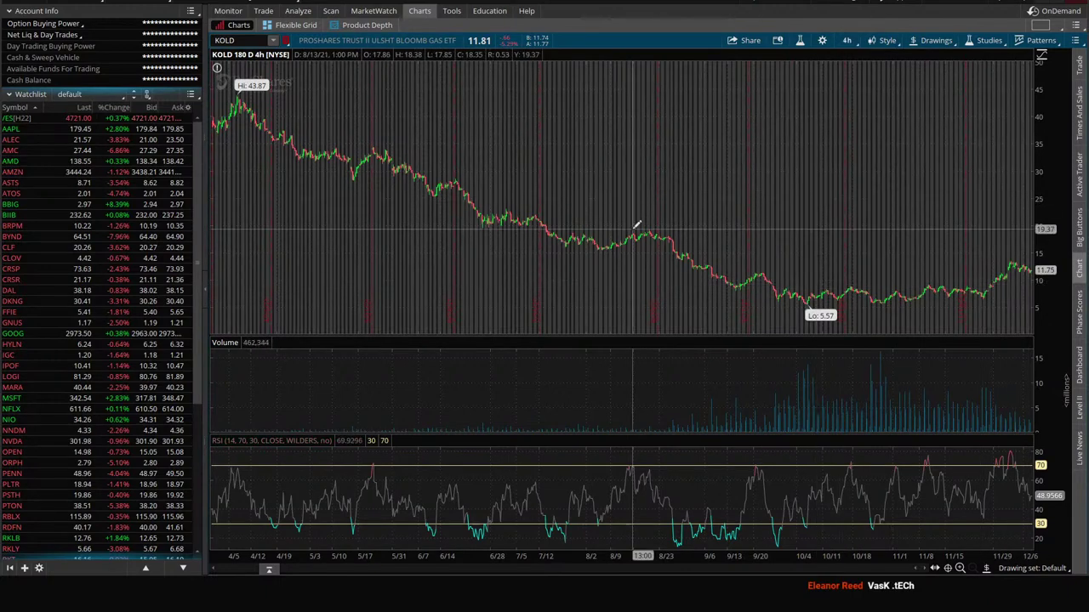
click(846, 40)
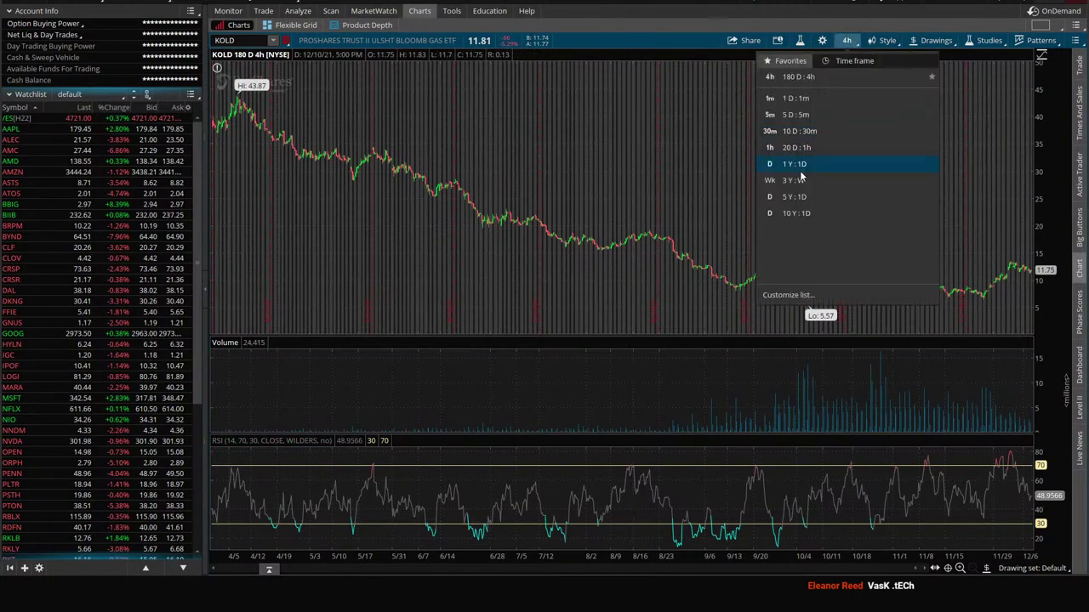
click(800, 180)
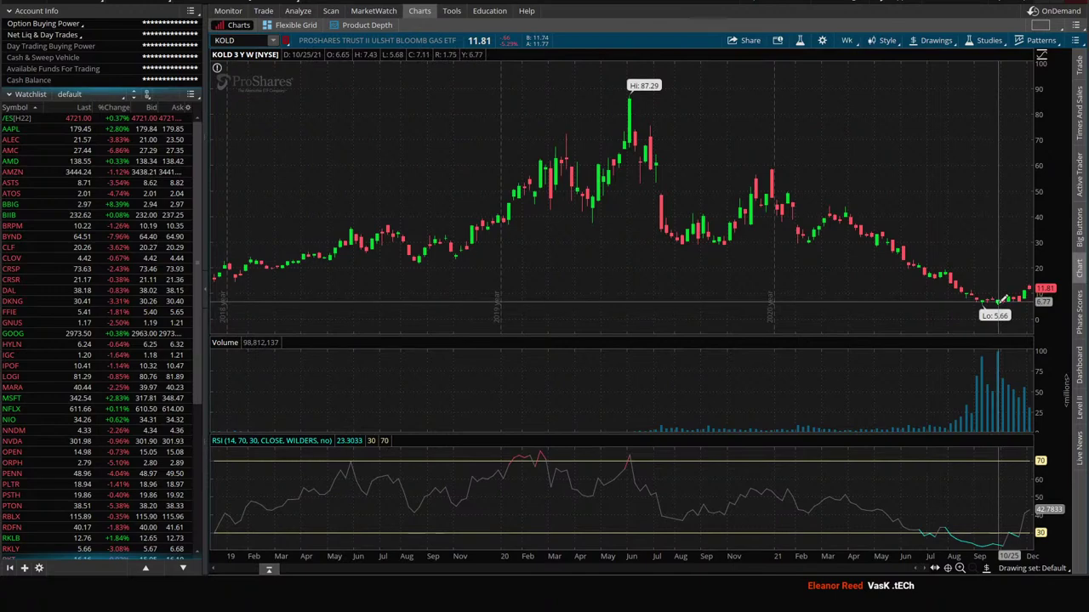
click(262, 10)
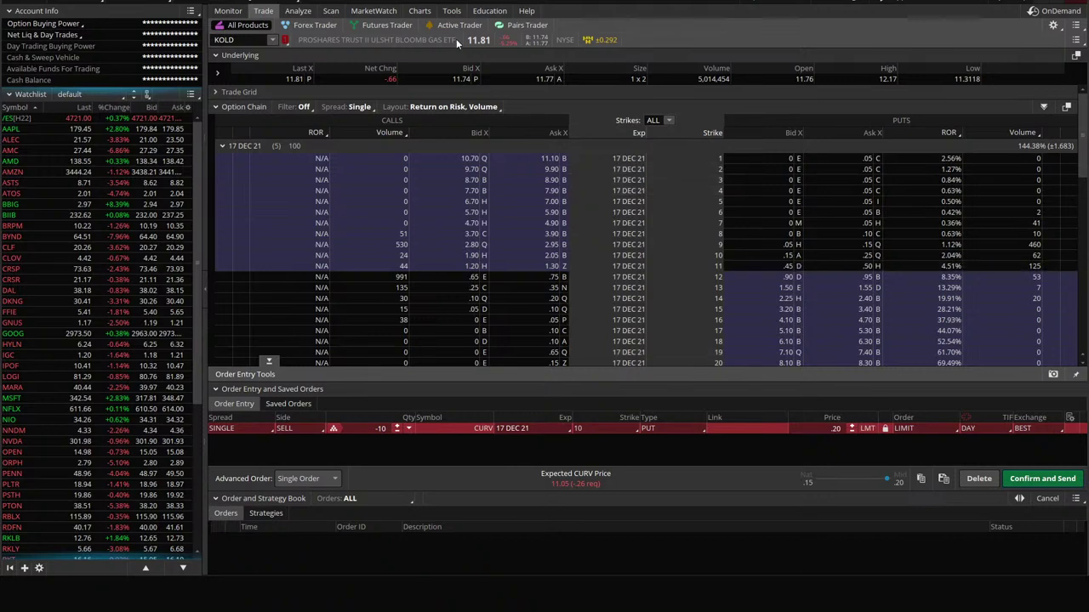
- Revisit the put scan results and load the chart of the YMM candidate
click(330, 12)
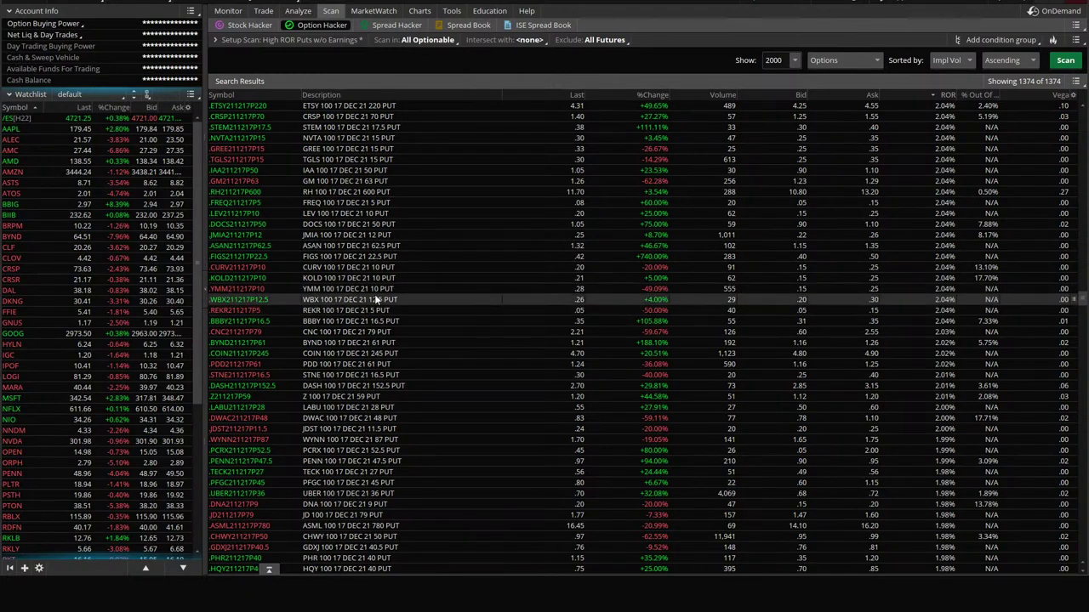
click(419, 10)
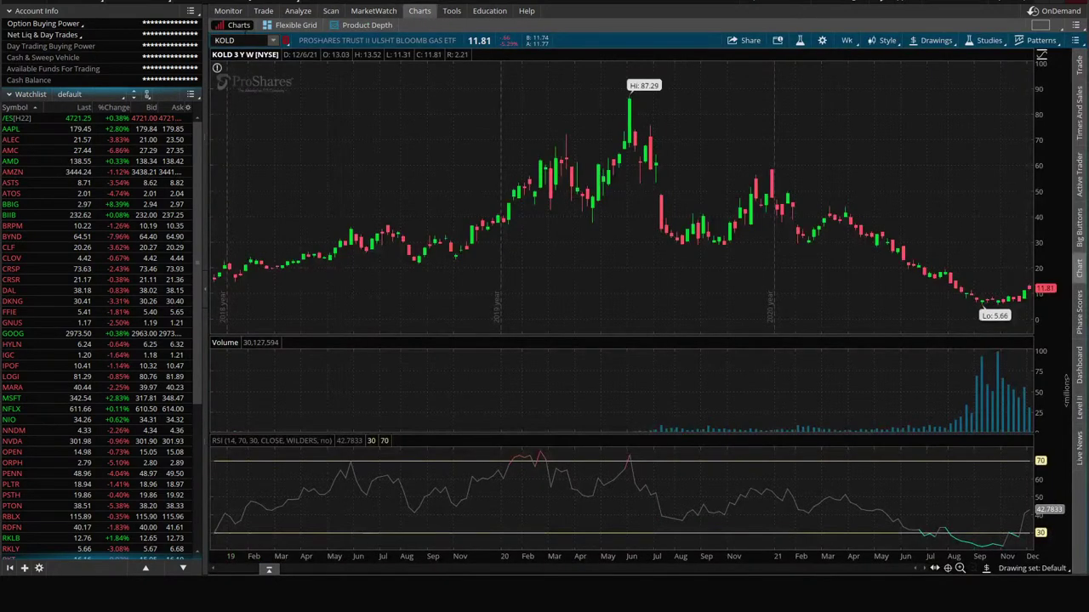
text(YMM)
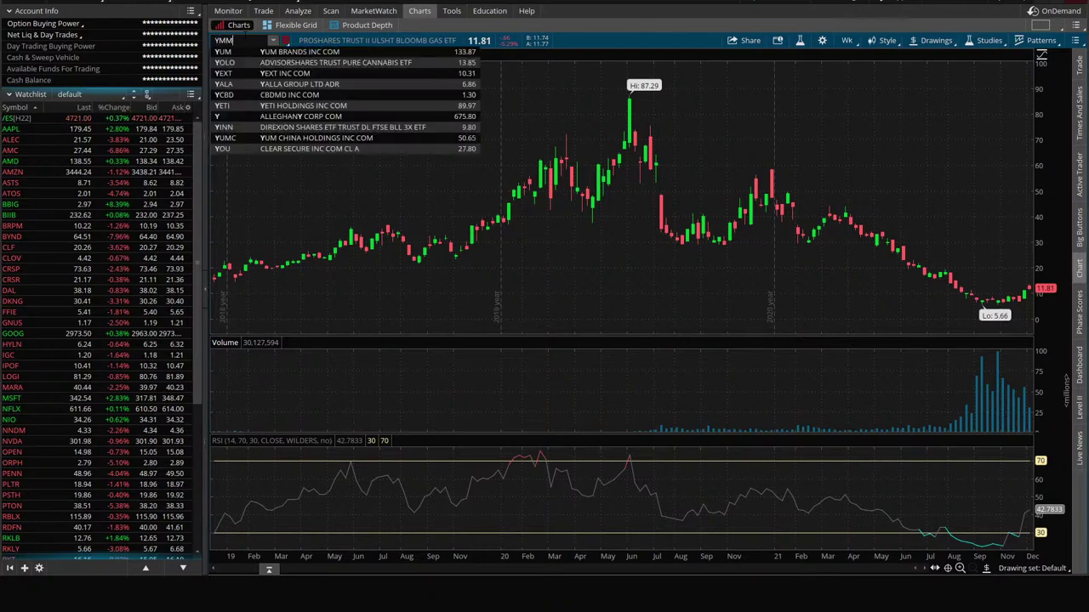
key(Return)
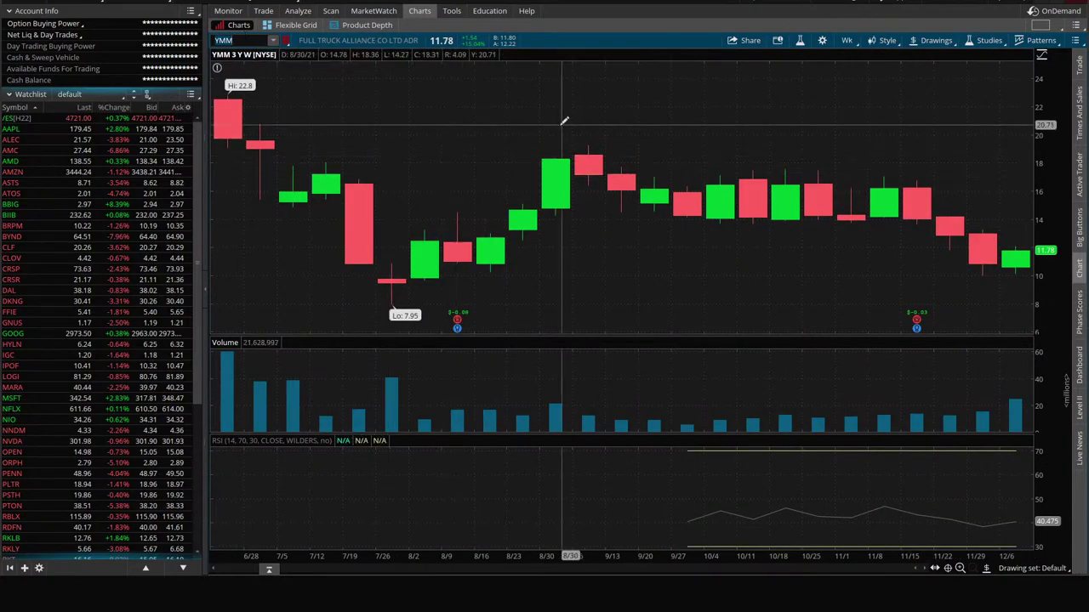
- Set YMM's chart time frame to 180 D : 4h and add a horizontal price level at about 10.3
click(854, 43)
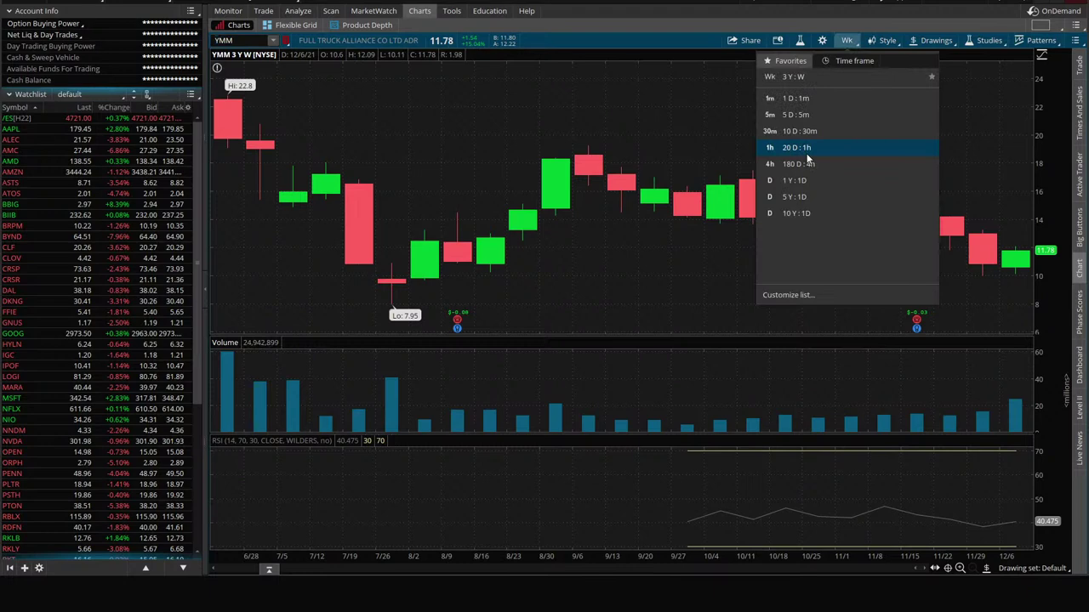
click(799, 165)
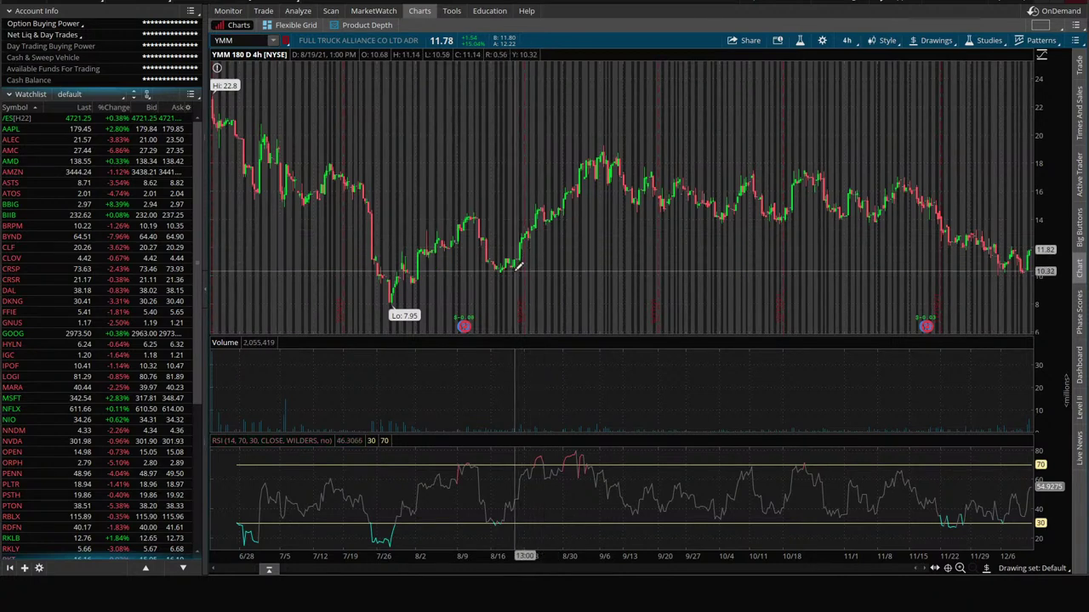
click(268, 271)
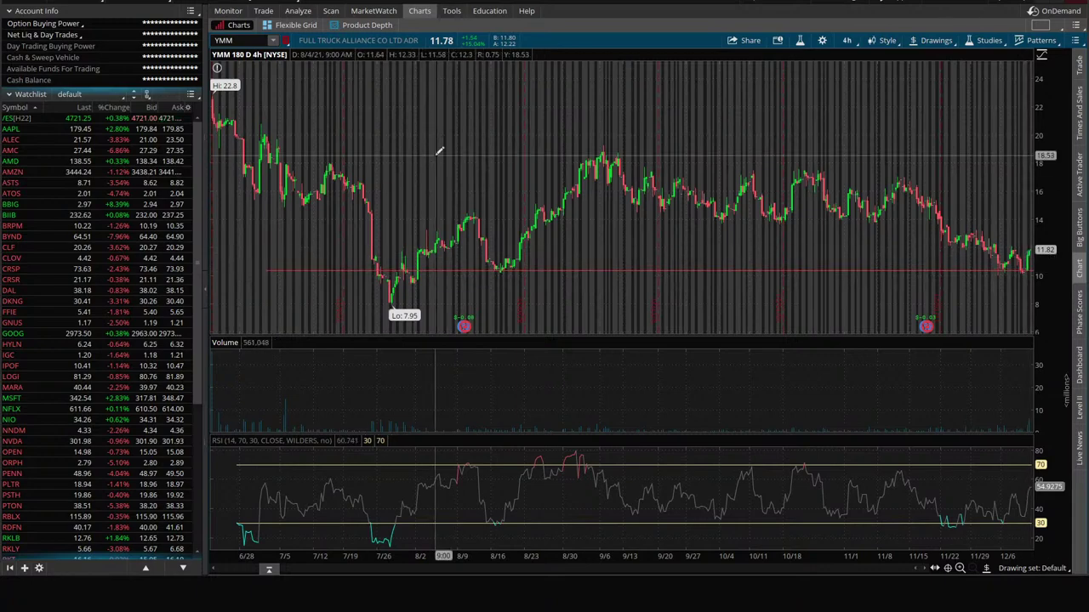
- Draft a sell order for 10 YMM December 17 puts at strike 10 and .15 limit, and recheck the chart
click(264, 11)
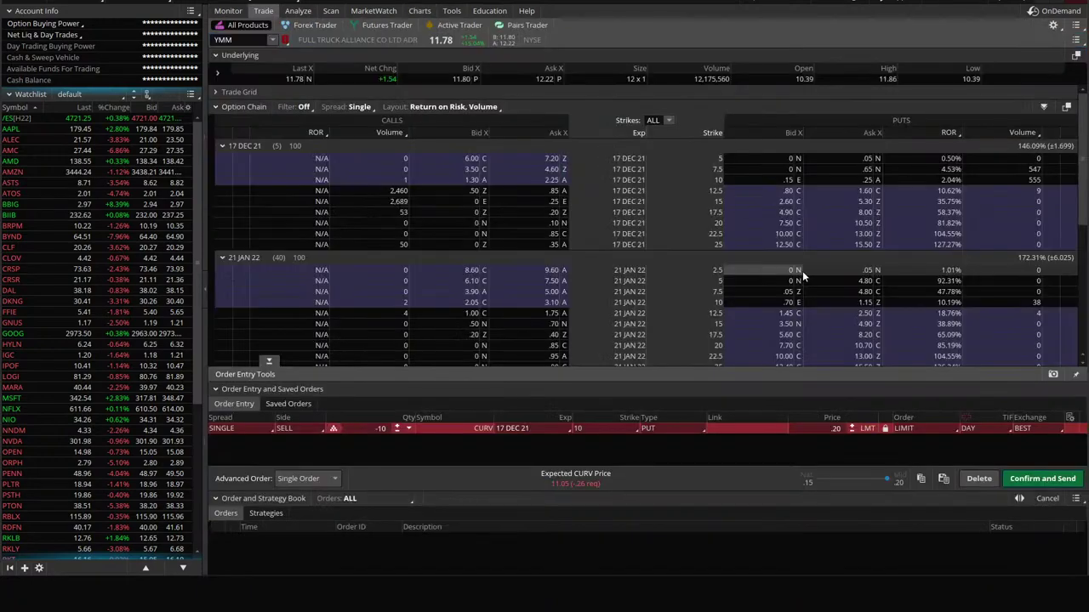
click(783, 181)
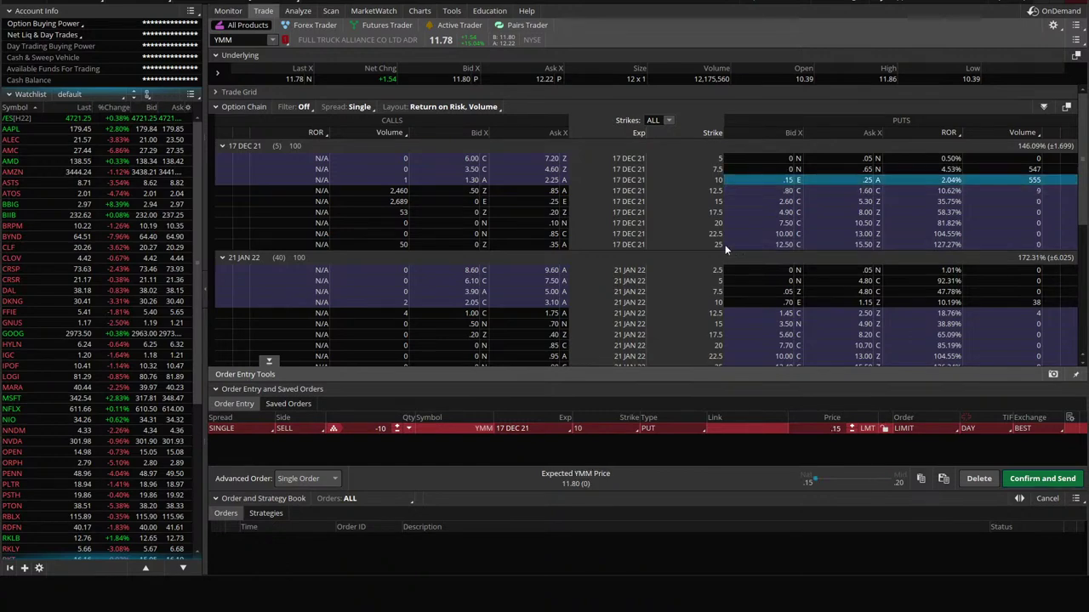
click(421, 12)
click(263, 11)
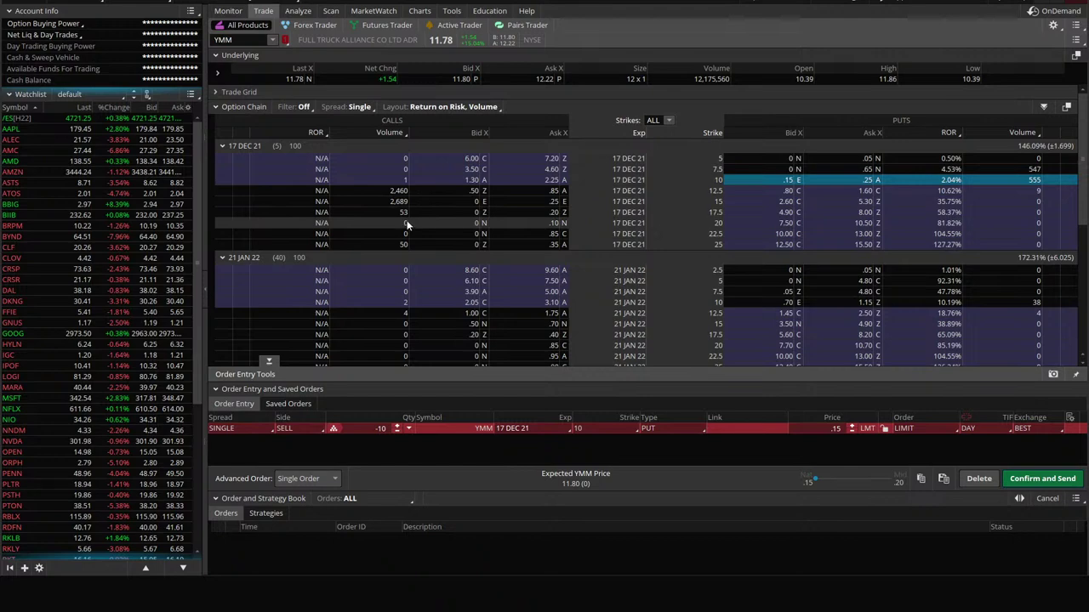
- Examine YMM's options statistics for today and read through its news headlines back to July
click(269, 361)
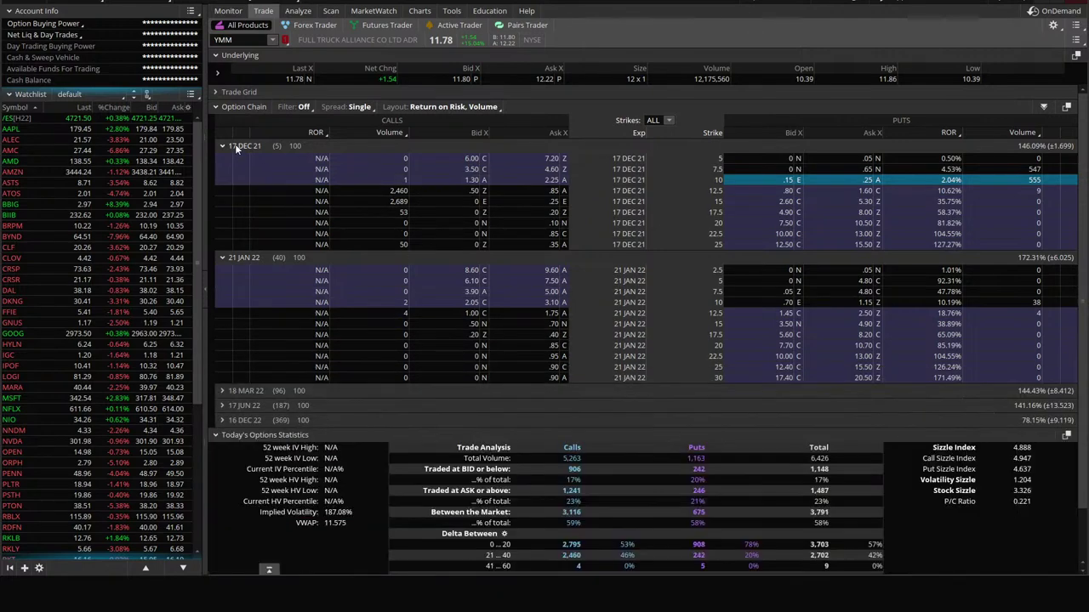
click(244, 145)
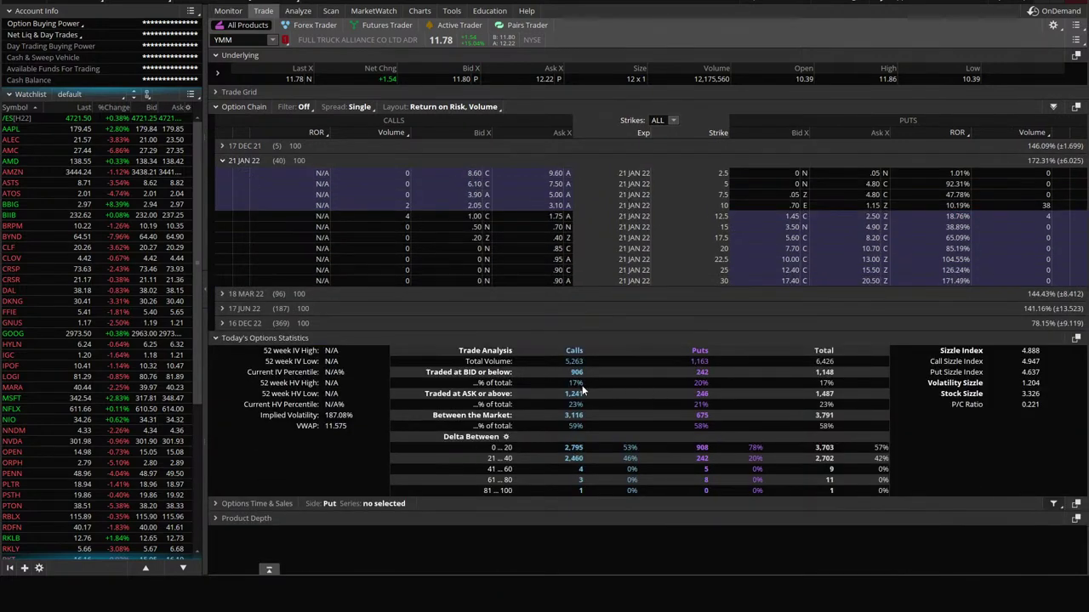
click(419, 12)
click(1079, 449)
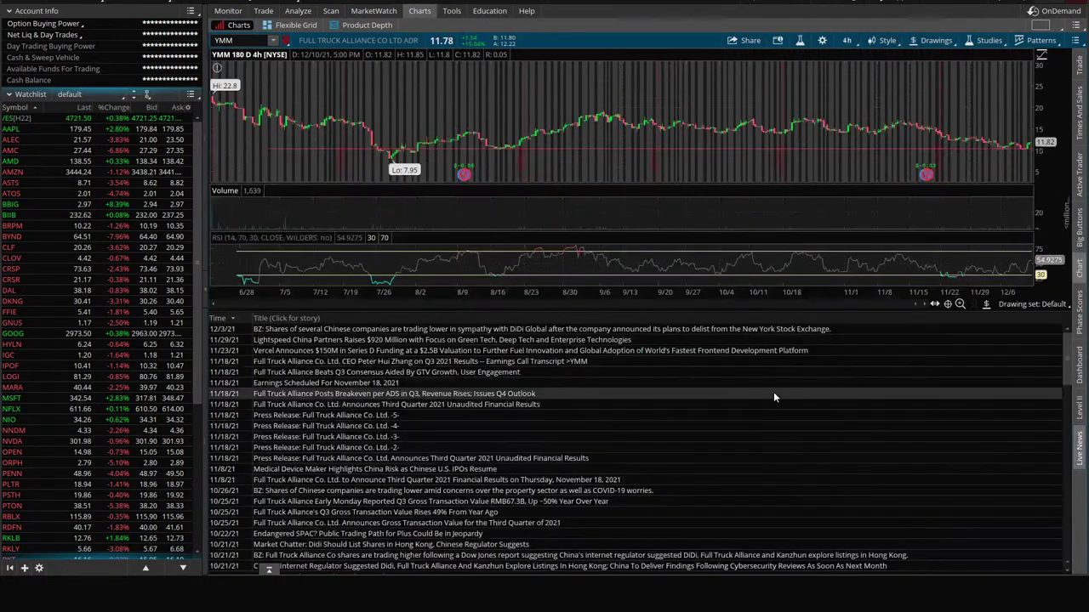
scroll(466, 450, down, 15)
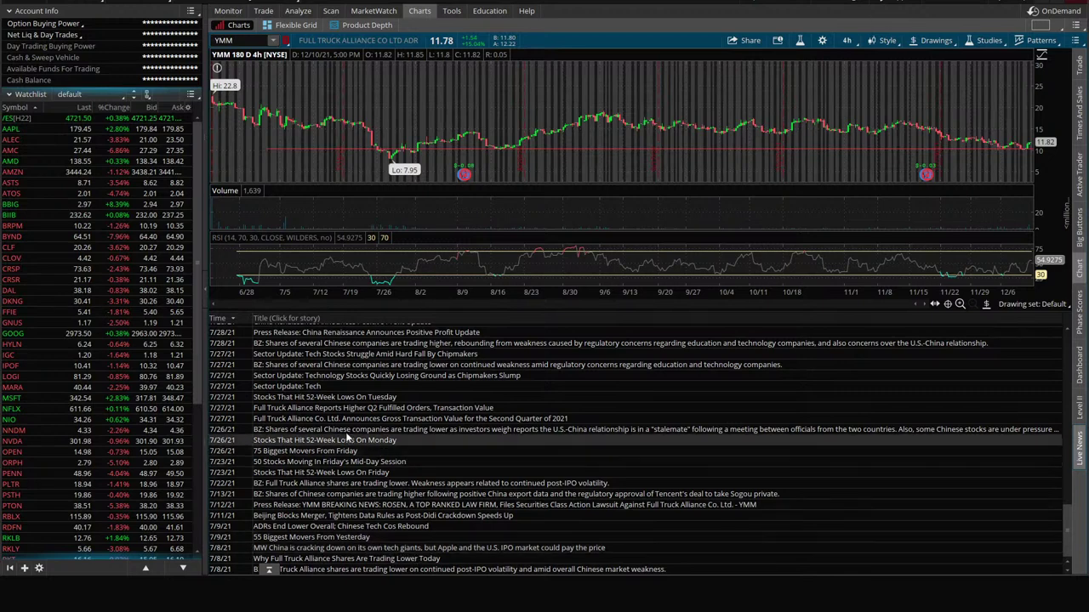
- Look up the company profile and fundamentals of YMM
click(298, 11)
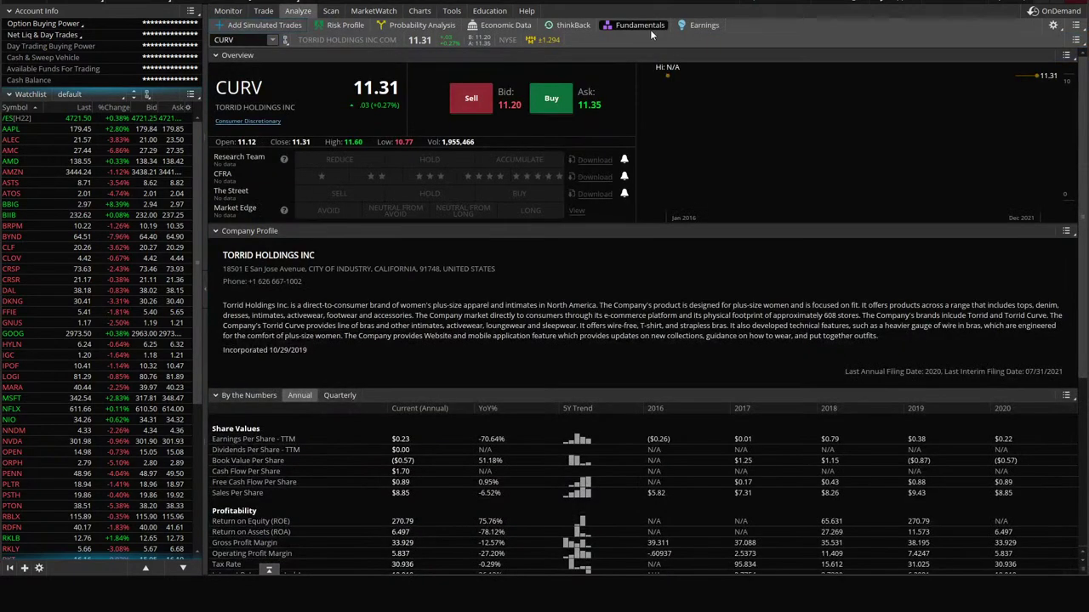
click(233, 40)
text(YMM)
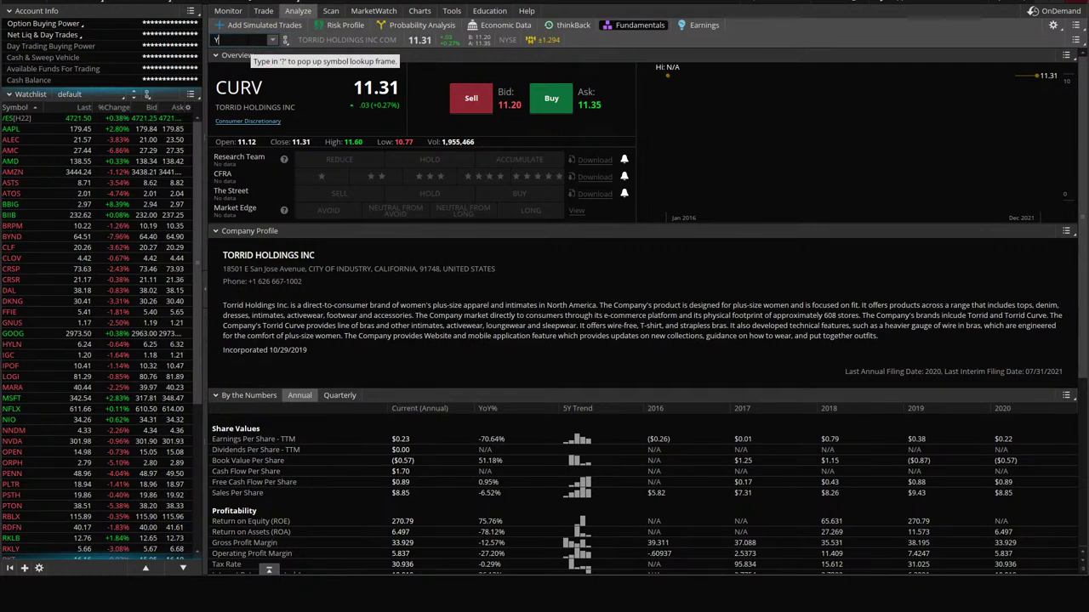
key(Return)
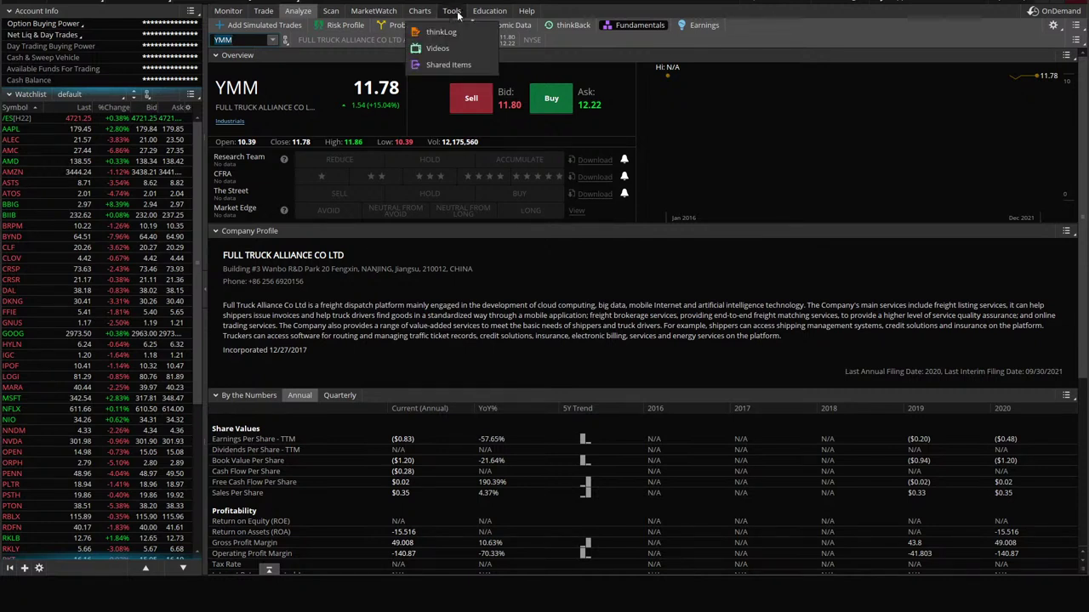
- Return to YMM's chart, hide its news headlines, and load the CURV chart for comparison
click(455, 11)
click(420, 11)
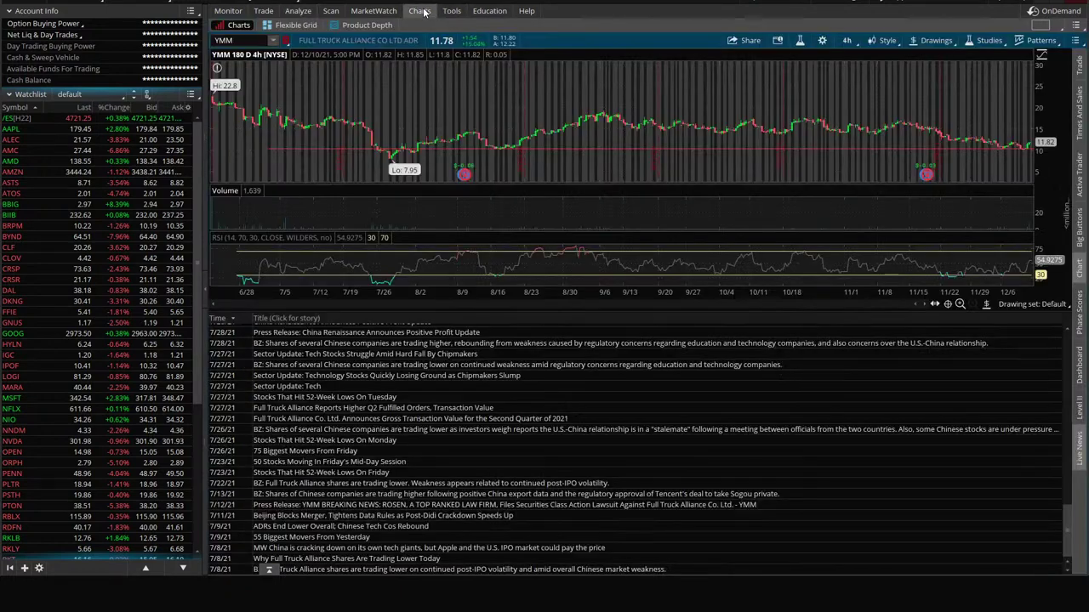
click(1080, 453)
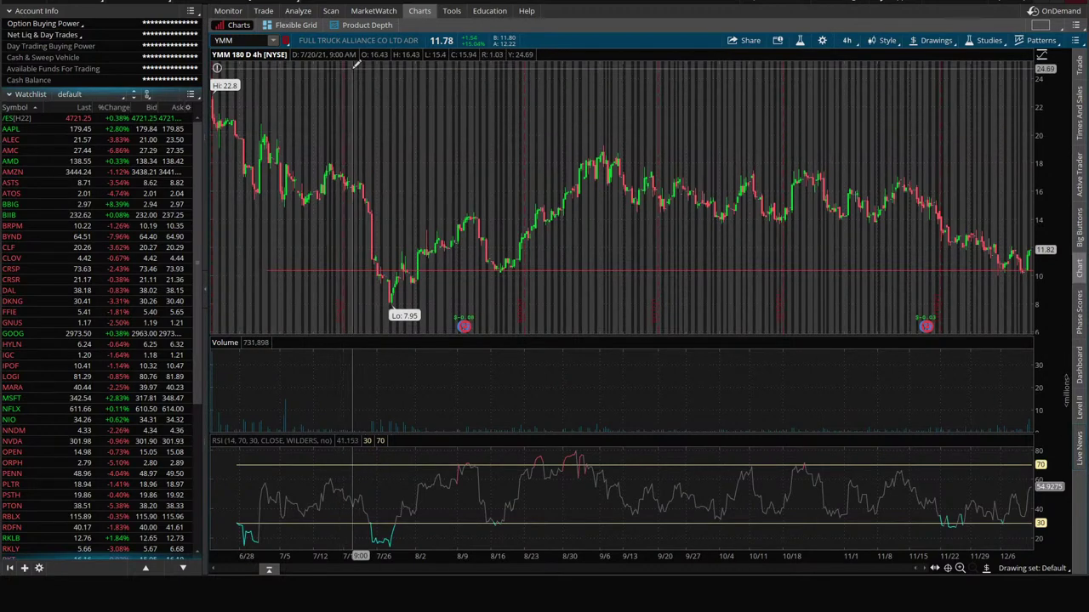
mouse_move(334, 66)
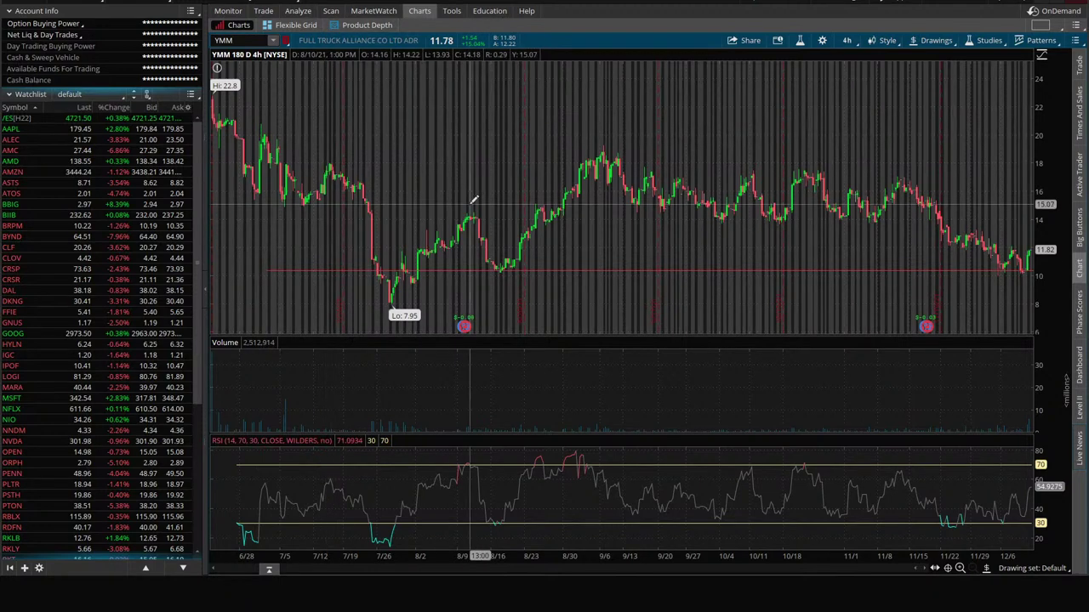
click(847, 41)
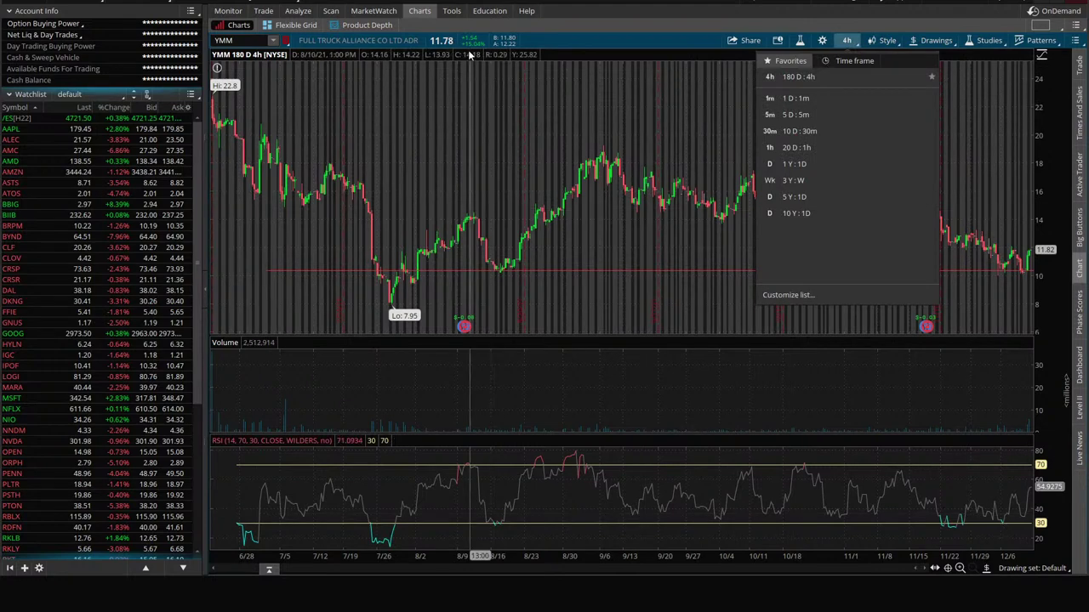
click(227, 40)
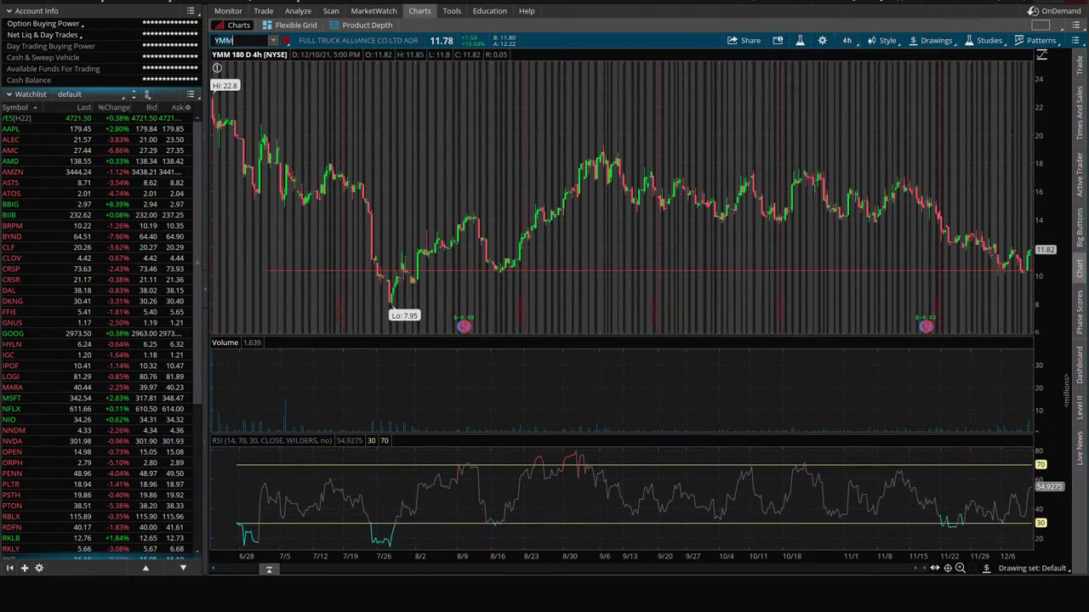
text(CURV)
key(Return)
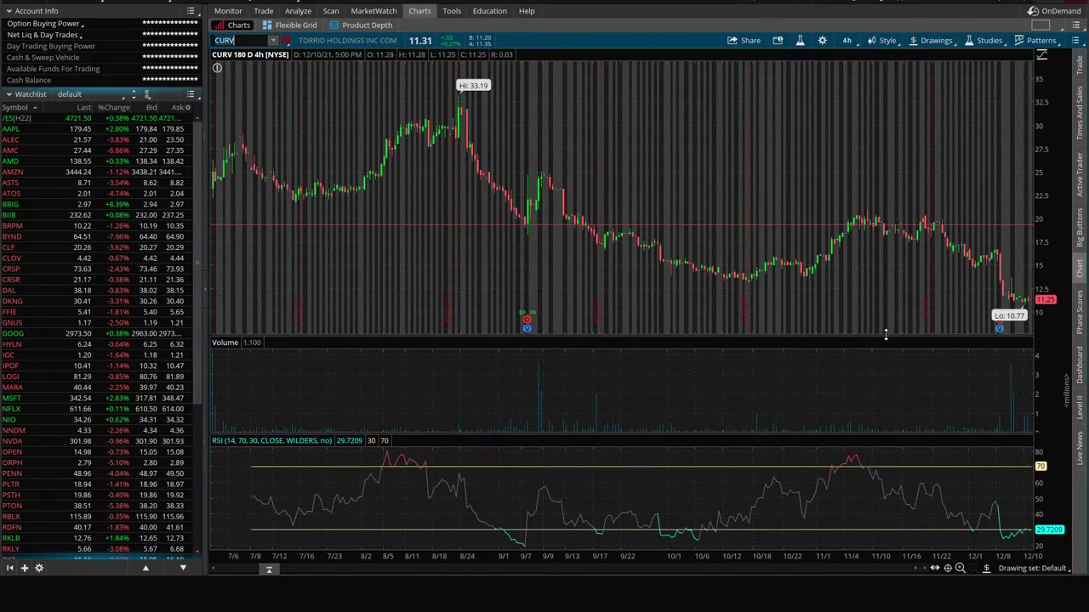
- Revisit the put scan results and load OPAD's chart, zoomed in on late September to December
click(330, 11)
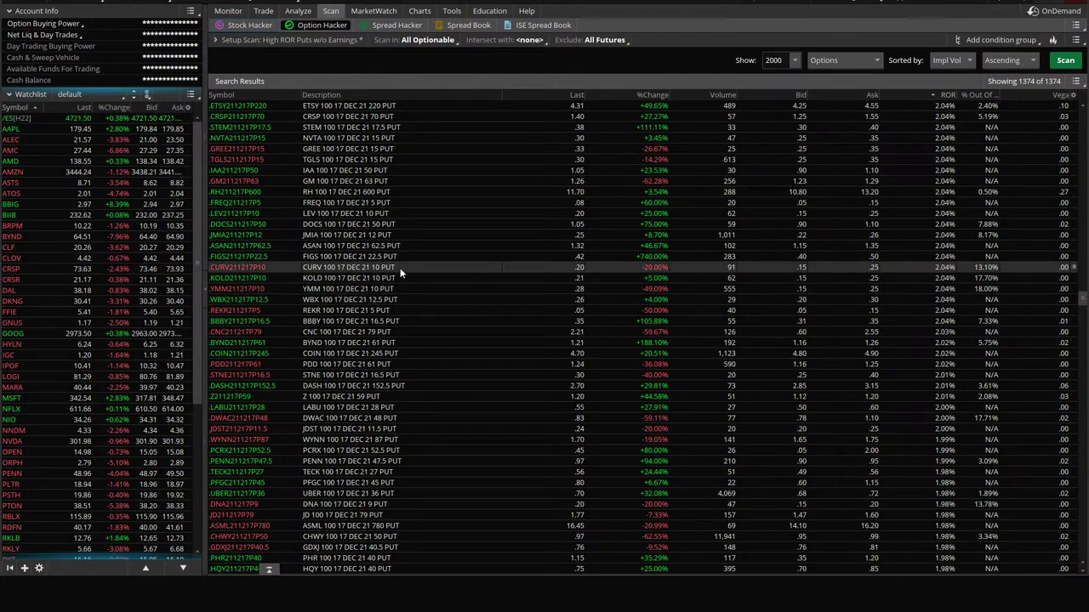
scroll(400, 272, up, 2)
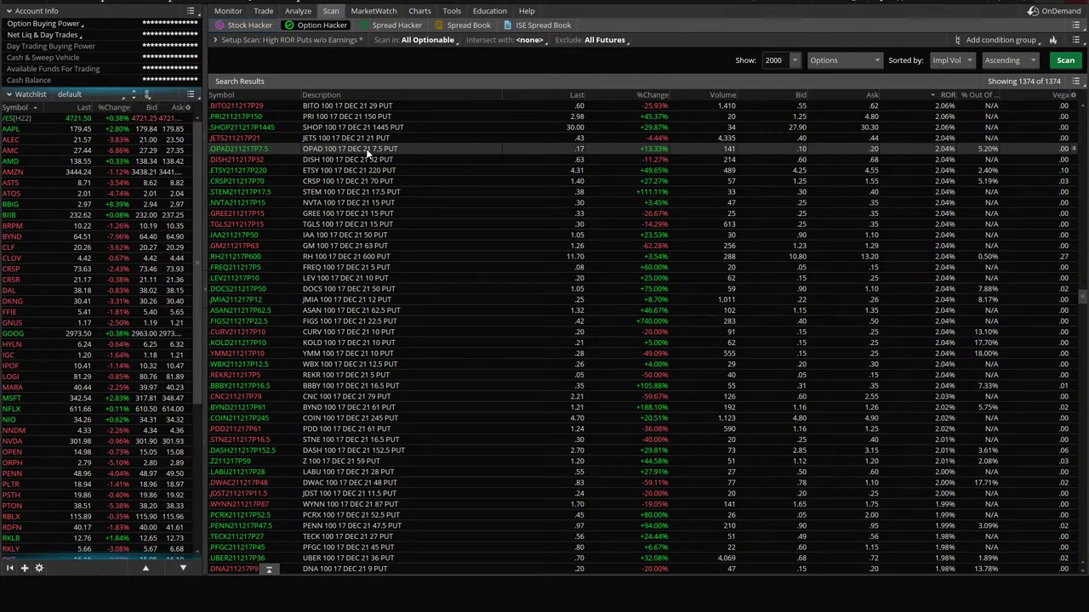
click(419, 10)
click(245, 40)
text(OPAD)
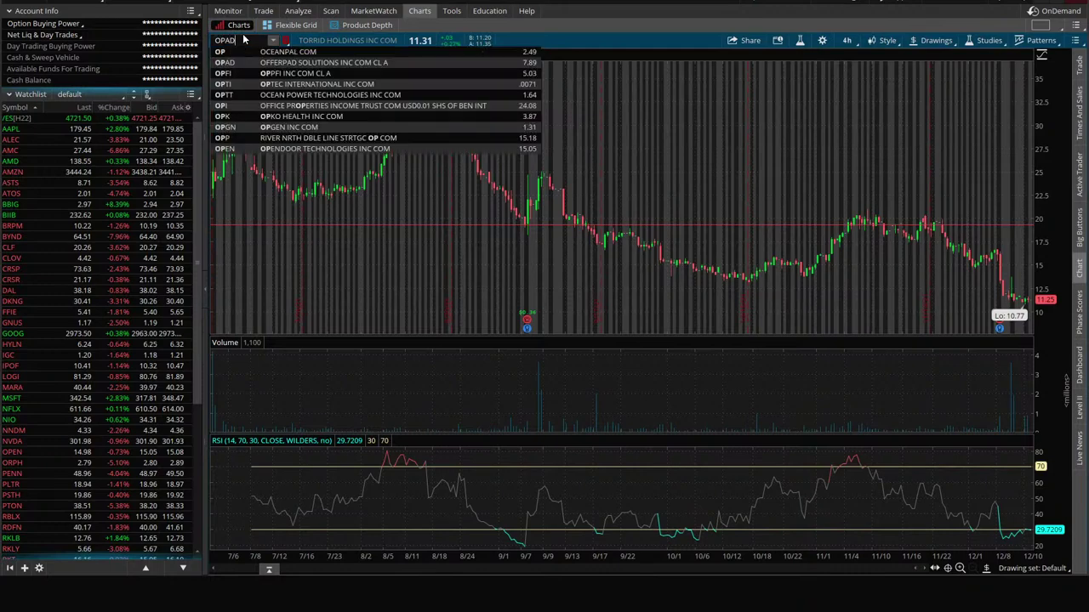
key(Return)
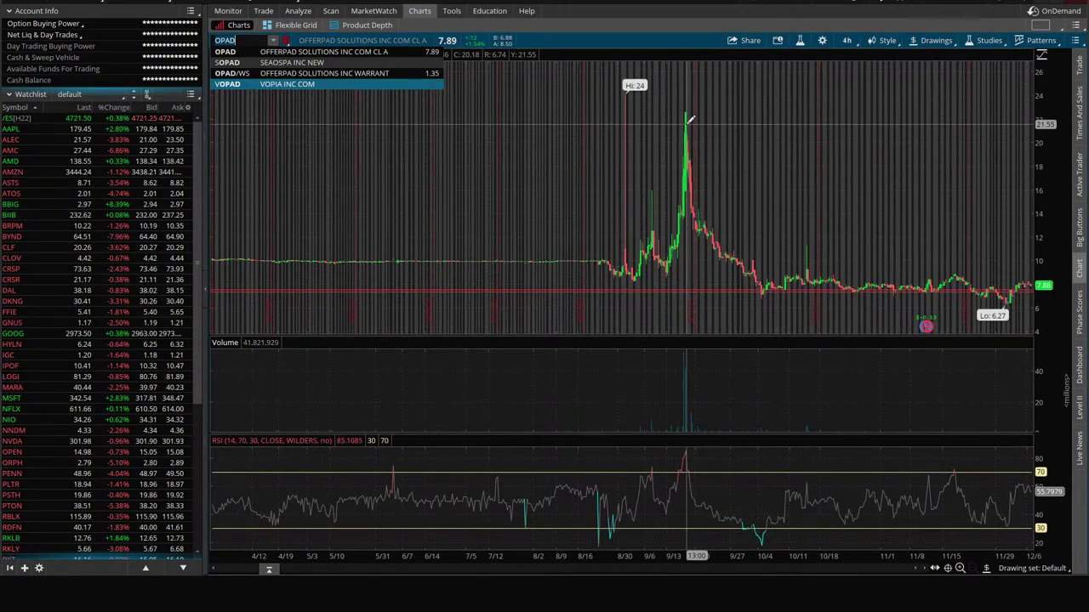
click(621, 22)
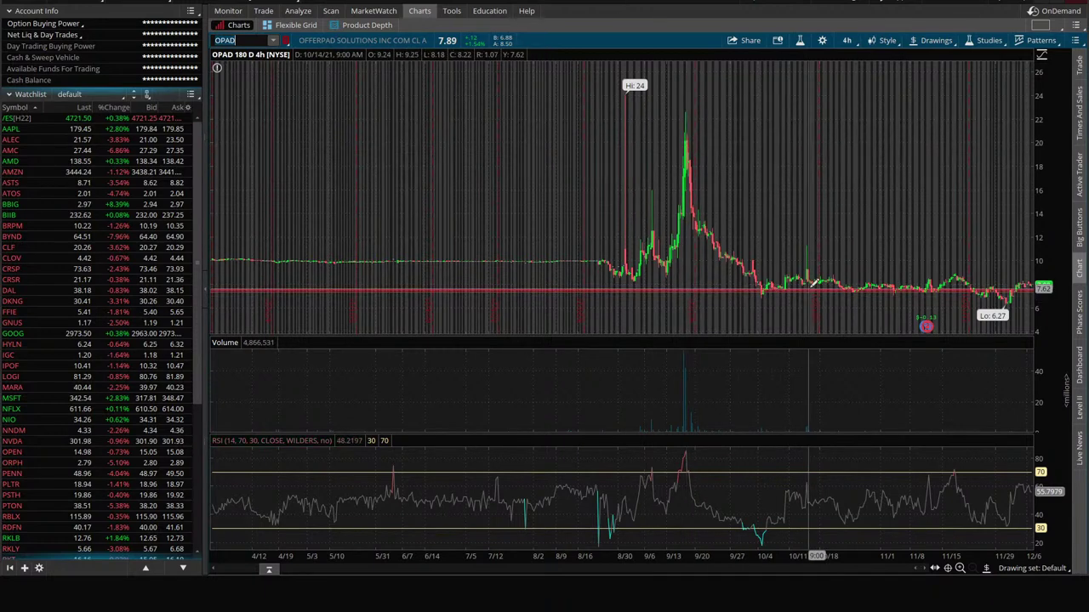
drag(733, 281, 1033, 277)
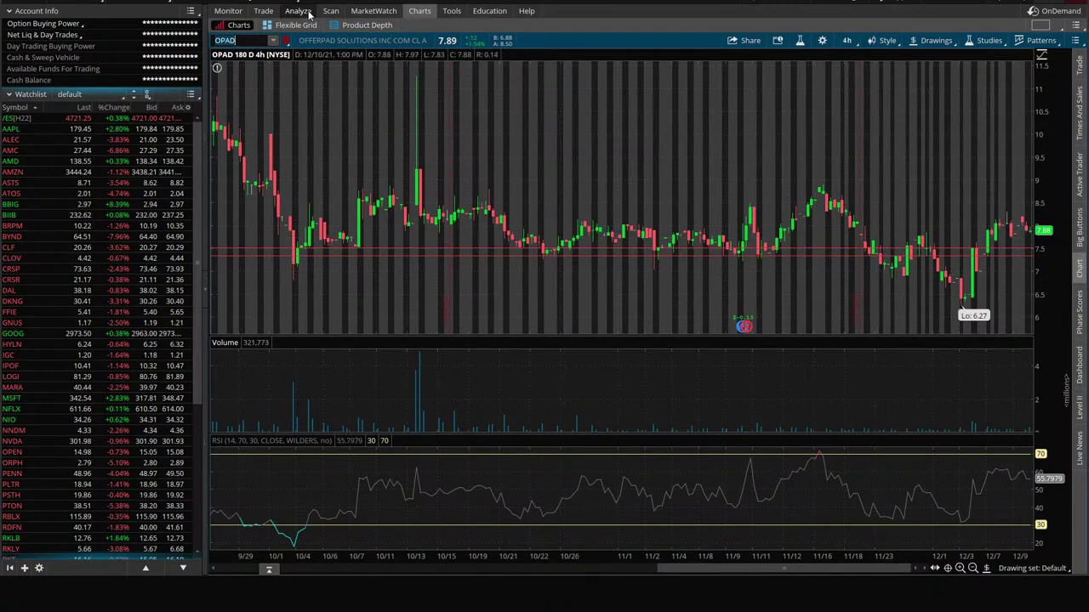
- Check OPAD's option chain and replace the two older price levels on its chart with a new one at 7
click(272, 11)
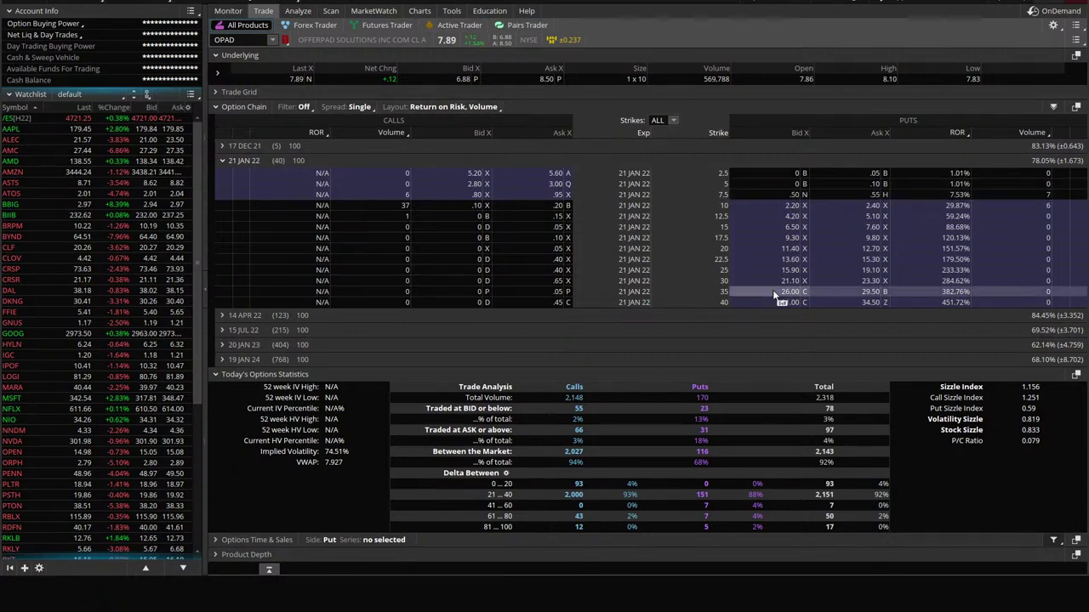
click(419, 10)
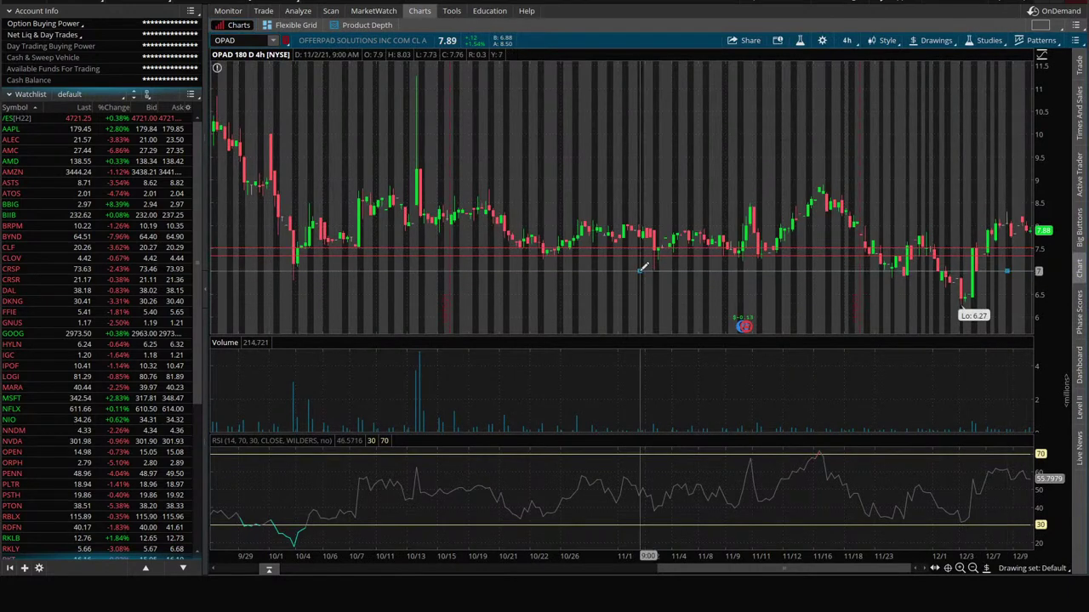
right_click(814, 256)
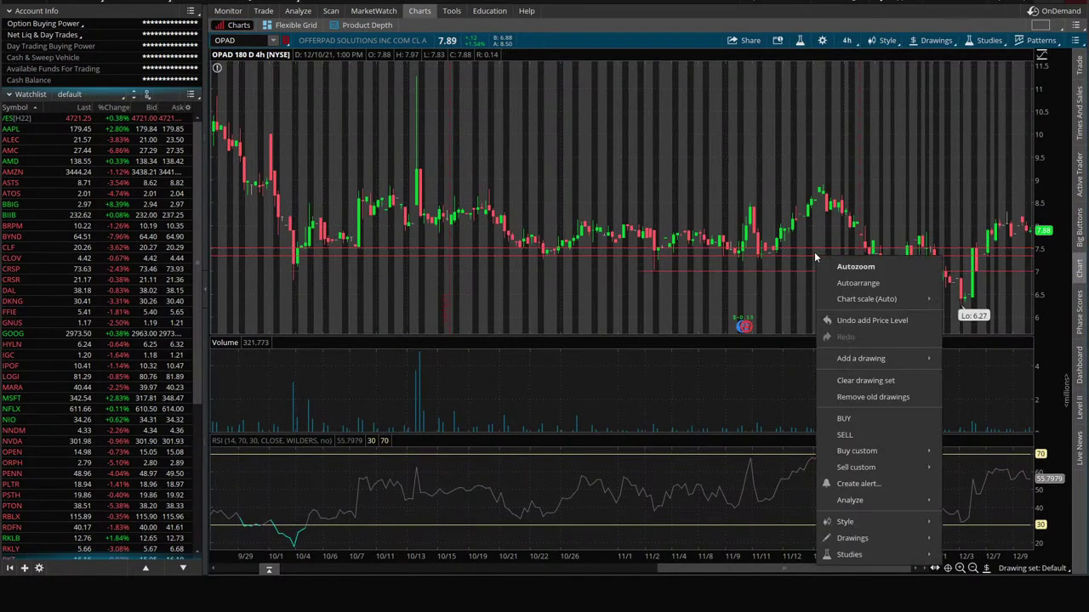
right_click(811, 249)
click(884, 311)
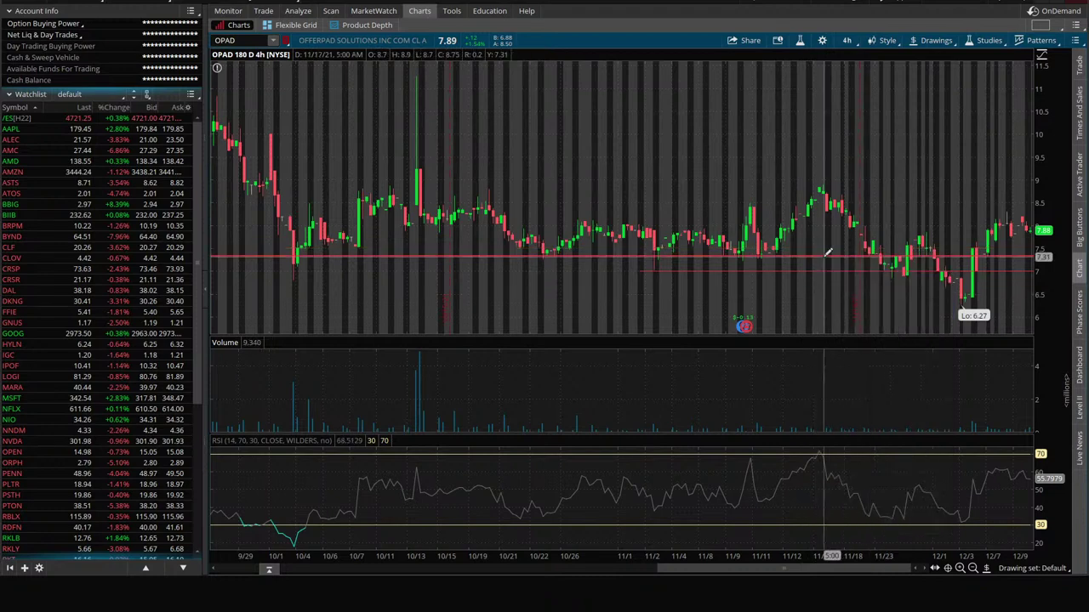
right_click(824, 256)
click(886, 316)
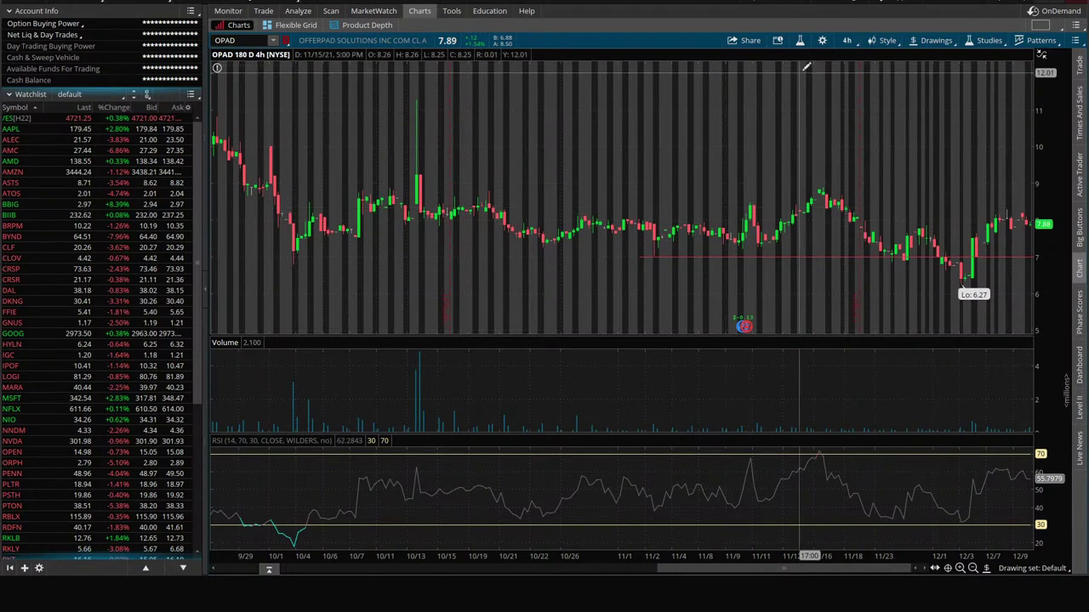
- Switch OPAD's chart to the 20-day hourly view and back to 180-day 4-hour, and extend the price level at 7 to the left
click(847, 40)
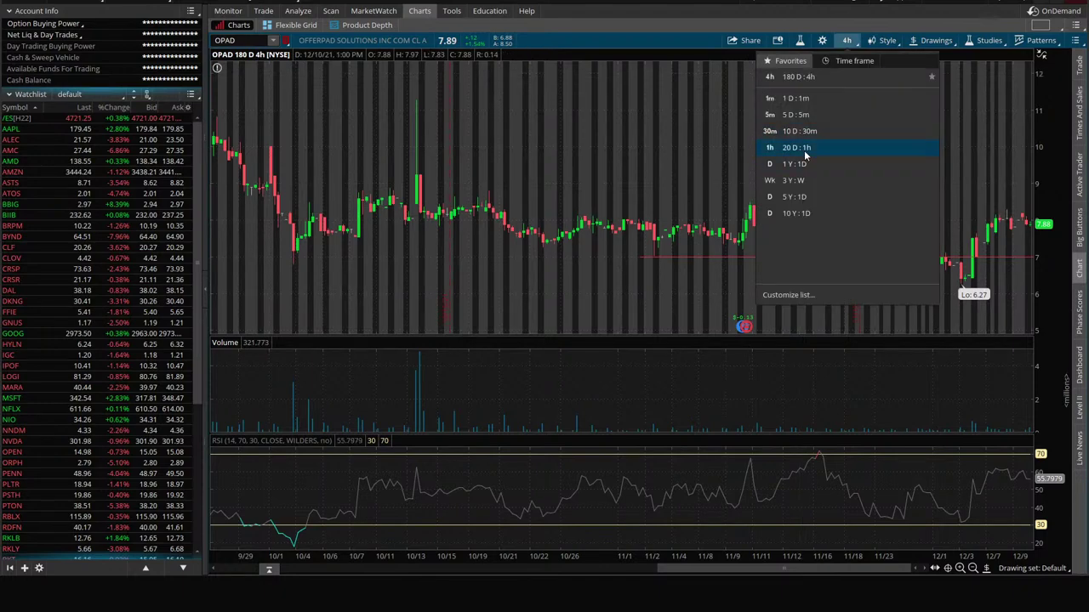
click(803, 150)
click(846, 40)
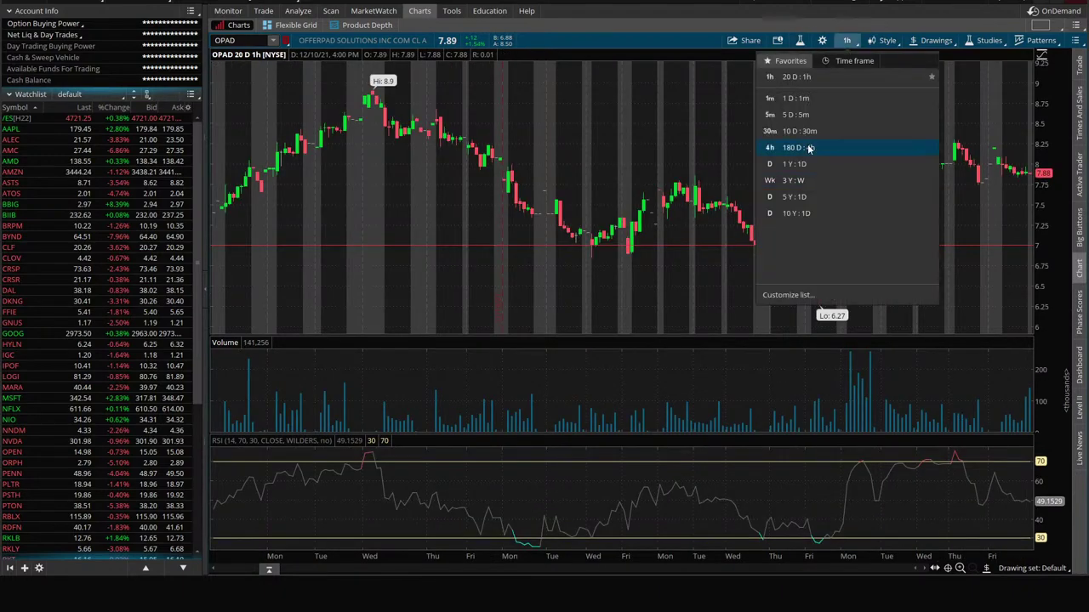
click(809, 148)
right_click(945, 293)
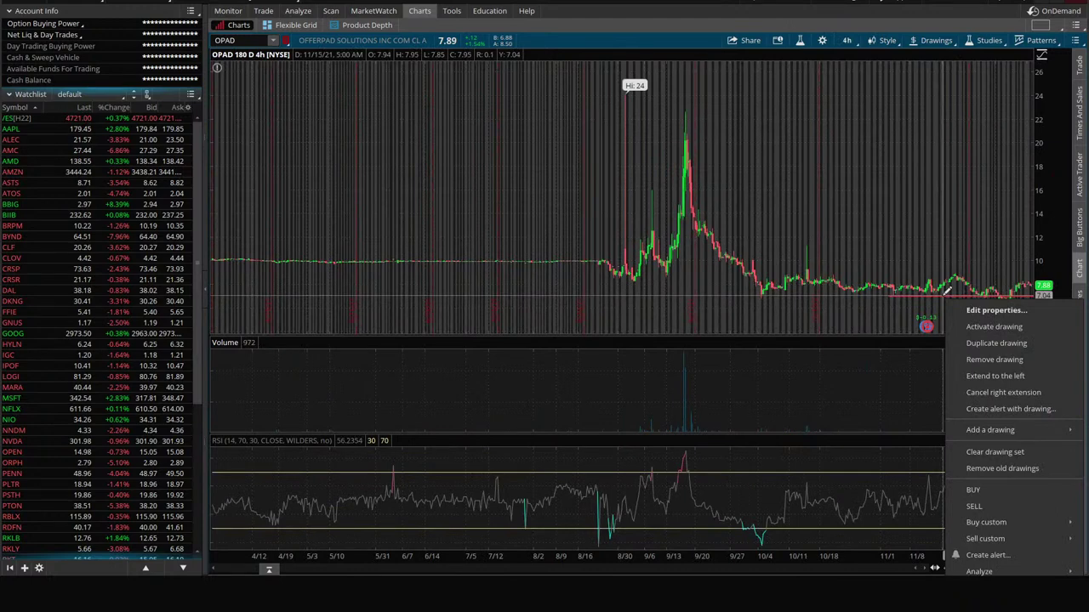
click(999, 374)
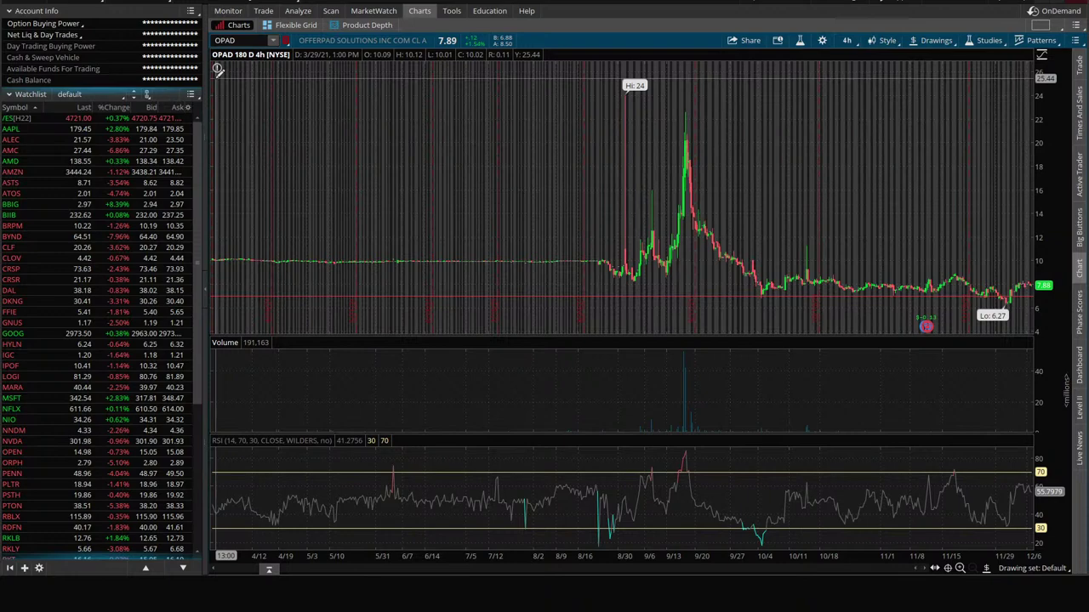
- Compare OPAD's chart with its option chain, including the put premiums for the 17 DEC 21 expiration
click(264, 11)
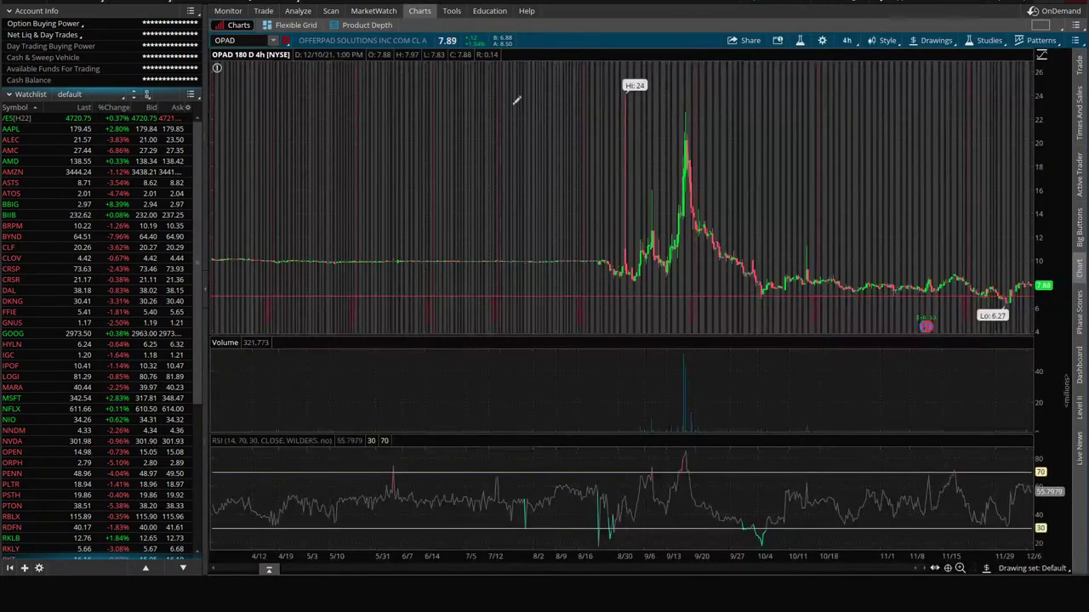
click(419, 10)
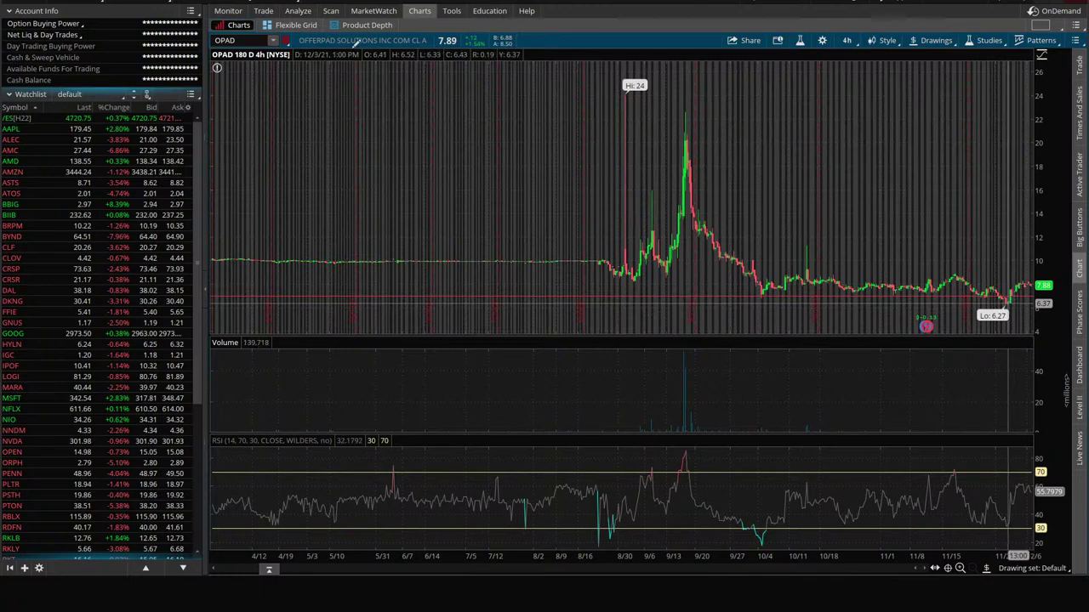
click(263, 10)
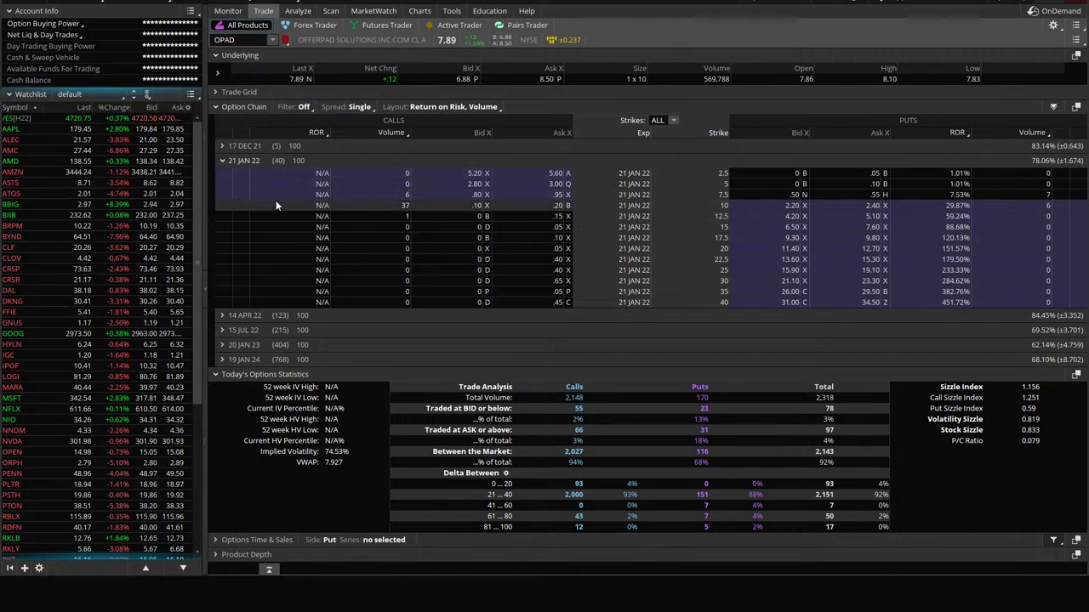
mouse_move(426, 16)
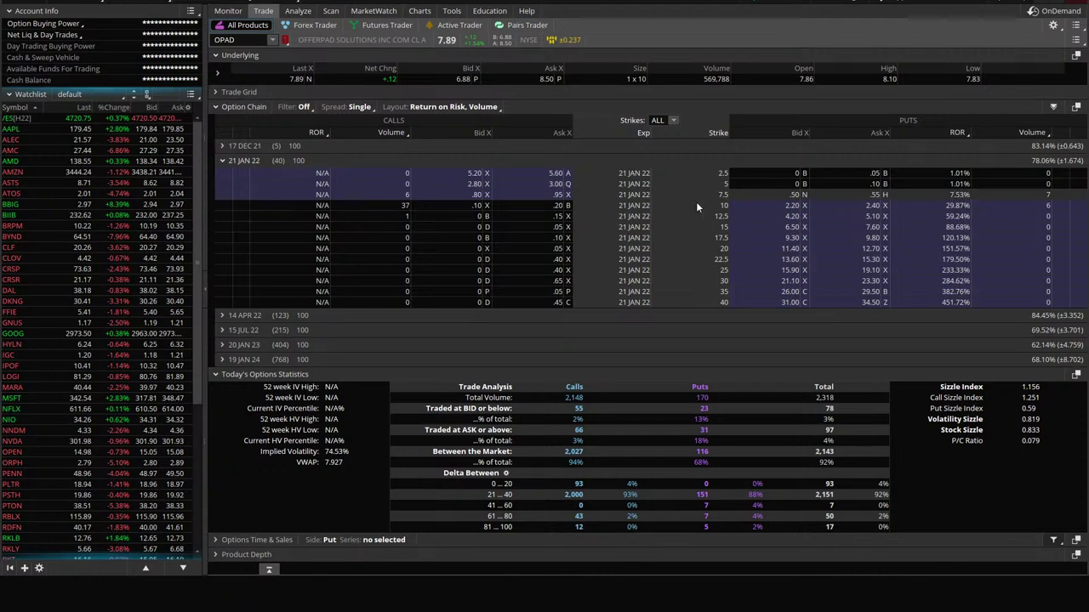
click(240, 146)
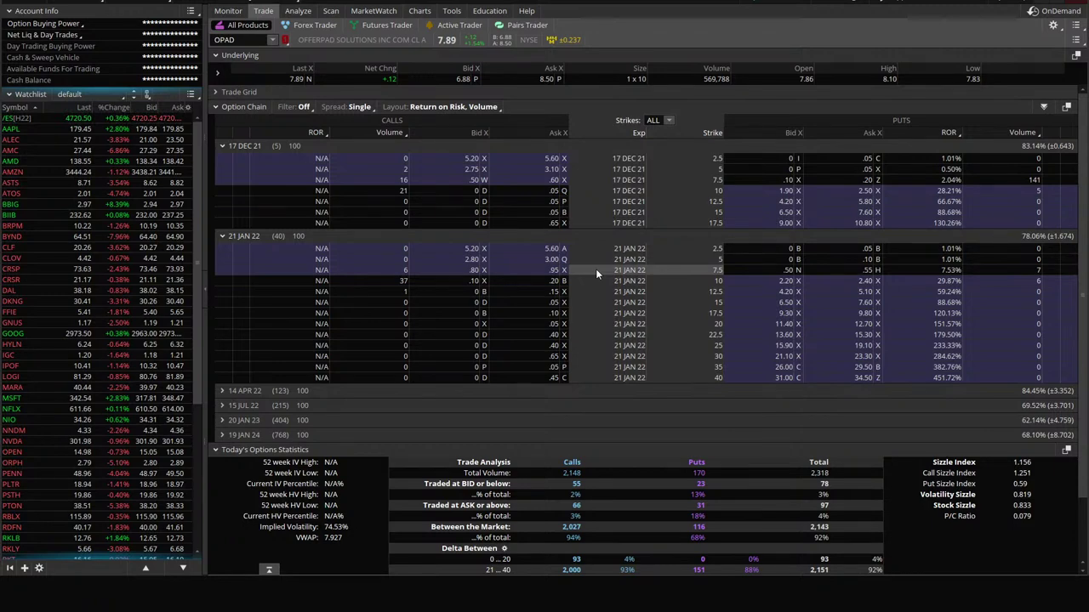
click(417, 11)
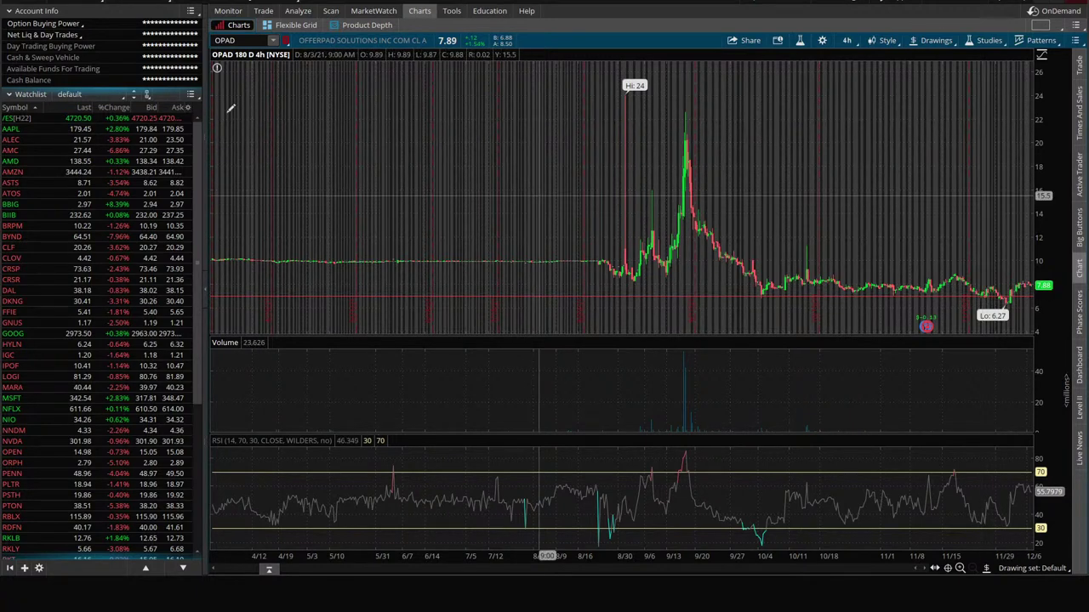
click(262, 11)
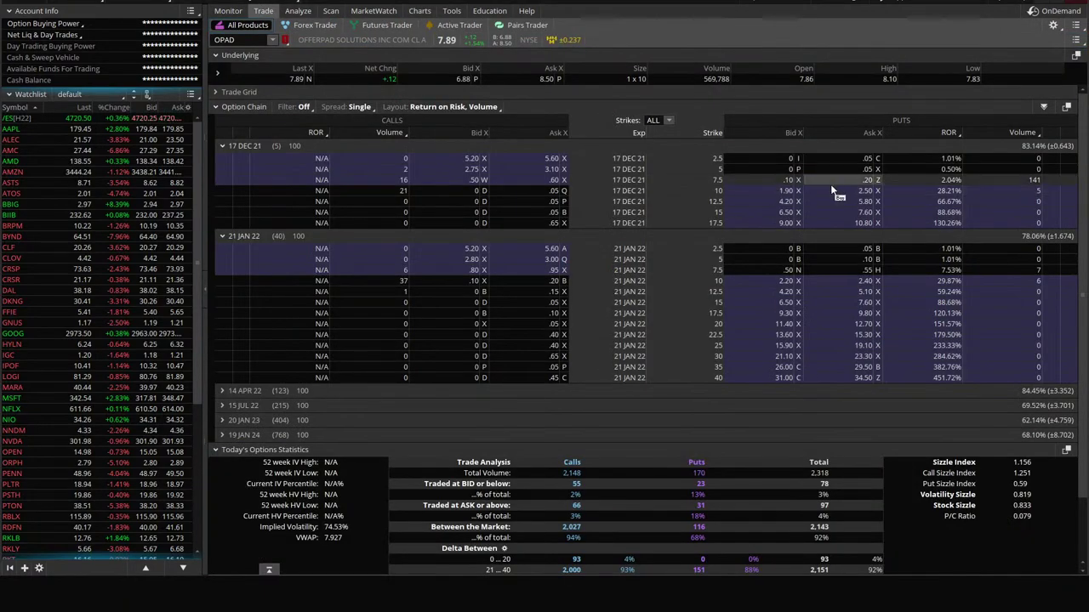
- Load the option chain for OPEN
click(245, 39)
text(OPEN)
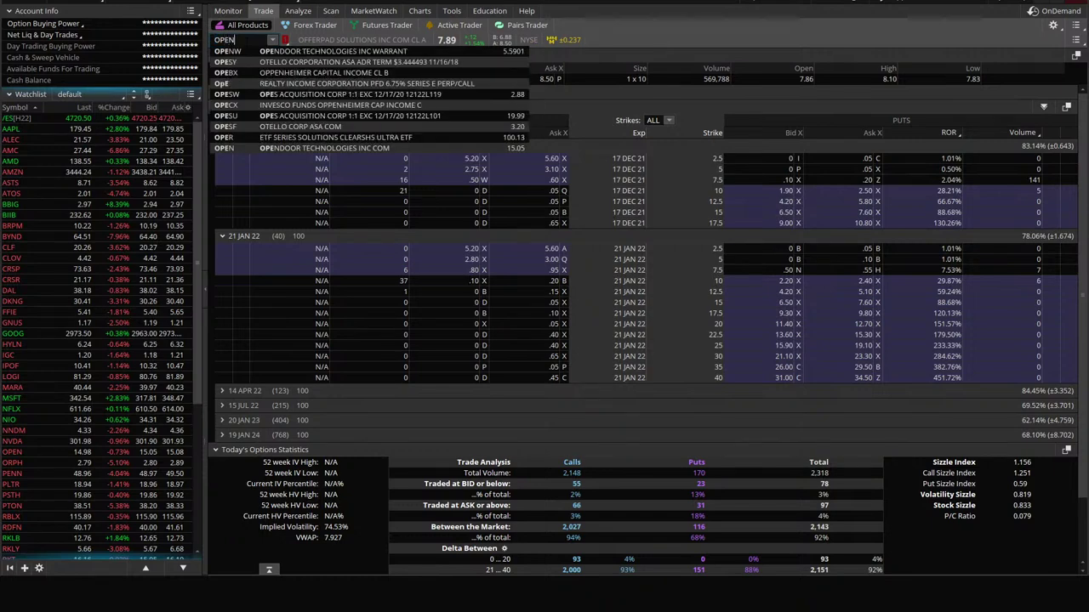
key(Return)
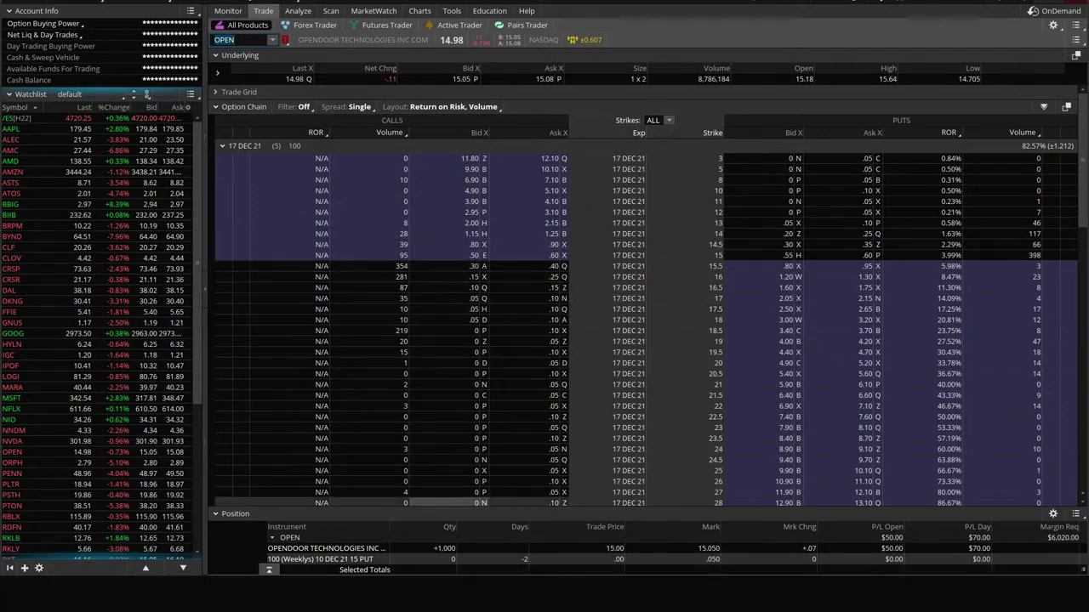
- Look up the OPEN 12/10 15p position in the HT Profit Tracker spreadsheet, and return to thinkorswim to view OPEN's chart
mouse_move(290, 594)
click(337, 545)
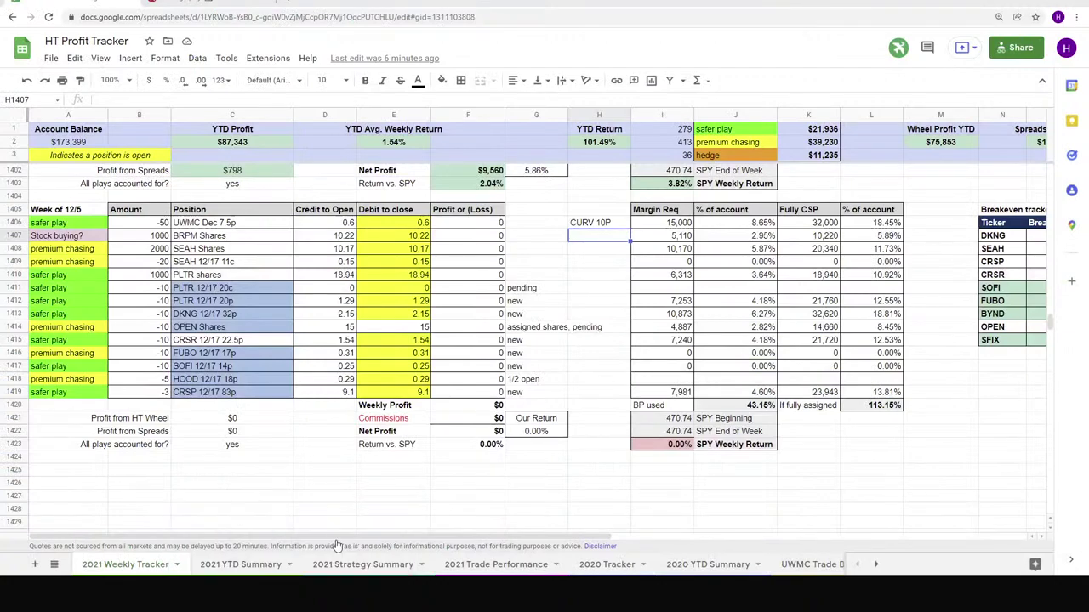
scroll(331, 340, up, 6)
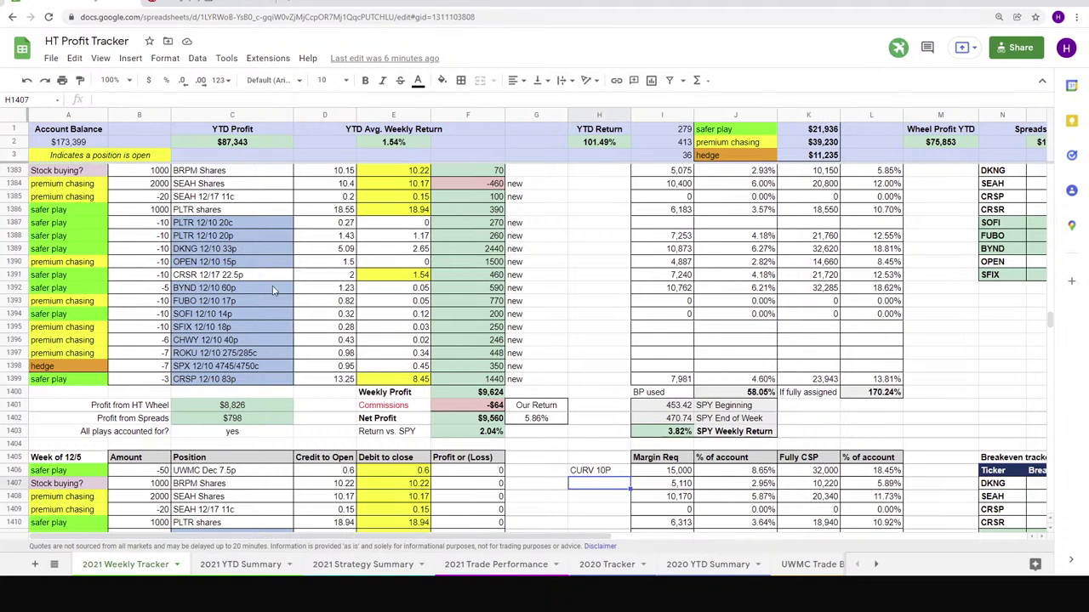
click(240, 266)
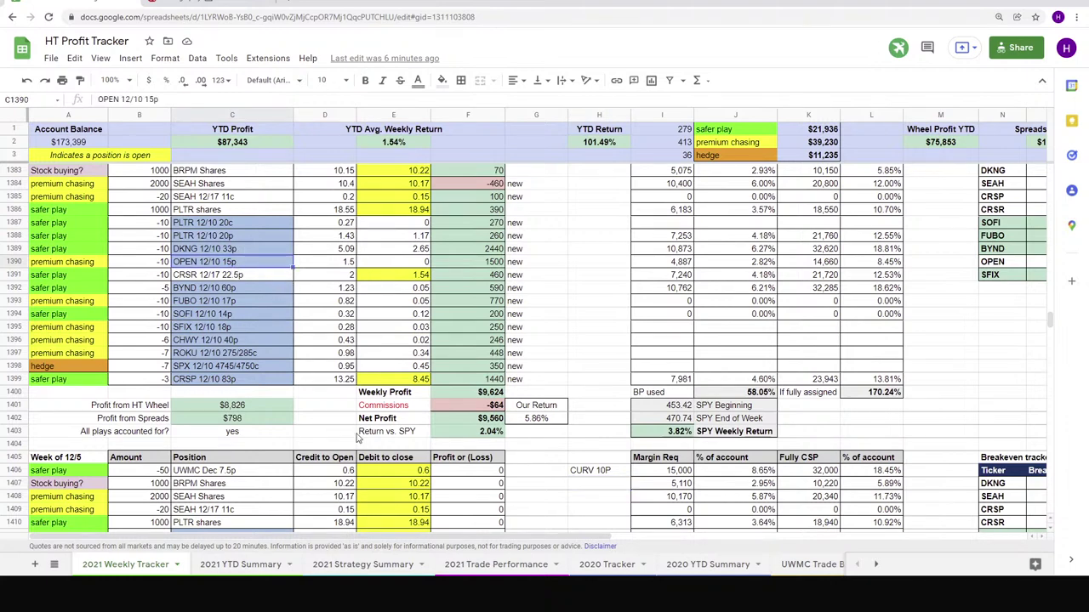
key(alt+Tab)
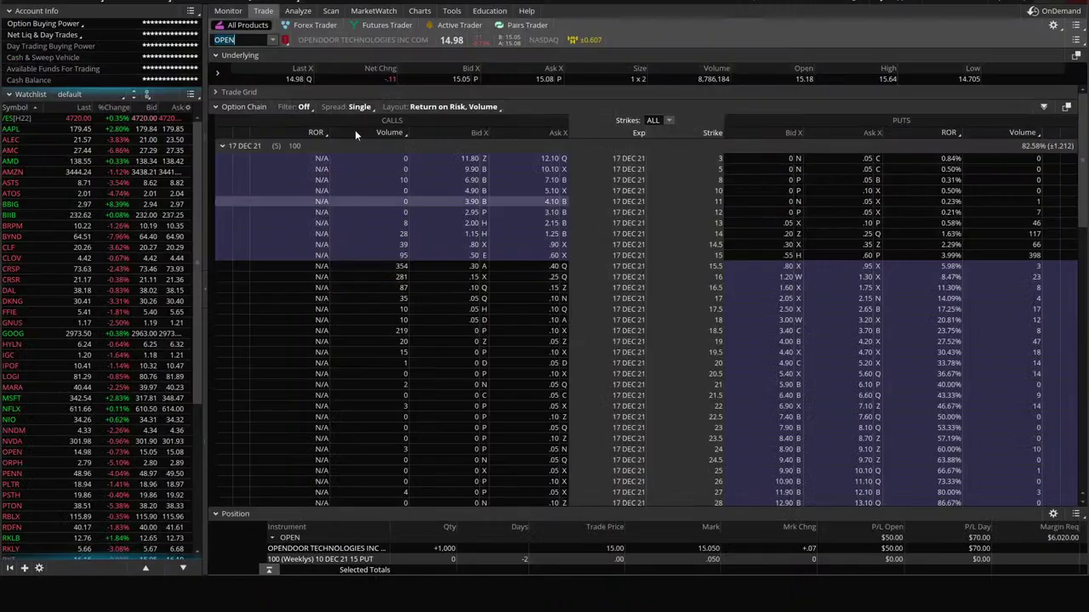
click(419, 11)
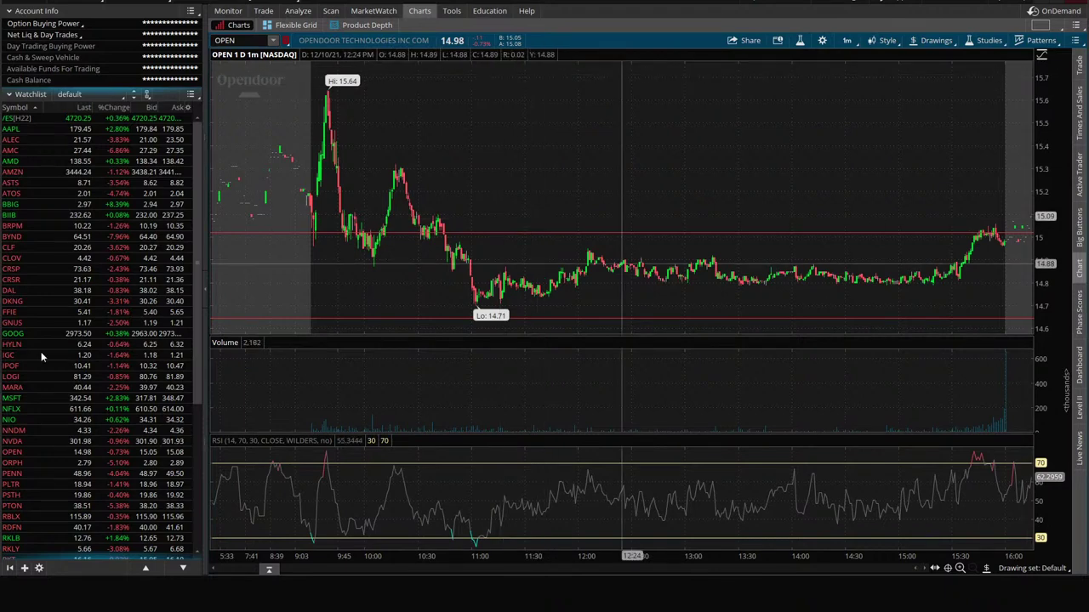
- Return to the HT Profit Tracker spreadsheet and set the OPEN Shares amount to 1000 in the week of 12/5
mouse_move(287, 575)
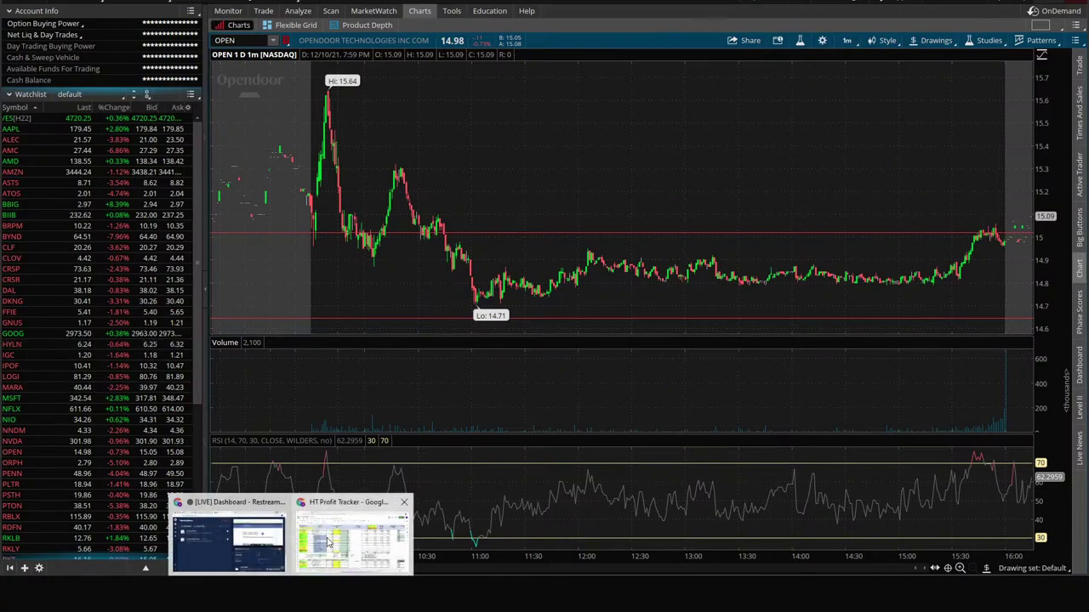
click(352, 519)
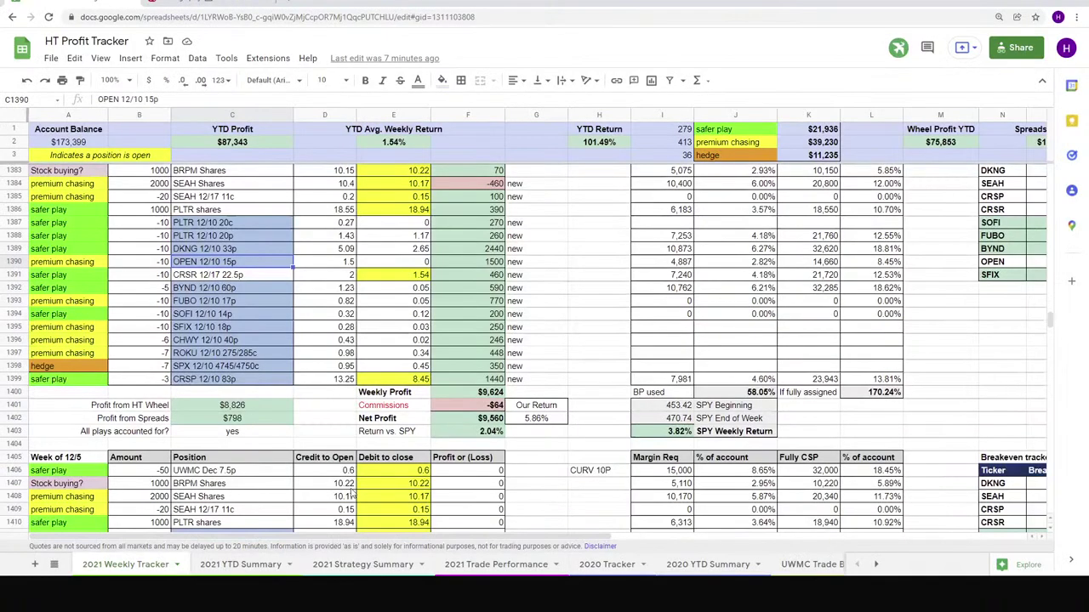
click(395, 265)
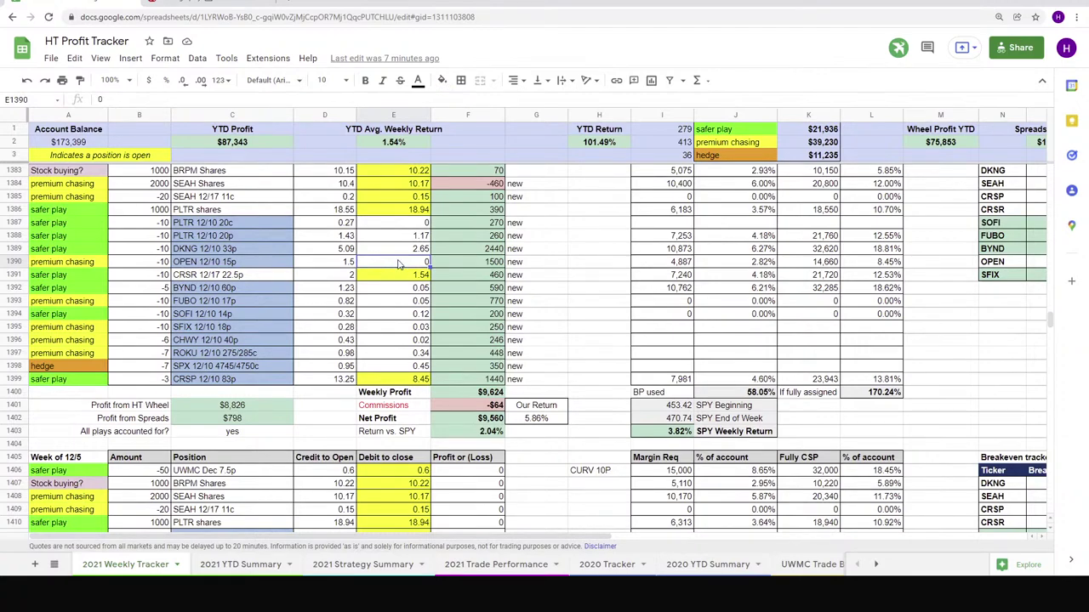
scroll(366, 280, down, 5)
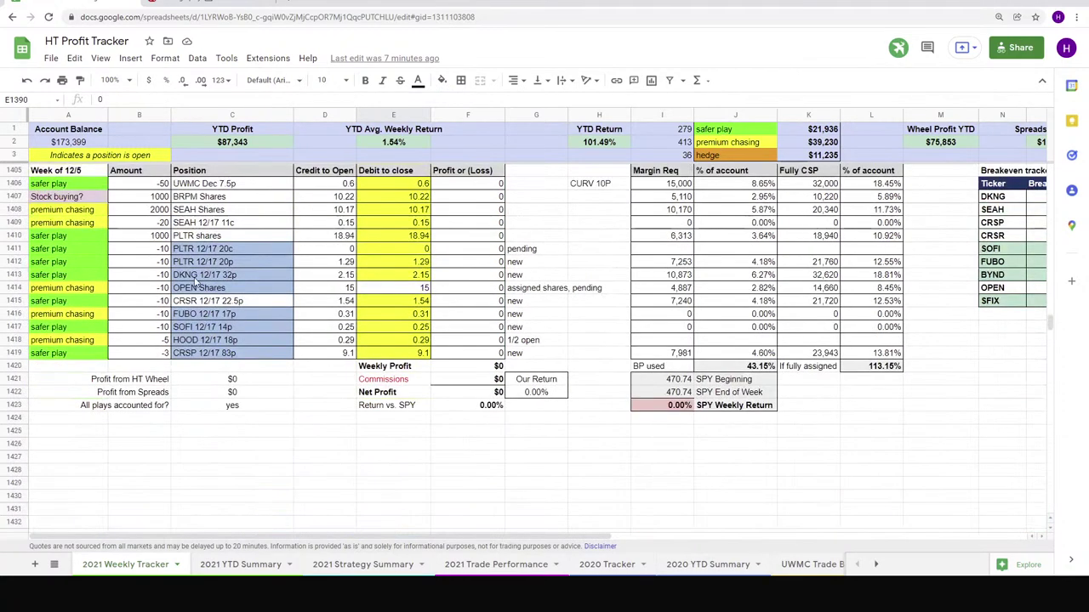
scroll(197, 284, up, 2)
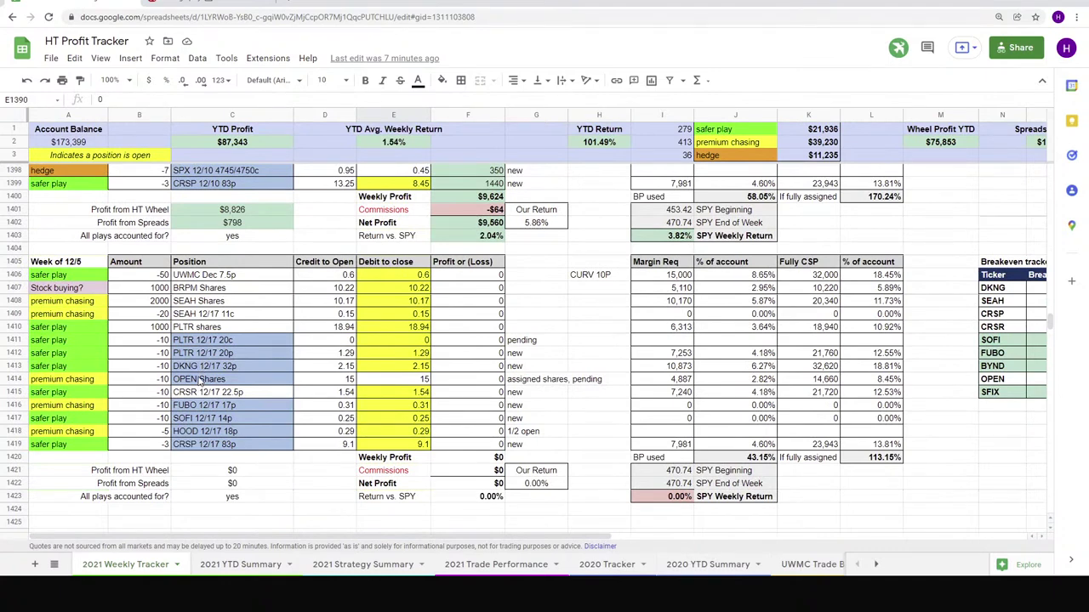
click(165, 382)
text(1)
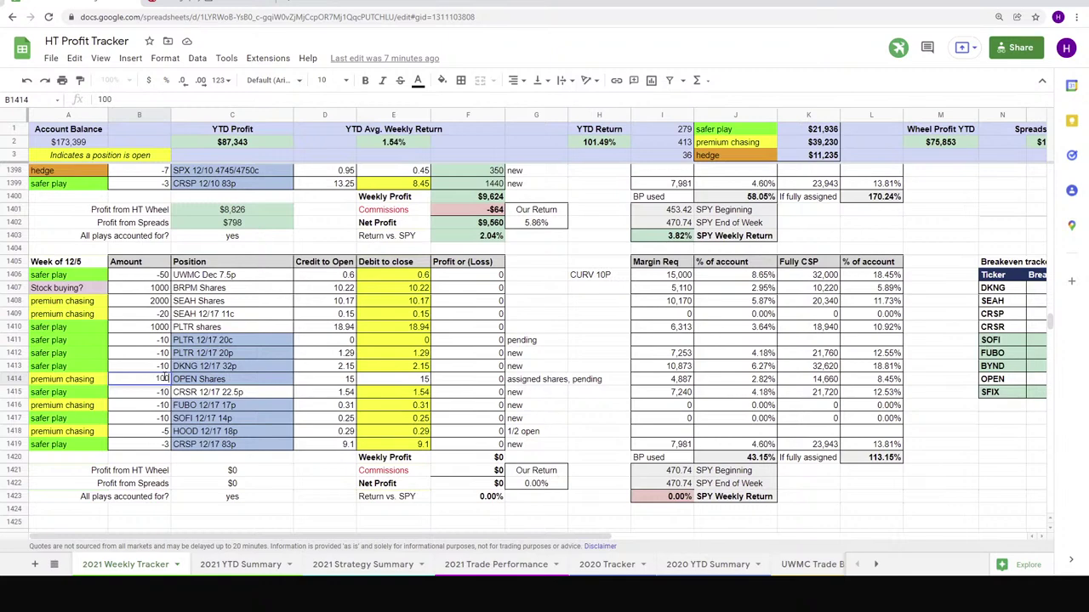
key(Return)
- Try 15.08 as the debit to close for OPEN Shares, inspect its profit formula, and undo the entry
scroll(191, 237, up, 4)
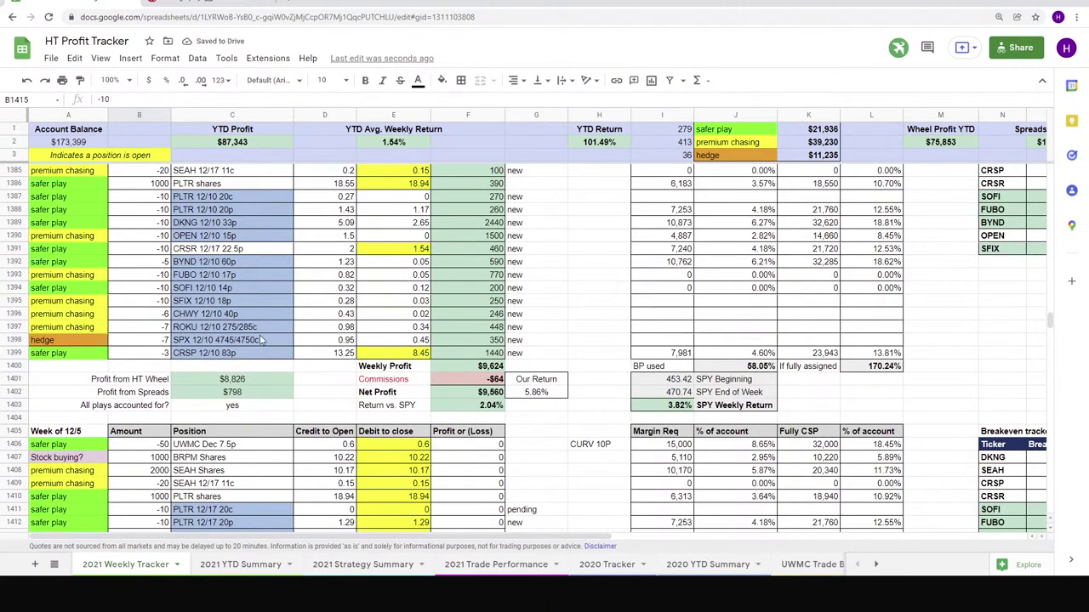
scroll(189, 417, down, 3)
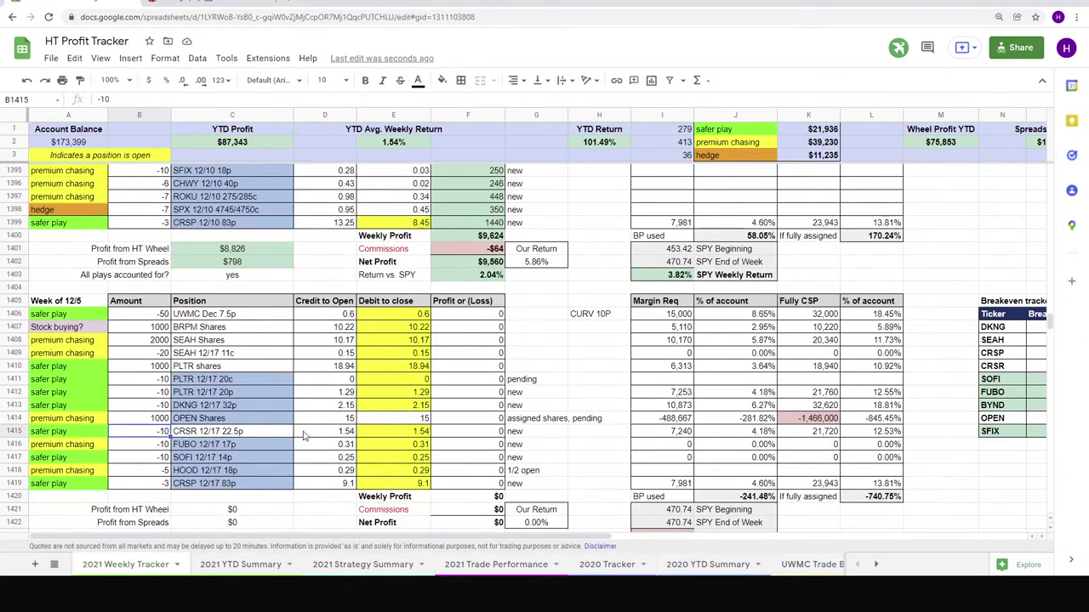
click(406, 420)
text(15.08)
key(Return)
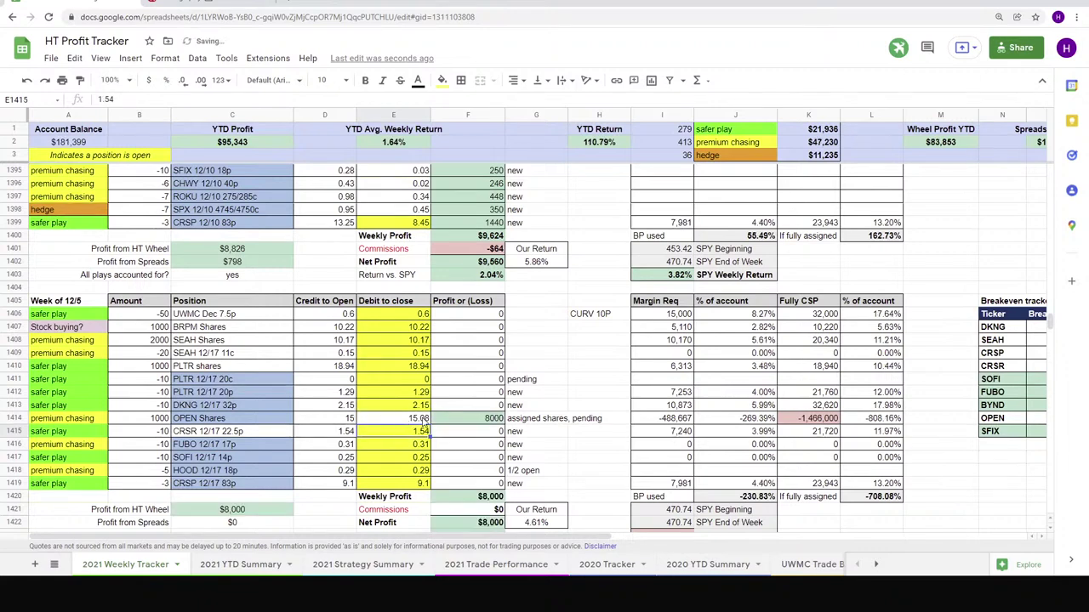
click(475, 422)
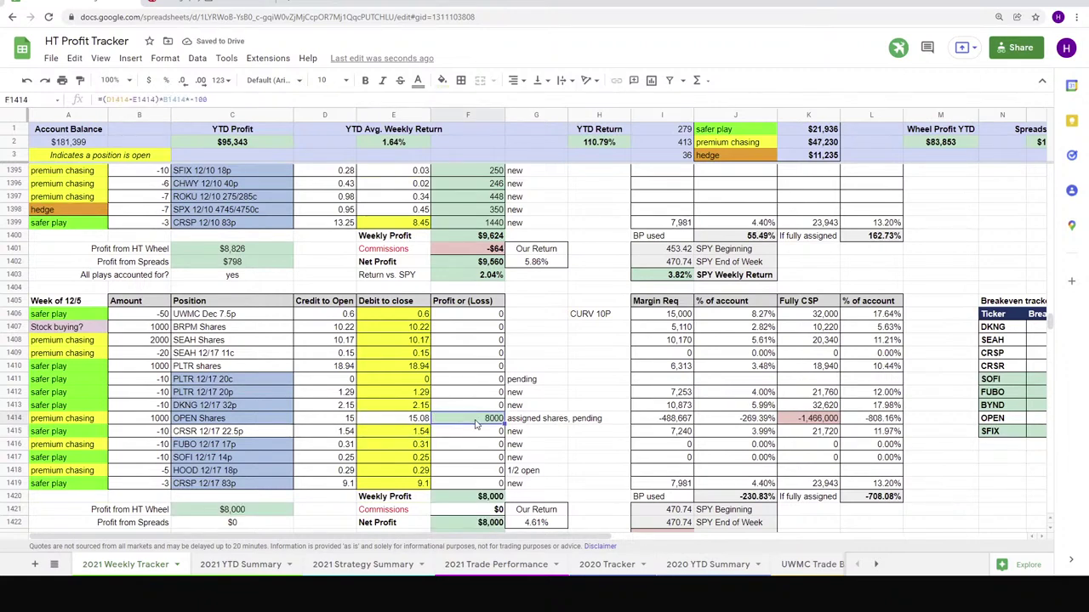
key(ctrl+z)
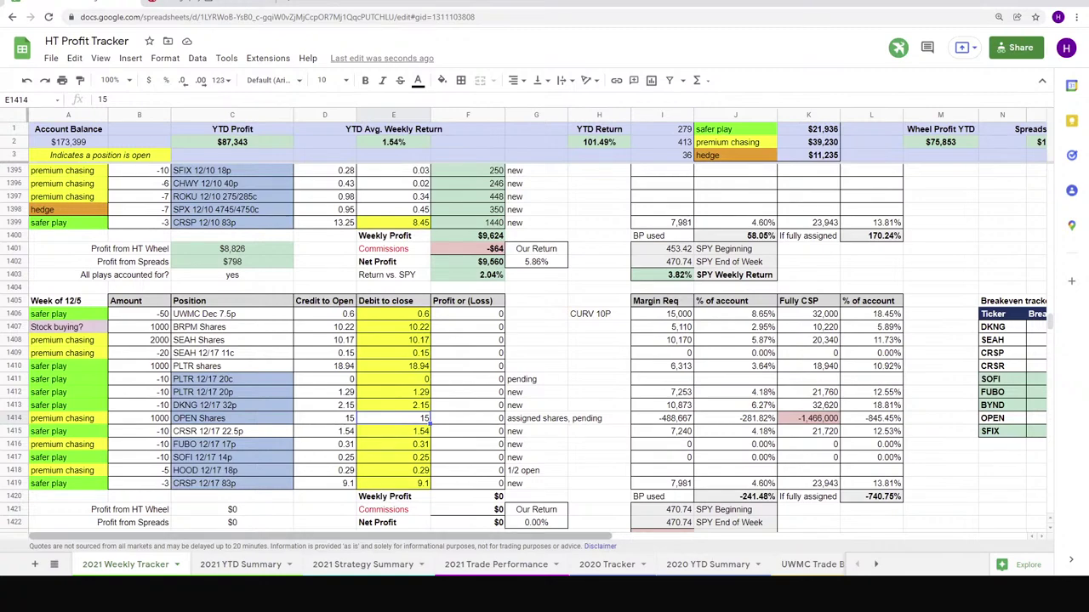
scroll(409, 393, up, 5)
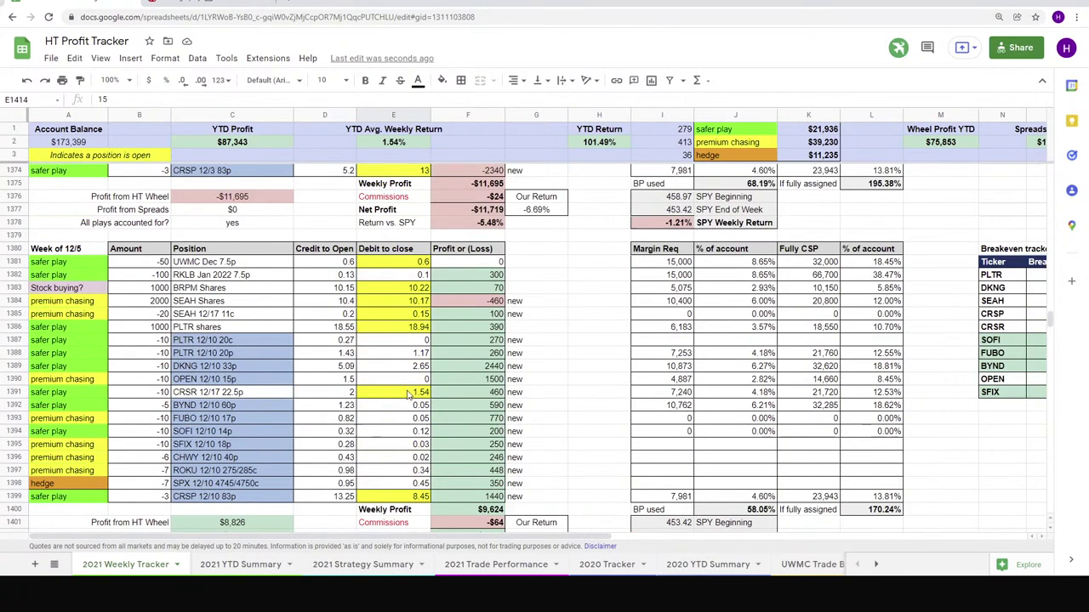
scroll(408, 394, down, 5)
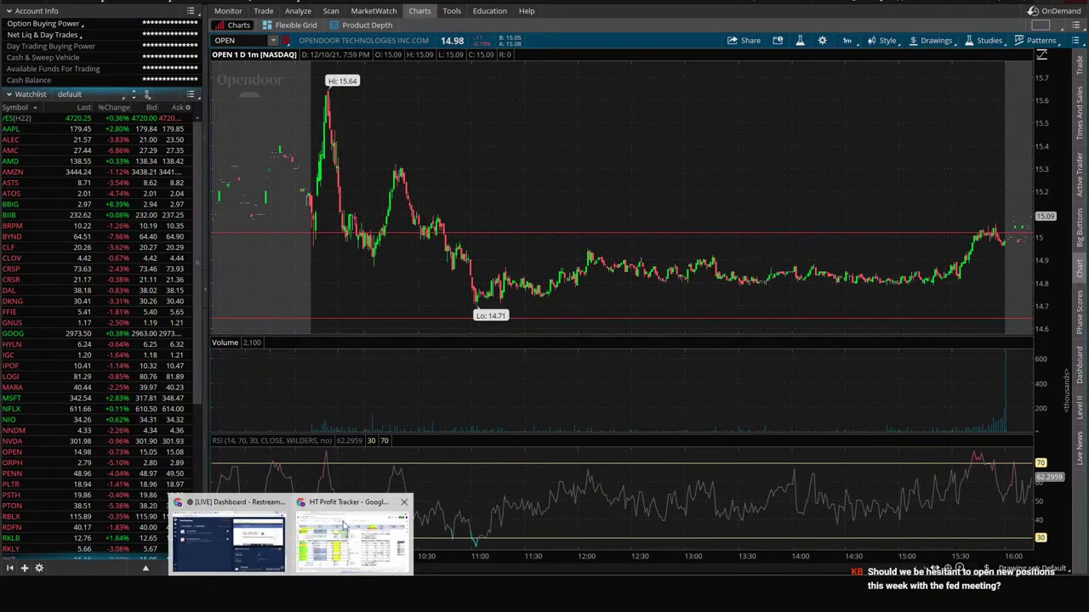
- Set both the margin requirement and the fully cash-secured value of the OPEN Shares row to 0
click(348, 508)
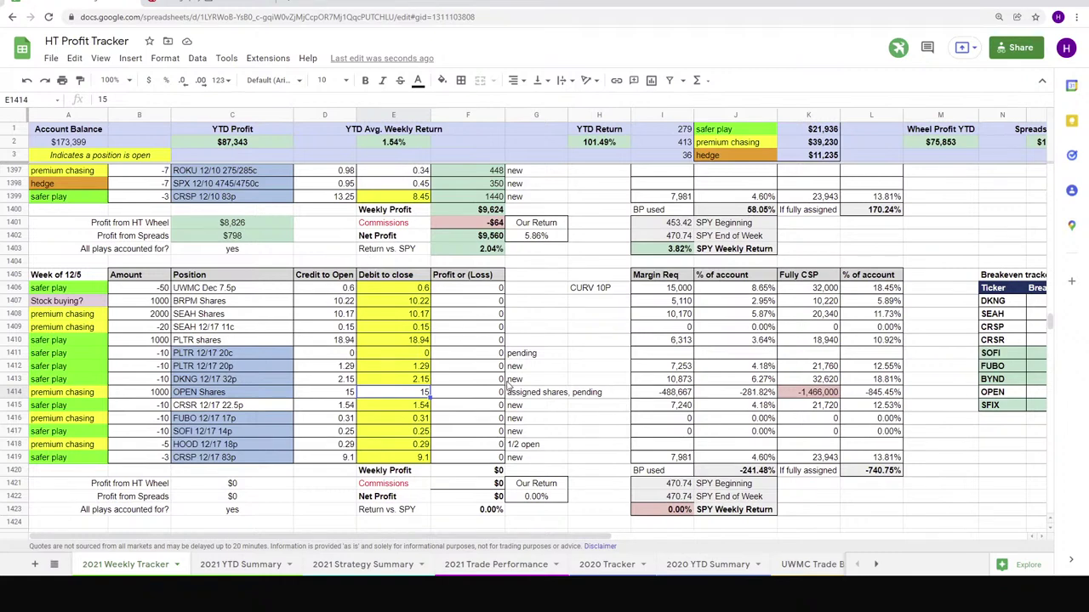
click(752, 470)
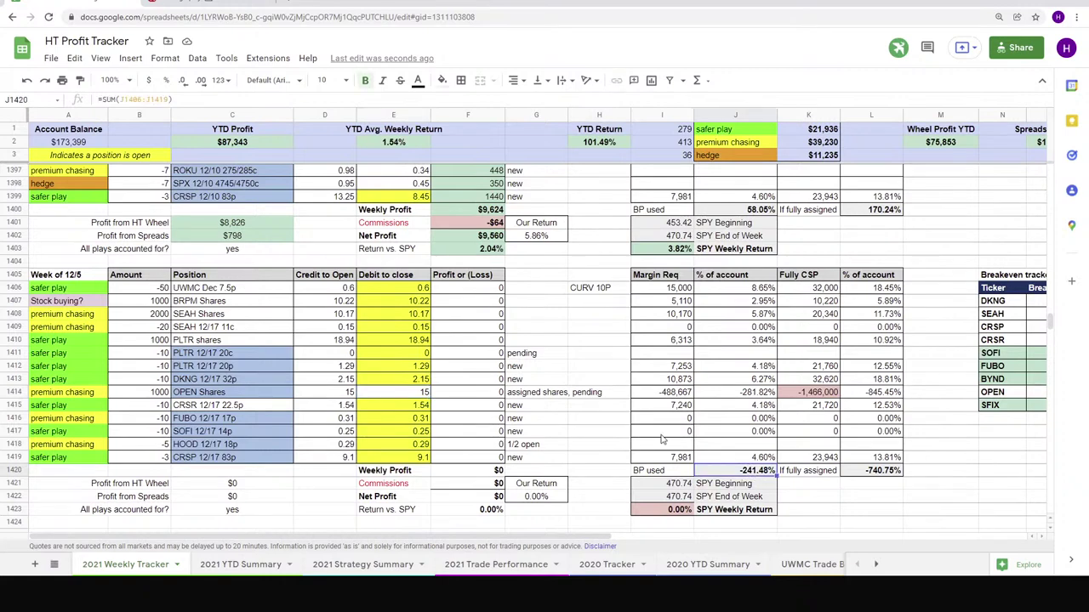
click(417, 395)
click(663, 394)
text(0)
key(Tab)
key(Tab)
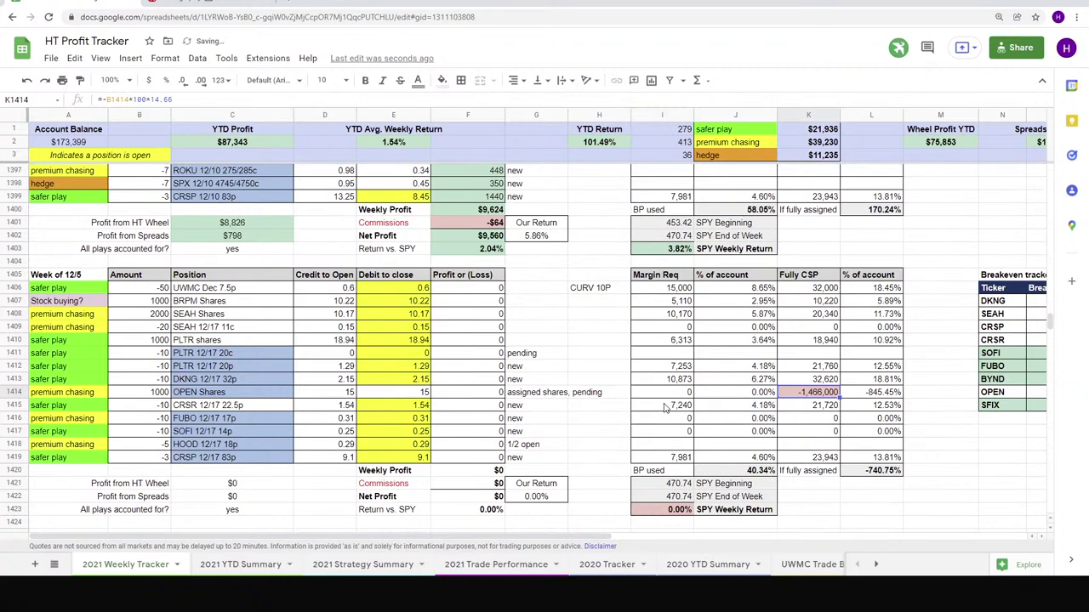
text(0)
key(Return)
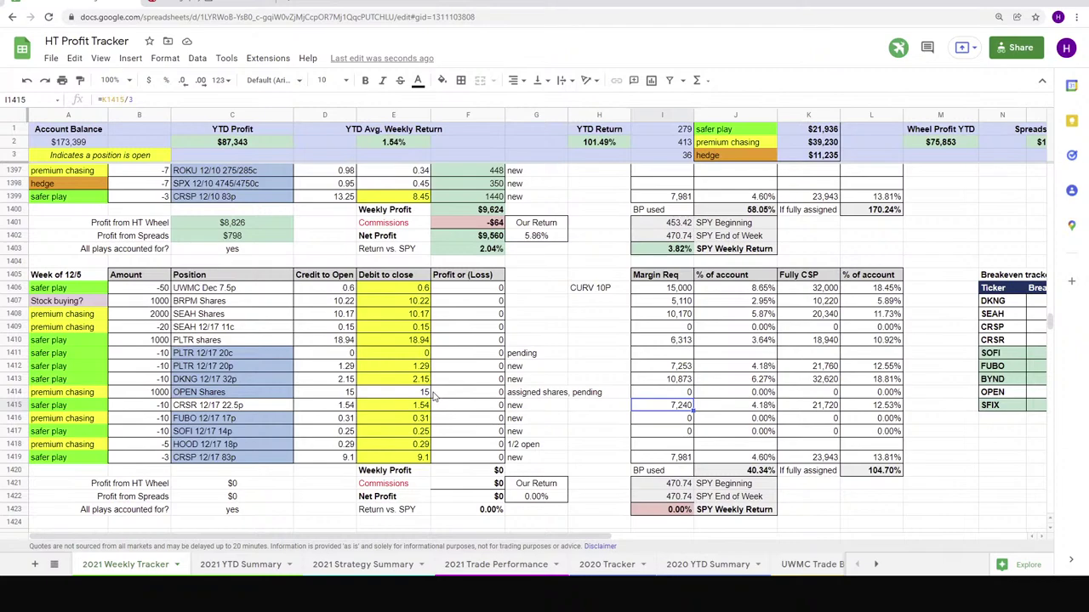
- Review the trades marked new in the completed week of 12/5 on the 2021 Weekly Tracker sheet
scroll(432, 395, up, 5)
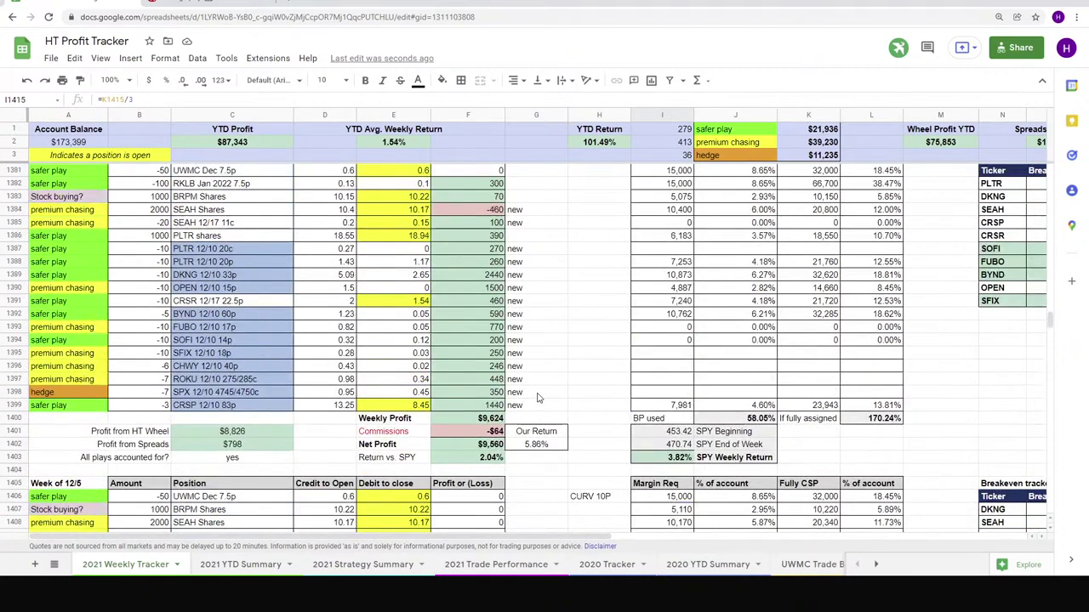
drag(541, 406, 524, 248)
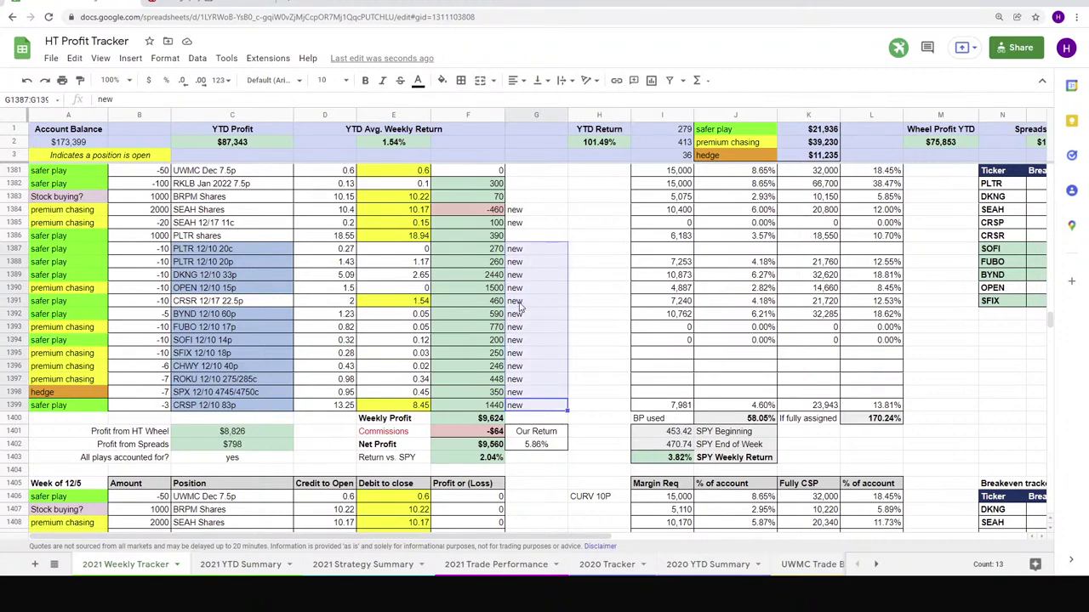
scroll(522, 306, down, 6)
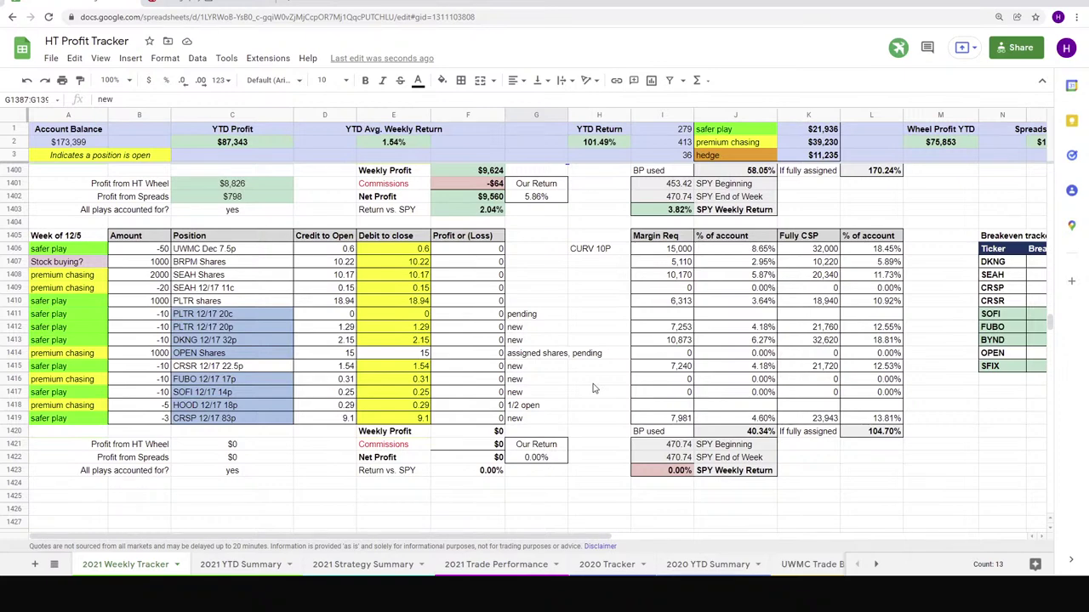
- Examine the upcoming week's position table from Amount to Profit or (Loss), including its Debit to close values
drag(139, 238, 466, 419)
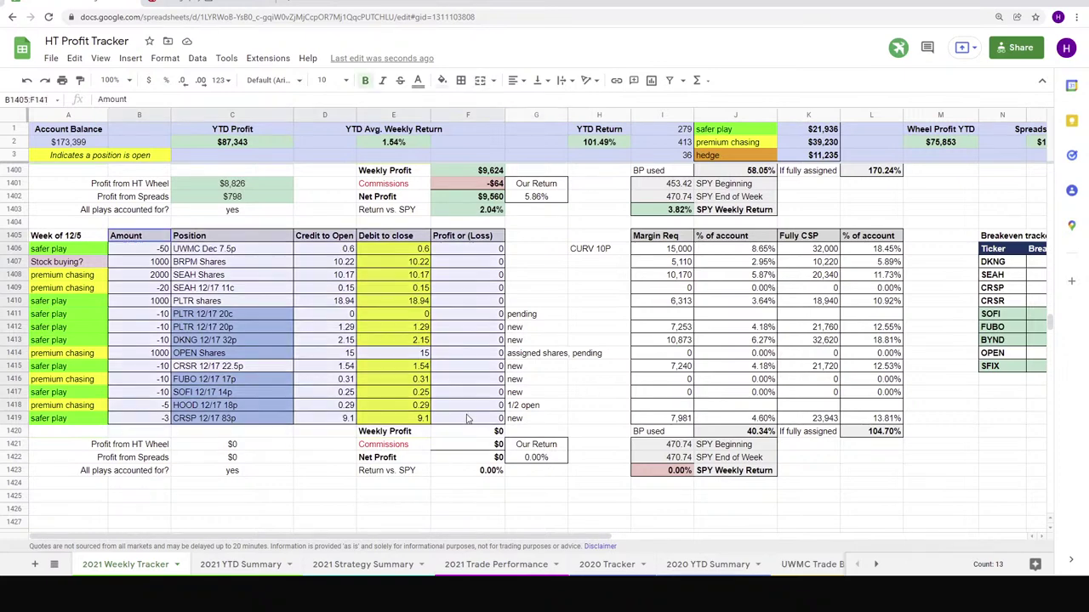
click(557, 397)
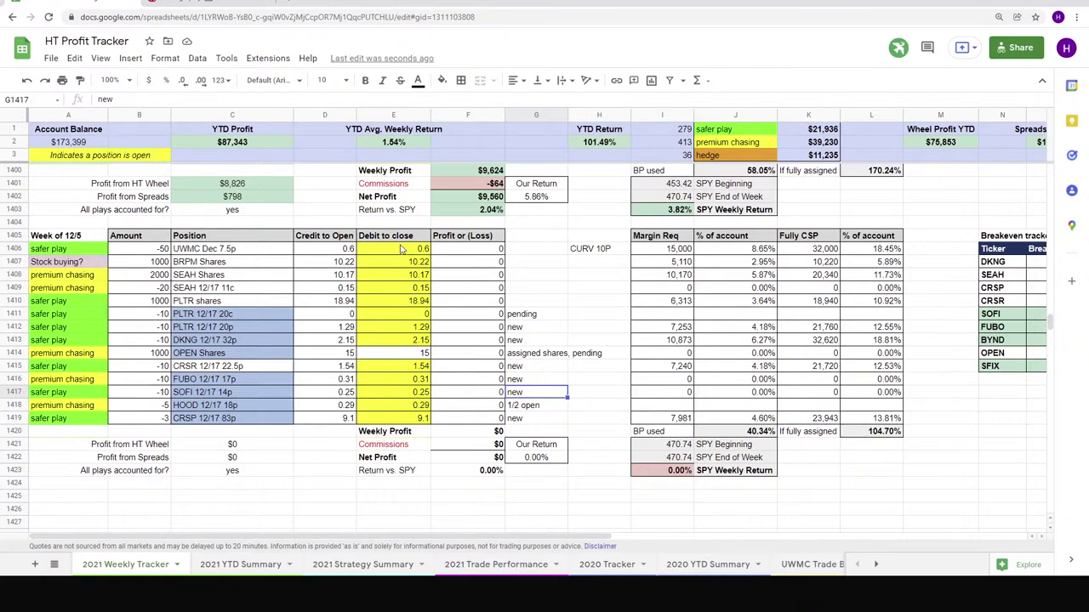
drag(402, 248, 393, 423)
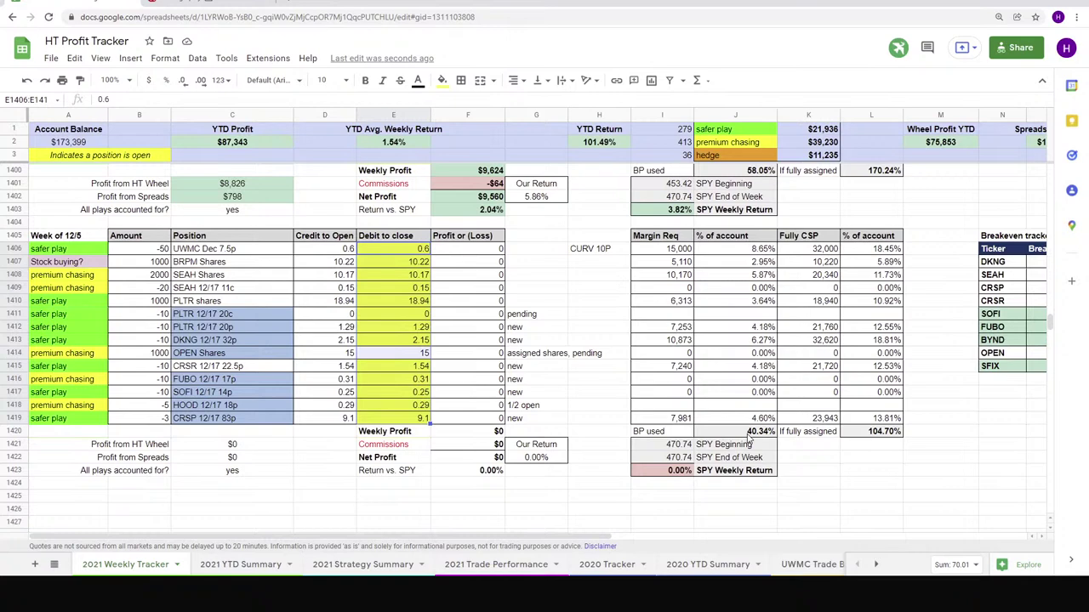
click(575, 380)
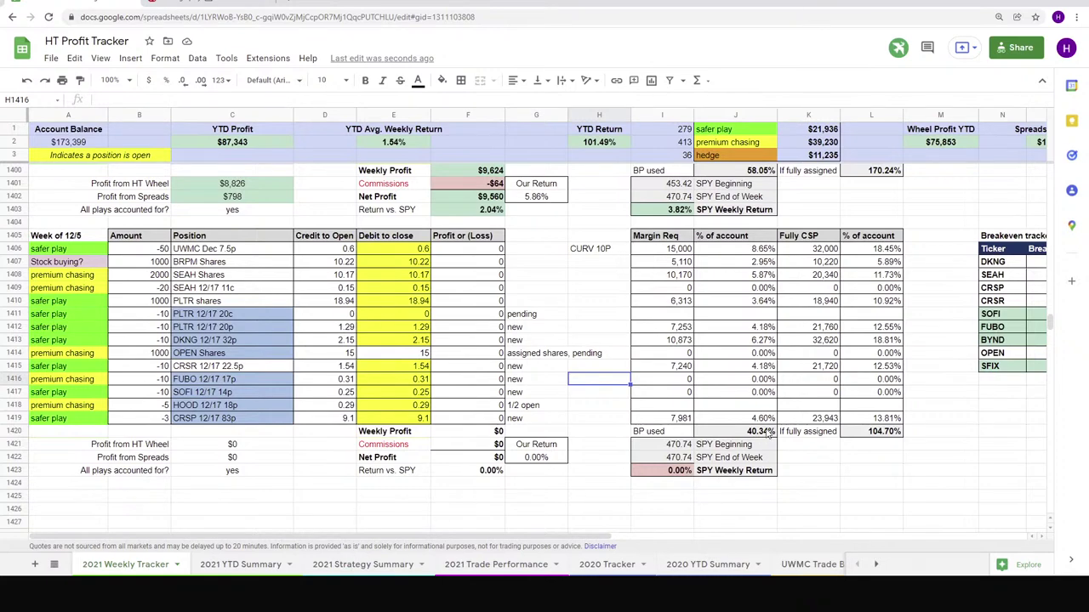
- Check the CURV 10P note in the tracker against the High ROR Puts scan results in thinkorswim's Option Hacker
click(585, 252)
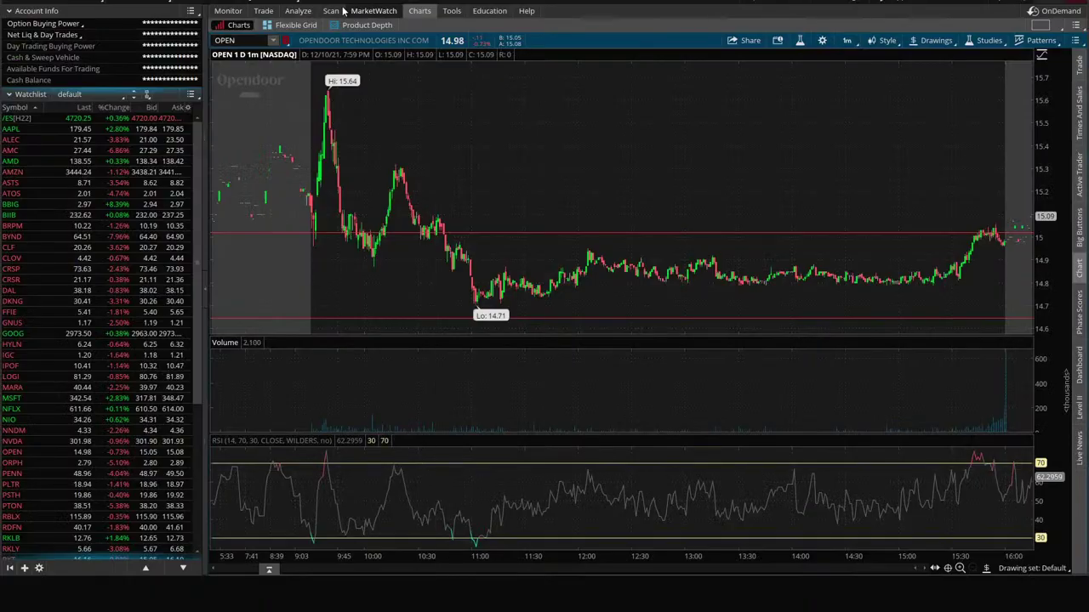
click(341, 10)
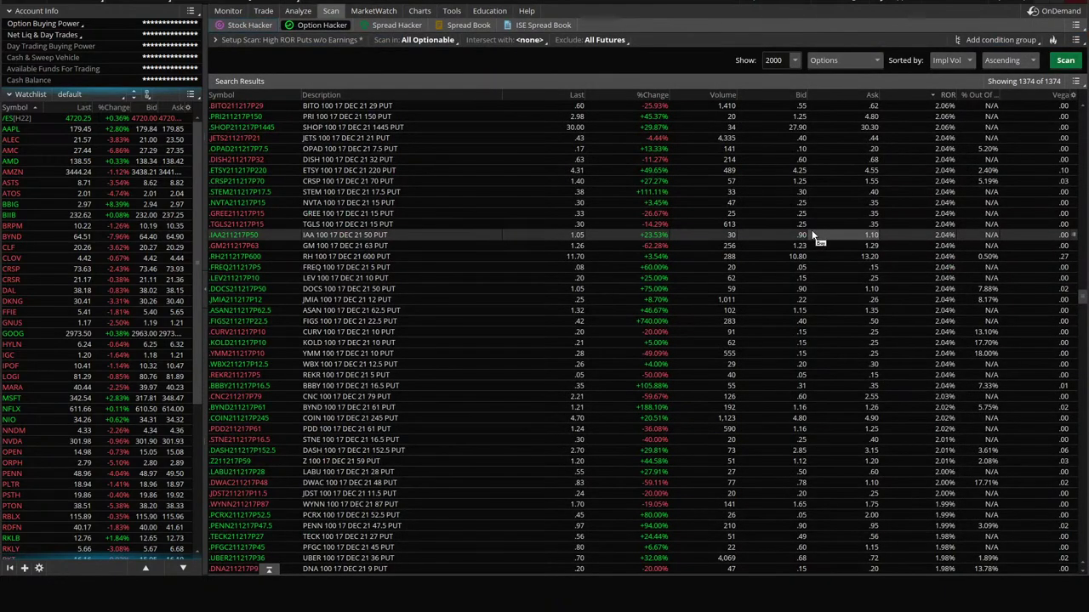
scroll(812, 235, down, 1)
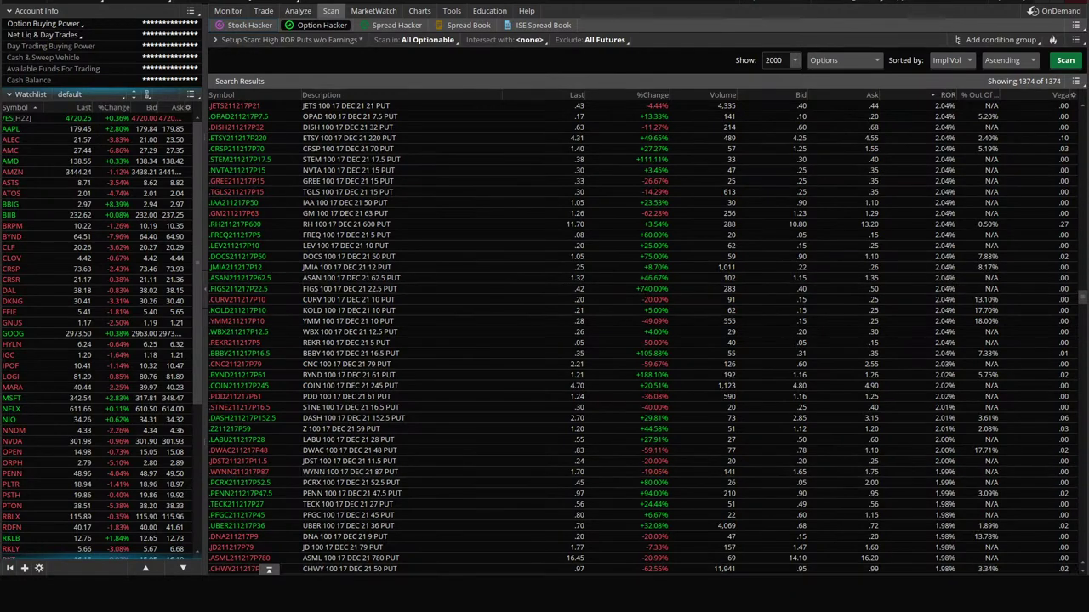
mouse_move(290, 595)
click(352, 536)
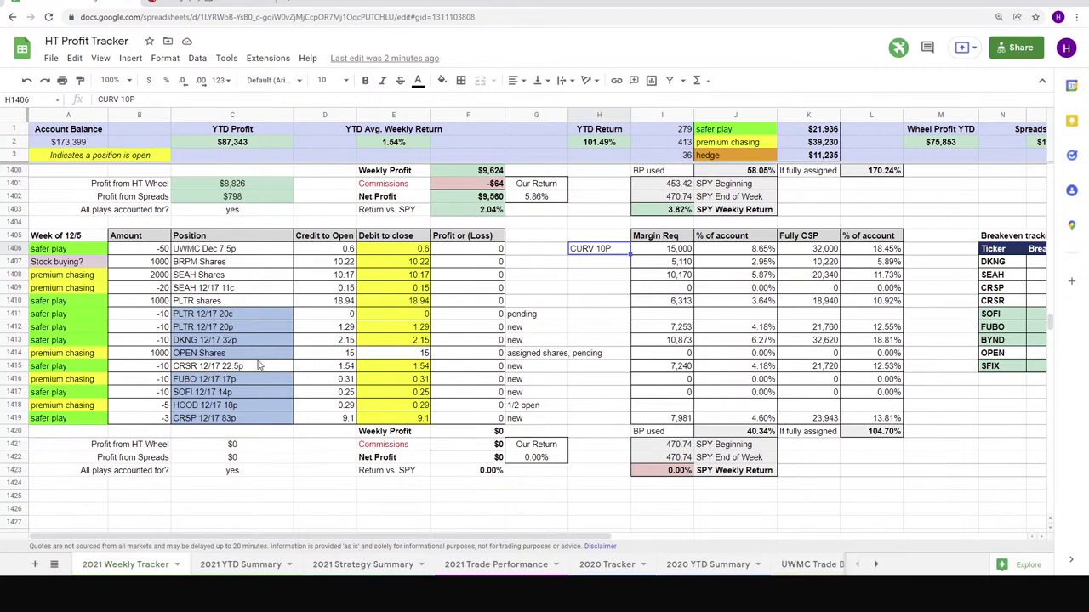
click(291, 596)
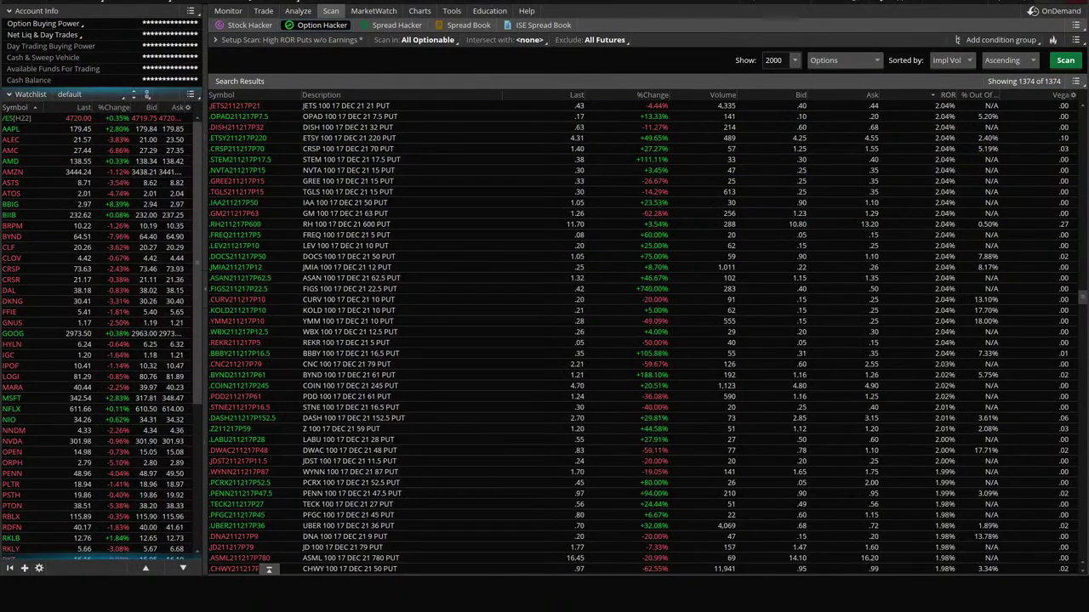
- Return to the HT Profit Tracker spreadsheet and compare the weekly results of 11/28 and 12/5 with the upcoming week's positions
mouse_move(291, 595)
click(353, 535)
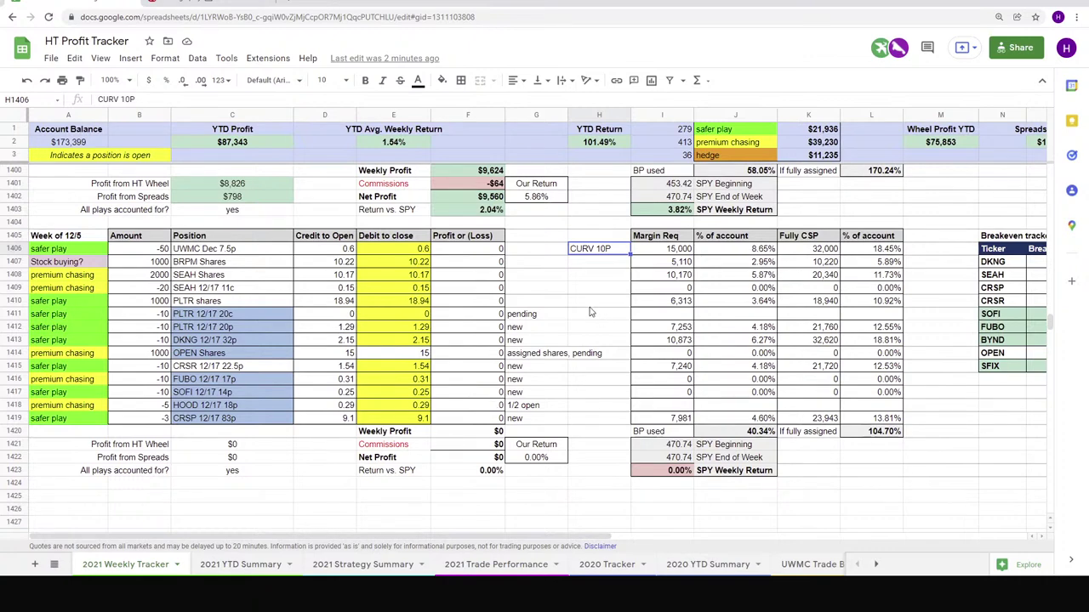
click(571, 356)
scroll(562, 366, up, 5)
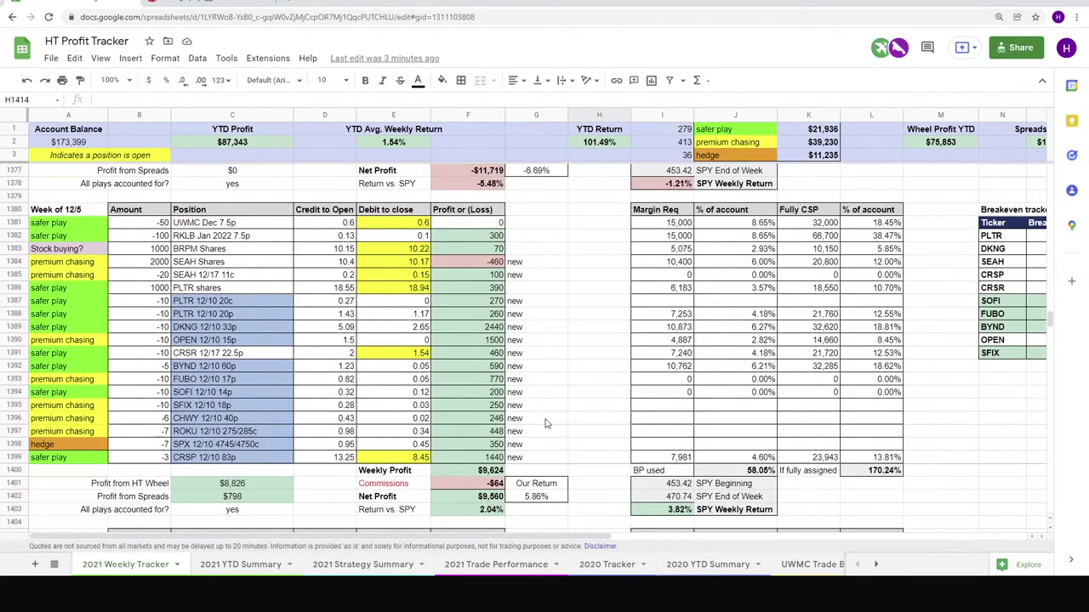
scroll(557, 389, up, 4)
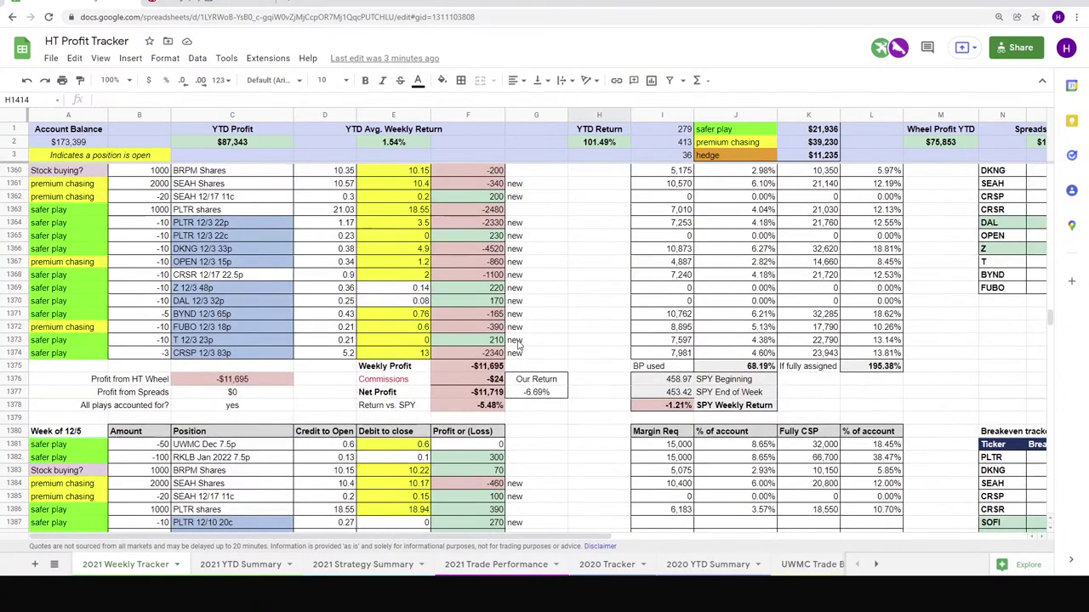
scroll(459, 332, down, 3)
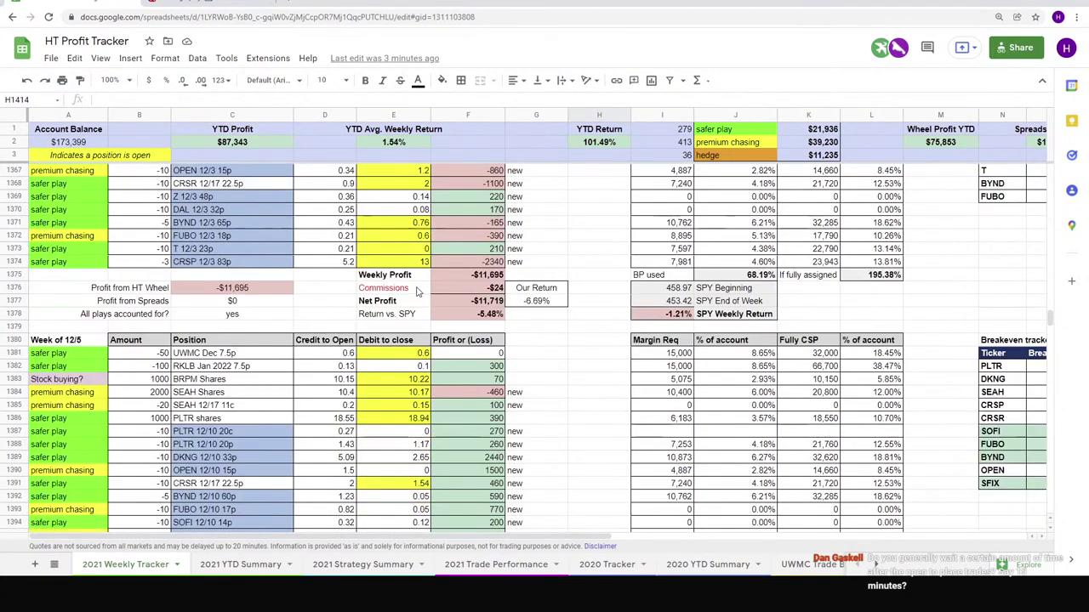
scroll(431, 328, down, 3)
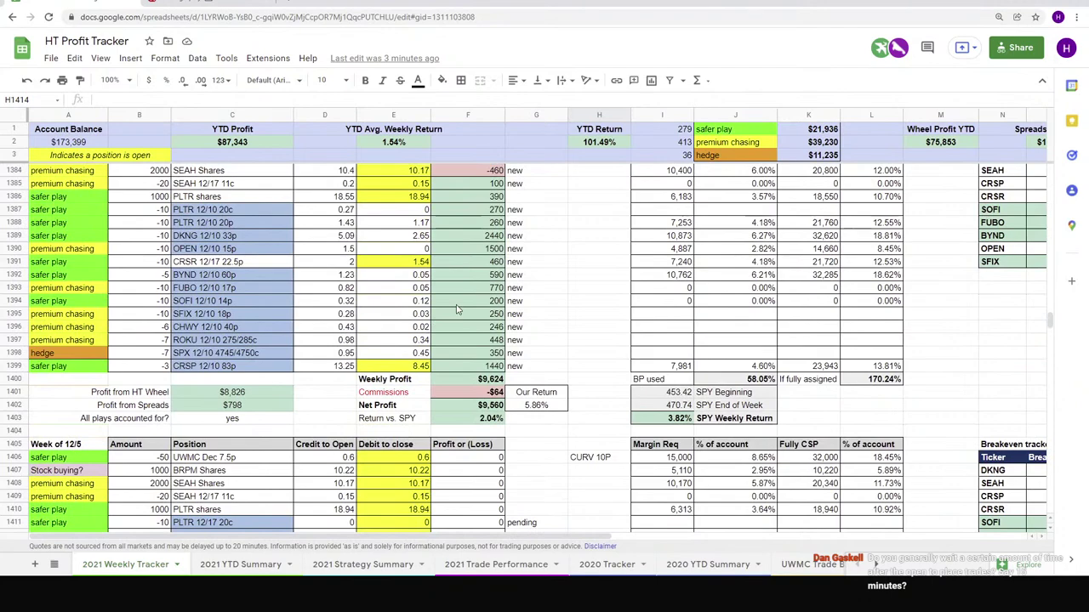
scroll(463, 341, up, 6)
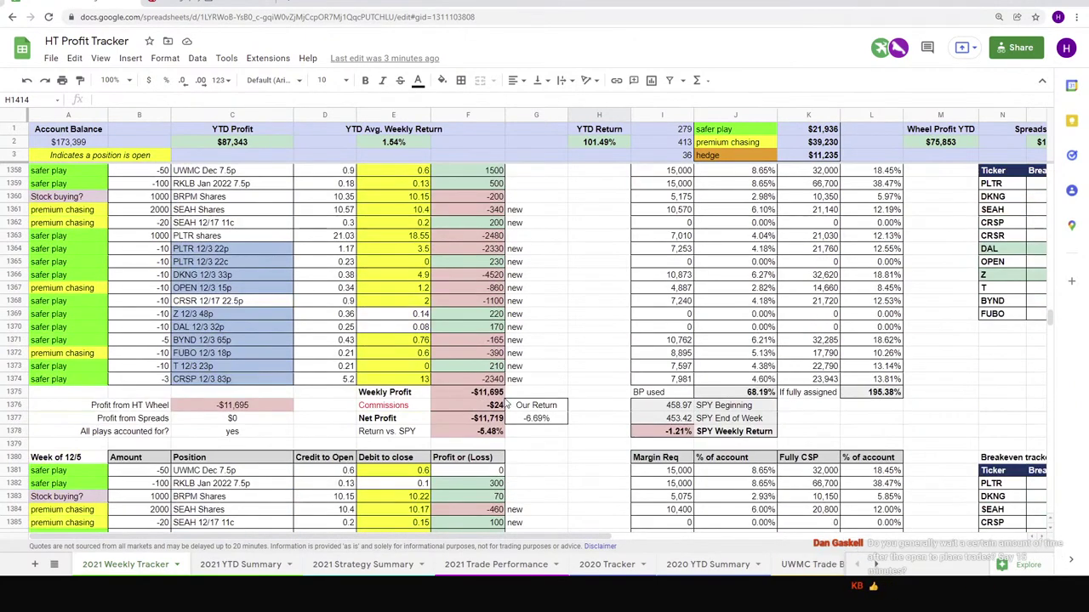
scroll(432, 412, down, 1)
scroll(432, 412, down, 5)
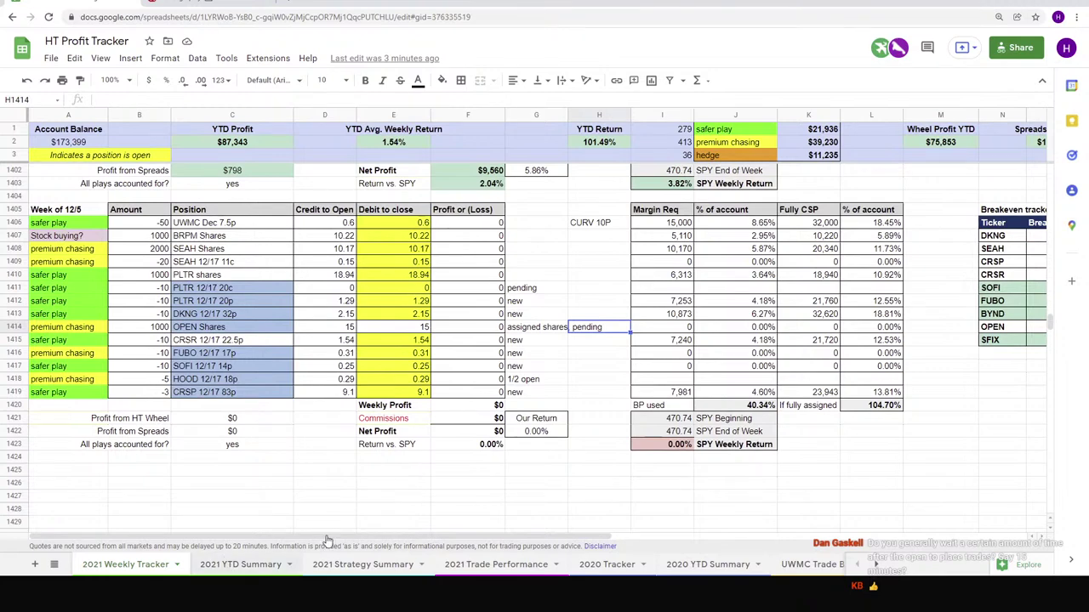
- Examine the weekly profits on the 2021 YTD Summary sheet, including the 12/12 formula and the sum of the 11/28 and 12/5 weeks
click(241, 564)
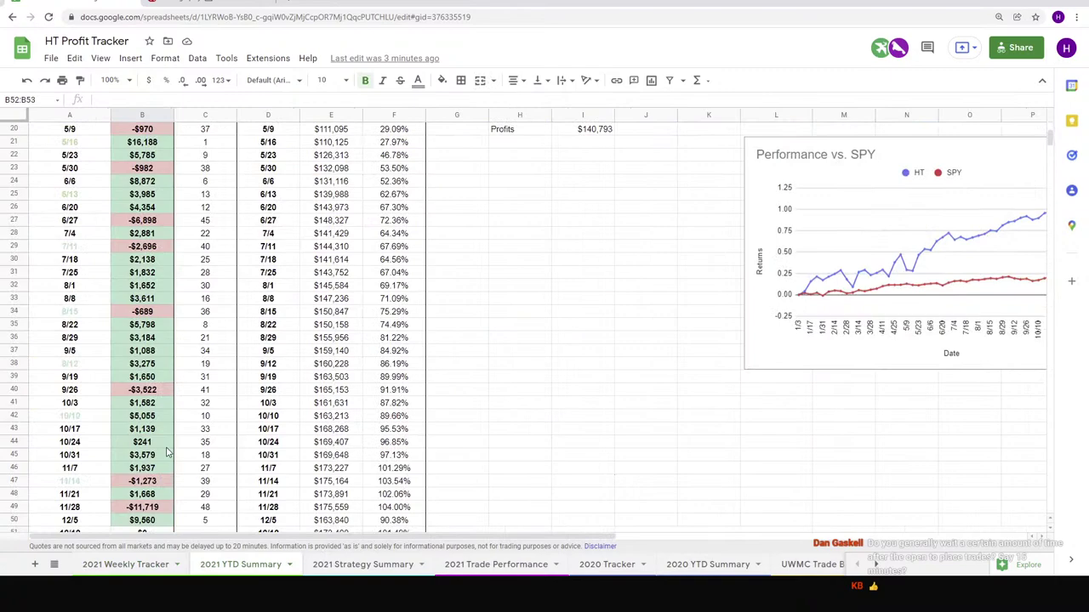
scroll(155, 507, down, 2)
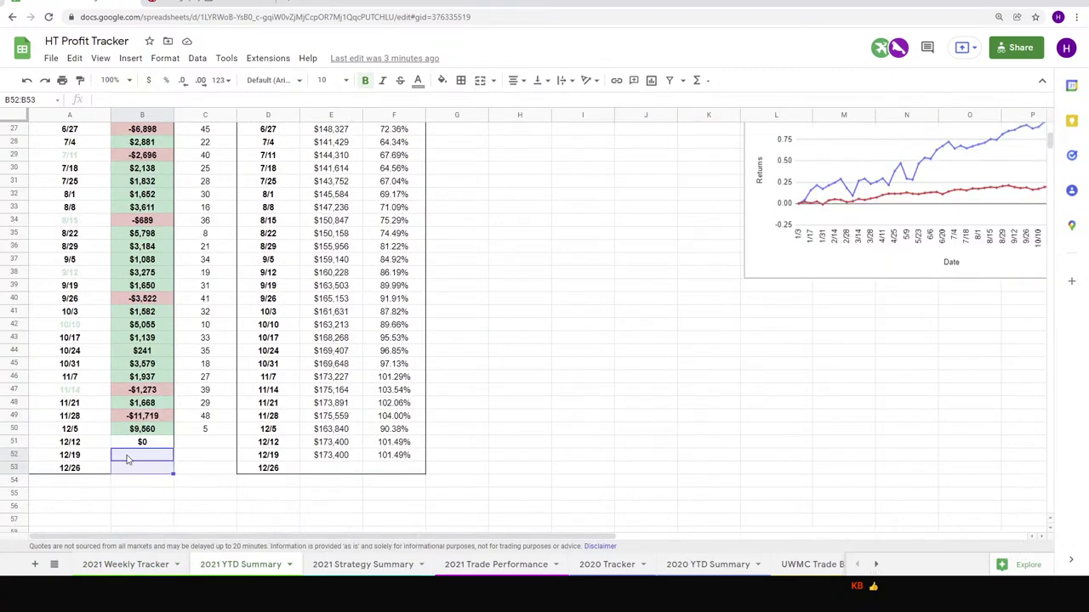
click(149, 443)
scroll(520, 333, up, 7)
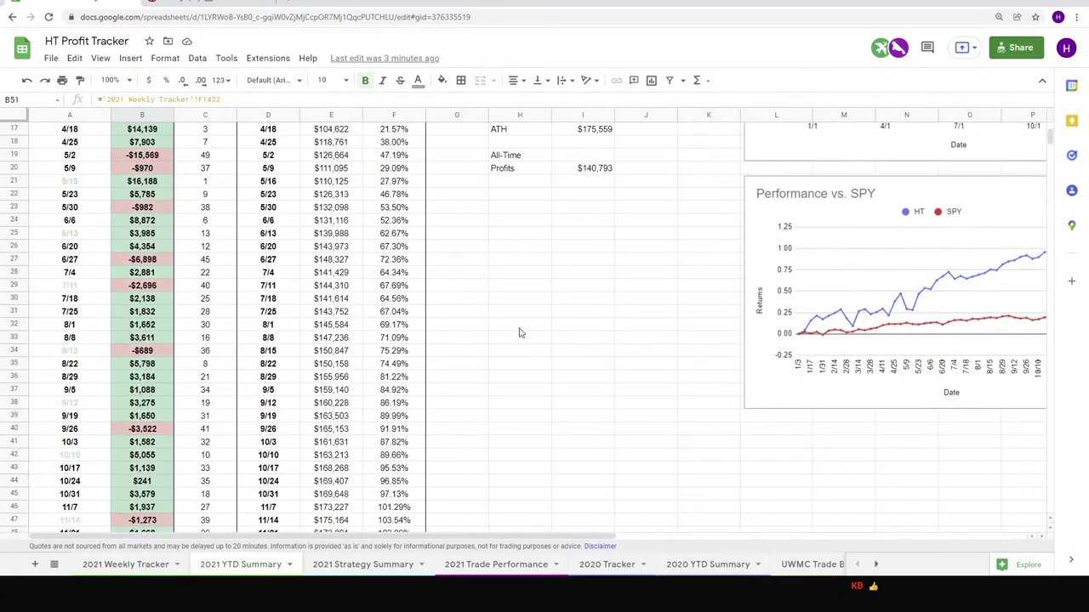
scroll(289, 390, down, 6)
click(159, 442)
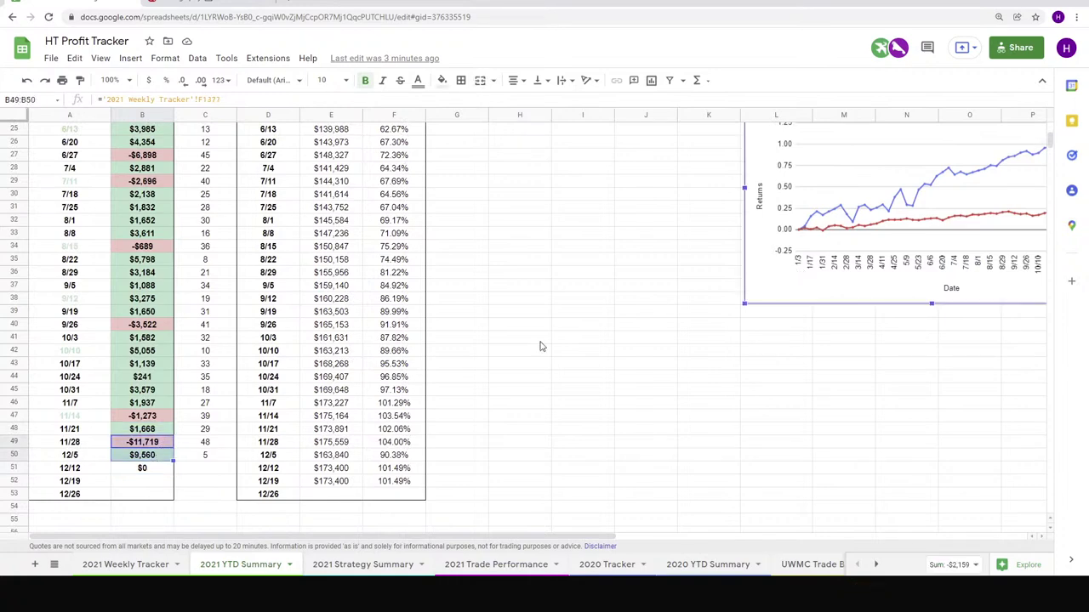
click(476, 367)
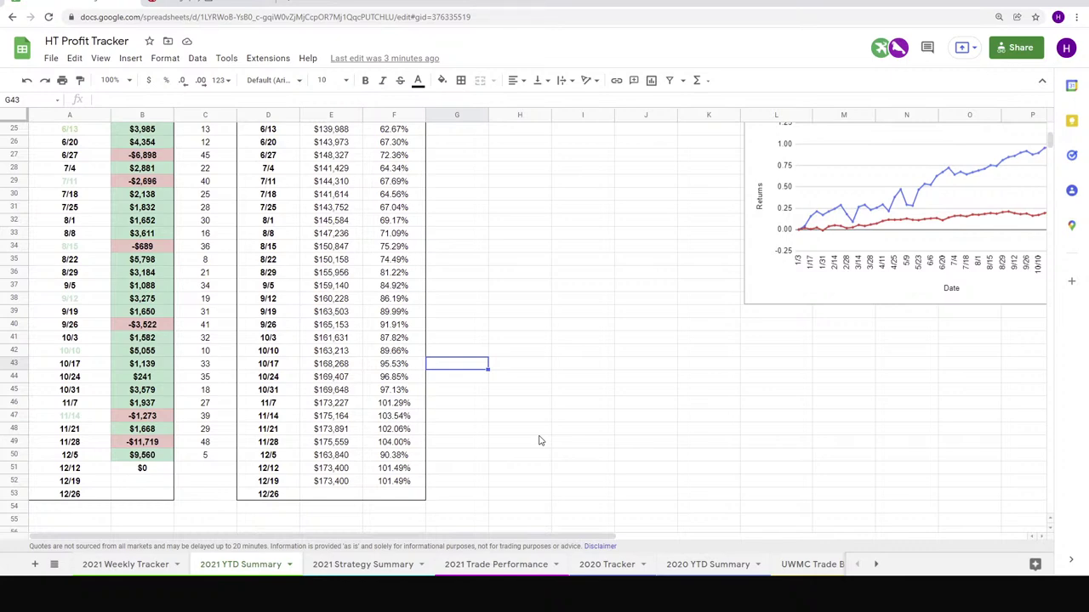
- Review the Monthly Summary of profits and returns against SPY on the 2021 YTD Summary sheet
scroll(609, 301, up, 5)
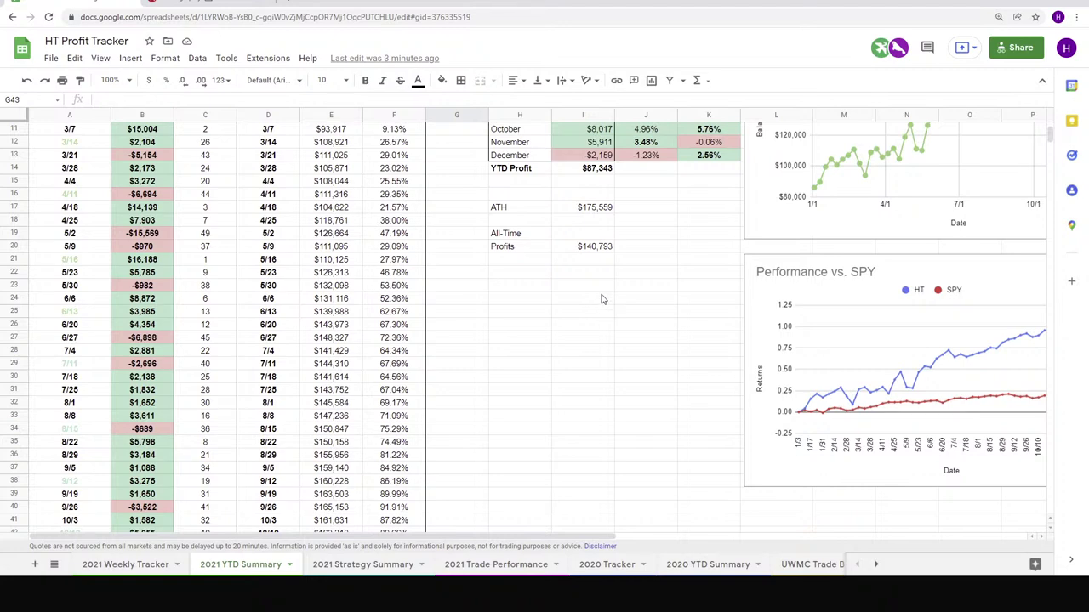
scroll(527, 328, up, 3)
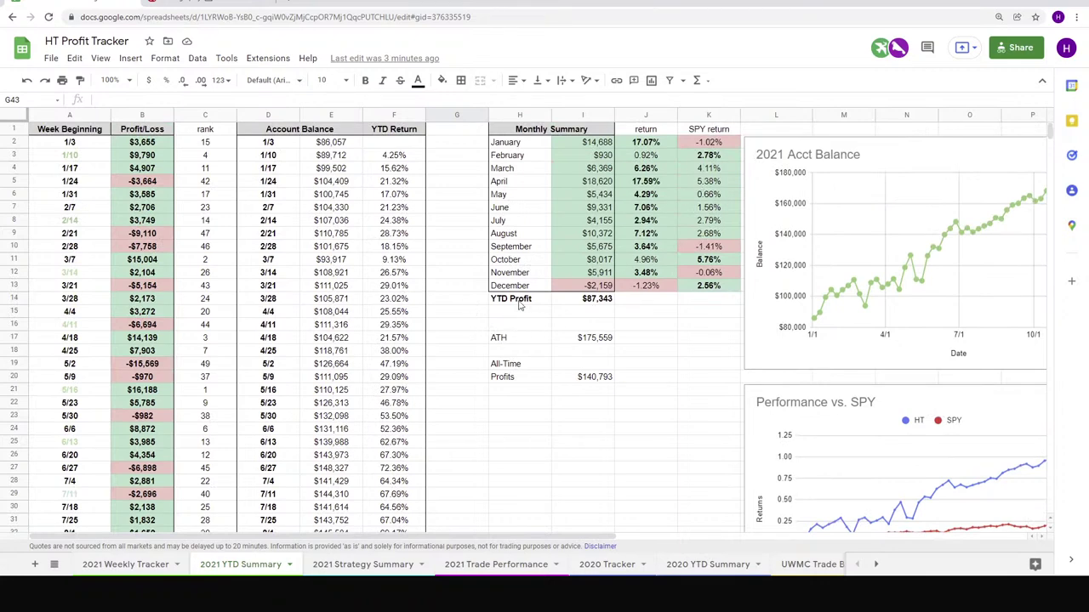
scroll(510, 306, down, 10)
- Examine the week of 11/28 on the 2021 Weekly Tracker, including its SPY return, DKNG cash-secured value and combined PLTR account percentages
click(142, 565)
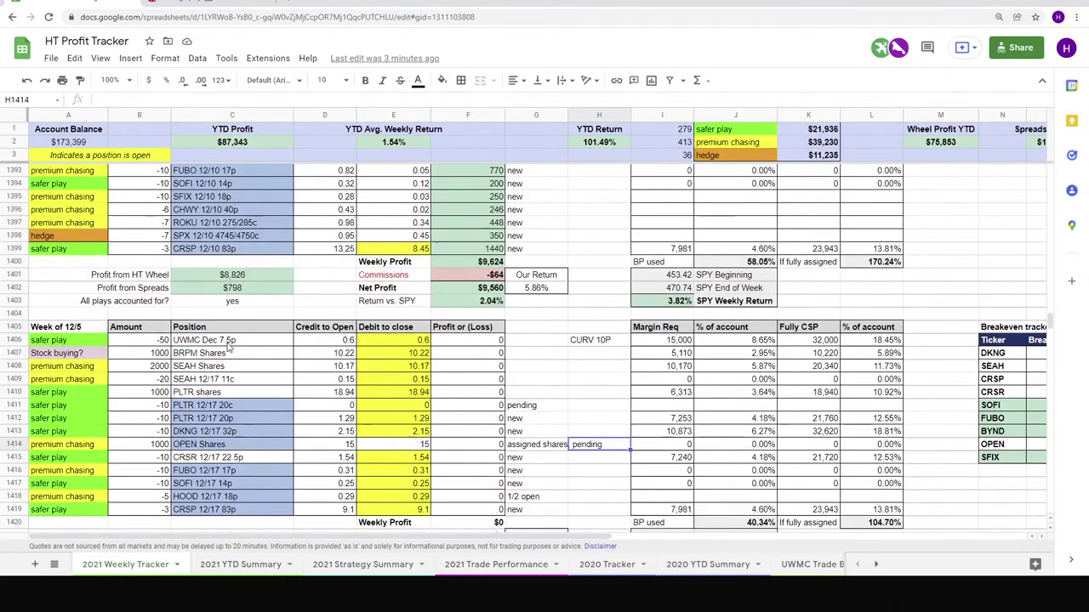
scroll(246, 334, up, 3)
scroll(247, 334, down, 2)
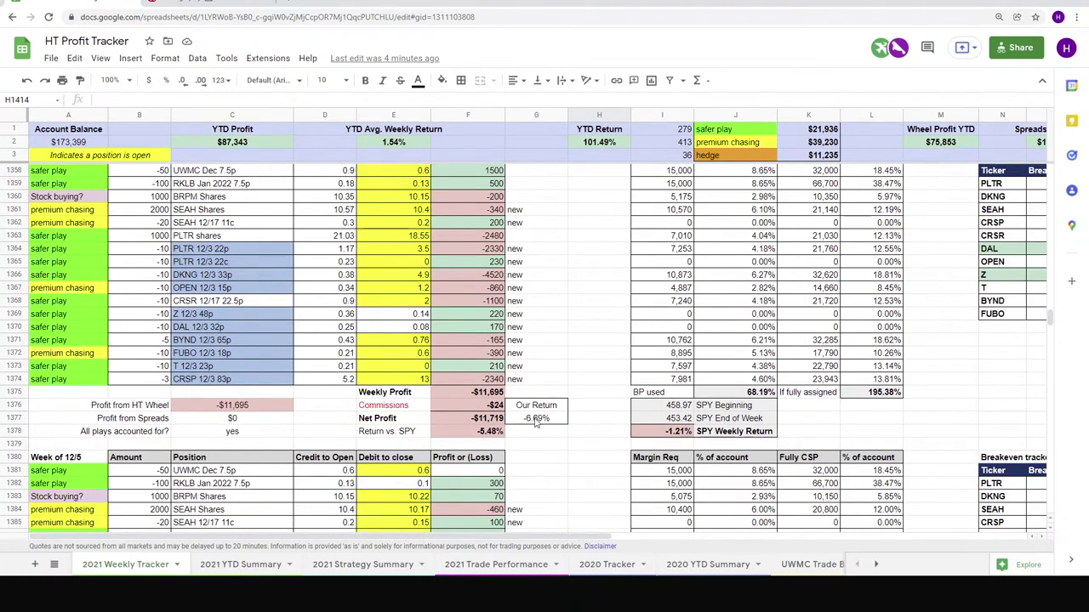
click(670, 432)
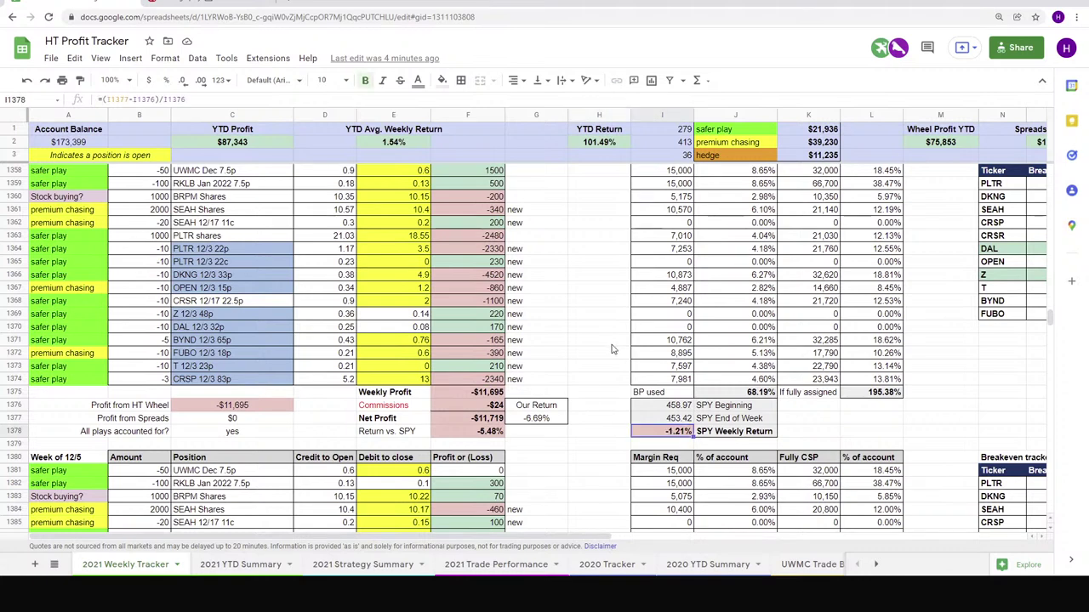
scroll(553, 353, up, 2)
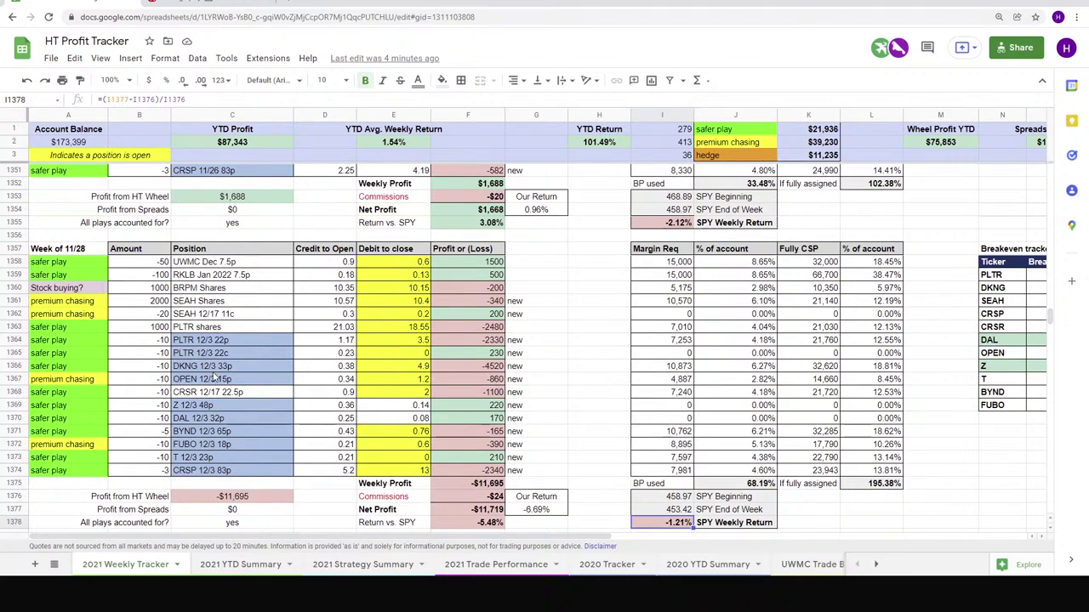
click(817, 369)
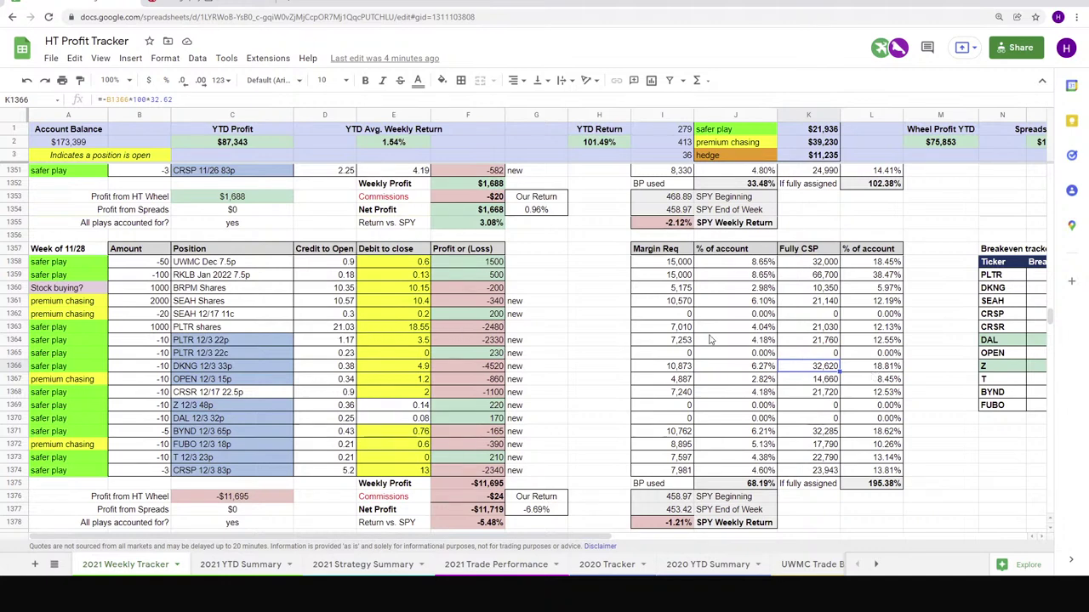
drag(880, 331, 880, 346)
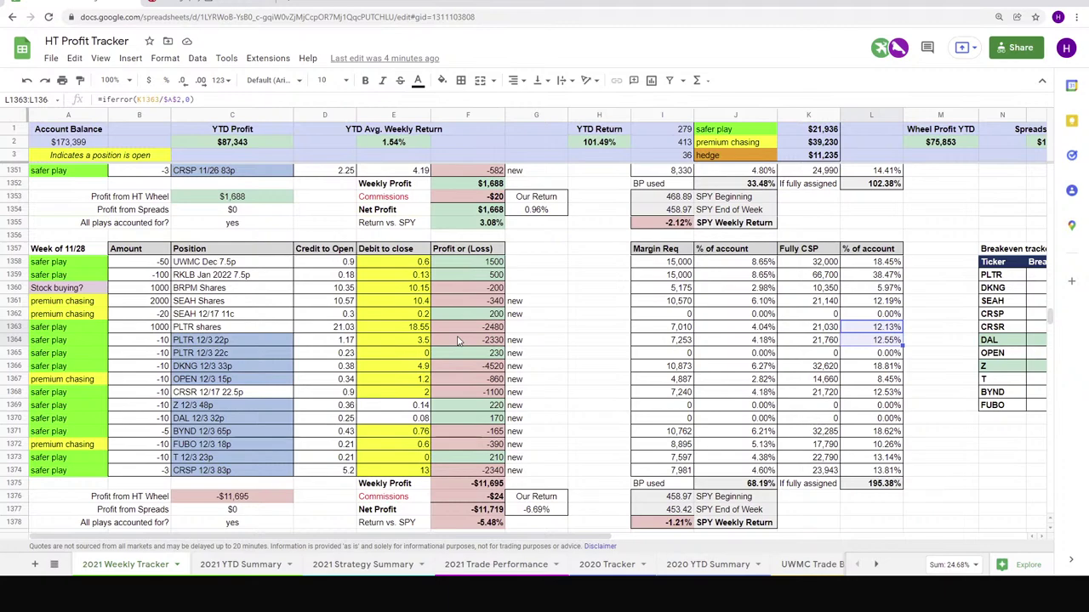
scroll(382, 442, down, 2)
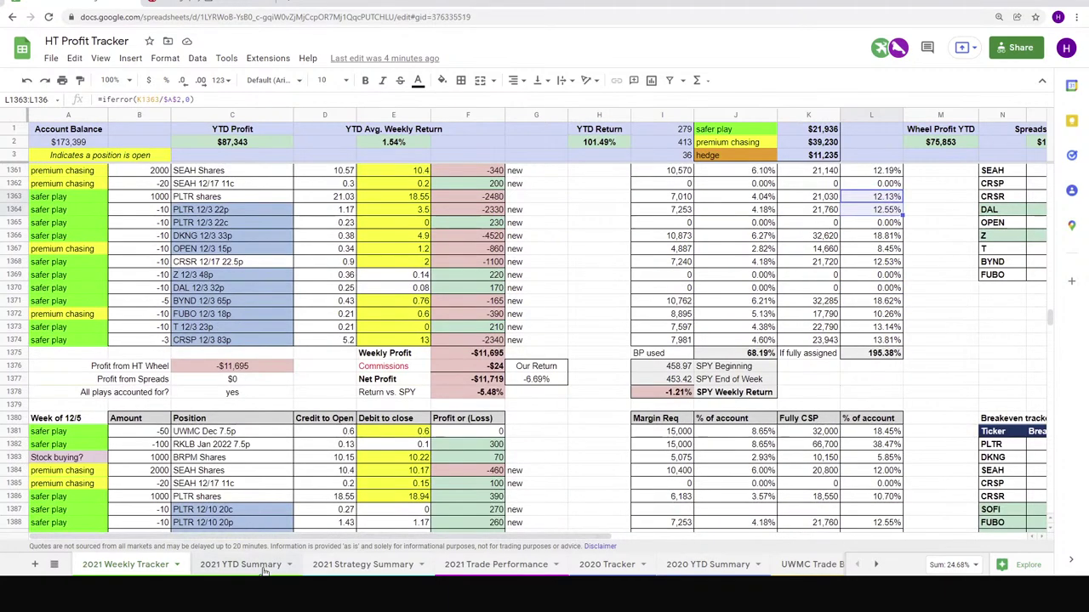
- Compare the weekly and monthly results on the 2021 YTD Summary sheet with the upcoming week's positions on the 2021 Weekly Tracker
click(263, 568)
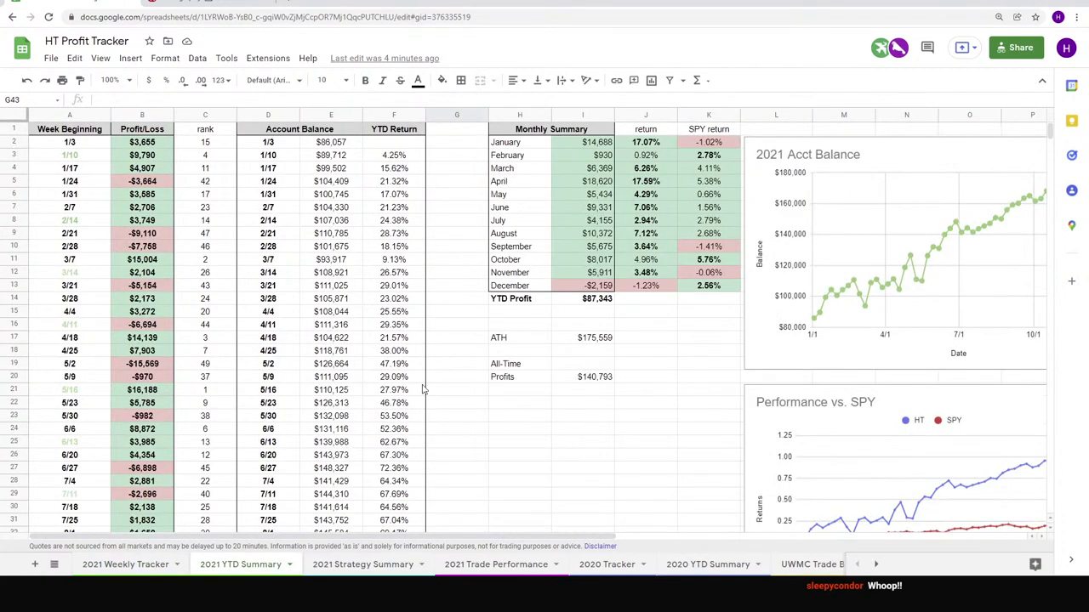
scroll(134, 435, down, 10)
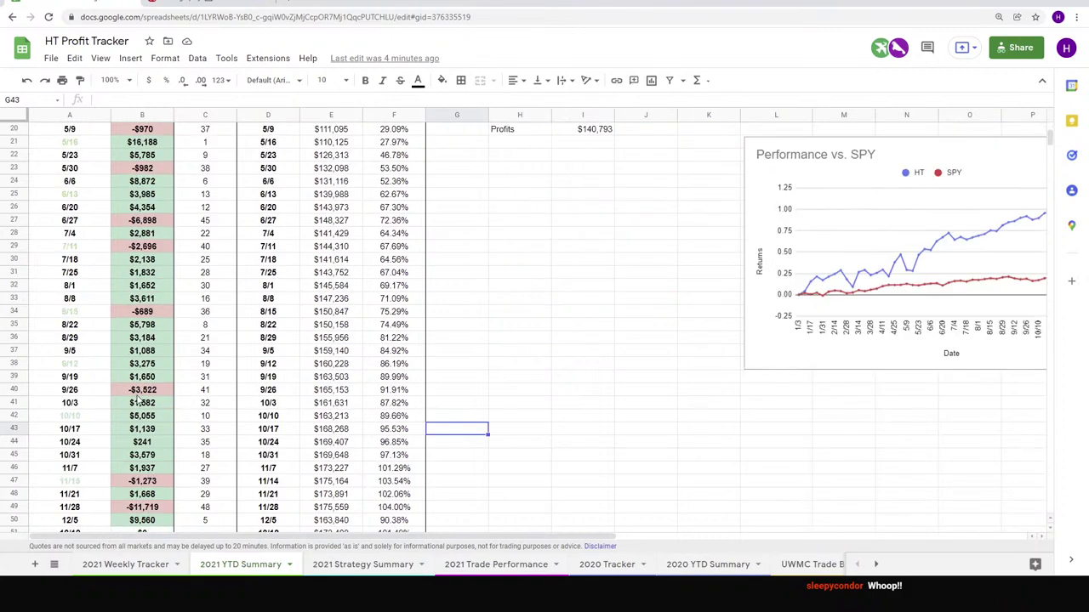
click(132, 568)
scroll(353, 436, down, 7)
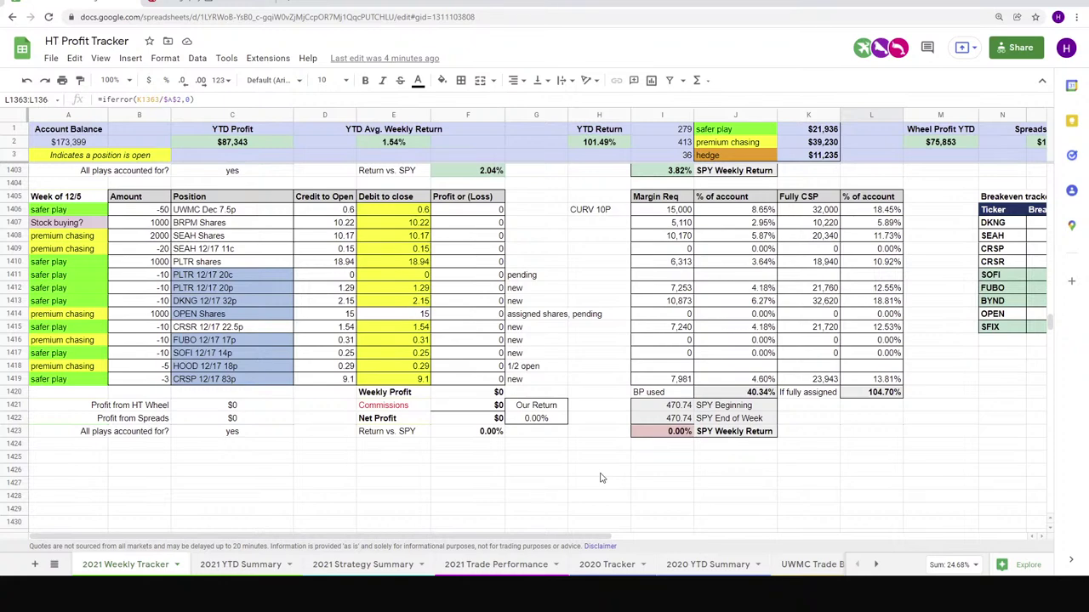
click(251, 569)
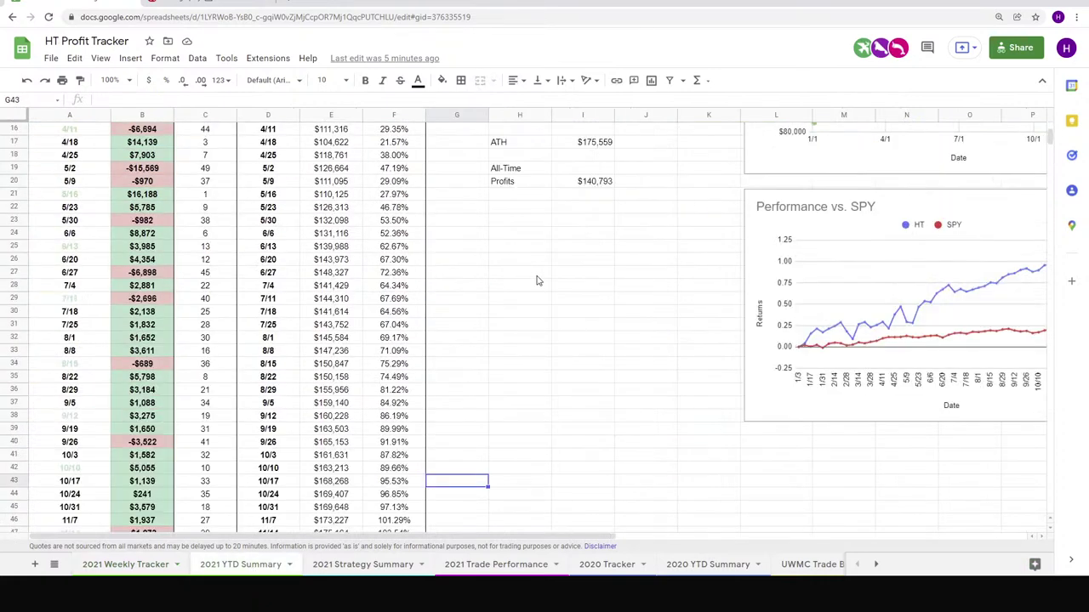
scroll(537, 281, up, 5)
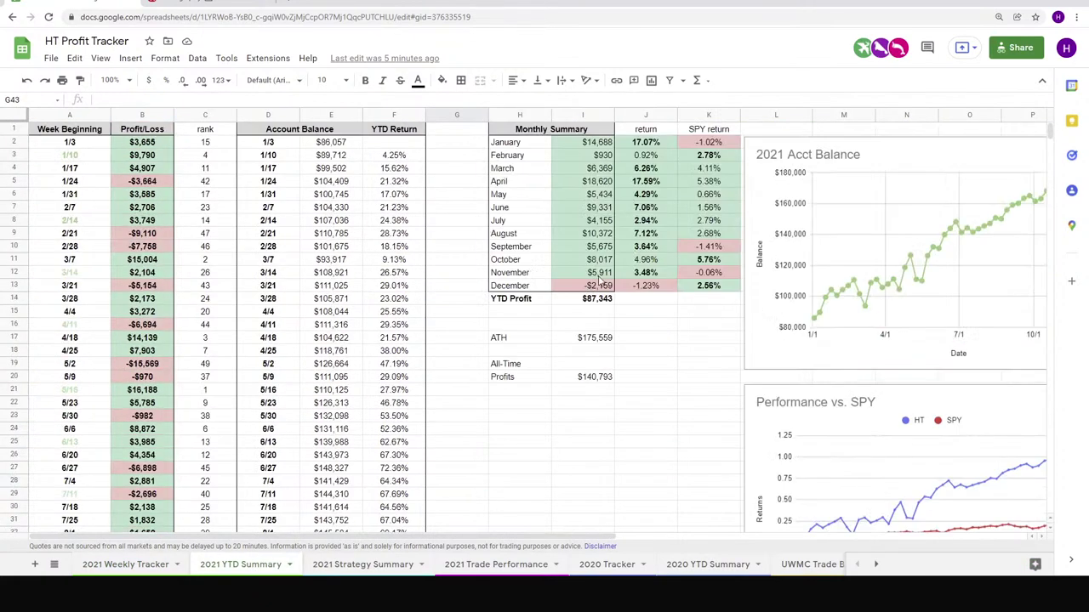
click(125, 563)
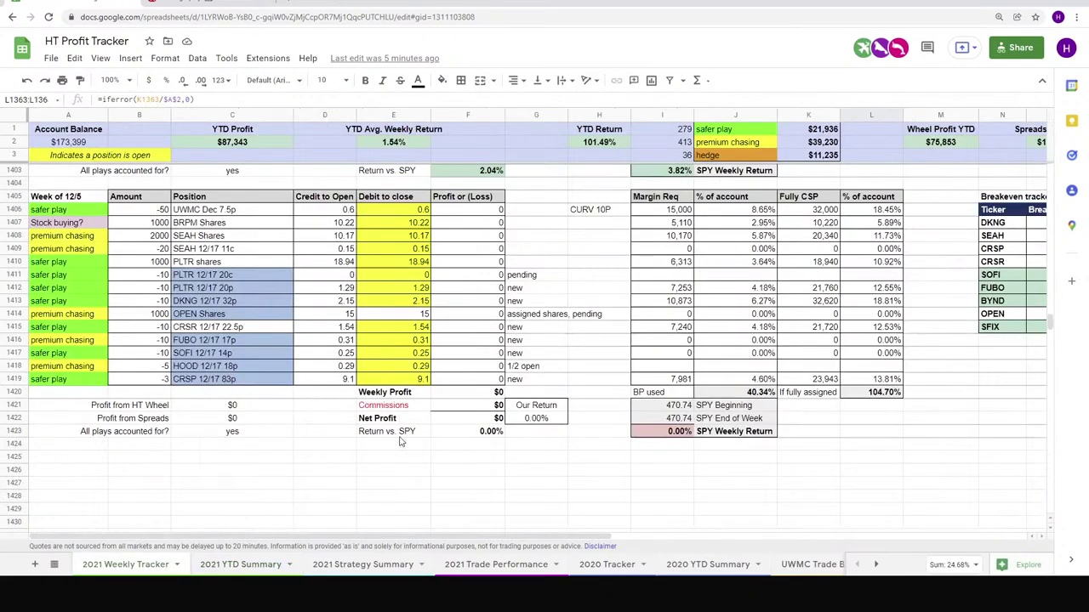